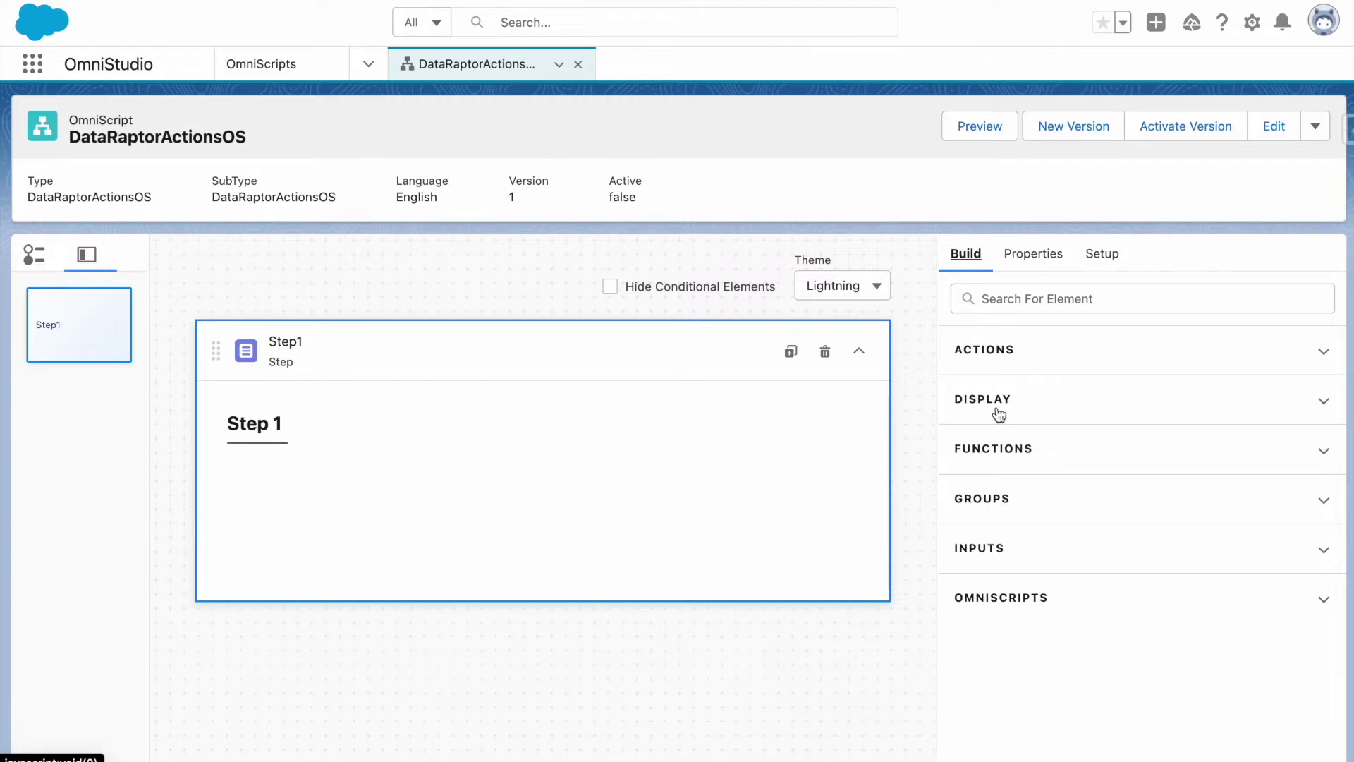
Add a Text input to Step1 with name and label FirstName.
{"action": "left_click", "coordinate": [989, 555]}
{"action": "scroll", "coordinate": [988, 557], "scroll_direction": "down", "scroll_amount": 4}
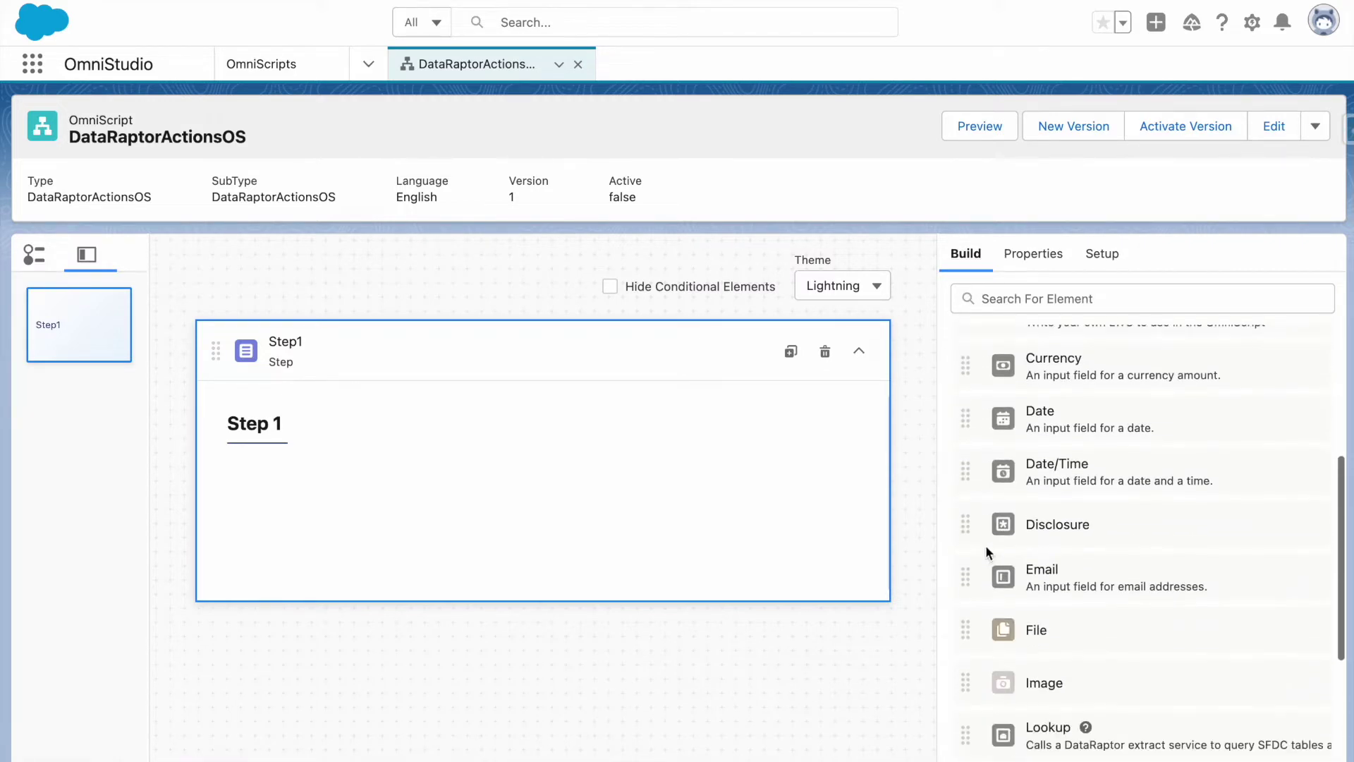
{"action": "scroll", "coordinate": [1040, 689], "scroll_direction": "down", "scroll_amount": 8}
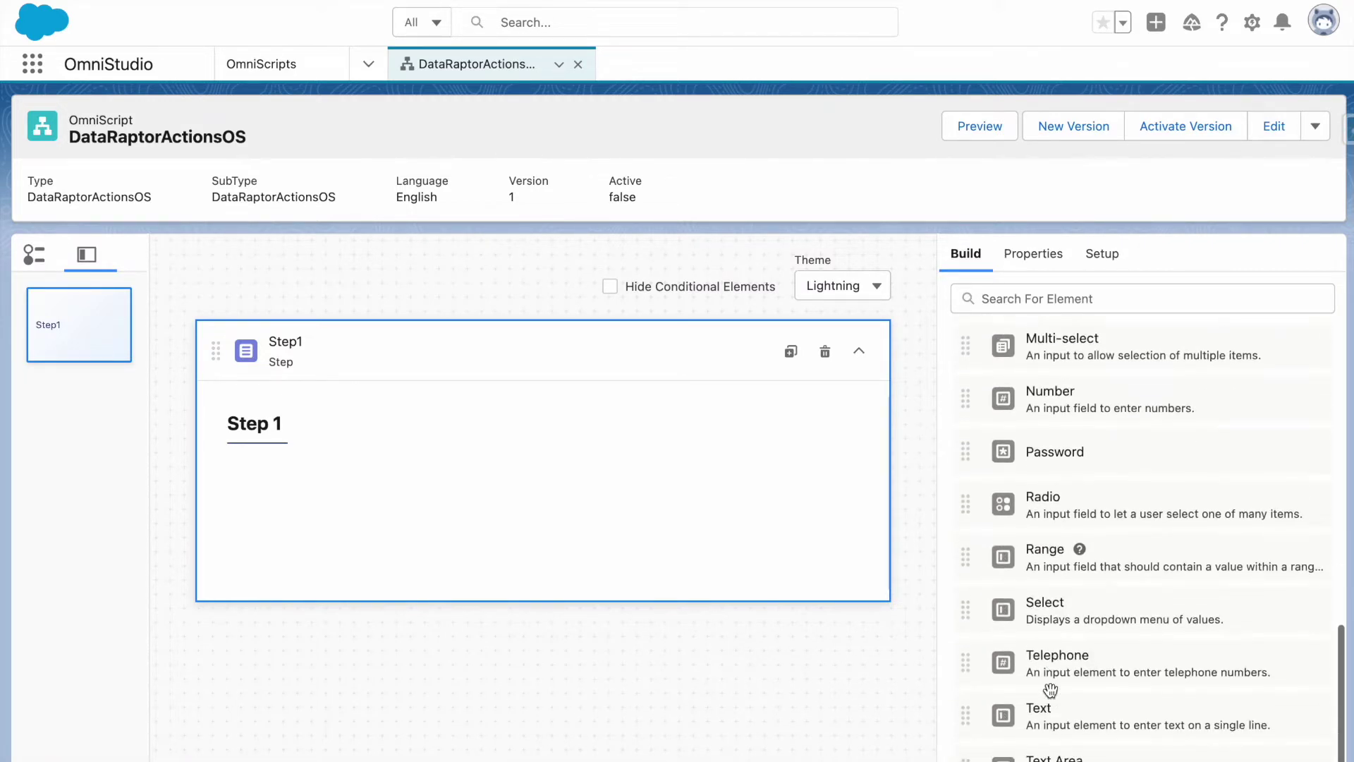
{"action": "left_click_drag", "start_coordinate": [1055, 603], "coordinate": [781, 519]}
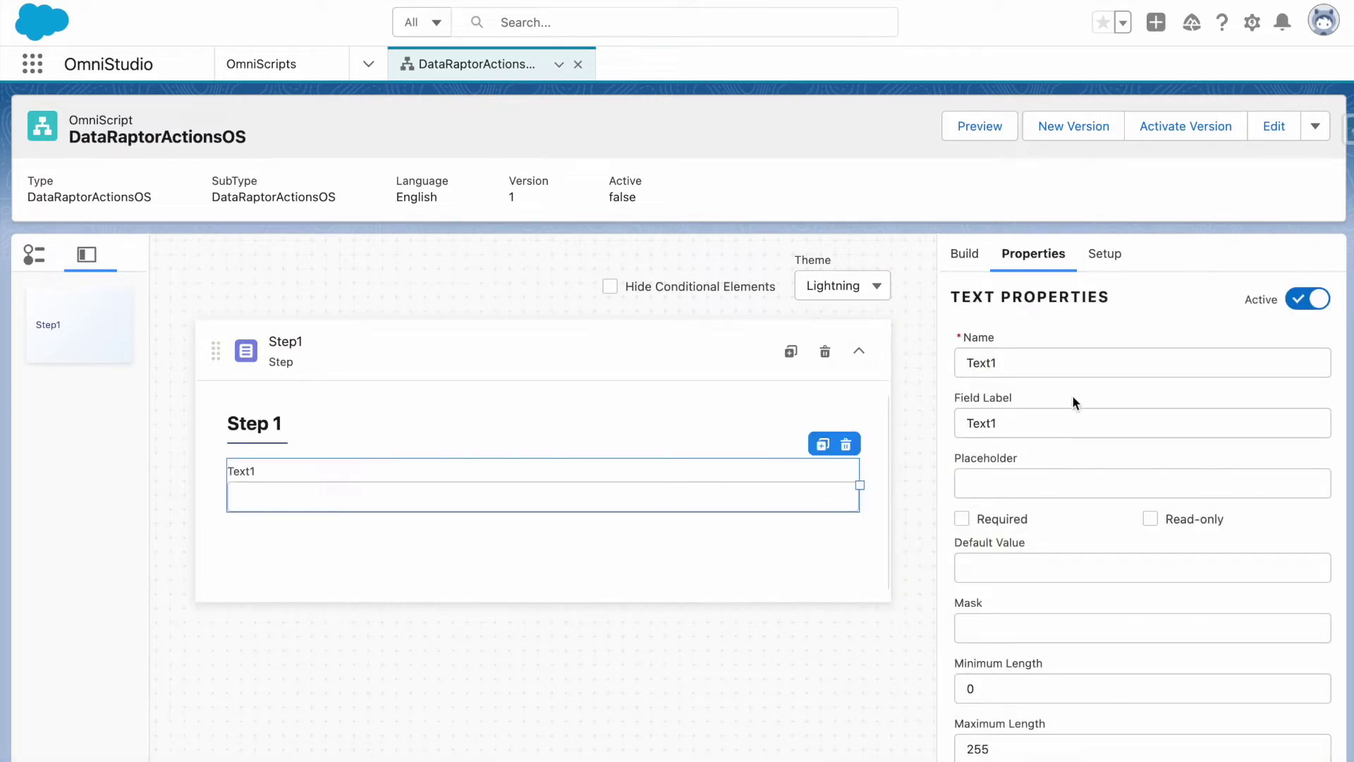
{"action": "double_click", "coordinate": [1018, 365]}
{"action": "type", "text": "Firz"}
{"action": "type", "text": "t"}
{"action": "key", "text": "BackSpace"}
{"action": "key", "text": "BackSpace"}
{"action": "type", "text": "t"}
{"action": "key", "text": "BackSpace"}
{"action": "key", "text": "BackSpace"}
{"action": "type", "text": "stName"}
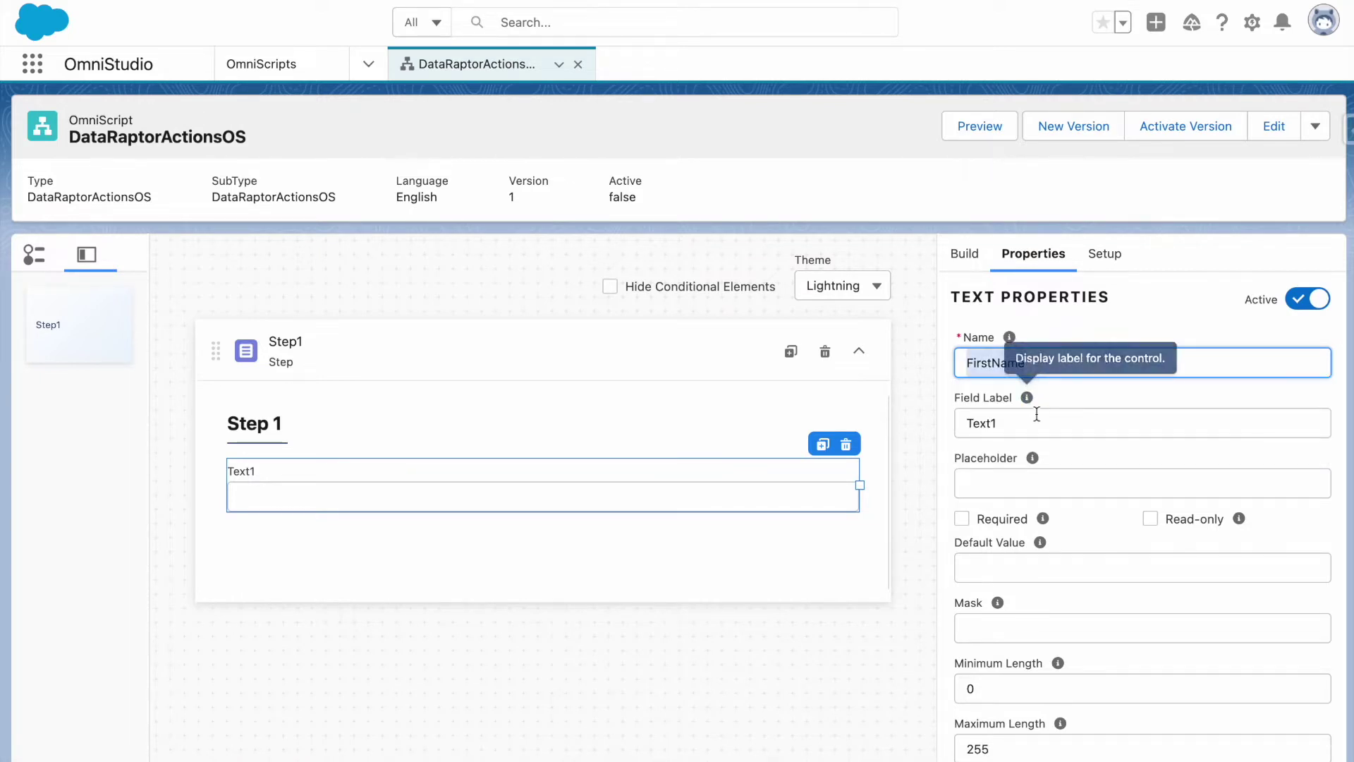
{"action": "left_click", "coordinate": [1028, 434]}
{"action": "key", "text": "ctrl+a"}
{"action": "type", "text": "FirstName"}
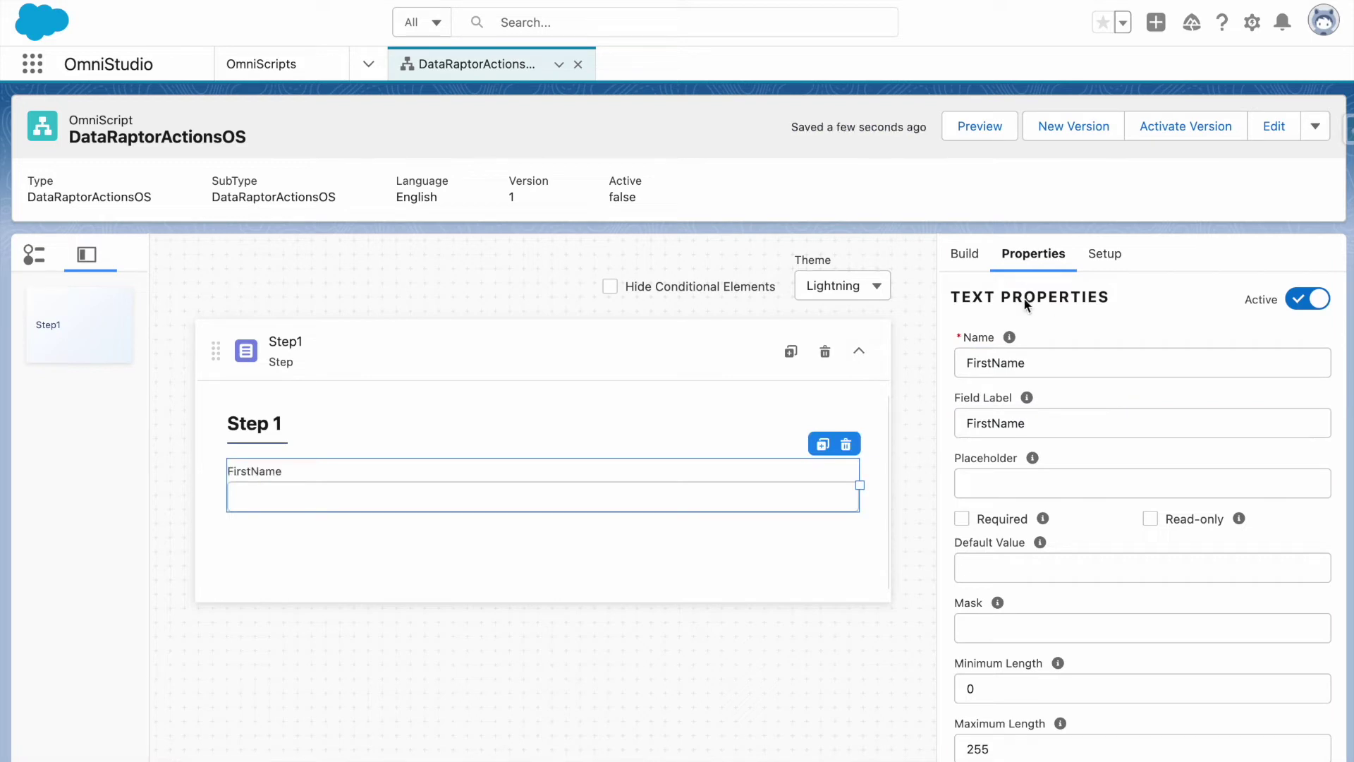
Duplicate Step1 as Step2, rename its text input to LastName, and preview the OmniScript.
{"action": "left_click", "coordinate": [790, 352]}
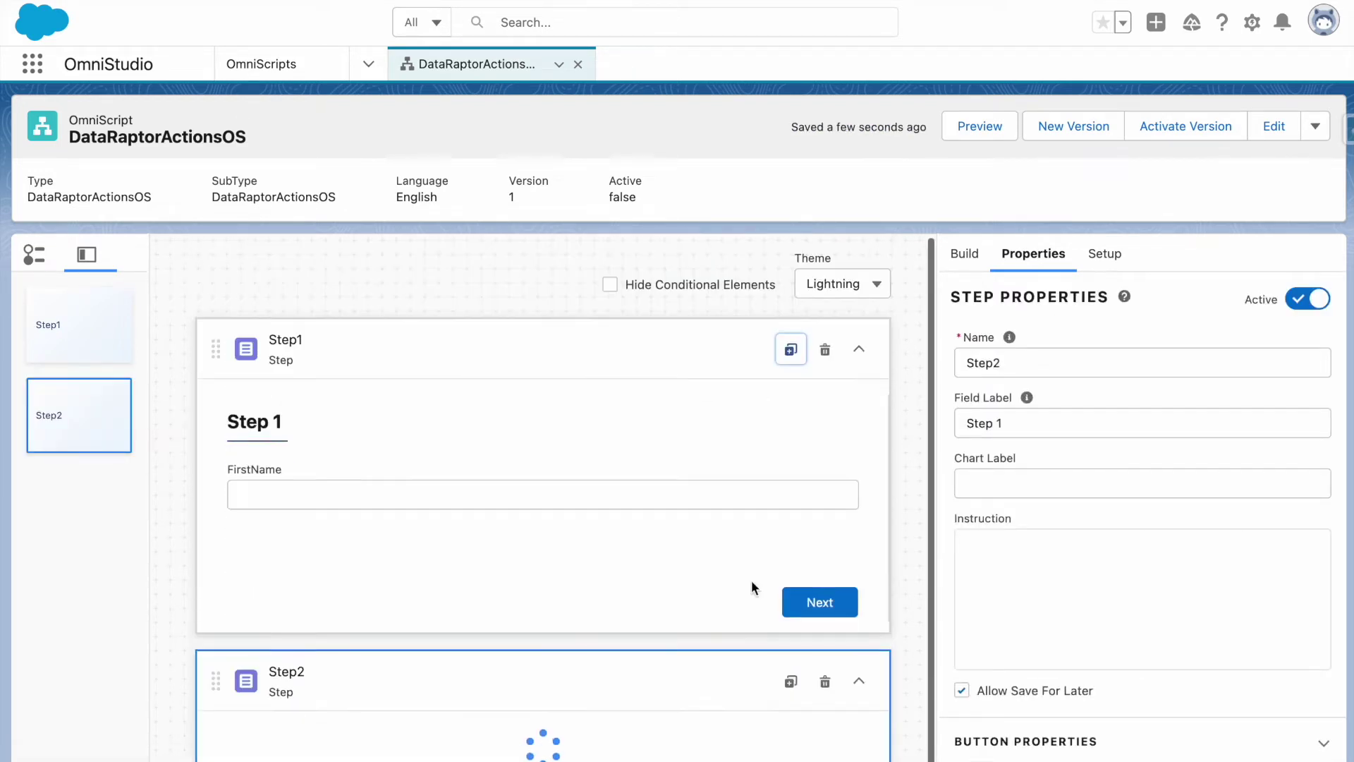
{"action": "scroll", "coordinate": [751, 580], "scroll_direction": "down", "scroll_amount": 3}
{"action": "left_click", "coordinate": [734, 610]}
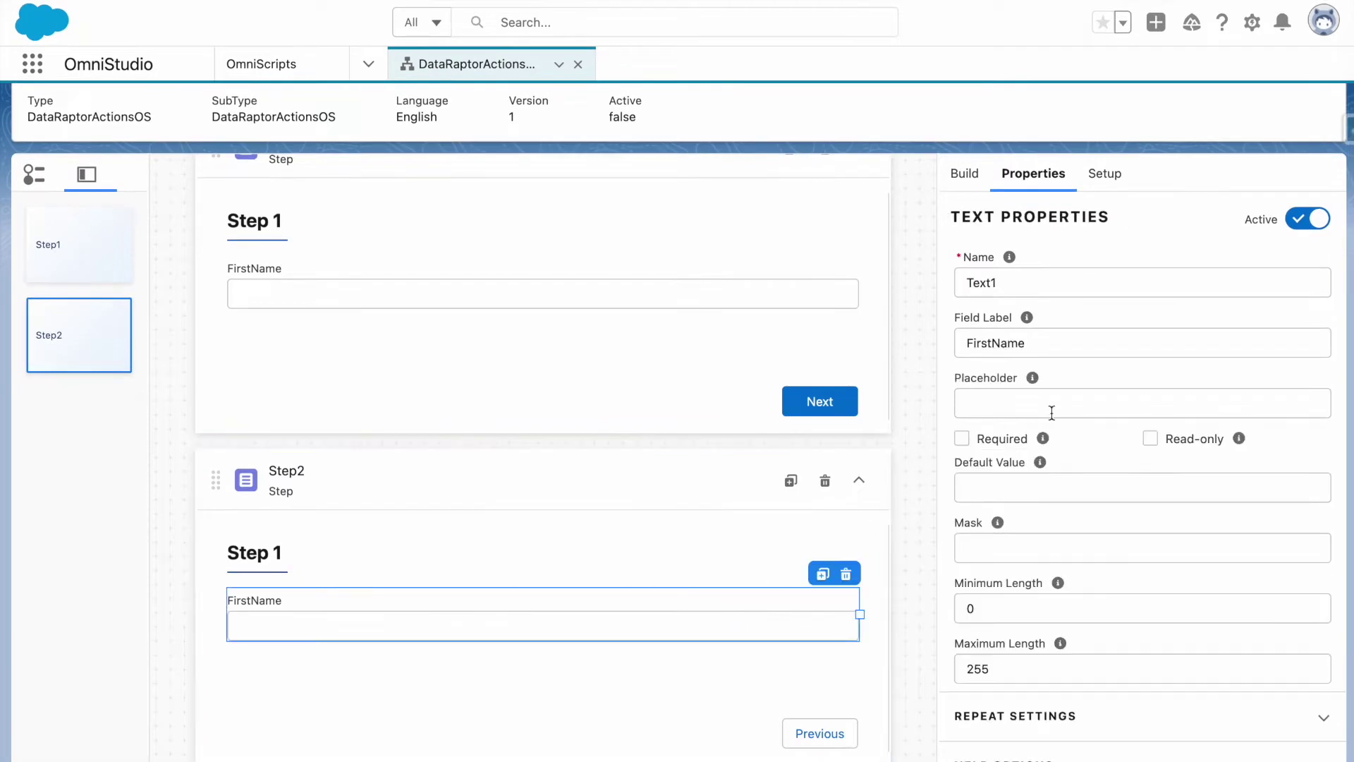
{"action": "double_click", "coordinate": [1001, 284]}
{"action": "type", "text": "Last"}
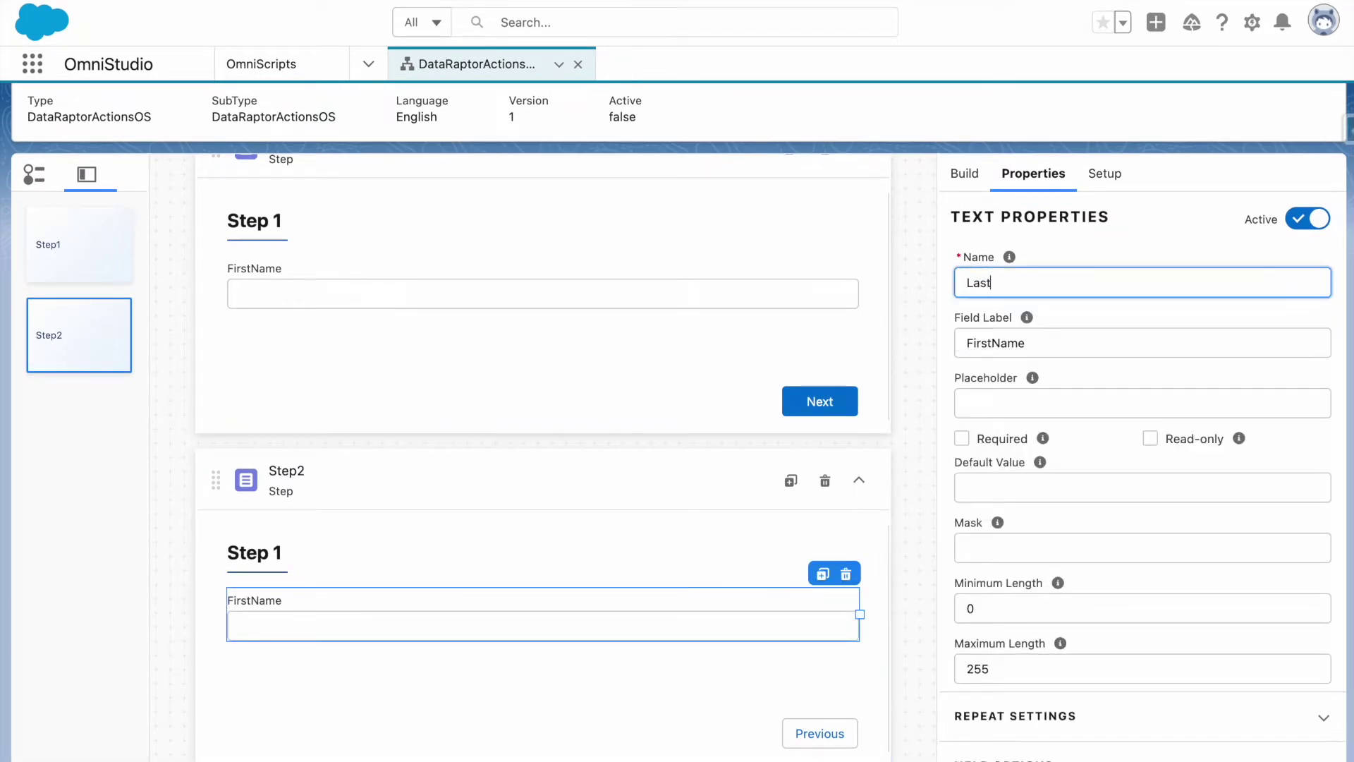
{"action": "type", "text": "Name"}
{"action": "double_click", "coordinate": [1008, 349]}
{"action": "type", "text": "LastName"}
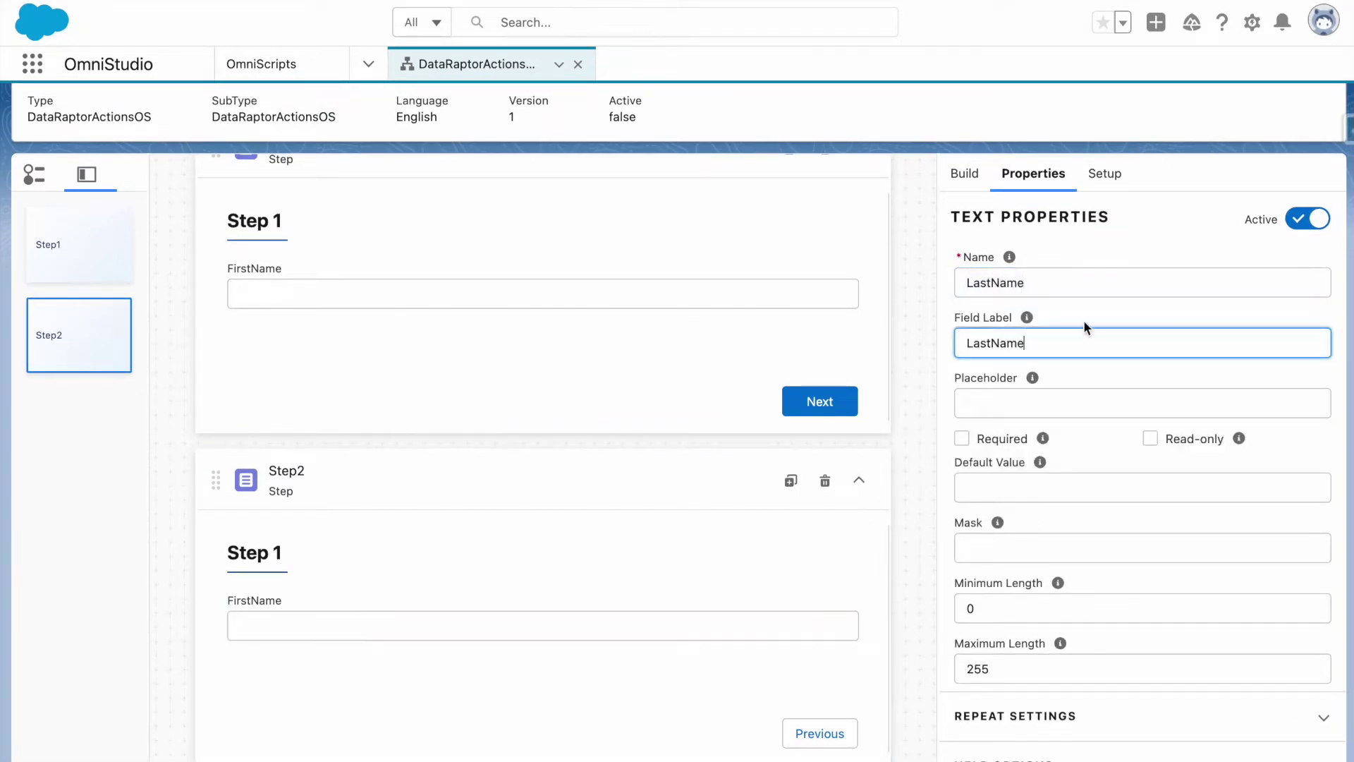
{"action": "scroll", "coordinate": [926, 517], "scroll_direction": "up", "scroll_amount": 3}
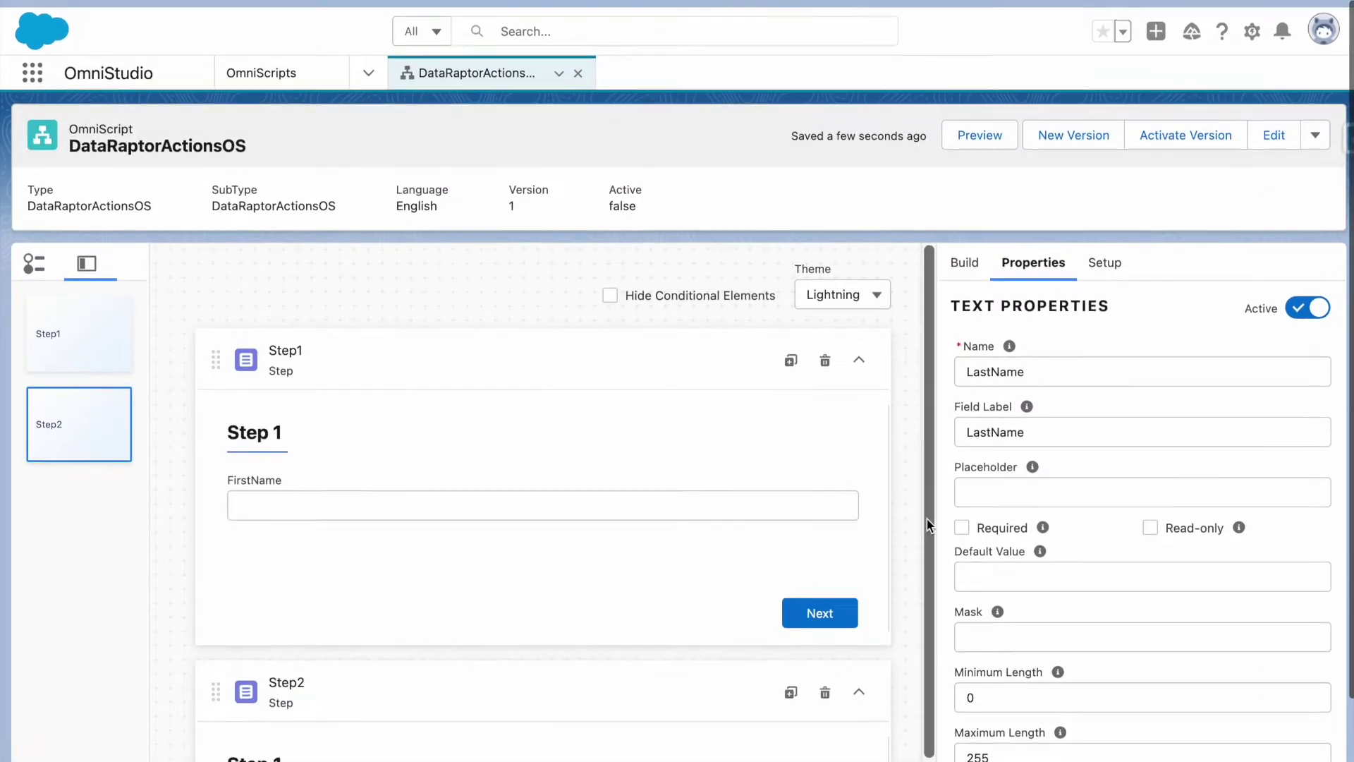
{"action": "left_click", "coordinate": [987, 139]}
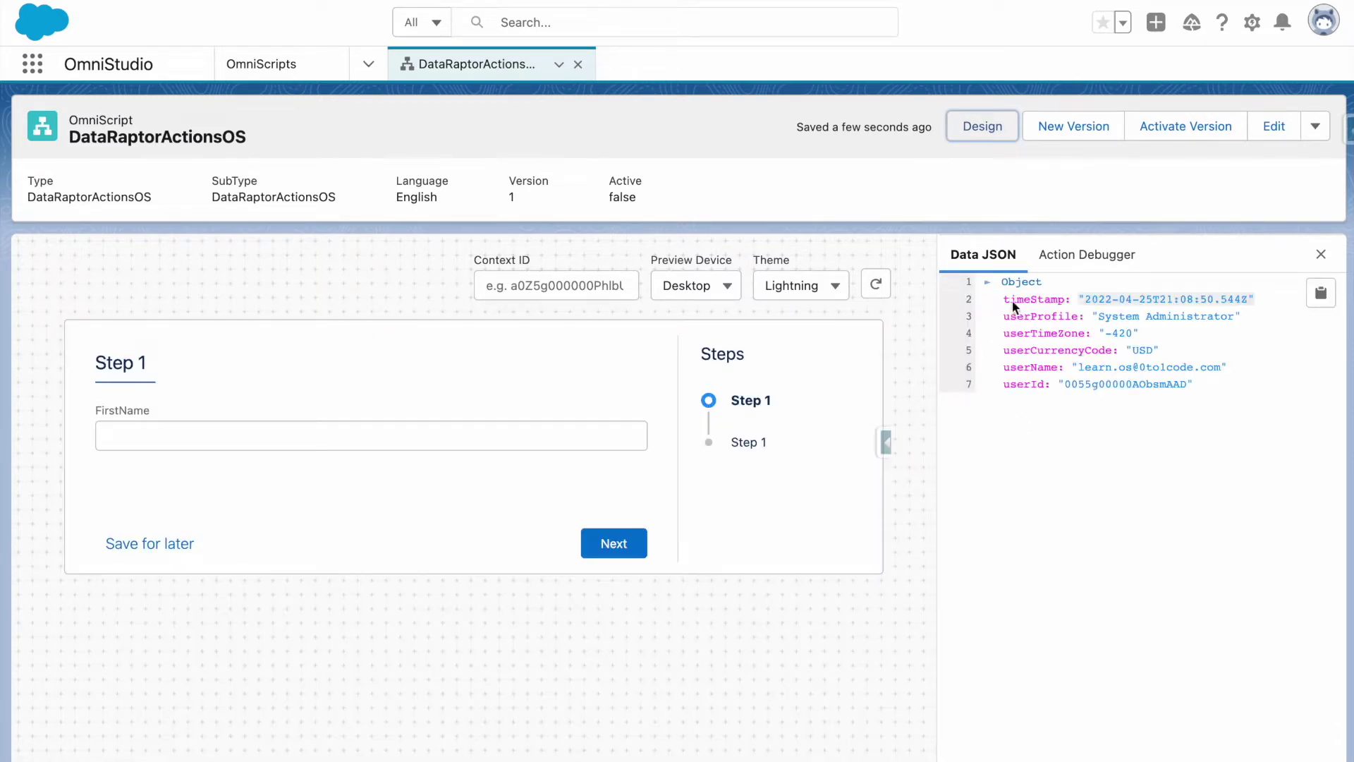
{"action": "left_click", "coordinate": [296, 437]}
{"action": "left_click", "coordinate": [612, 544]}
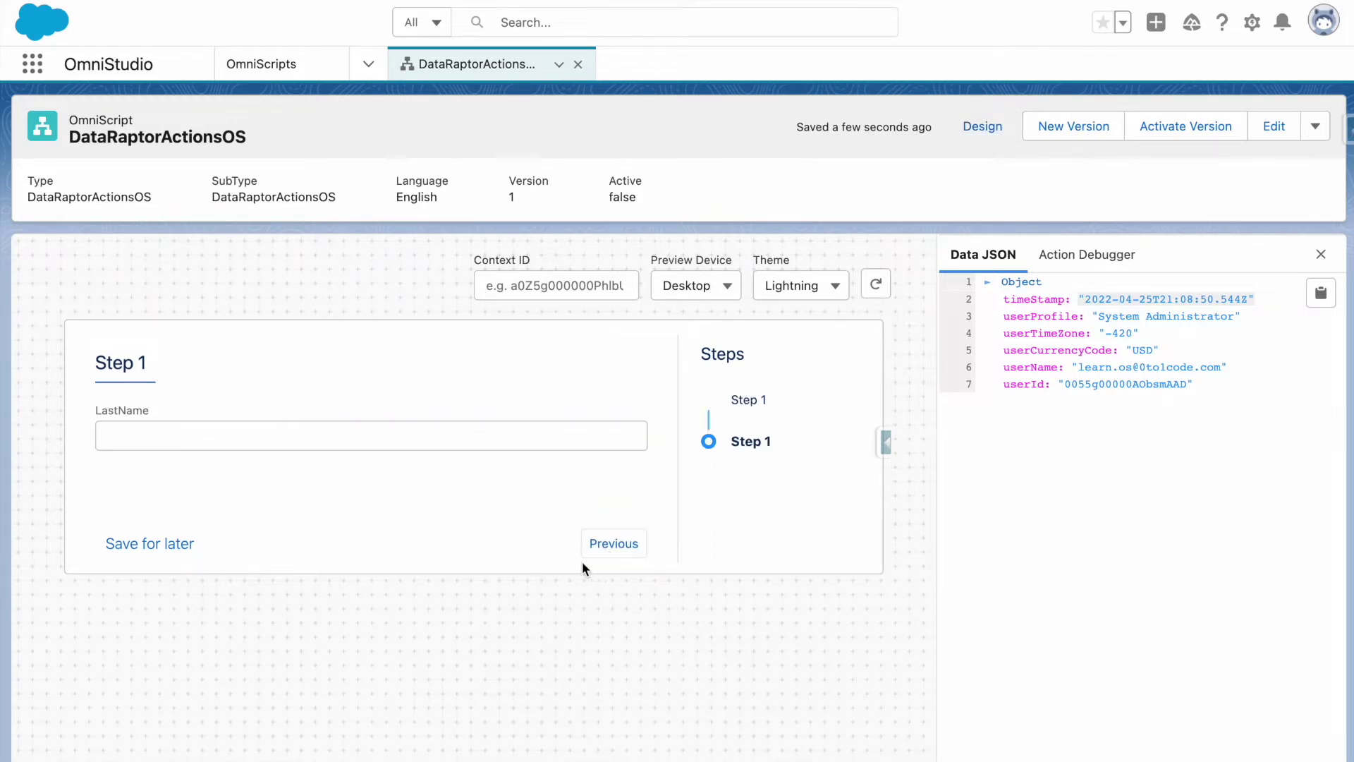
{"action": "left_click", "coordinate": [289, 424]}
{"action": "left_click", "coordinate": [607, 544]}
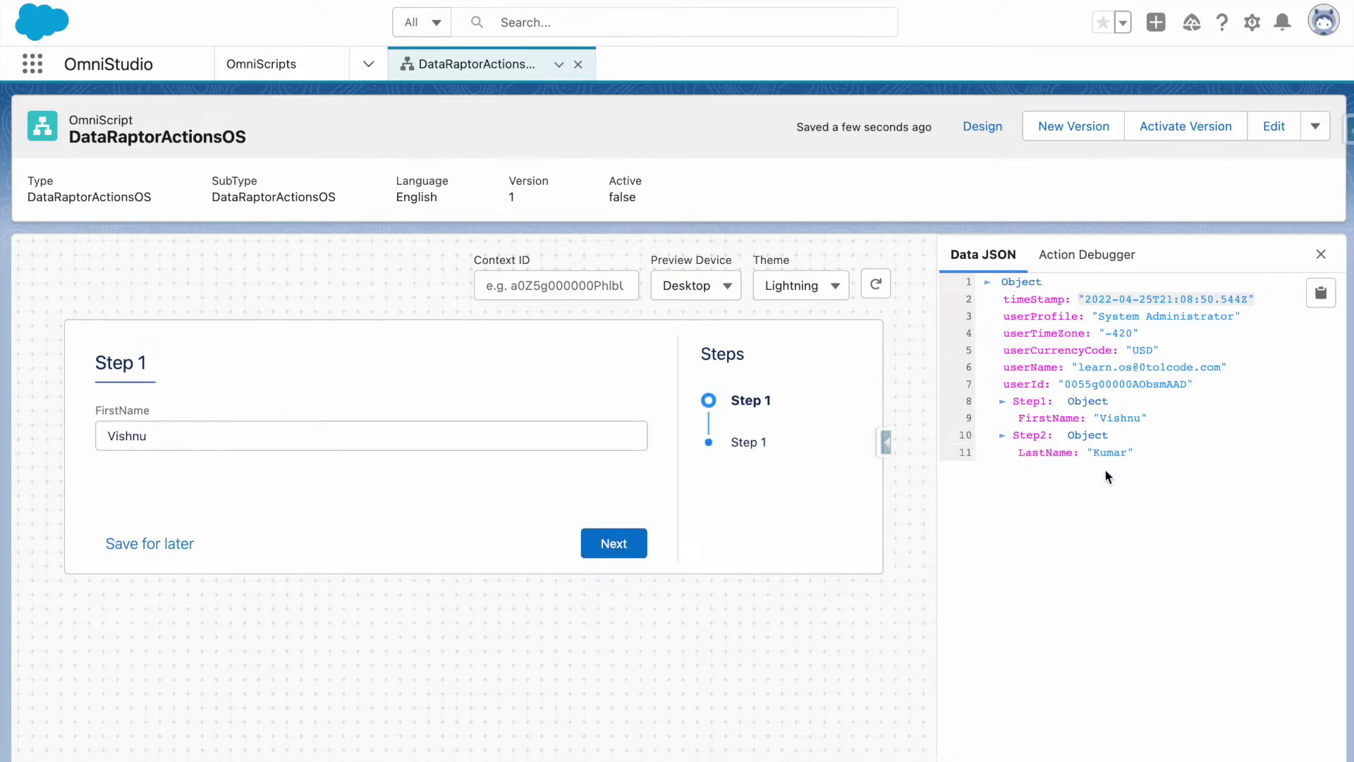
{"action": "left_click", "coordinate": [982, 126]}
Place a DataRaptor Extract Action above Step1 and name it ExtractAction.
{"action": "scroll", "coordinate": [689, 402], "scroll_direction": "down", "scroll_amount": 5}
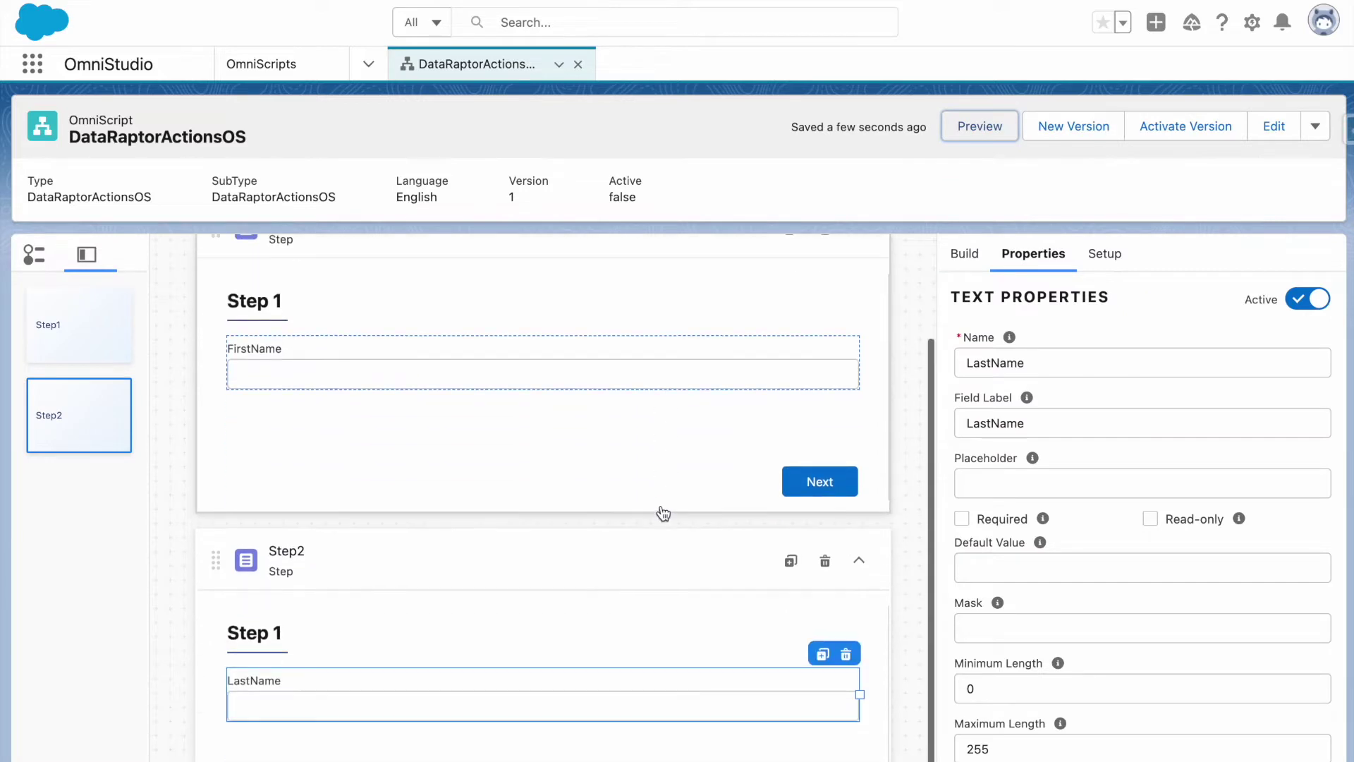
{"action": "scroll", "coordinate": [928, 324], "scroll_direction": "down", "scroll_amount": 1}
{"action": "left_click", "coordinate": [963, 173]}
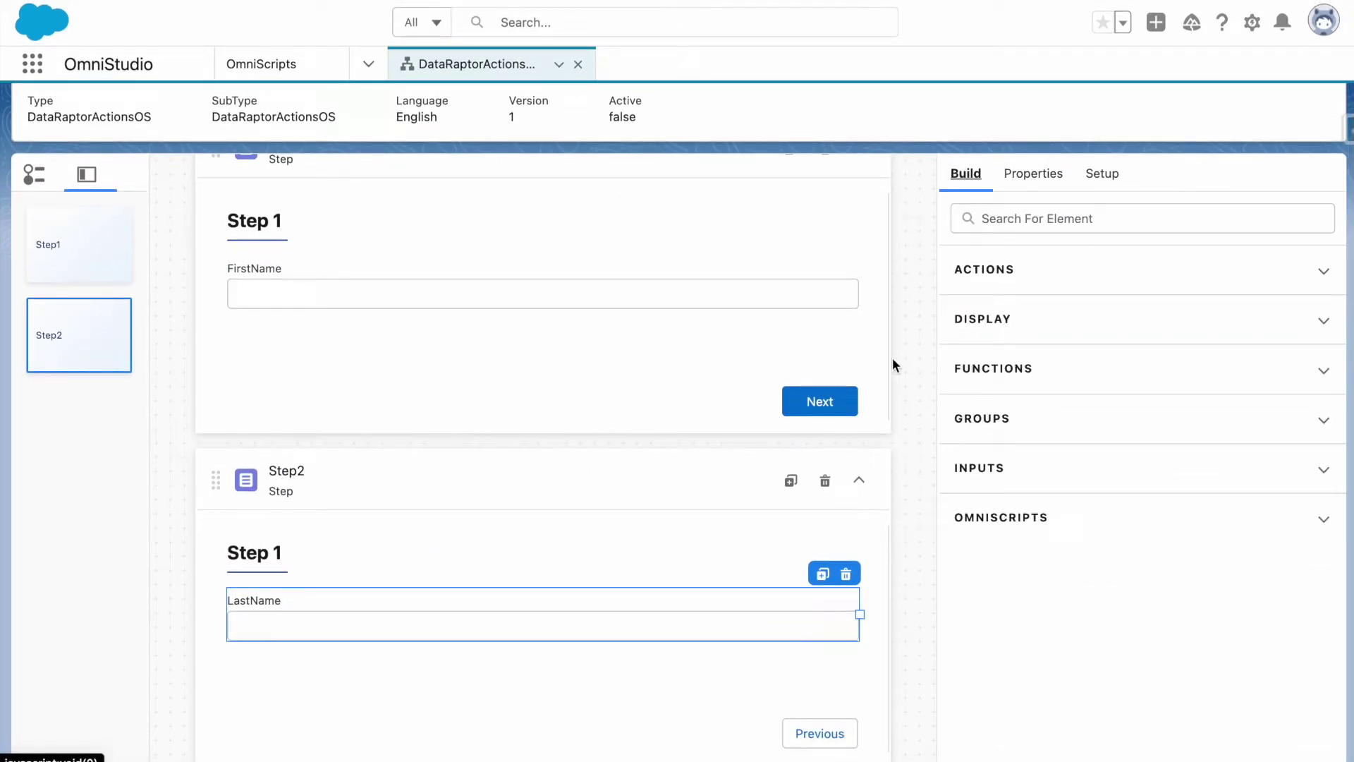
{"action": "scroll", "coordinate": [614, 632], "scroll_direction": "up", "scroll_amount": 2}
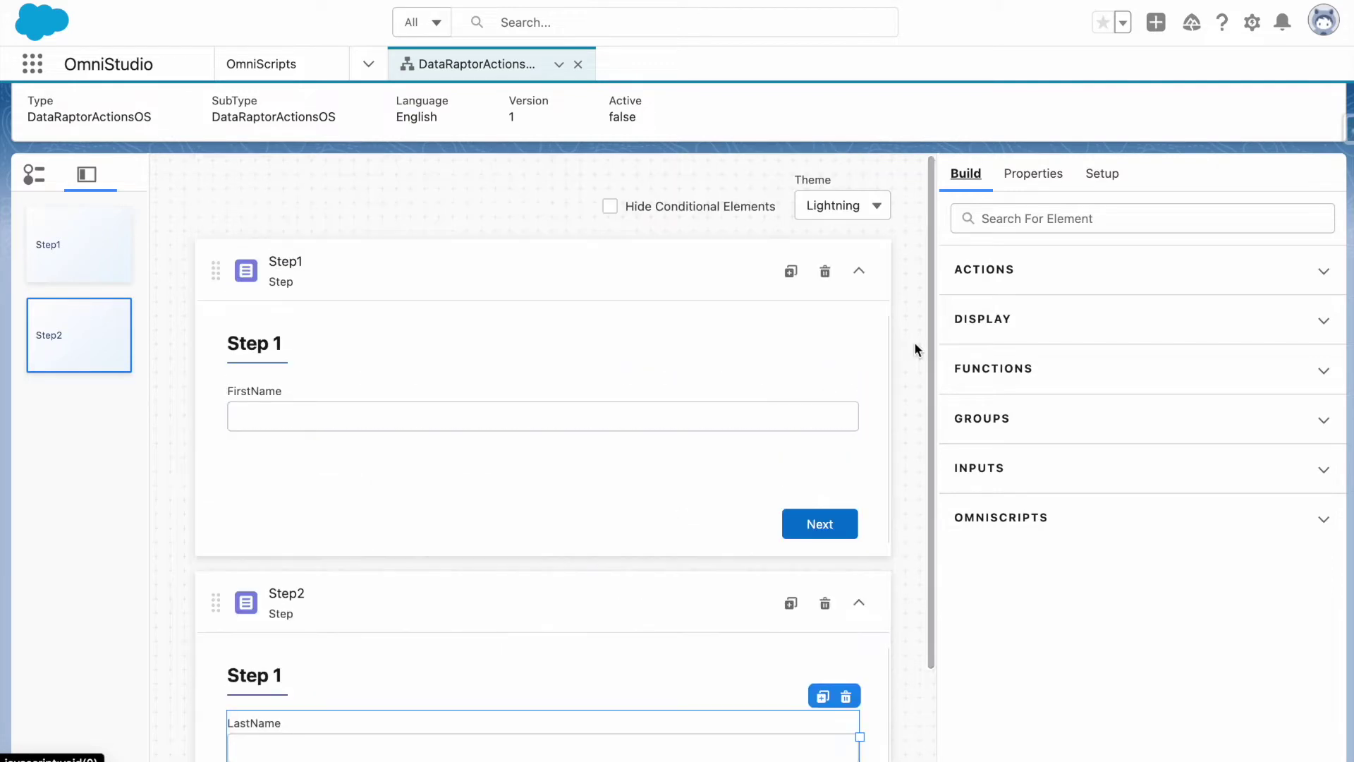
{"action": "left_click", "coordinate": [1010, 273]}
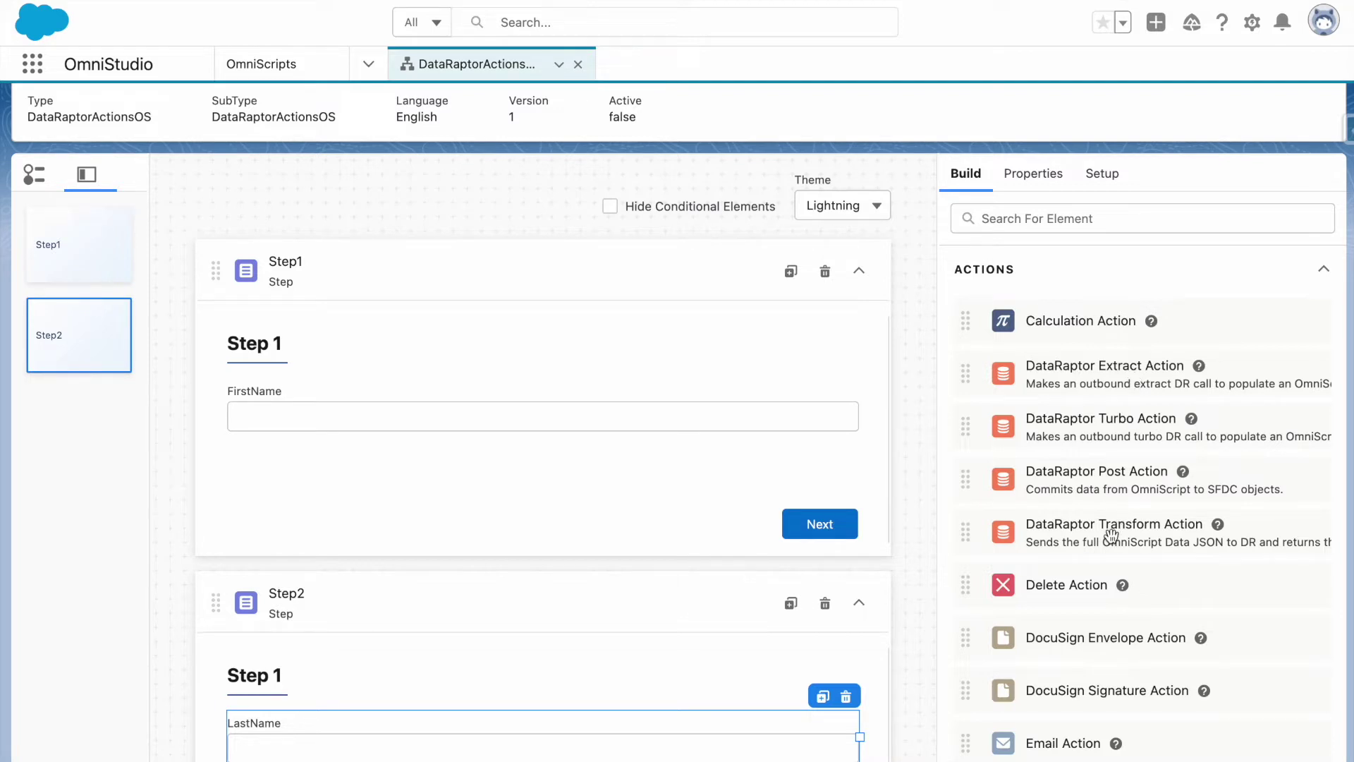
{"action": "left_click_drag", "start_coordinate": [1076, 377], "coordinate": [584, 238]}
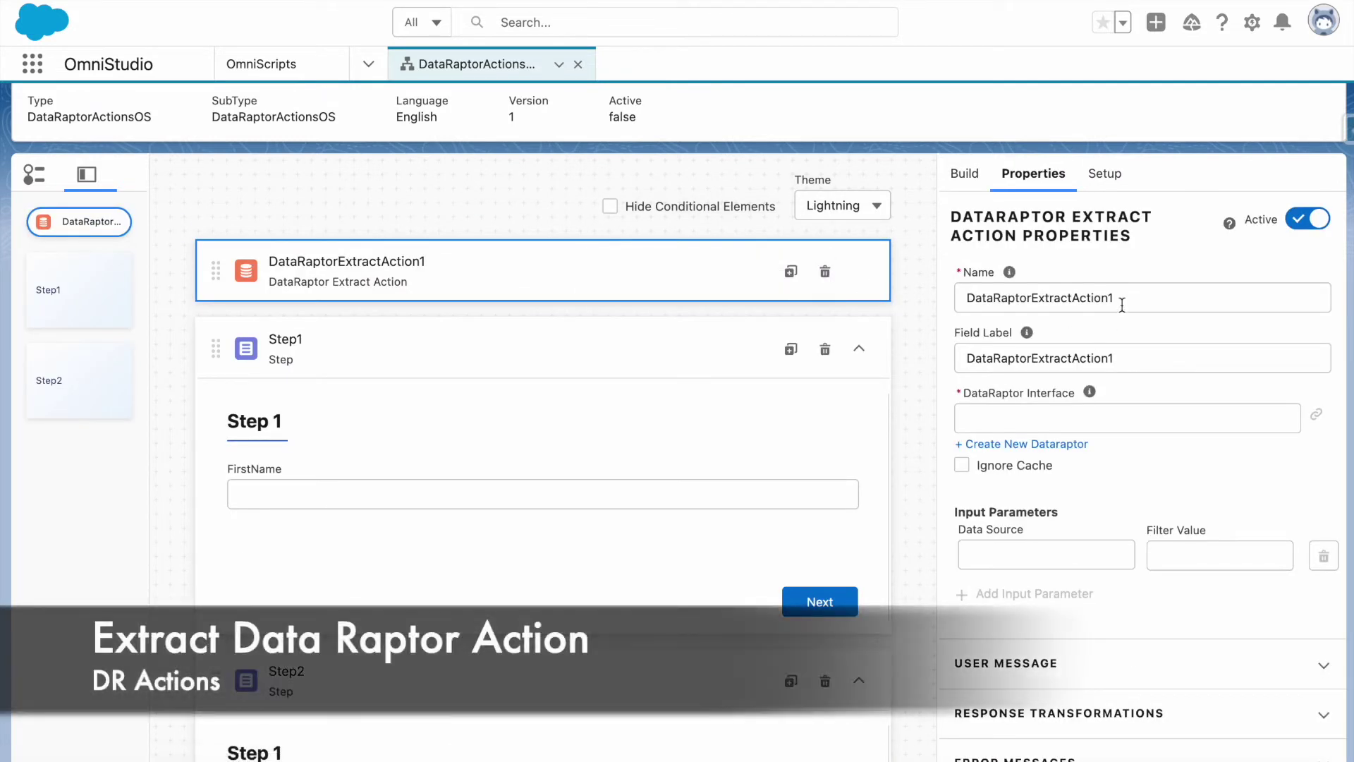
{"action": "double_click", "coordinate": [1121, 298]}
{"action": "type", "text": "ExtractE"}
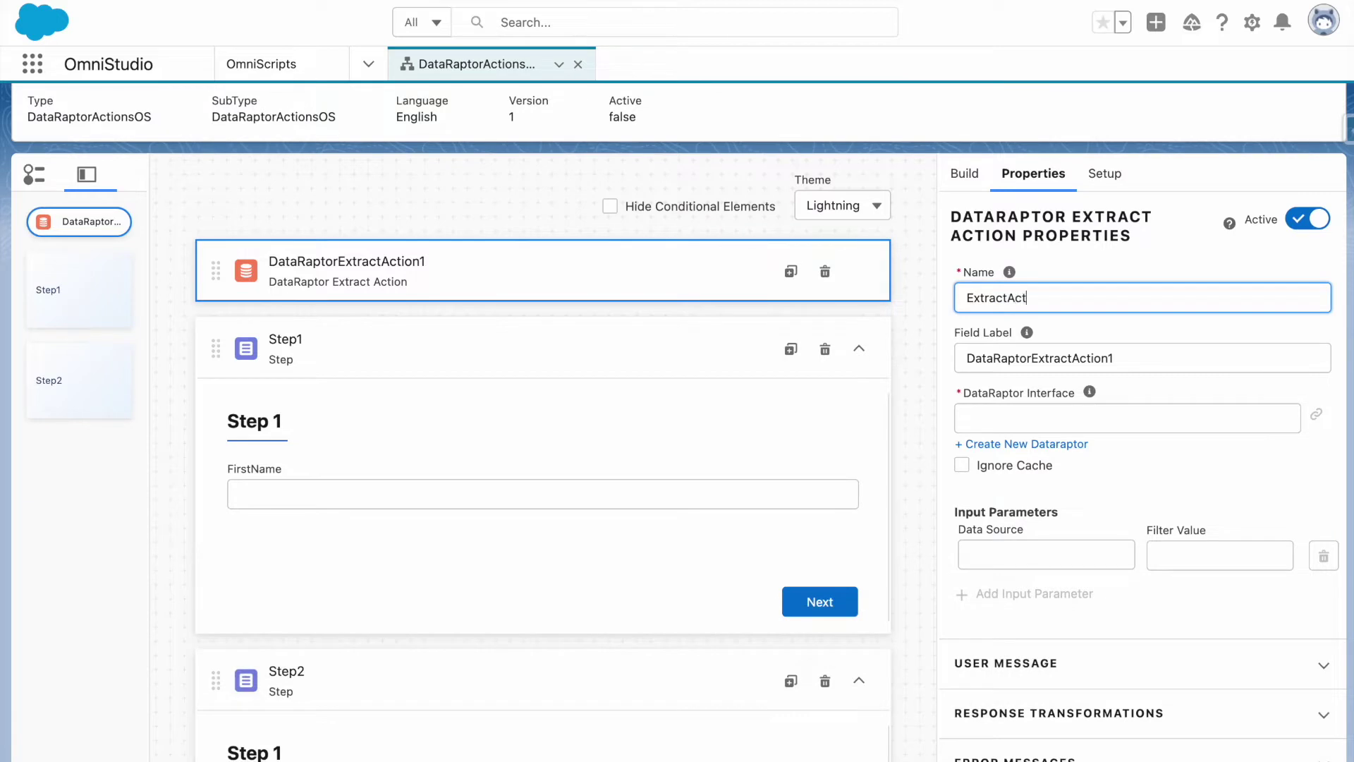
{"action": "double_click", "coordinate": [1146, 360]}
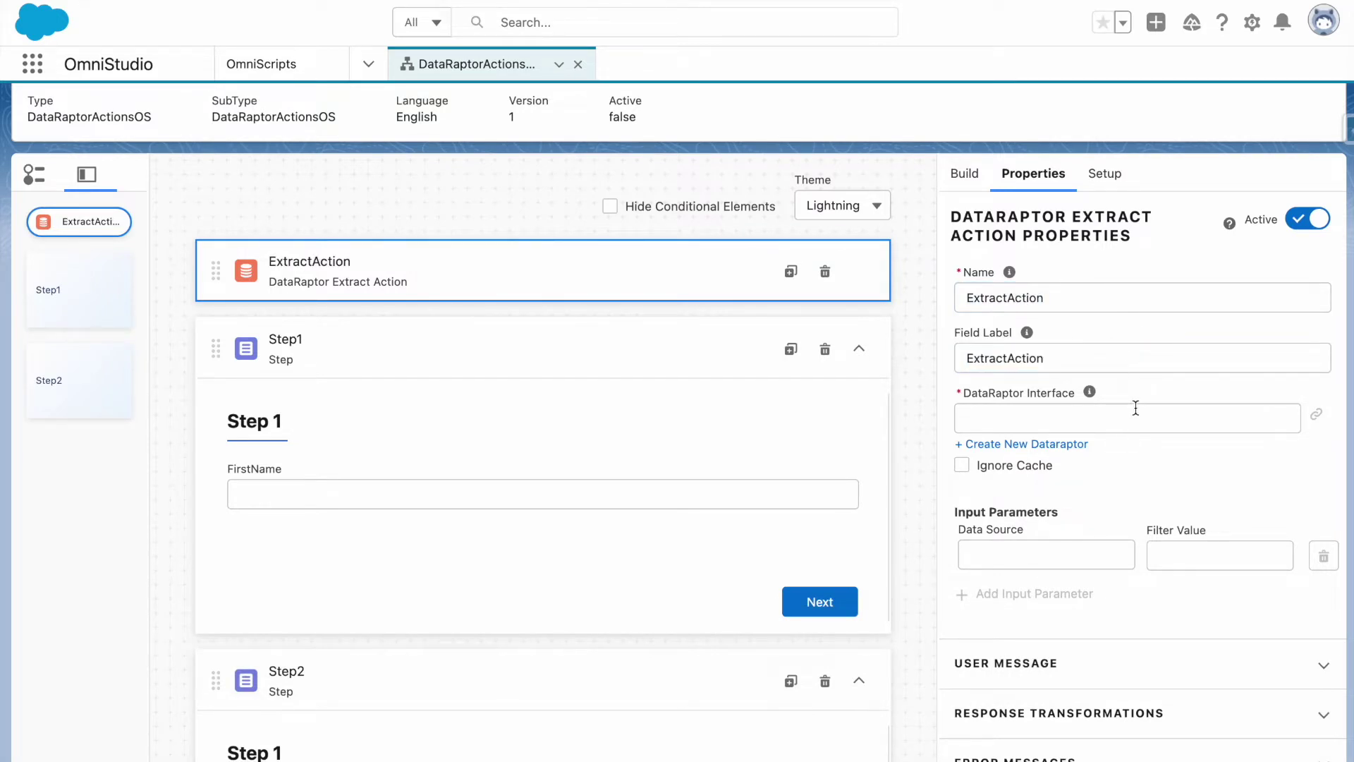
Leave the DataRaptor Interface empty and start creating a new DataRaptor.
{"action": "left_click", "coordinate": [1135, 408]}
{"action": "left_click", "coordinate": [1134, 389]}
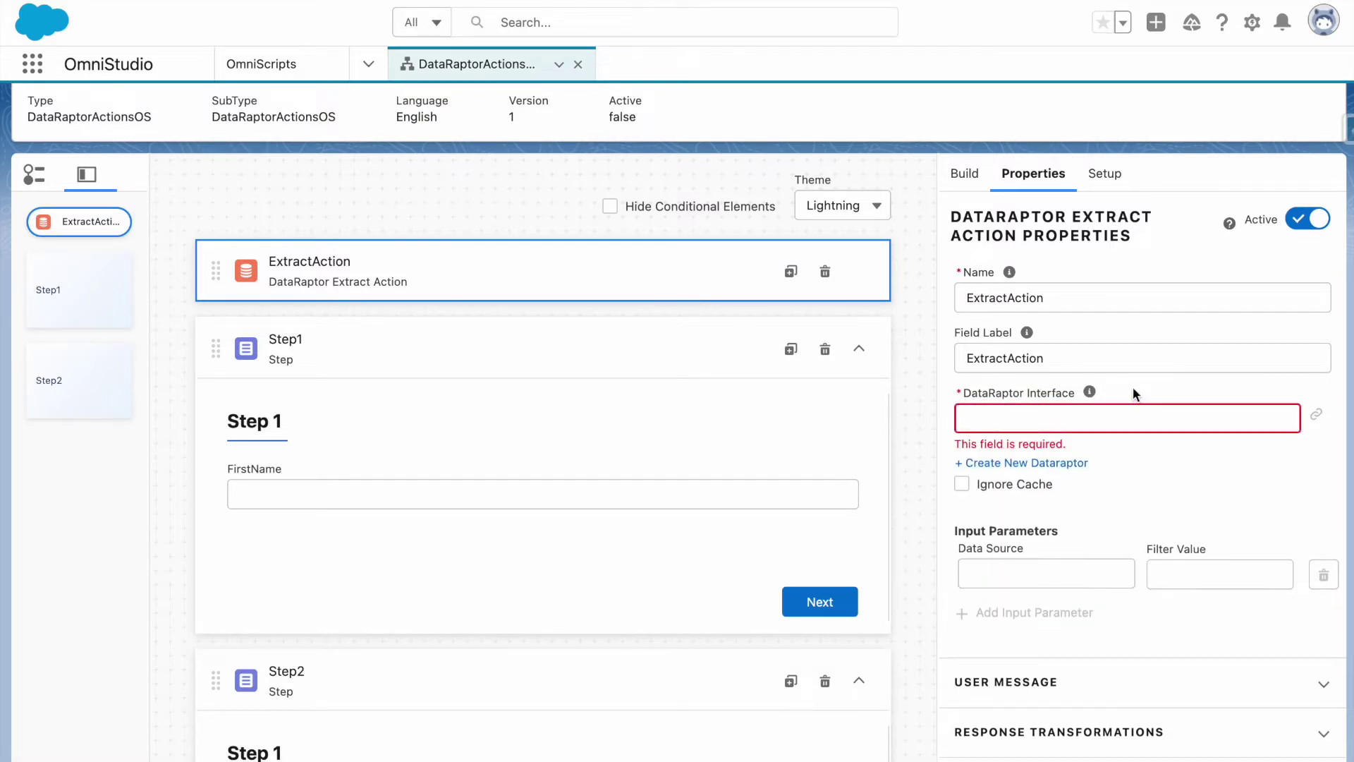
{"action": "left_click", "coordinate": [1035, 469]}
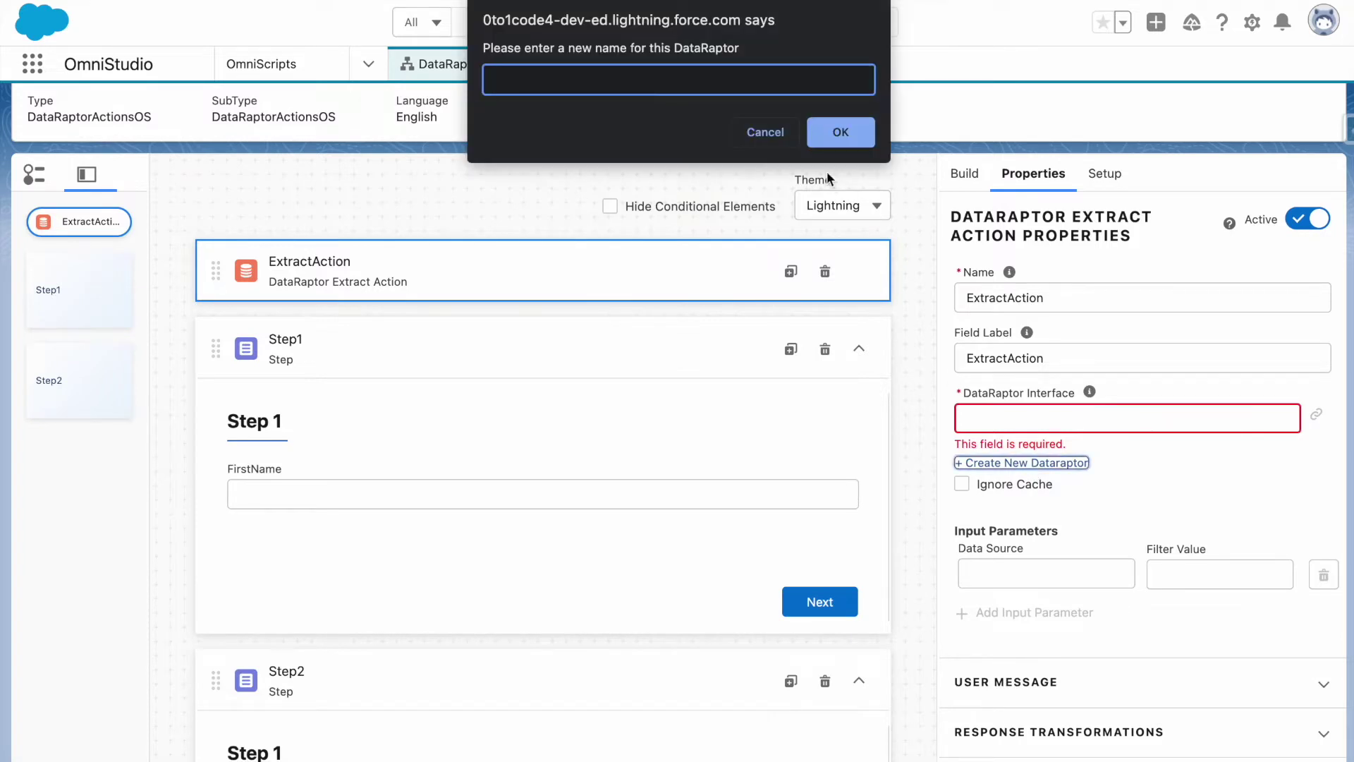
Create DataRaptor DROS_FetchAccounts extracting the Account object into output path Accounts.
{"action": "type", "text": "DROS_FetchAccount"}
{"action": "left_click", "coordinate": [840, 132]}
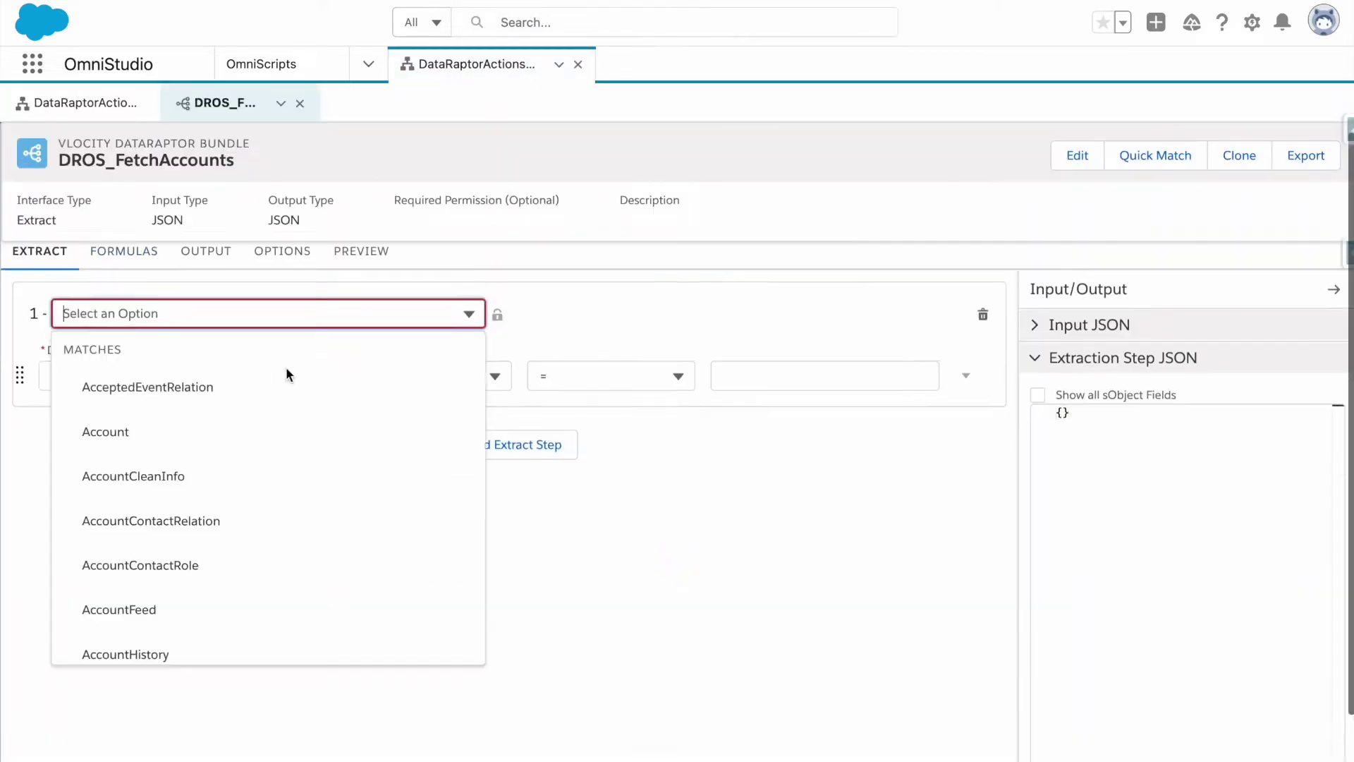
{"action": "left_click", "coordinate": [113, 428]}
{"action": "left_click", "coordinate": [143, 318]}
{"action": "type", "text": "Accoun"}
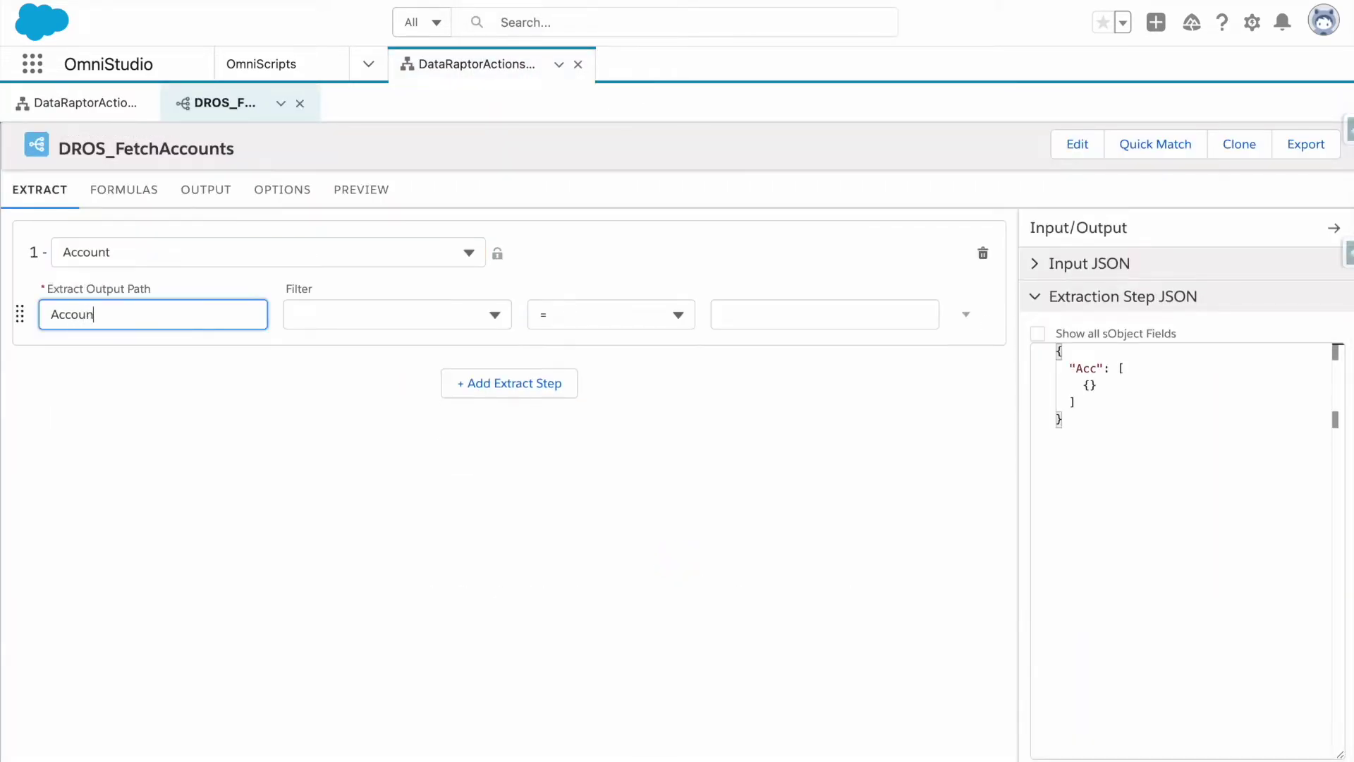
{"action": "type", "text": "ts"}
Filter the Account extract where Name LIKE 'ed'.
{"action": "left_click", "coordinate": [320, 317]}
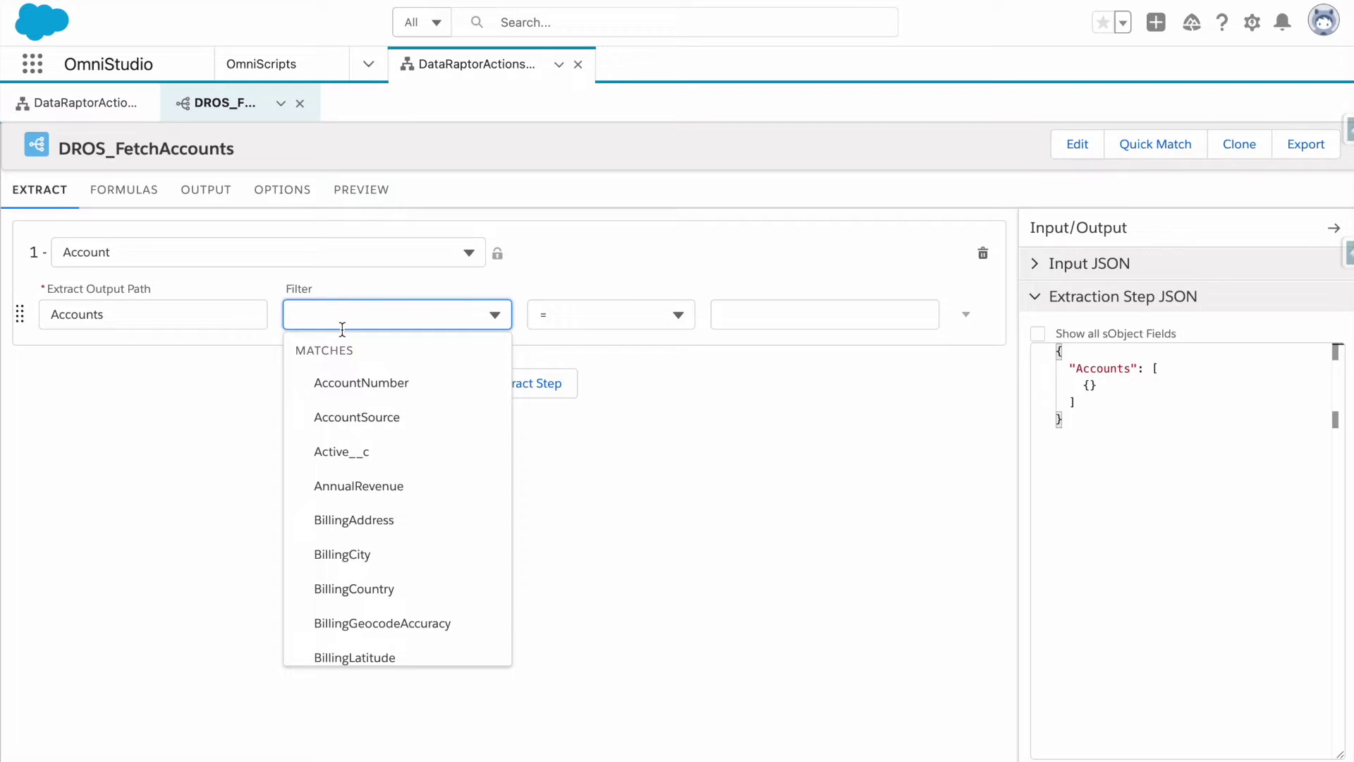
{"action": "type", "text": "like"}
{"action": "key", "text": "BackSpace"}
{"action": "key", "text": "BackSpace"}
{"action": "key", "text": "BackSpace"}
{"action": "key", "text": "BackSpace"}
{"action": "type", "text": "li"}
{"action": "key", "text": "BackSpace"}
{"action": "key", "text": "BackSpace"}
{"action": "type", "text": "name"}
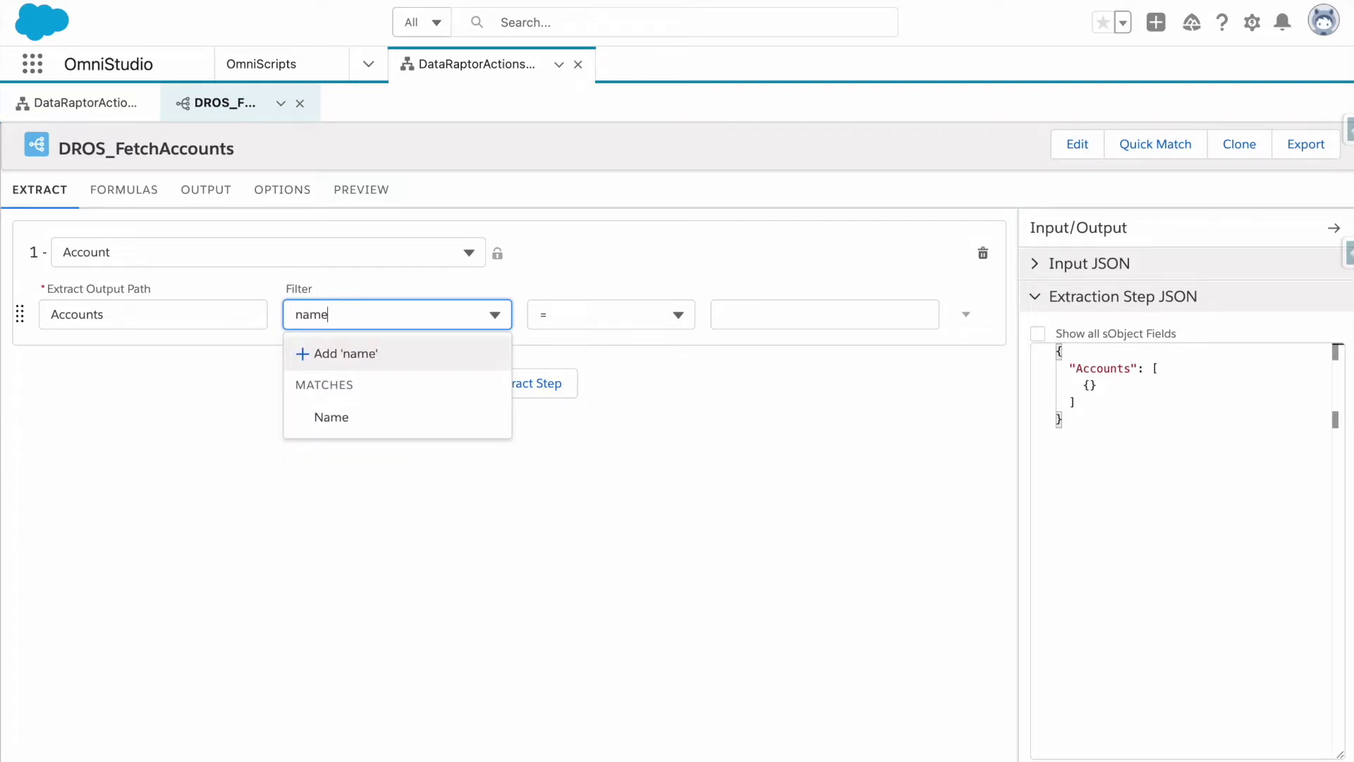
{"action": "left_click", "coordinate": [392, 423]}
{"action": "left_click", "coordinate": [608, 315]}
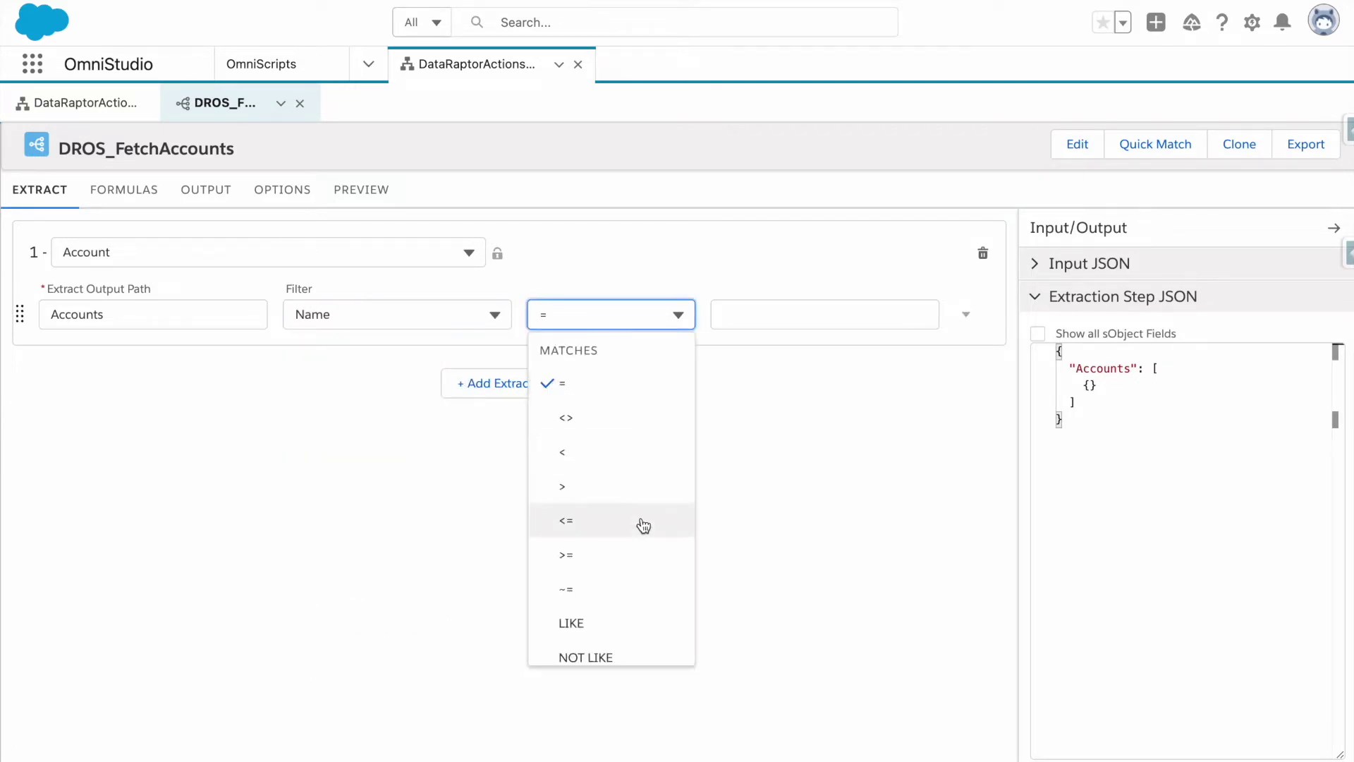
{"action": "left_click", "coordinate": [619, 619]}
{"action": "left_click", "coordinate": [808, 321]}
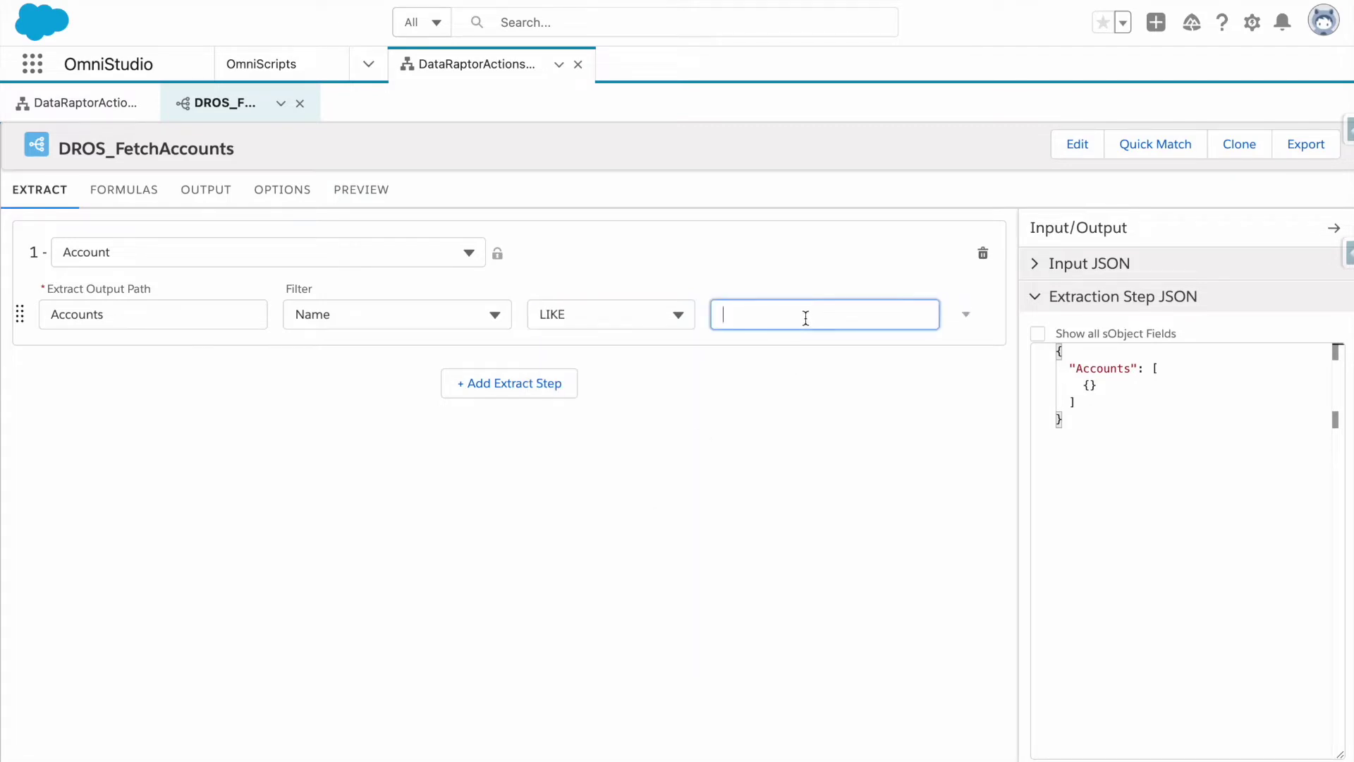
{"action": "key", "text": "BackSpace"}
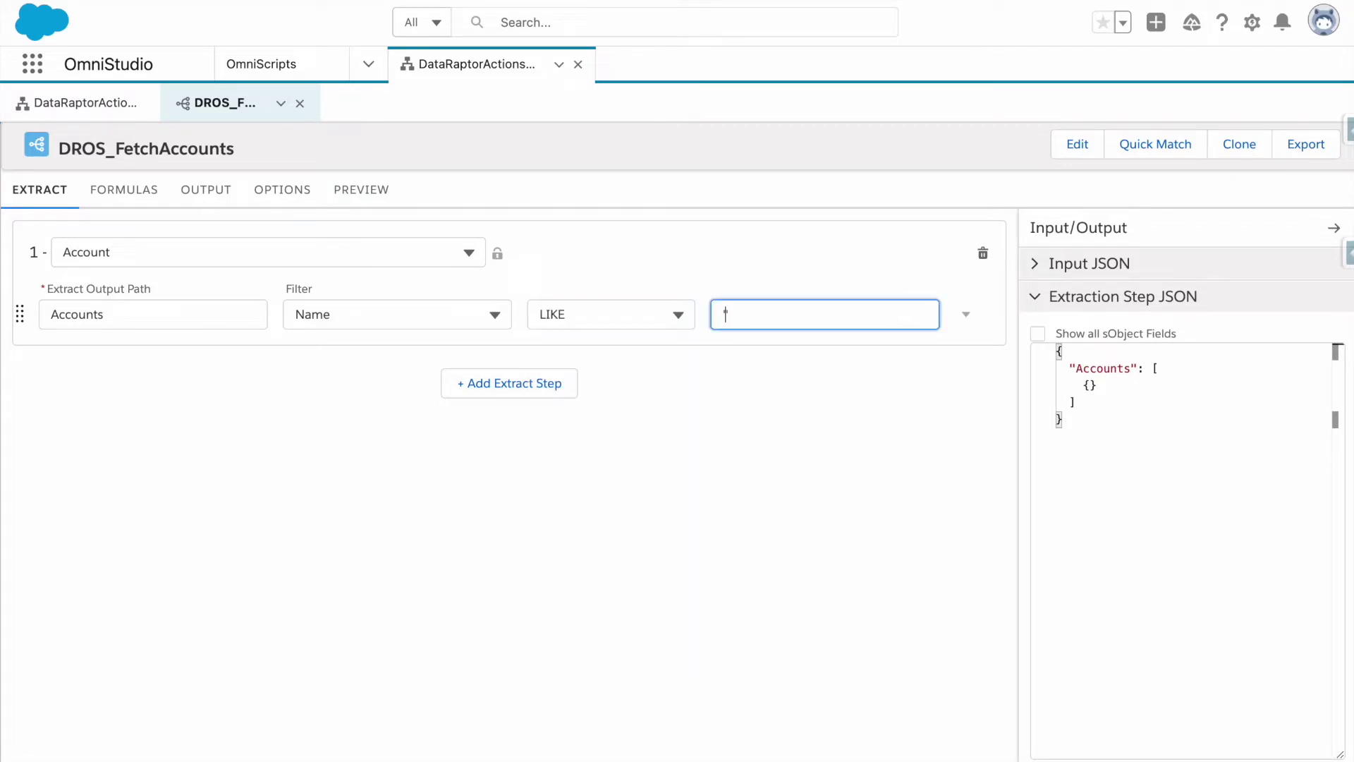
{"action": "type", "text": "'ed'"}
{"action": "left_click", "coordinate": [802, 377]}
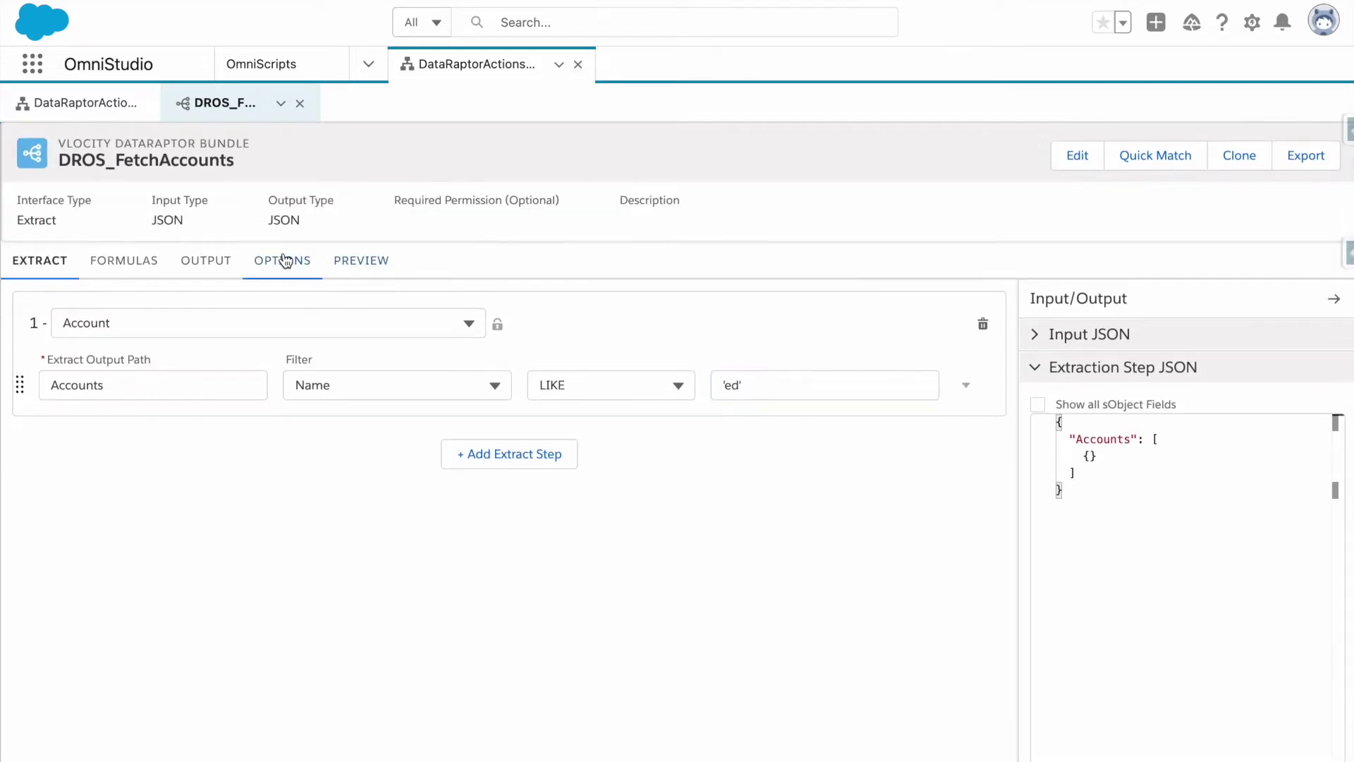
{"action": "left_click", "coordinate": [285, 261]}
Map Accounts:AccountNumber to output path Accounts:Details:AccountNumber.
{"action": "left_click", "coordinate": [191, 266]}
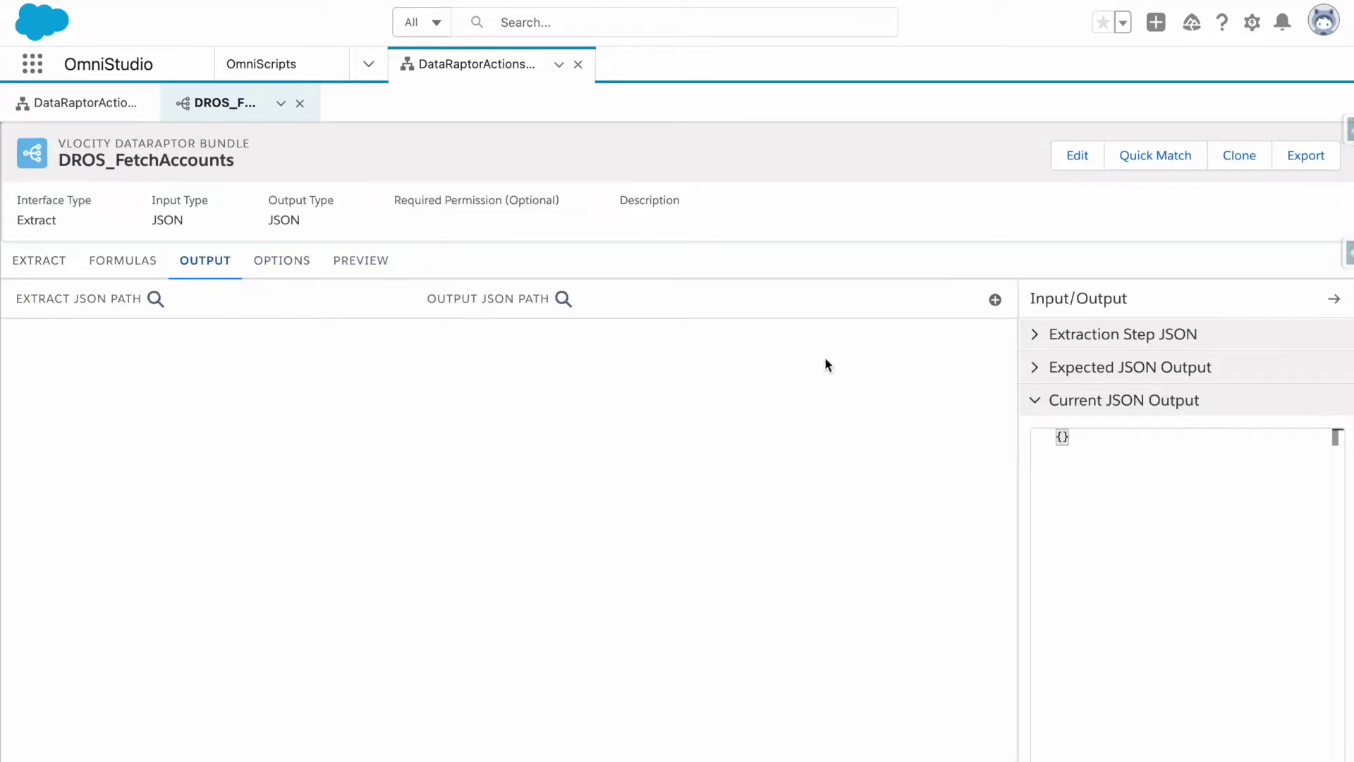
{"action": "left_click", "coordinate": [994, 300]}
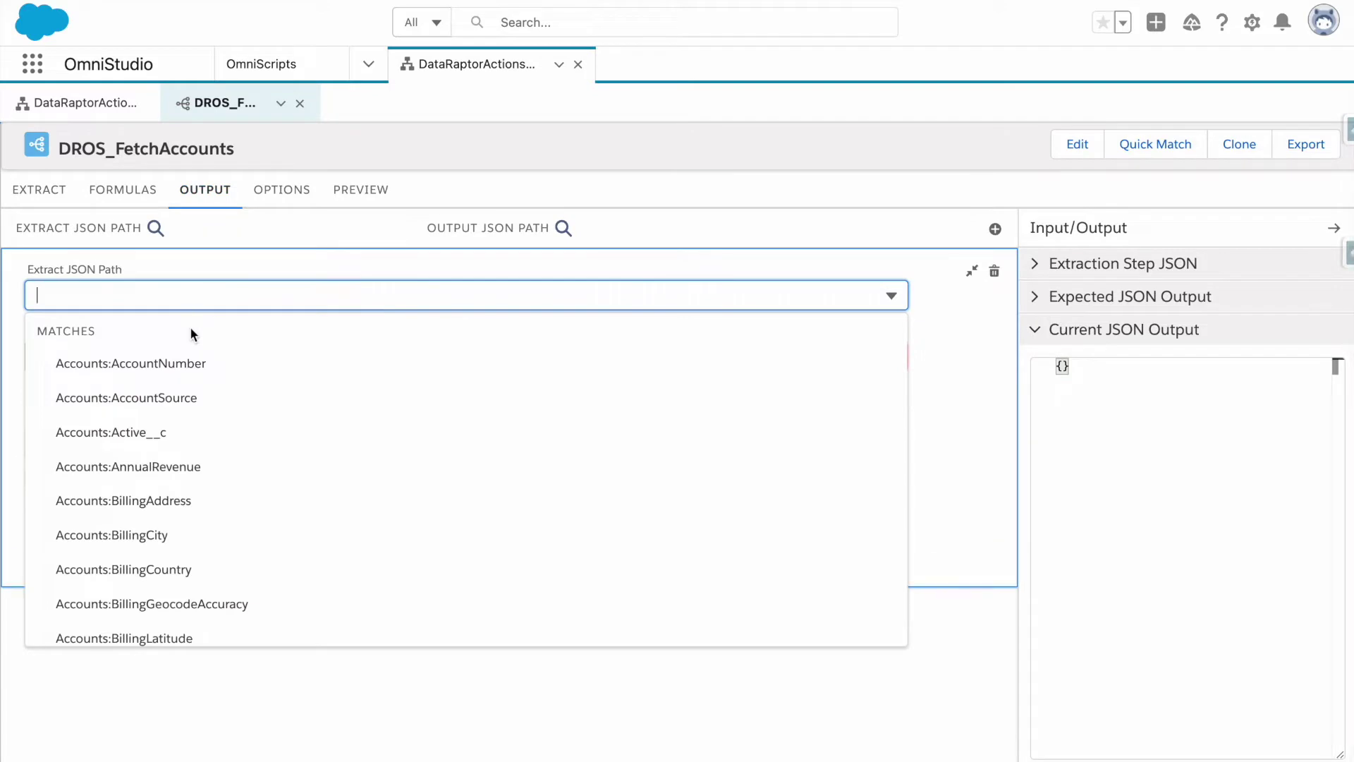
{"action": "left_click", "coordinate": [195, 363]}
{"action": "left_click", "coordinate": [198, 365]}
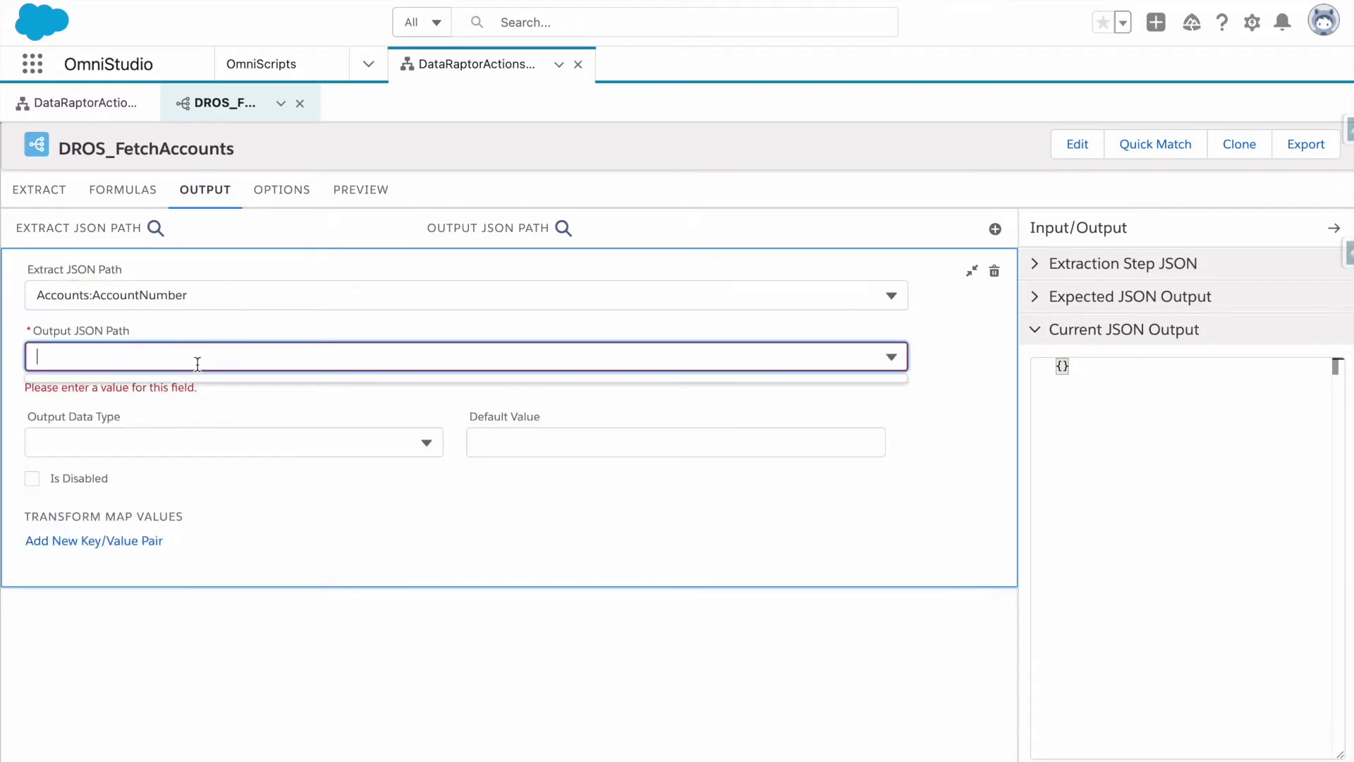
{"action": "type", "text": "Accounts"}
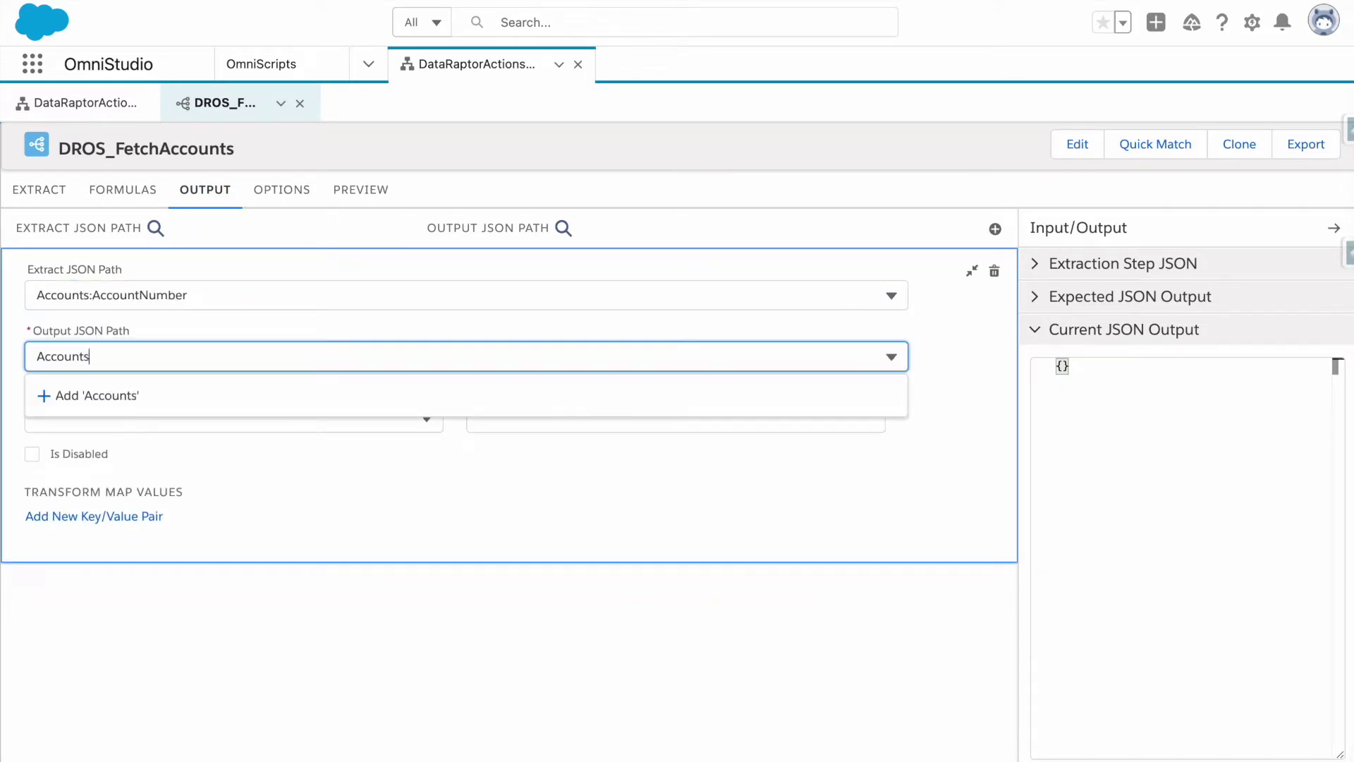
{"action": "type", "text": ":Details:Accou"}
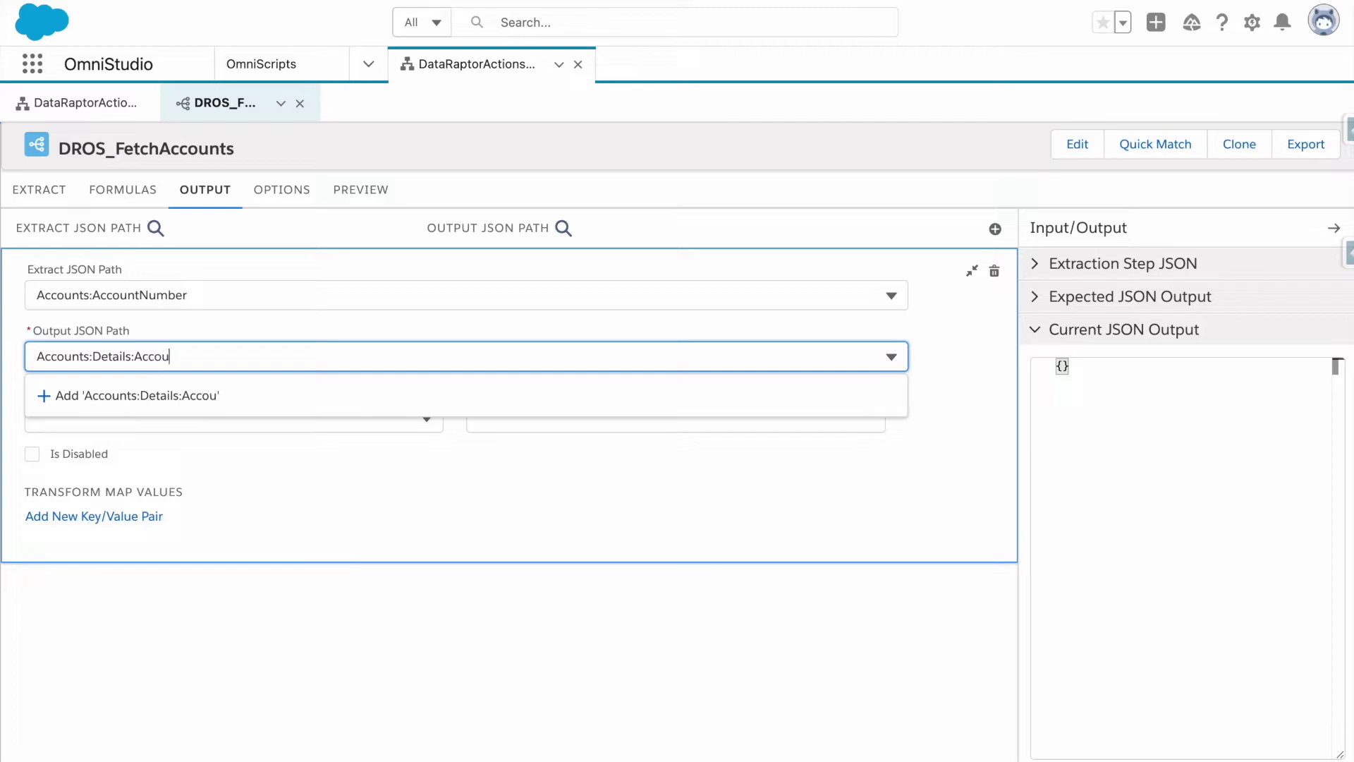
{"action": "type", "text": "ntNumber"}
{"action": "left_click", "coordinate": [237, 400]}
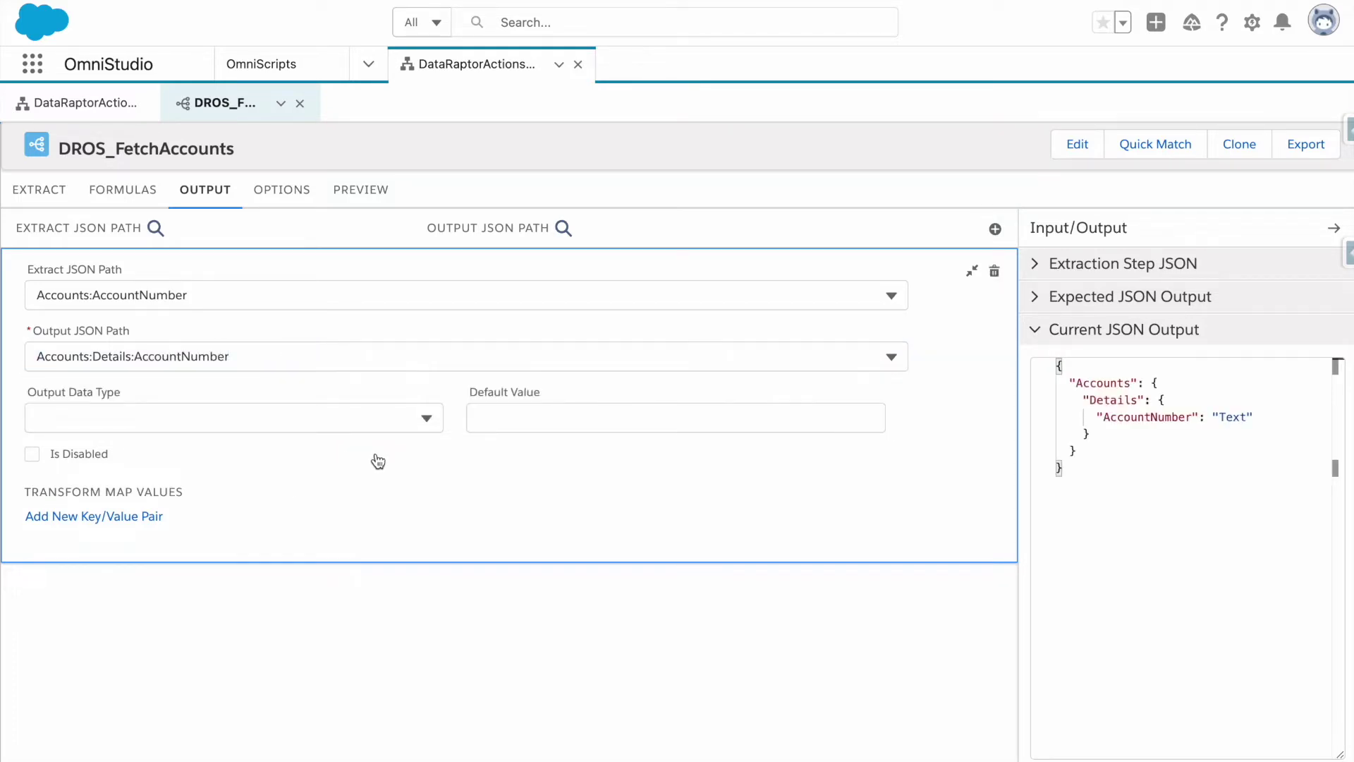
{"action": "left_click", "coordinate": [971, 270]}
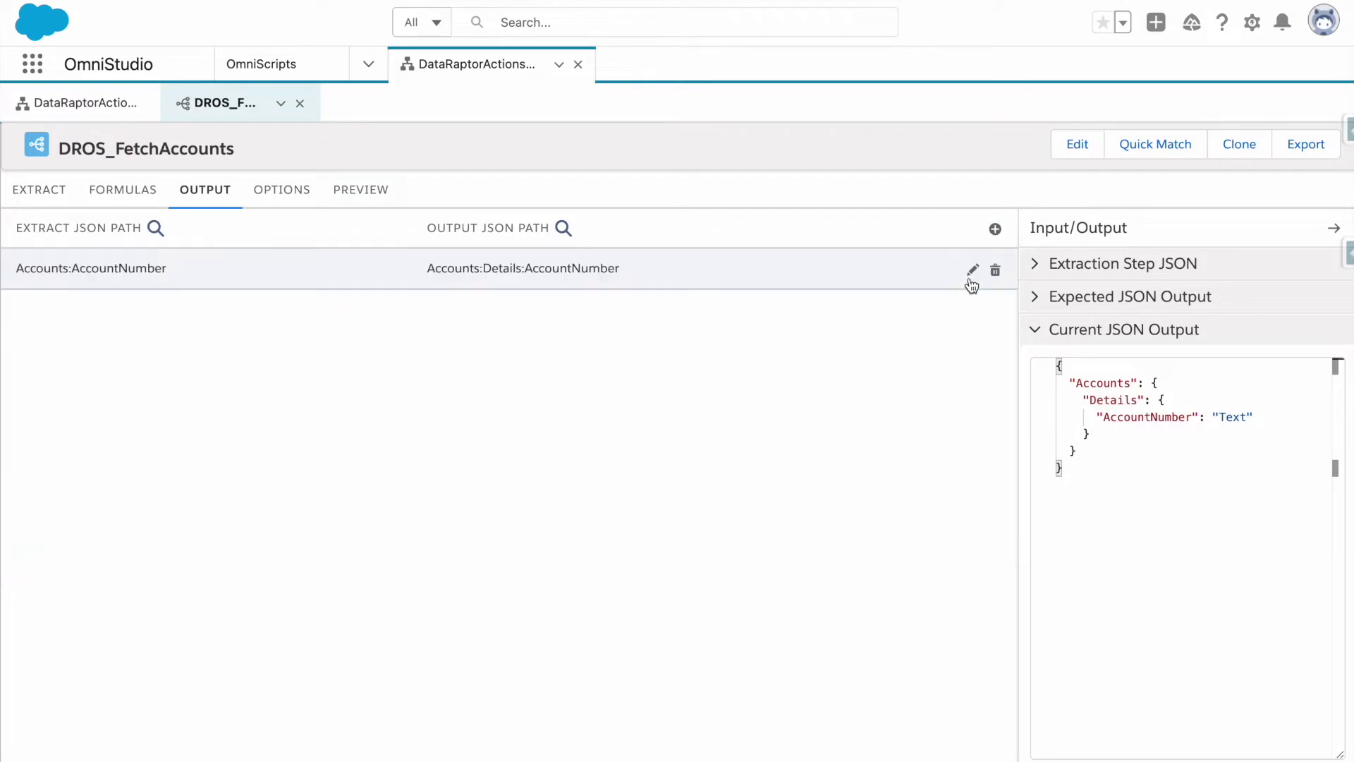
Map Accounts:Name to output path Accounts:Details:Name.
{"action": "left_click", "coordinate": [995, 228]}
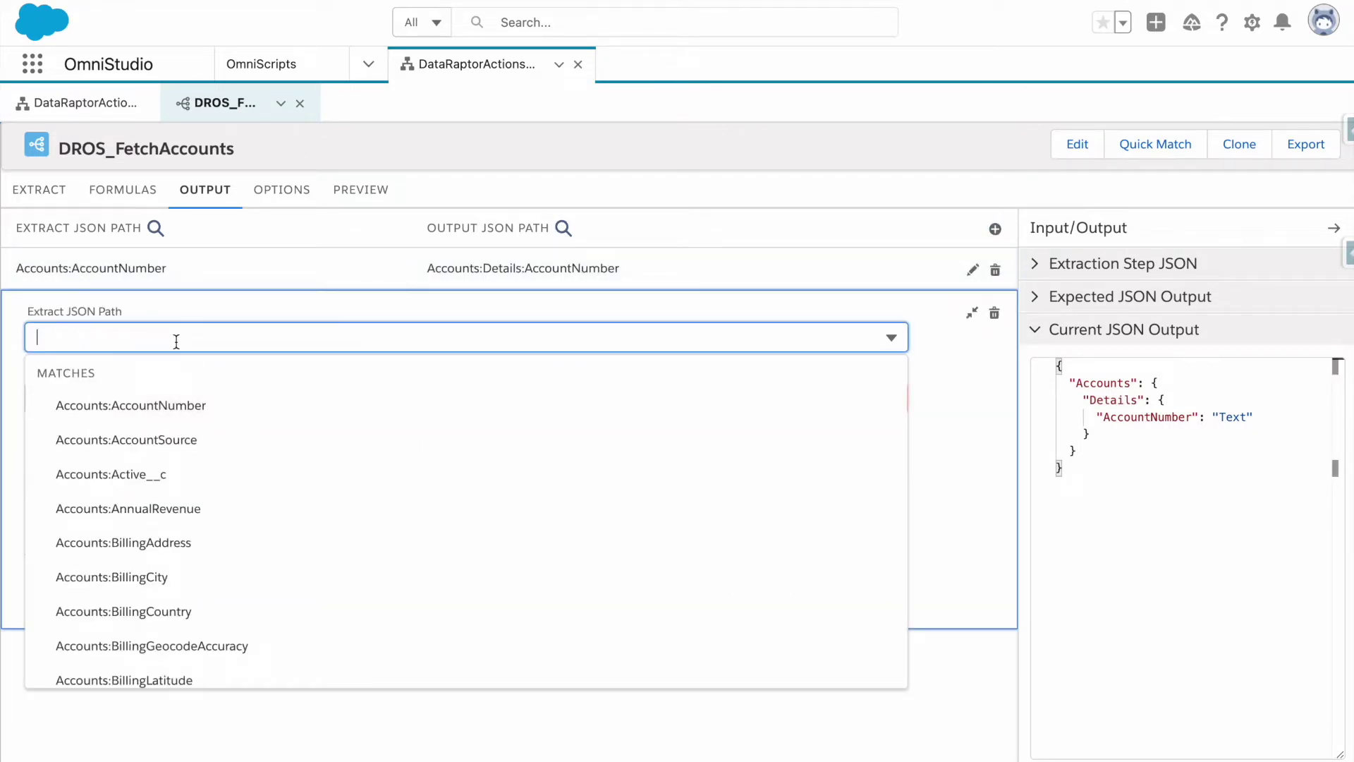
{"action": "type", "text": "Name"}
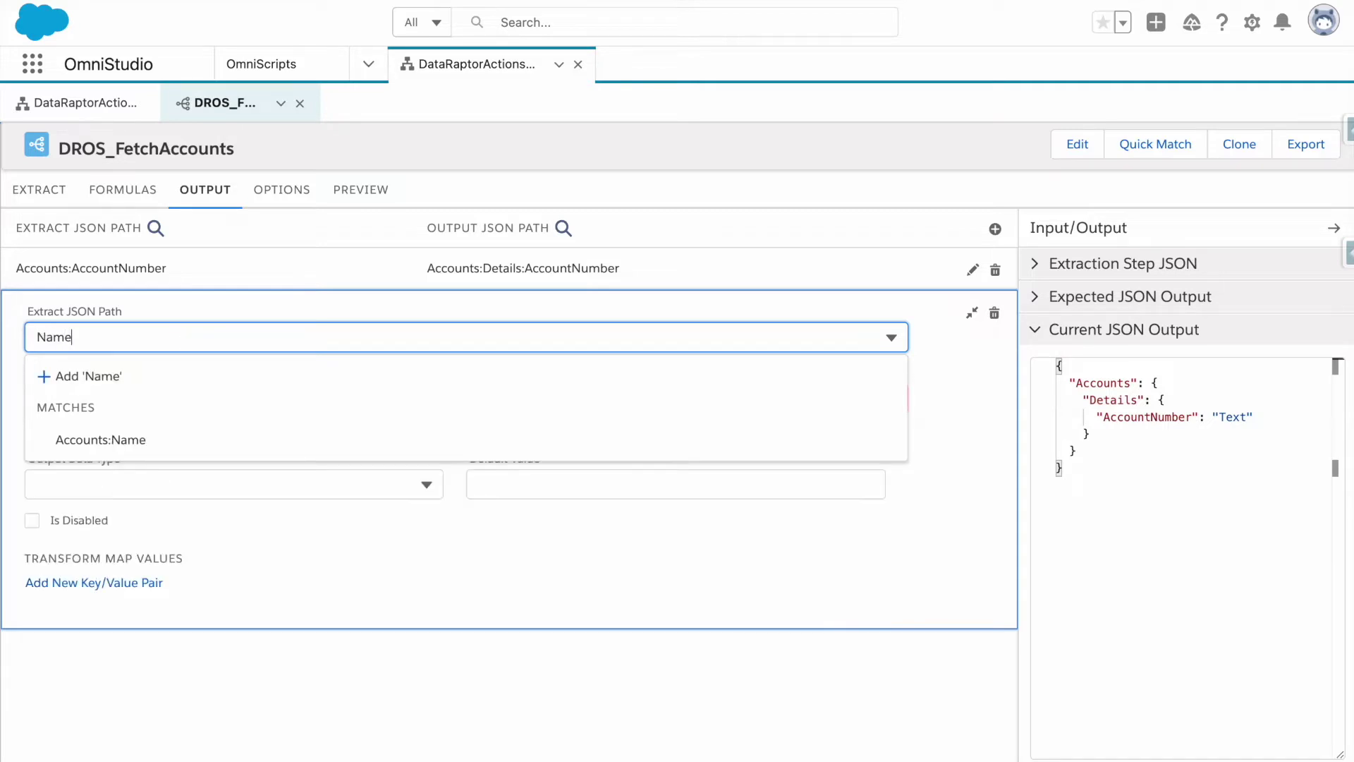
{"action": "left_click", "coordinate": [179, 434]}
{"action": "left_click", "coordinate": [154, 393]}
{"action": "type", "text": "Accounts:Details:AccountNumber"}
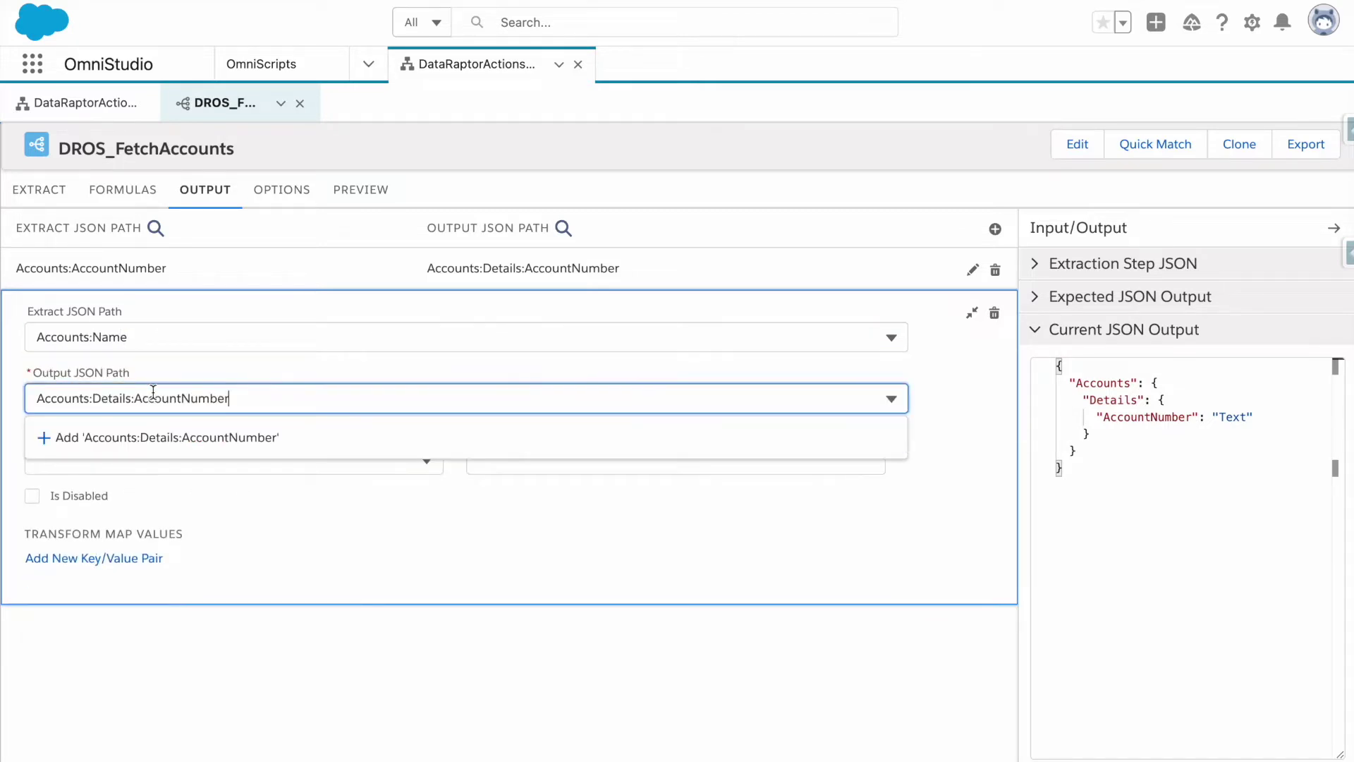
{"action": "double_click", "coordinate": [138, 399]}
{"action": "type", "text": "Name"}
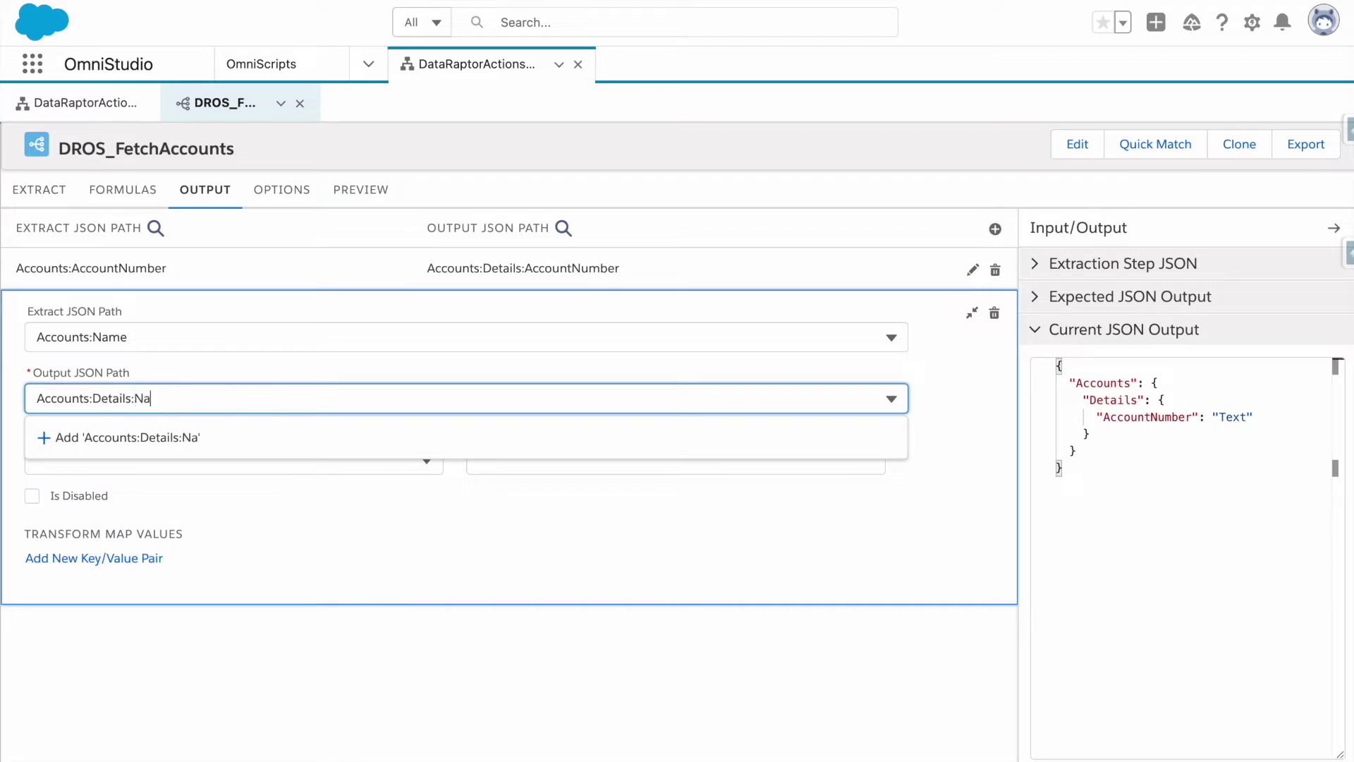
{"action": "left_click", "coordinate": [152, 436]}
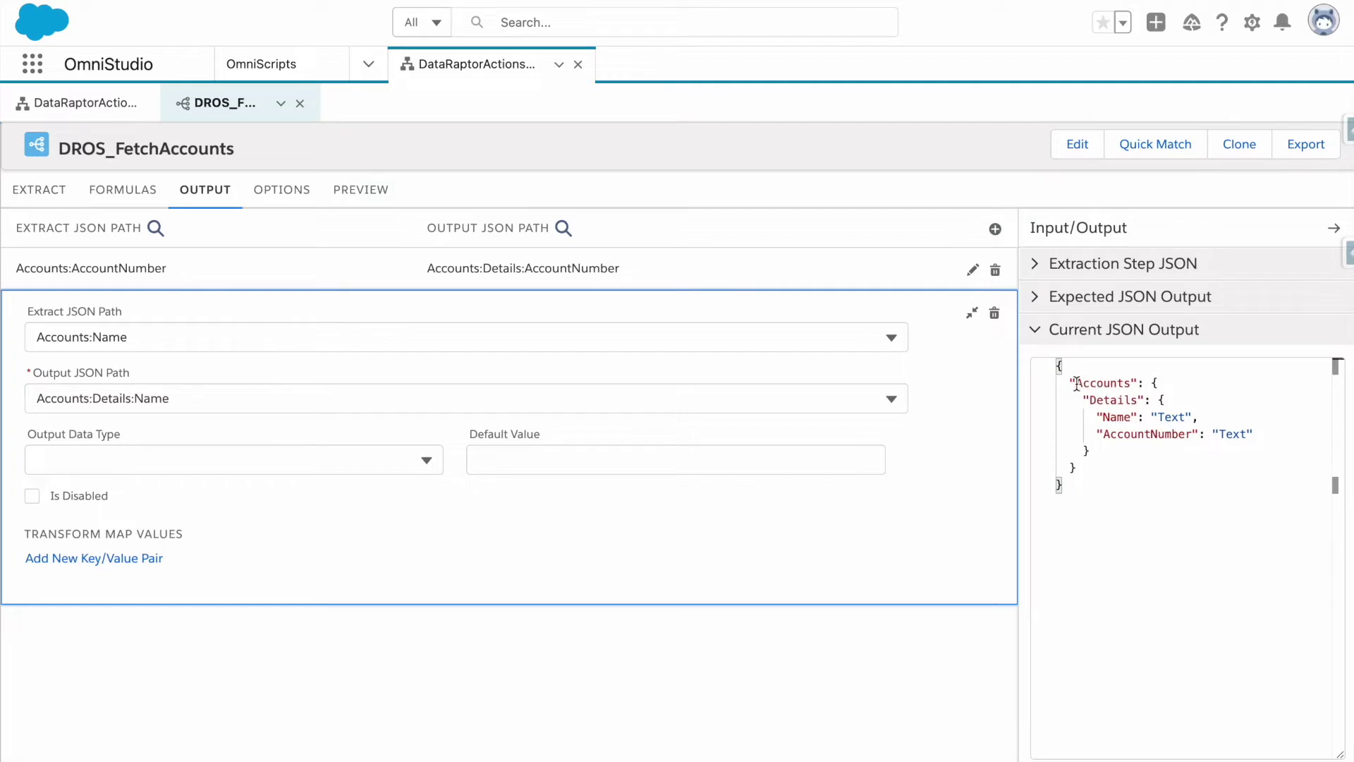
{"action": "left_click_drag", "start_coordinate": [1077, 382], "coordinate": [1136, 382]}
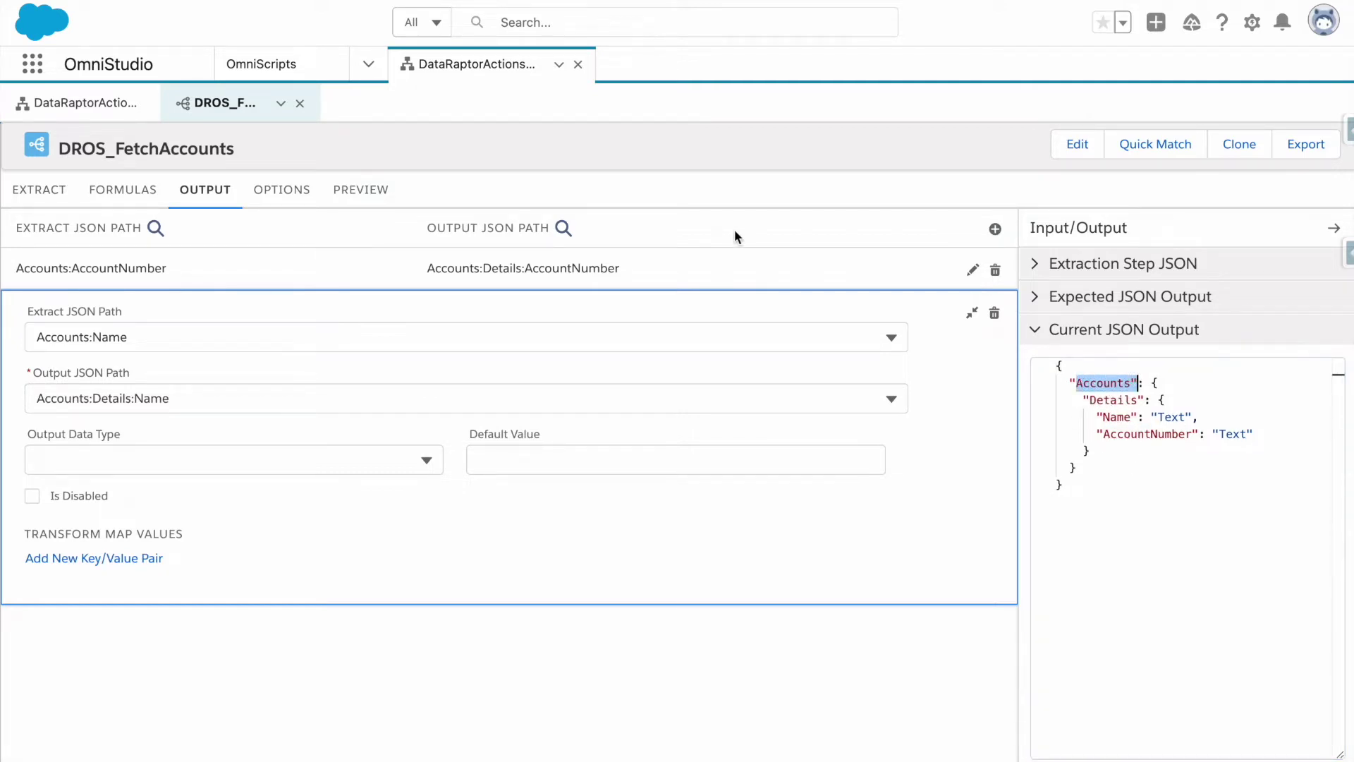
{"action": "left_click", "coordinate": [387, 205]}
Run the DataRaptor test returning four accounts, then return to the DataRaptorActionsOS OmniScript.
{"action": "left_click", "coordinate": [310, 746]}
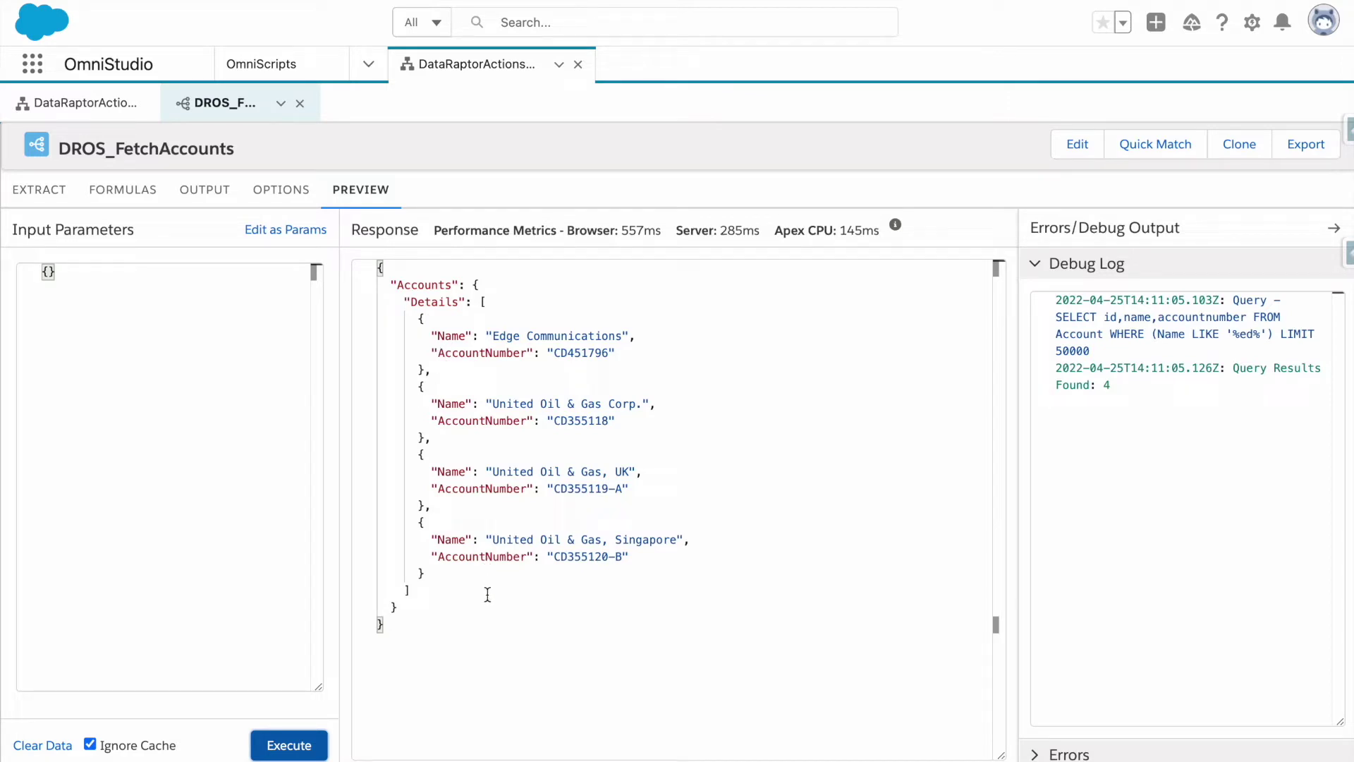
{"action": "left_click", "coordinate": [84, 103]}
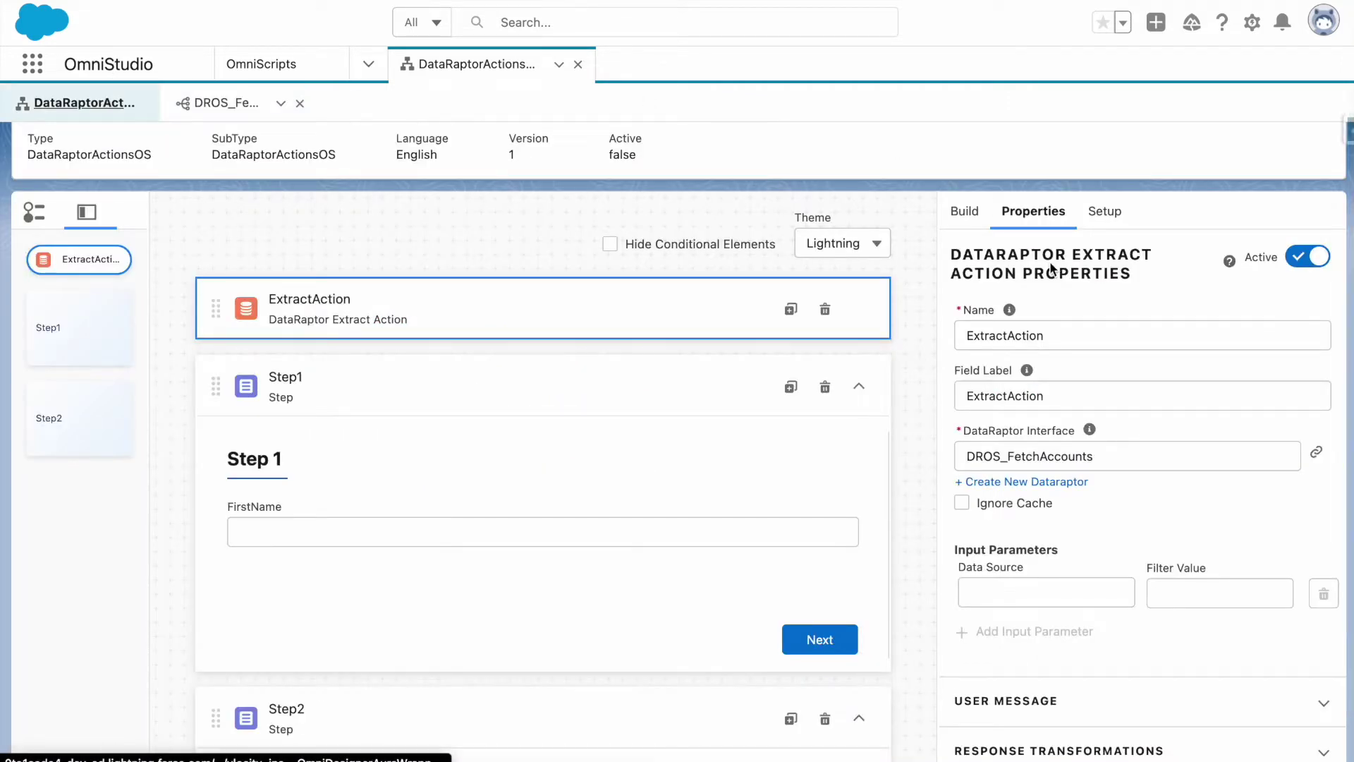
{"action": "scroll", "coordinate": [952, 400], "scroll_direction": "down", "scroll_amount": 1}
{"action": "scroll", "coordinate": [914, 423], "scroll_direction": "down", "scroll_amount": 2}
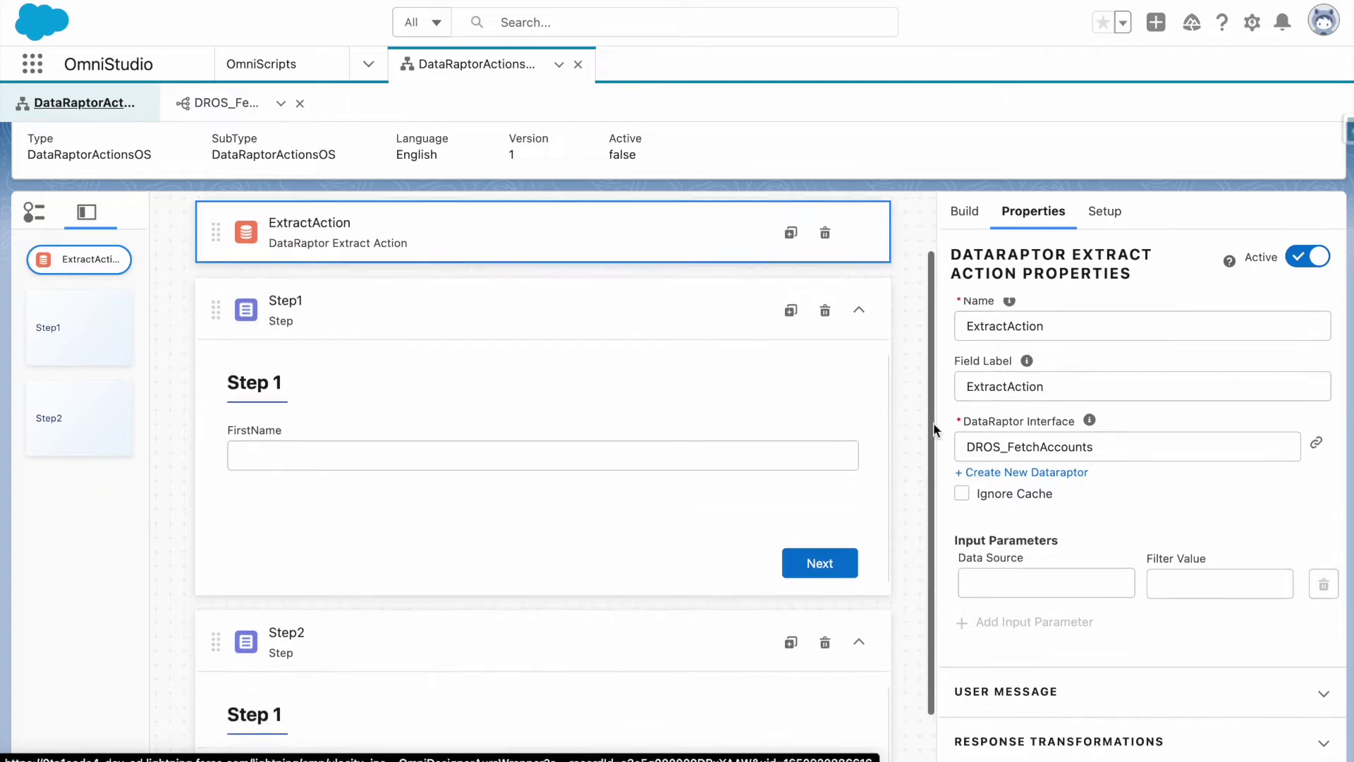
{"action": "scroll", "coordinate": [930, 458], "scroll_direction": "down", "scroll_amount": 1}
{"action": "scroll", "coordinate": [925, 345], "scroll_direction": "up", "scroll_amount": 5}
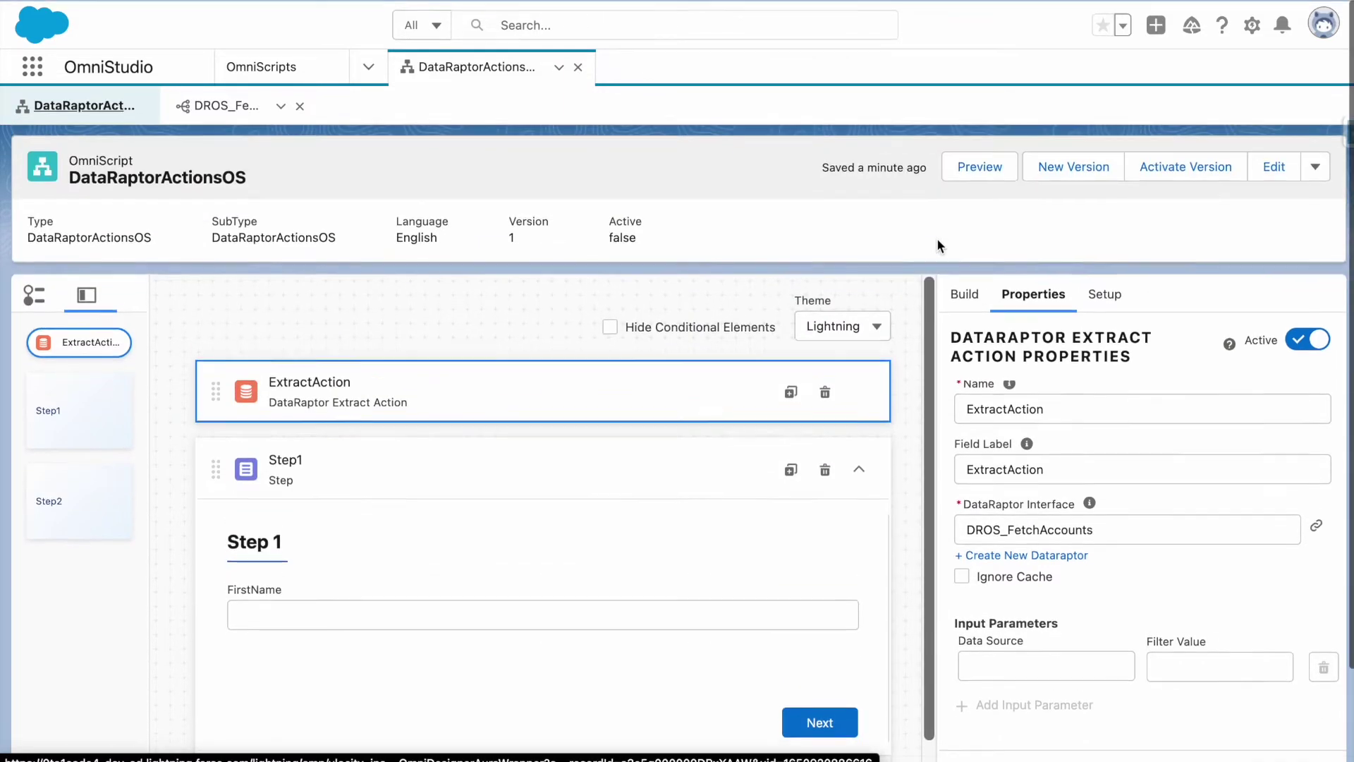
Preview the OmniScript, inspect the first account record in Data JSON, and return to Design.
{"action": "left_click", "coordinate": [975, 166]}
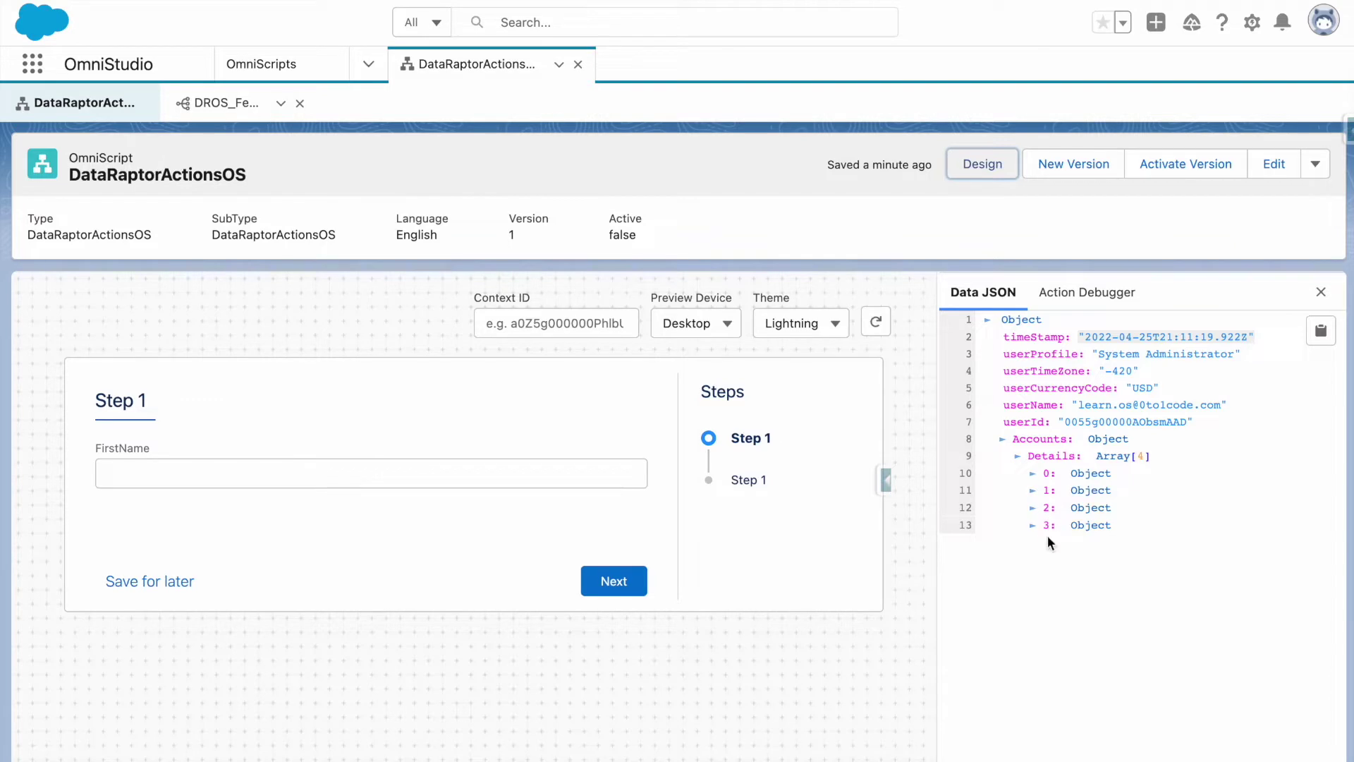
{"action": "left_click", "coordinate": [1034, 474]}
{"action": "left_click", "coordinate": [1035, 474]}
{"action": "left_click", "coordinate": [982, 164]}
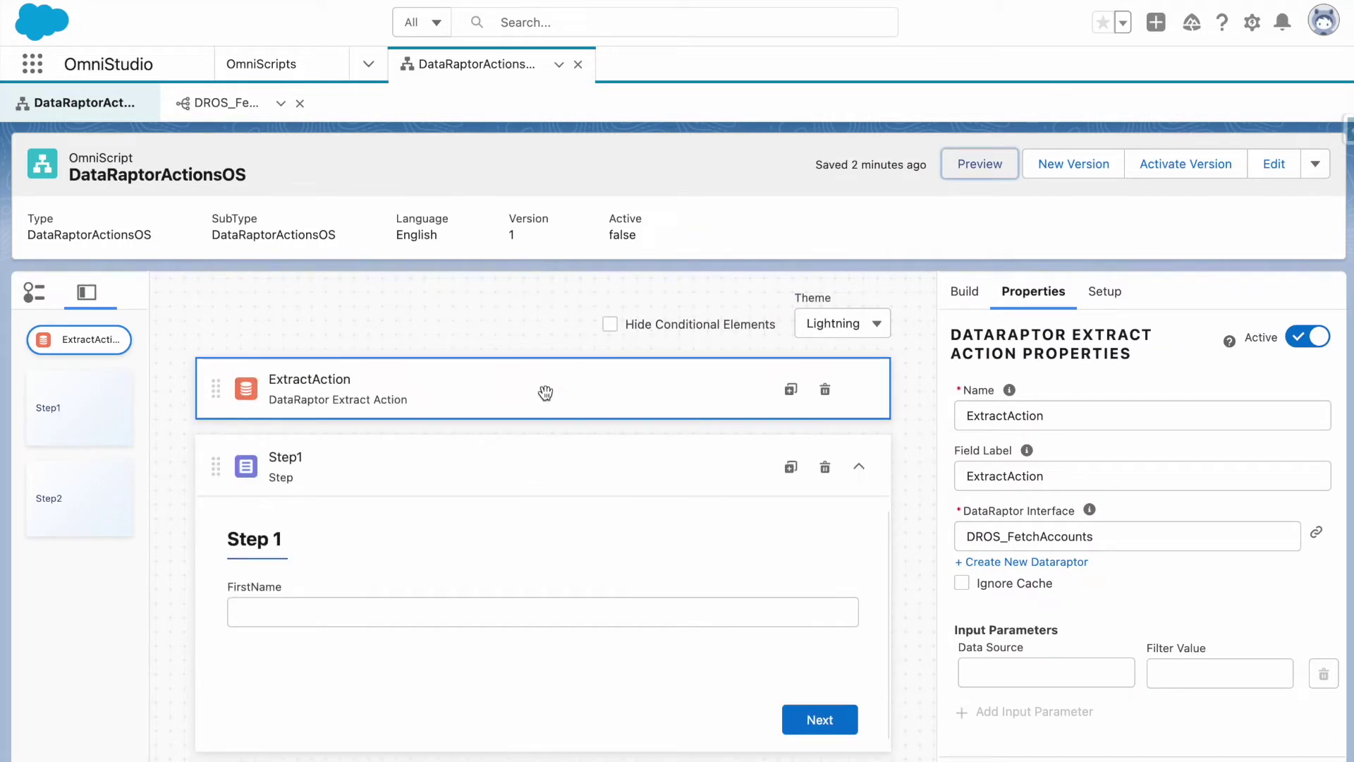
Add a Set Values element above ExtractAction.
{"action": "scroll", "coordinate": [1021, 571], "scroll_direction": "down", "scroll_amount": 3}
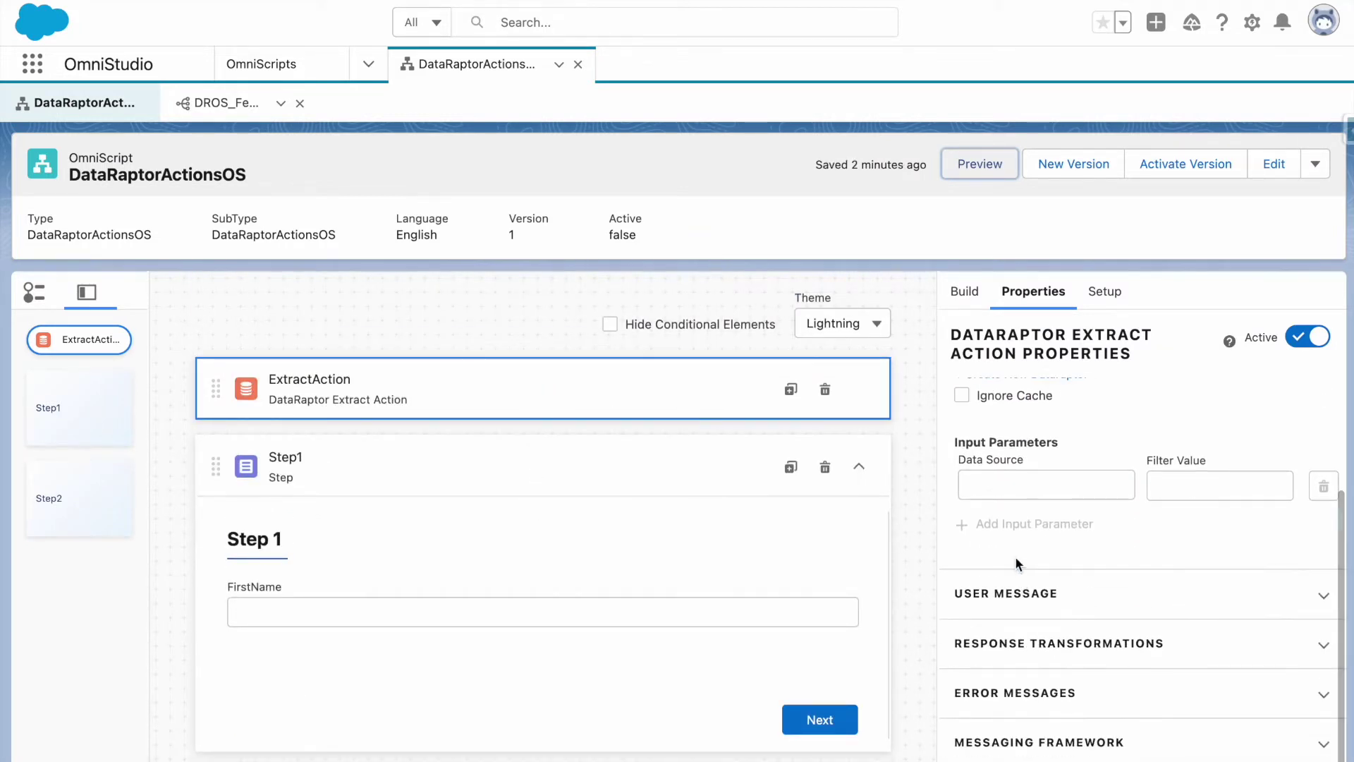
{"action": "scroll", "coordinate": [1015, 560], "scroll_direction": "up", "scroll_amount": 1}
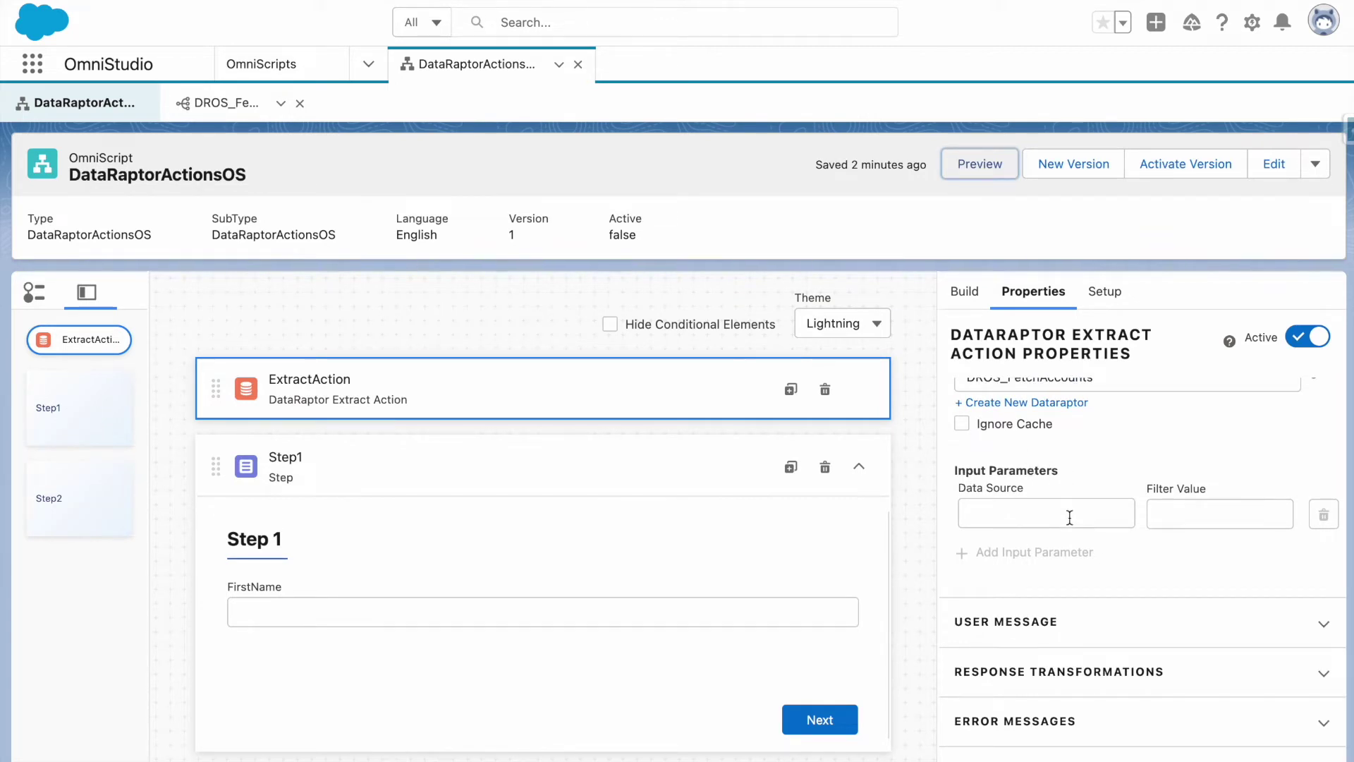
{"action": "scroll", "coordinate": [1051, 494], "scroll_direction": "up", "scroll_amount": 2}
{"action": "scroll", "coordinate": [1048, 487], "scroll_direction": "up", "scroll_amount": 1}
{"action": "scroll", "coordinate": [398, 541], "scroll_direction": "down", "scroll_amount": 2}
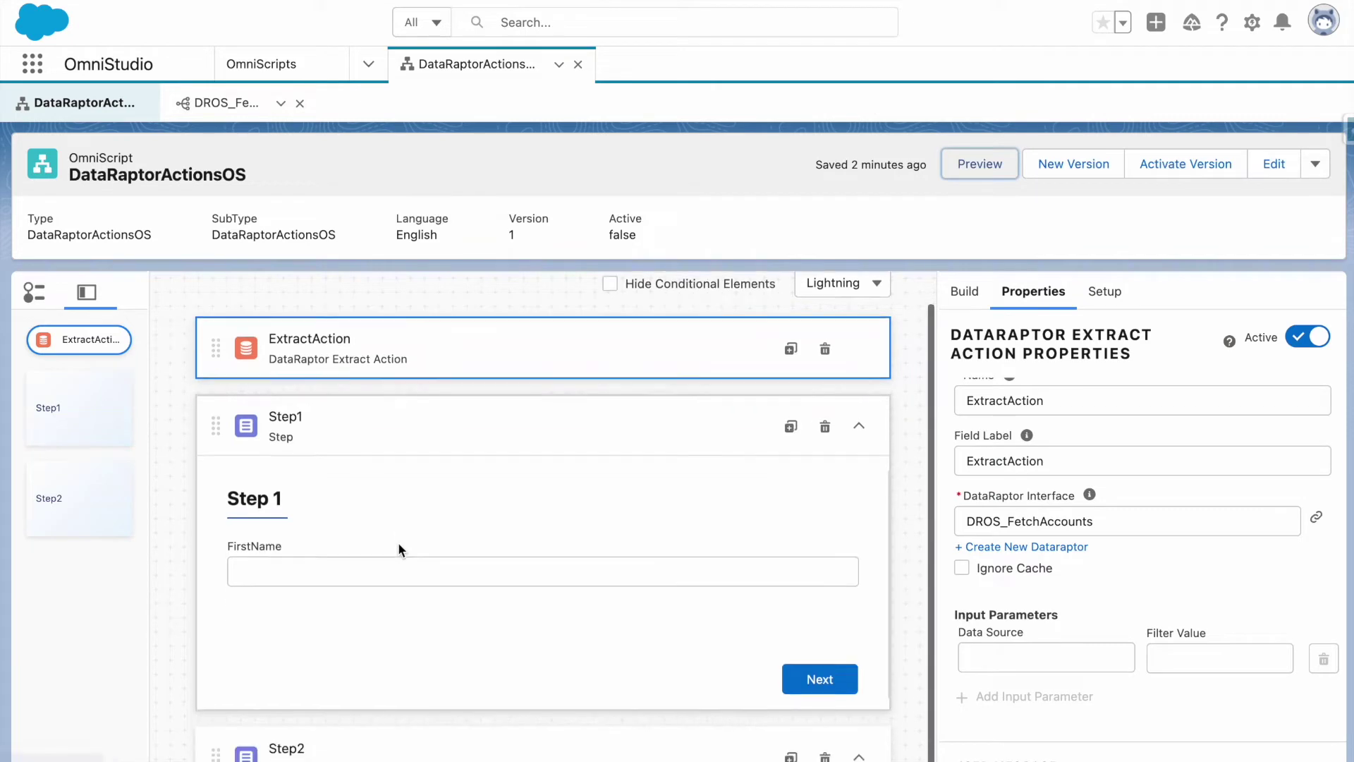
{"action": "left_click", "coordinate": [981, 298]}
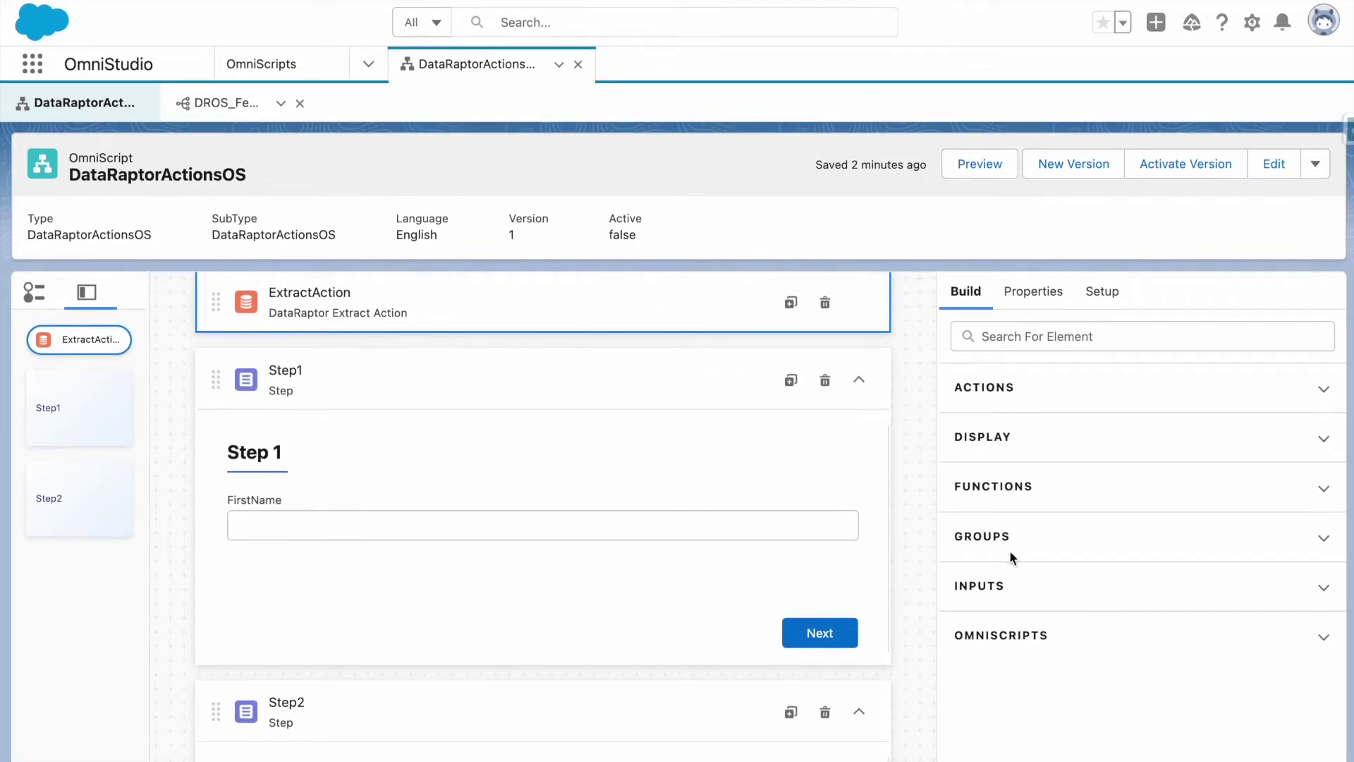
{"action": "left_click", "coordinate": [999, 391]}
{"action": "scroll", "coordinate": [996, 546], "scroll_direction": "down", "scroll_amount": 7}
{"action": "scroll", "coordinate": [1010, 583], "scroll_direction": "down", "scroll_amount": 1}
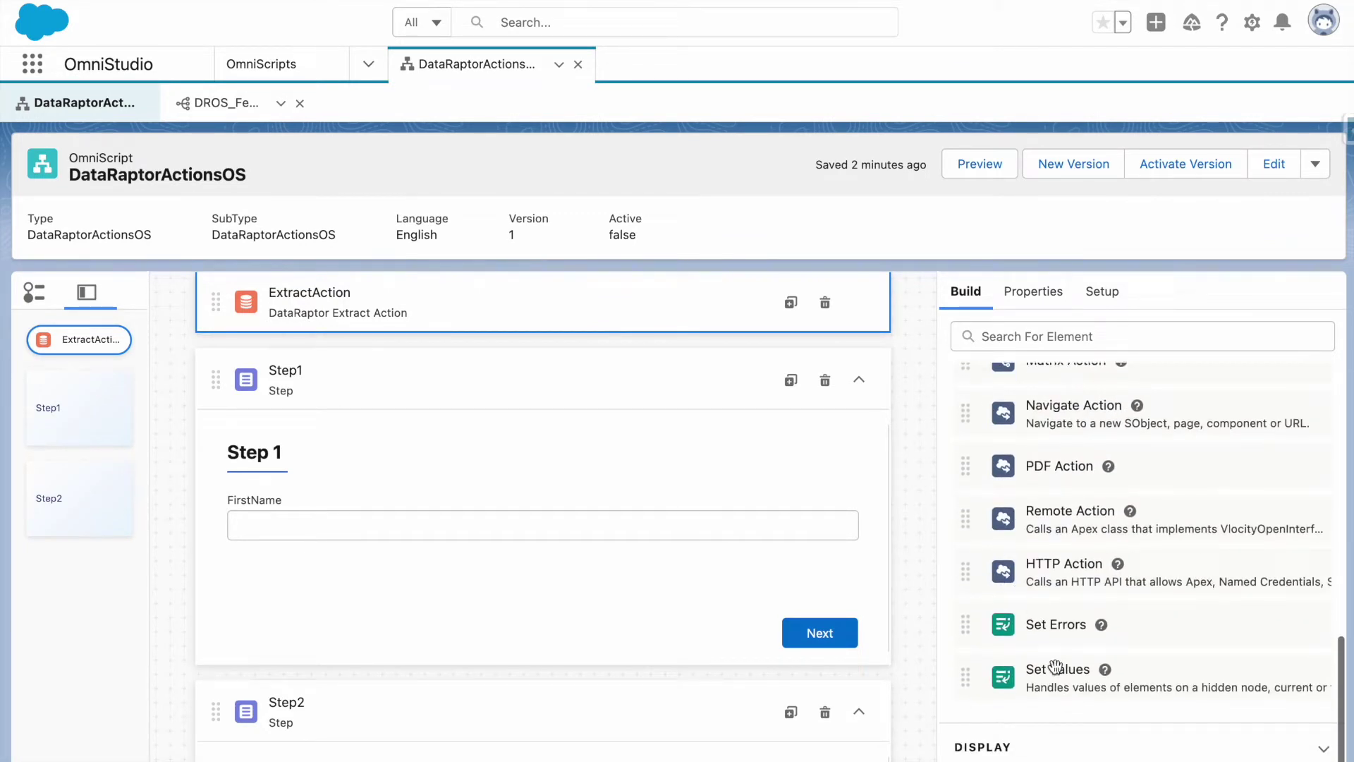
{"action": "left_click_drag", "start_coordinate": [1057, 677], "coordinate": [681, 357]}
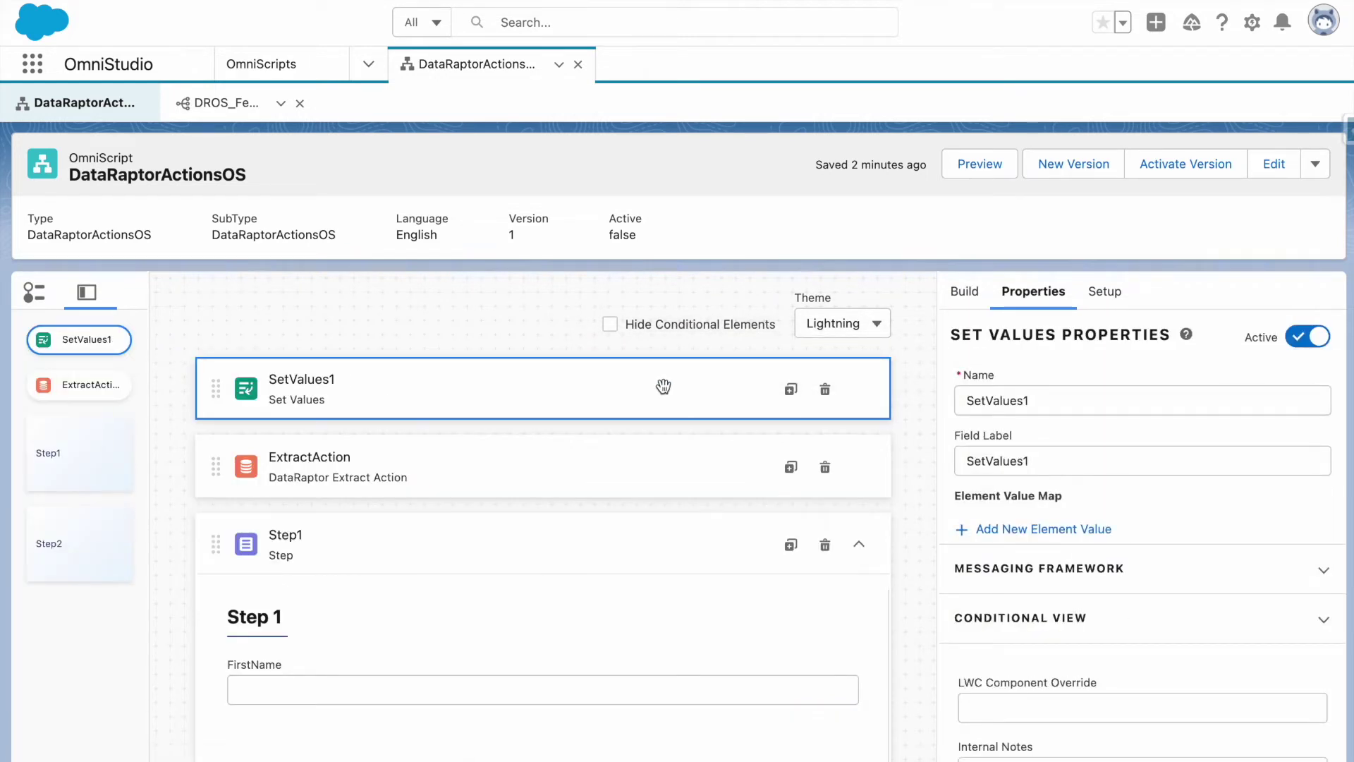
Give SetValues1 an element value AccountName = 'ed' and save it.
{"action": "left_click", "coordinate": [1080, 538]}
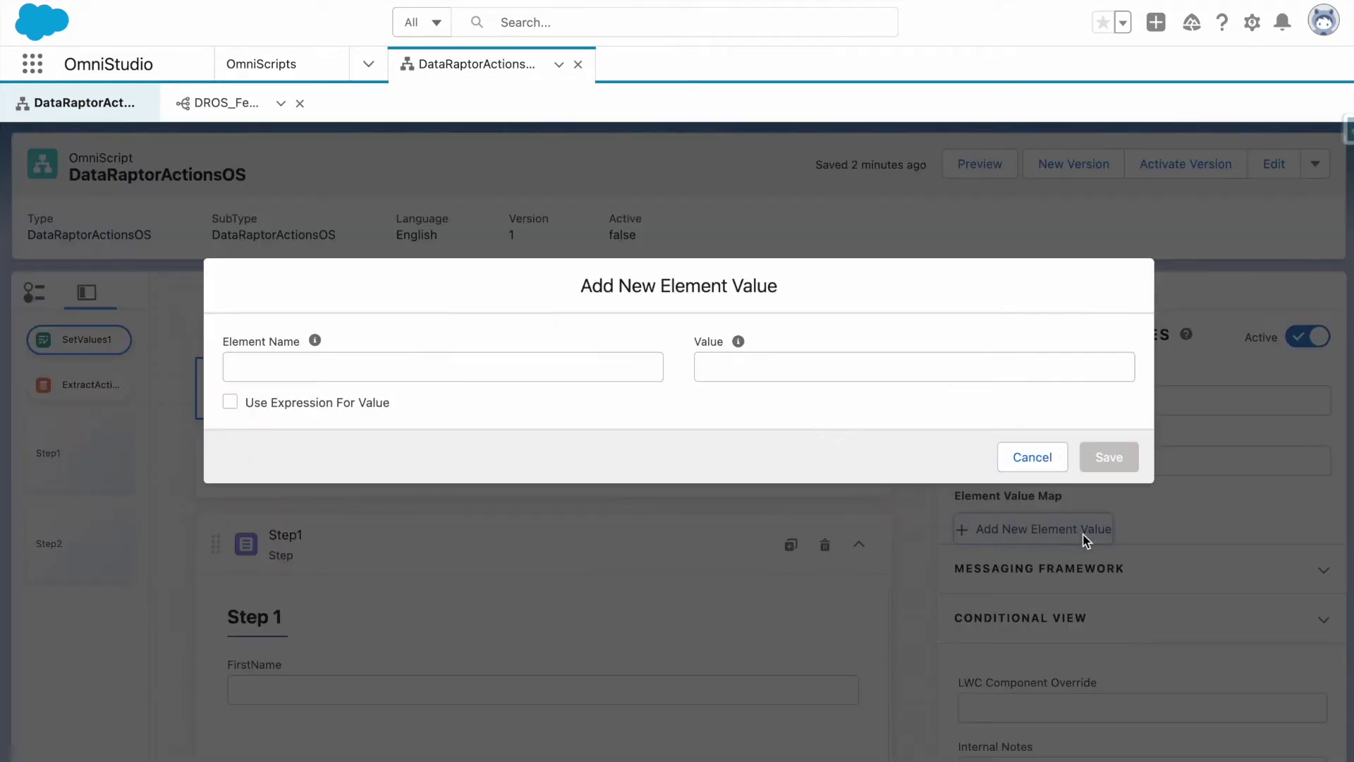
{"action": "left_click", "coordinate": [383, 357]}
{"action": "type", "text": "AccountName"}
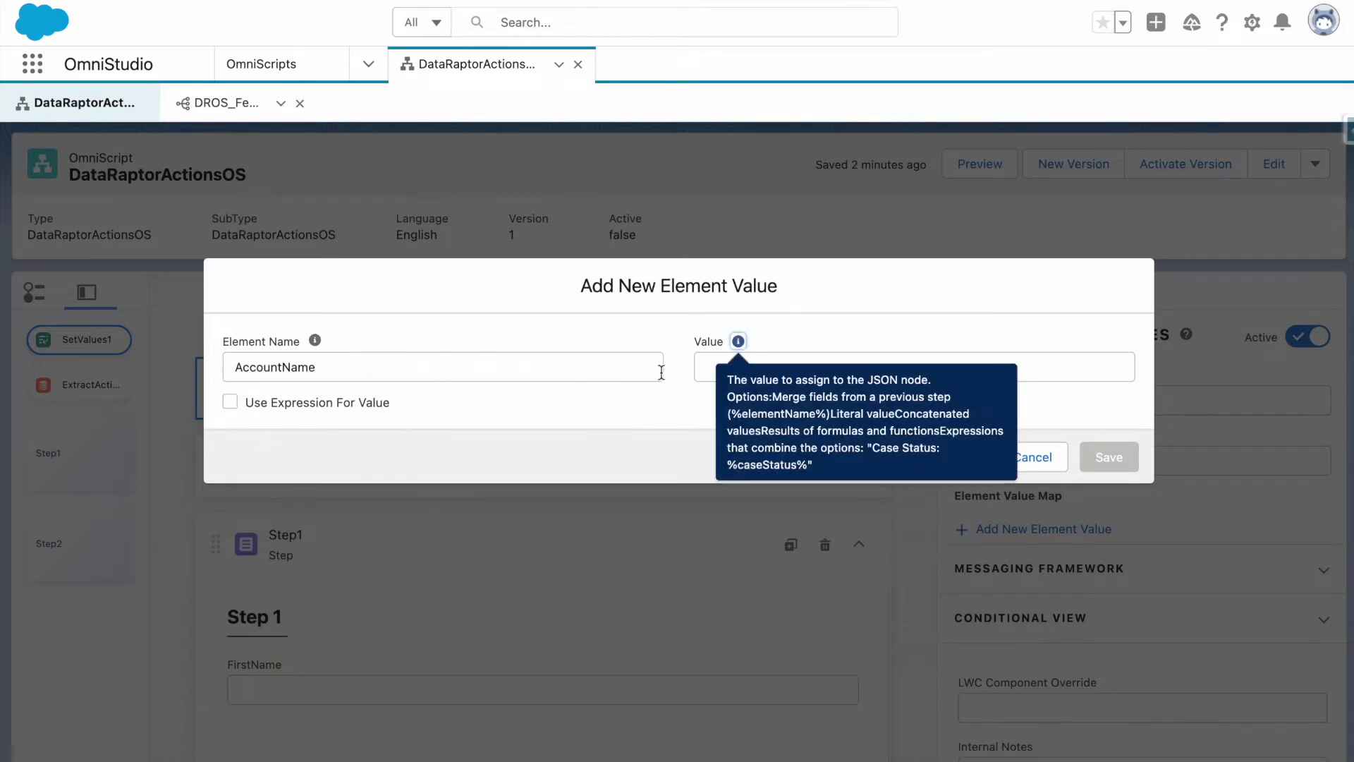
{"action": "left_click", "coordinate": [704, 366]}
{"action": "type", "text": "\""}
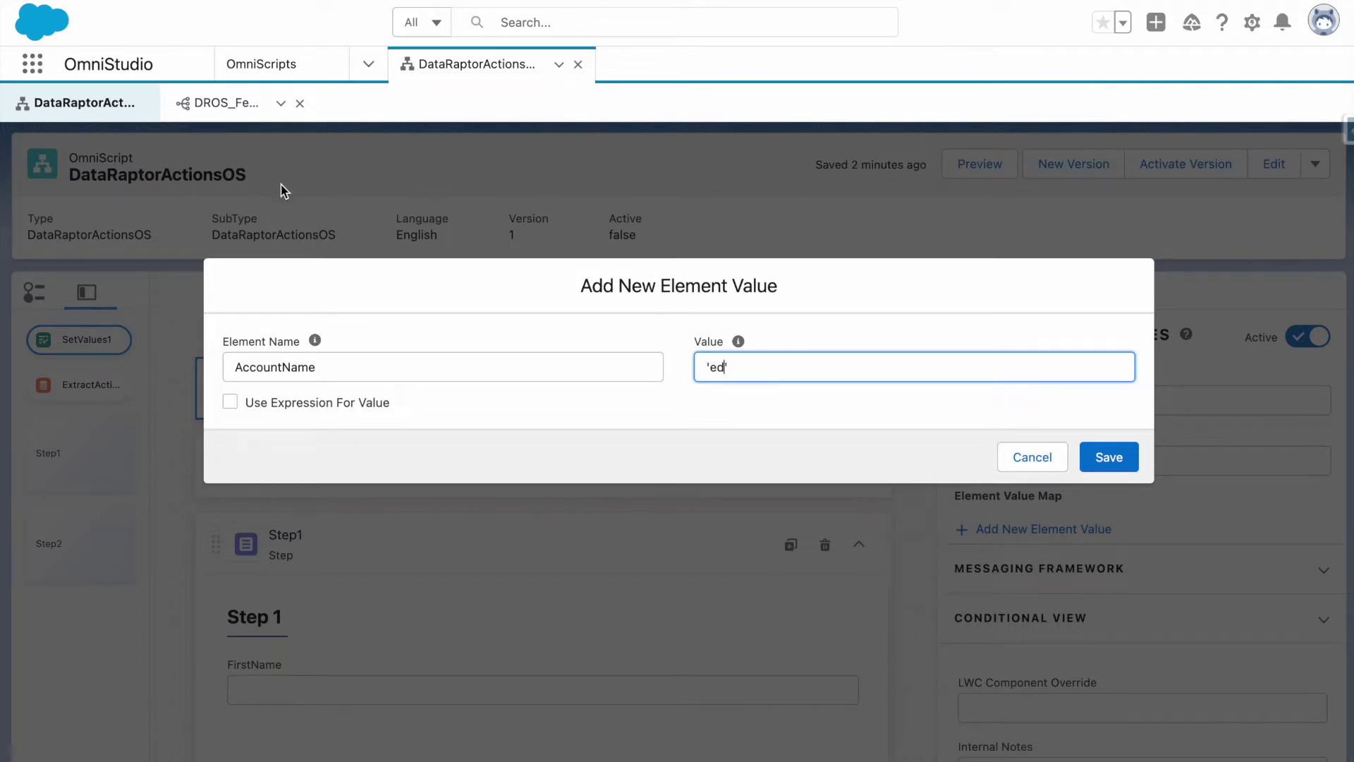
{"action": "double_click", "coordinate": [421, 367]}
{"action": "key", "text": "ctrl+c"}
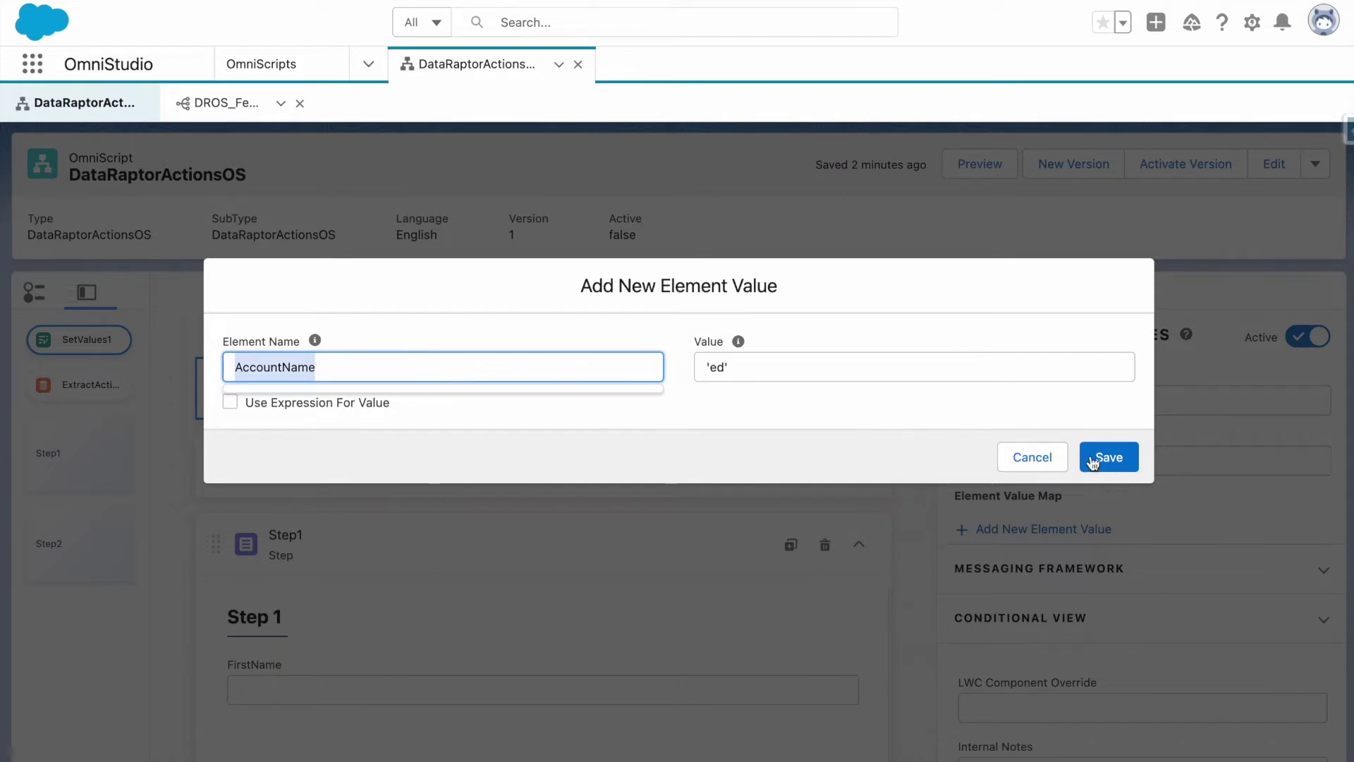
{"action": "left_click", "coordinate": [1111, 466]}
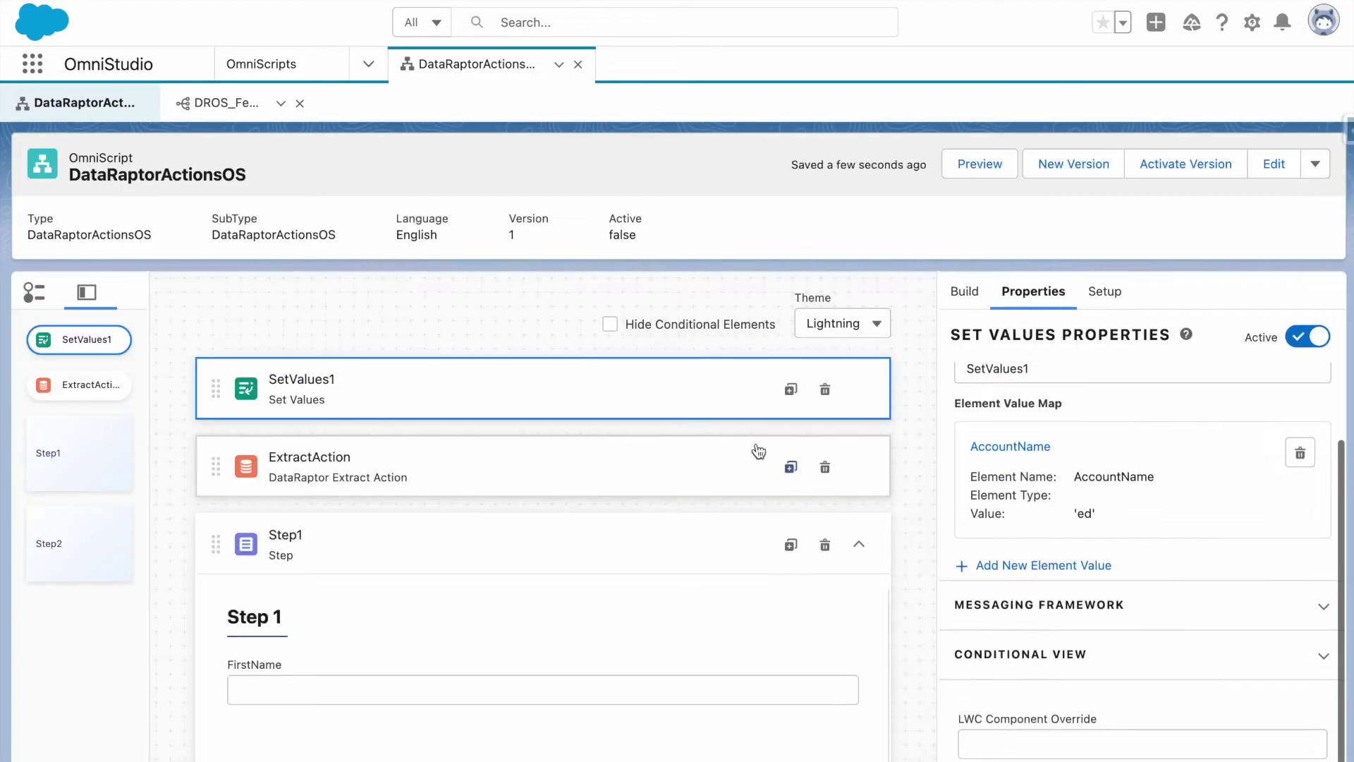
{"action": "left_click", "coordinate": [637, 459]}
Set ExtractAction's input parameter data source to AccountName.
{"action": "left_click", "coordinate": [1071, 557]}
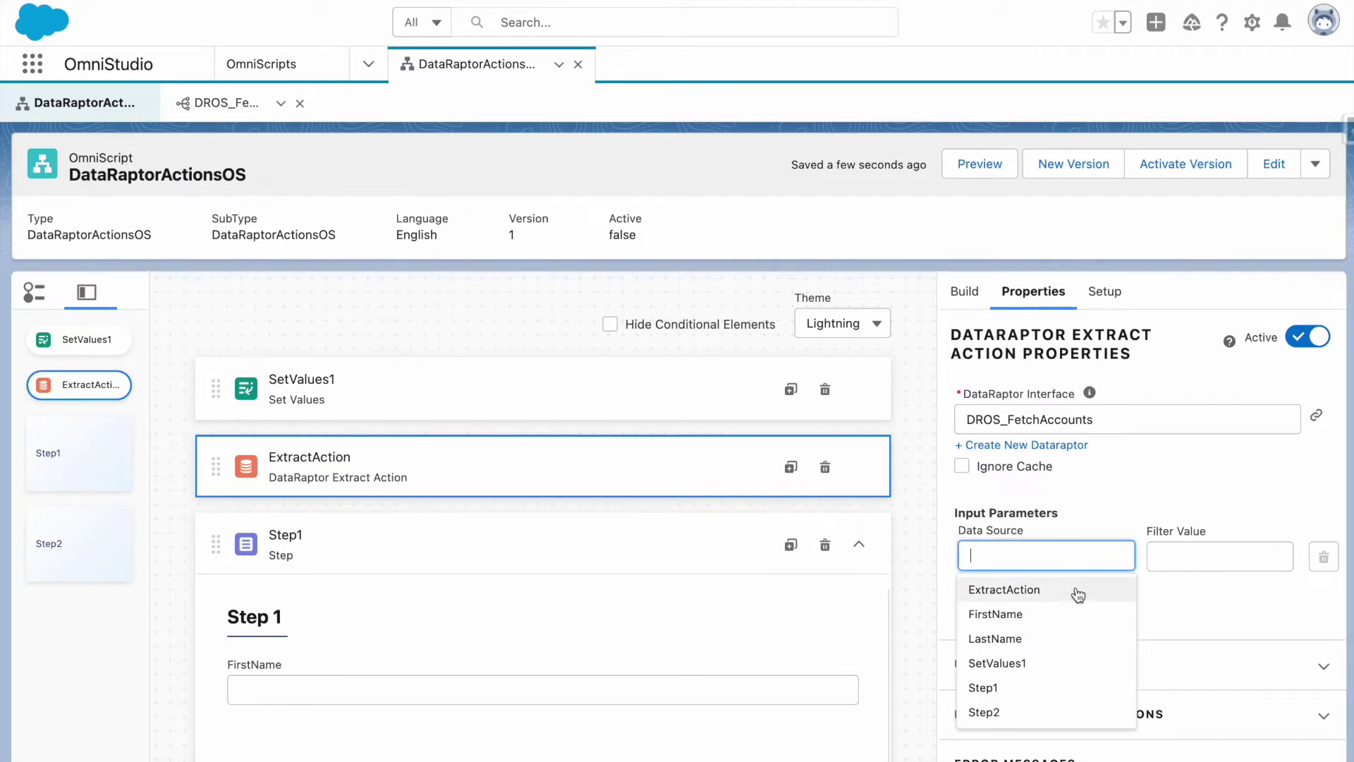
{"action": "key", "text": "ctrl+v"}
{"action": "left_click", "coordinate": [1102, 521]}
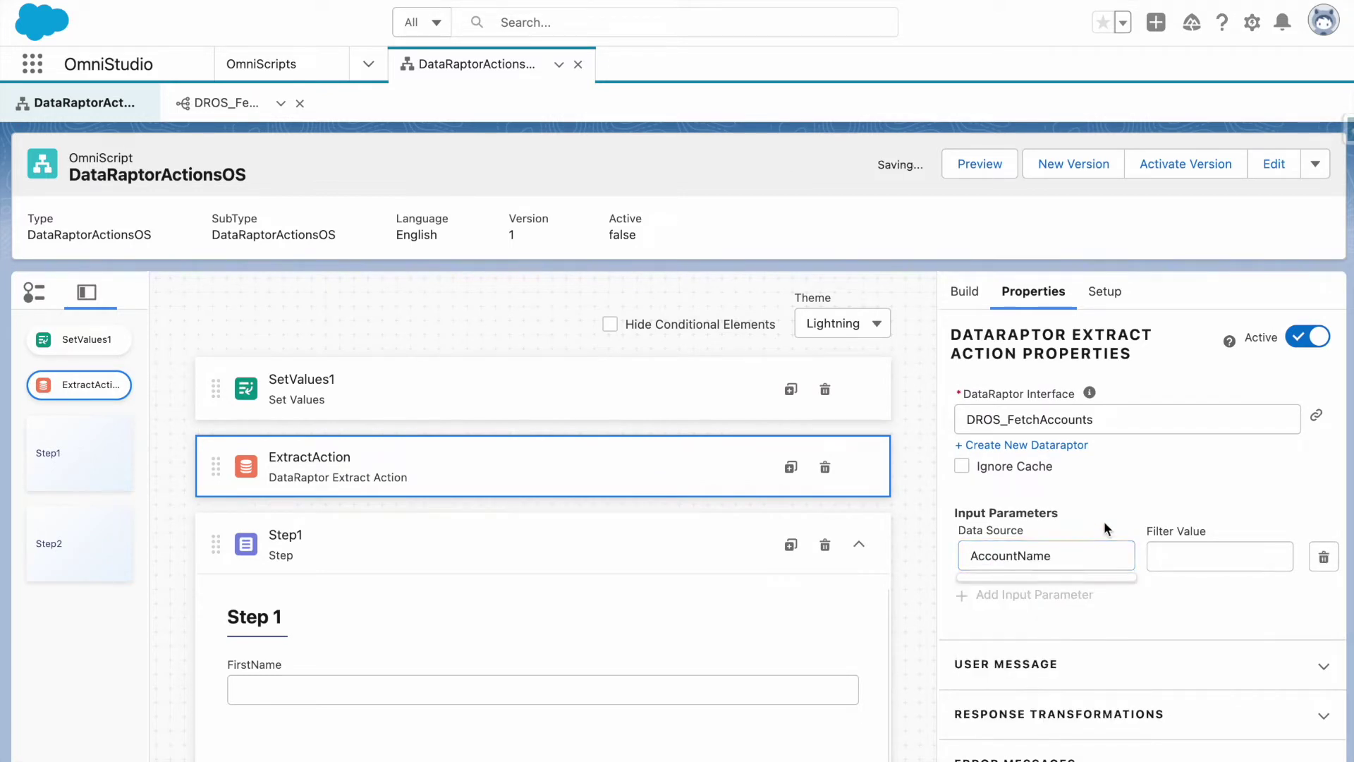
{"action": "left_click", "coordinate": [1205, 558]}
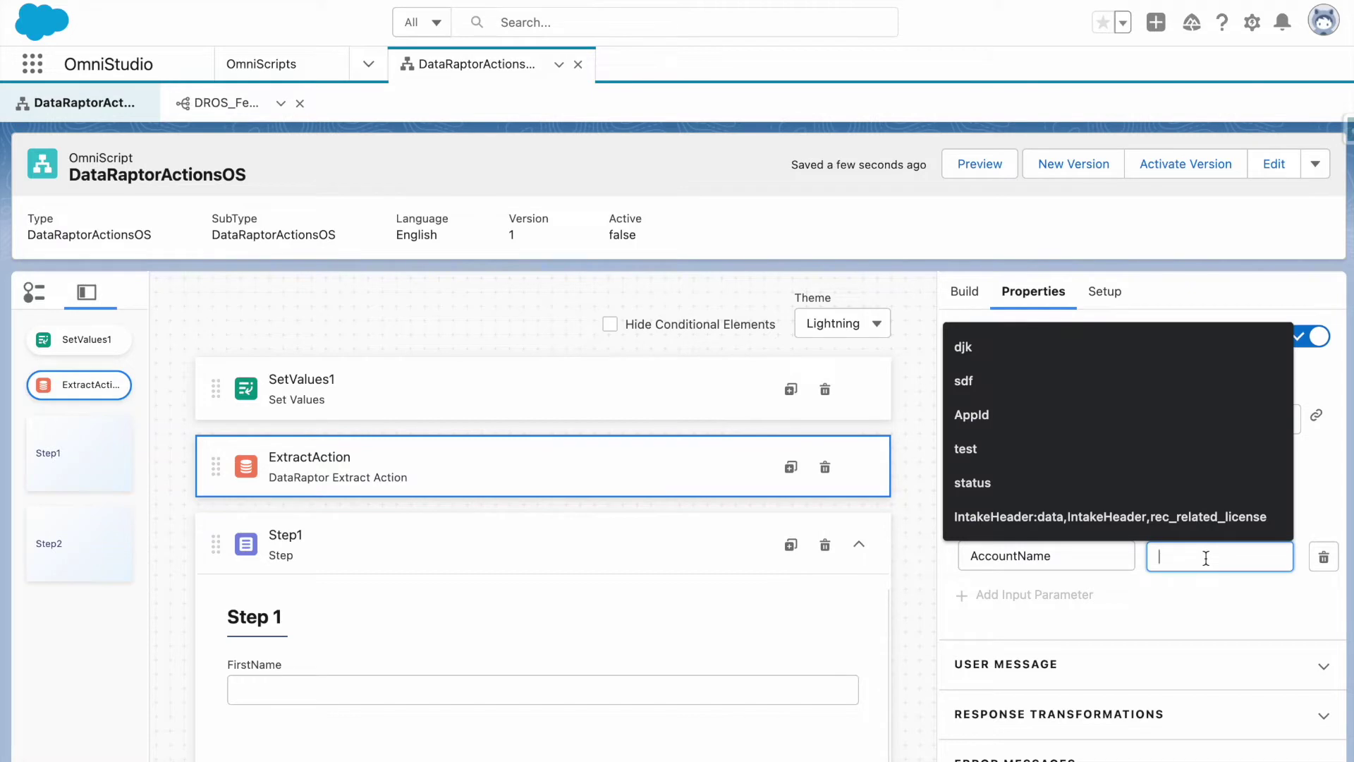
{"action": "left_click", "coordinate": [1205, 584]}
{"action": "left_click", "coordinate": [1200, 564]}
Change the DROS_FetchAccounts Name filter value from 'ed' to AccName.
{"action": "left_click", "coordinate": [227, 109]}
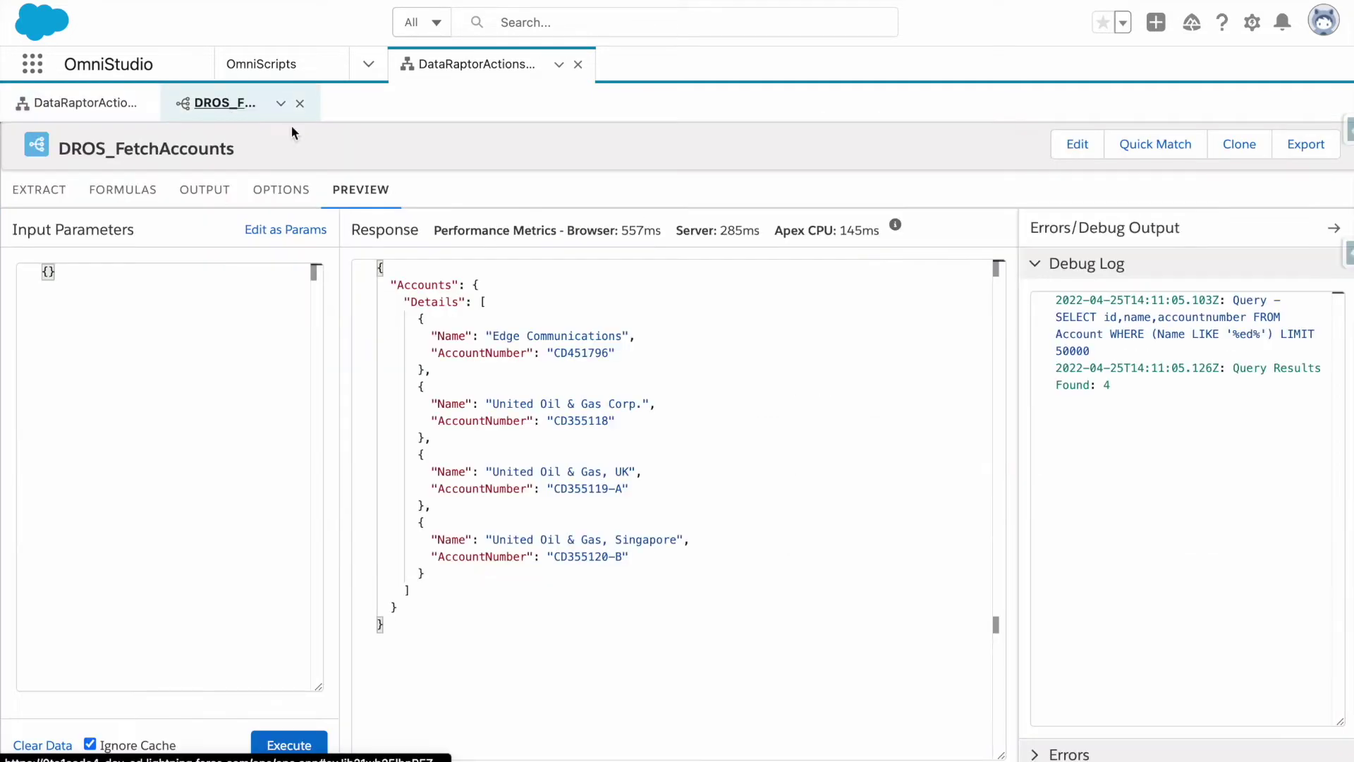
{"action": "left_click", "coordinate": [44, 193]}
{"action": "left_click", "coordinate": [775, 327]}
{"action": "double_click", "coordinate": [775, 327]}
{"action": "type", "text": "A"}
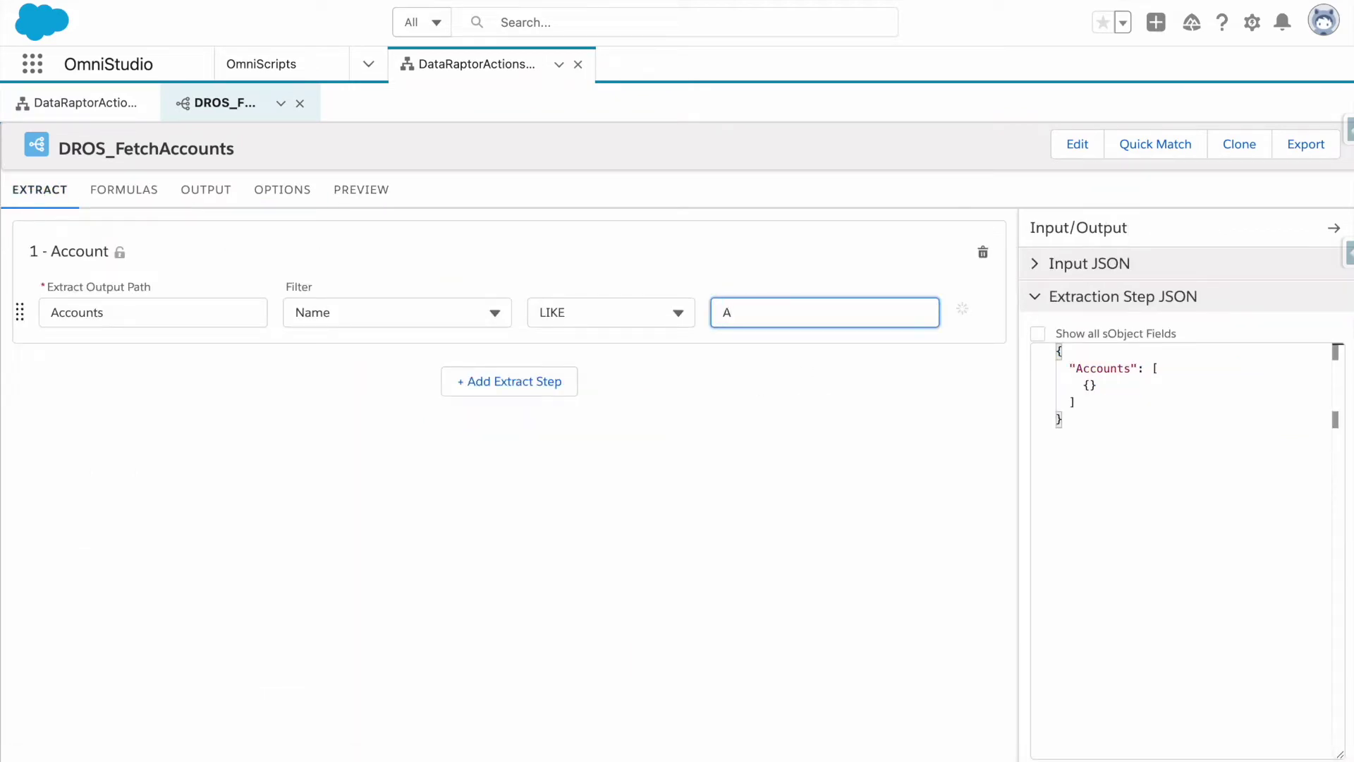
{"action": "type", "text": "ccName"}
{"action": "left_click", "coordinate": [790, 348]}
Set ExtractAction's Filter Value to AccName.
{"action": "left_click", "coordinate": [76, 99]}
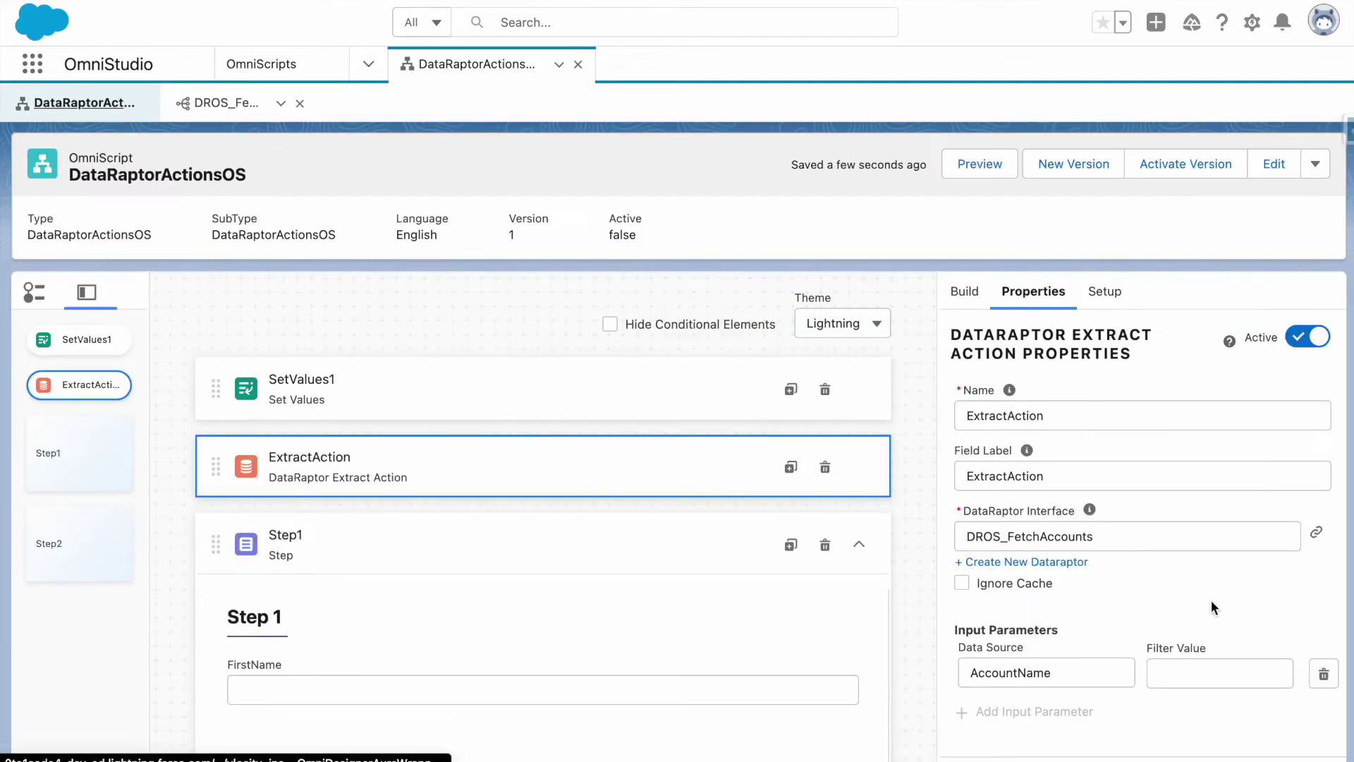
{"action": "left_click", "coordinate": [1200, 682]}
{"action": "type", "text": "AccName"}
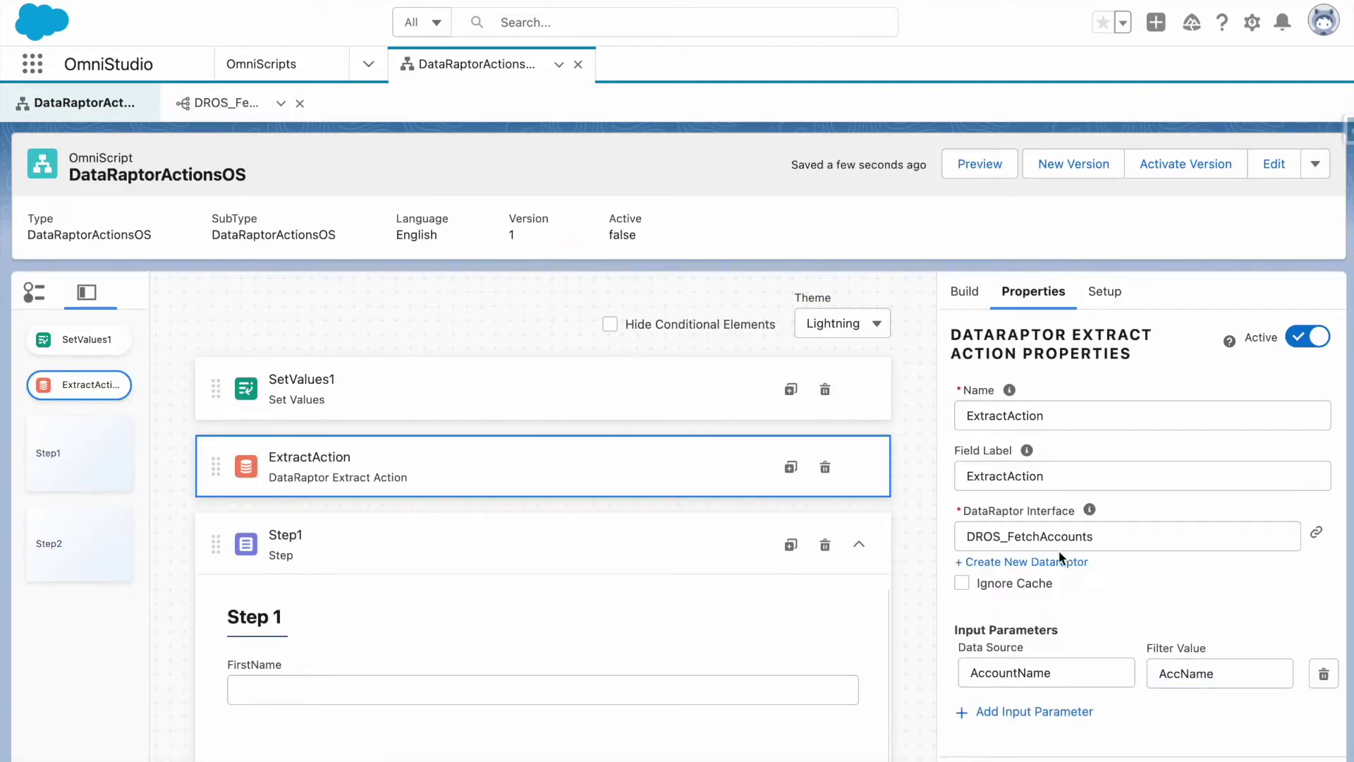
{"action": "scroll", "coordinate": [1059, 550], "scroll_direction": "down", "scroll_amount": 2}
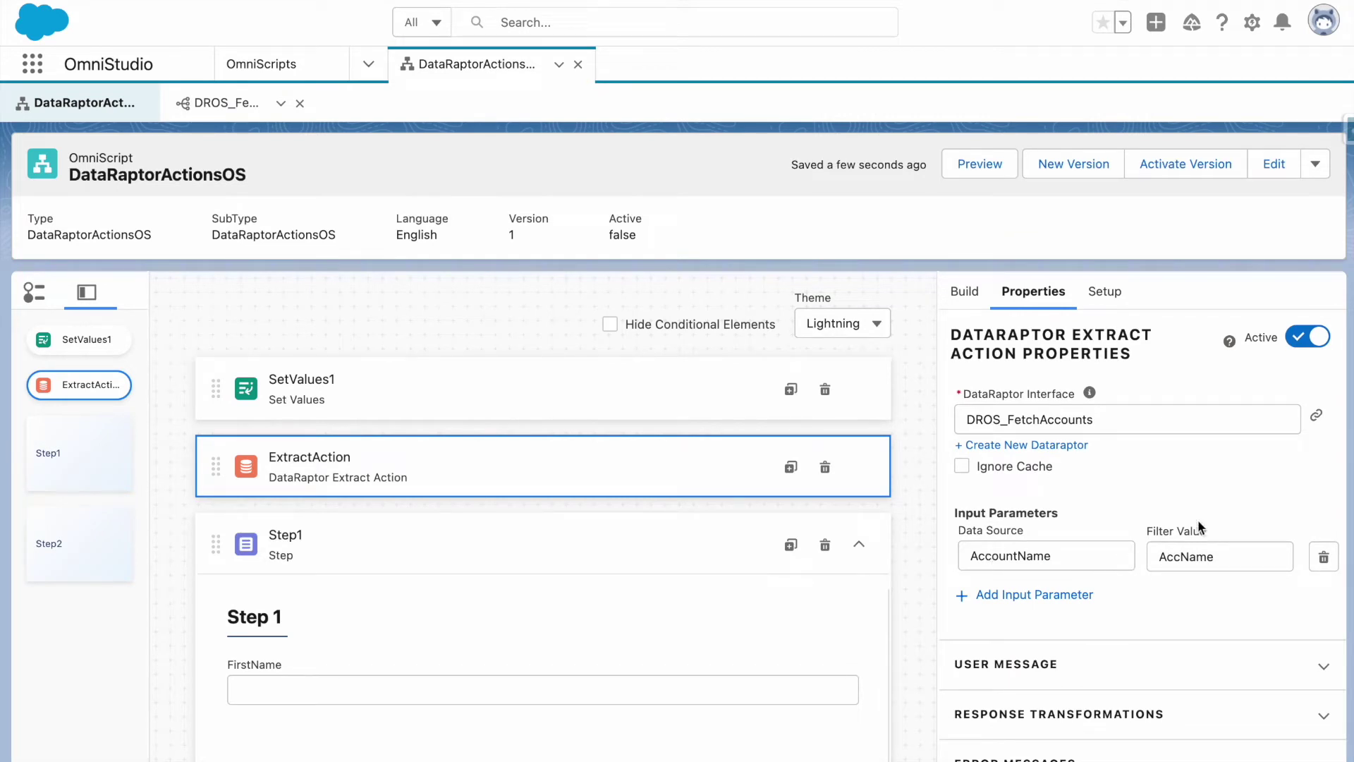
Change SetValues1's AccountName value to 'e', save, and preview the 13 returned accounts.
{"action": "left_click", "coordinate": [561, 404]}
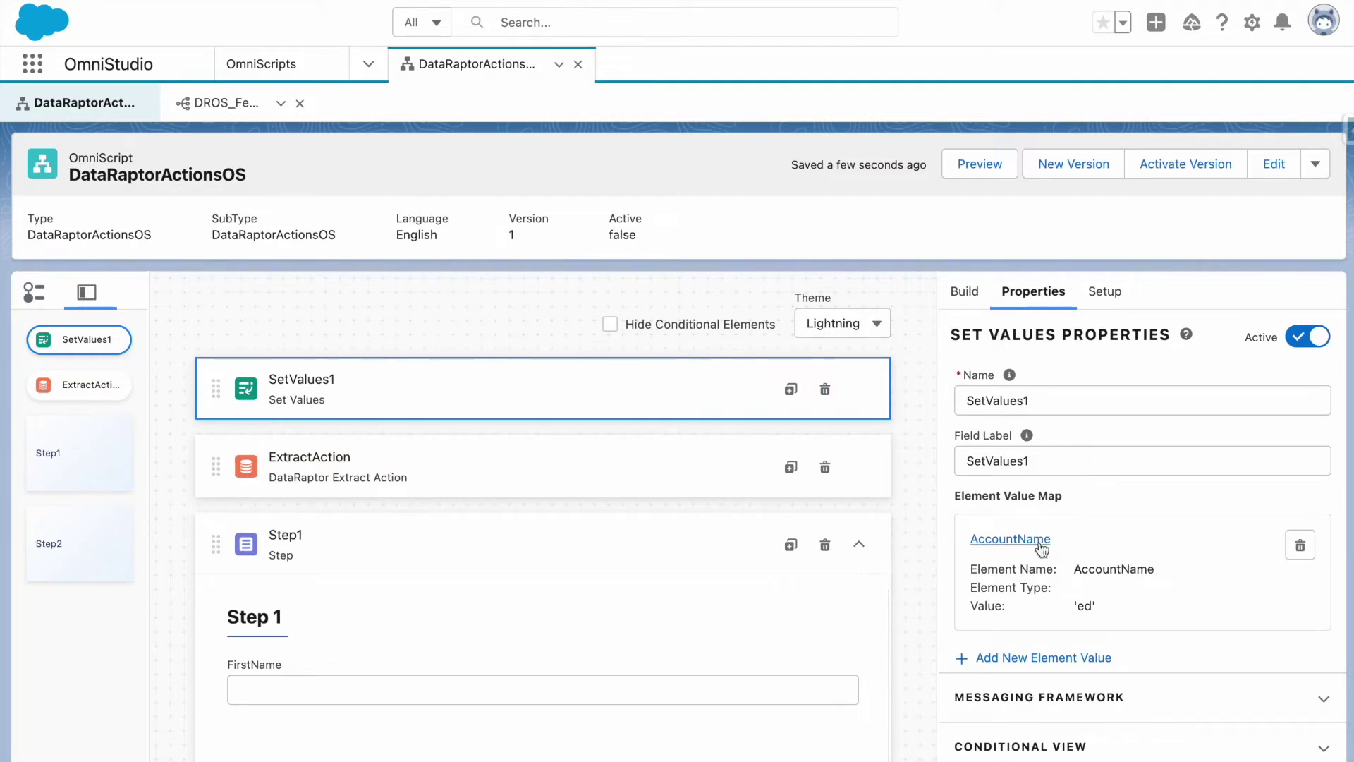
{"action": "scroll", "coordinate": [1007, 542], "scroll_direction": "down", "scroll_amount": 1}
{"action": "left_click", "coordinate": [1007, 464]}
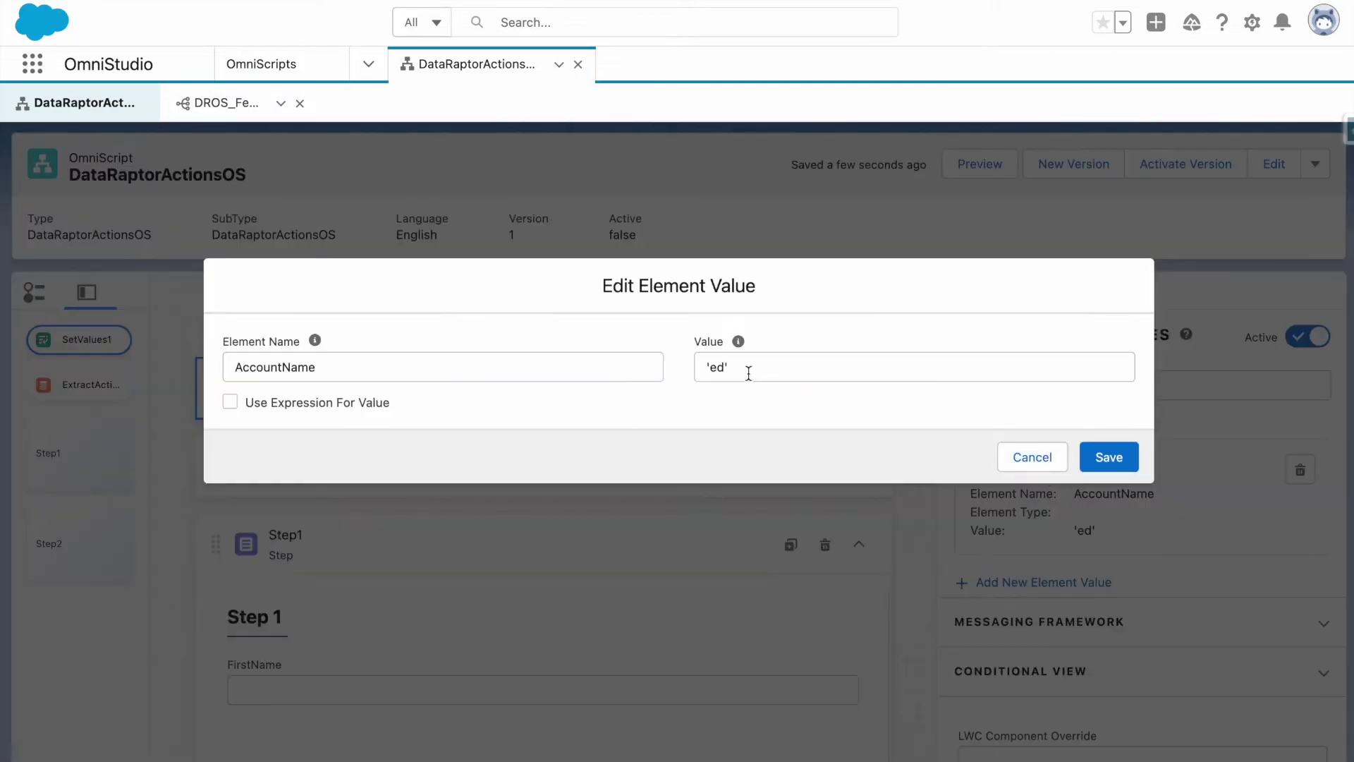
{"action": "left_click", "coordinate": [721, 363]}
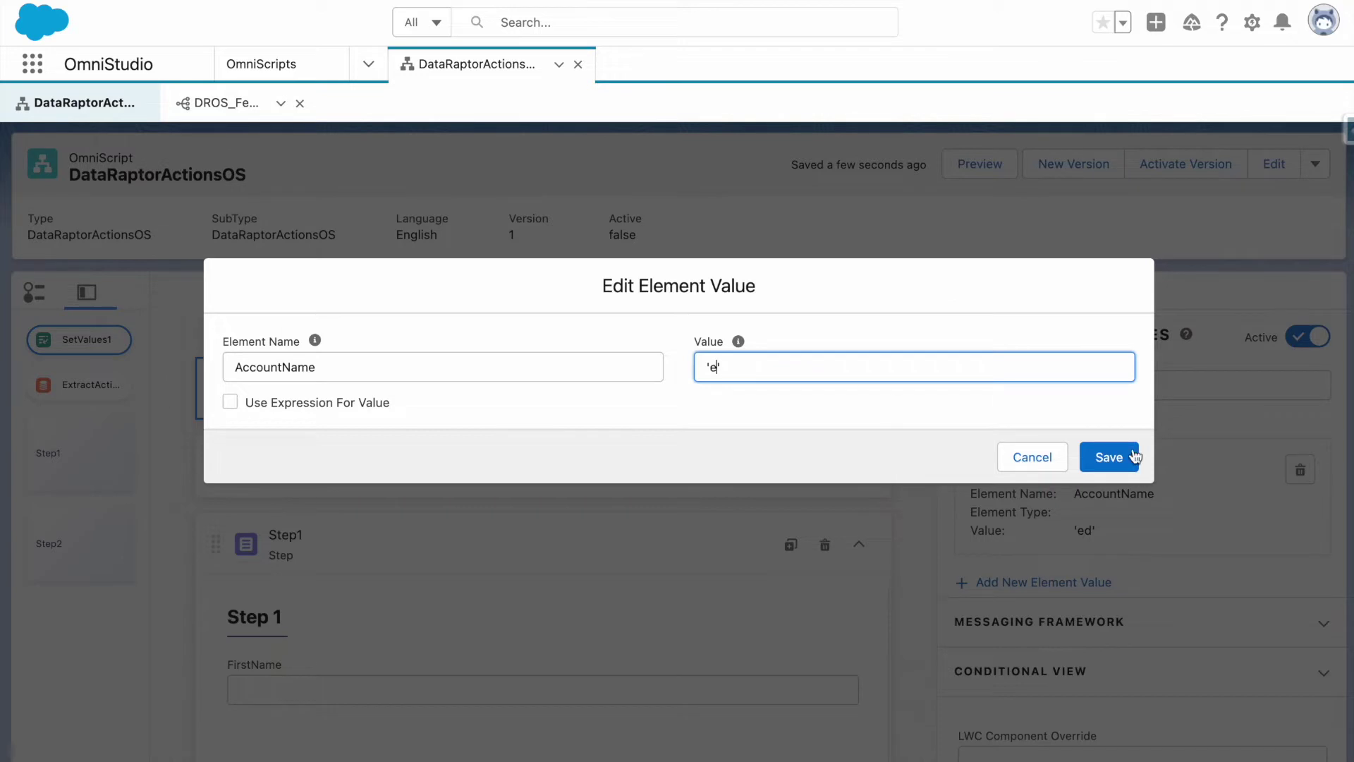
{"action": "left_click", "coordinate": [1121, 455]}
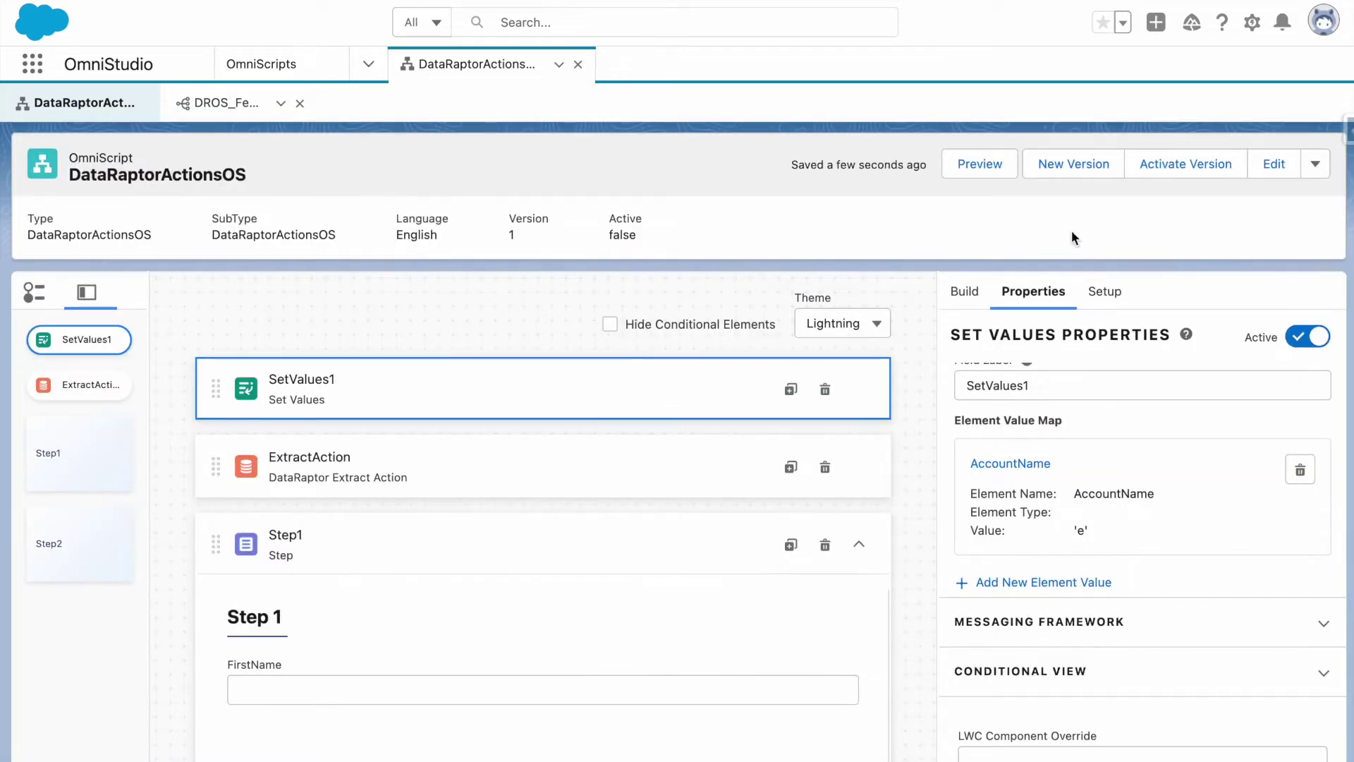
{"action": "left_click", "coordinate": [979, 163]}
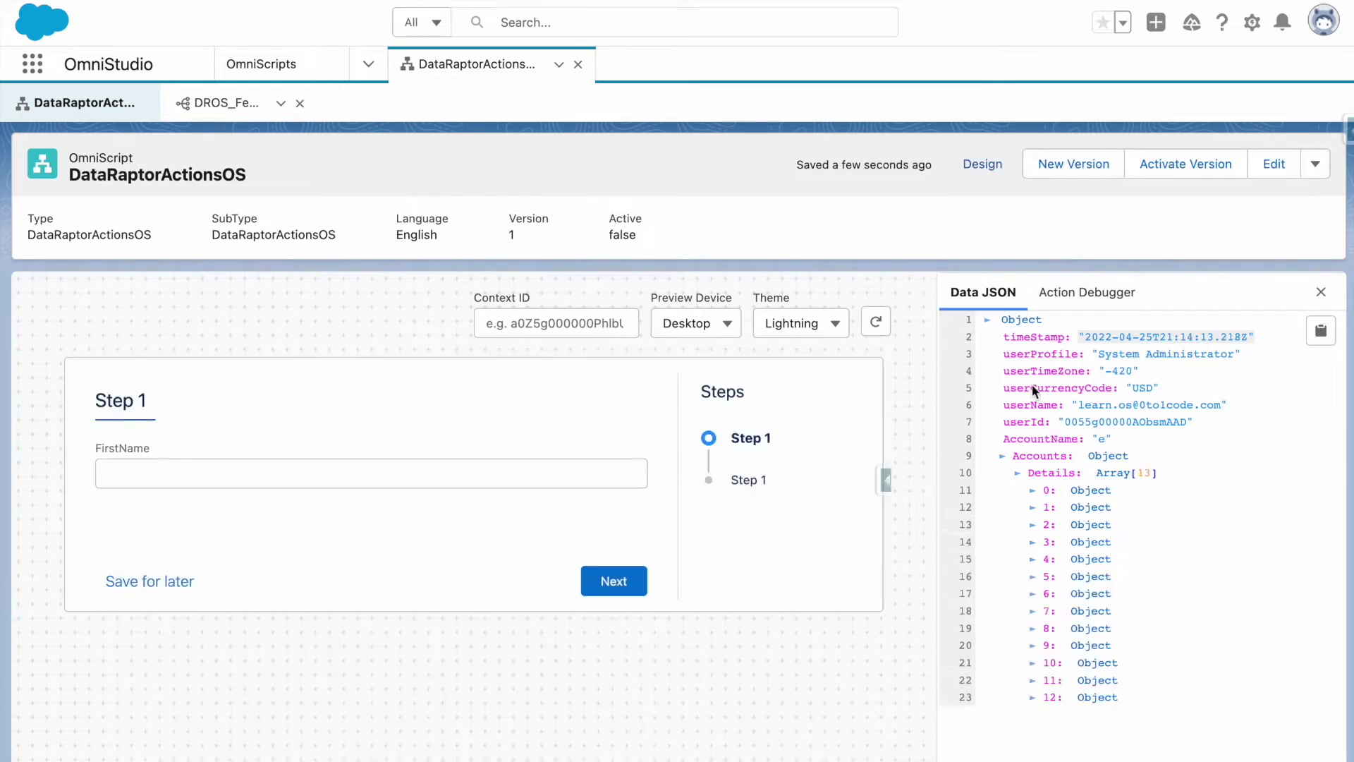
Inspect the first account record, return to Design, and review AccountName in SetValues1 unchanged.
{"action": "left_click", "coordinate": [1033, 491]}
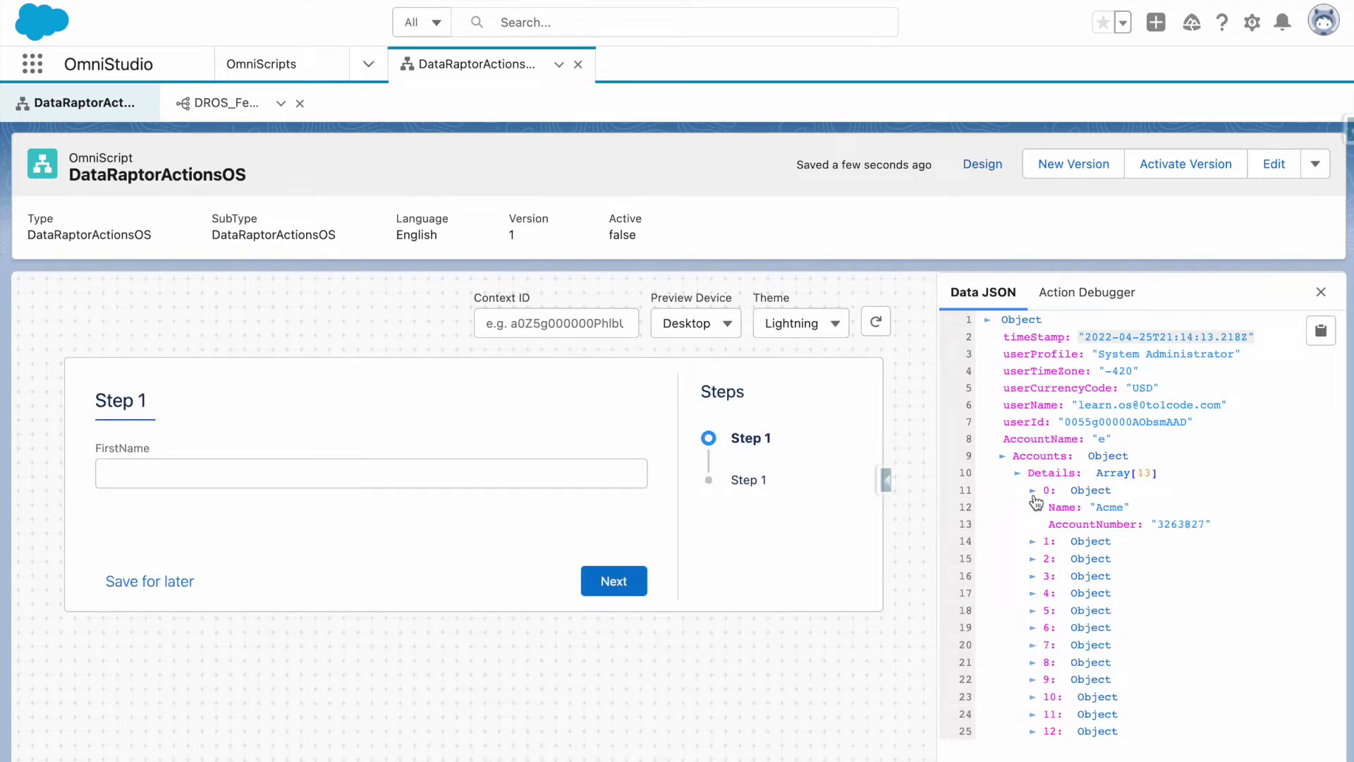
{"action": "left_click", "coordinate": [1038, 491]}
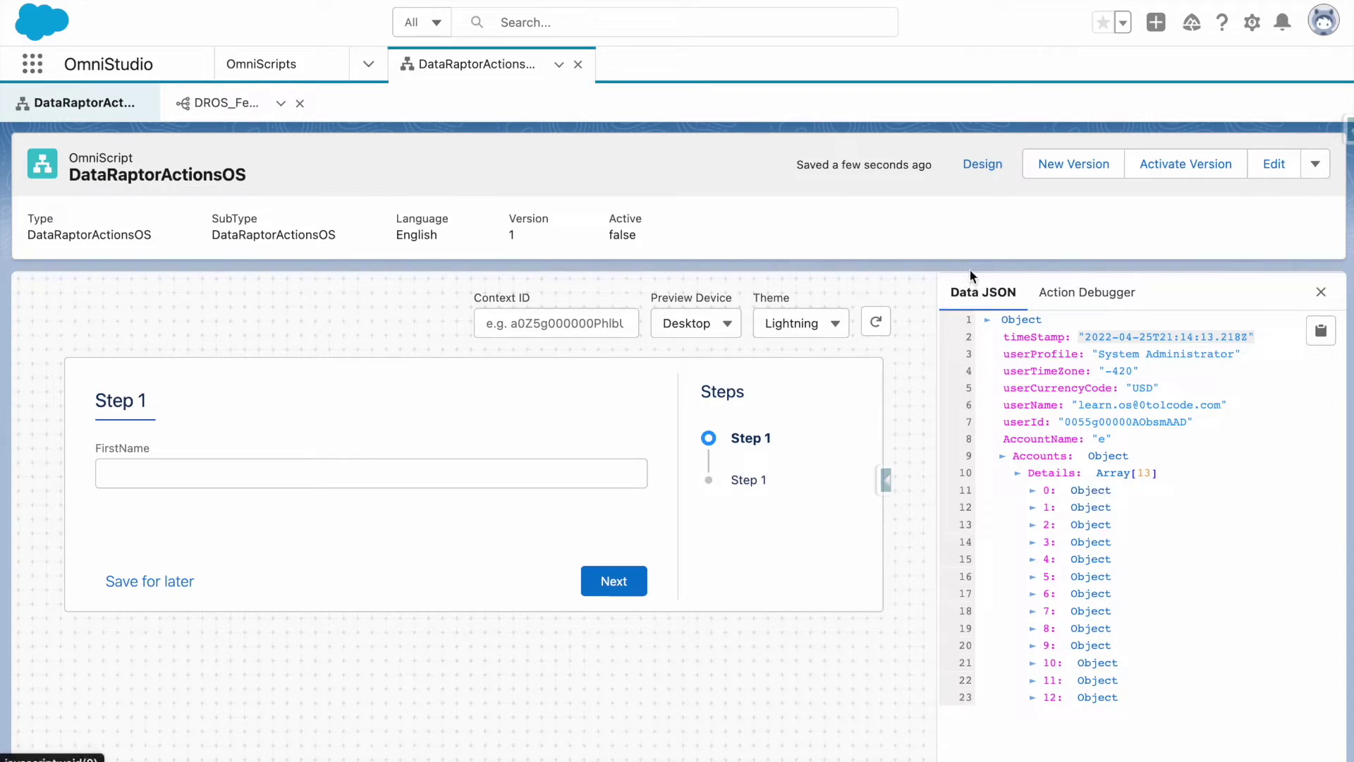
{"action": "left_click", "coordinate": [988, 176]}
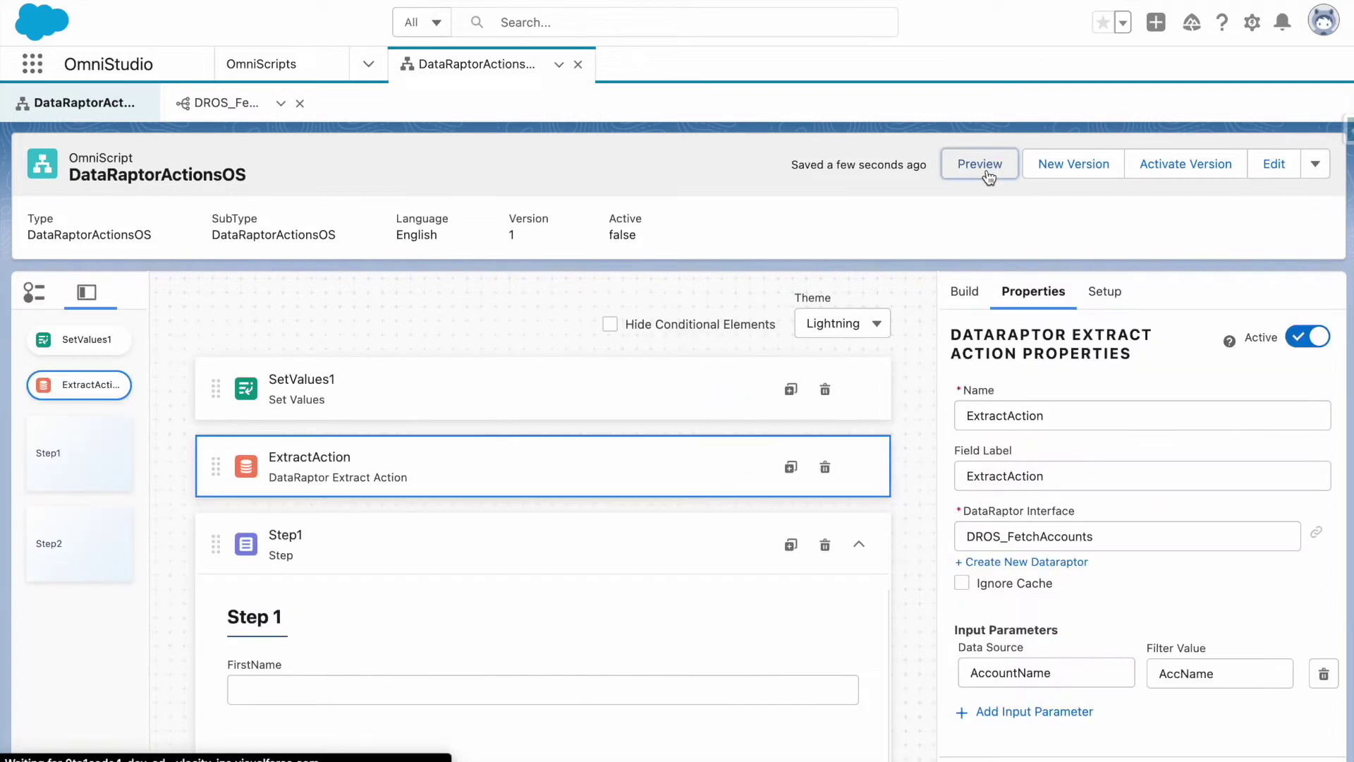
{"action": "left_click", "coordinate": [651, 384]}
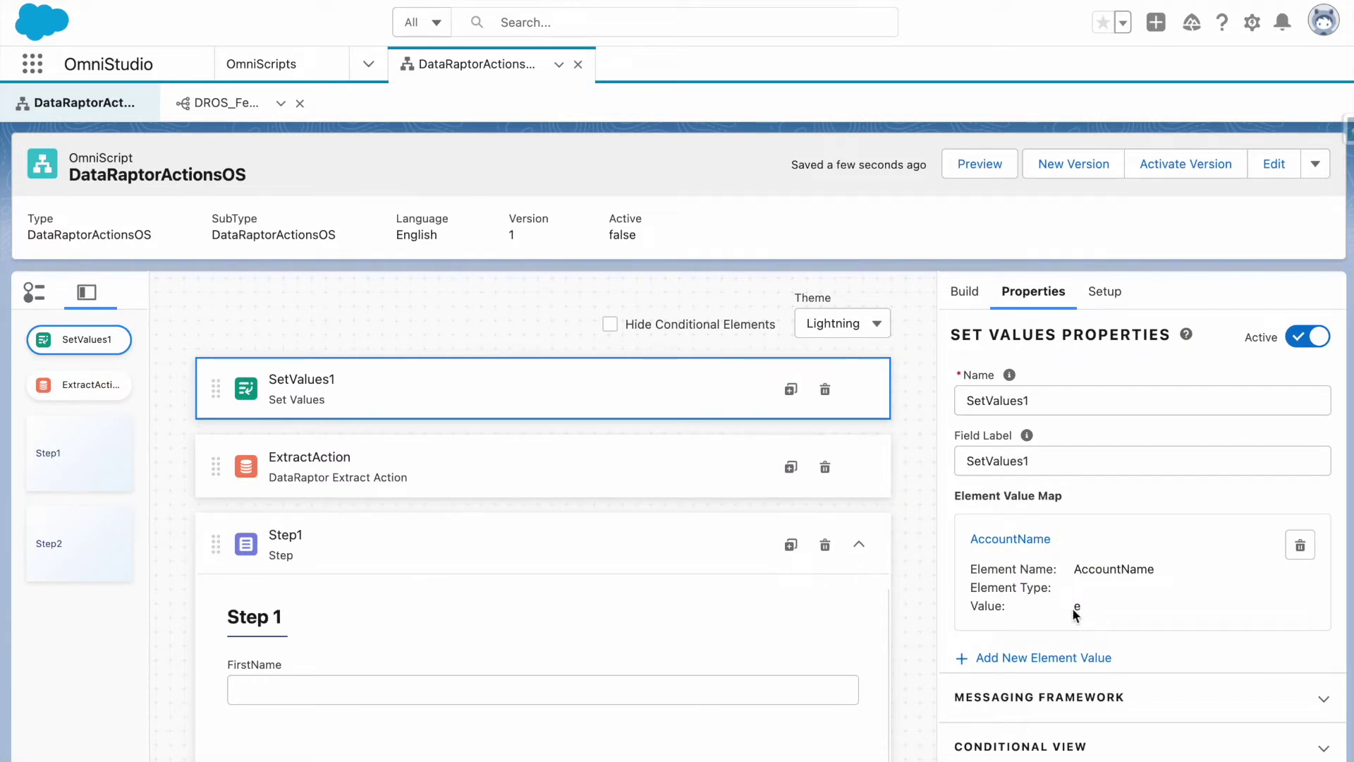
{"action": "left_click", "coordinate": [1023, 542]}
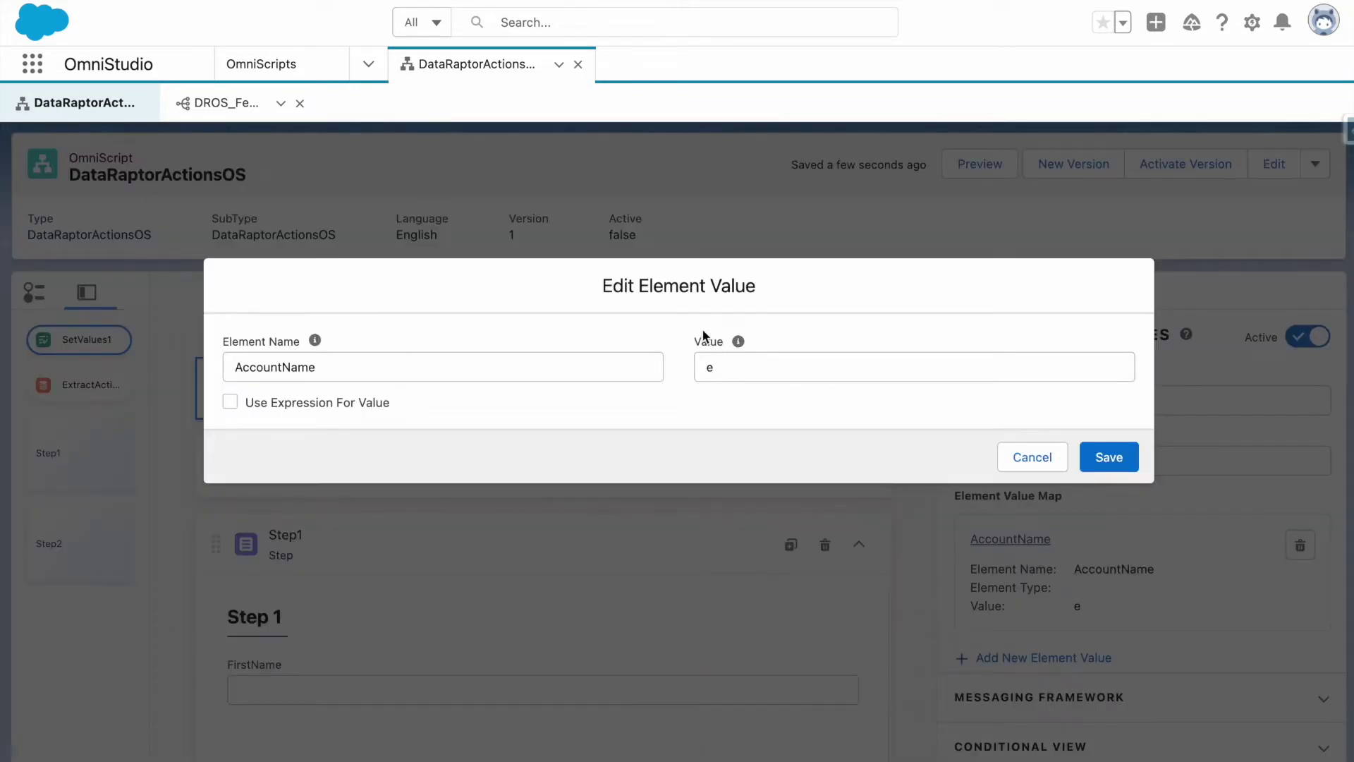
{"action": "left_click", "coordinate": [1034, 462]}
{"action": "left_click", "coordinate": [670, 478]}
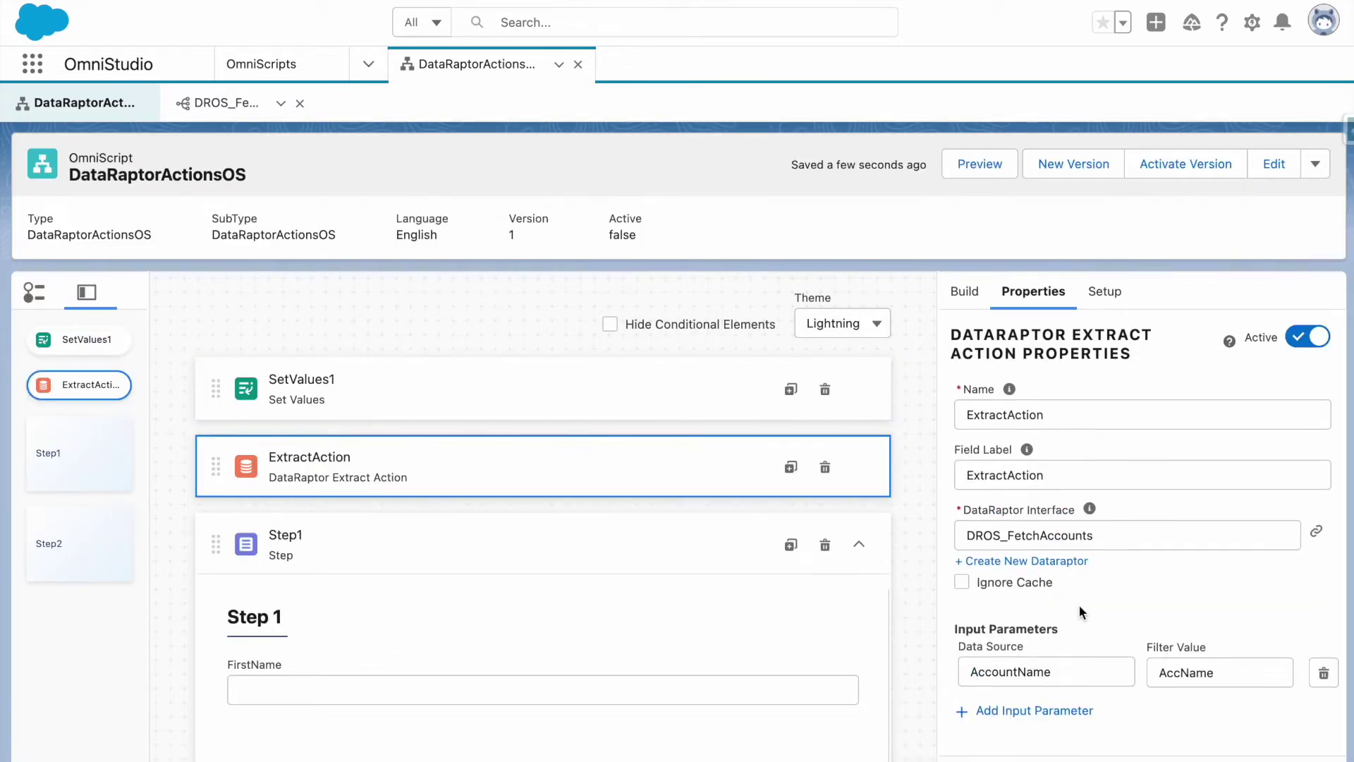
Set ExtractAction's Response JSON Node to AccountExtractDataRaptor and preview the nested Accounts data.
{"action": "scroll", "coordinate": [1079, 604], "scroll_direction": "down", "scroll_amount": 3}
{"action": "scroll", "coordinate": [1085, 616], "scroll_direction": "down", "scroll_amount": 2}
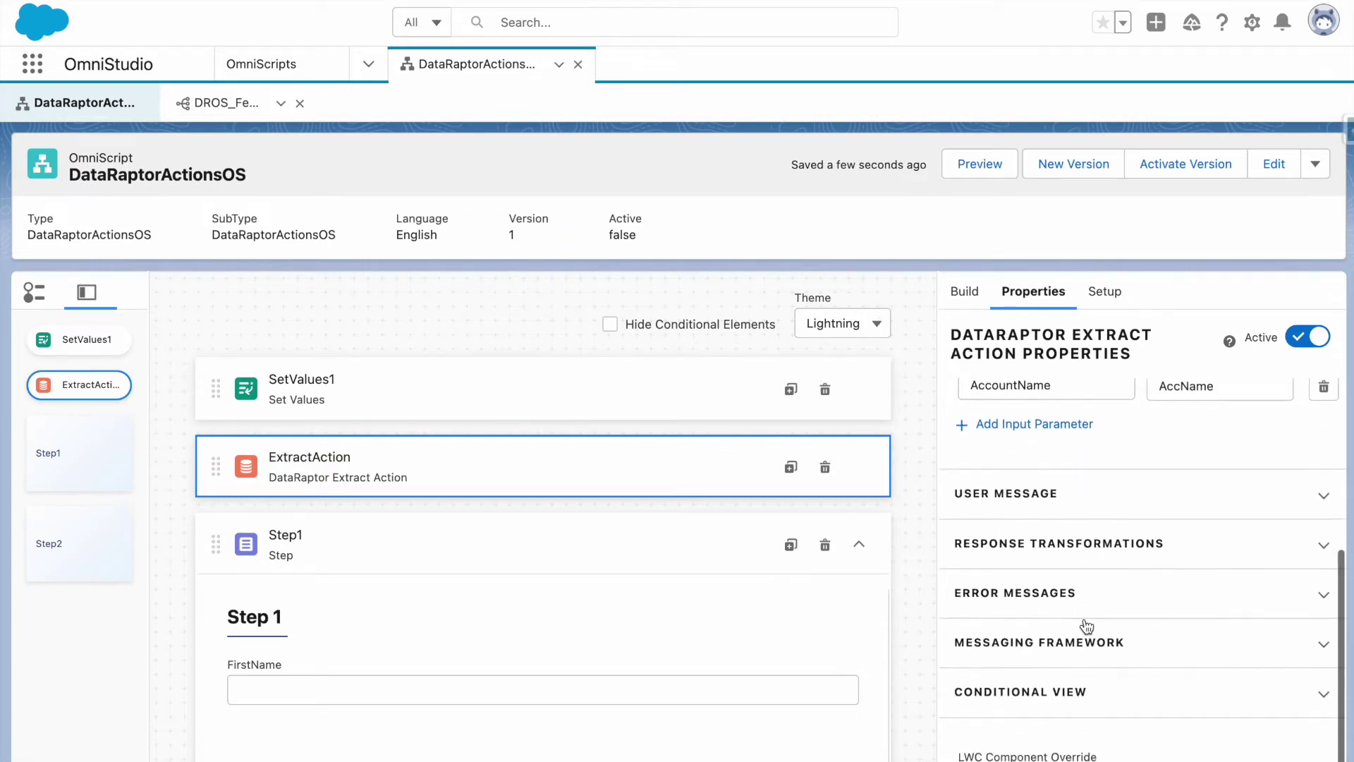
{"action": "left_click", "coordinate": [1052, 525]}
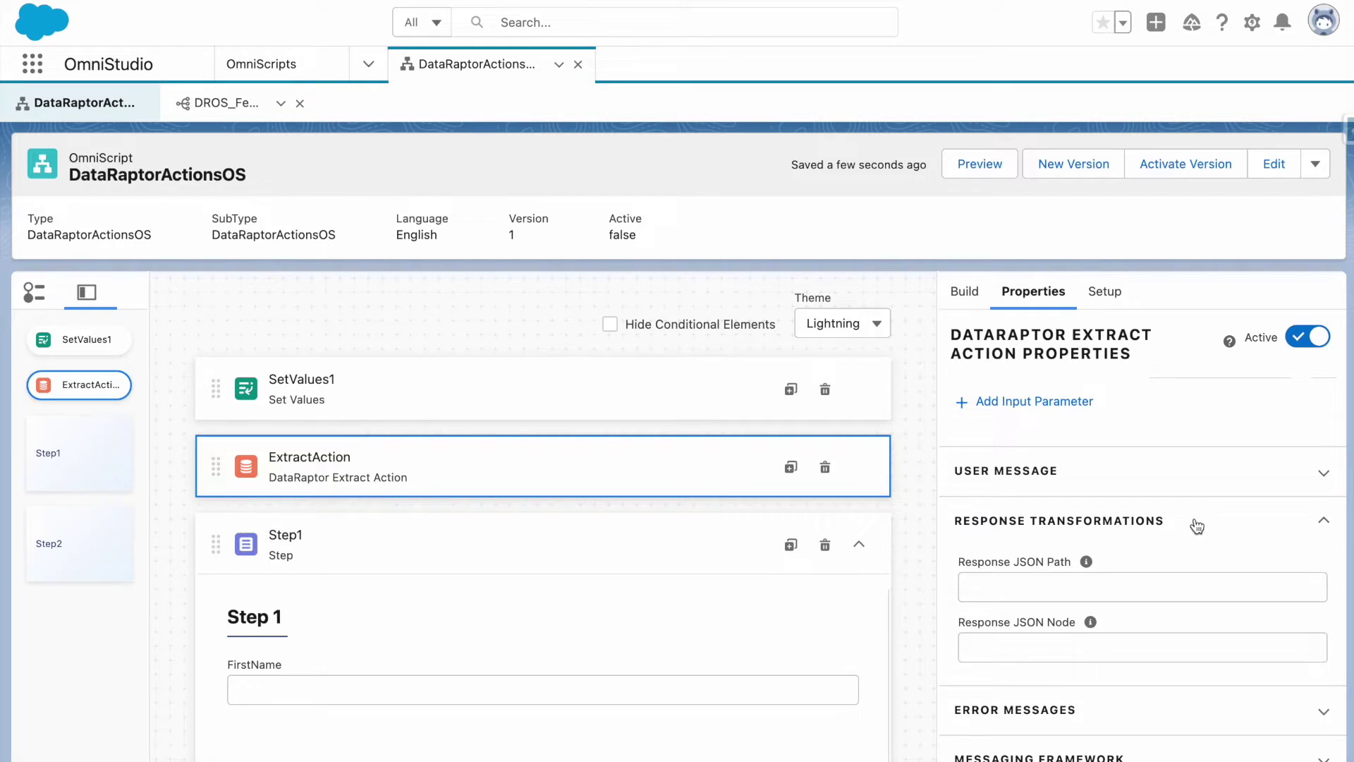
{"action": "scroll", "coordinate": [1169, 536], "scroll_direction": "down", "scroll_amount": 1}
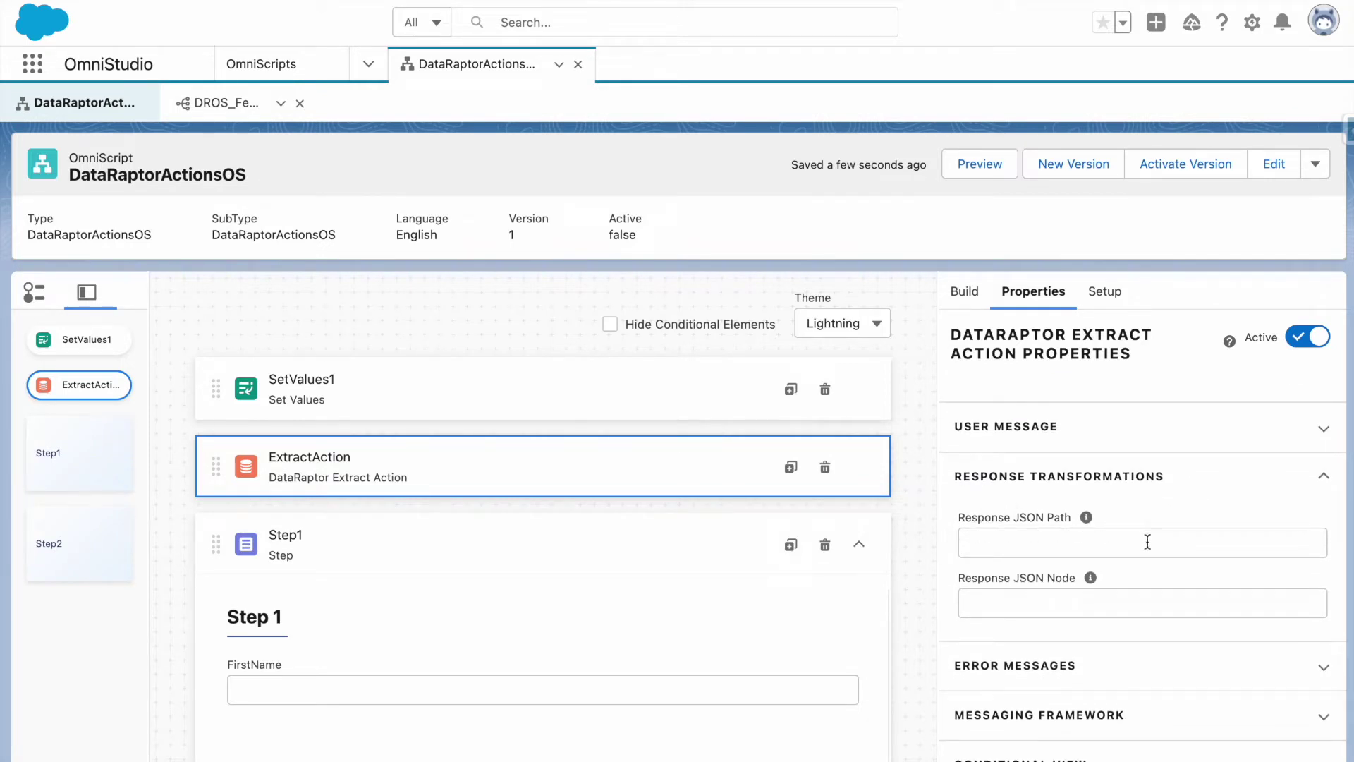
{"action": "left_click", "coordinate": [1016, 607]}
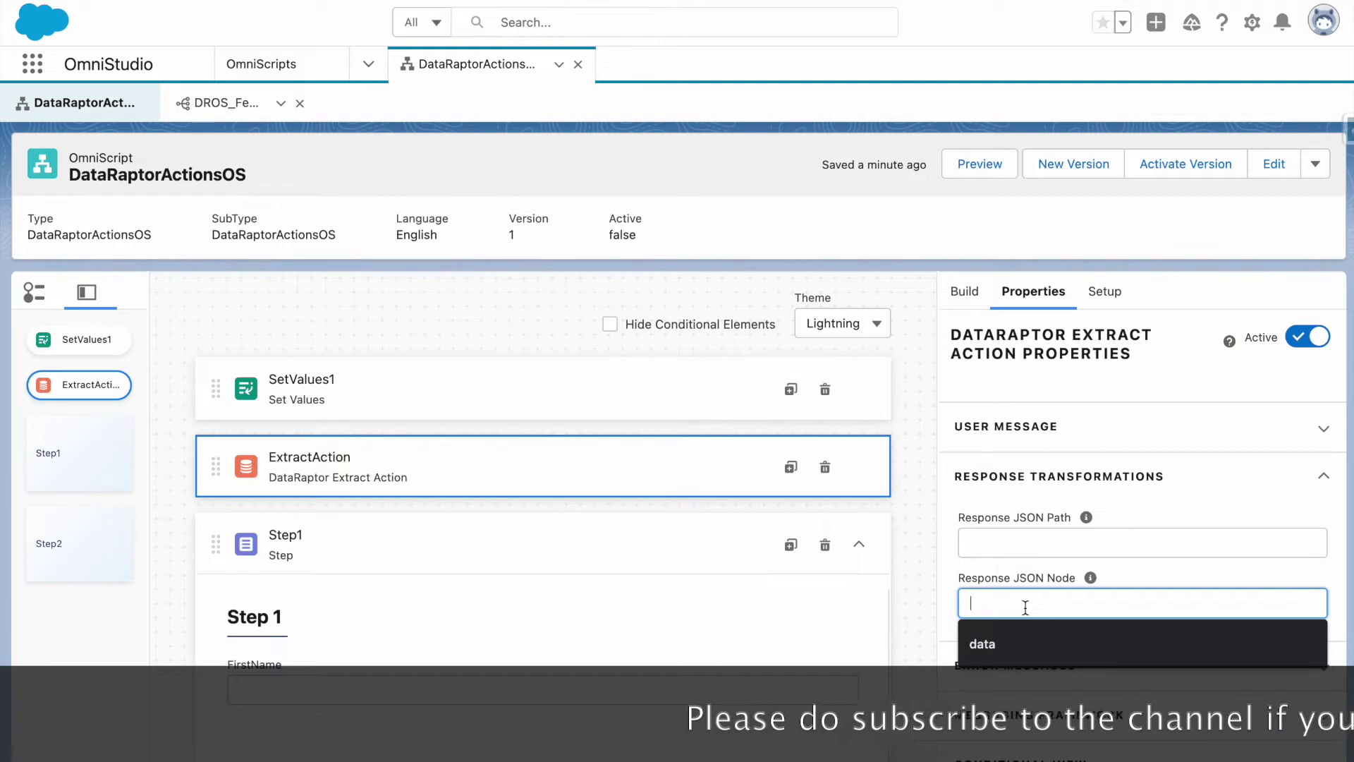
{"action": "type", "text": "Data"}
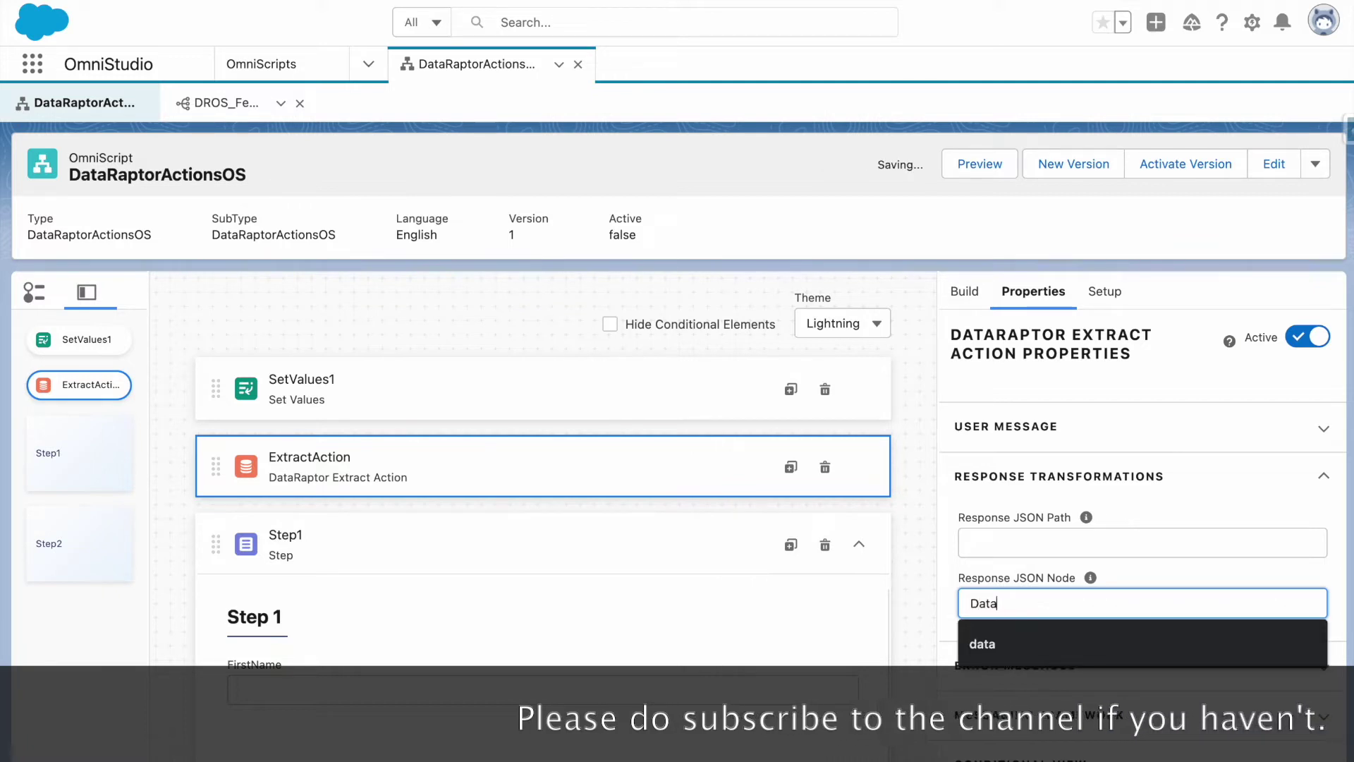
{"action": "type", "text": "Raptor"}
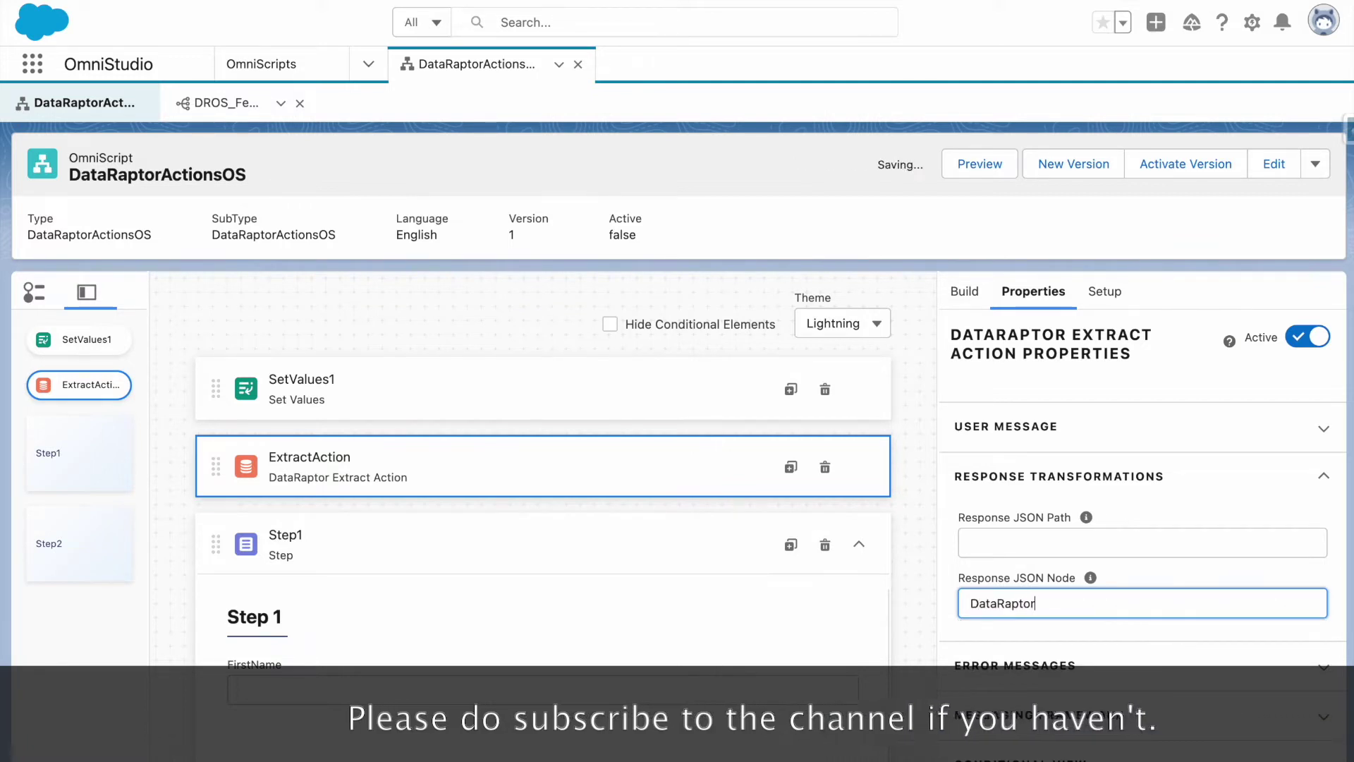
{"action": "left_click", "coordinate": [971, 604]}
{"action": "type", "text": "fs"}
{"action": "key", "text": "BackSpace"}
{"action": "key", "text": "BackSpace"}
{"action": "type", "text": "Contact"}
{"action": "key", "text": "BackSpace"}
{"action": "key", "text": "BackSpace"}
{"action": "key", "text": "BackSpace"}
{"action": "key", "text": "BackSpace"}
{"action": "key", "text": "BackSpace"}
{"action": "key", "text": "BackSpace"}
{"action": "key", "text": "BackSpace"}
{"action": "type", "text": "Account"}
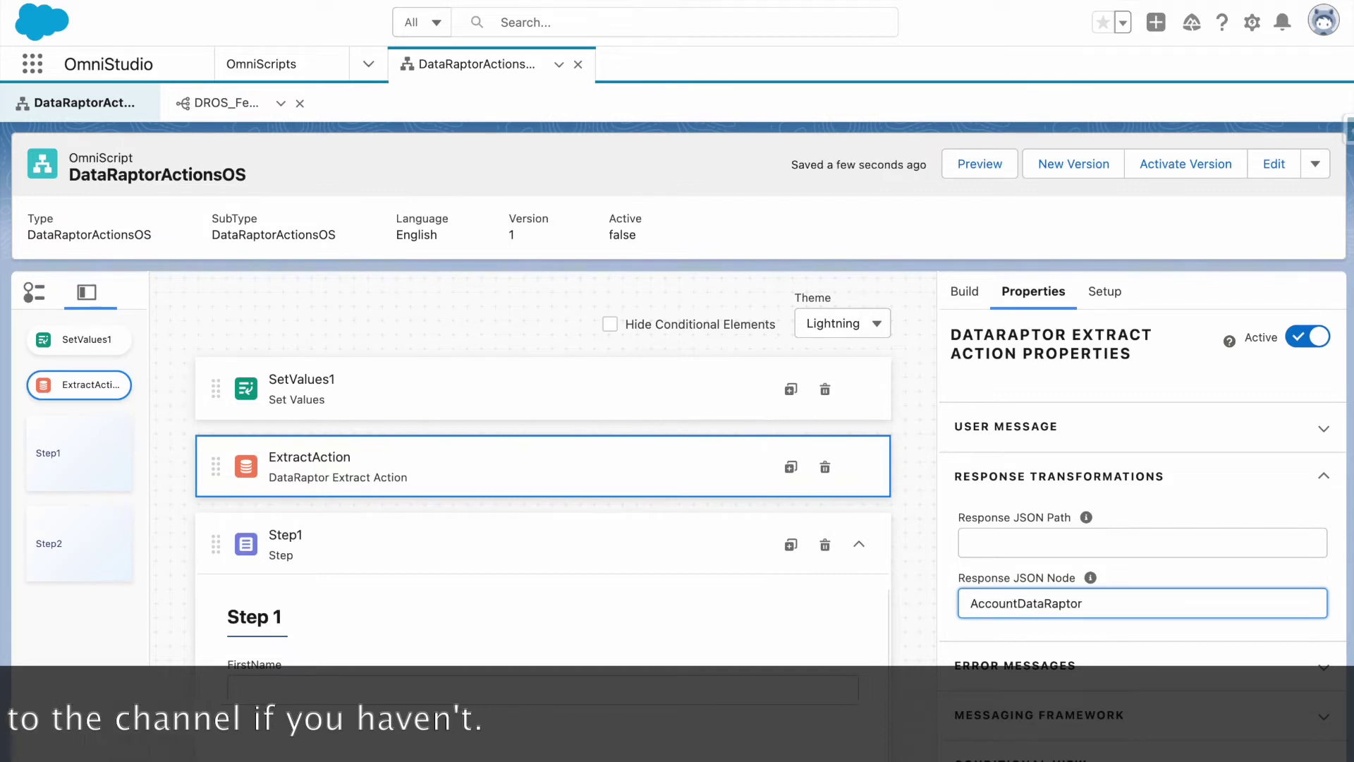
{"action": "type", "text": "Extract"}
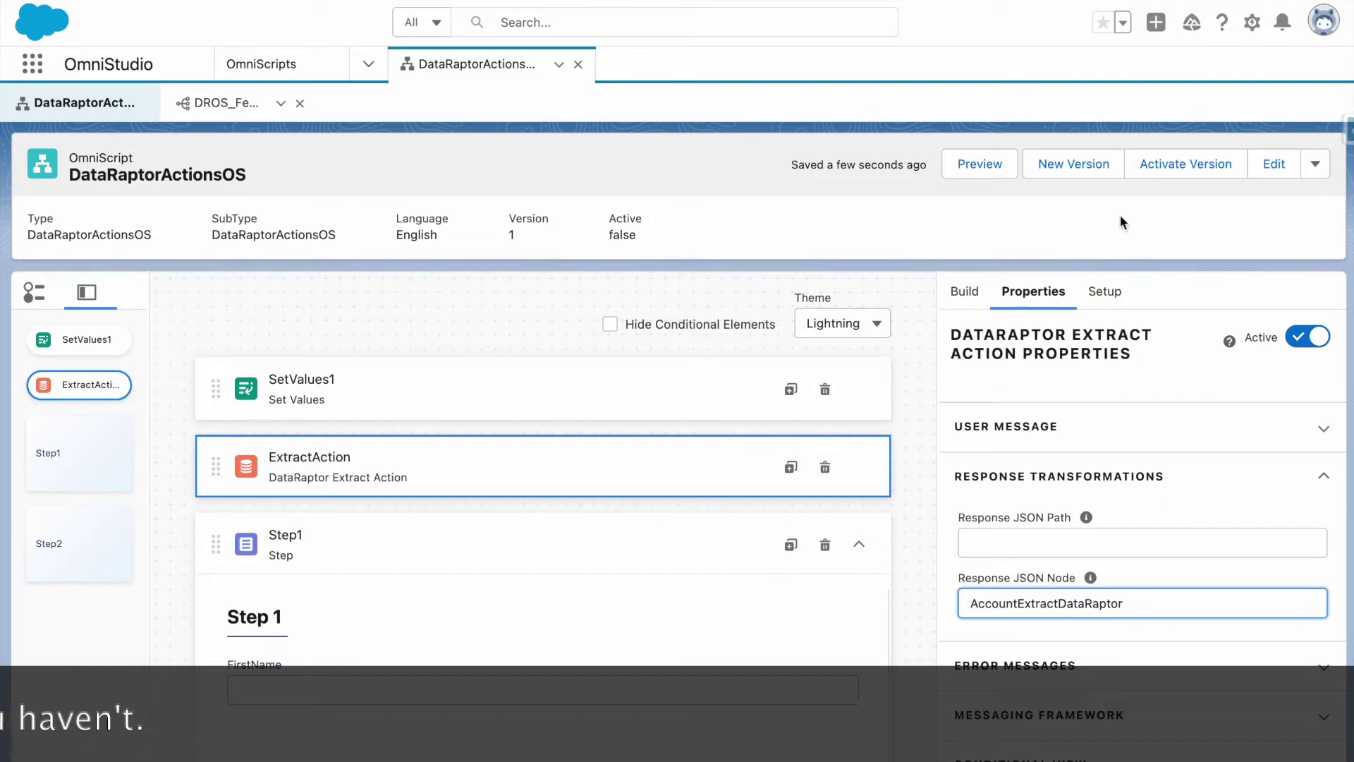
{"action": "left_click", "coordinate": [988, 162]}
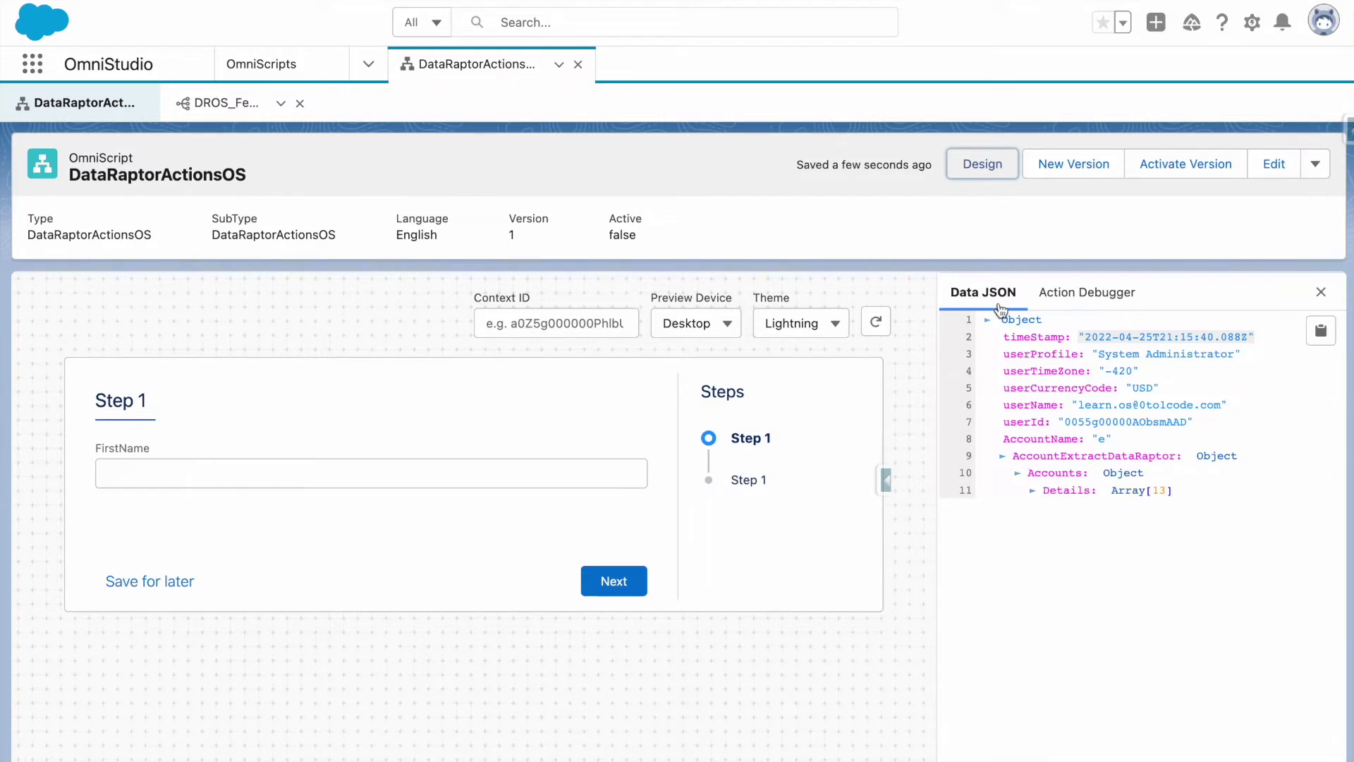
Start a Response JSON Path on ExtractAction's response transformations and preview the data.
{"action": "left_click", "coordinate": [982, 164]}
{"action": "scroll", "coordinate": [987, 352], "scroll_direction": "down", "scroll_amount": 5}
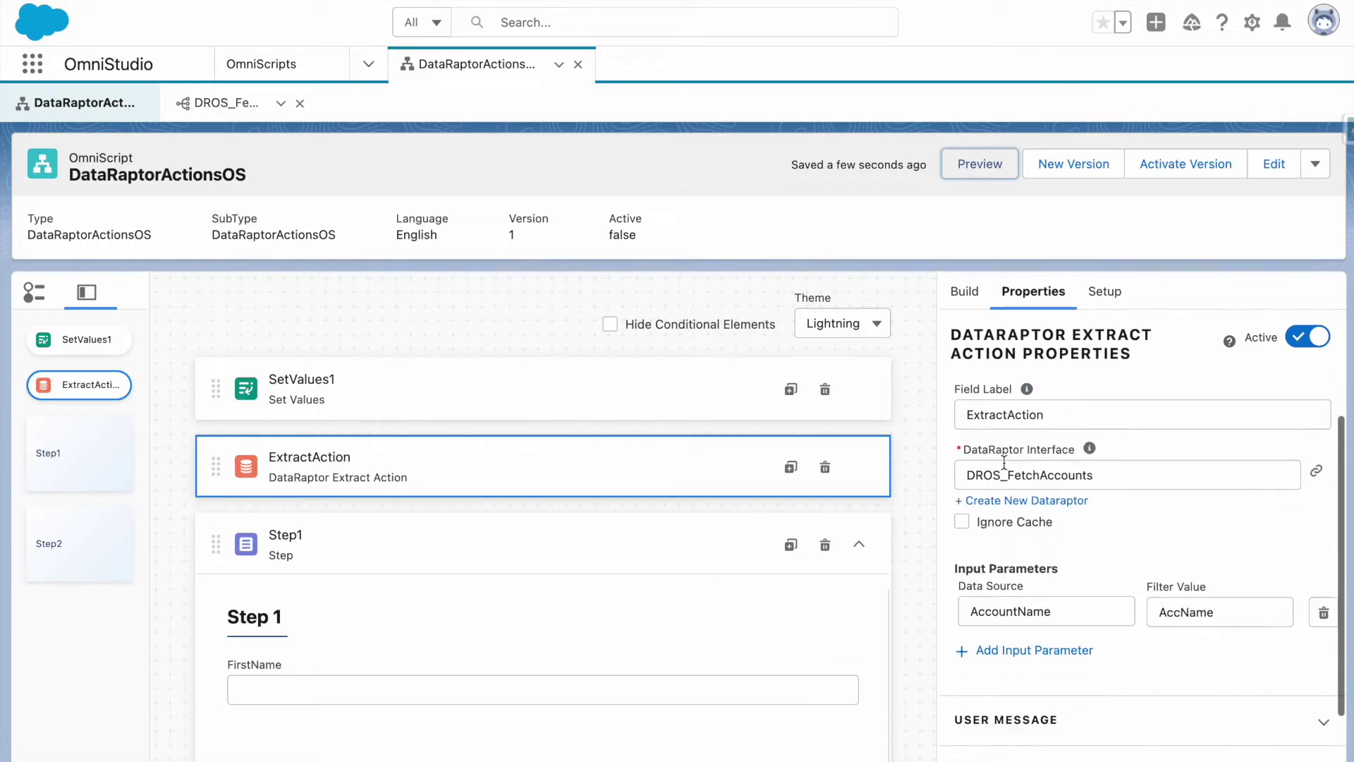
{"action": "left_click", "coordinate": [1005, 478]}
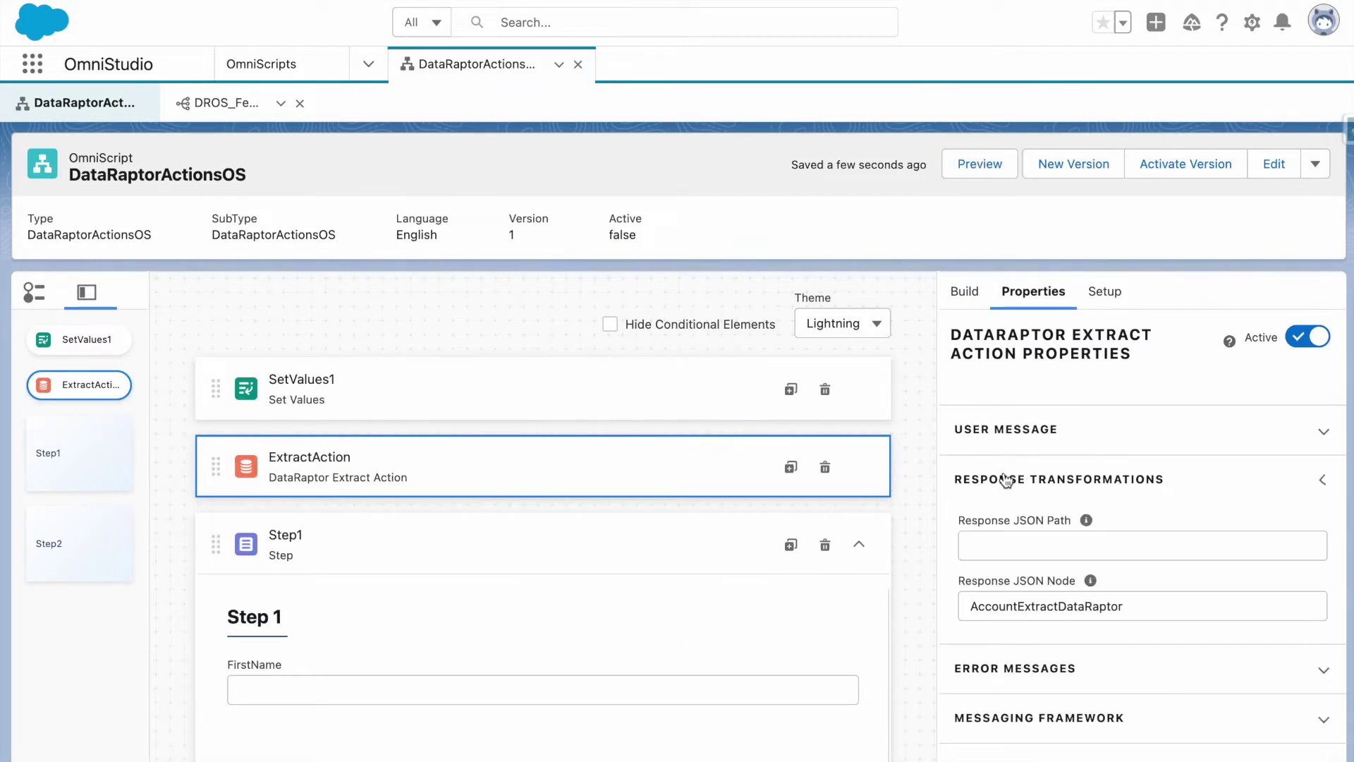
{"action": "left_click", "coordinate": [1037, 543]}
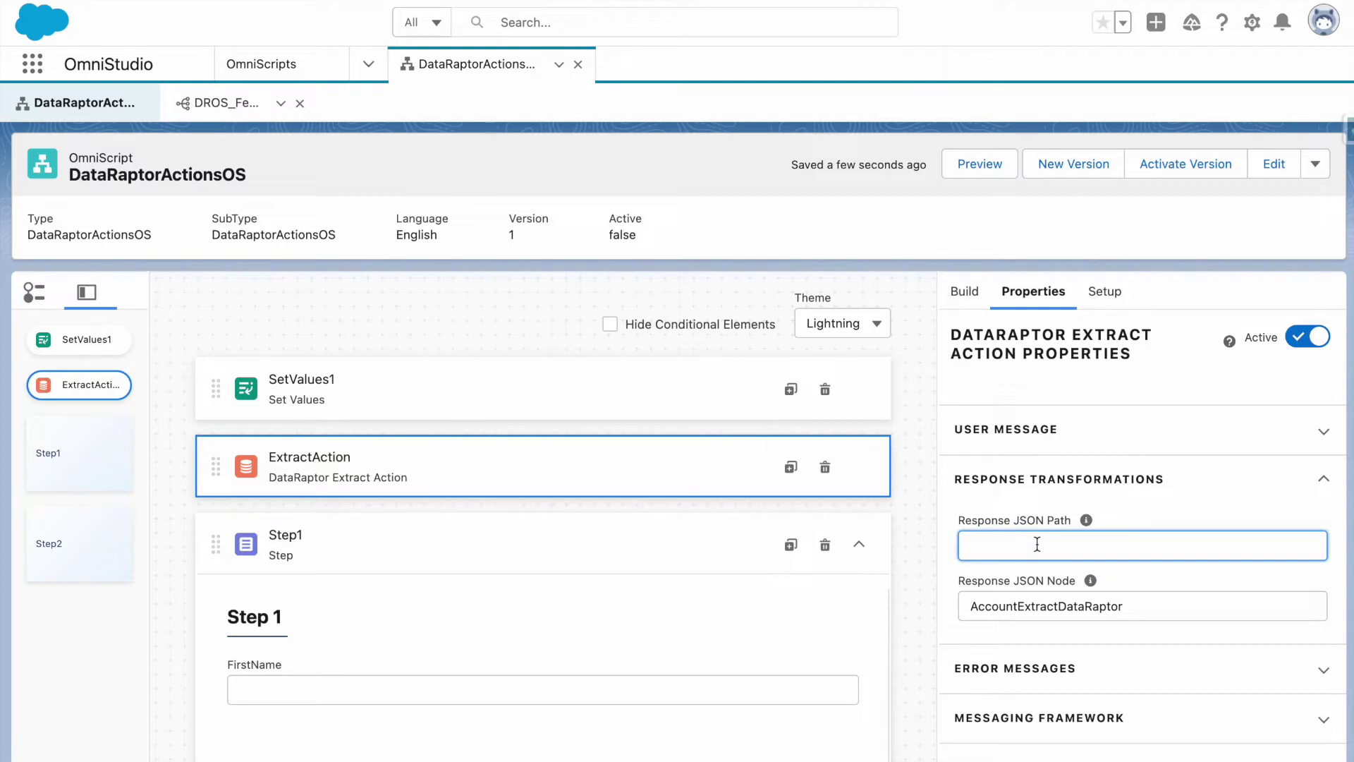
{"action": "type", "text": "Accounts"}
{"action": "left_click", "coordinate": [967, 165]}
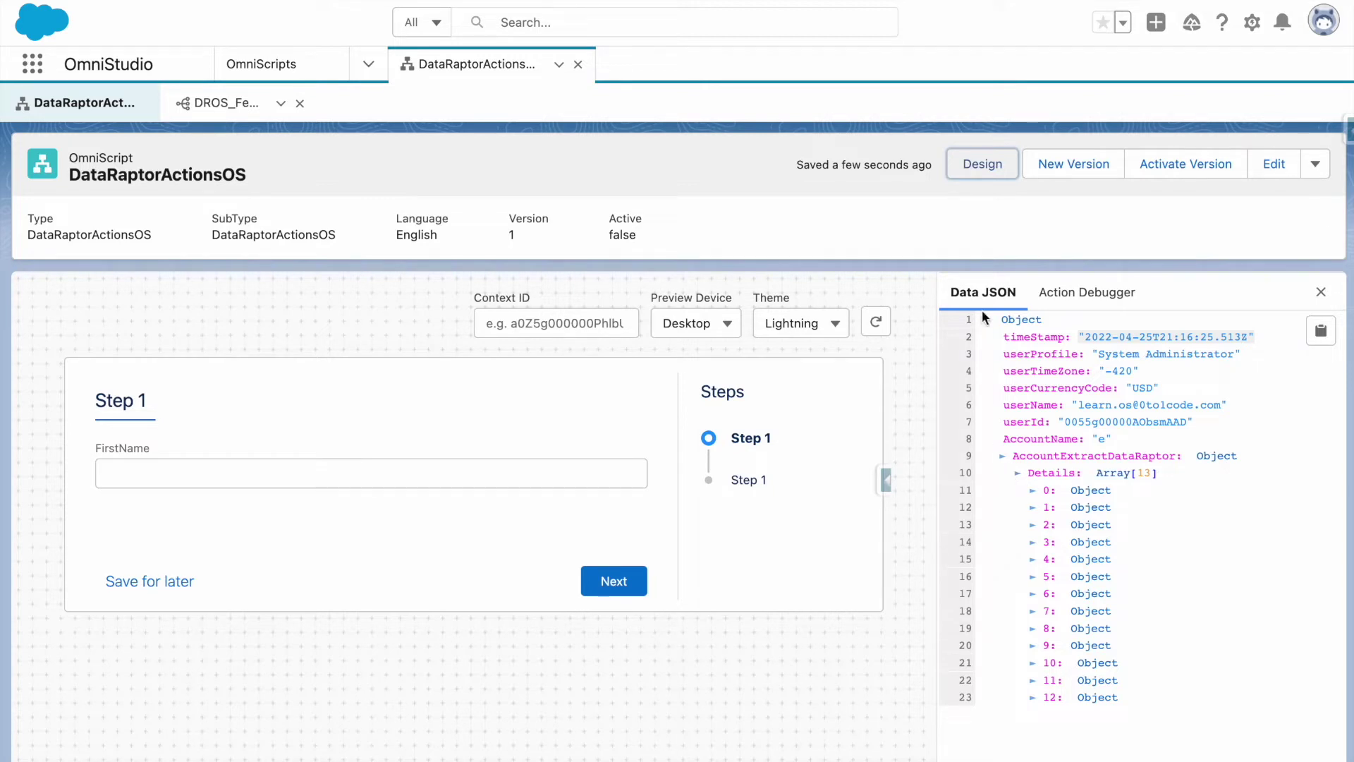
Set ExtractAction's Response JSON Path to Accounts:Details into AccountExtractDataRaptor and preview again.
{"action": "left_click", "coordinate": [980, 170]}
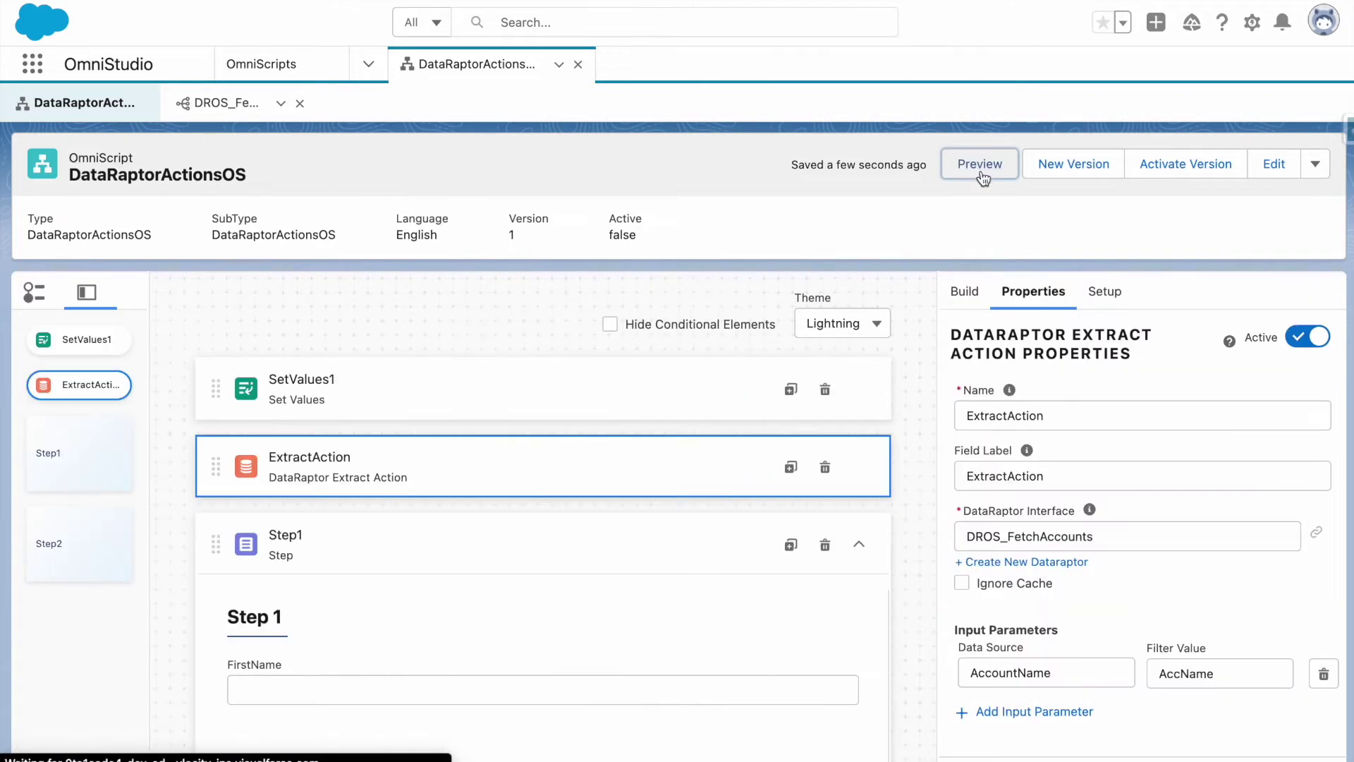
{"action": "scroll", "coordinate": [1073, 674], "scroll_direction": "down", "scroll_amount": 5}
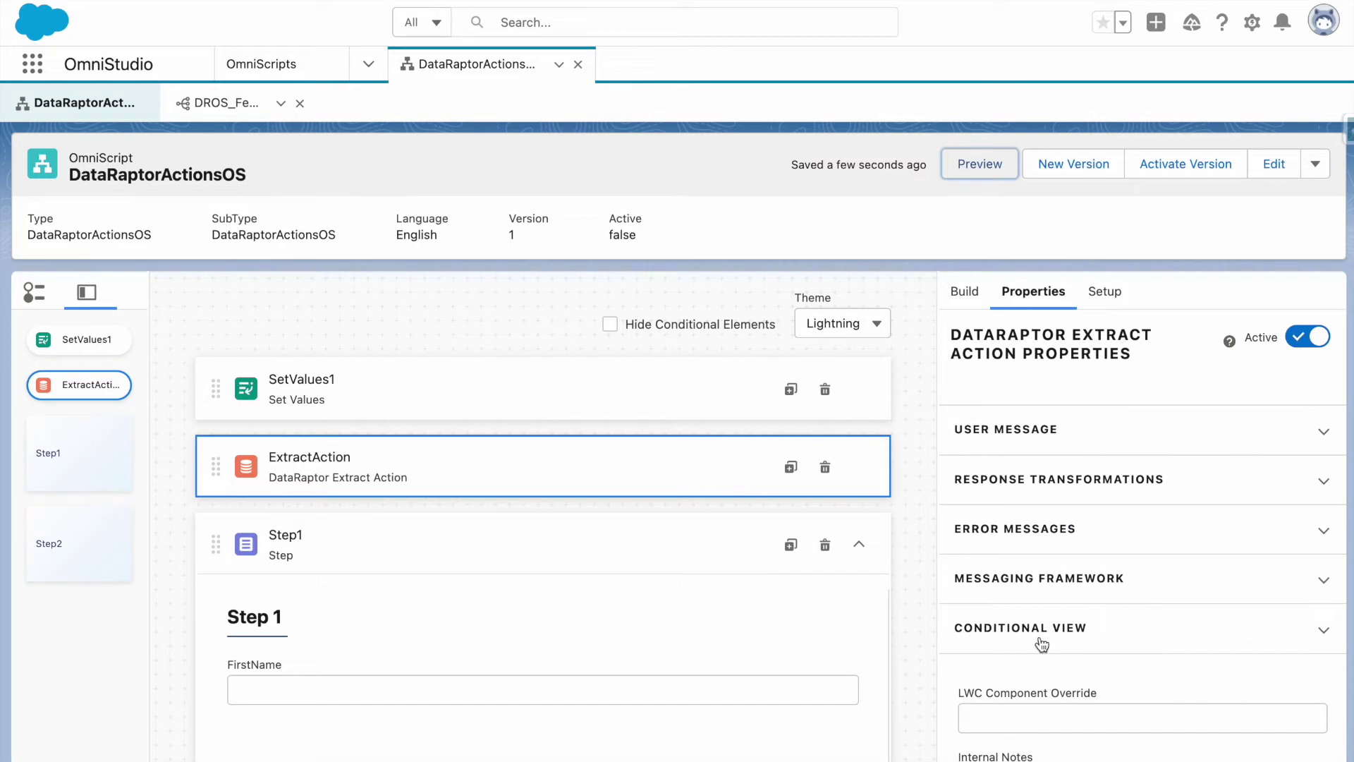
{"action": "scroll", "coordinate": [1040, 640], "scroll_direction": "down", "scroll_amount": 2}
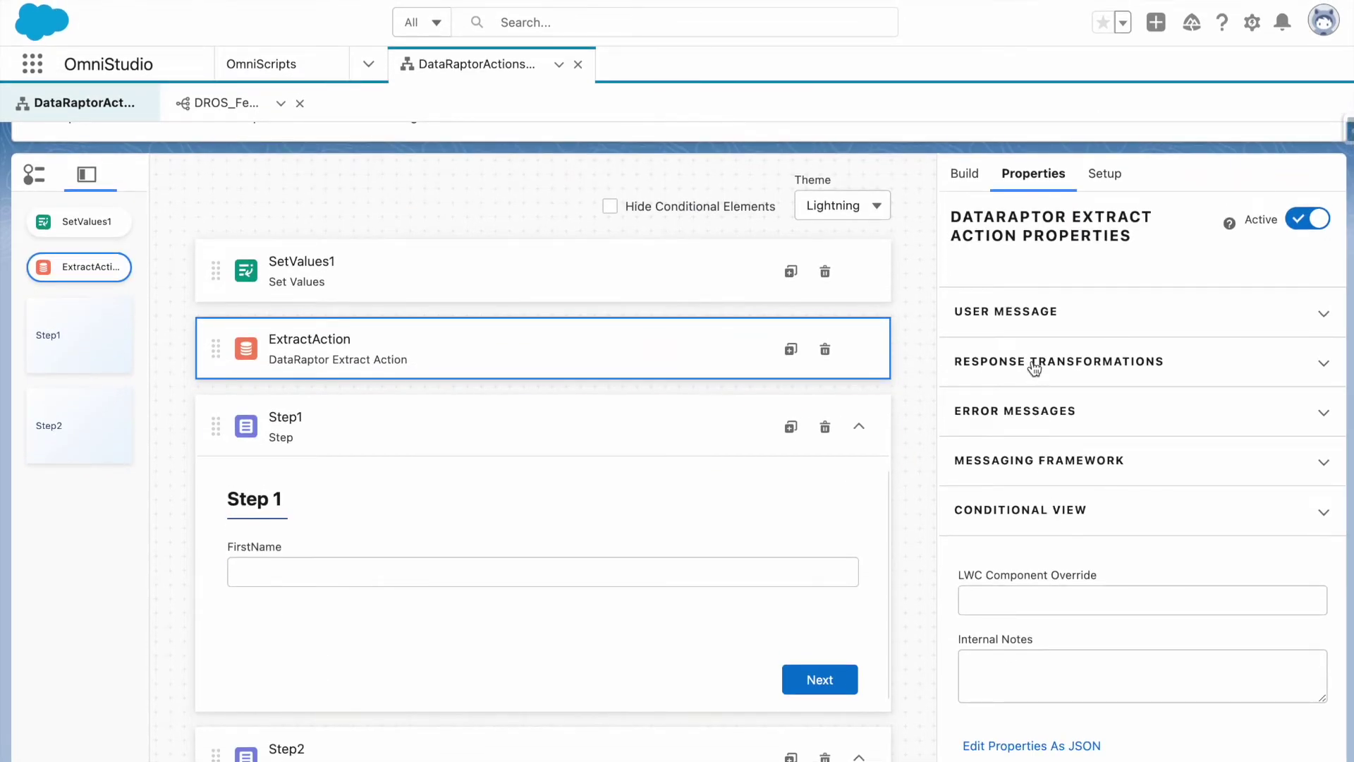
{"action": "left_click", "coordinate": [1034, 368]}
{"action": "left_click", "coordinate": [1045, 433]}
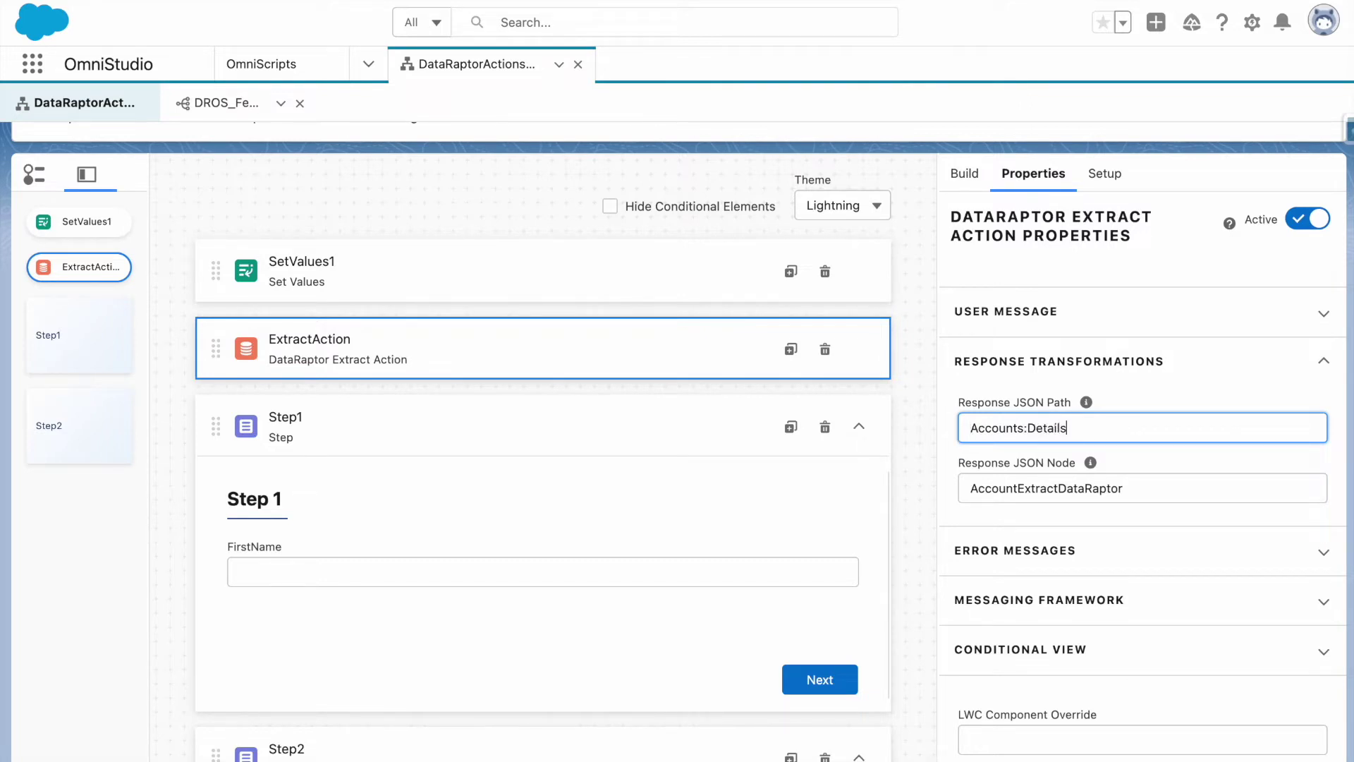
{"action": "left_click", "coordinate": [1128, 396]}
{"action": "scroll", "coordinate": [1103, 400], "scroll_direction": "up", "scroll_amount": 8}
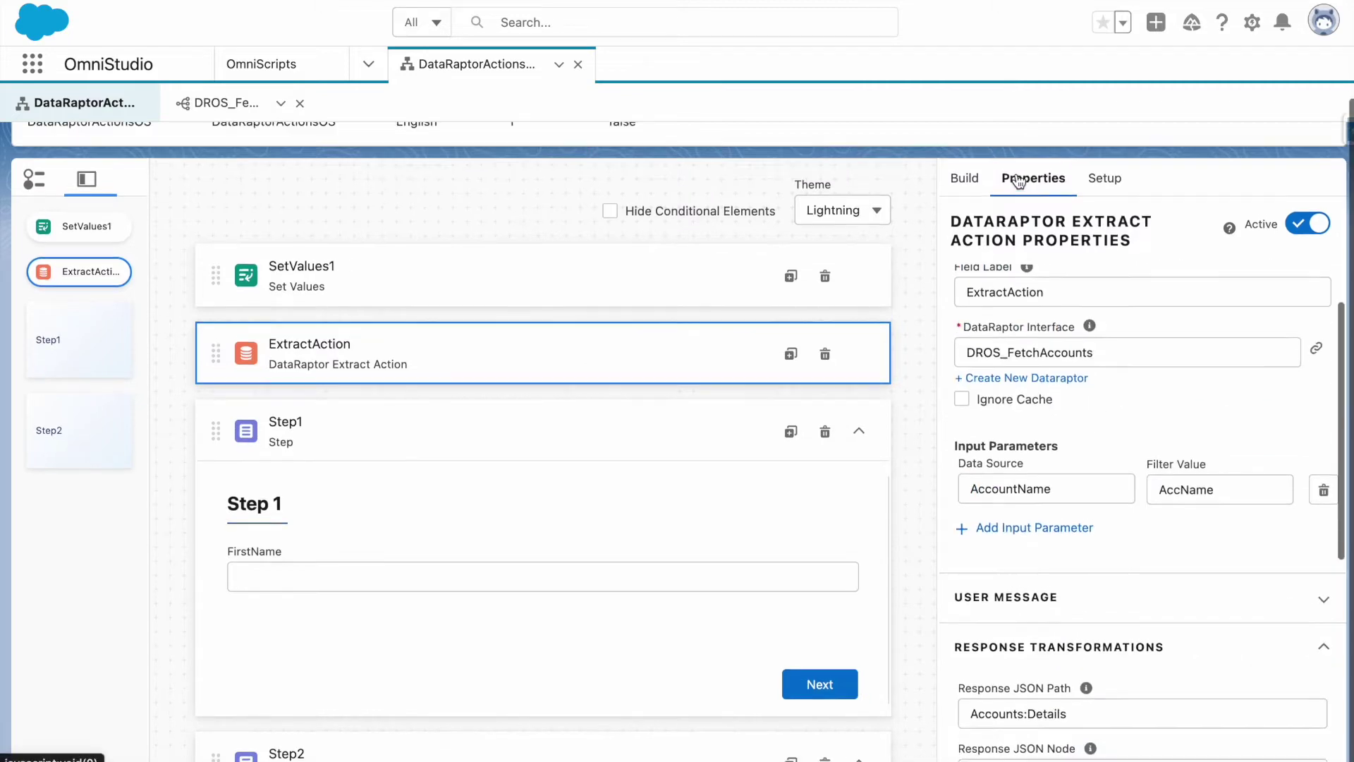
{"action": "left_click", "coordinate": [1001, 174]}
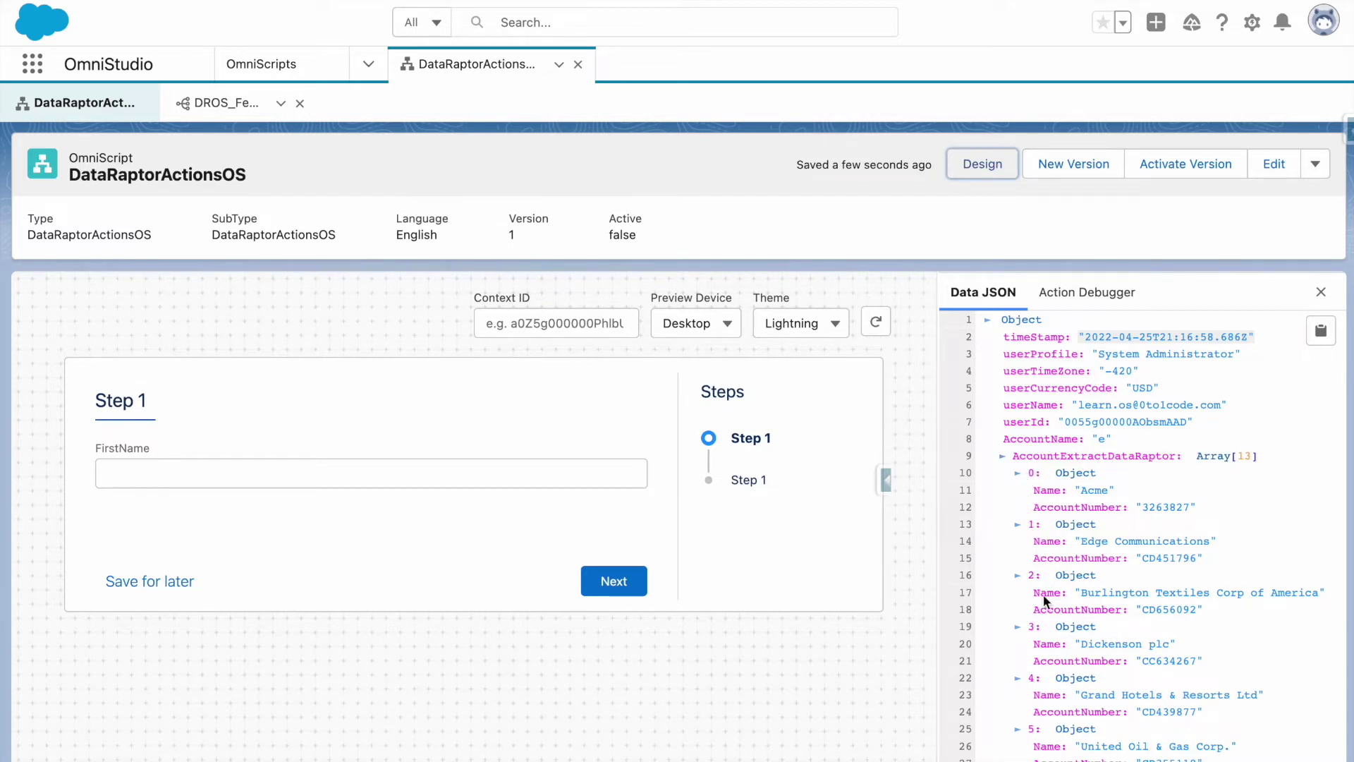
Check the 13-record AccountExtractDataRaptor array in the preview Data JSON, then return to the designer.
{"action": "scroll", "coordinate": [1057, 708], "scroll_direction": "down", "scroll_amount": 3}
{"action": "scroll", "coordinate": [1057, 708], "scroll_direction": "down", "scroll_amount": 4}
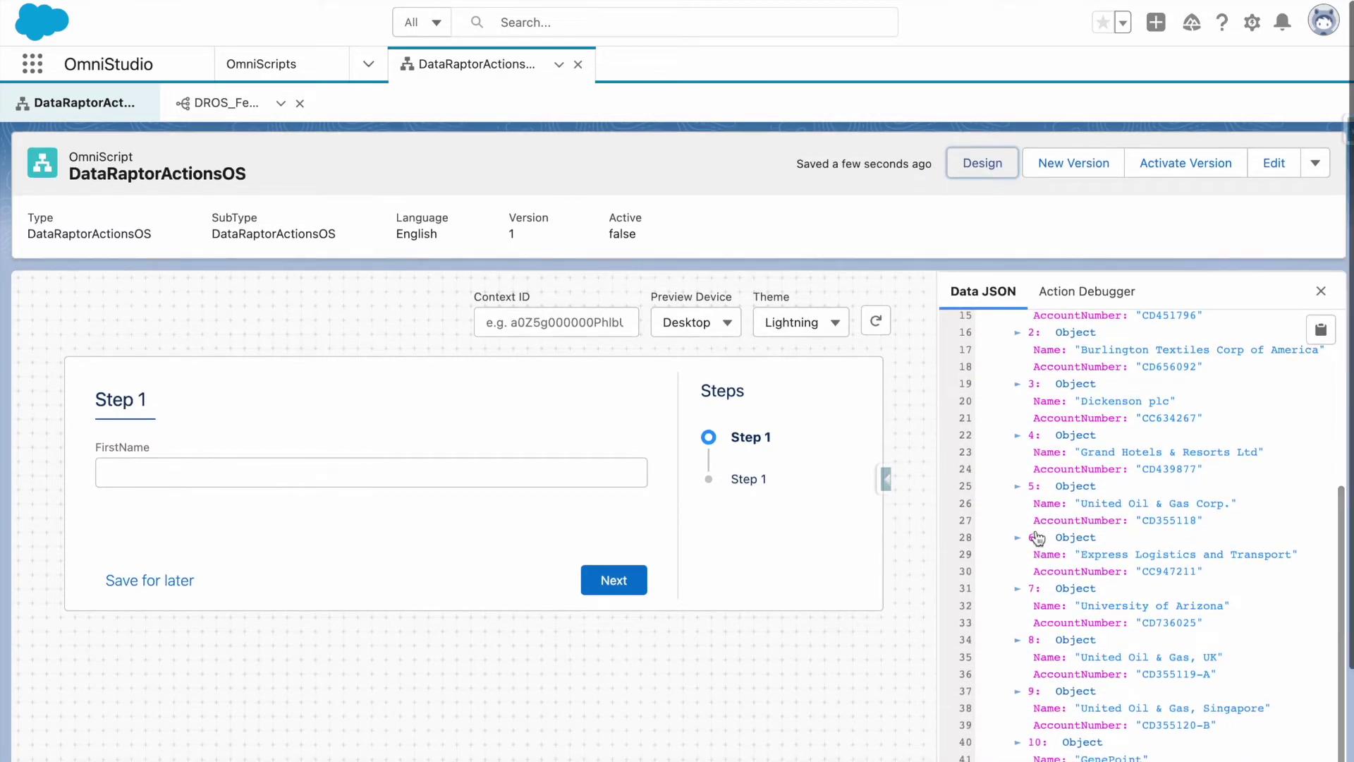
{"action": "left_click", "coordinate": [983, 163]}
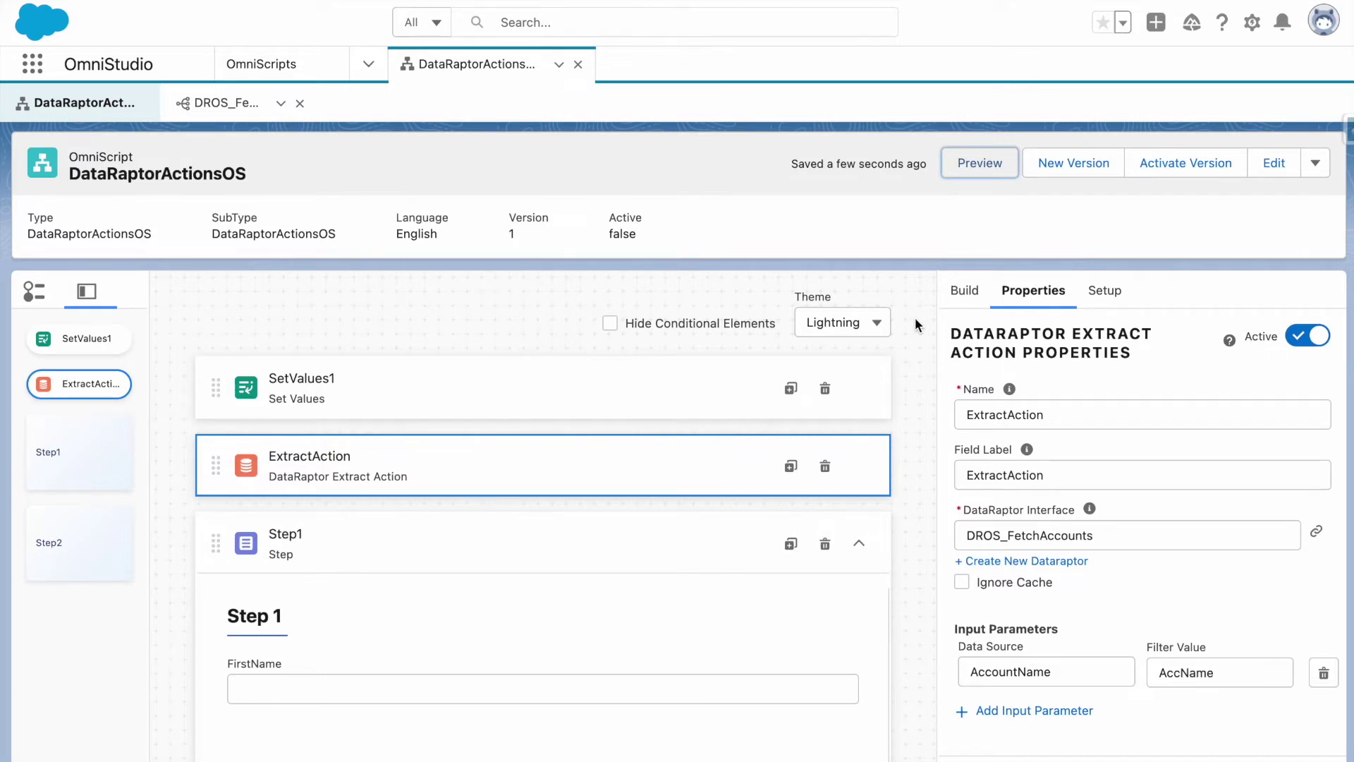
Review ExtractAction's Response Transformations mapping Accounts:Details into AccountExtractDataRaptor.
{"action": "scroll", "coordinate": [915, 317], "scroll_direction": "down", "scroll_amount": 1}
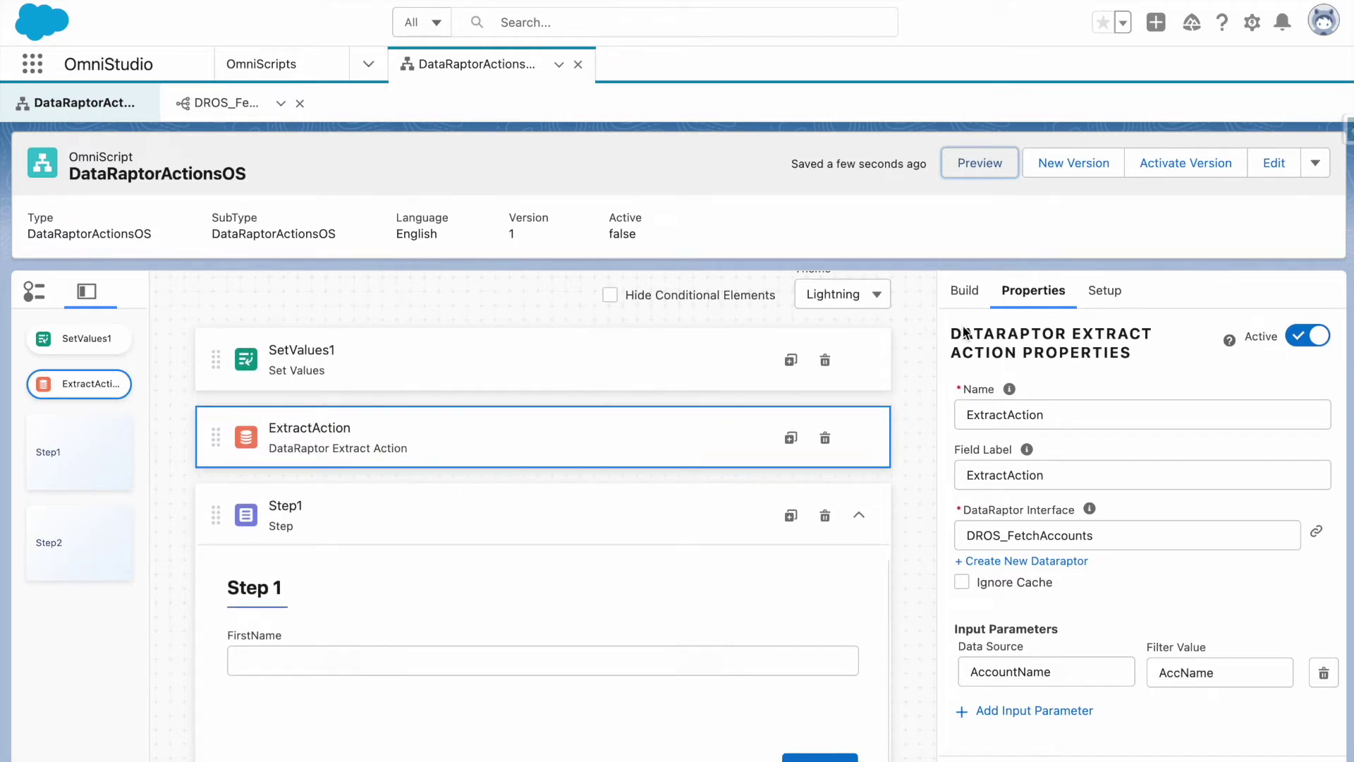
{"action": "scroll", "coordinate": [970, 338], "scroll_direction": "down", "scroll_amount": 2}
{"action": "scroll", "coordinate": [970, 343], "scroll_direction": "down", "scroll_amount": 3}
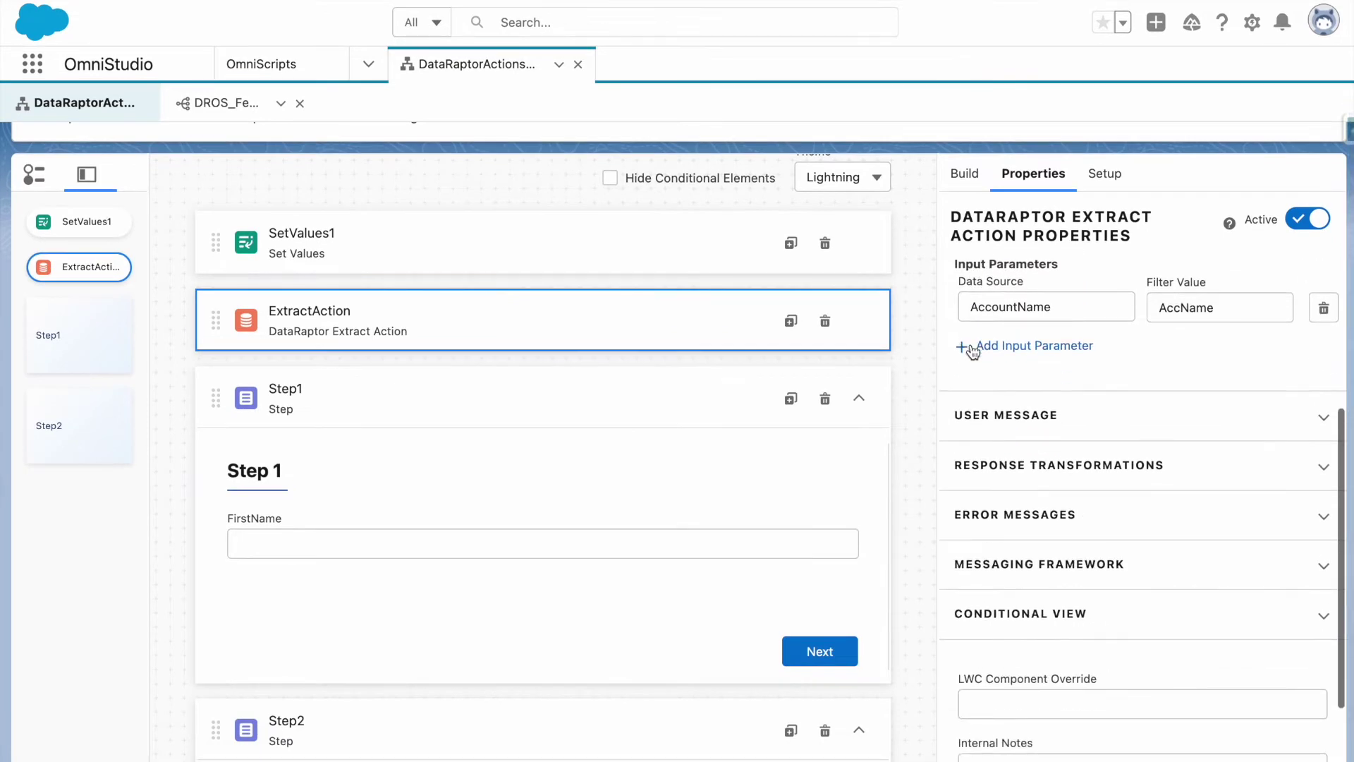
{"action": "left_click", "coordinate": [989, 466]}
{"action": "scroll", "coordinate": [998, 536], "scroll_direction": "down", "scroll_amount": 3}
{"action": "scroll", "coordinate": [999, 536], "scroll_direction": "up", "scroll_amount": 6}
{"action": "scroll", "coordinate": [1001, 522], "scroll_direction": "up", "scroll_amount": 1}
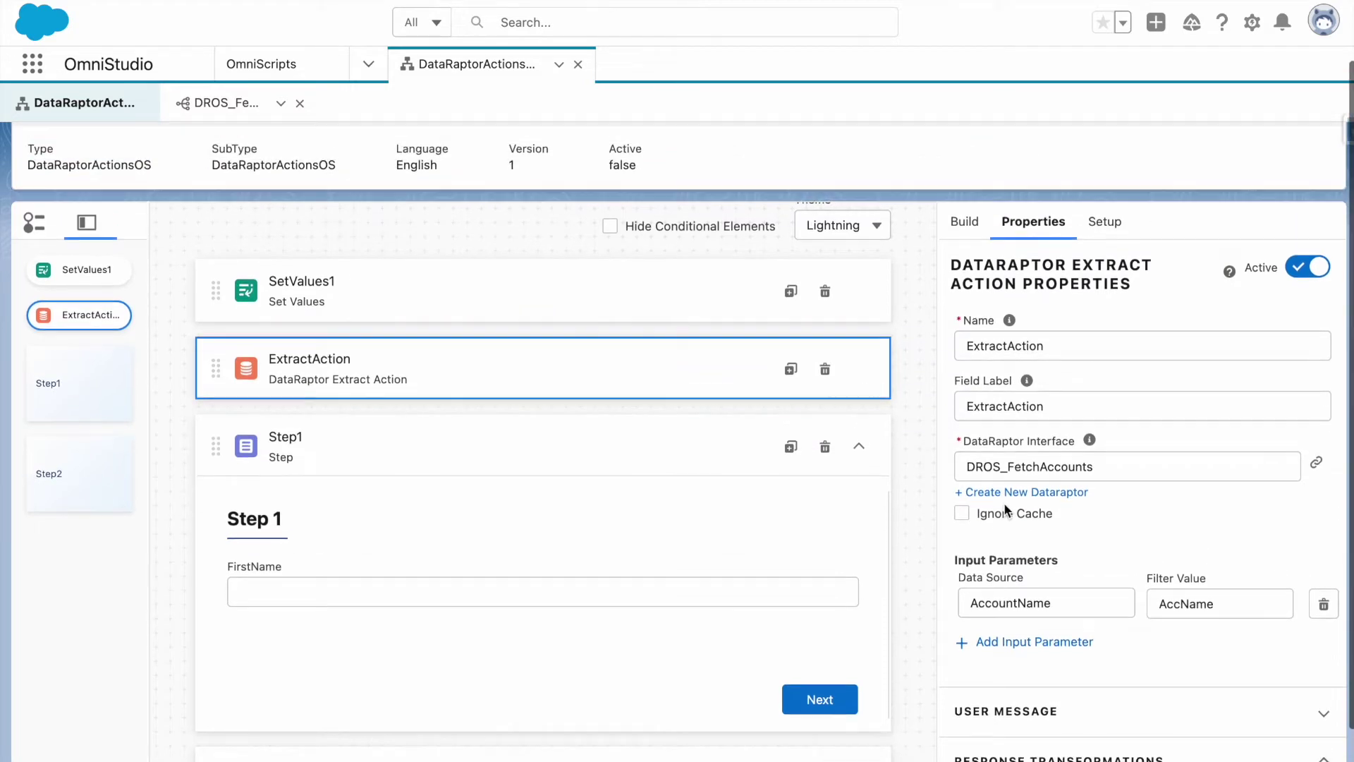
{"action": "scroll", "coordinate": [1004, 502], "scroll_direction": "up", "scroll_amount": 1}
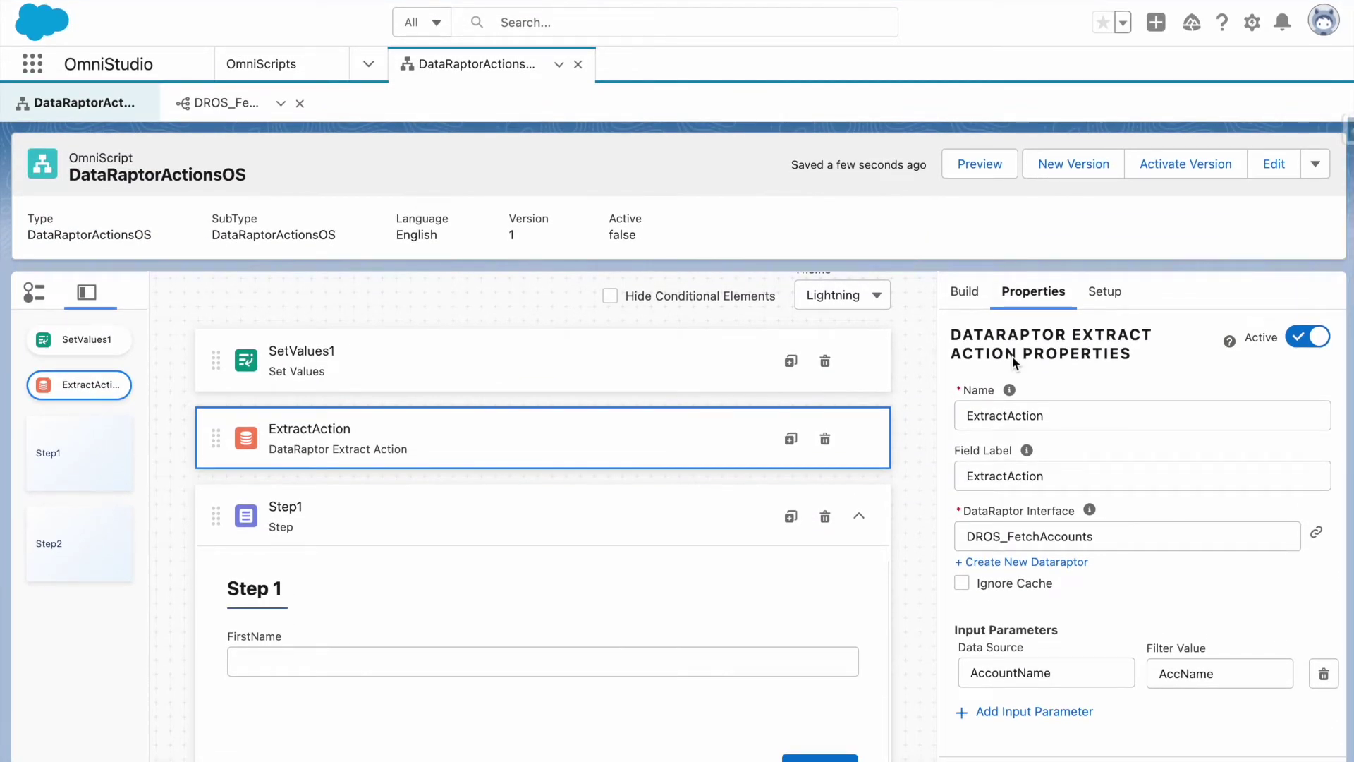
Add a DataRaptor Turbo Action below ExtractAction from the Actions group.
{"action": "left_click", "coordinate": [963, 292]}
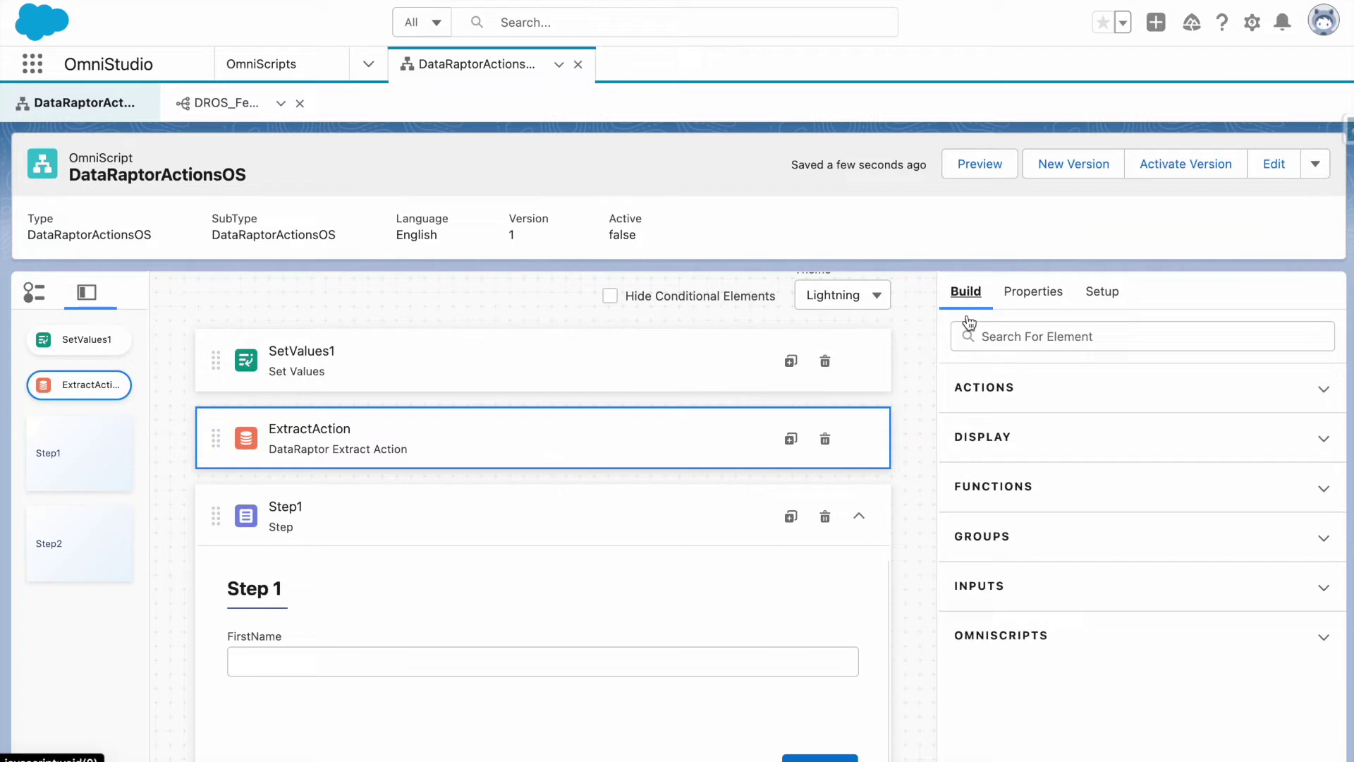
{"action": "left_click", "coordinate": [1005, 447]}
{"action": "left_click", "coordinate": [1004, 447]}
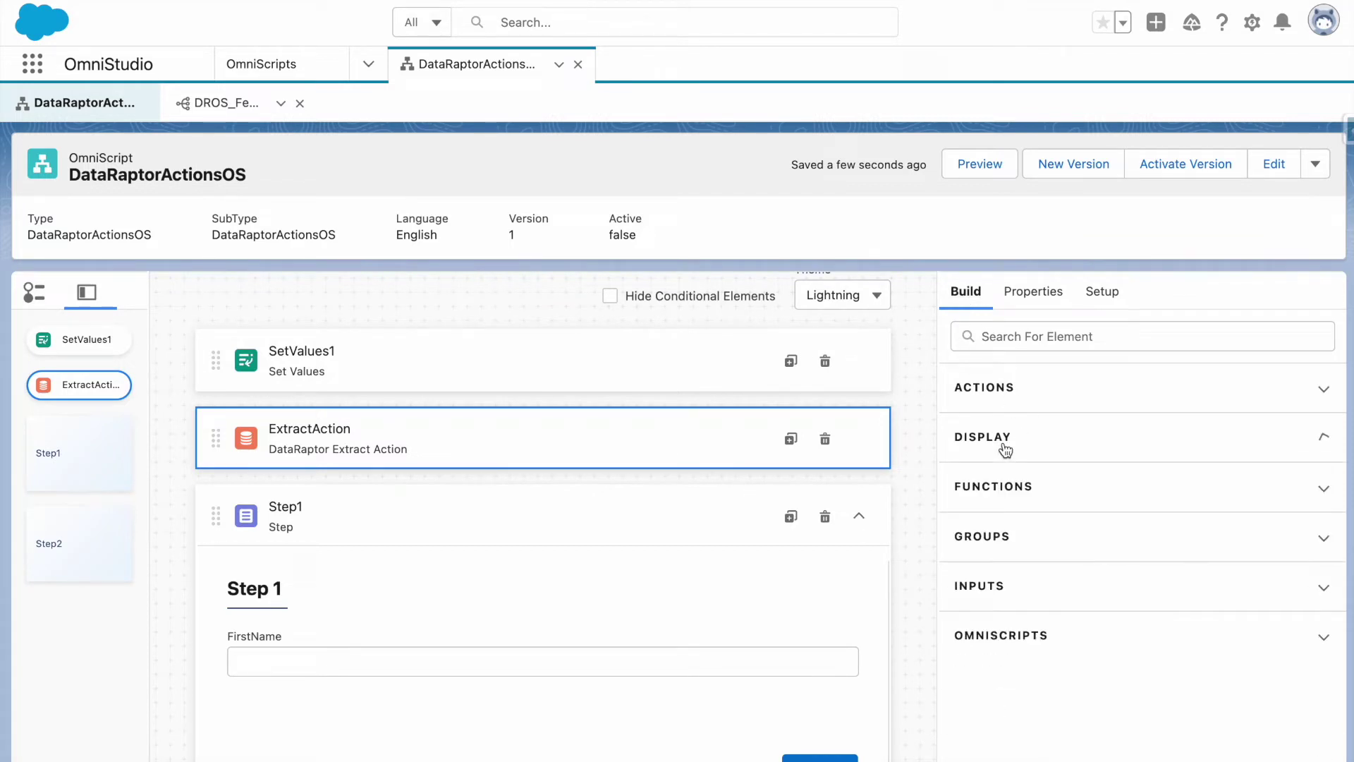
{"action": "left_click", "coordinate": [1001, 393]}
{"action": "scroll", "coordinate": [1001, 514], "scroll_direction": "down", "scroll_amount": 1}
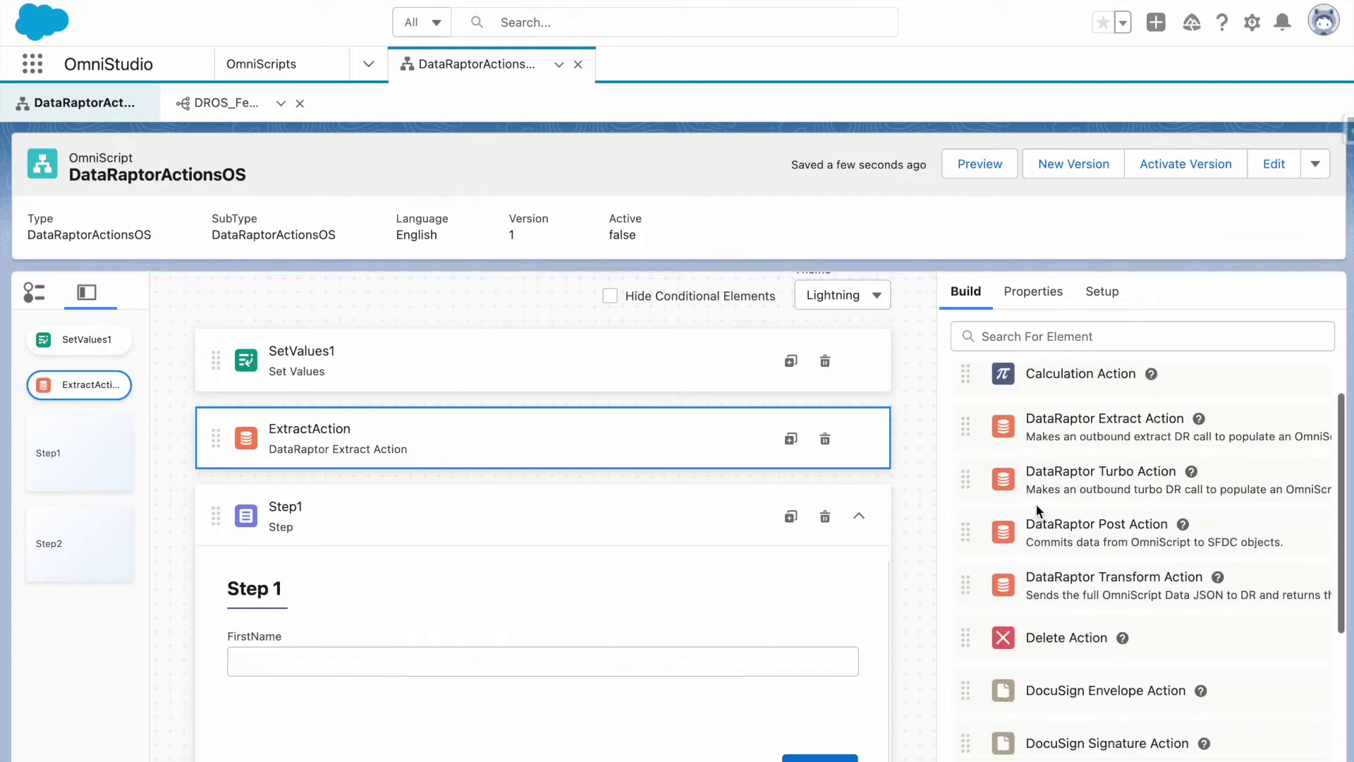
{"action": "left_click_drag", "start_coordinate": [1001, 483], "coordinate": [795, 484]}
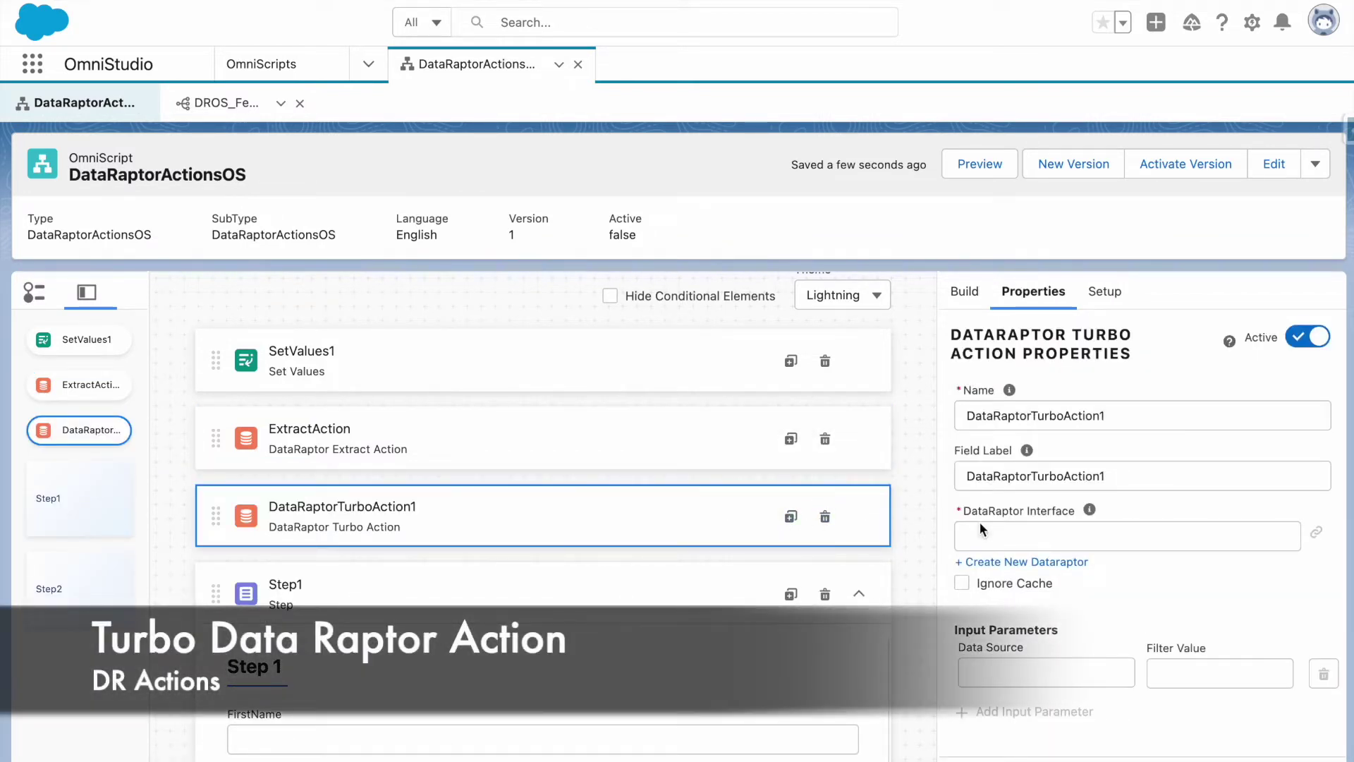
Look over DataRaptorTurboAction1's DataRaptor list and response transformation settings.
{"action": "left_click", "coordinate": [1102, 527]}
{"action": "left_click", "coordinate": [1143, 505]}
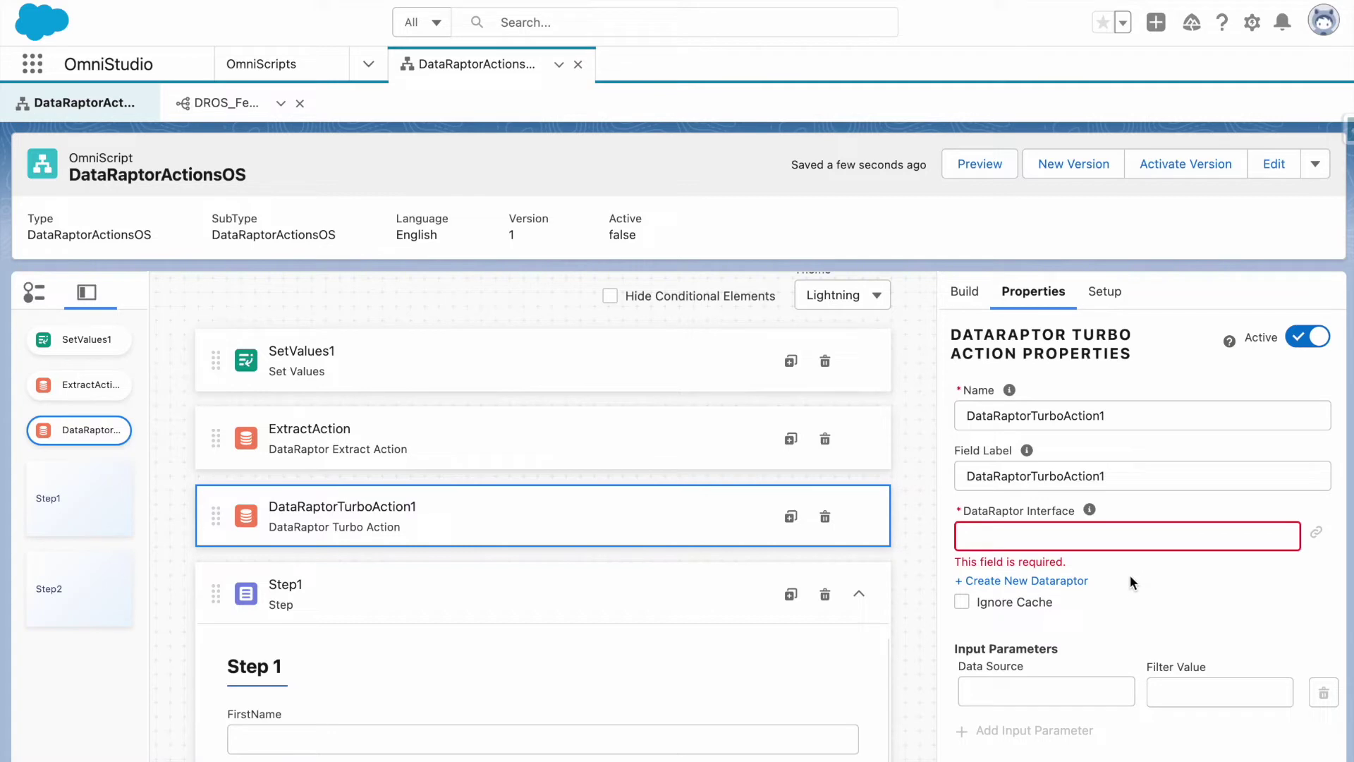
{"action": "scroll", "coordinate": [1129, 618], "scroll_direction": "down", "scroll_amount": 2}
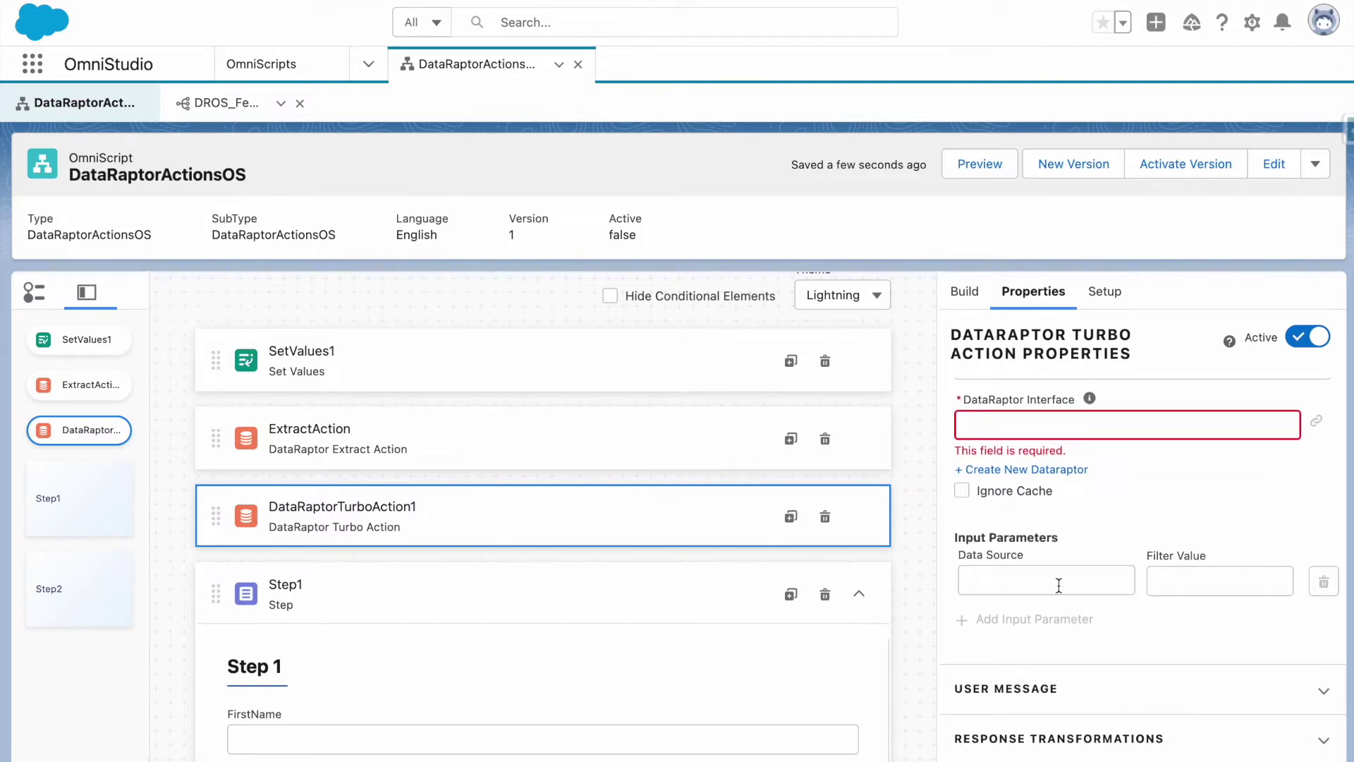
{"action": "scroll", "coordinate": [1062, 593], "scroll_direction": "down", "scroll_amount": 5}
{"action": "left_click", "coordinate": [1053, 487]}
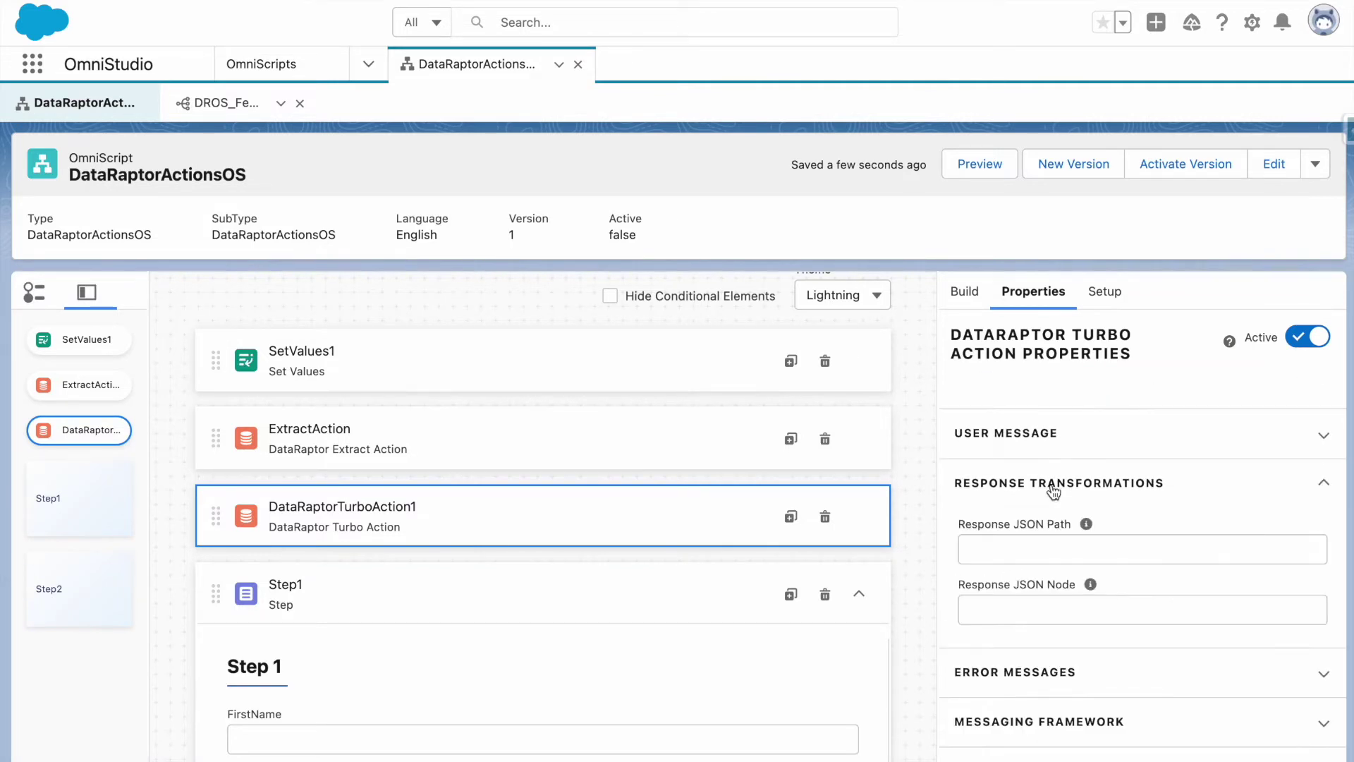
{"action": "scroll", "coordinate": [1054, 491], "scroll_direction": "up", "scroll_amount": 3}
Set the turbo action's input Data Source to AccountName, matching ExtractAction.
{"action": "left_click", "coordinate": [689, 427]}
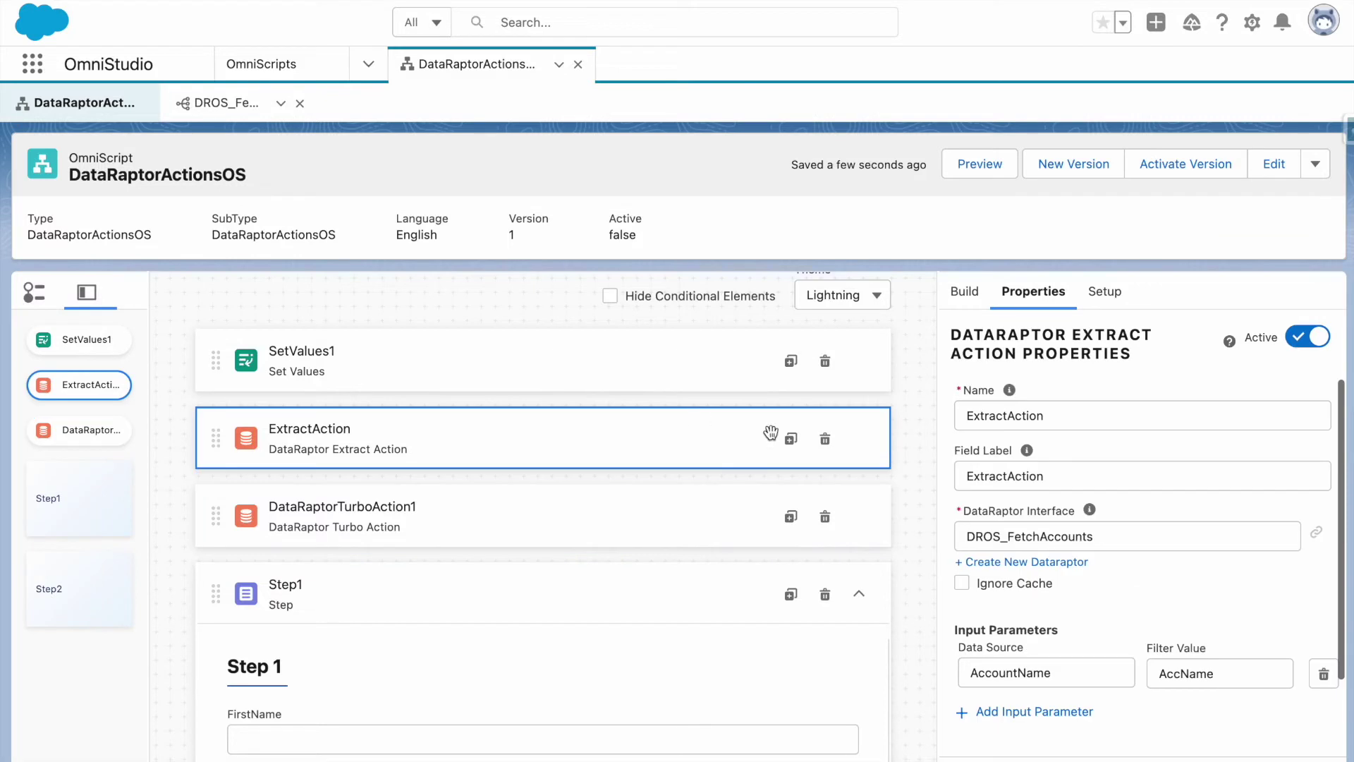
{"action": "left_click", "coordinate": [1068, 545]}
{"action": "double_click", "coordinate": [1068, 545]}
{"action": "scroll", "coordinate": [1056, 679], "scroll_direction": "down", "scroll_amount": 2}
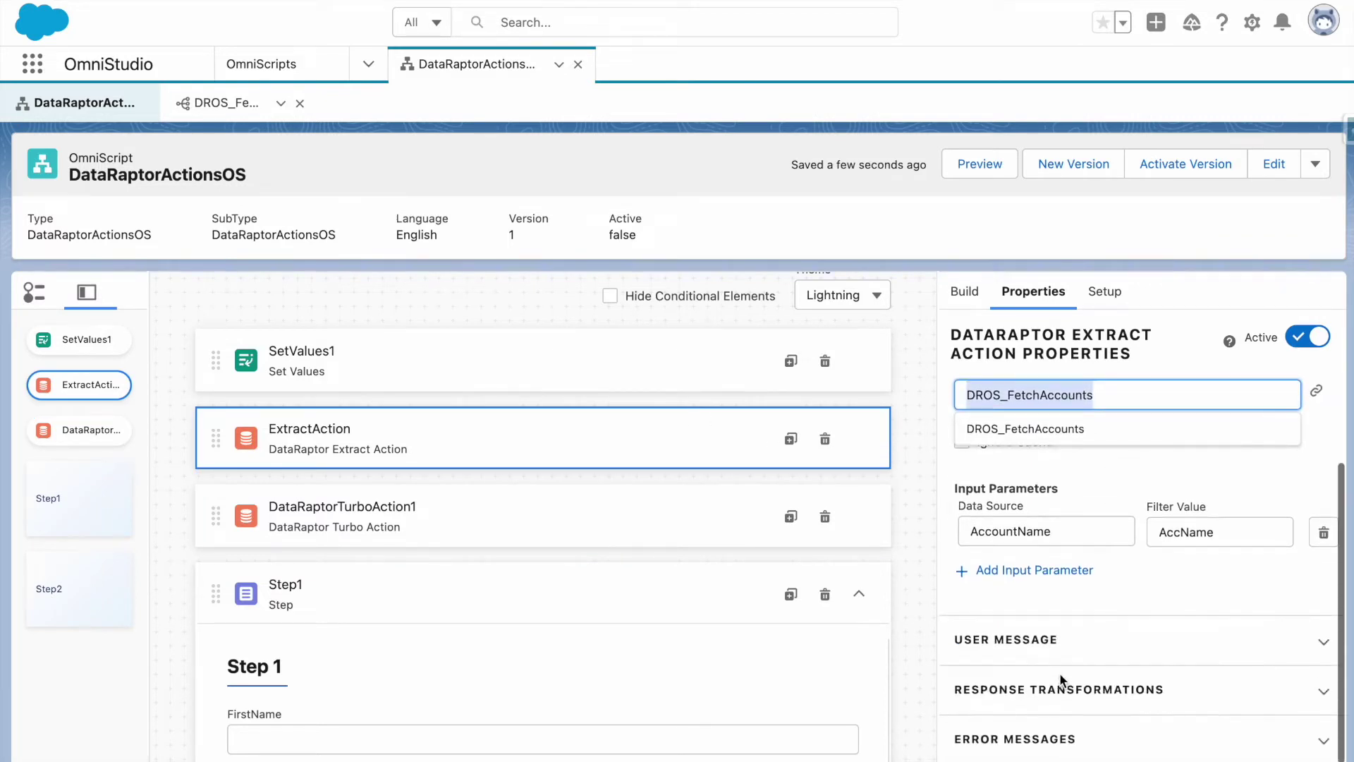
{"action": "left_click", "coordinate": [1056, 526]}
{"action": "left_click", "coordinate": [601, 537]}
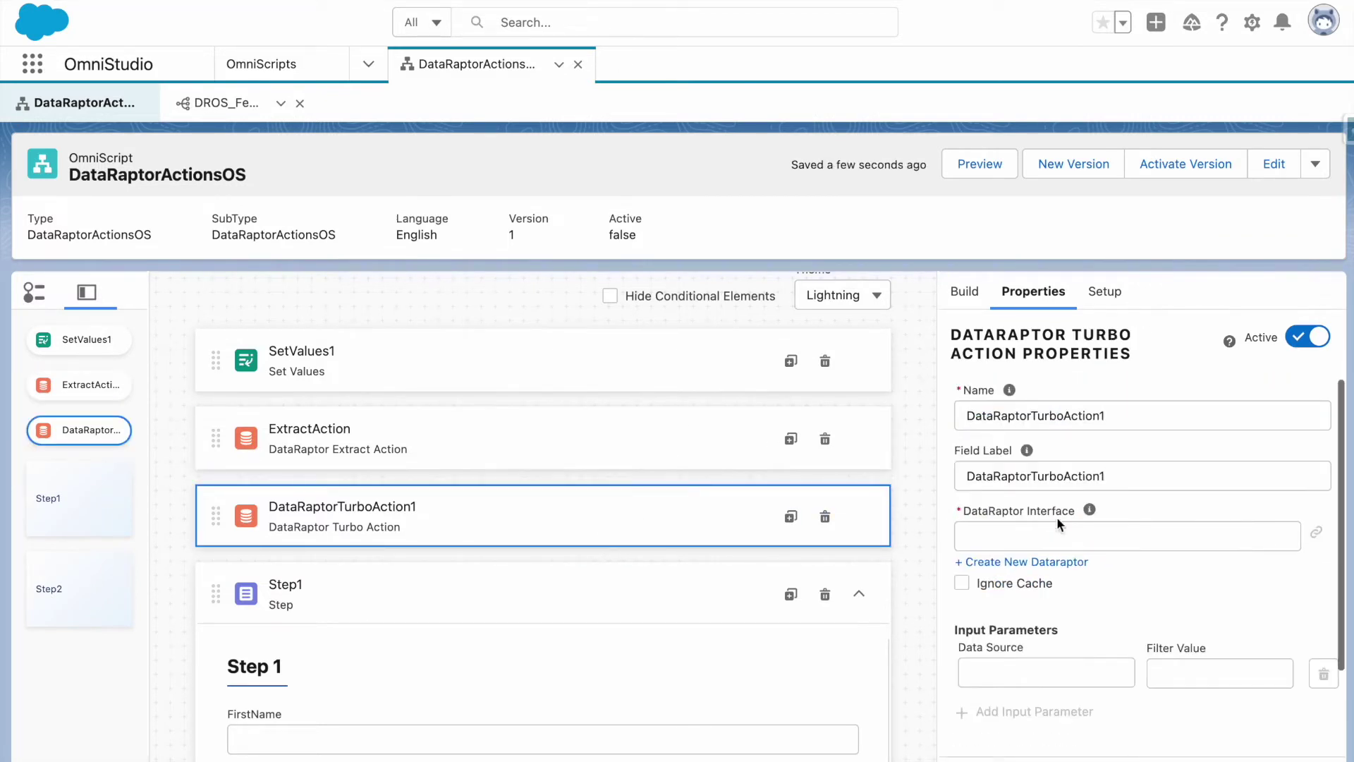
{"action": "left_click", "coordinate": [1033, 681]}
{"action": "left_click", "coordinate": [1015, 707]}
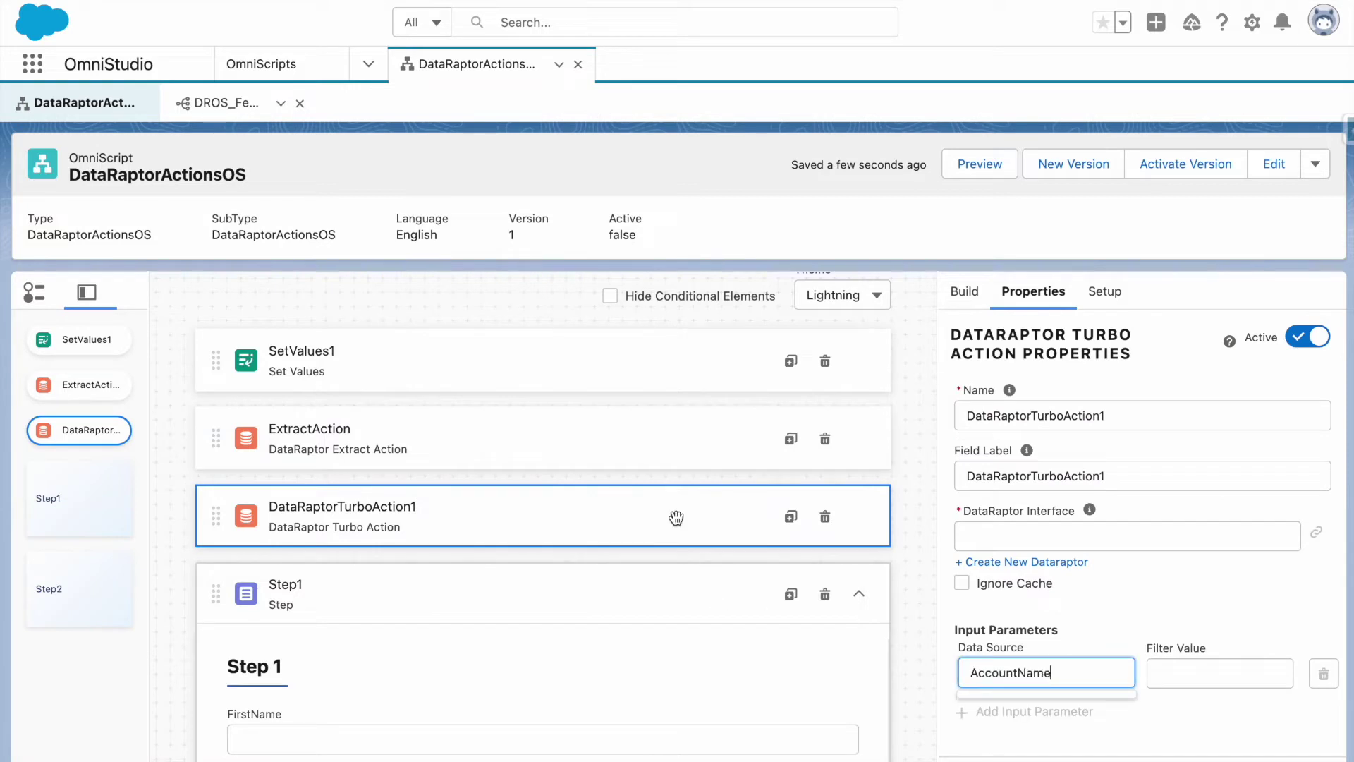
Give the turbo action's input parameter the Filter Value AccName, copied from ExtractAction.
{"action": "left_click", "coordinate": [547, 450]}
{"action": "left_click", "coordinate": [1199, 673]}
{"action": "key", "text": "ctrl+c"}
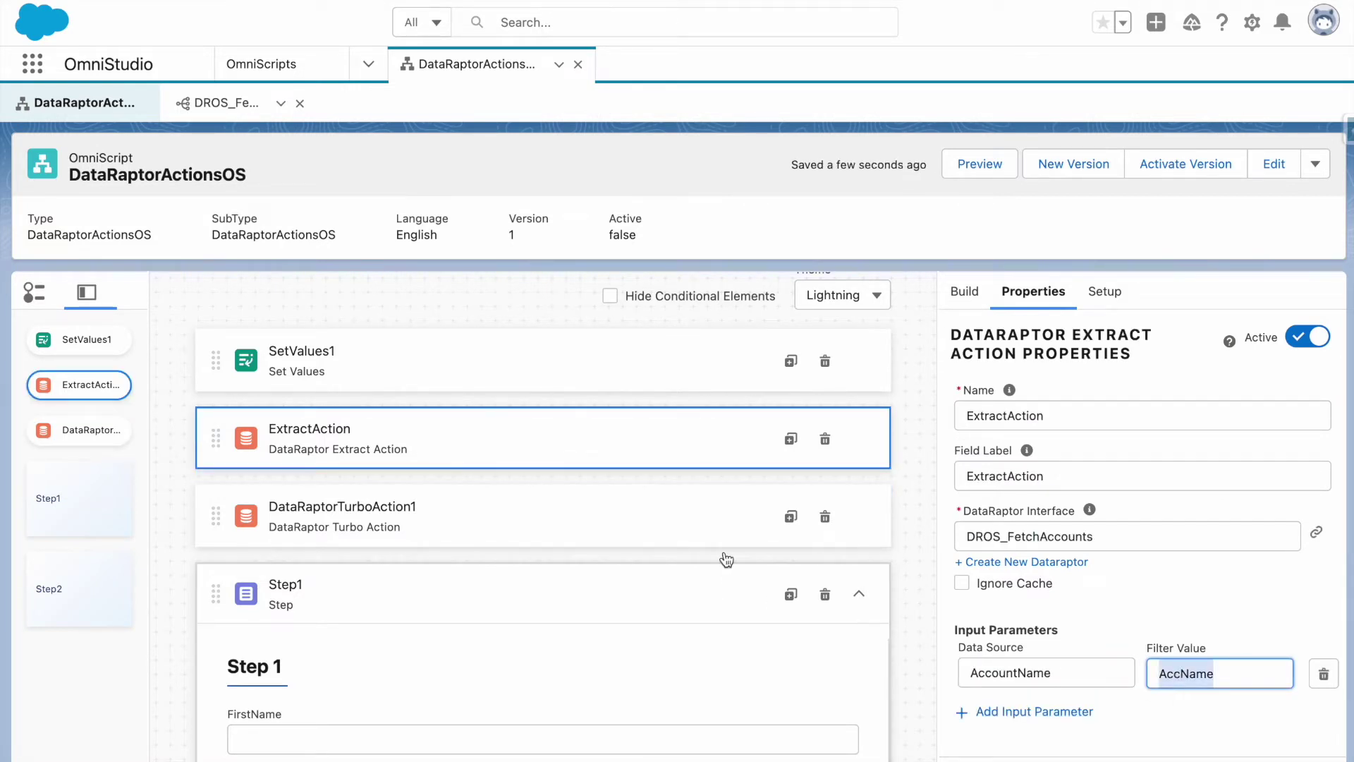
{"action": "left_click", "coordinate": [723, 536]}
{"action": "left_click", "coordinate": [1202, 680]}
{"action": "key", "text": "ctrl+v"}
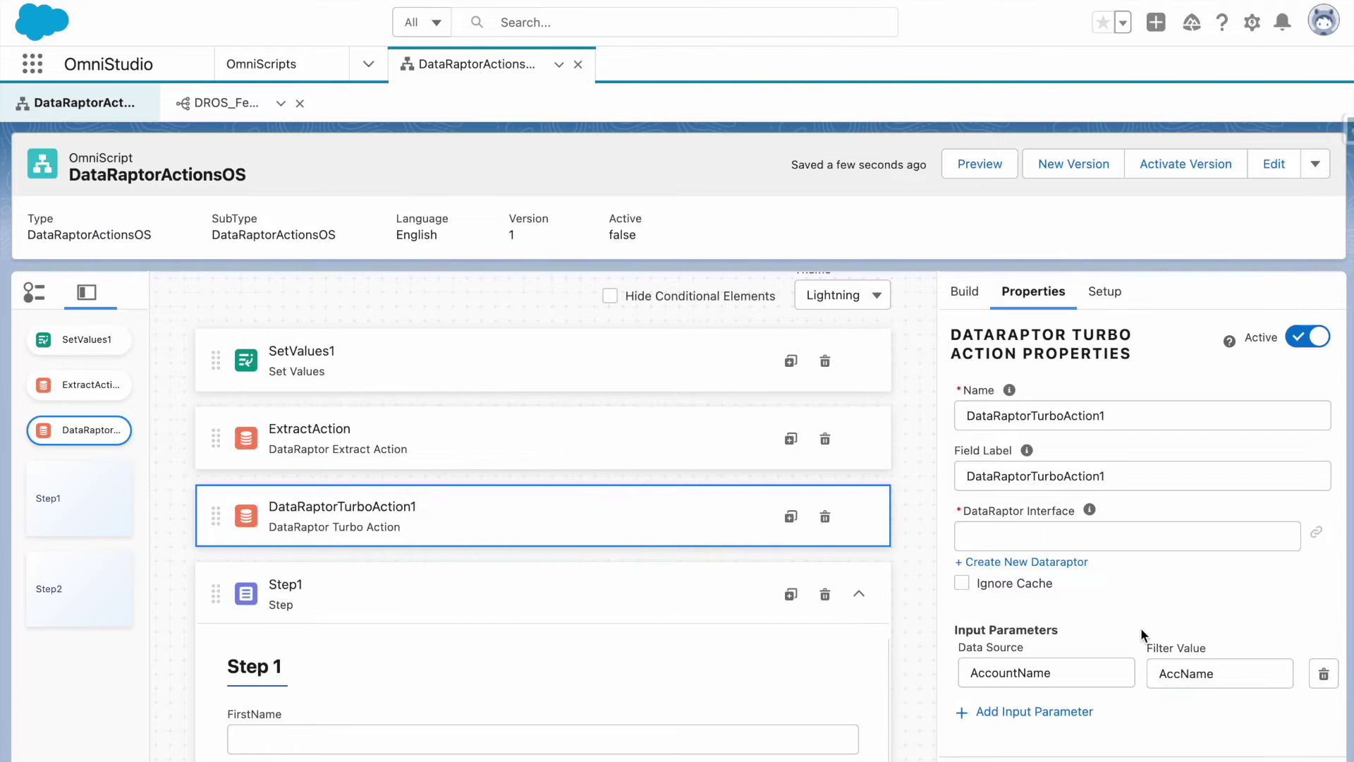
{"action": "scroll", "coordinate": [1140, 627], "scroll_direction": "down", "scroll_amount": 4}
Copy ExtractAction's Accounts:Details response path for reference in the turbo action.
{"action": "left_click", "coordinate": [666, 464]}
{"action": "scroll", "coordinate": [1040, 582], "scroll_direction": "down", "scroll_amount": 5}
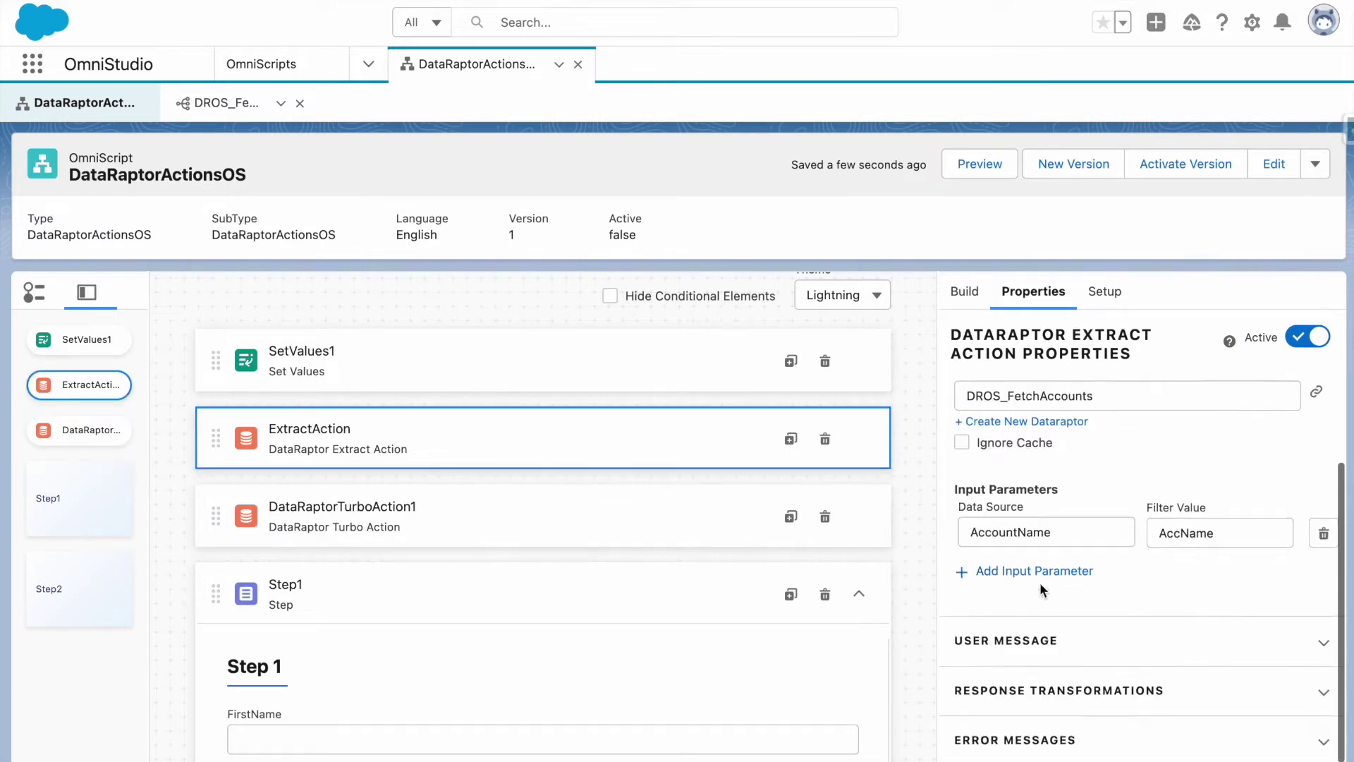
{"action": "left_click", "coordinate": [1013, 487]}
{"action": "double_click", "coordinate": [1068, 551]}
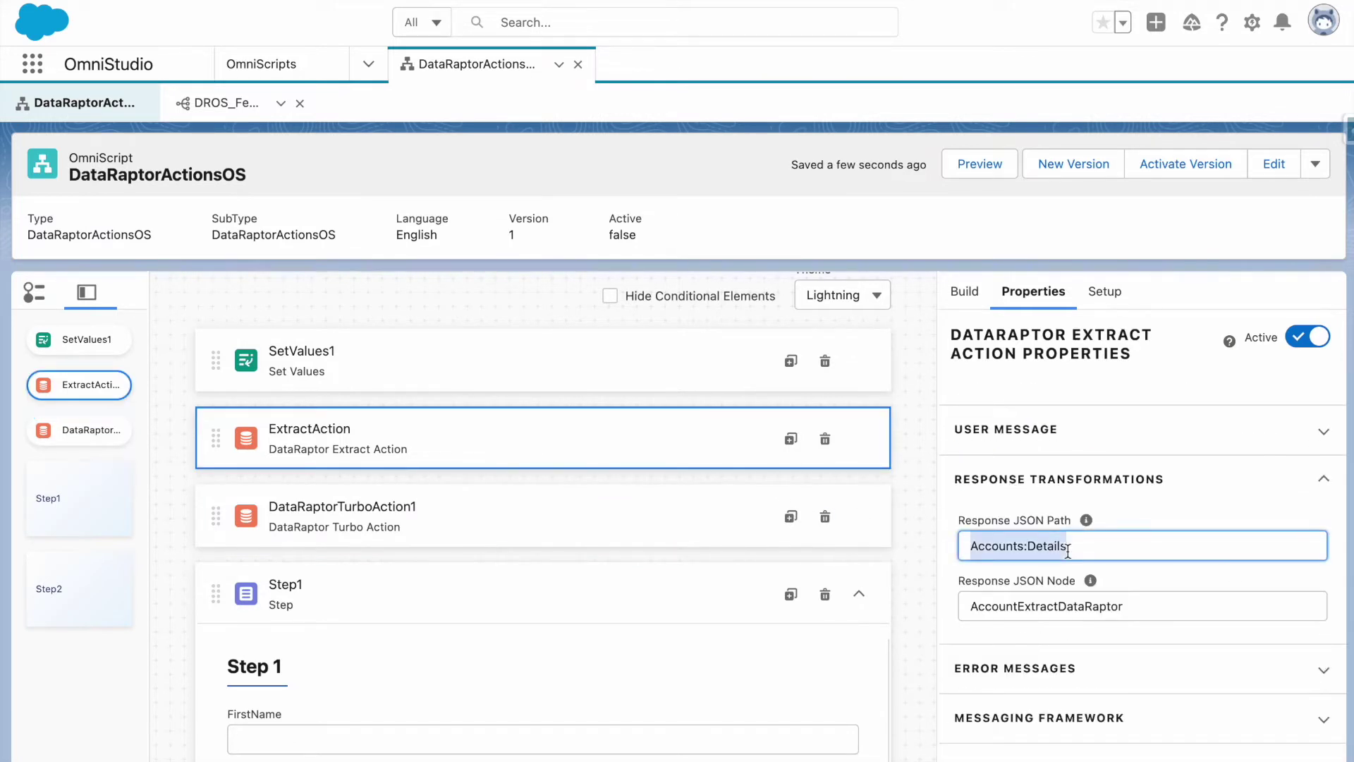
{"action": "left_click", "coordinate": [568, 523]}
{"action": "scroll", "coordinate": [1104, 621], "scroll_direction": "down", "scroll_amount": 4}
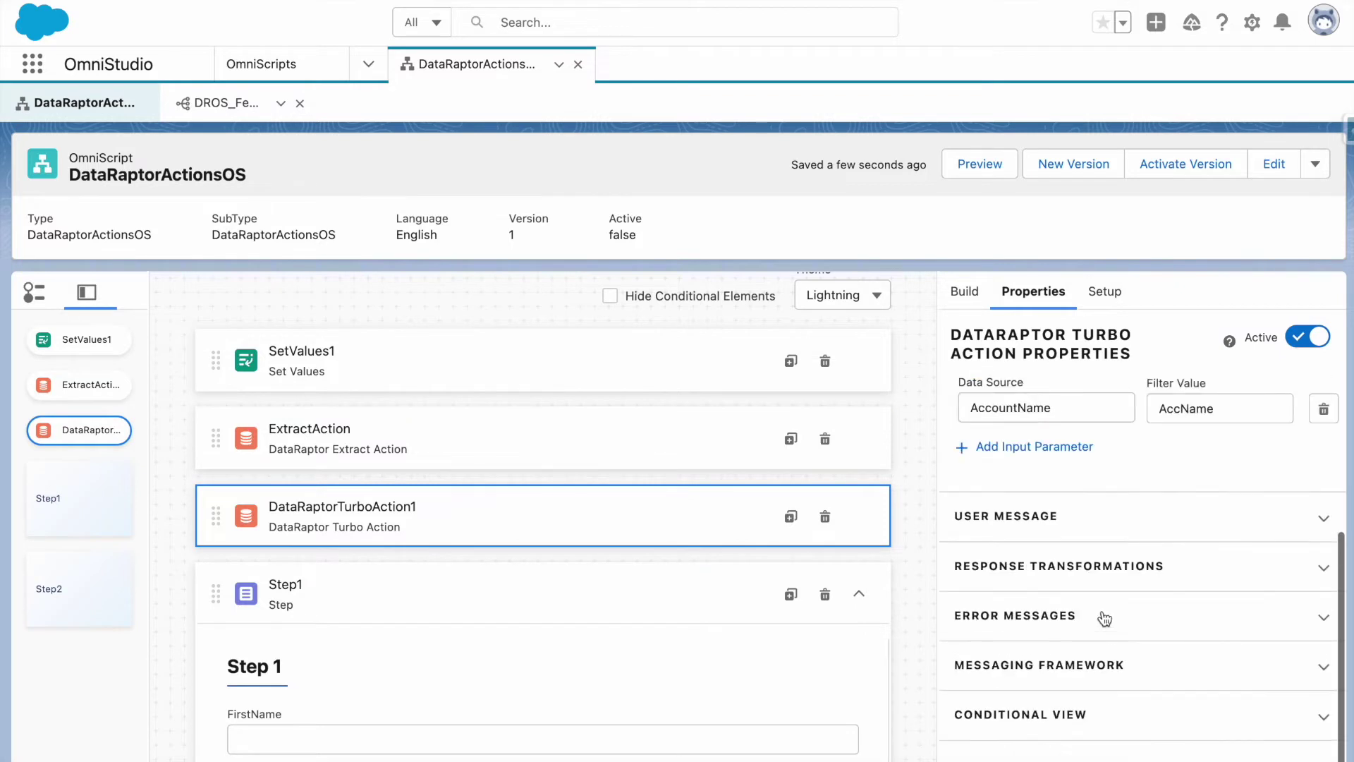
Copy the AccountExtractDataRaptor response node name from ExtractAction.
{"action": "left_click", "coordinate": [1069, 567]}
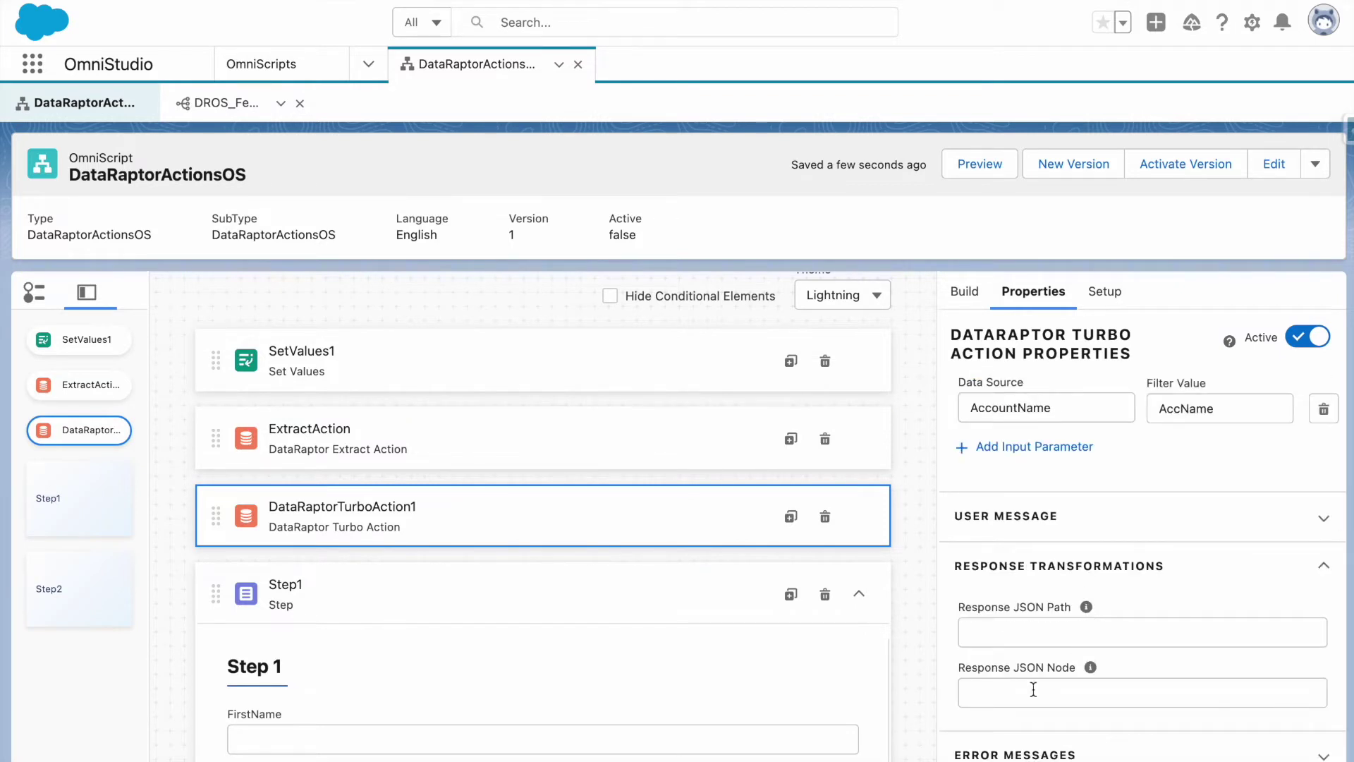
{"action": "scroll", "coordinate": [1033, 689], "scroll_direction": "down", "scroll_amount": 1}
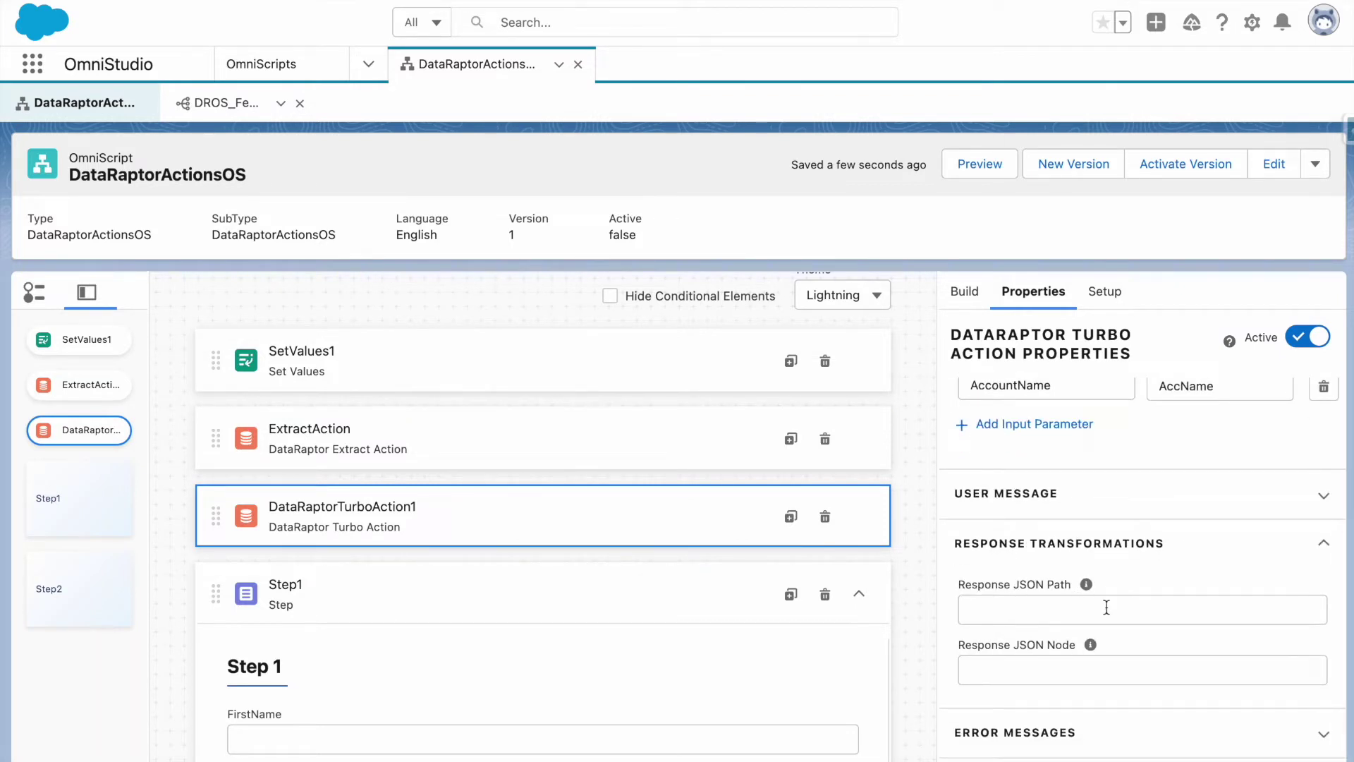
{"action": "left_click", "coordinate": [1028, 665]}
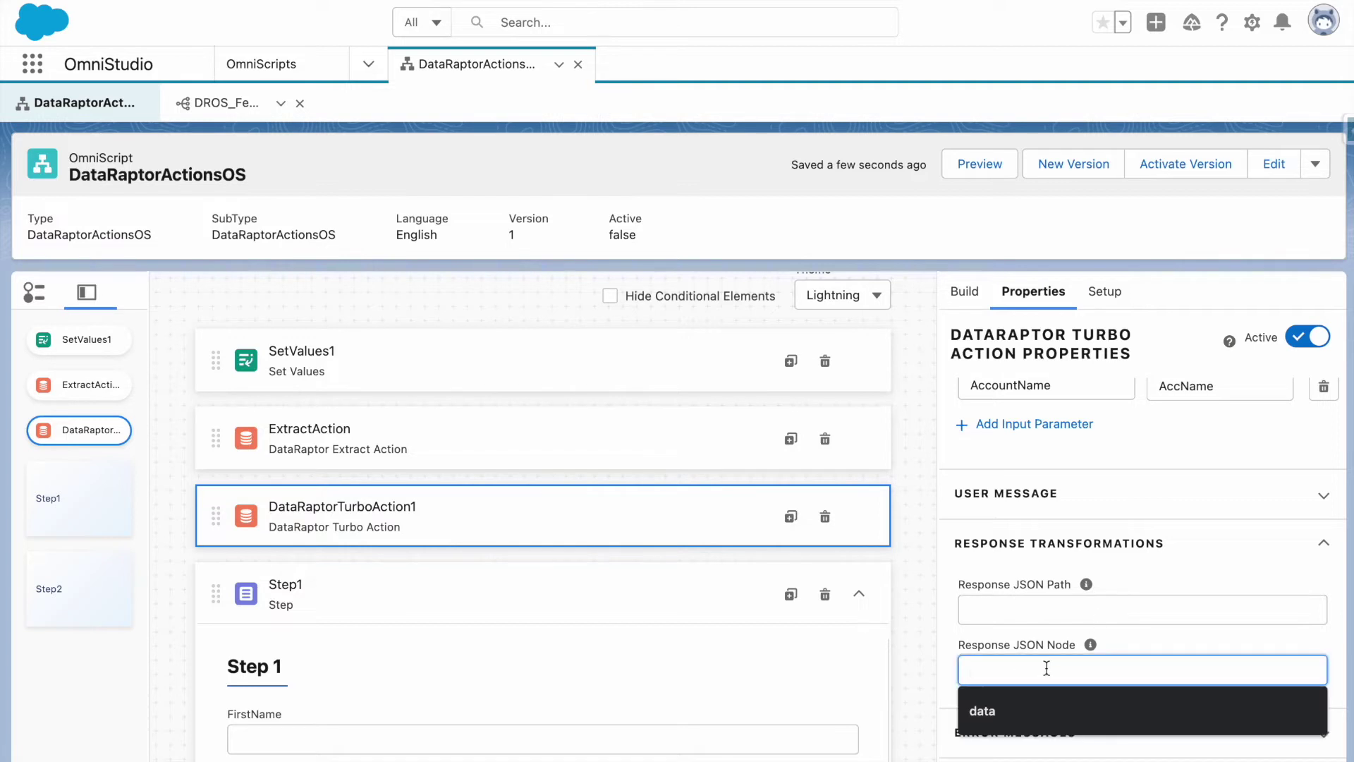
{"action": "left_click", "coordinate": [532, 451]}
{"action": "scroll", "coordinate": [1040, 655], "scroll_direction": "down", "scroll_amount": 5}
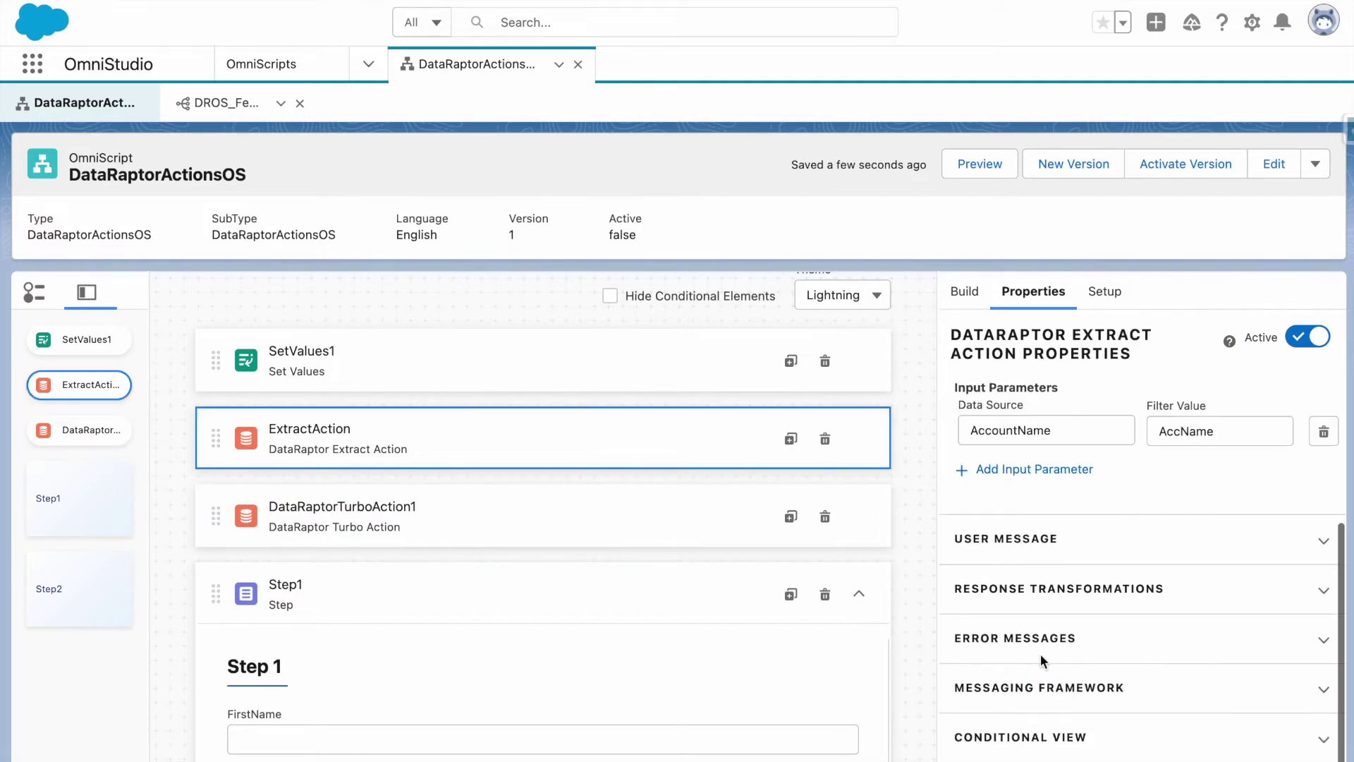
{"action": "left_click", "coordinate": [1034, 595]}
{"action": "left_click", "coordinate": [1047, 648]}
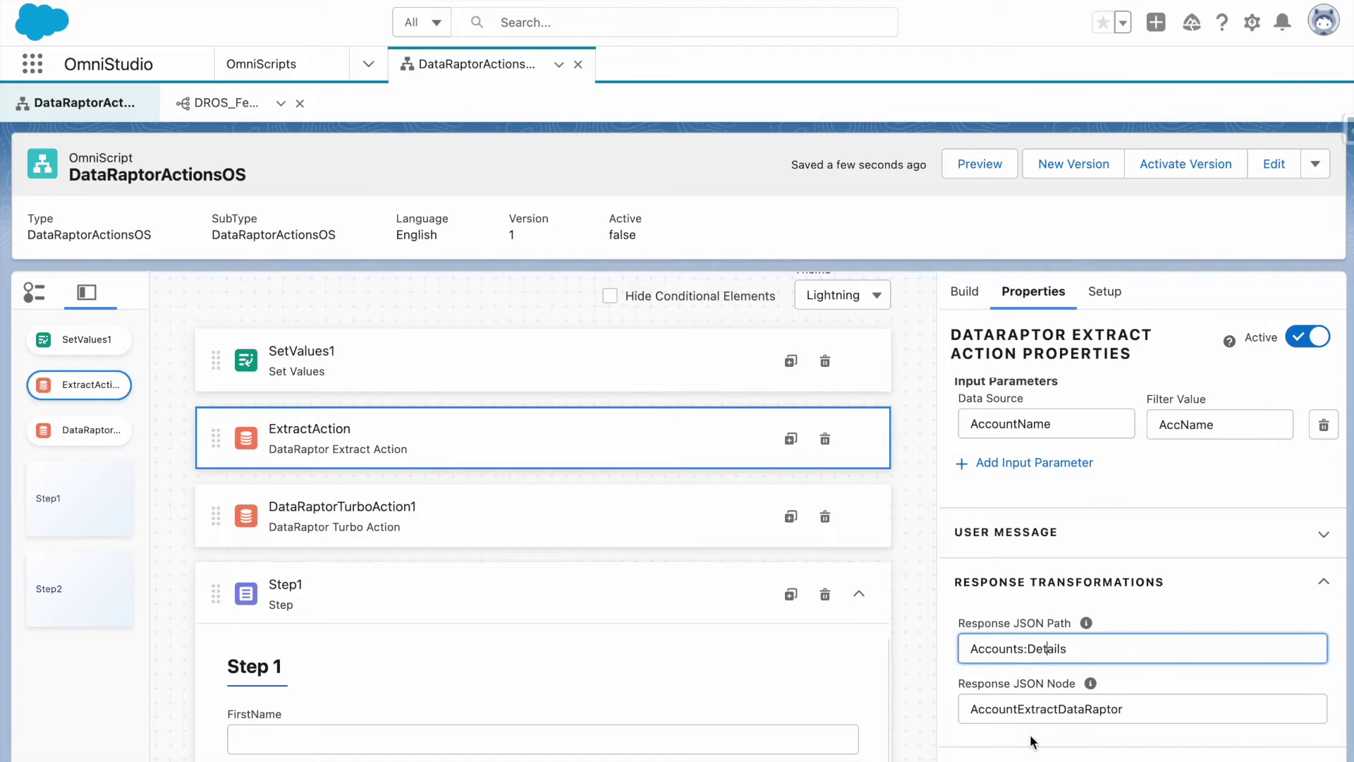
{"action": "key", "text": "Tab"}
{"action": "key", "text": "ctrl+c"}
Paste it into the turbo action's Response JSON Node and change it to AccountTurboDataRaptor.
{"action": "left_click", "coordinate": [557, 542]}
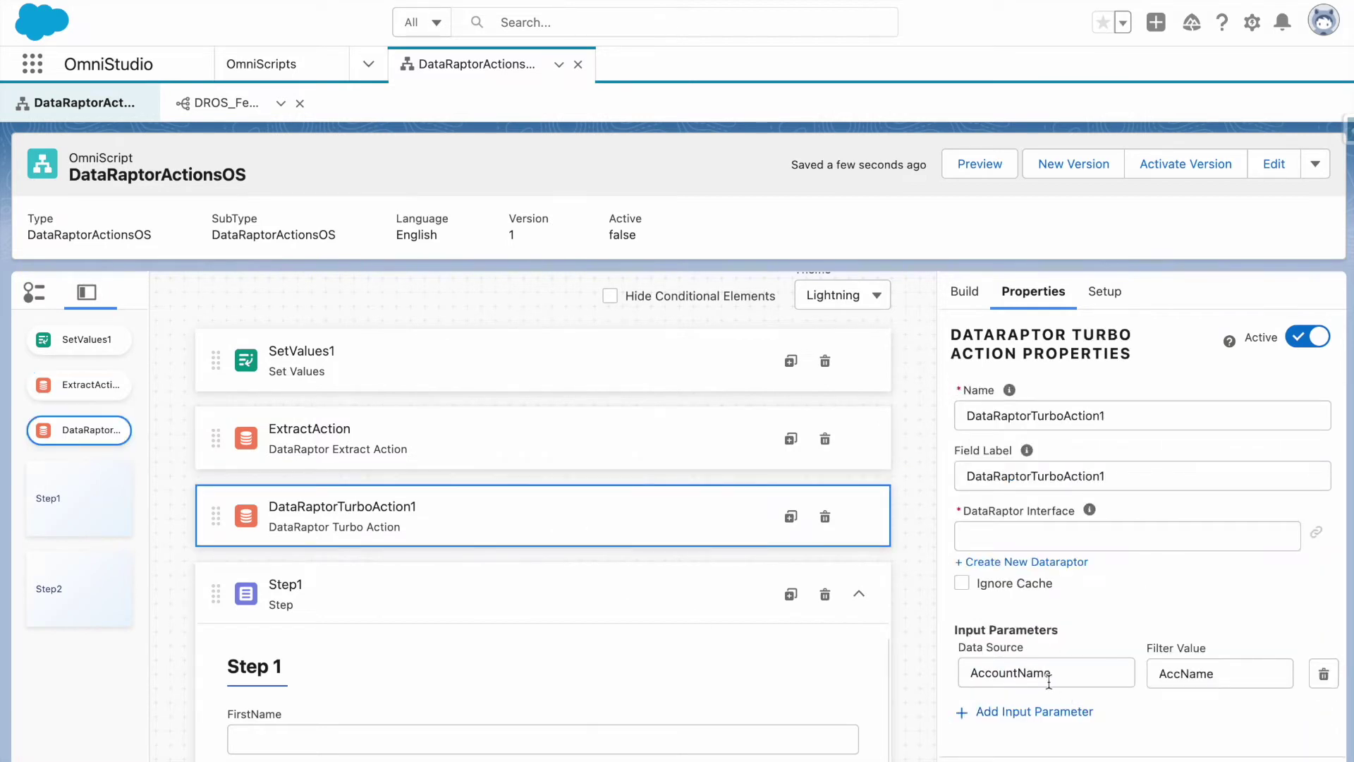
{"action": "scroll", "coordinate": [1055, 715], "scroll_direction": "down", "scroll_amount": 5}
{"action": "left_click", "coordinate": [1026, 557]}
{"action": "left_click", "coordinate": [1007, 682]}
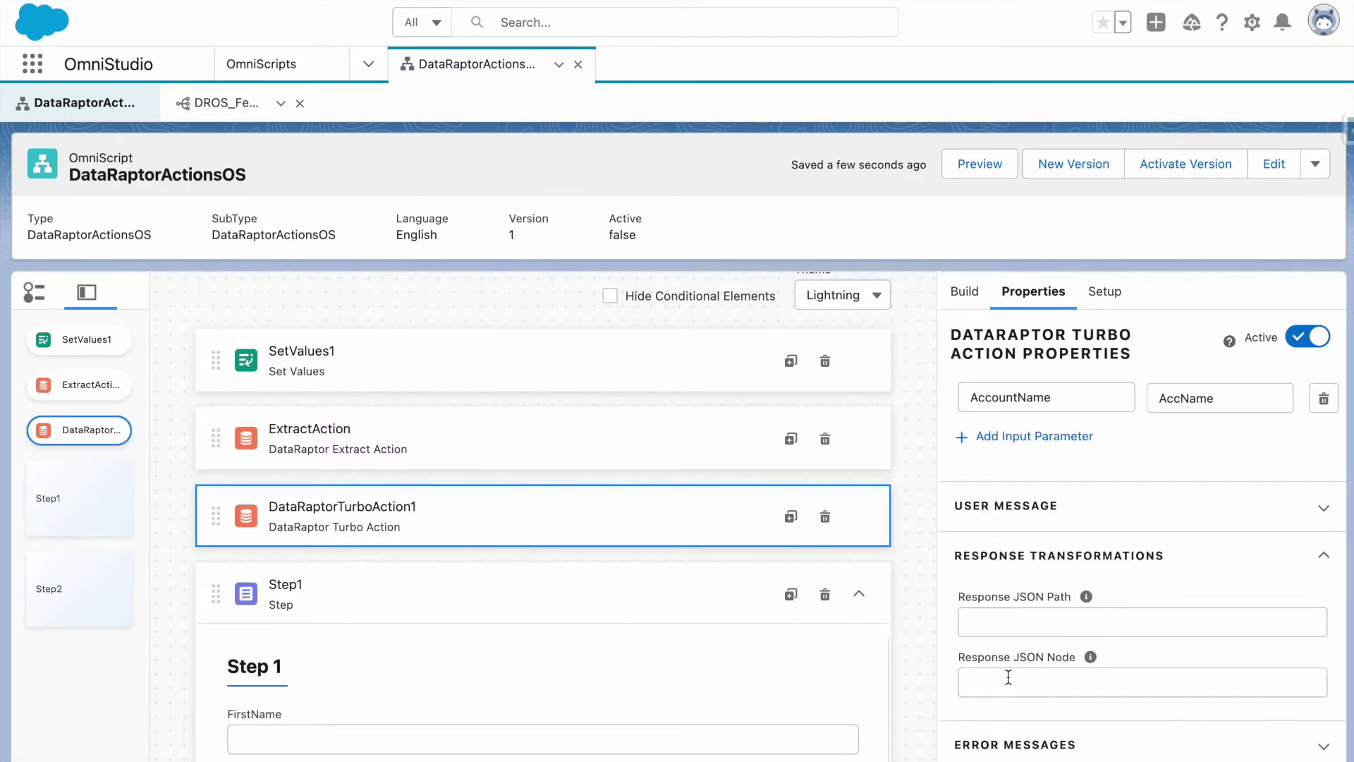
{"action": "key", "text": "ctrl+v"}
{"action": "left_click_drag", "start_coordinate": [1057, 686], "coordinate": [1016, 688]}
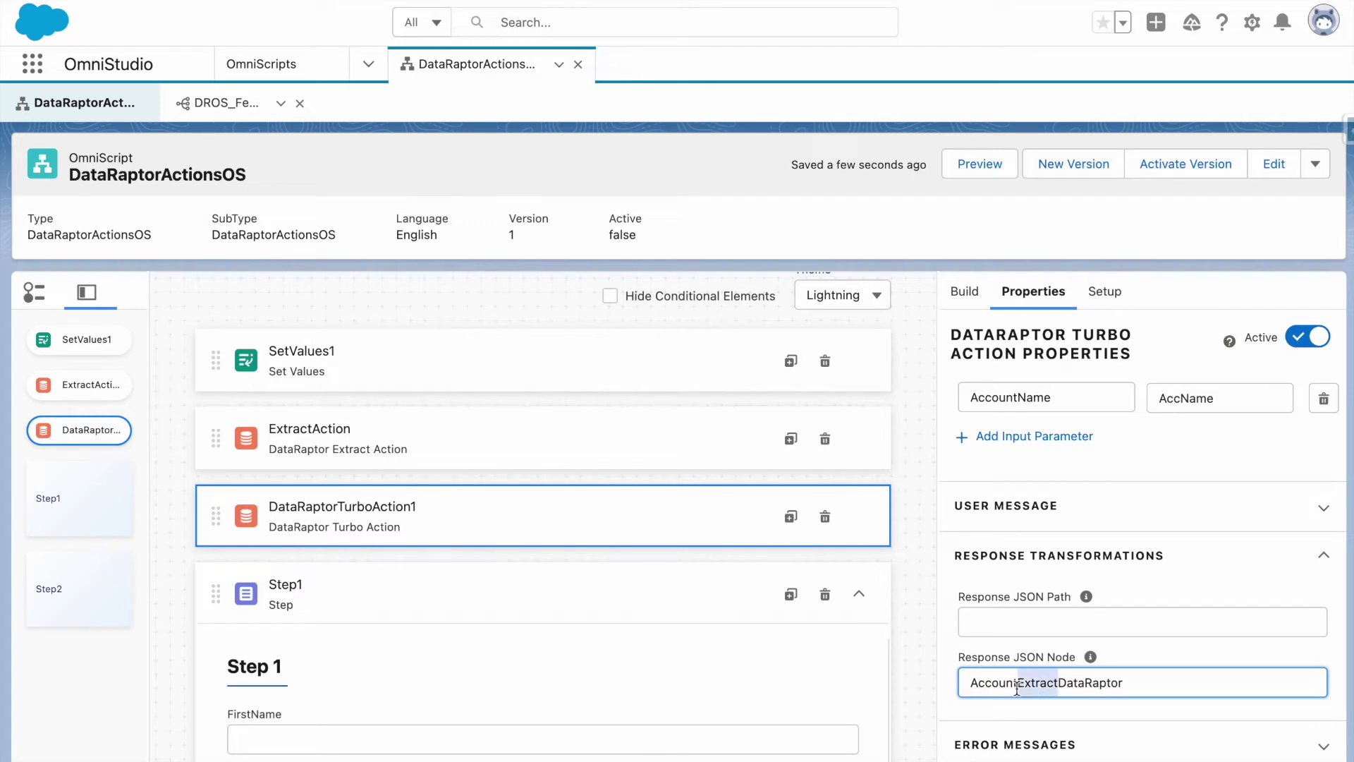
{"action": "type", "text": "Turbo"}
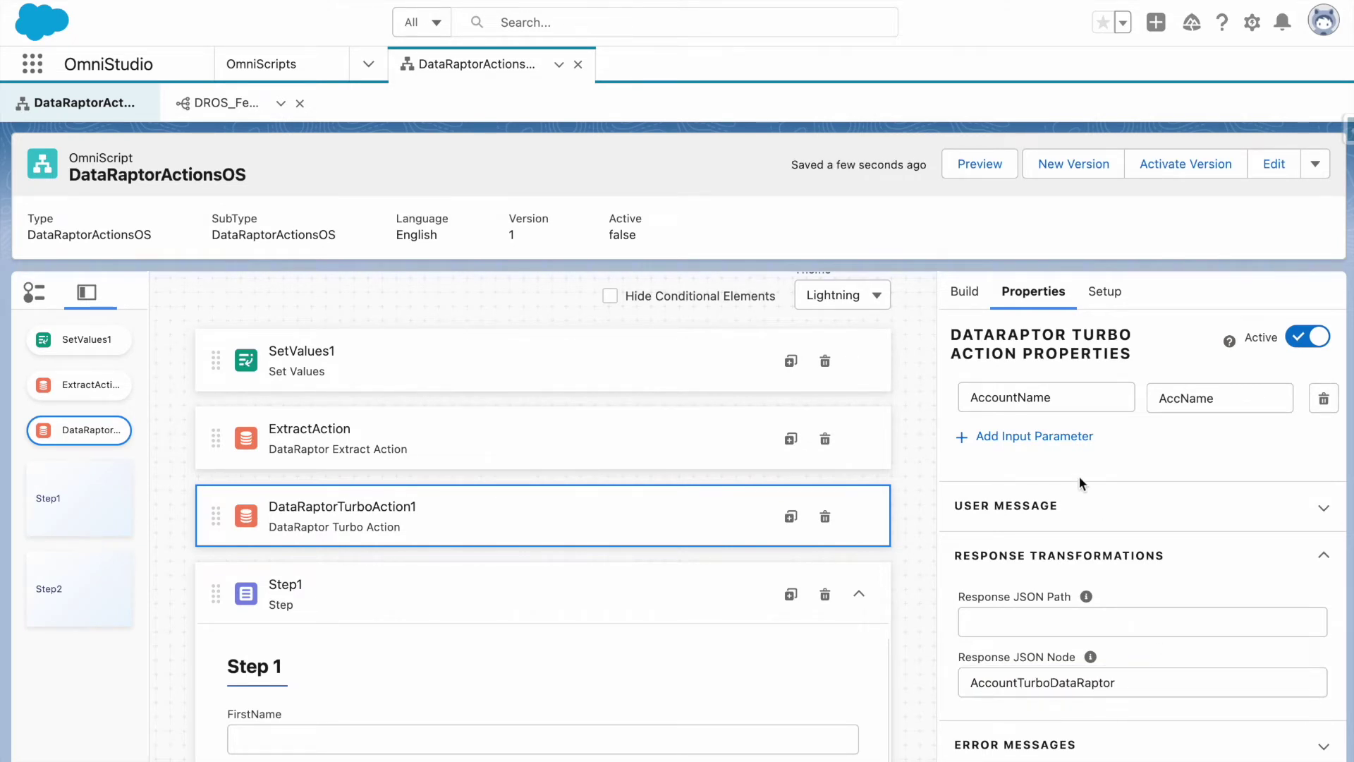
{"action": "scroll", "coordinate": [1079, 476], "scroll_direction": "up", "scroll_amount": 4}
Create a new DataRaptor for the turbo action named AccountTurboDR, adapted from the old name.
{"action": "left_click", "coordinate": [1060, 560]}
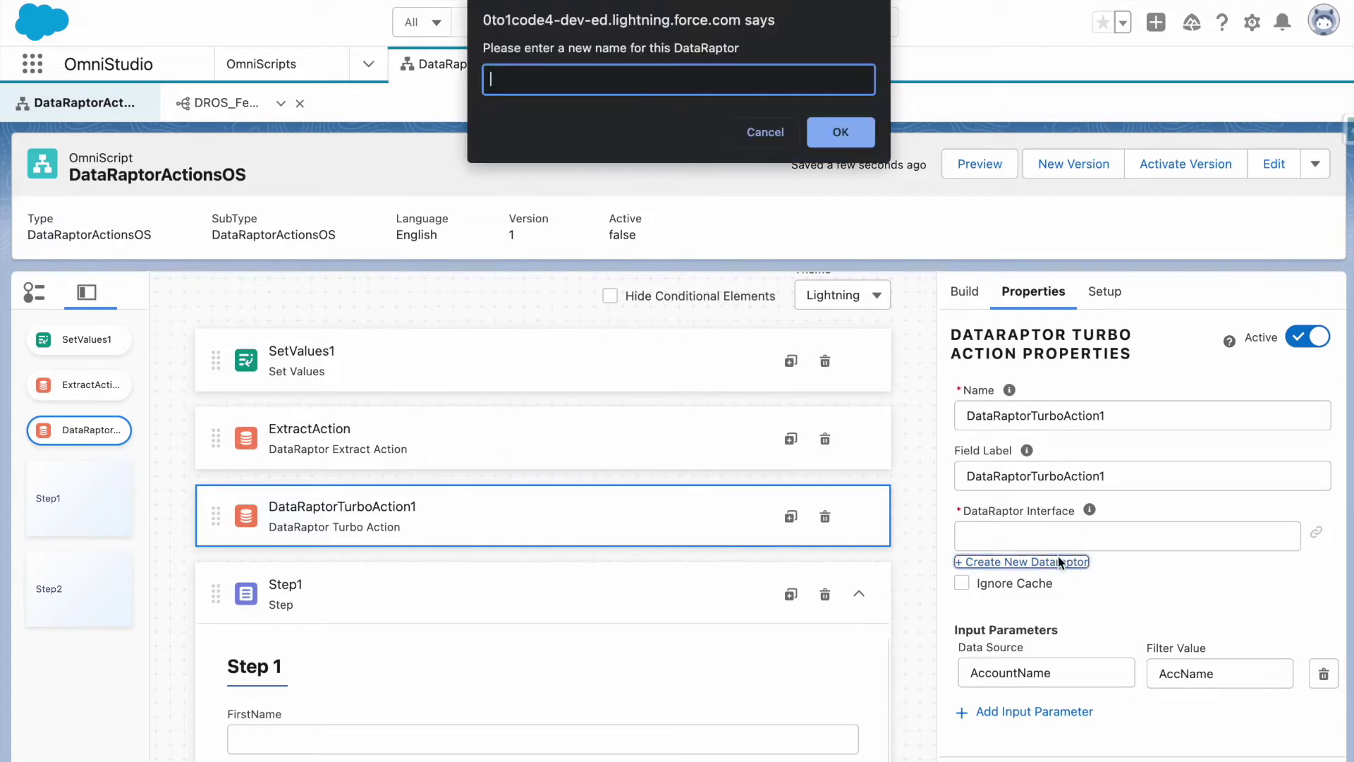
{"action": "key", "text": "super+v"}
{"action": "left_click_drag", "start_coordinate": [534, 79], "coordinate": [577, 76]}
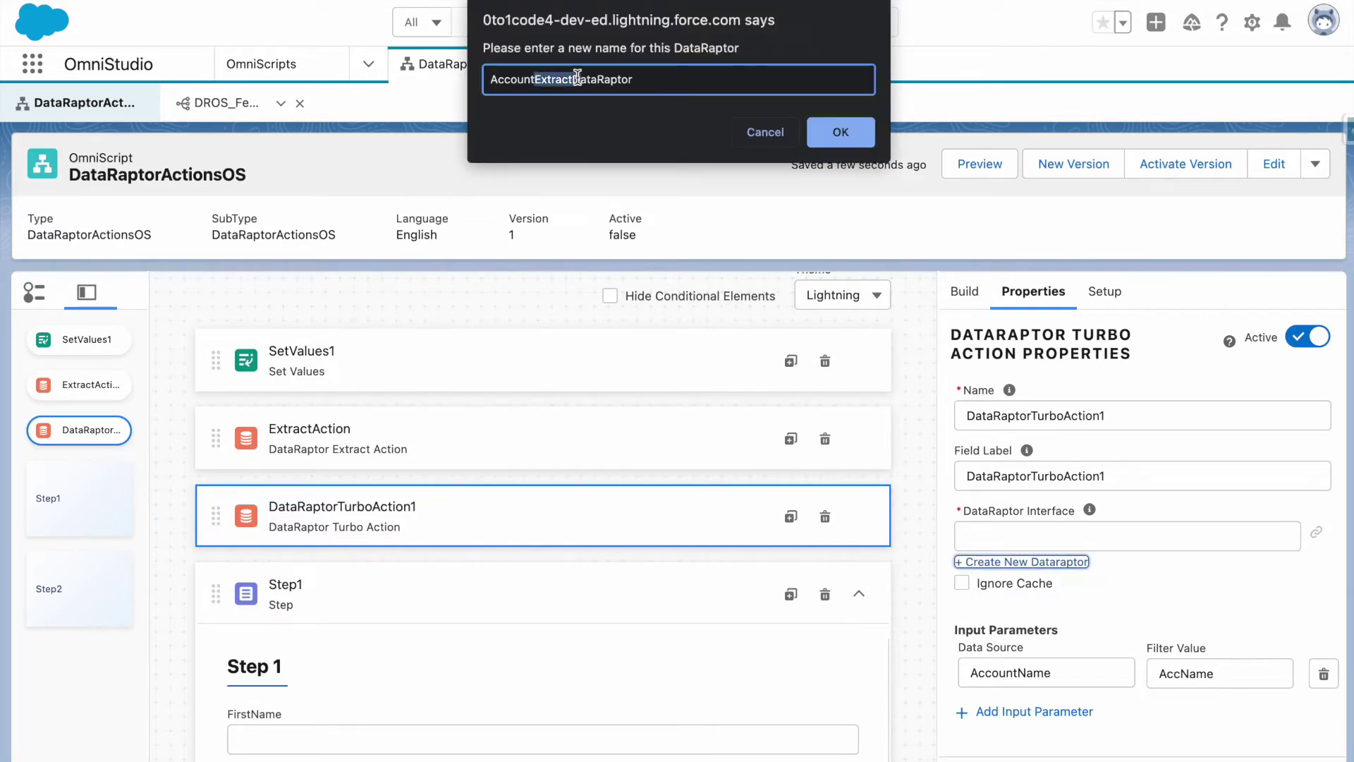
{"action": "type", "text": "Turbo"}
{"action": "key", "text": "super+shift+Right"}
{"action": "type", "text": "DR"}
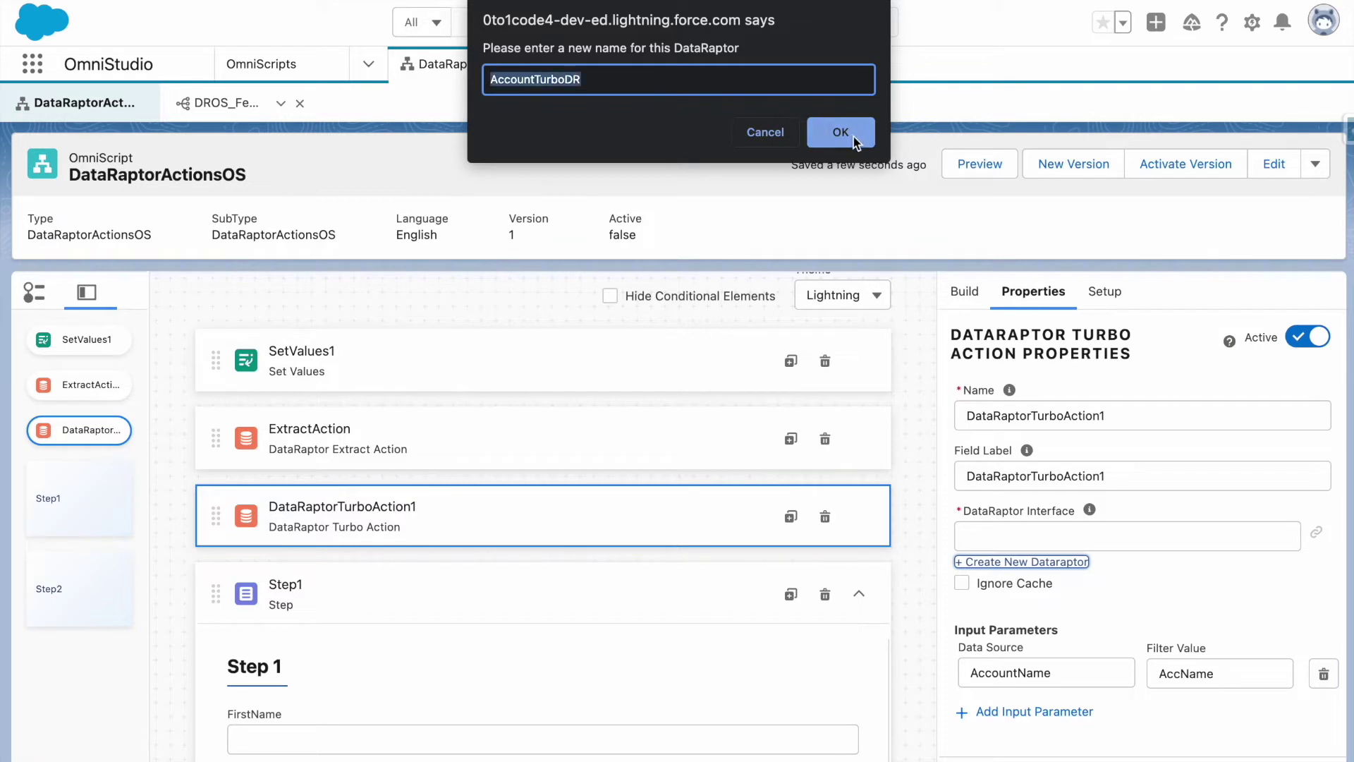
{"action": "left_click", "coordinate": [852, 137]}
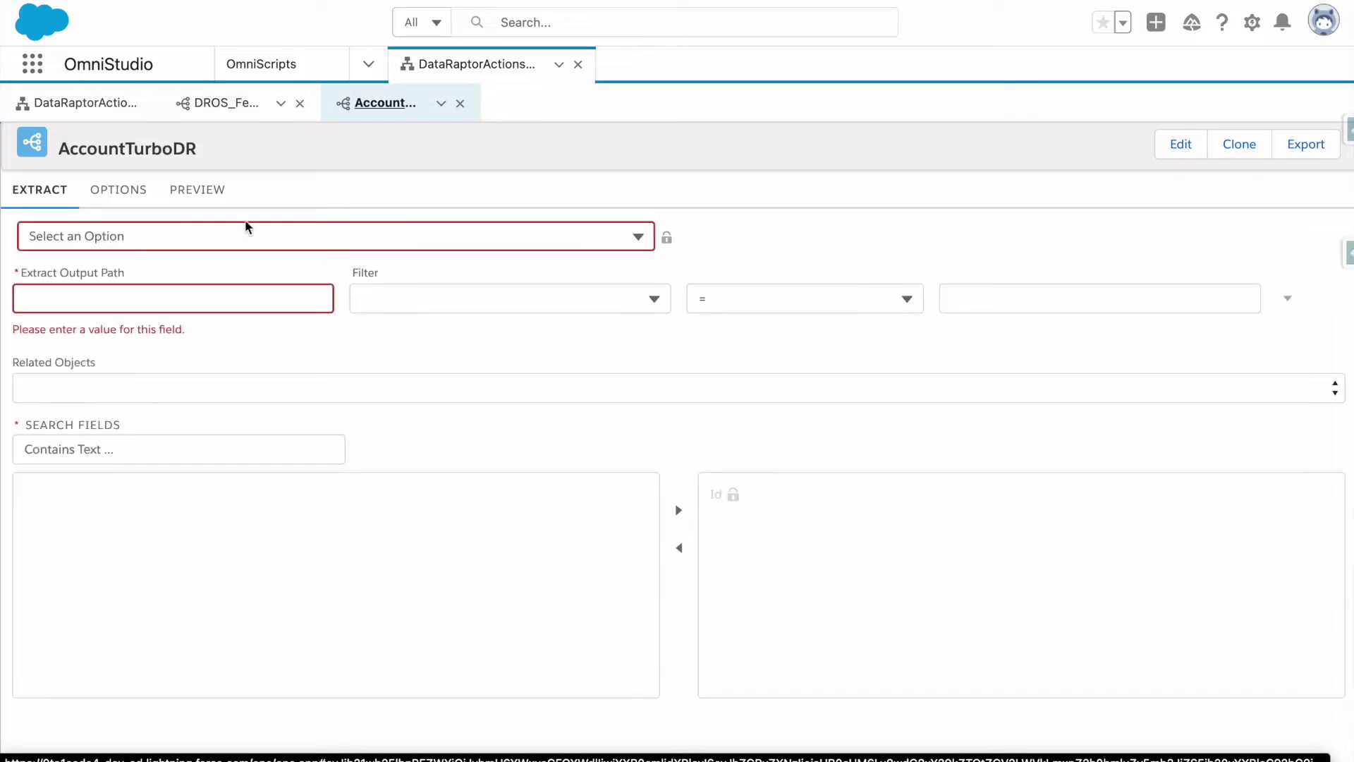
Make AccountTurboDR extract Account into Accounts:Details, filtering on Name with the LIKE operator.
{"action": "left_click", "coordinate": [181, 236]}
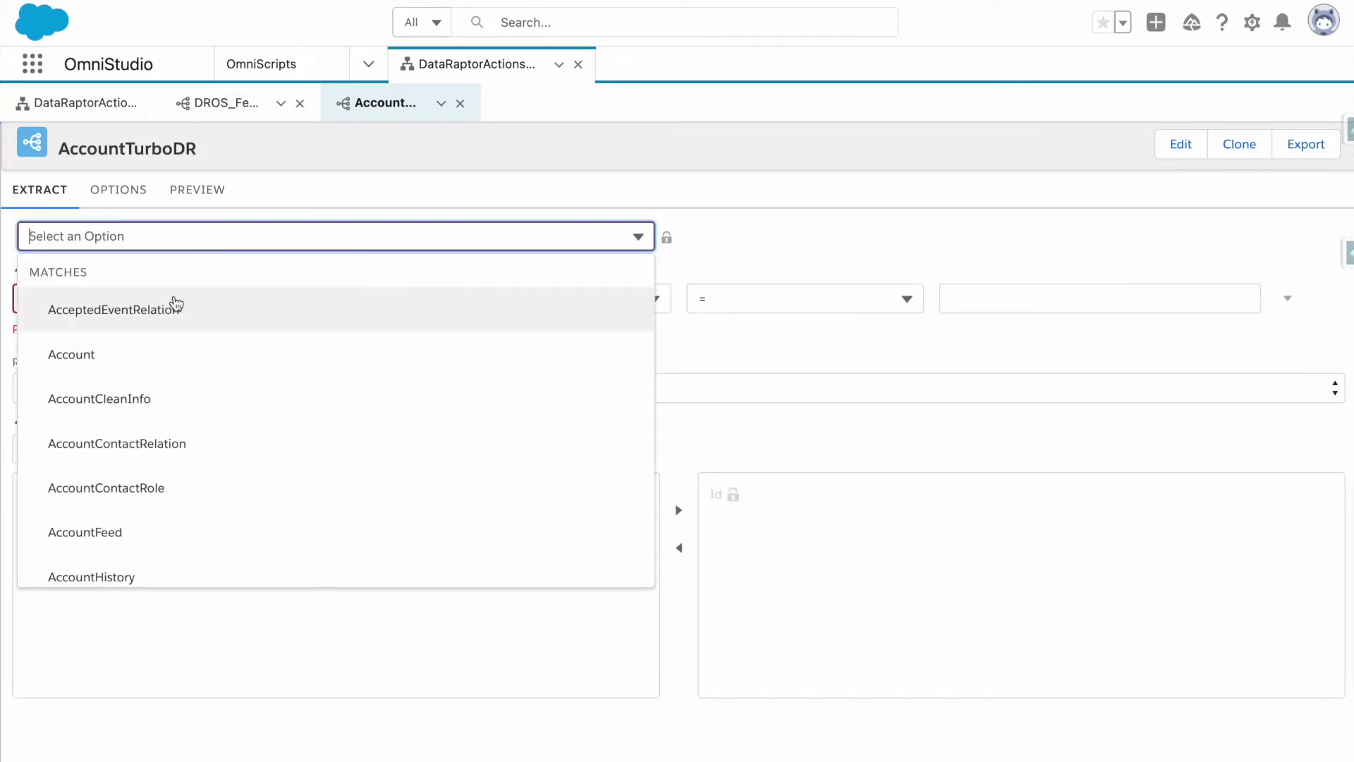
{"action": "left_click", "coordinate": [166, 353]}
{"action": "left_click", "coordinate": [176, 297]}
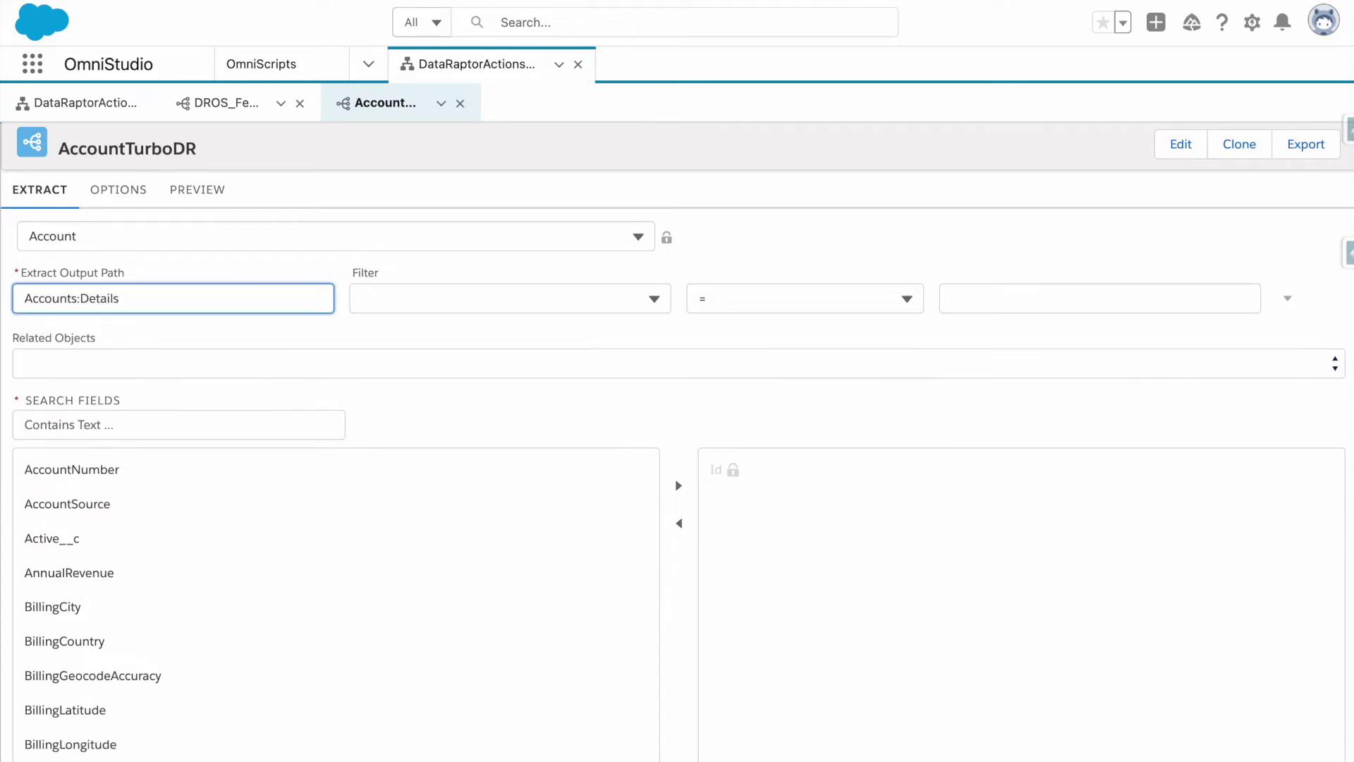
{"action": "left_click", "coordinate": [419, 311]}
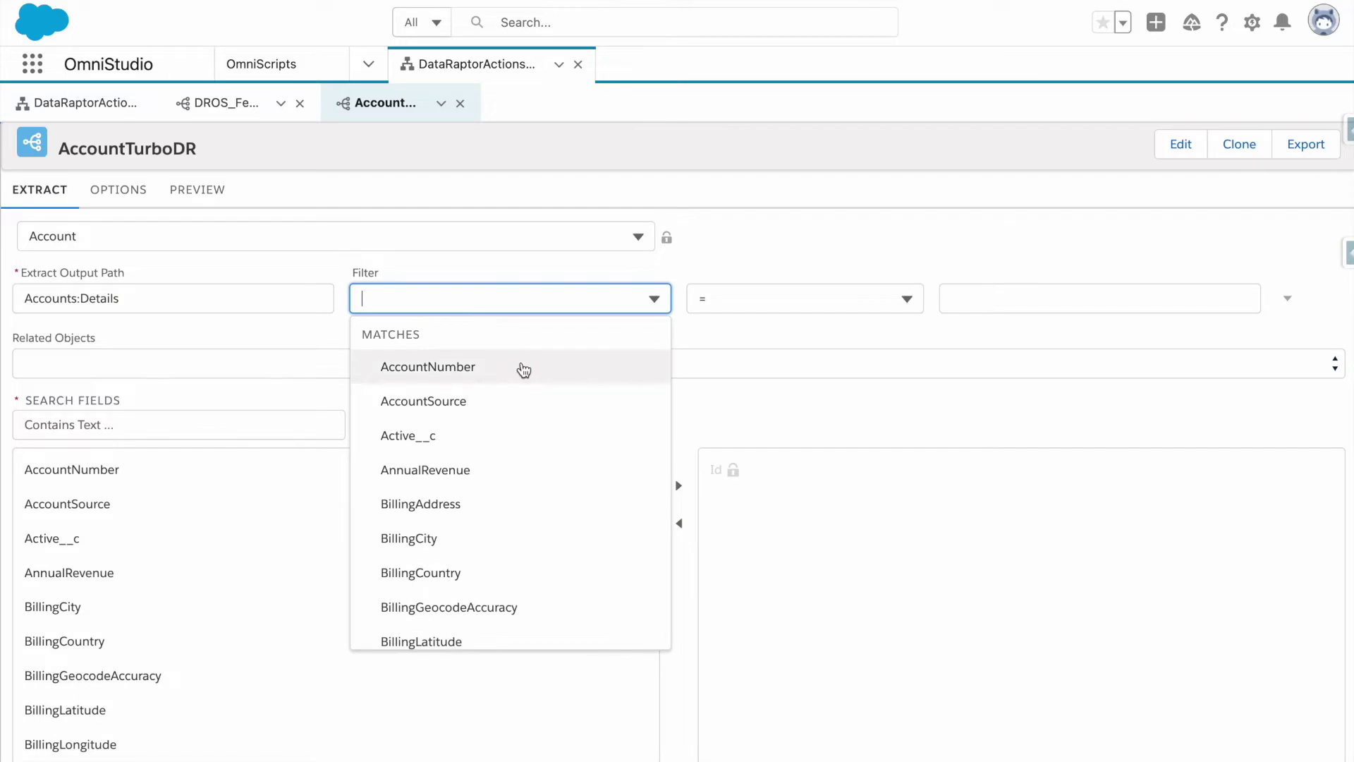
{"action": "type", "text": "name"}
{"action": "left_click", "coordinate": [532, 401]}
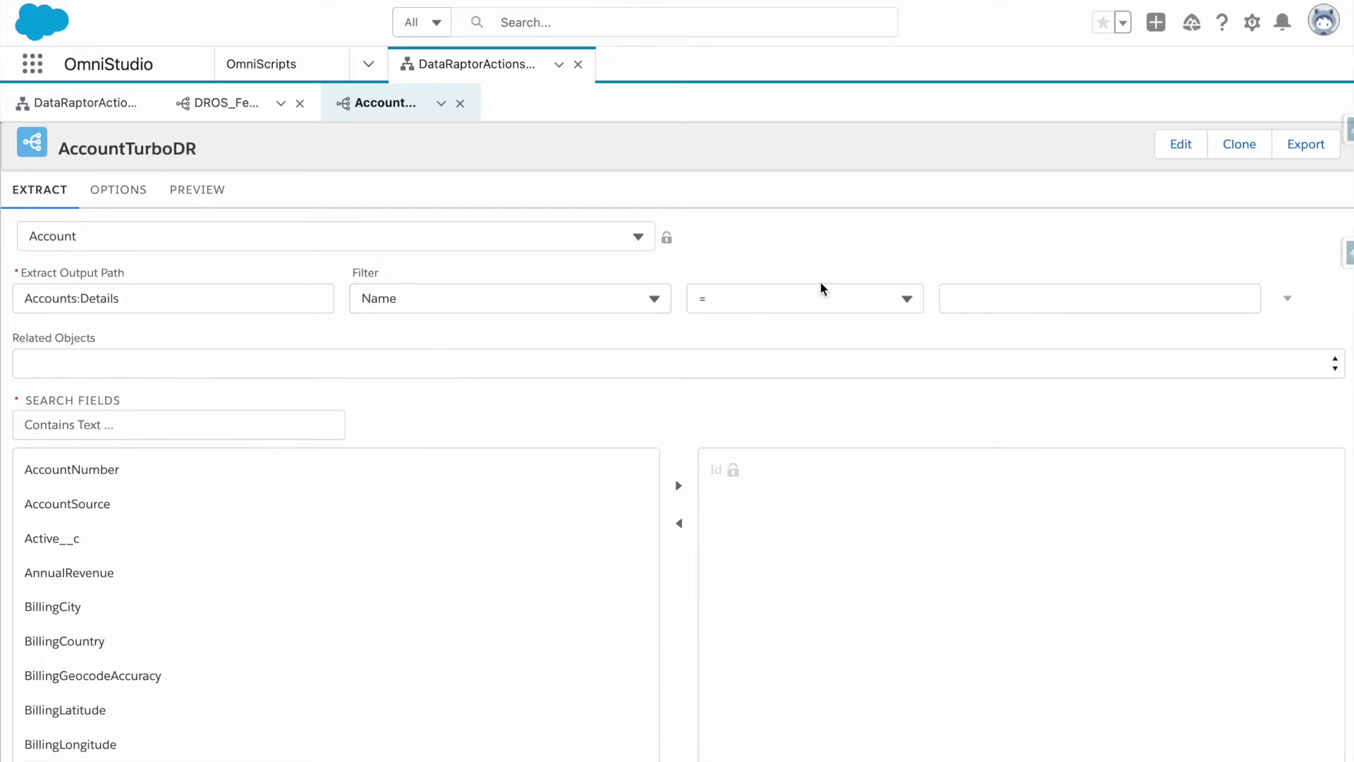
{"action": "left_click", "coordinate": [821, 288]}
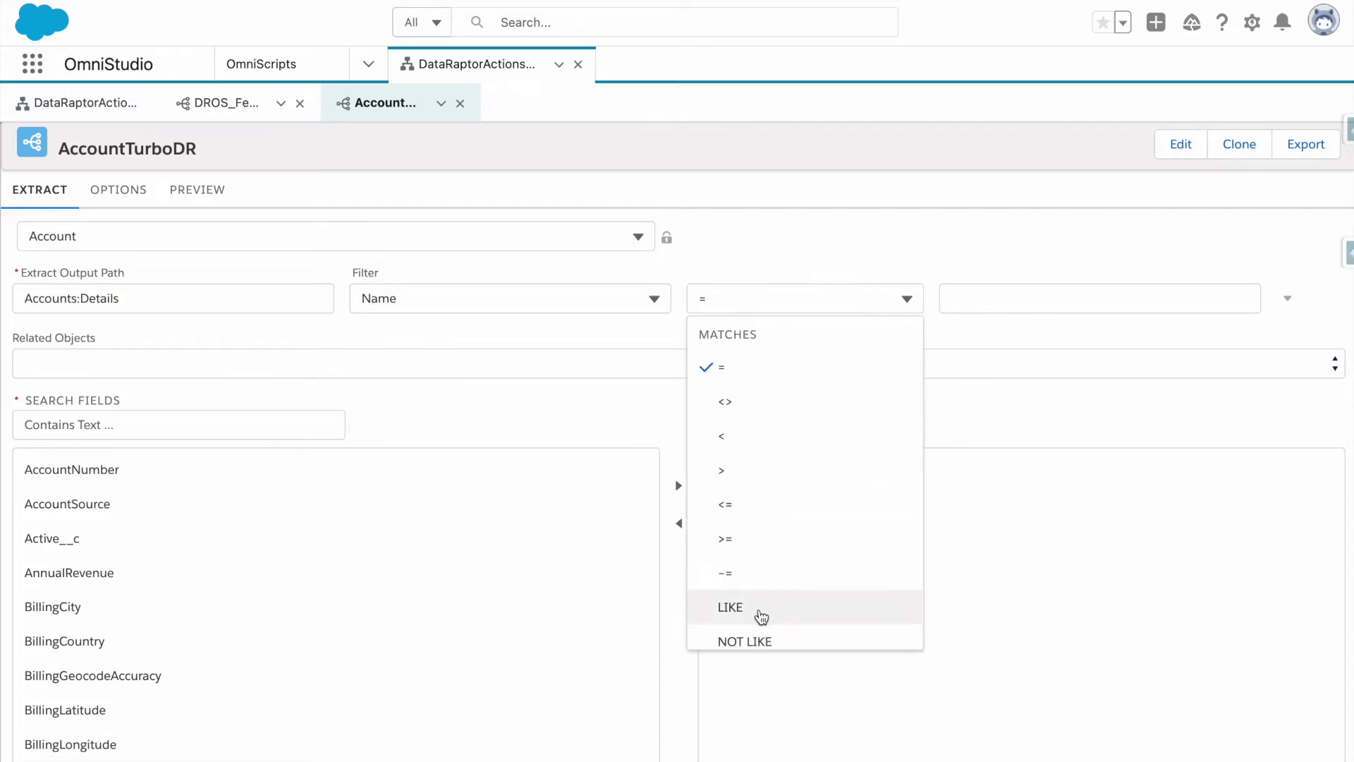
{"action": "left_click", "coordinate": [761, 617]}
Copy AccName from the OmniScript and enter it as the filter value.
{"action": "left_click", "coordinate": [141, 114]}
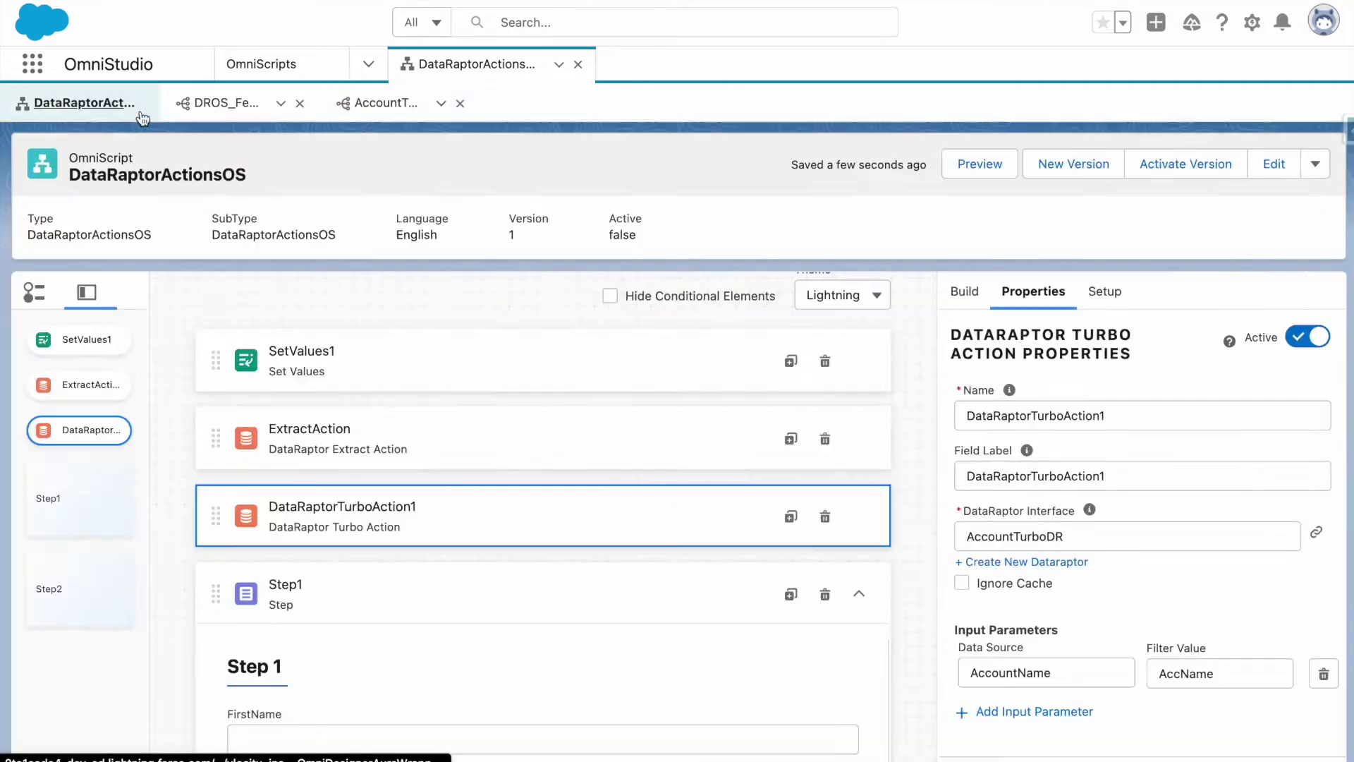
{"action": "scroll", "coordinate": [1069, 659], "scroll_direction": "down", "scroll_amount": 1}
{"action": "double_click", "coordinate": [1192, 607]}
{"action": "key", "text": "ctrl+c"}
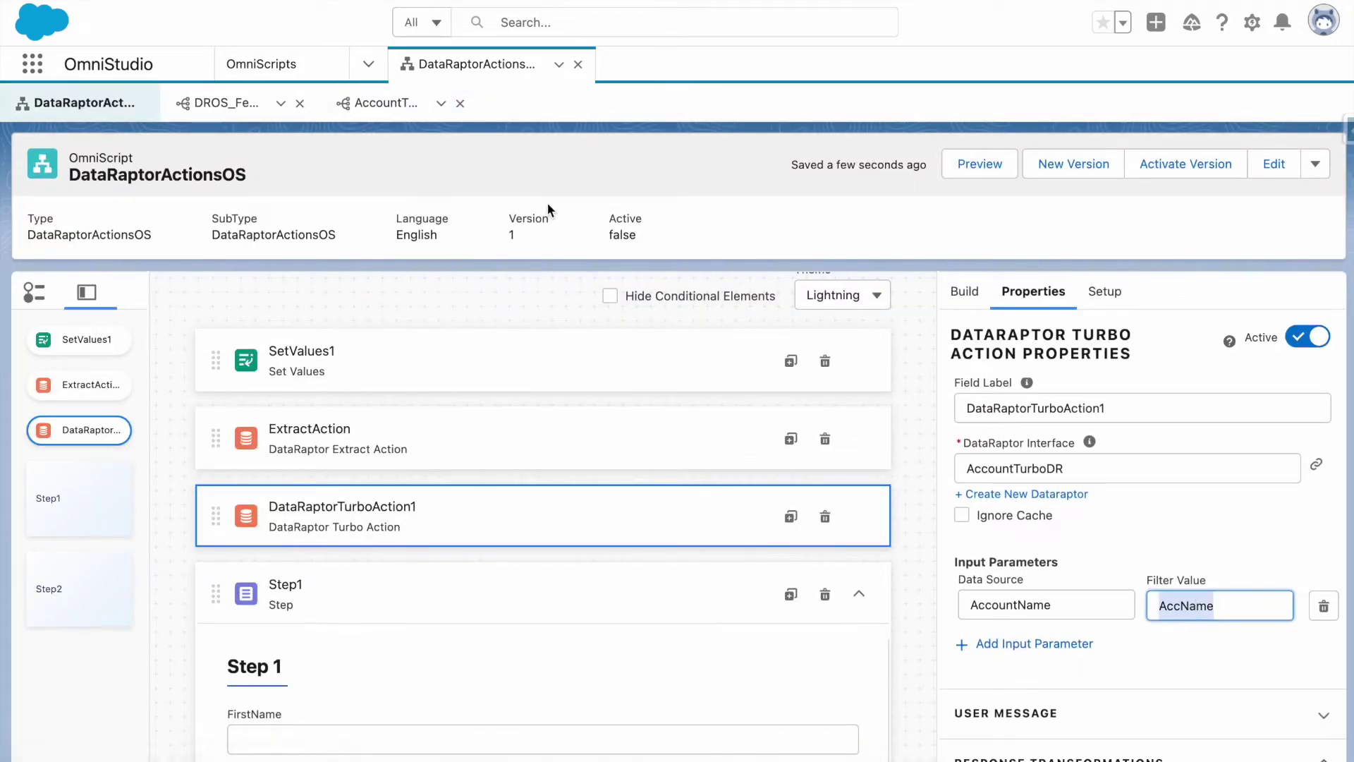
{"action": "left_click", "coordinate": [381, 103]}
{"action": "left_click", "coordinate": [1023, 369]}
{"action": "key", "text": "ctrl+v"}
{"action": "left_click", "coordinate": [975, 291]}
Add AccountNumber, BillingCity and Name to AccountTurboDR's returned fields, then go back to DataRaptorActionsOS.
{"action": "scroll", "coordinate": [536, 501], "scroll_direction": "down", "scroll_amount": 2}
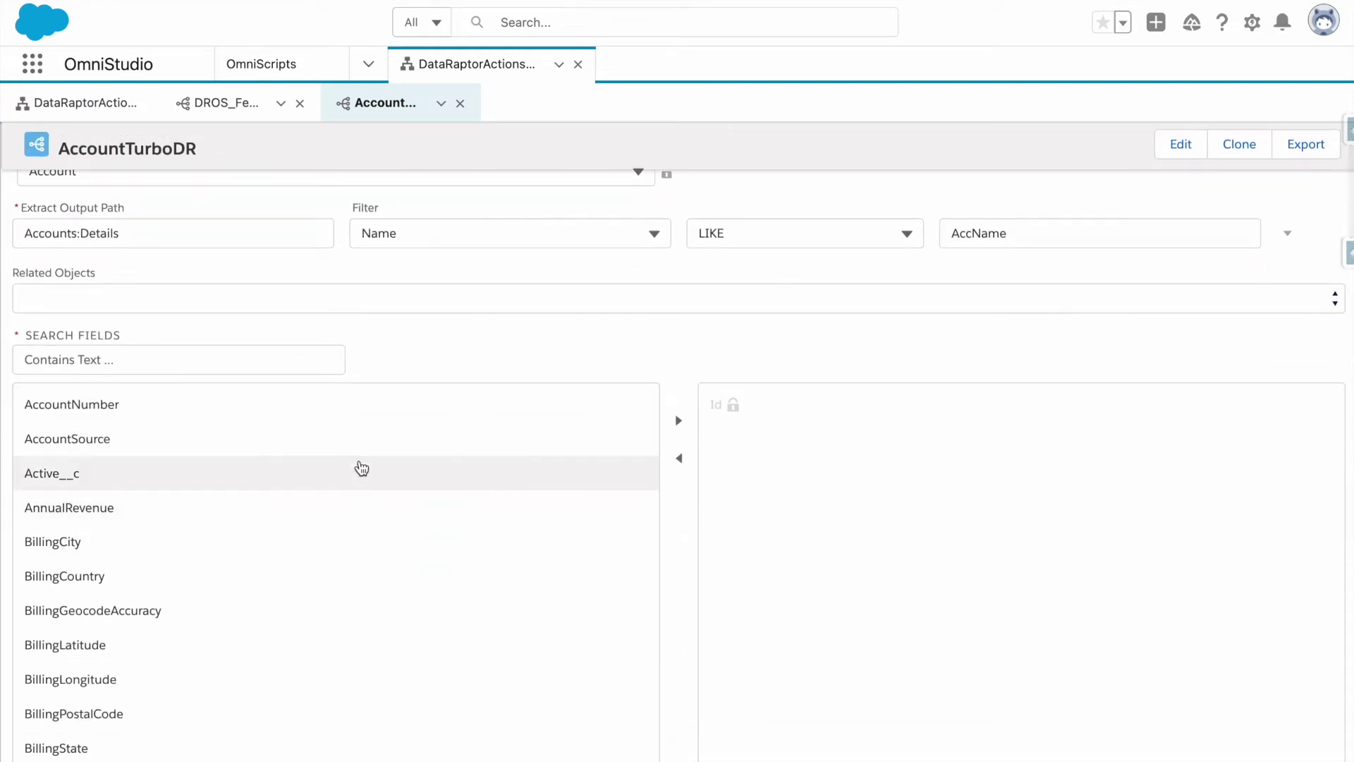
{"action": "left_click", "coordinate": [358, 416]}
{"action": "left_click", "coordinate": [678, 420]}
{"action": "left_click", "coordinate": [351, 515]}
{"action": "left_click", "coordinate": [677, 422]}
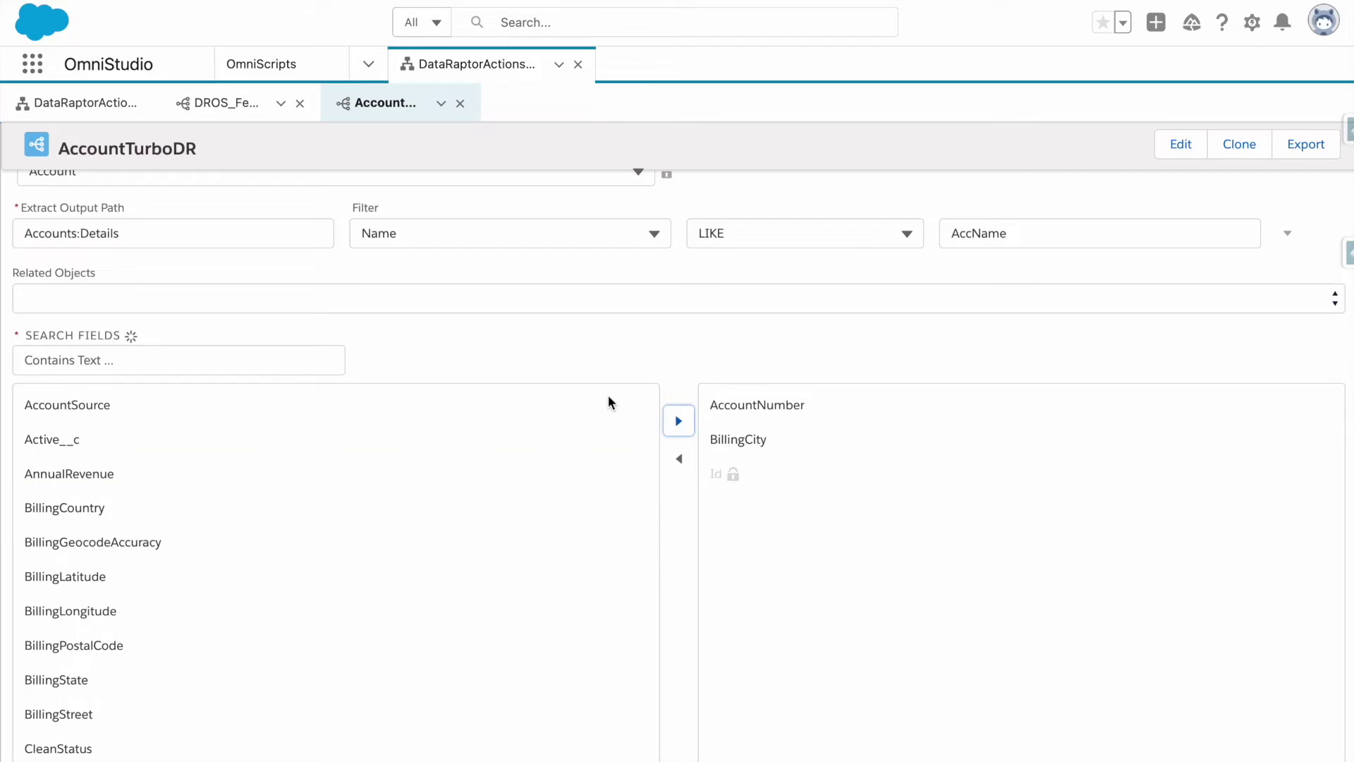
{"action": "left_click", "coordinate": [239, 368]}
{"action": "type", "text": "name"}
{"action": "left_click", "coordinate": [228, 469]}
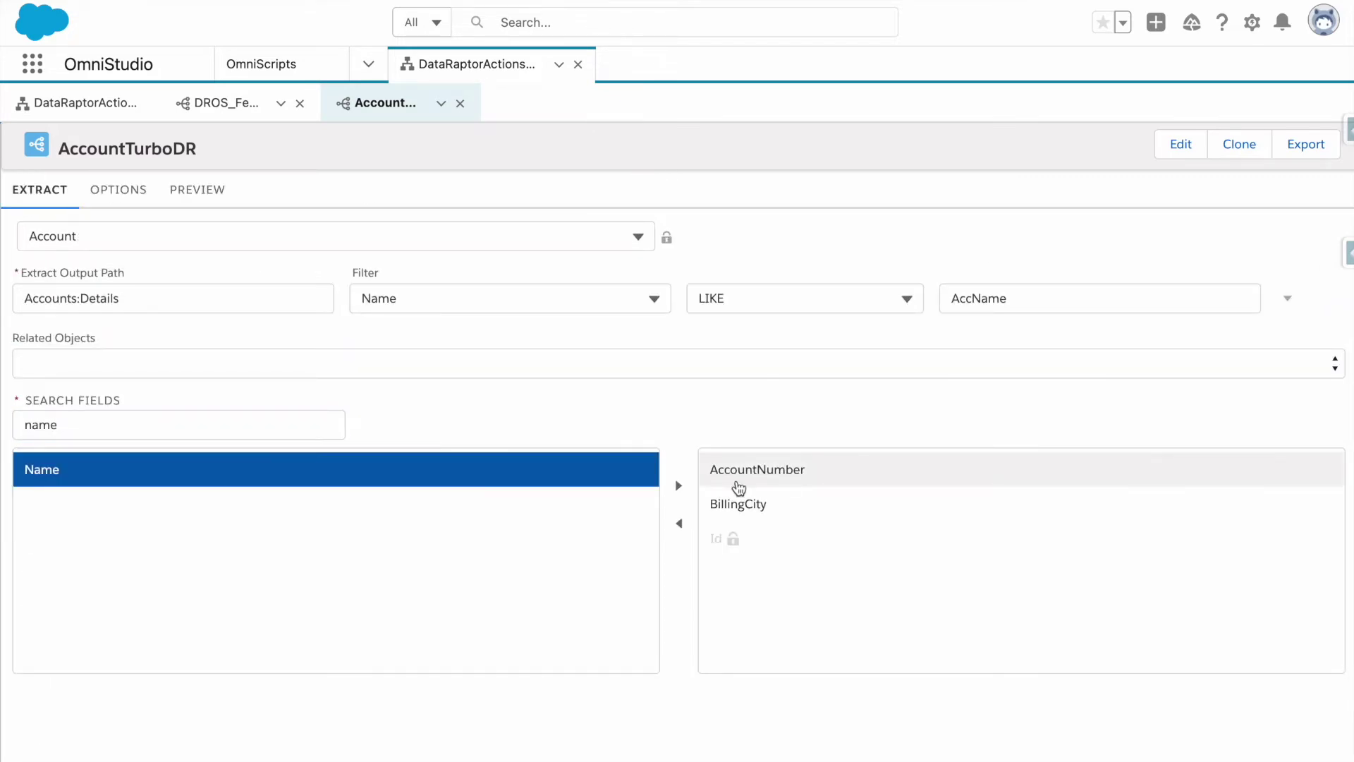
{"action": "left_click", "coordinate": [678, 486]}
{"action": "scroll", "coordinate": [693, 415], "scroll_direction": "up", "scroll_amount": 2}
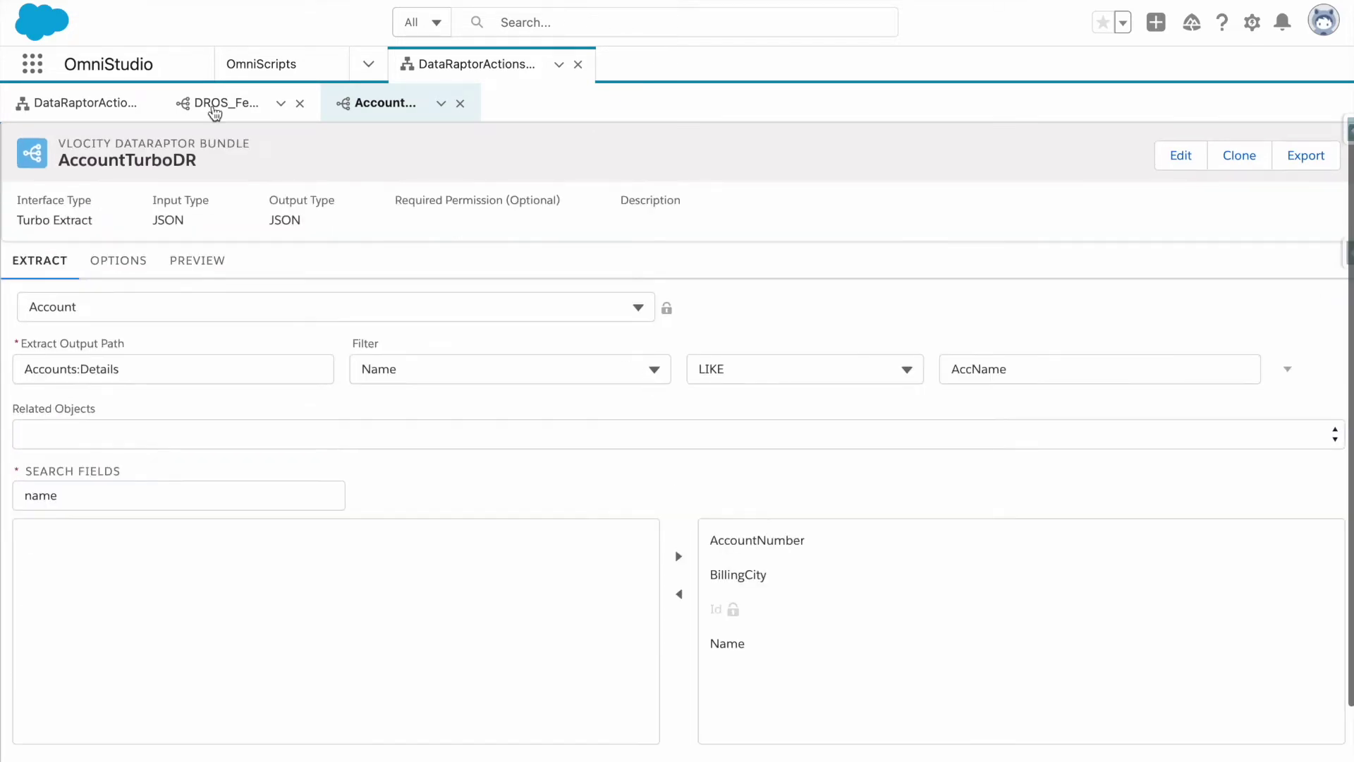
{"action": "left_click", "coordinate": [84, 104]}
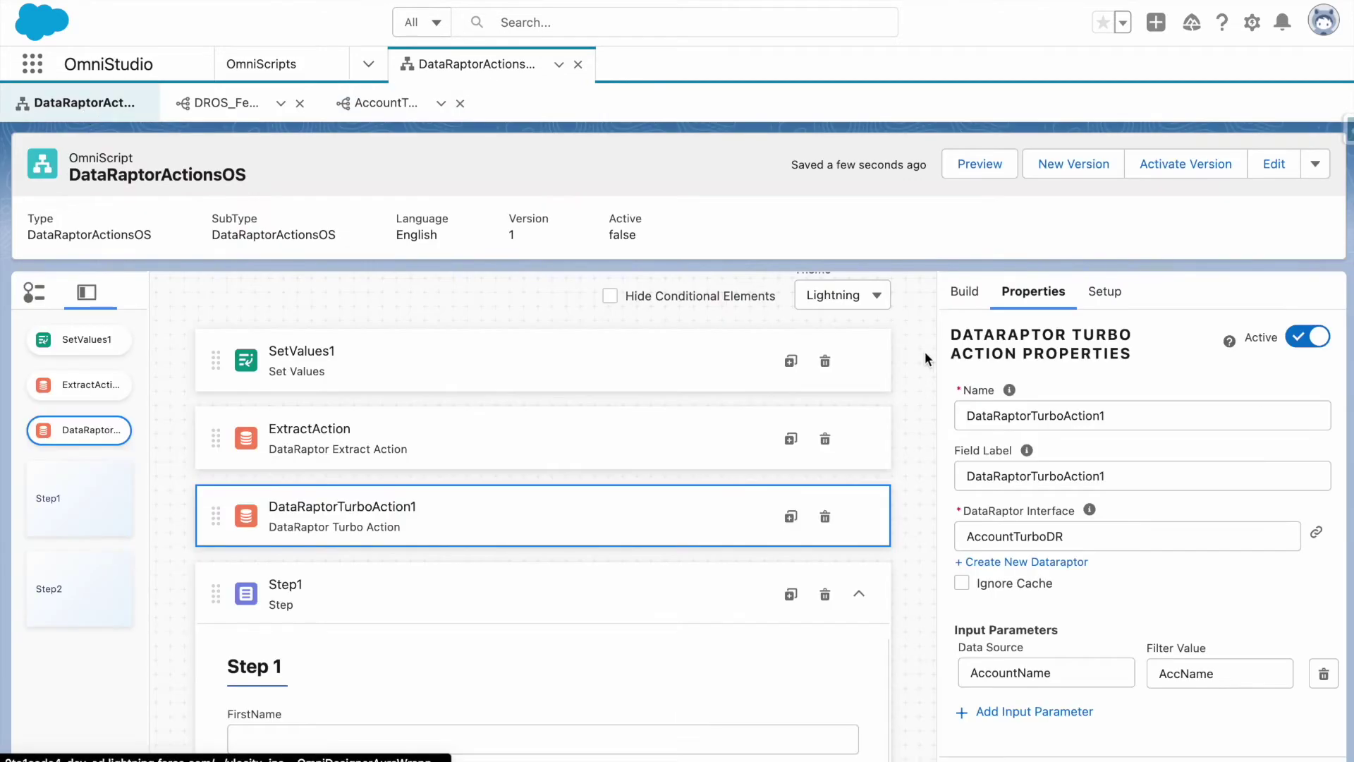
Preview AccountTurboDataRaptor nesting 13 Accounts:Details records, then return to AccountTurboDR.
{"action": "left_click", "coordinate": [980, 164]}
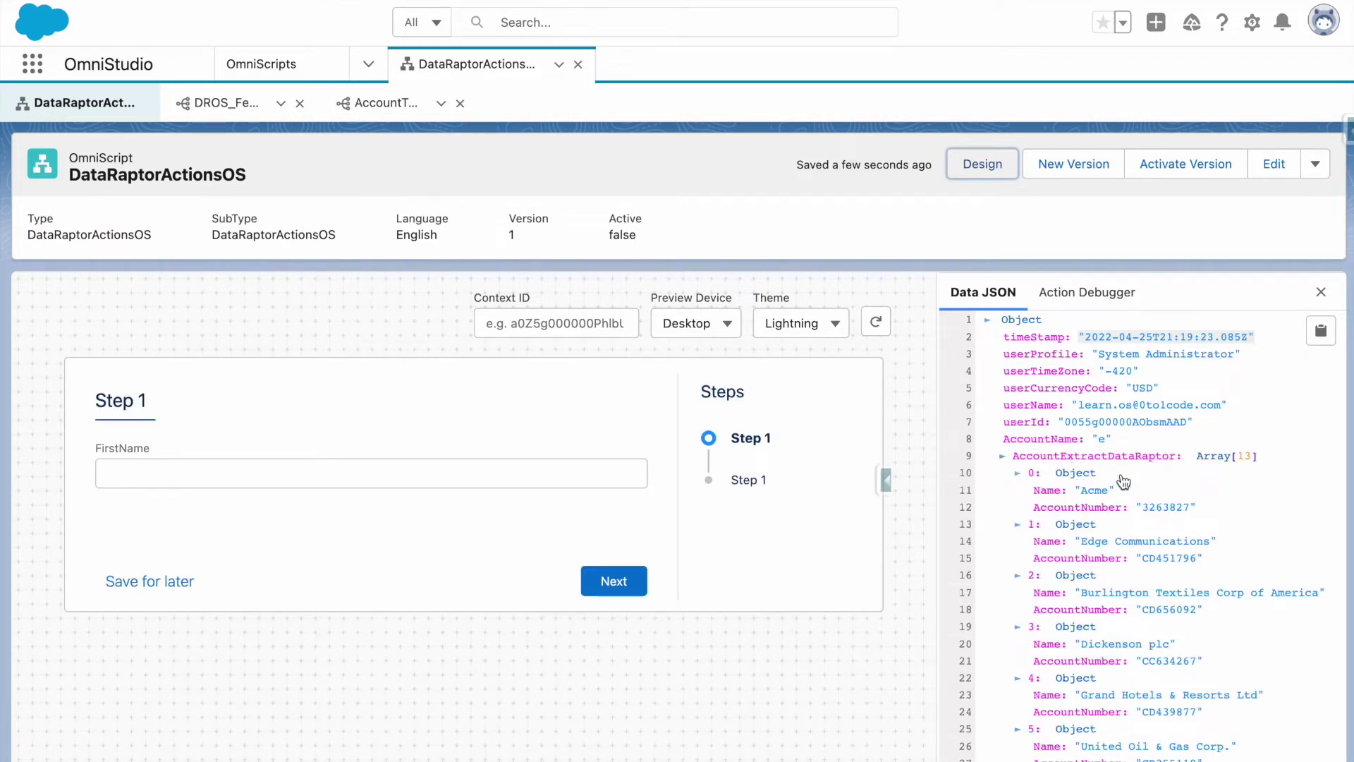
{"action": "scroll", "coordinate": [1124, 482], "scroll_direction": "down", "scroll_amount": 10}
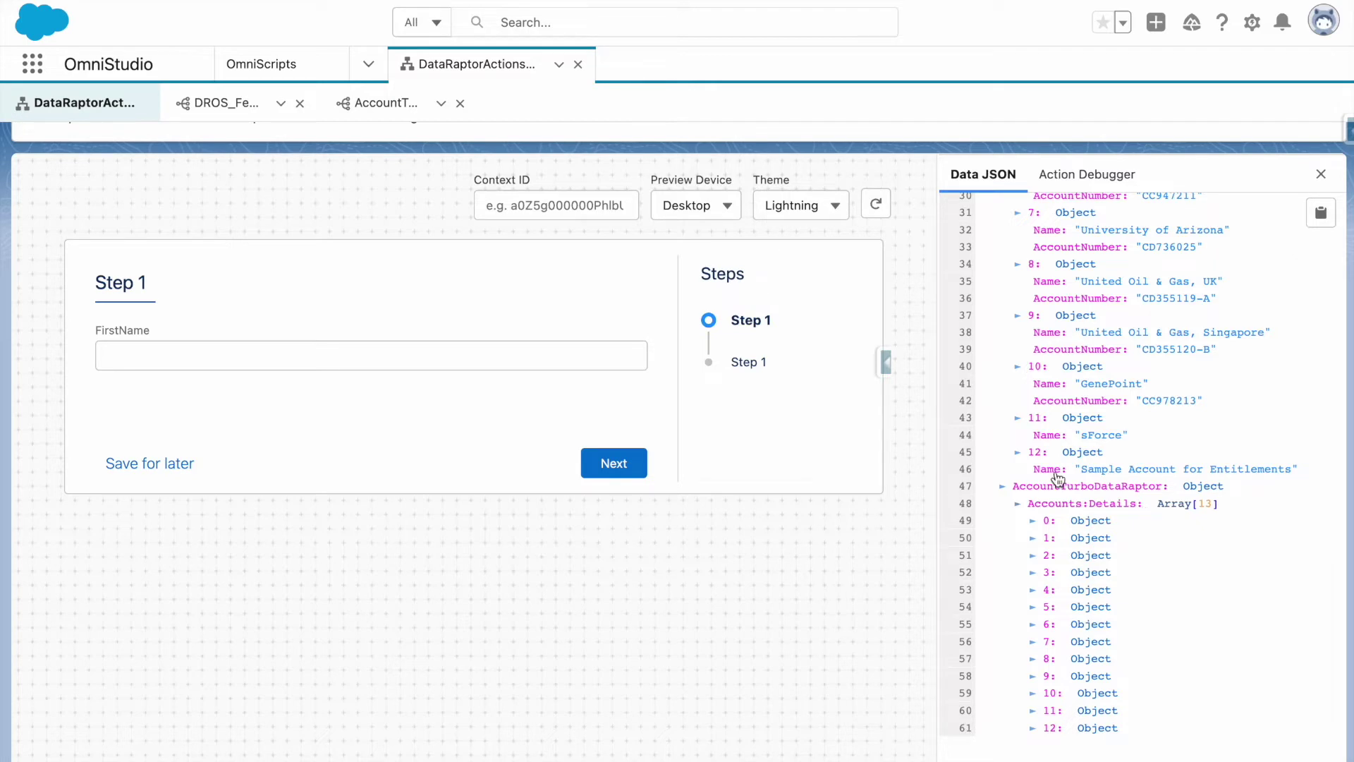
{"action": "left_click", "coordinate": [384, 103]}
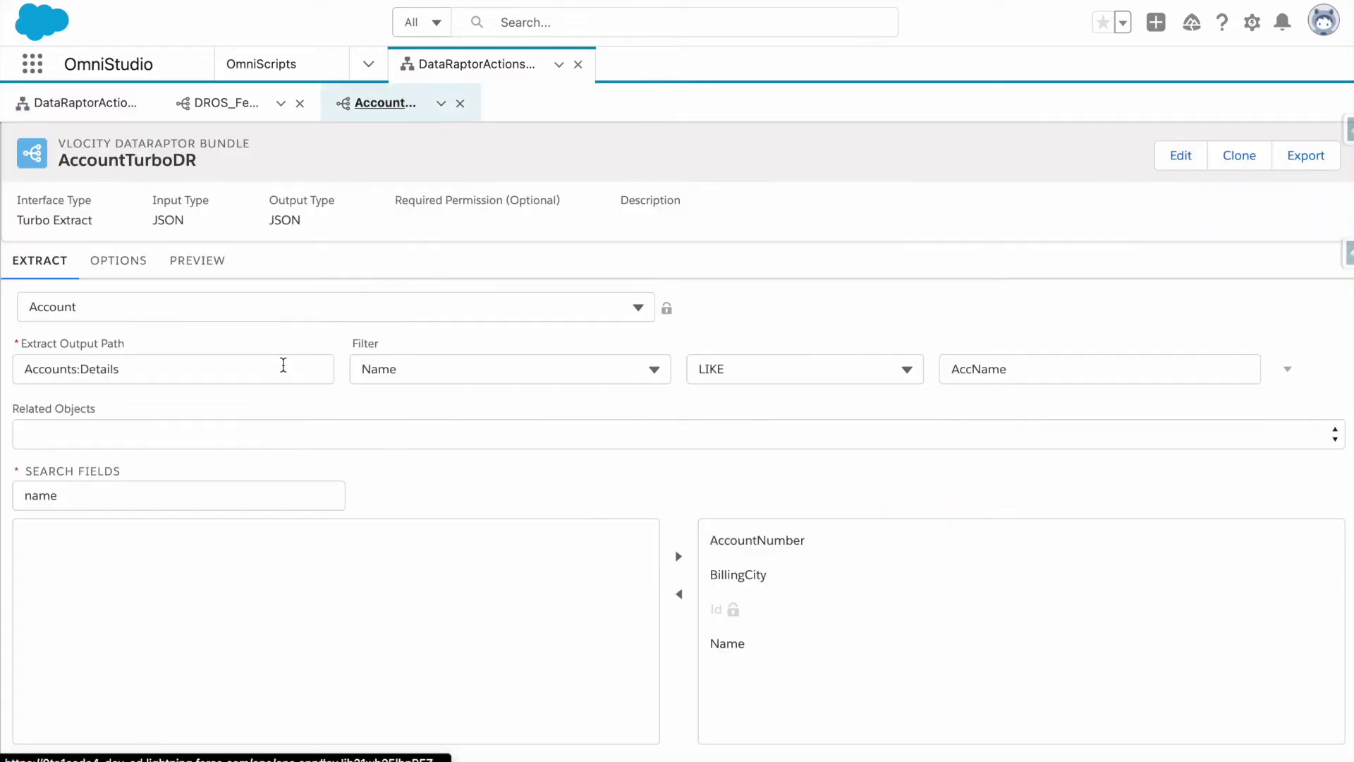
Shorten AccountTurboDR's Extract Output Path from Accounts:Details to Accounts.
{"action": "left_click", "coordinate": [282, 374]}
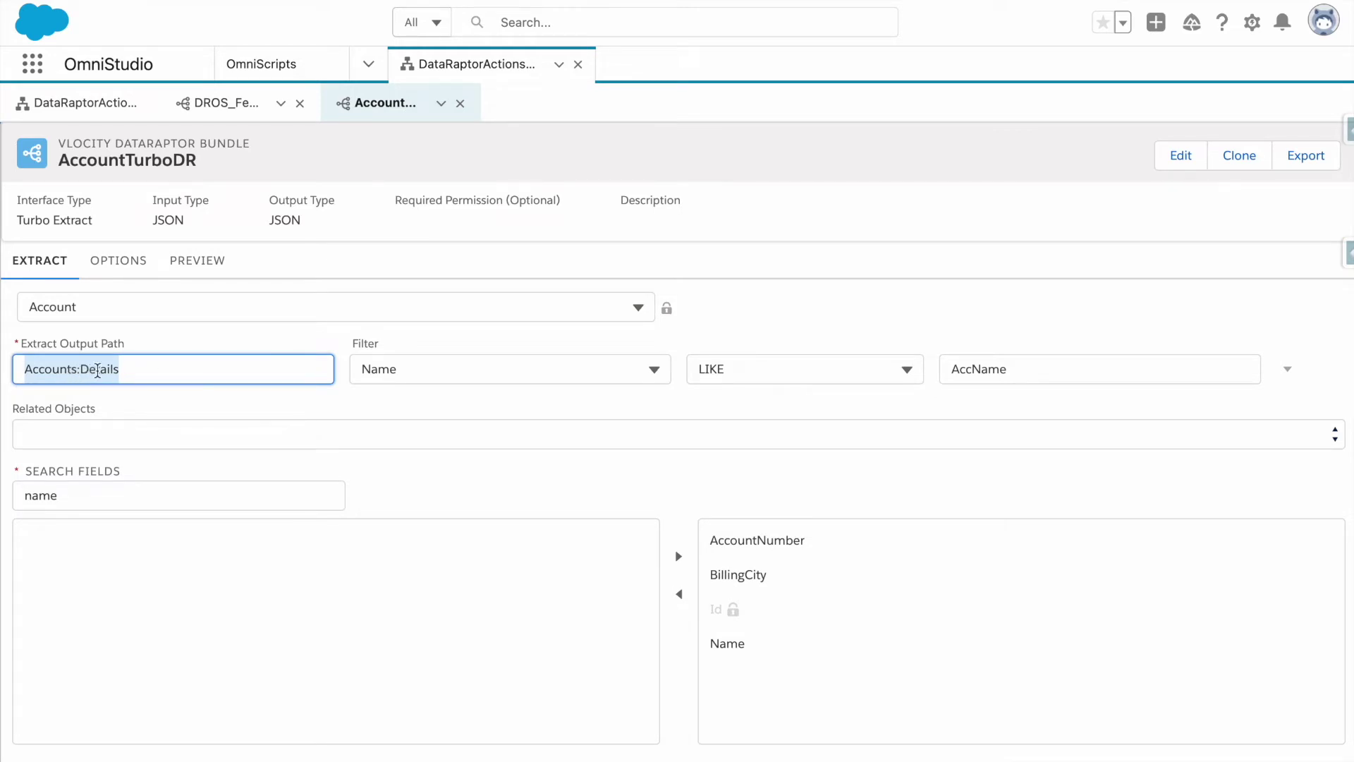
{"action": "left_click", "coordinate": [162, 399]}
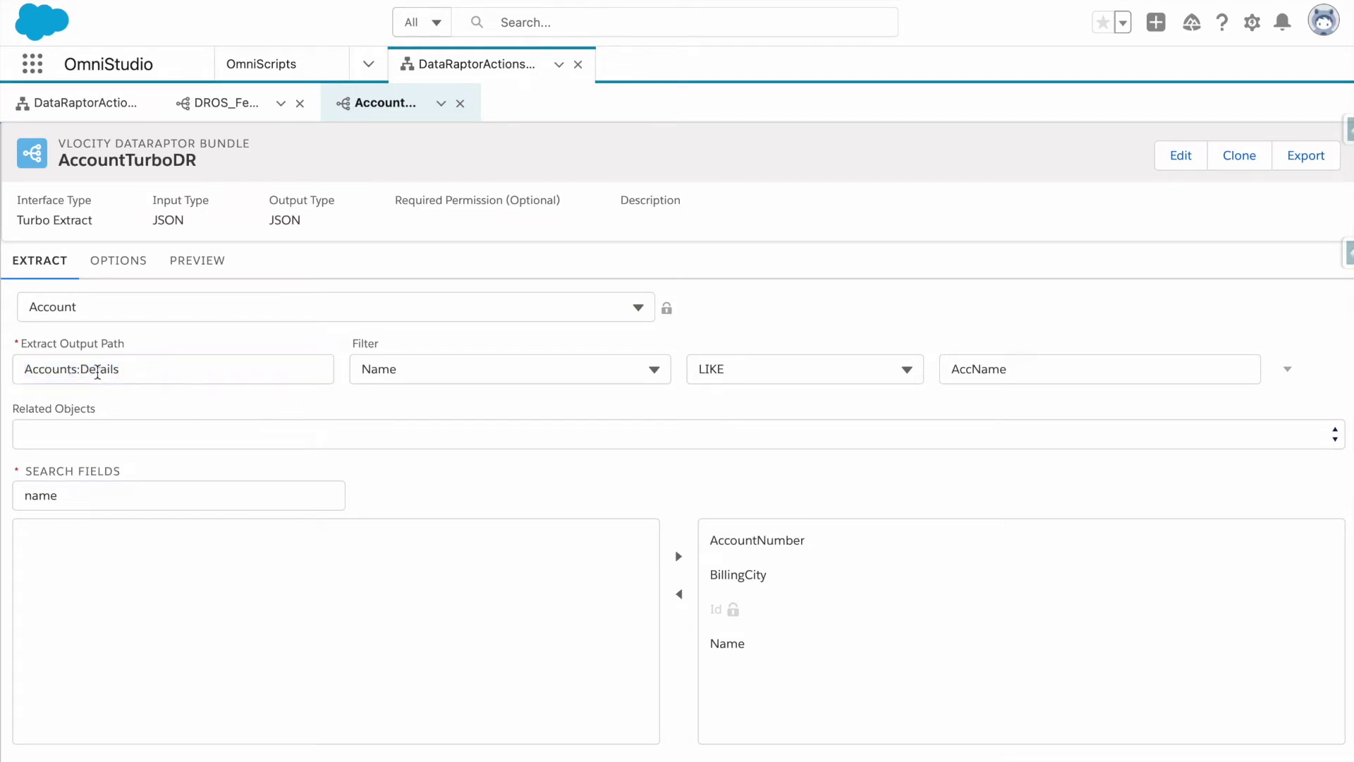
{"action": "left_click", "coordinate": [224, 370]}
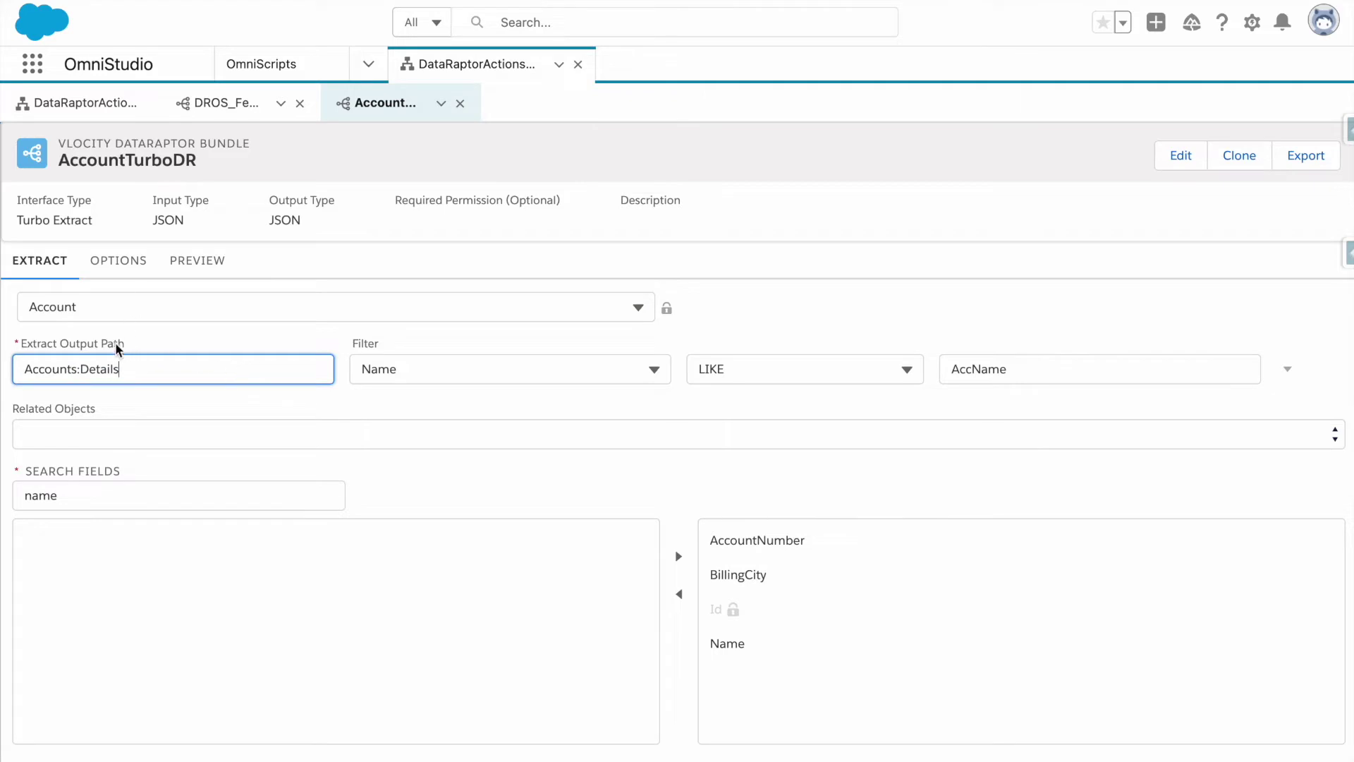
{"action": "double_click", "coordinate": [81, 370]}
{"action": "key", "text": "BackSpace"}
{"action": "key", "text": "BackSpace"}
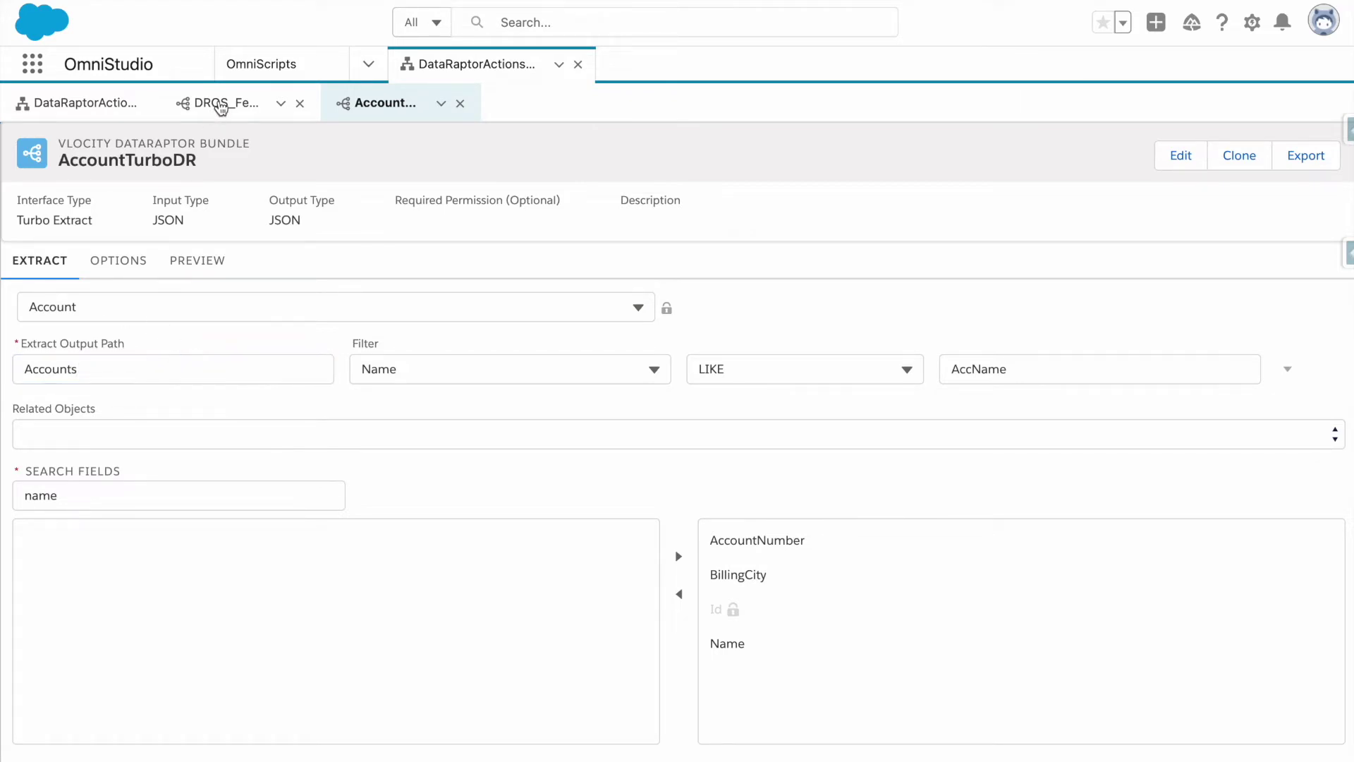
{"action": "left_click", "coordinate": [222, 103]}
Set the turbo action's Response JSON Path to Accounts.
{"action": "left_click", "coordinate": [85, 104]}
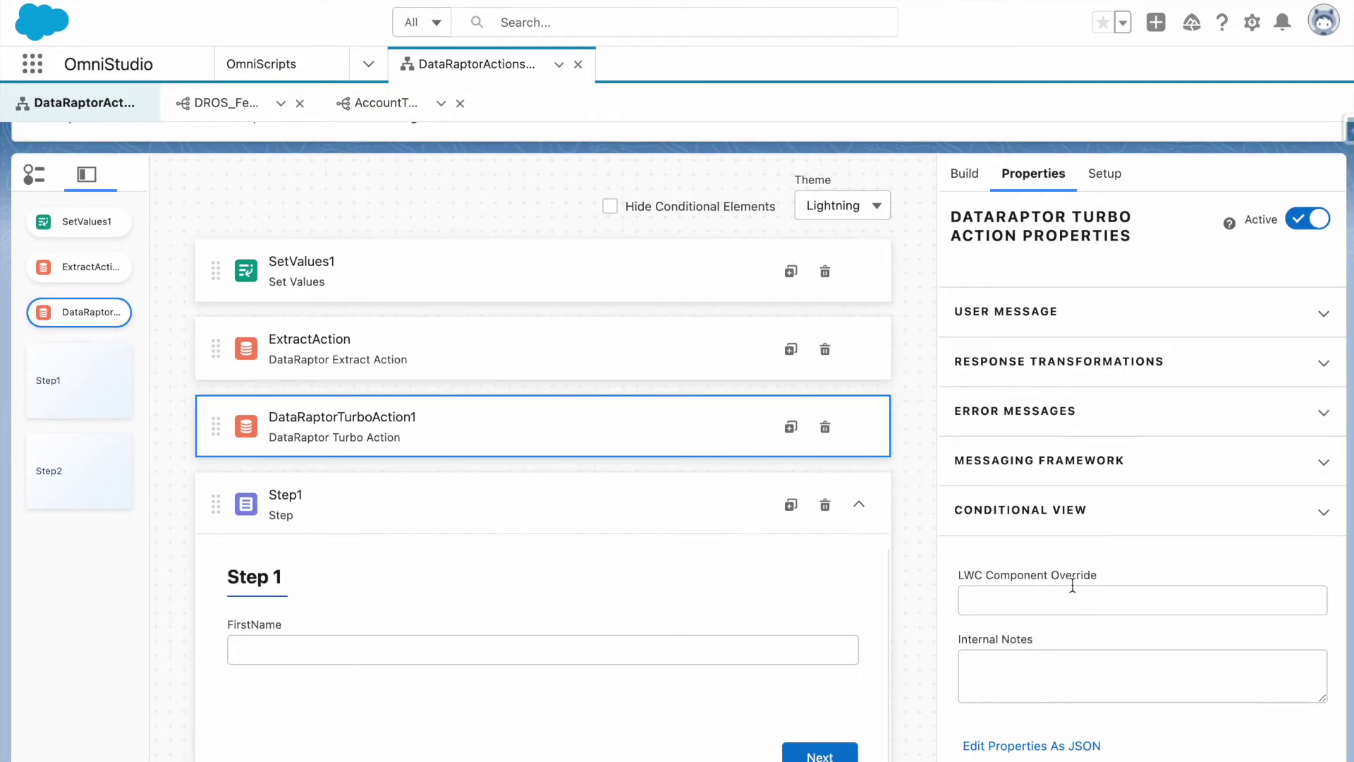
{"action": "left_click", "coordinate": [1040, 368]}
{"action": "left_click", "coordinate": [1019, 427]}
{"action": "type", "text": "Accounts"}
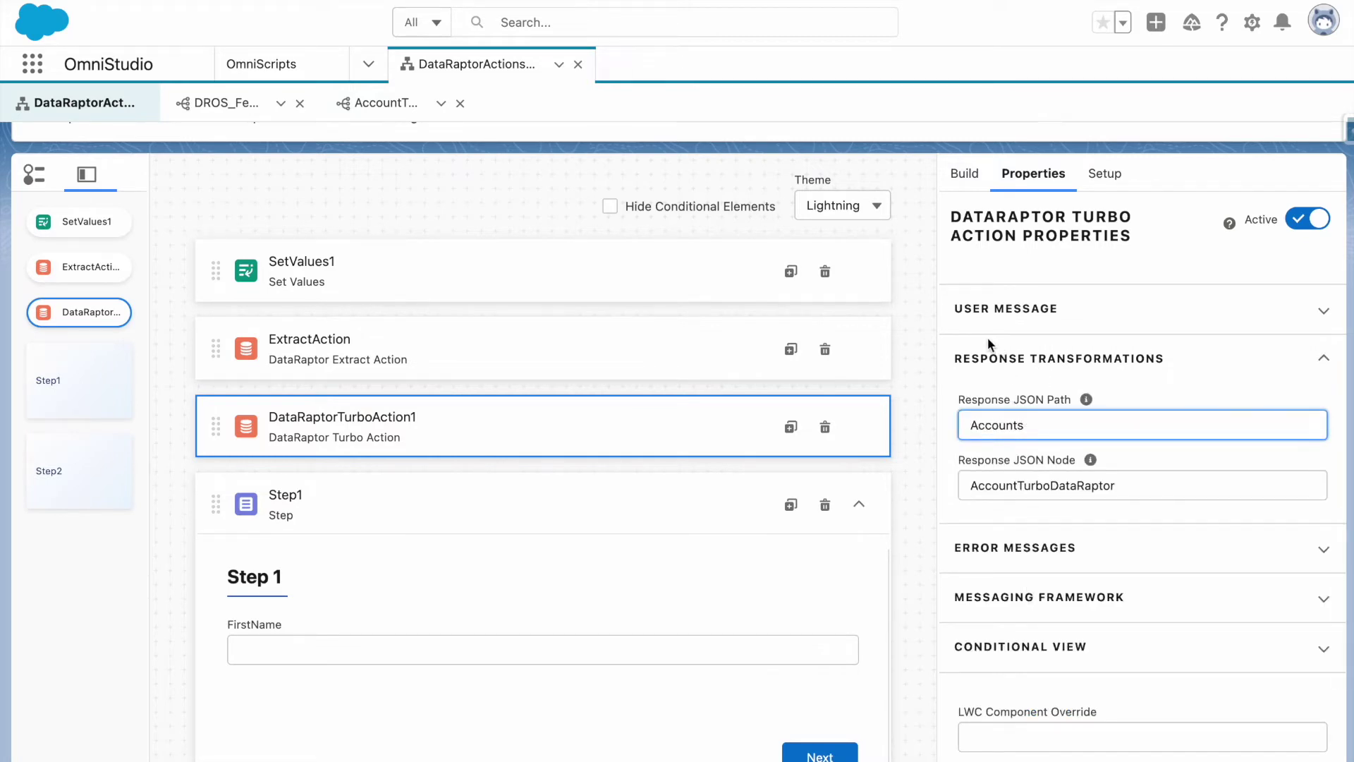
{"action": "left_click", "coordinate": [644, 441]}
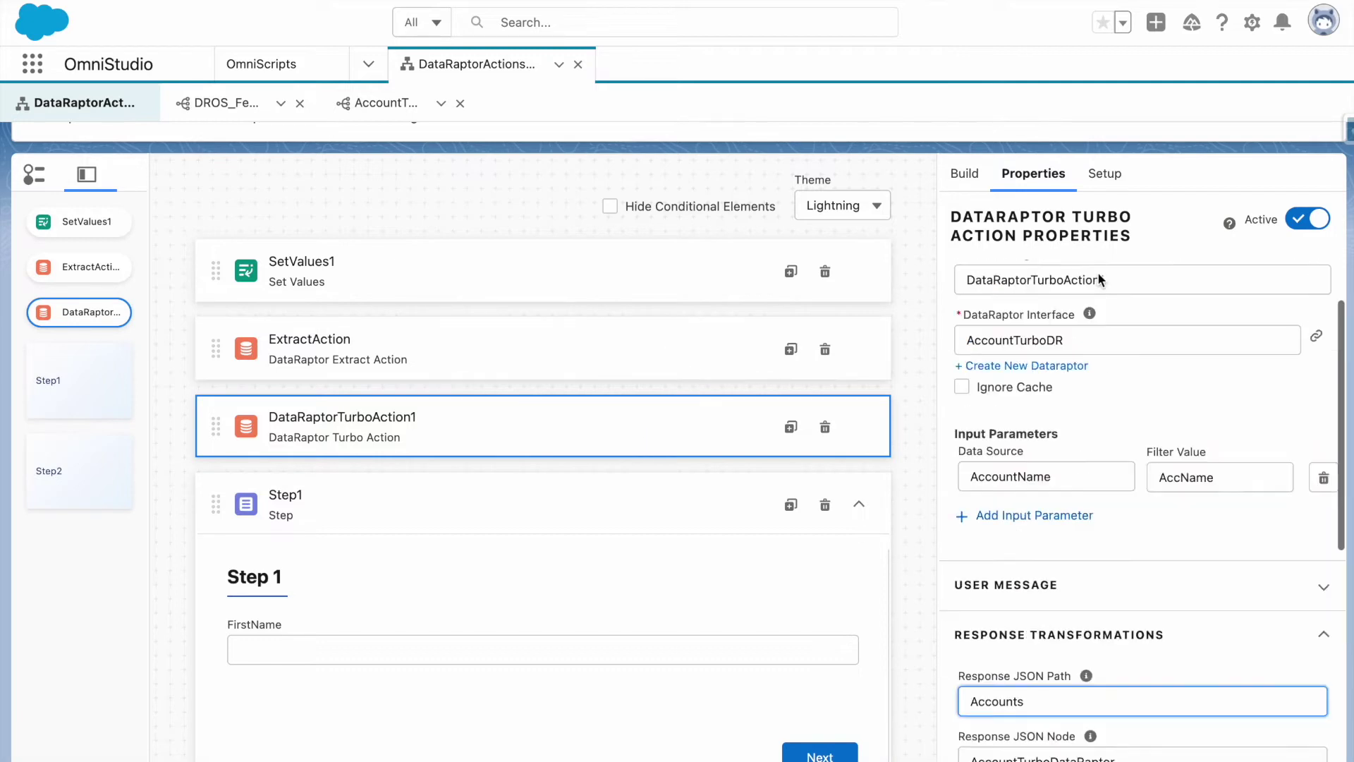
{"action": "scroll", "coordinate": [1100, 296], "scroll_direction": "up", "scroll_amount": 2}
Rename the turbo action to TurboExtract and use TurboExtract as its field label.
{"action": "double_click", "coordinate": [1058, 299]}
{"action": "type", "text": "TurboExtra"}
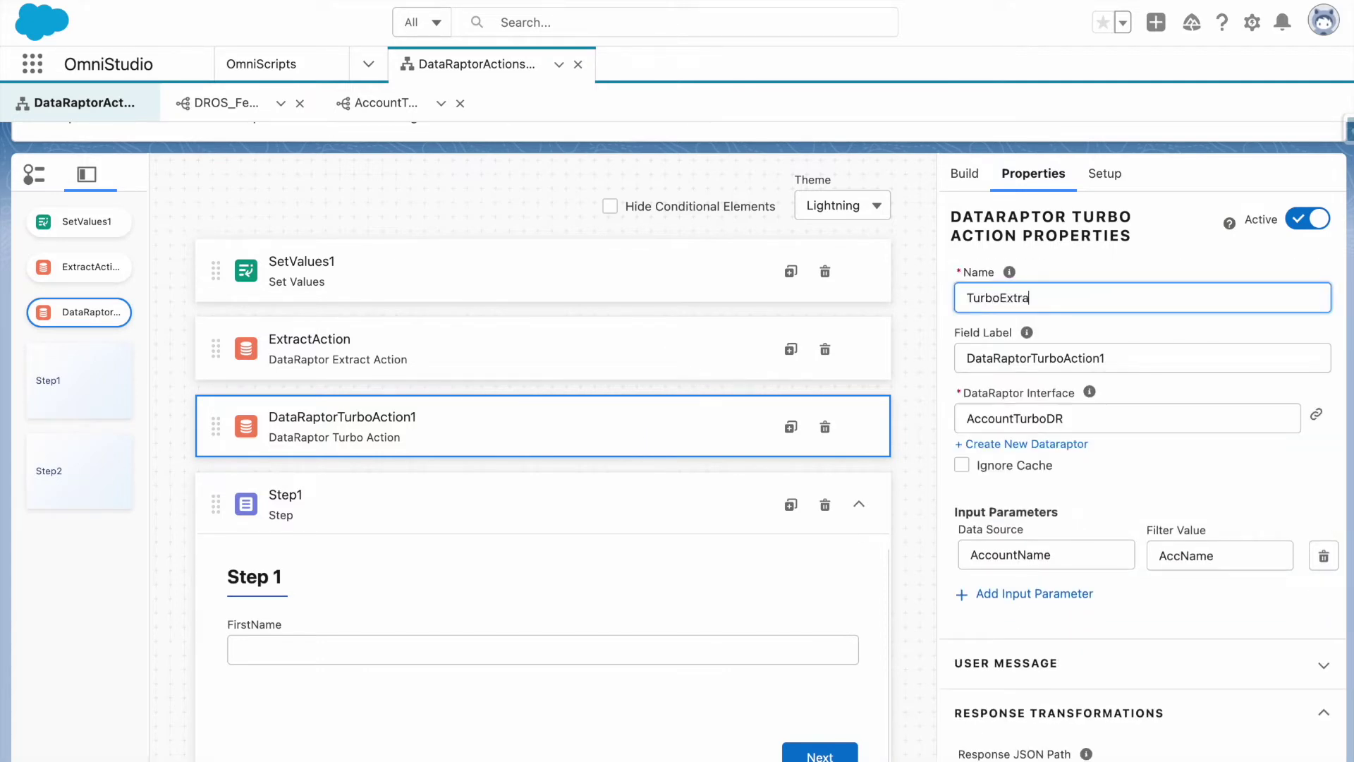
{"action": "key", "text": "ctrl+a"}
{"action": "key", "text": "ctrl+c"}
{"action": "left_click", "coordinate": [1080, 349]}
{"action": "key", "text": "ctrl+a"}
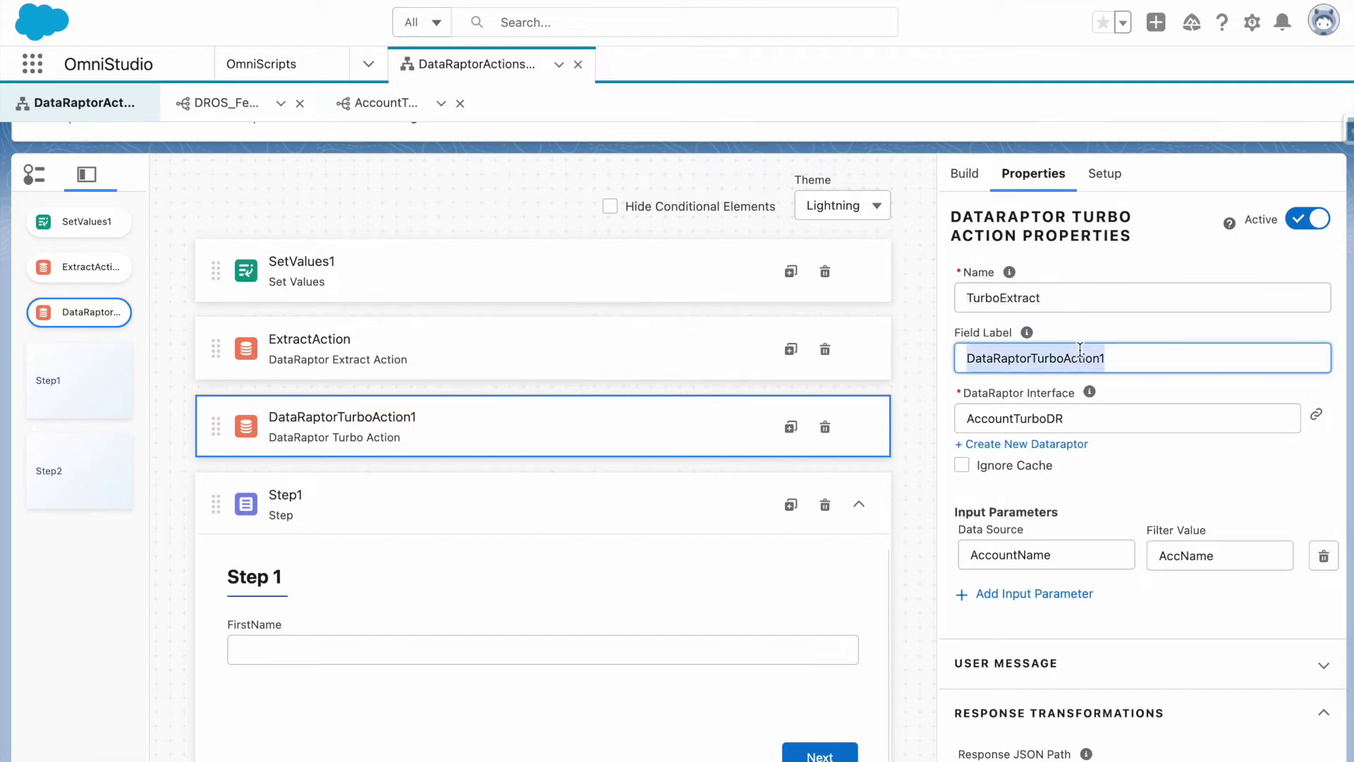
{"action": "key", "text": "ctrl+v"}
{"action": "left_click", "coordinate": [1087, 266]}
{"action": "scroll", "coordinate": [988, 247], "scroll_direction": "up", "scroll_amount": 2}
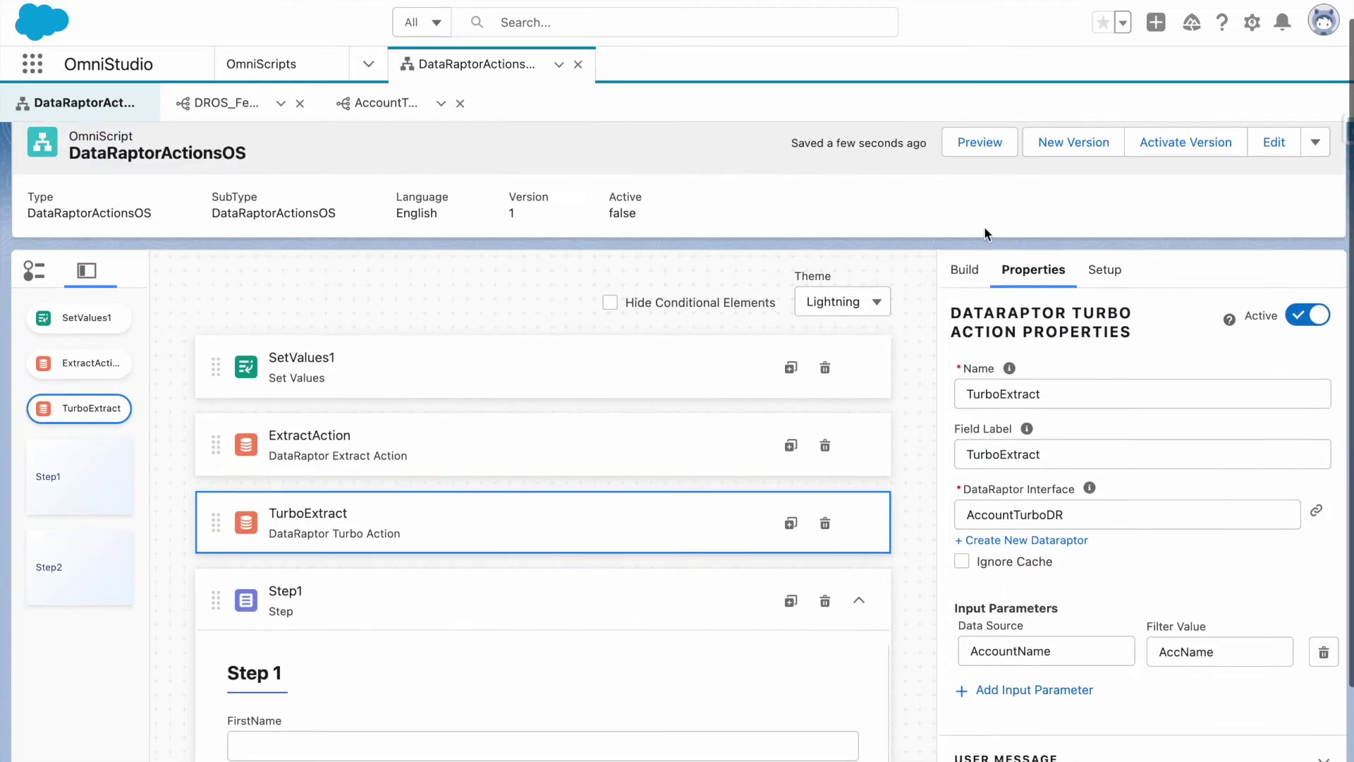
{"action": "left_click", "coordinate": [974, 146]}
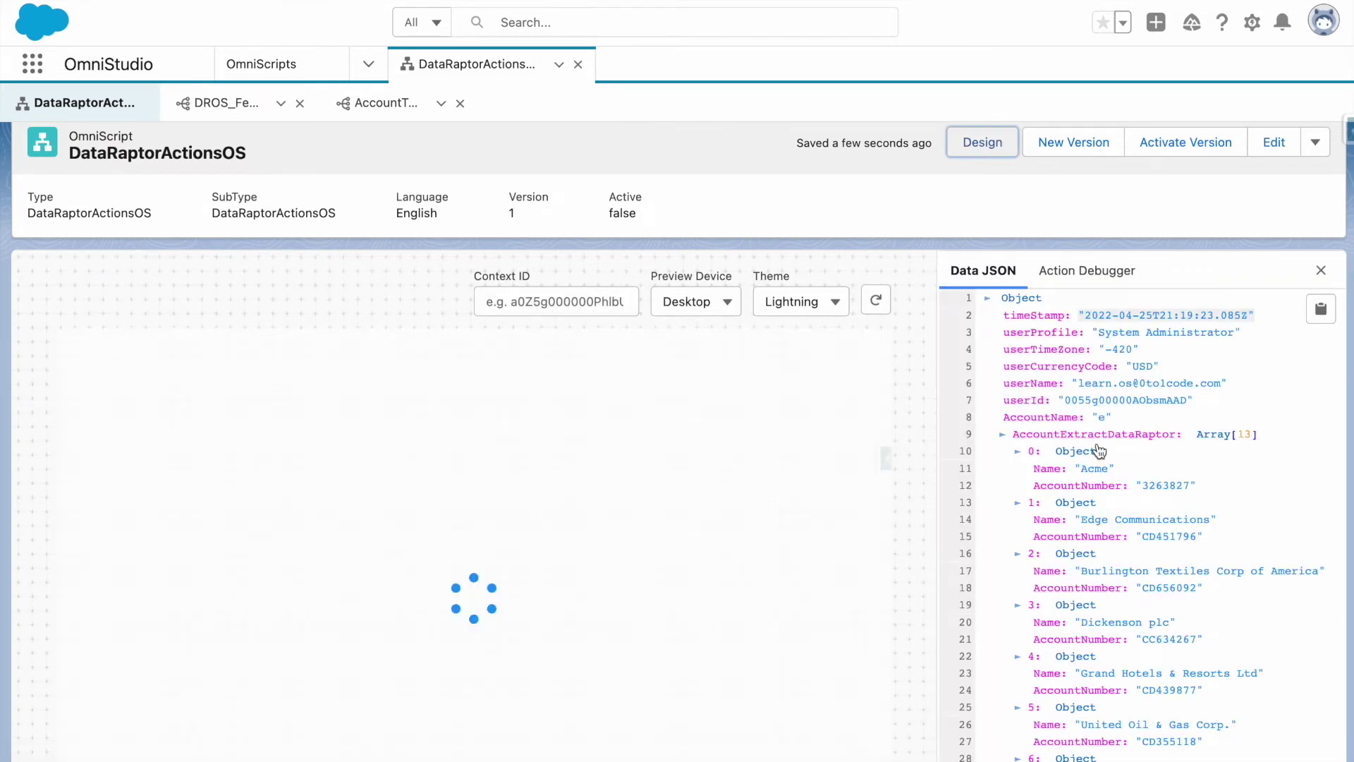
{"action": "scroll", "coordinate": [1100, 451], "scroll_direction": "down", "scroll_amount": 7}
{"action": "scroll", "coordinate": [1097, 472], "scroll_direction": "down", "scroll_amount": 15}
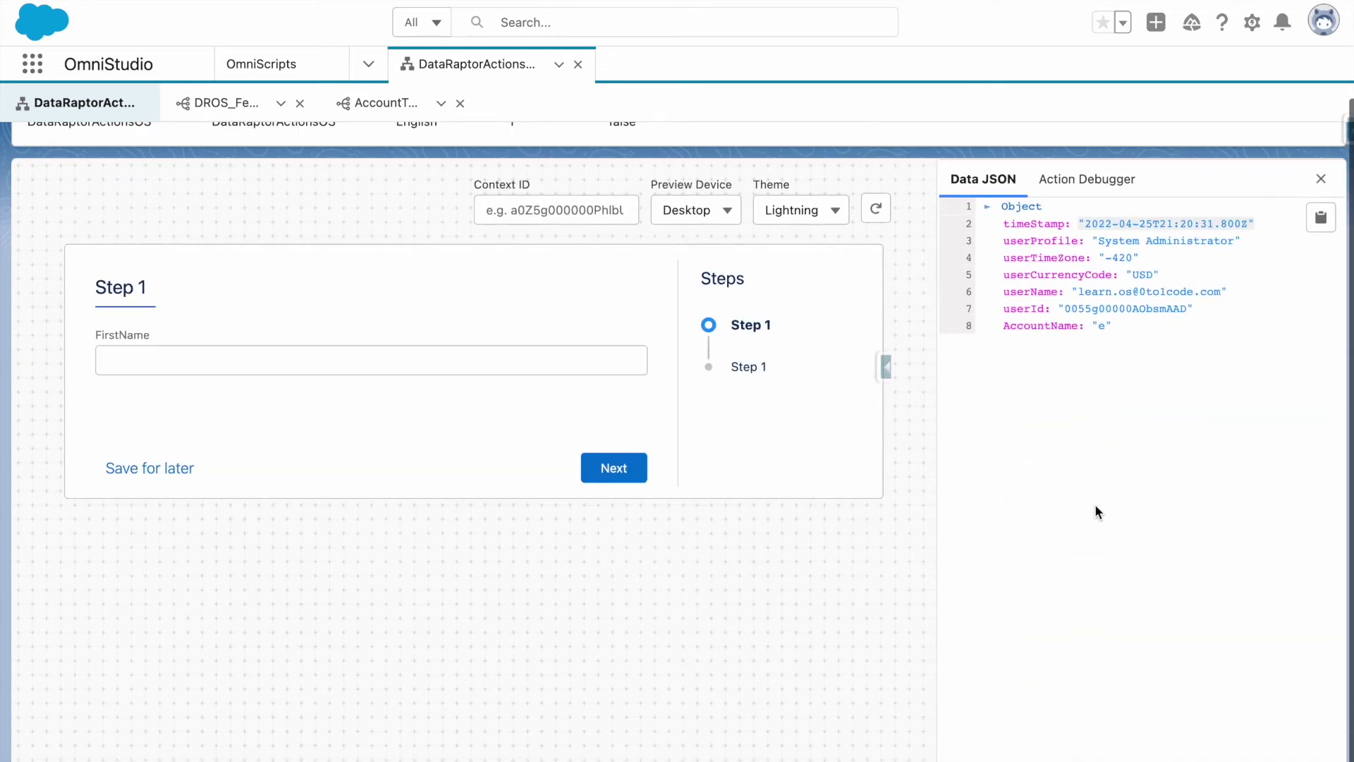
{"action": "scroll", "coordinate": [1086, 498], "scroll_direction": "up", "scroll_amount": 10}
{"action": "scroll", "coordinate": [1086, 498], "scroll_direction": "up", "scroll_amount": 2}
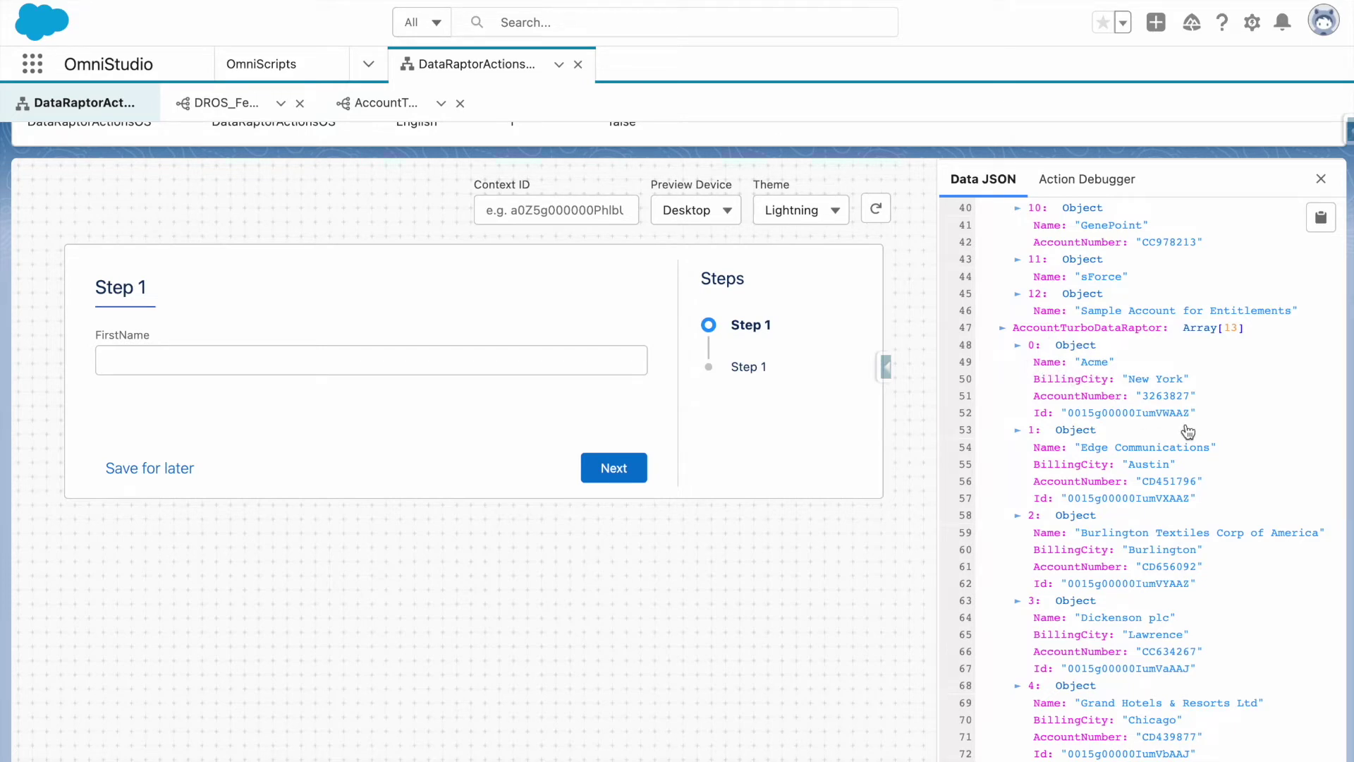
{"action": "scroll", "coordinate": [1043, 406], "scroll_direction": "up", "scroll_amount": 10}
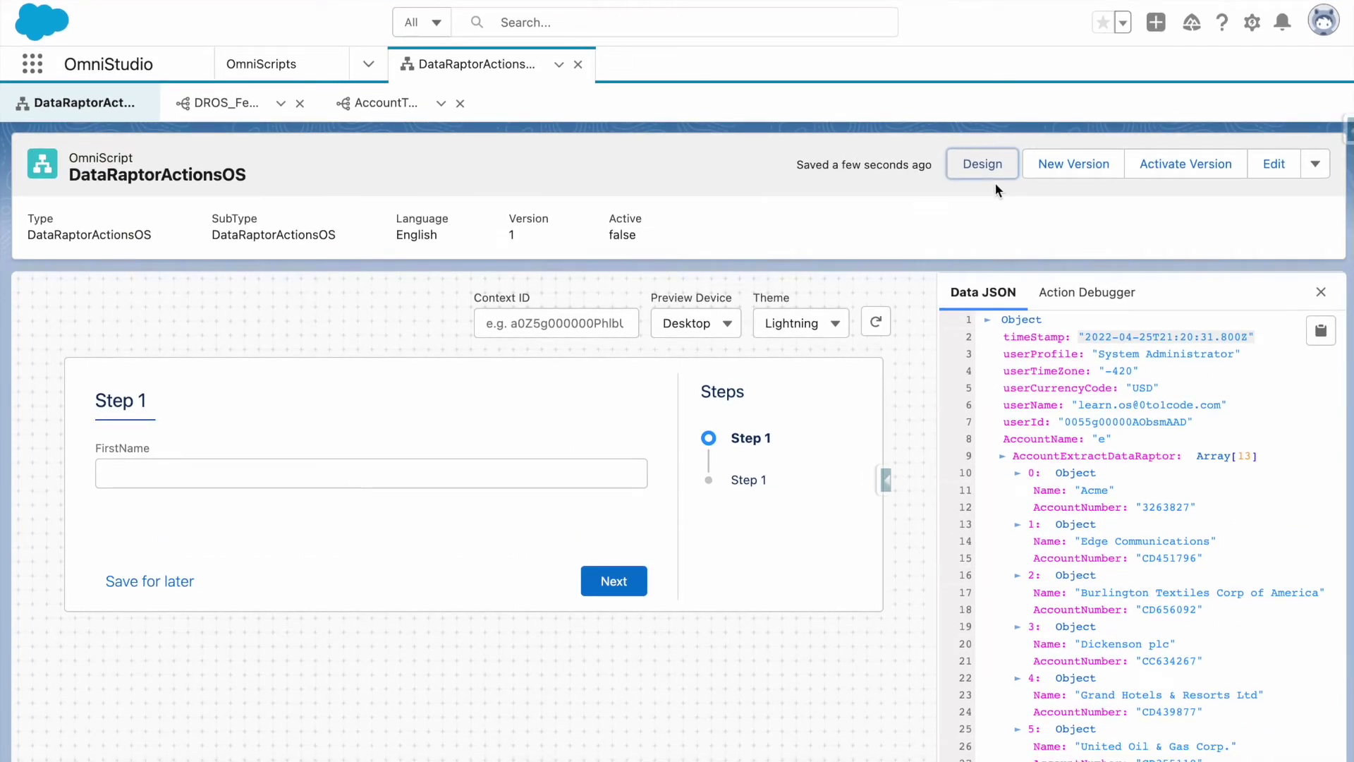
Back in the designer, add a DataRaptor Post Action from Build > Actions below Step2.
{"action": "left_click", "coordinate": [984, 168]}
{"action": "scroll", "coordinate": [1012, 501], "scroll_direction": "down", "scroll_amount": 5}
{"action": "scroll", "coordinate": [1012, 501], "scroll_direction": "up", "scroll_amount": 4}
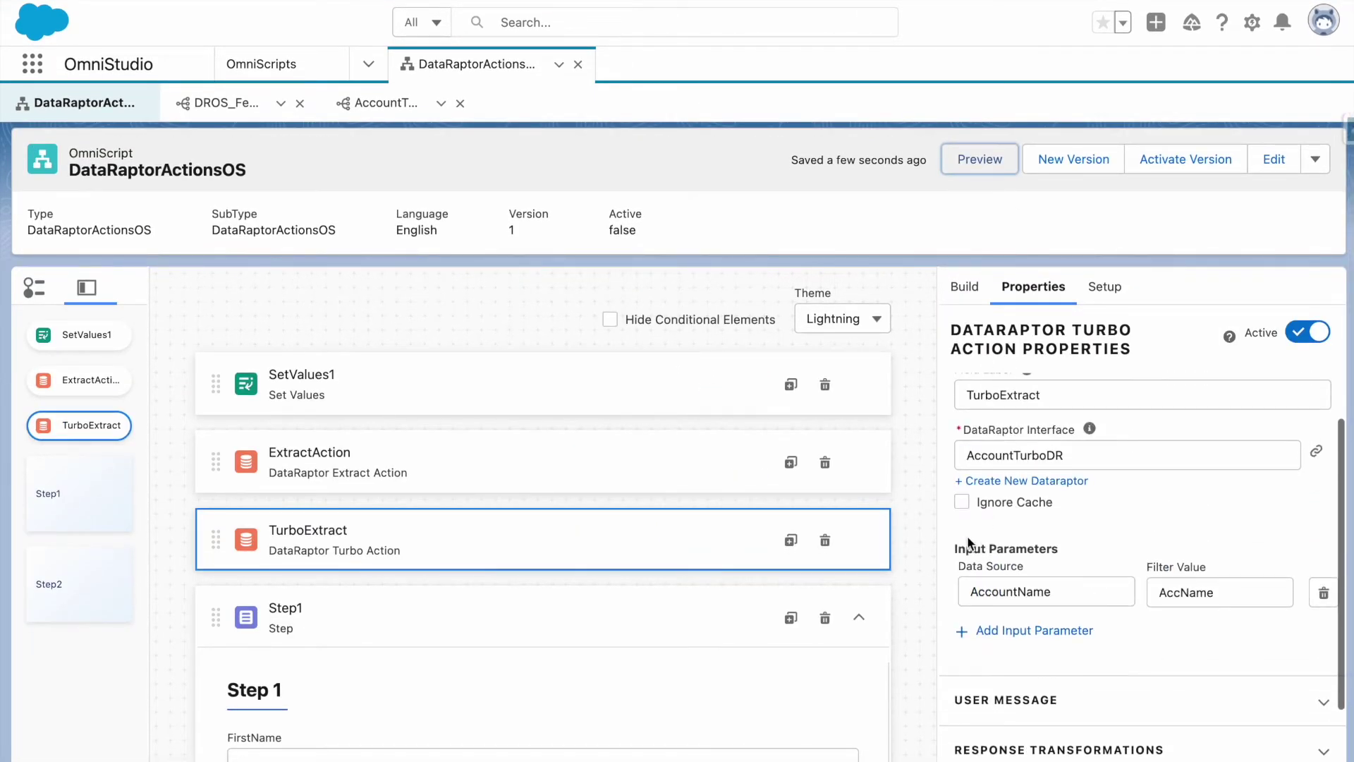
{"action": "scroll", "coordinate": [961, 551], "scroll_direction": "up", "scroll_amount": 1}
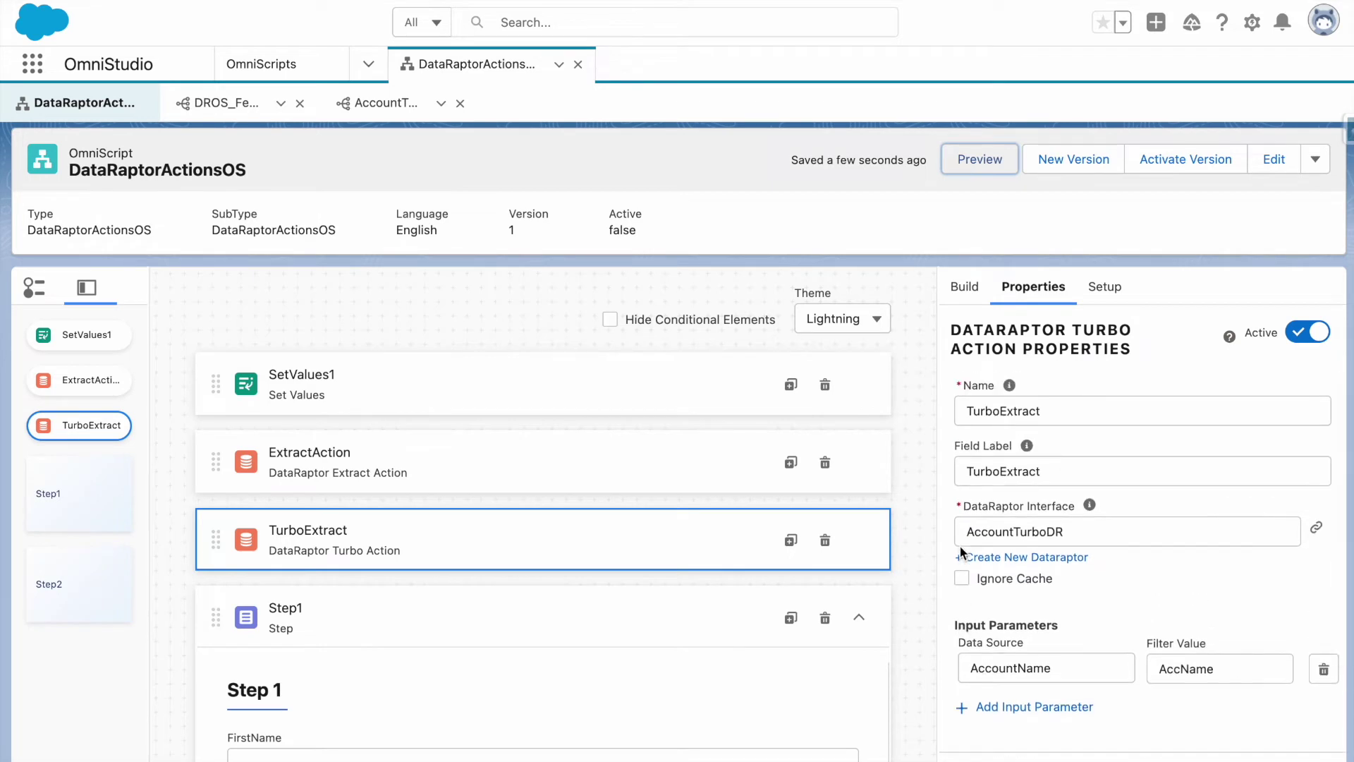
{"action": "left_click", "coordinate": [980, 292]}
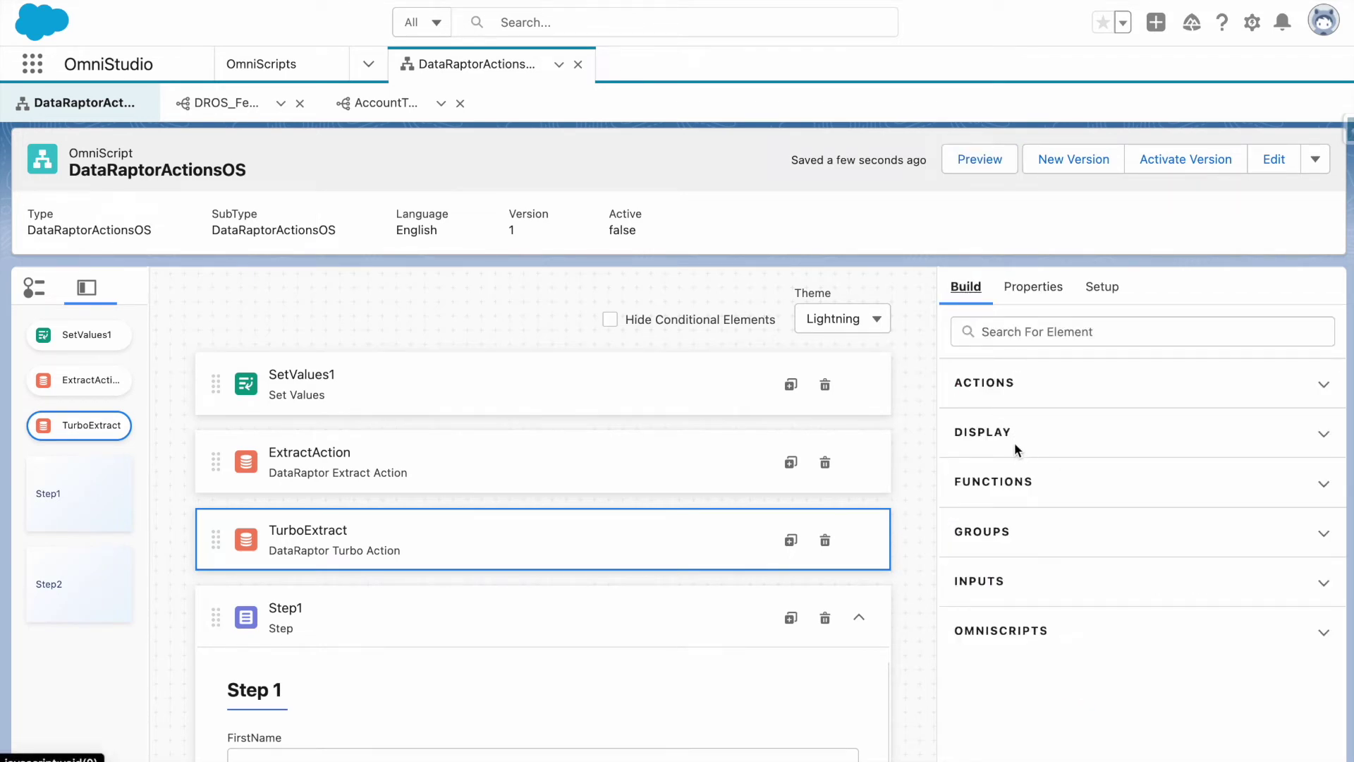
{"action": "left_click", "coordinate": [1001, 387]}
{"action": "scroll", "coordinate": [999, 529], "scroll_direction": "down", "scroll_amount": 2}
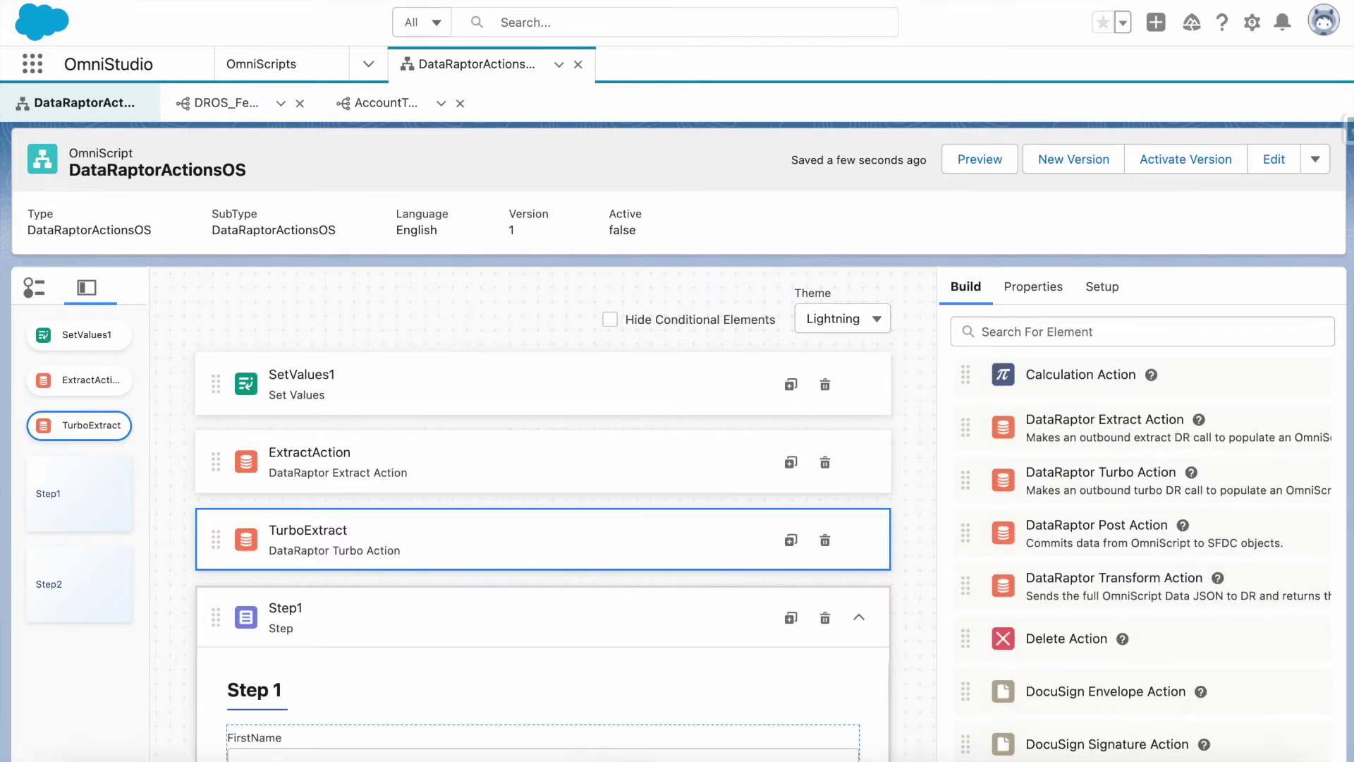
{"action": "scroll", "coordinate": [636, 690], "scroll_direction": "down", "scroll_amount": 1}
{"action": "scroll", "coordinate": [636, 683], "scroll_direction": "down", "scroll_amount": 5}
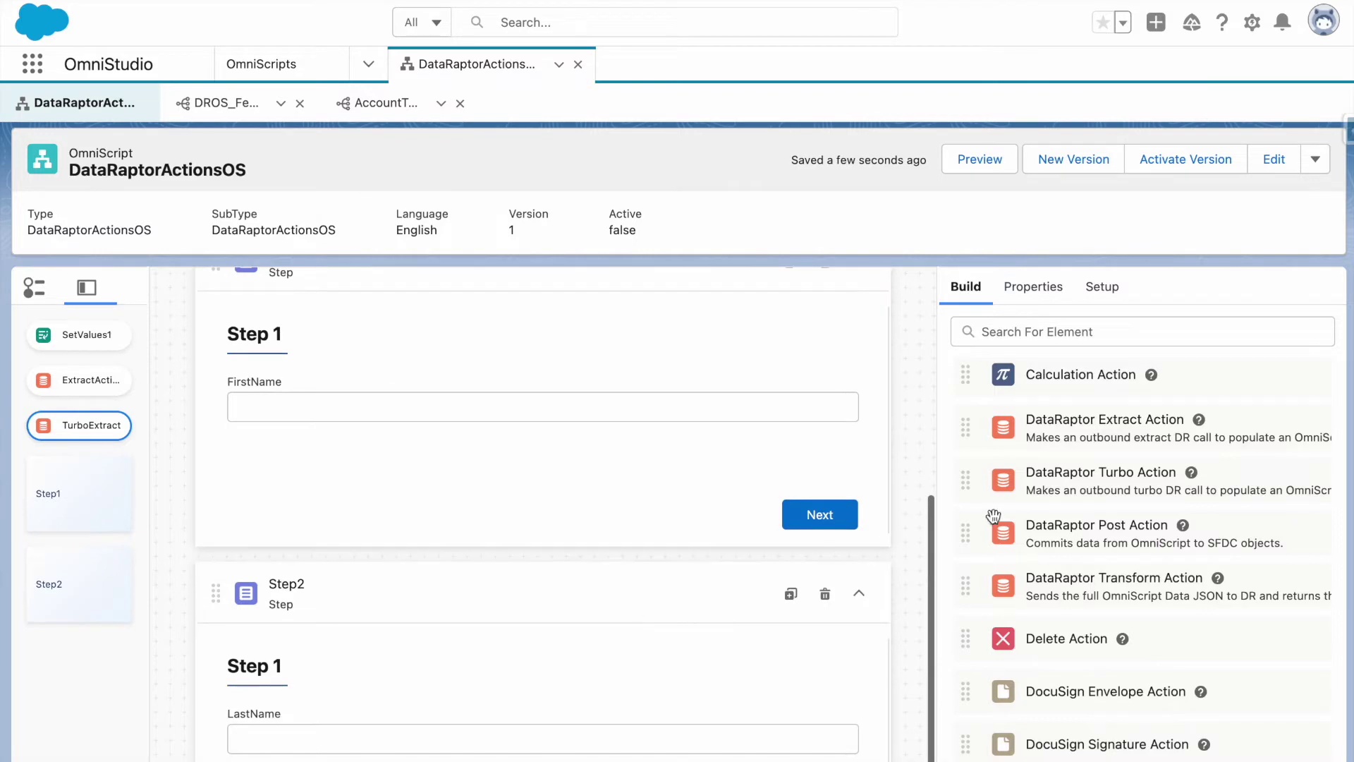
{"action": "scroll", "coordinate": [775, 667], "scroll_direction": "down", "scroll_amount": 2}
{"action": "left_click_drag", "start_coordinate": [1085, 423], "coordinate": [730, 744]}
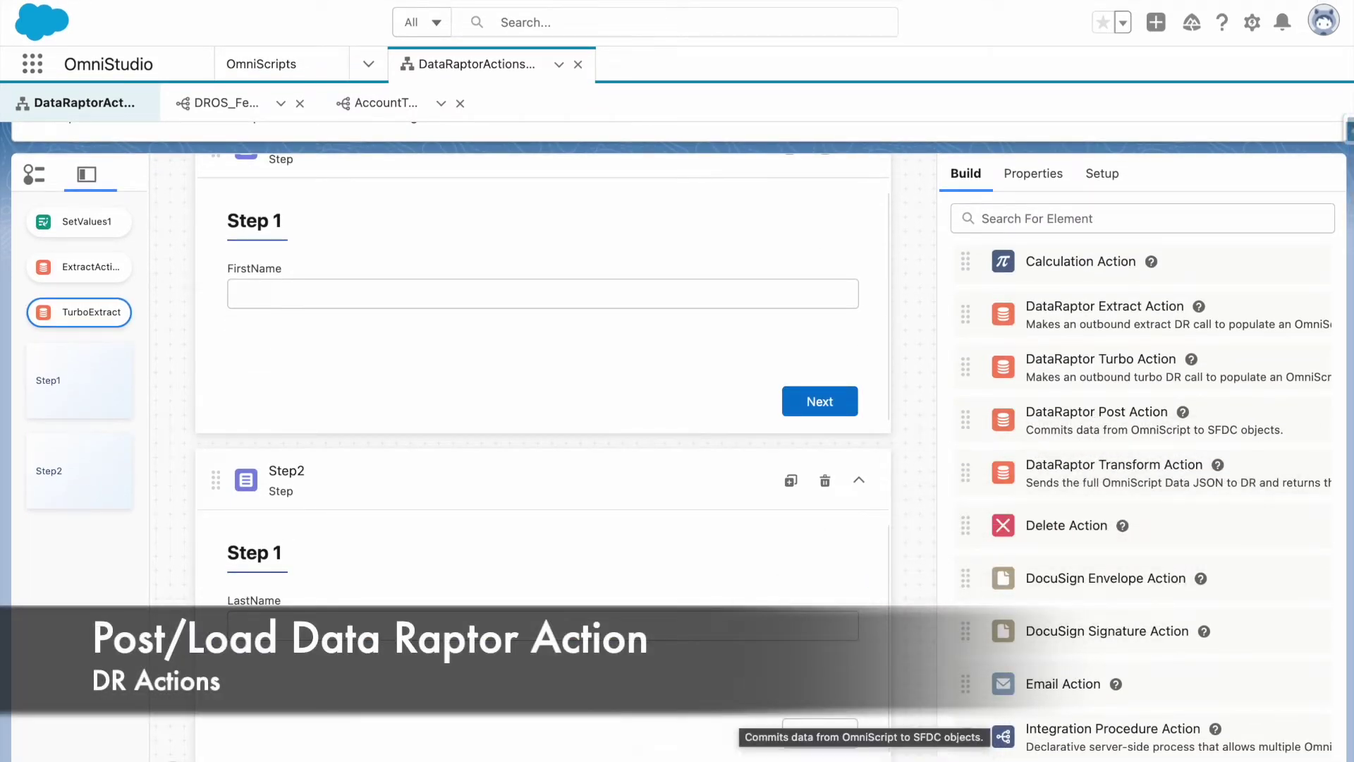
Rename the new DataRaptor Post Action to CreateContact.
{"action": "scroll", "coordinate": [732, 666], "scroll_direction": "down", "scroll_amount": 1}
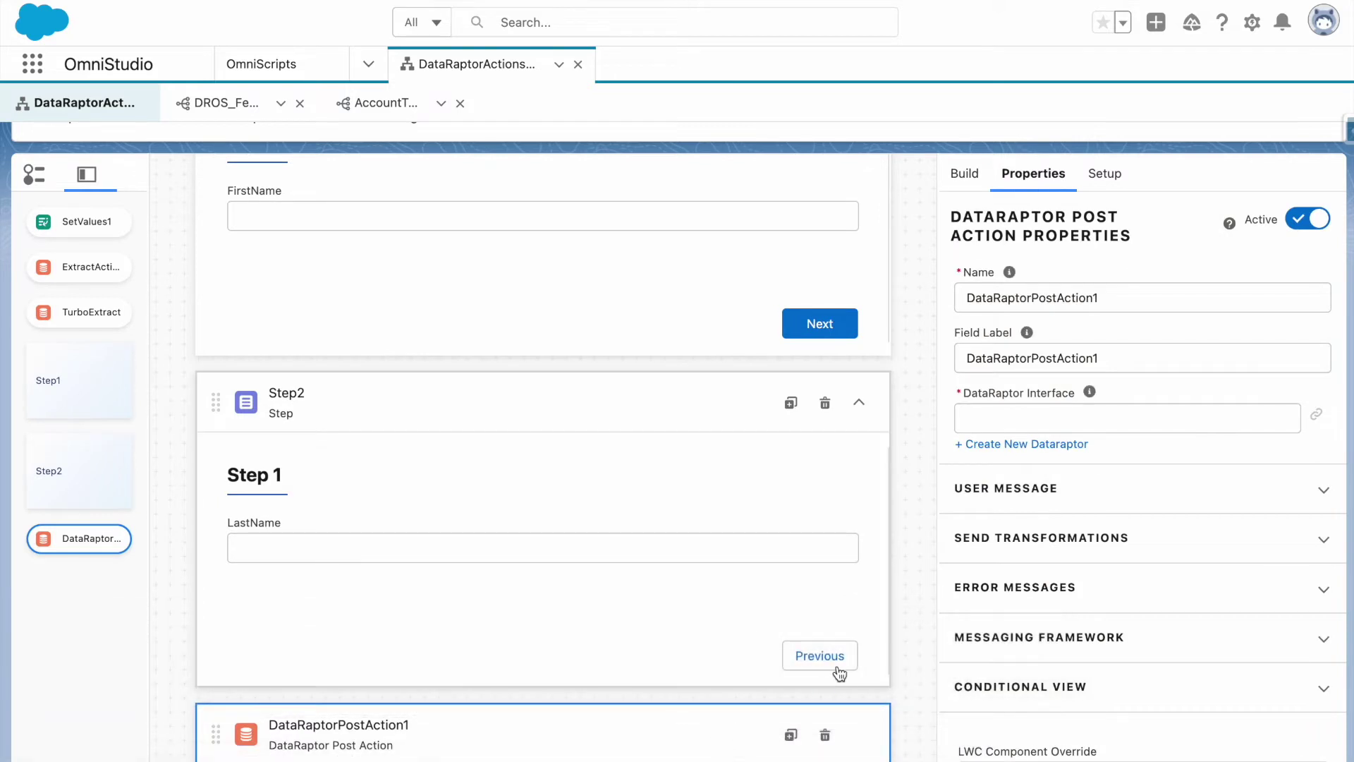
{"action": "left_click", "coordinate": [838, 663]}
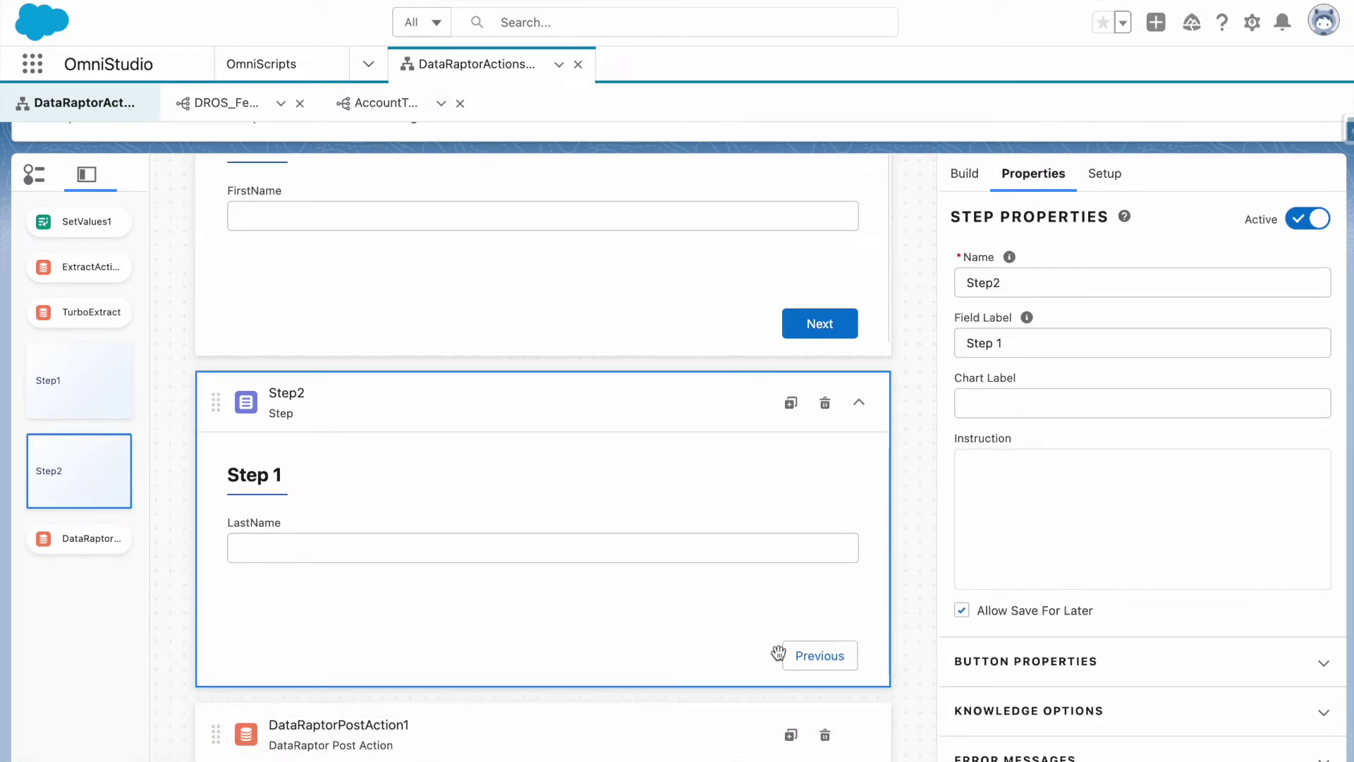
{"action": "left_click", "coordinate": [707, 732]}
{"action": "left_click", "coordinate": [708, 626]}
{"action": "scroll", "coordinate": [1023, 634], "scroll_direction": "down", "scroll_amount": 4}
{"action": "left_click", "coordinate": [681, 733]}
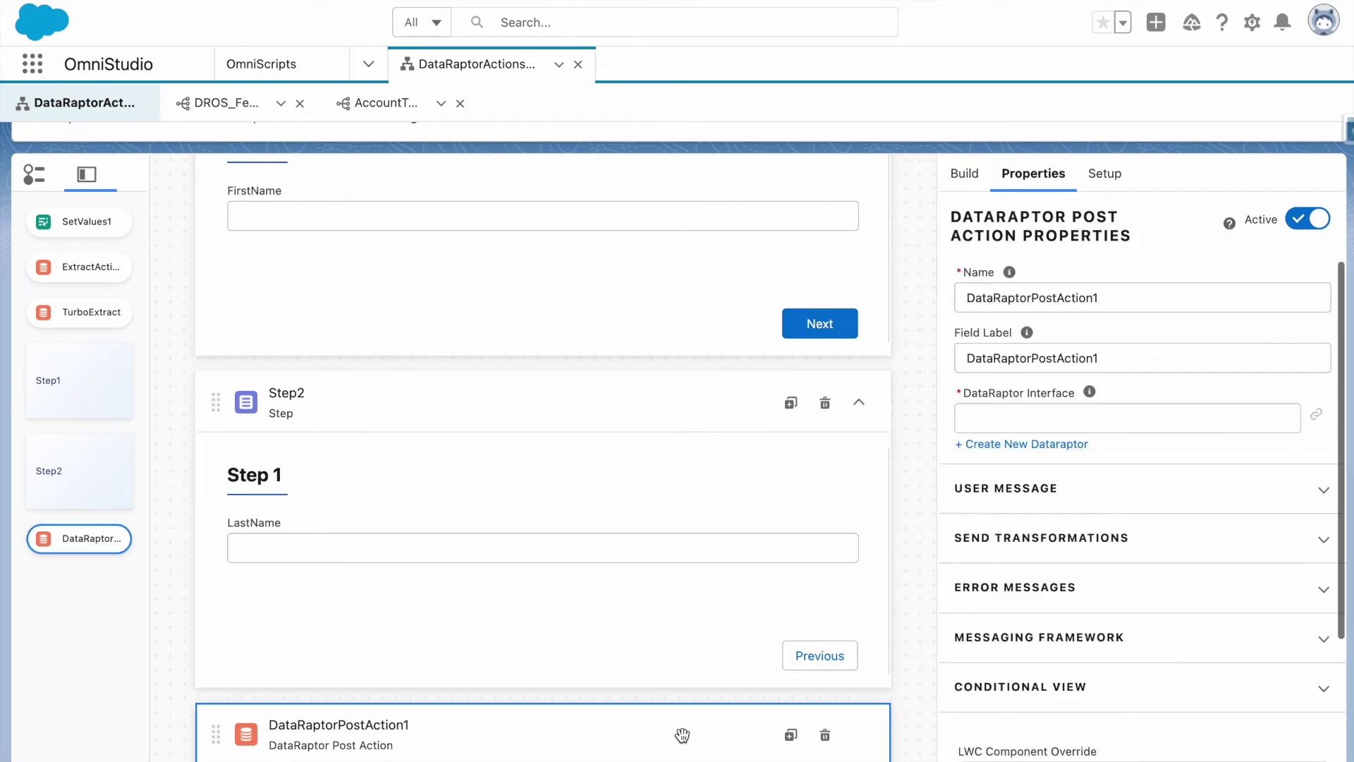
{"action": "scroll", "coordinate": [994, 538], "scroll_direction": "up", "scroll_amount": 2}
{"action": "double_click", "coordinate": [1035, 416]}
{"action": "type", "text": "C"}
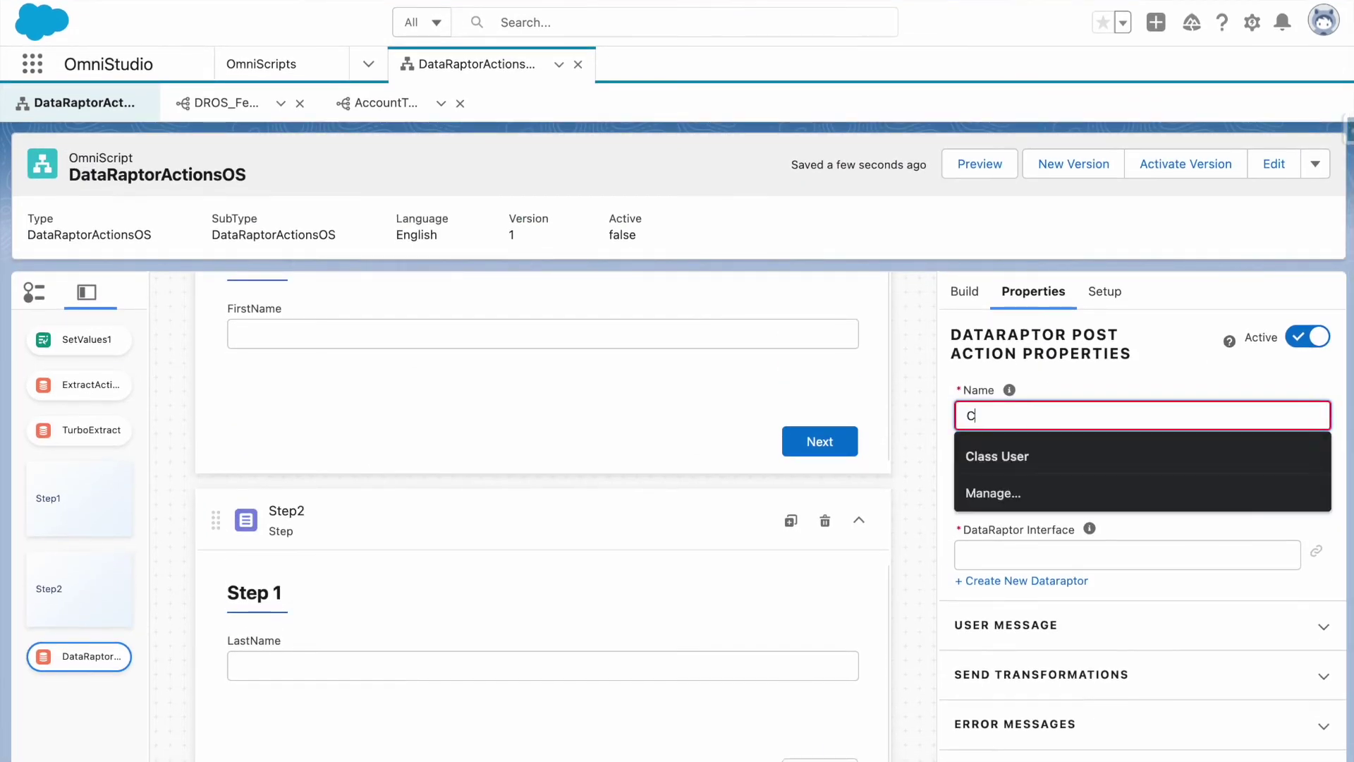
{"action": "type", "text": "reateContact"}
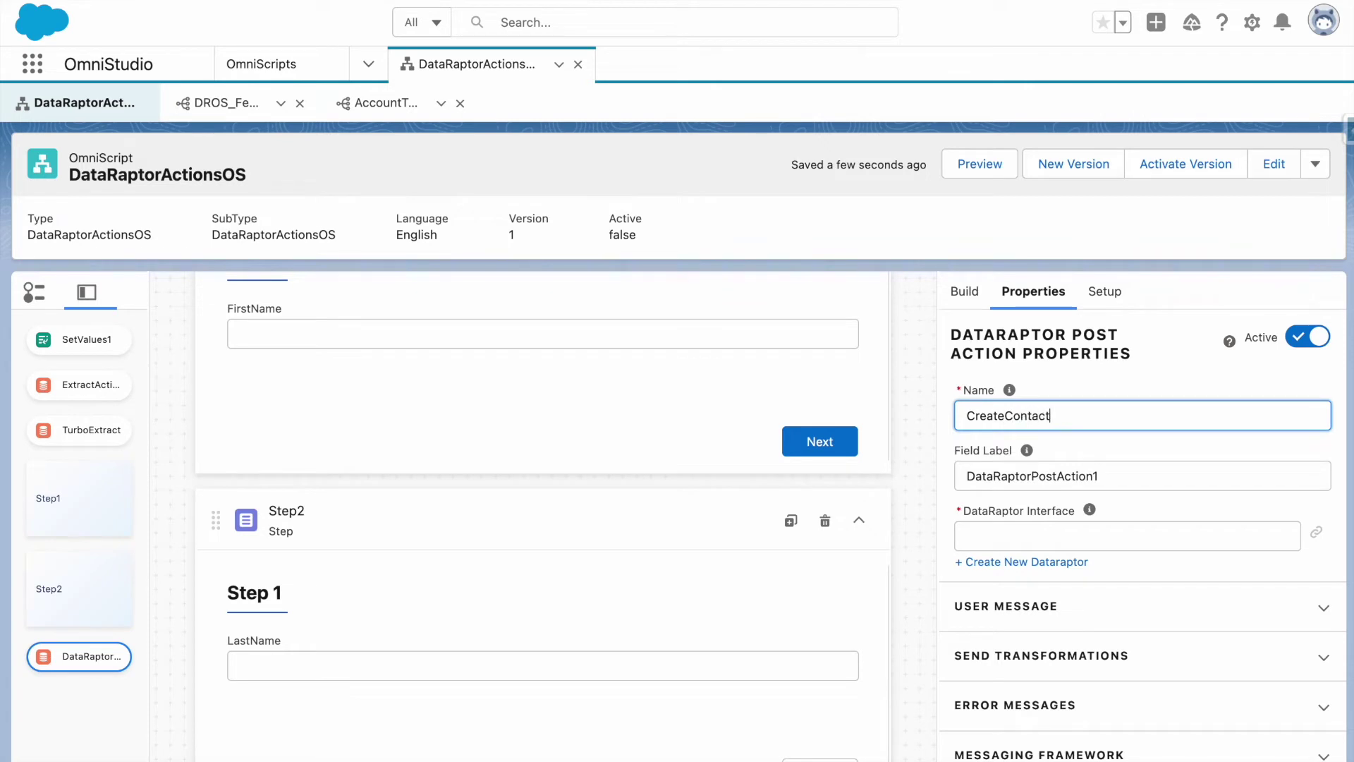
{"action": "left_click", "coordinate": [1067, 455]}
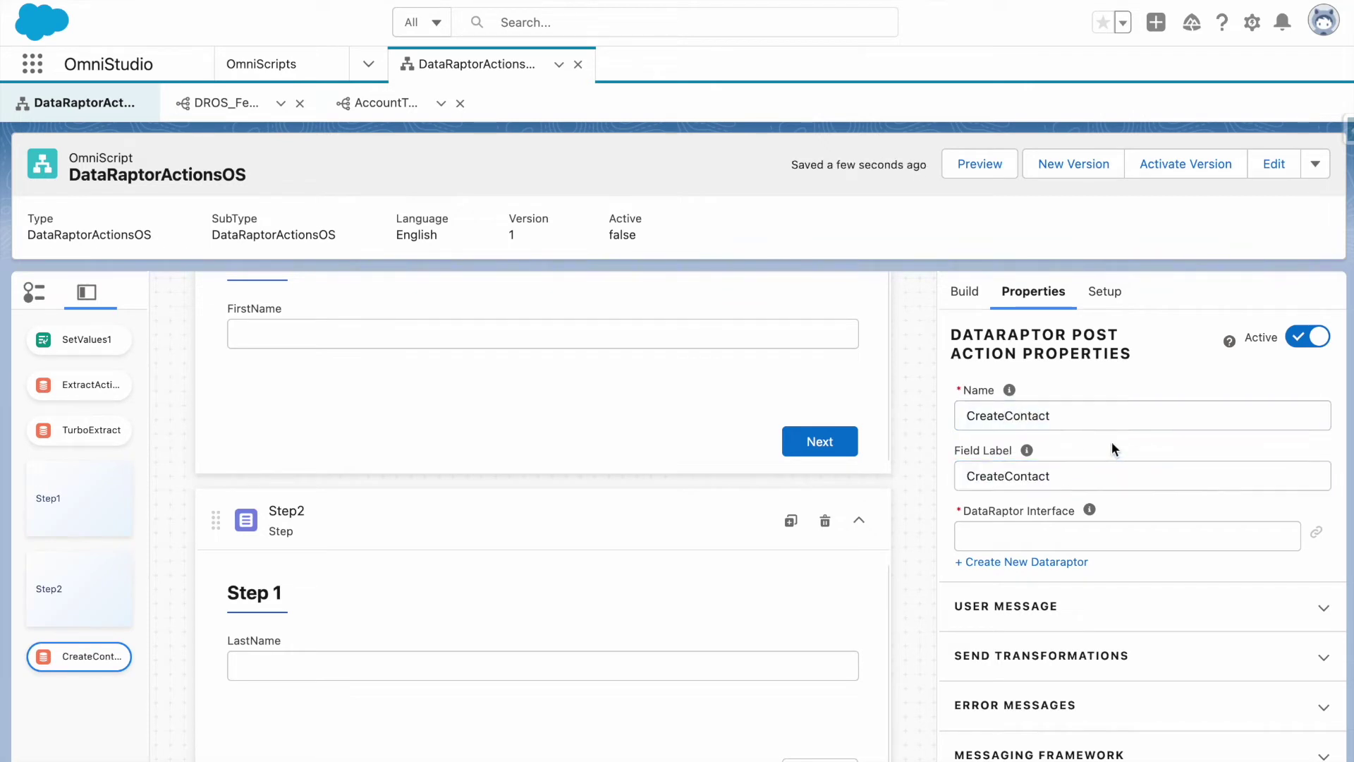
Create a new DataRaptor named CreateContactDR for the CreateContact action.
{"action": "left_click", "coordinate": [1057, 562]}
{"action": "key", "text": "ctrl+v"}
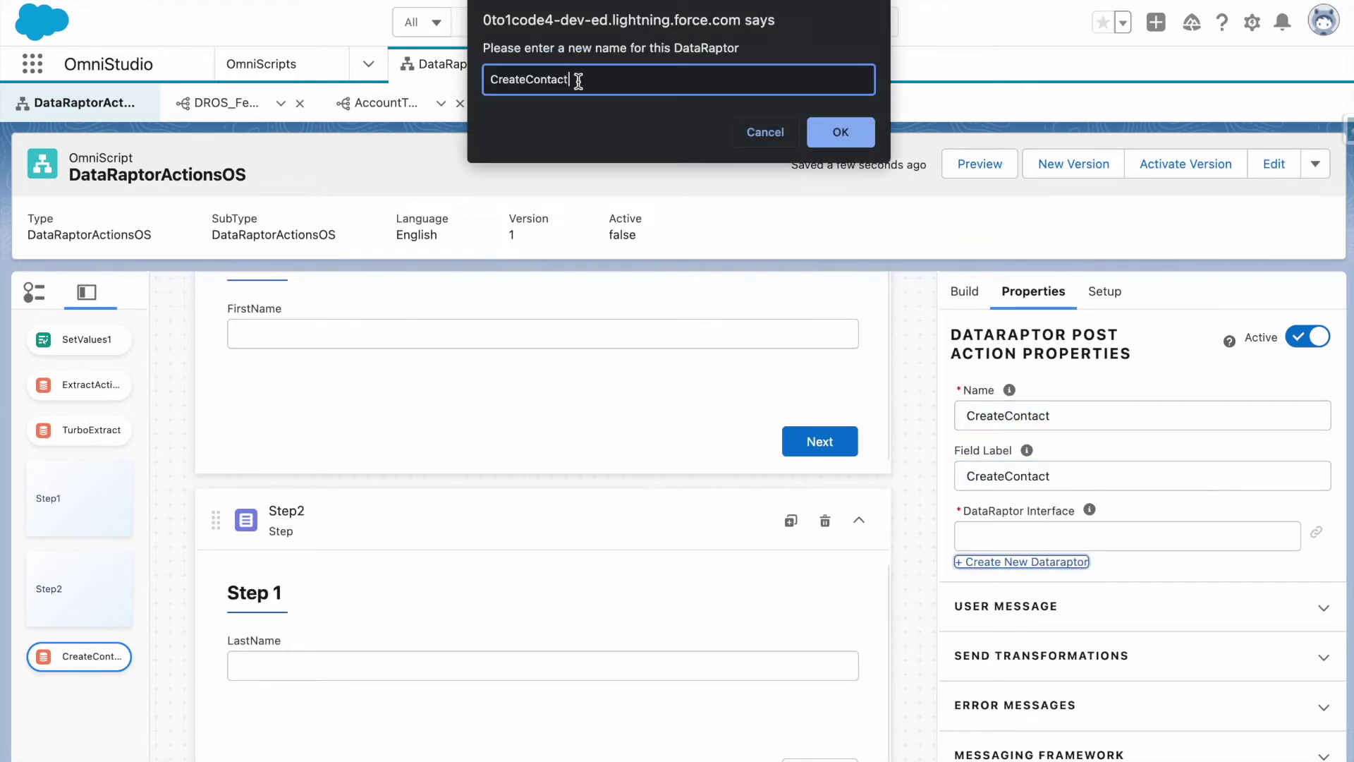
{"action": "left_click", "coordinate": [843, 133]}
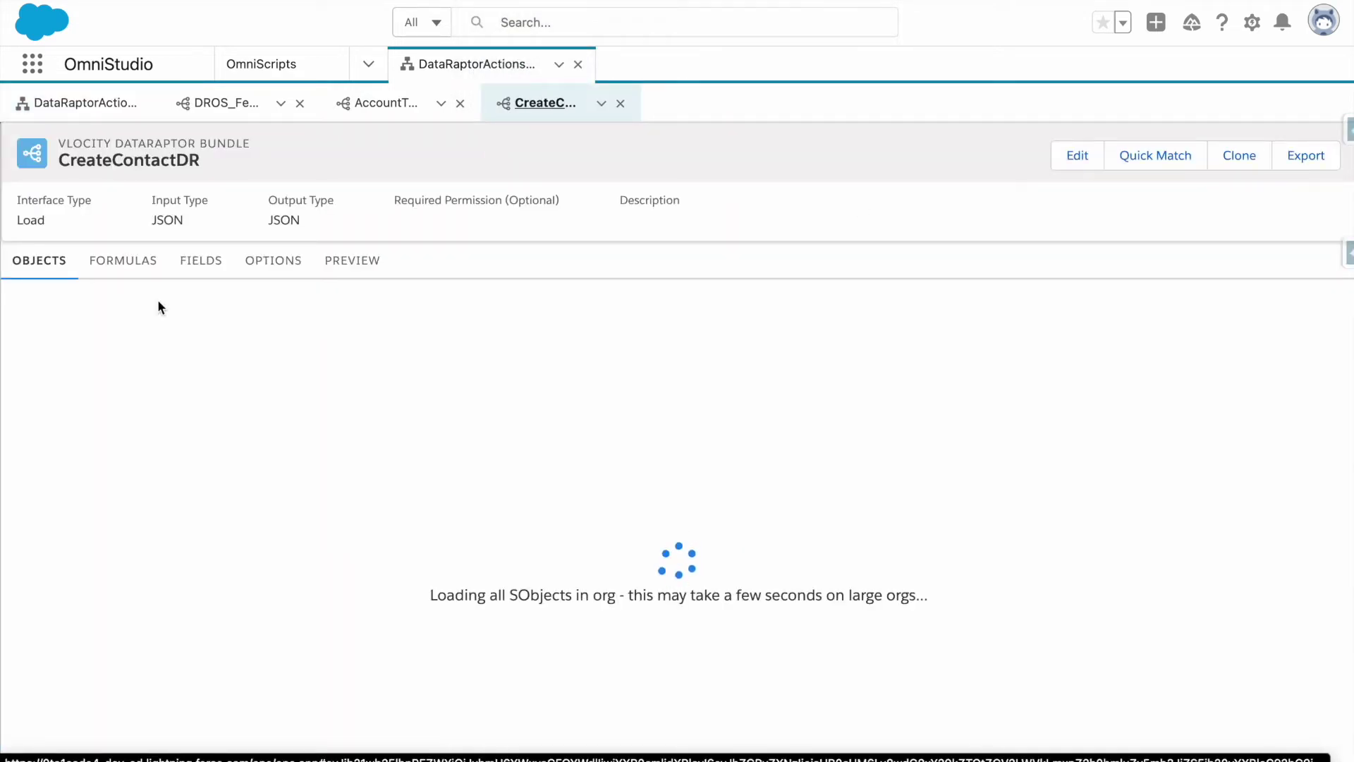
Add Contact as the CreateContactDR target object and open its field mappings.
{"action": "left_click", "coordinate": [679, 316]}
{"action": "left_click", "coordinate": [423, 321]}
{"action": "left_click", "coordinate": [390, 243]}
{"action": "left_click", "coordinate": [392, 247]}
{"action": "type", "text": "contact"}
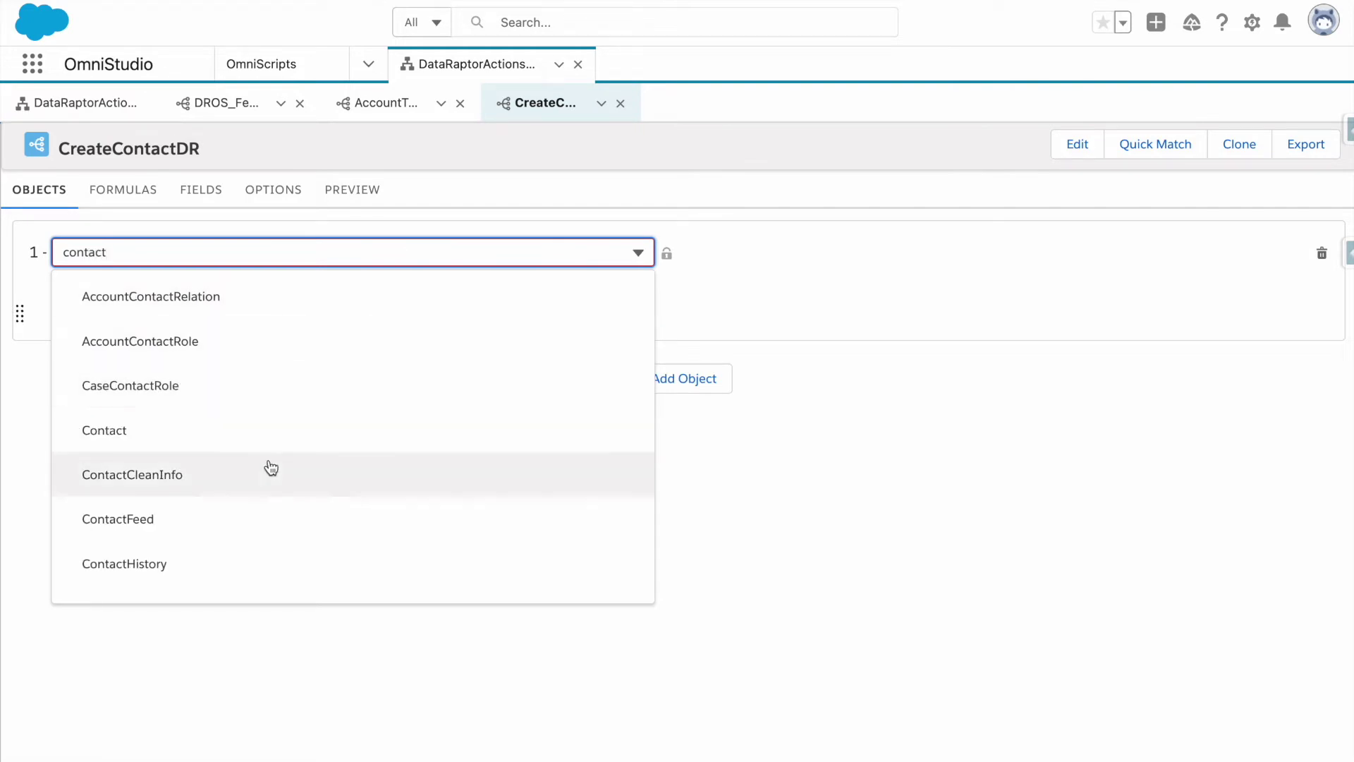
{"action": "left_click", "coordinate": [261, 430]}
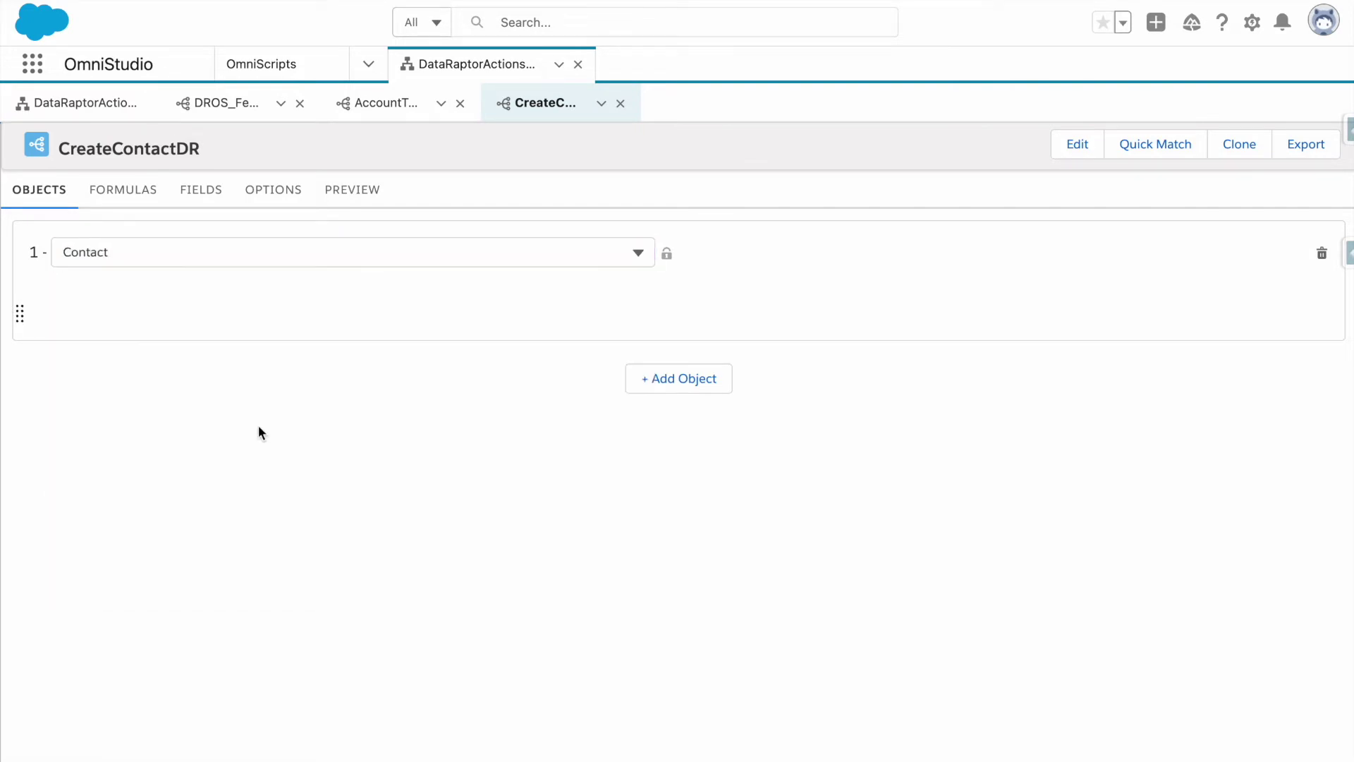
{"action": "left_click", "coordinate": [180, 190]}
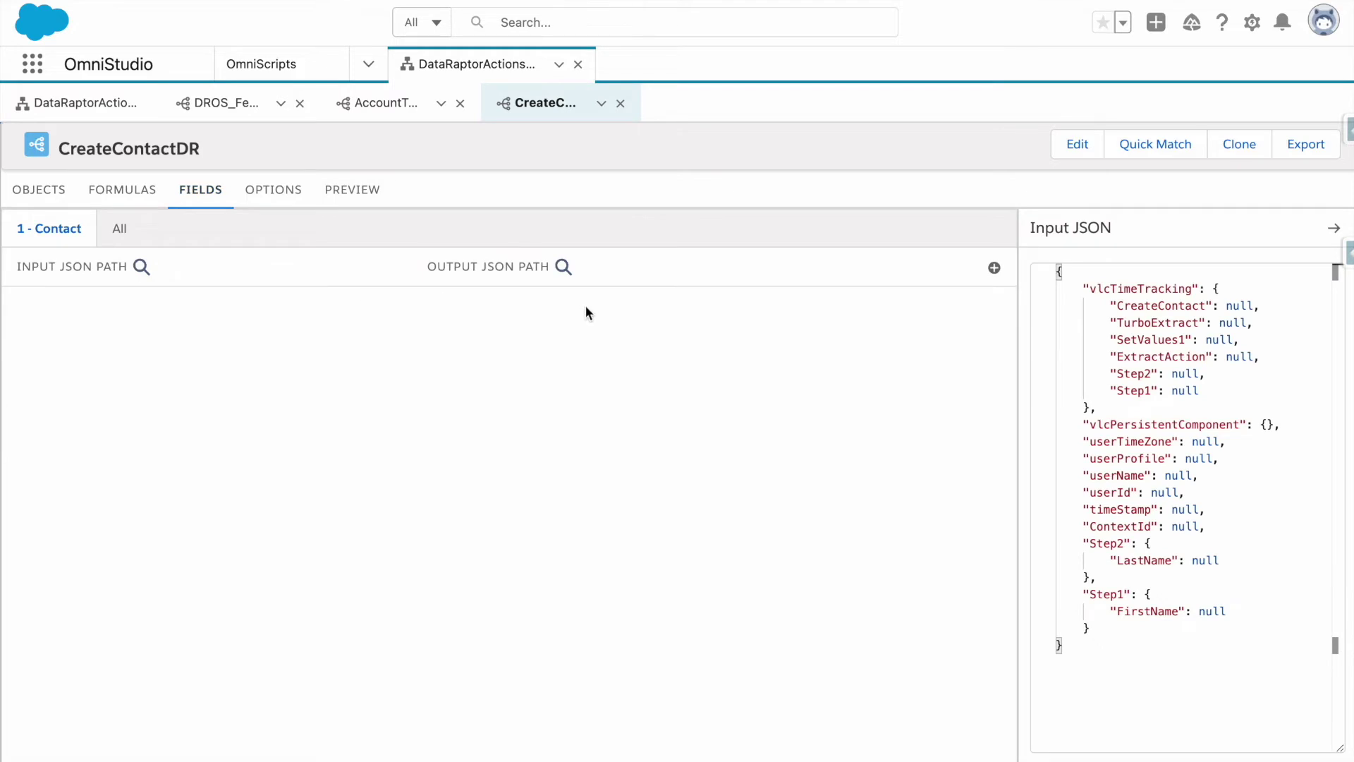
{"action": "scroll", "coordinate": [390, 316], "scroll_direction": "up", "scroll_amount": 2}
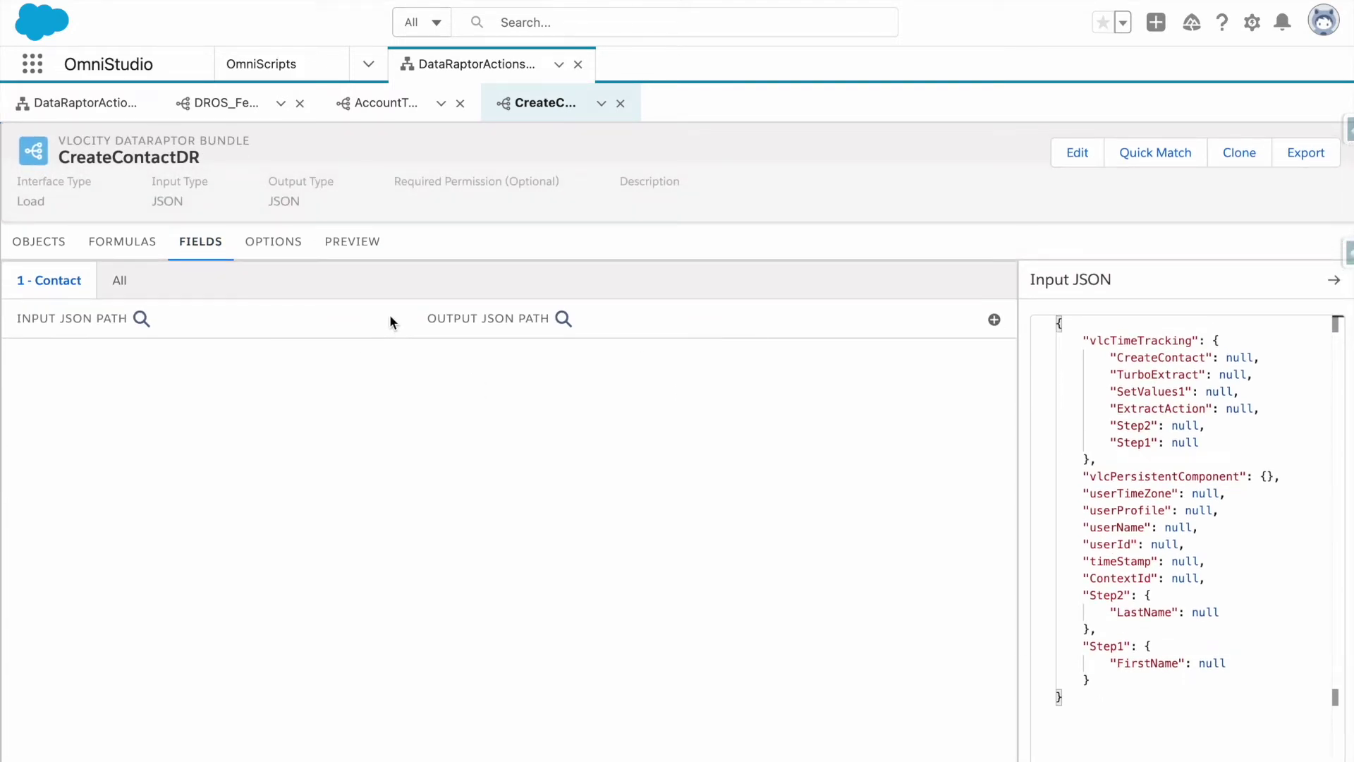
Confirm the DataRaptorActionsOS OmniScript lists CreateContactDR as the interface, then return to CreateContactDR.
{"action": "left_click", "coordinate": [86, 107]}
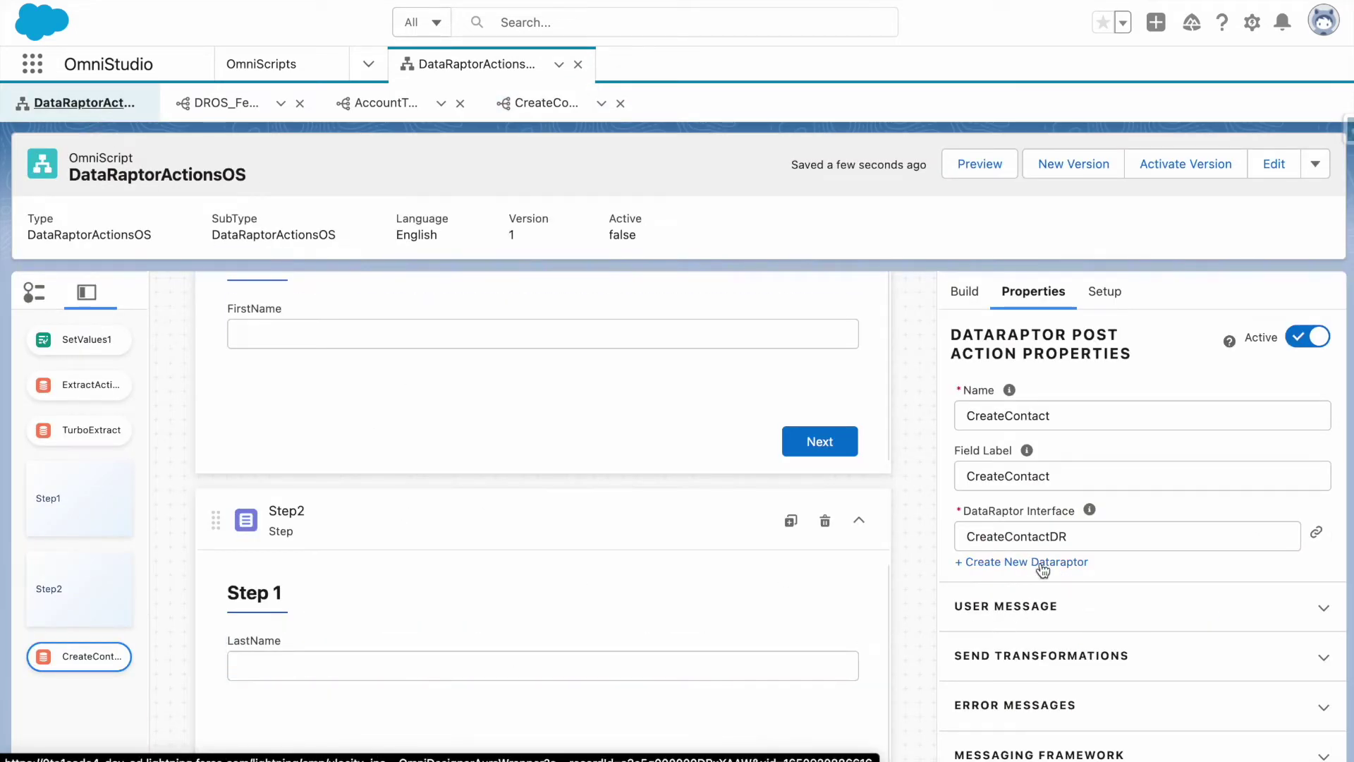
{"action": "left_click", "coordinate": [540, 105]}
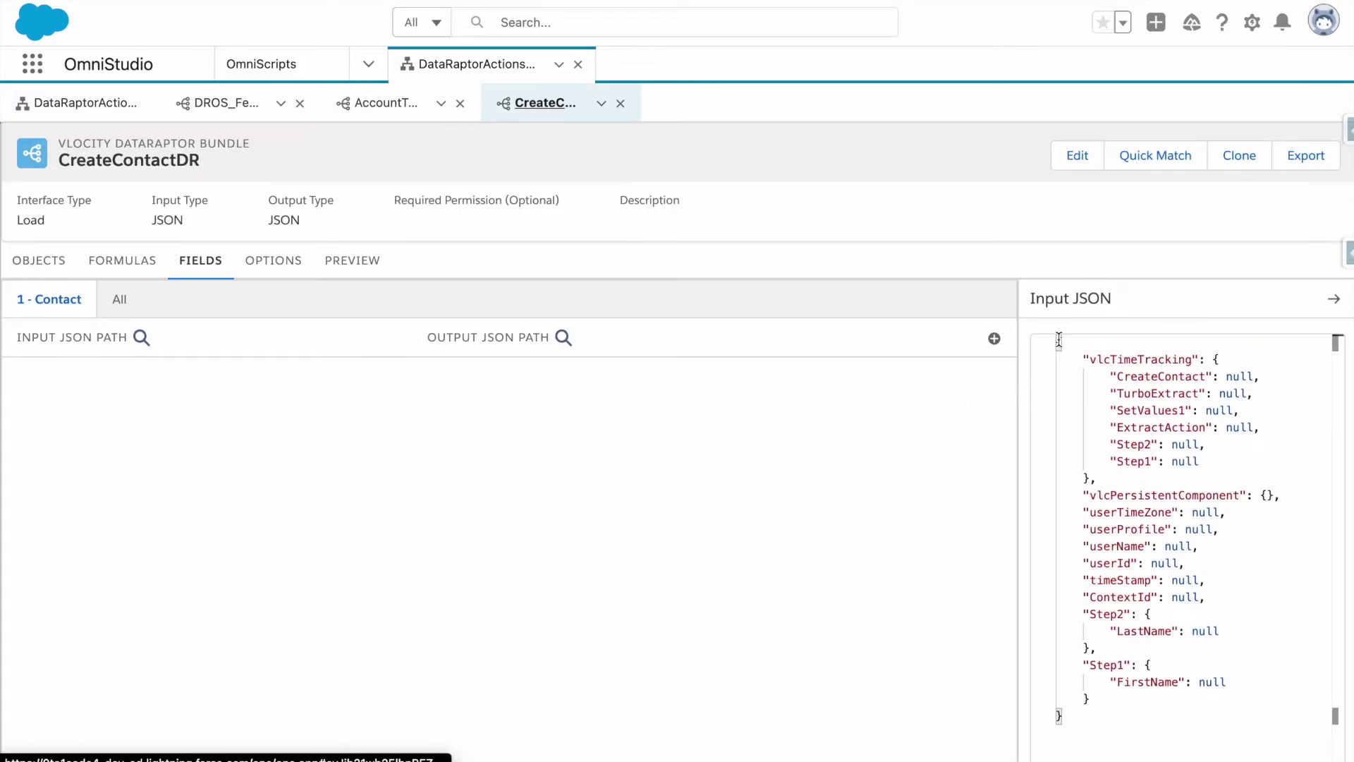
{"action": "left_click", "coordinate": [95, 112]}
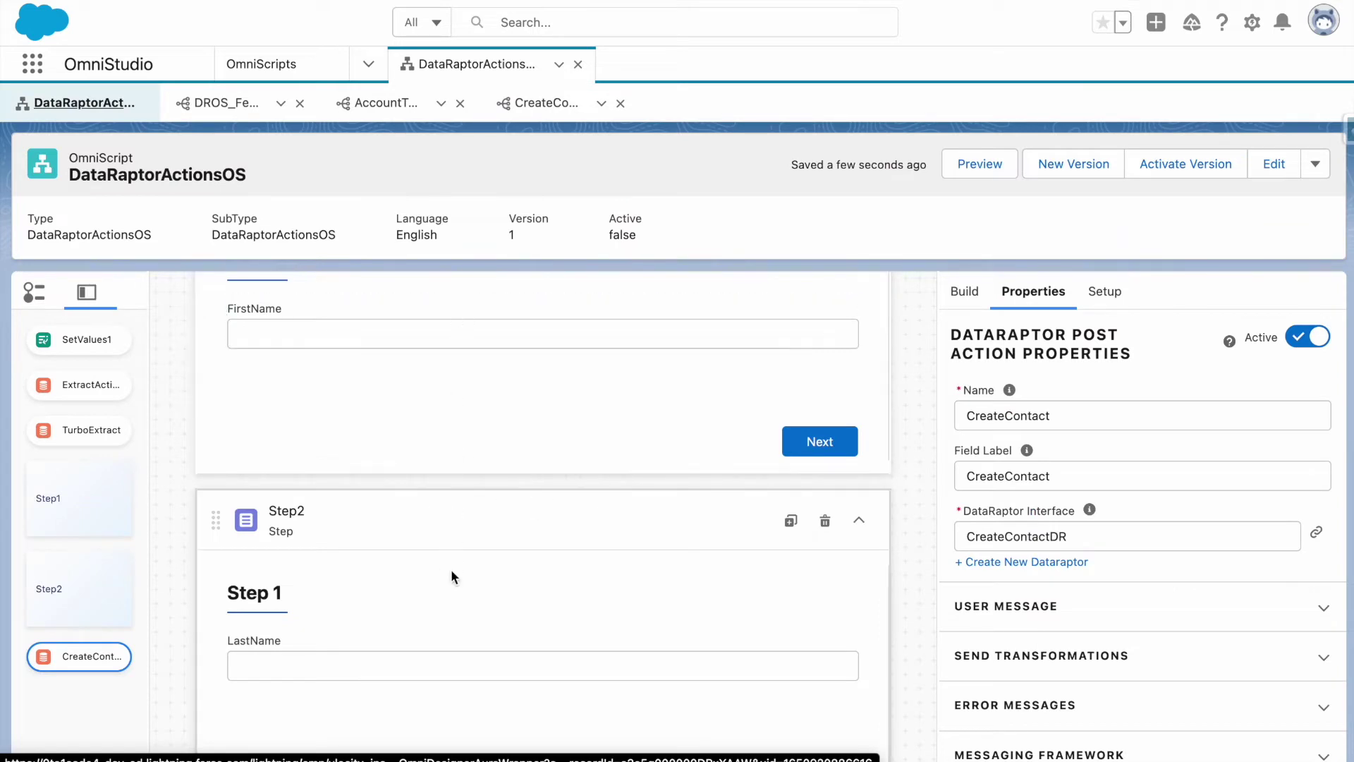
{"action": "scroll", "coordinate": [468, 353], "scroll_direction": "up", "scroll_amount": 1}
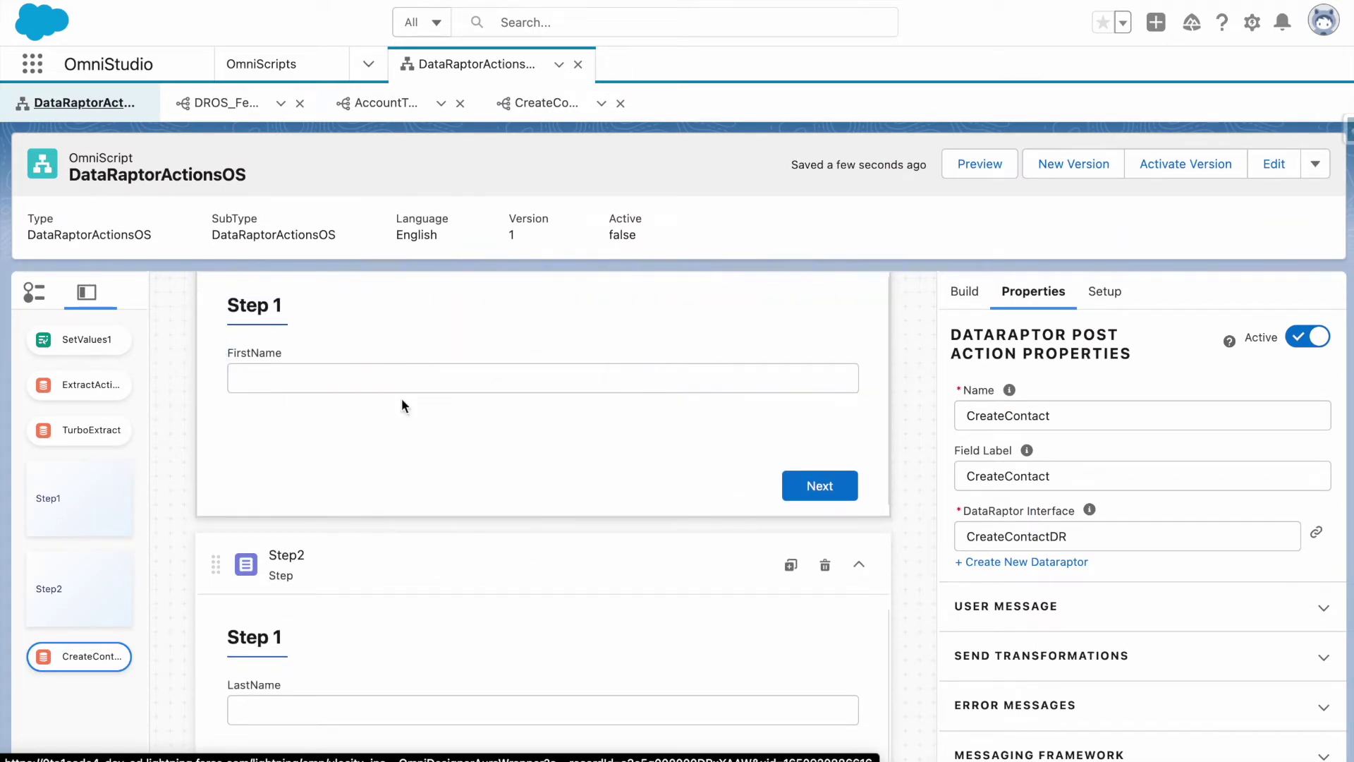
{"action": "left_click", "coordinate": [550, 111]}
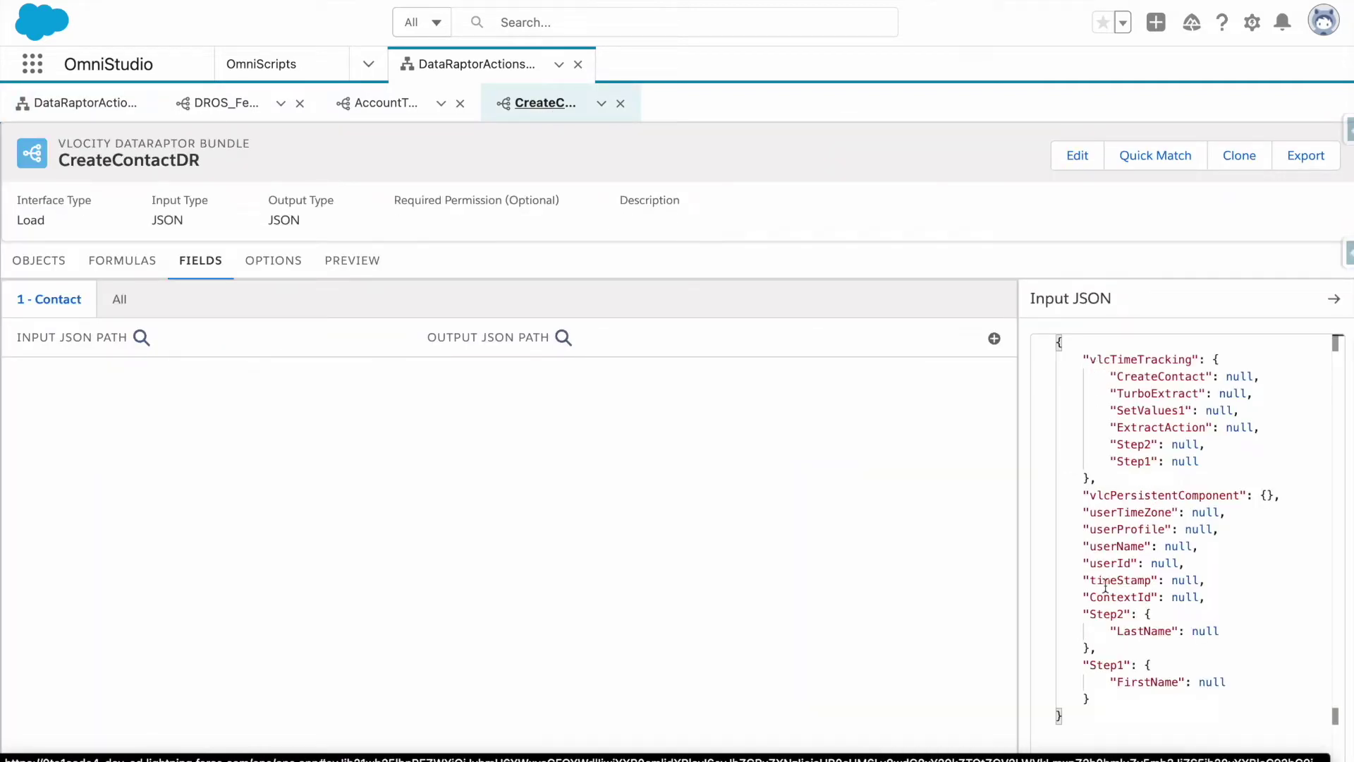
Clear the Input JSON sample and map Step1:FirstName to the Contact FirstName field.
{"action": "left_click", "coordinate": [994, 339]}
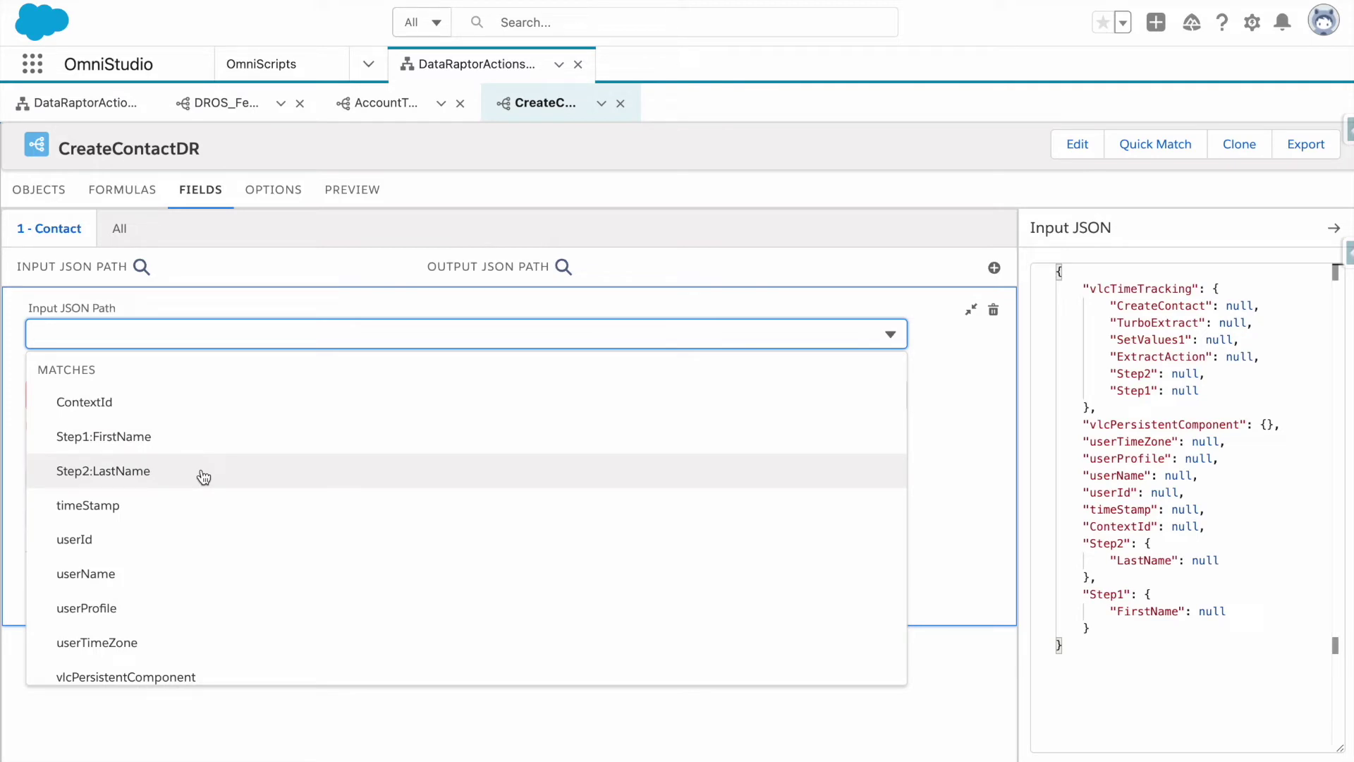
{"action": "left_click", "coordinate": [1295, 495]}
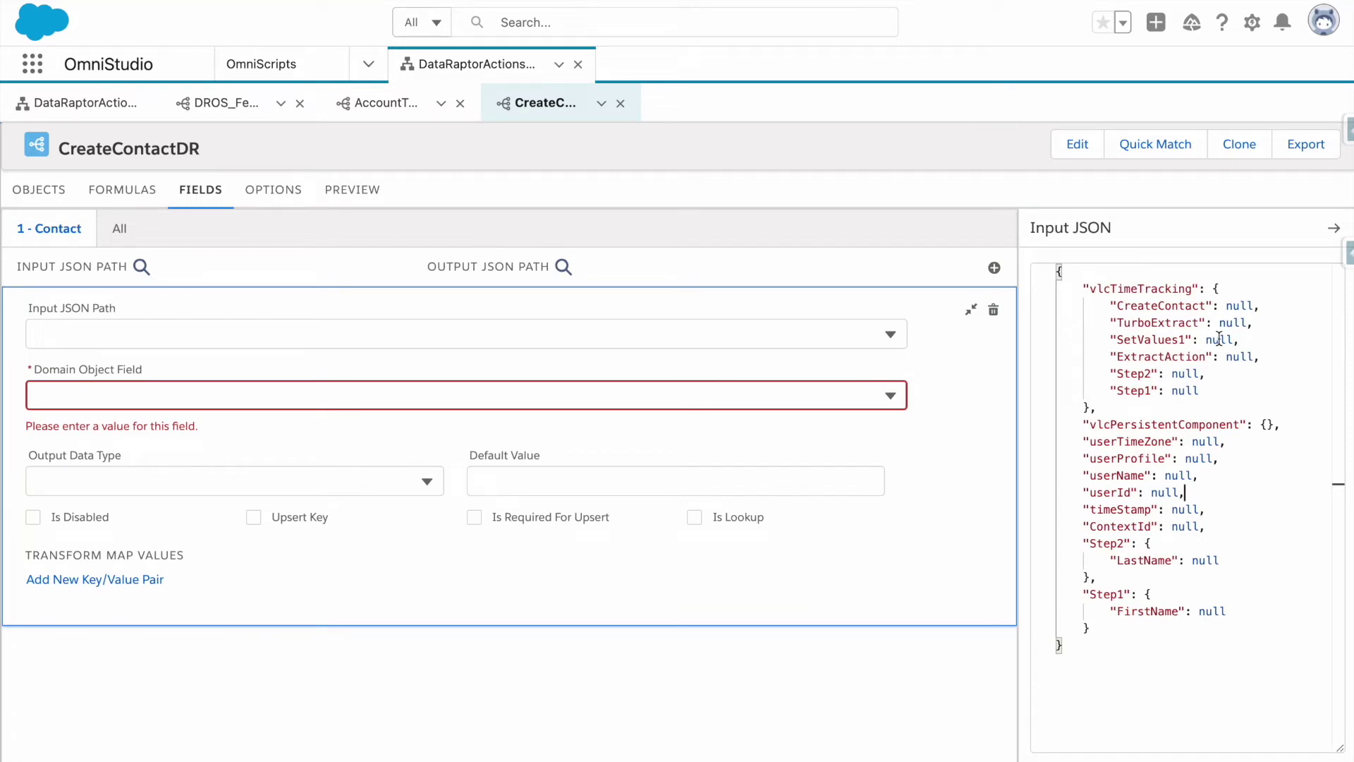
{"action": "key", "text": "ctrl+a"}
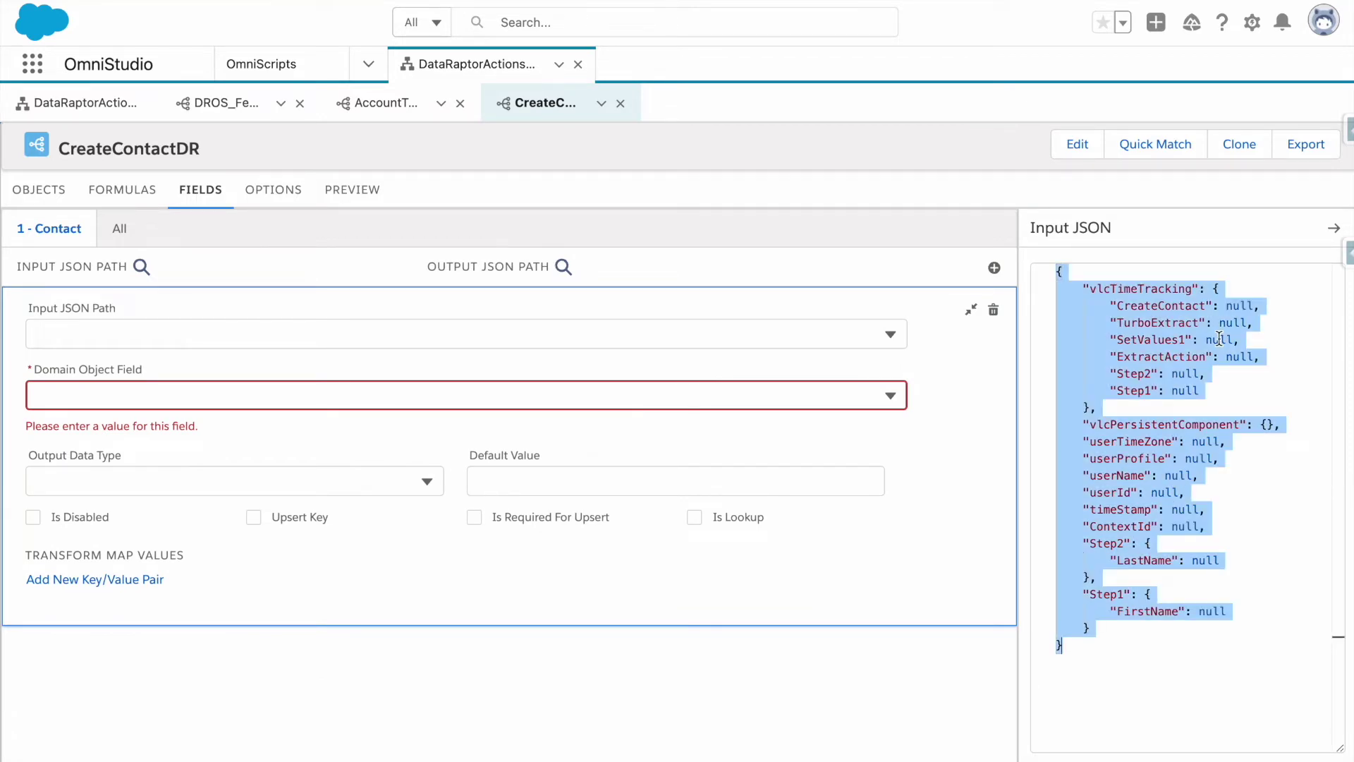
{"action": "key", "text": "Delete"}
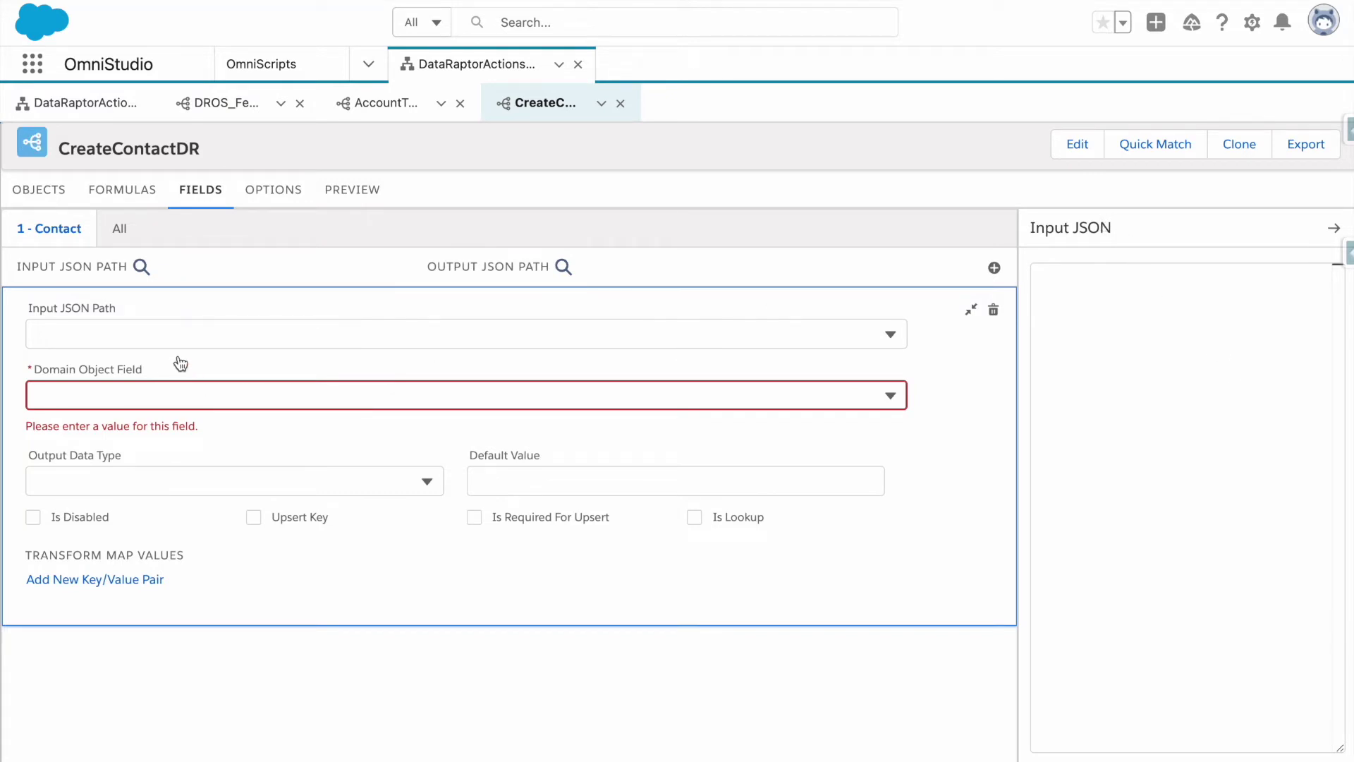
{"action": "left_click", "coordinate": [157, 336]}
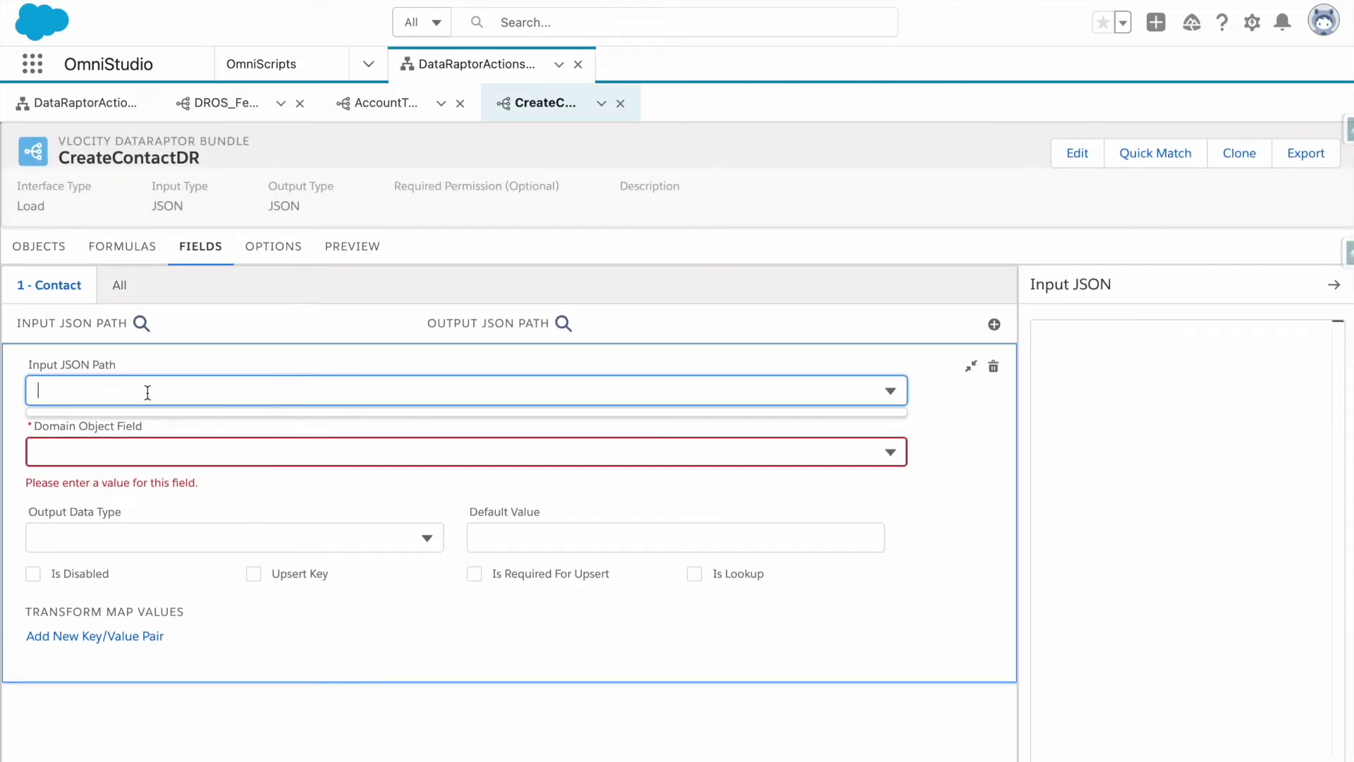
{"action": "type", "text": "Step1:FirstName"}
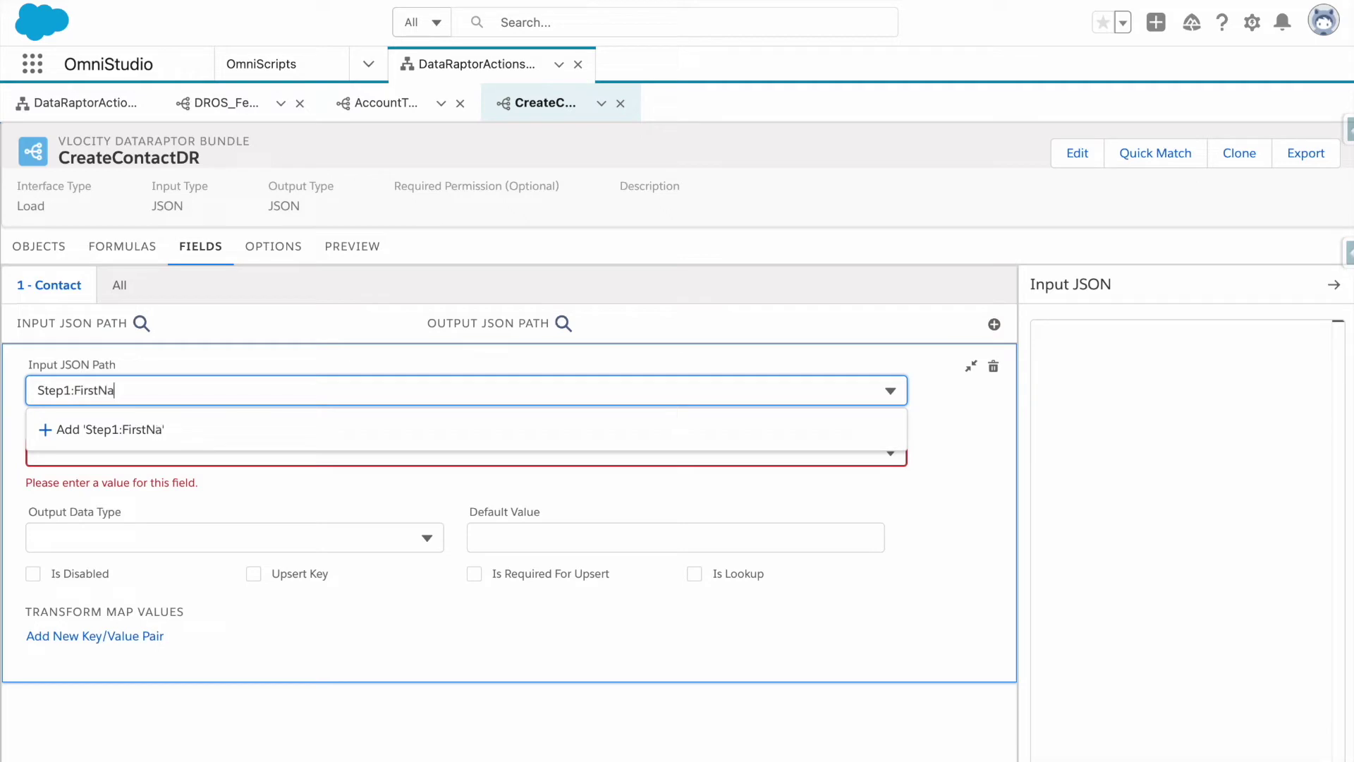
{"action": "key", "text": "ctrl+a"}
{"action": "key", "text": "ctrl+c"}
{"action": "left_click", "coordinate": [187, 360]}
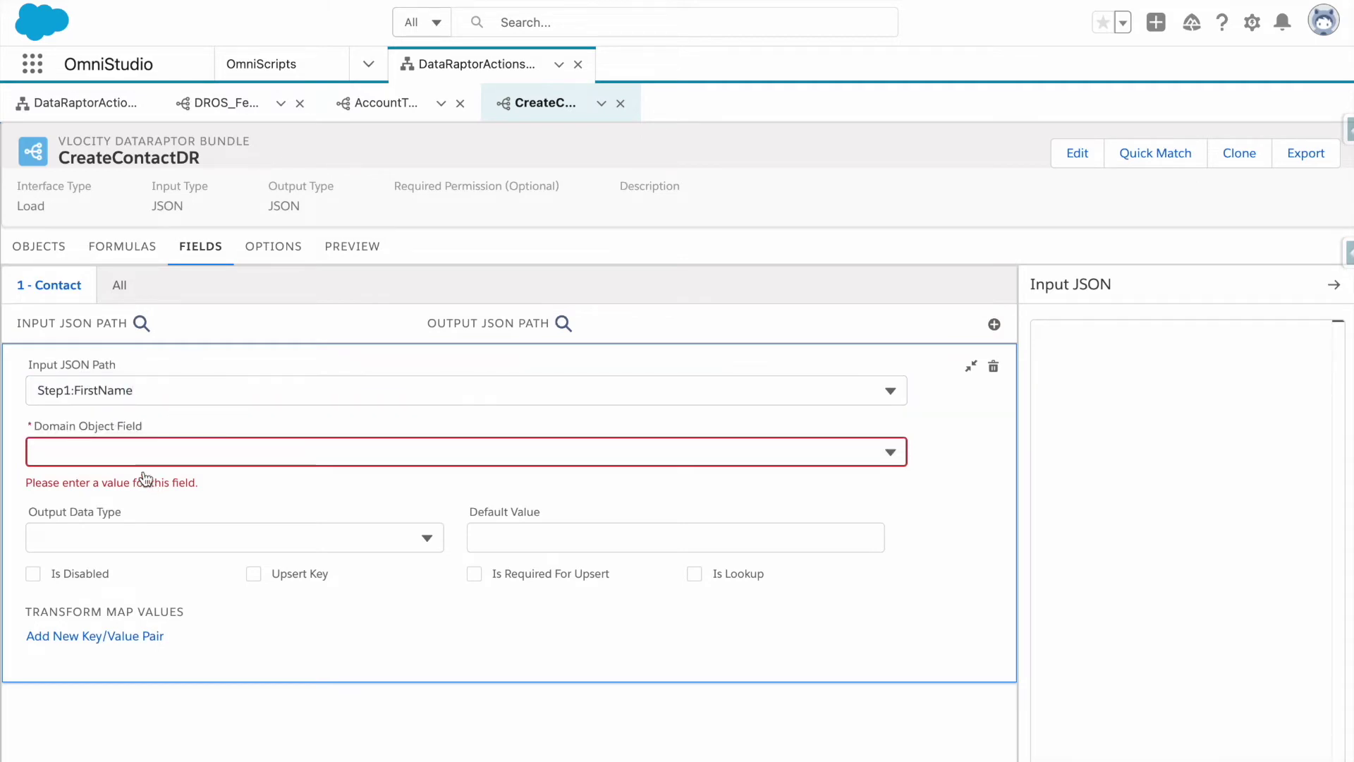
{"action": "left_click", "coordinate": [144, 456]}
{"action": "type", "text": "first"}
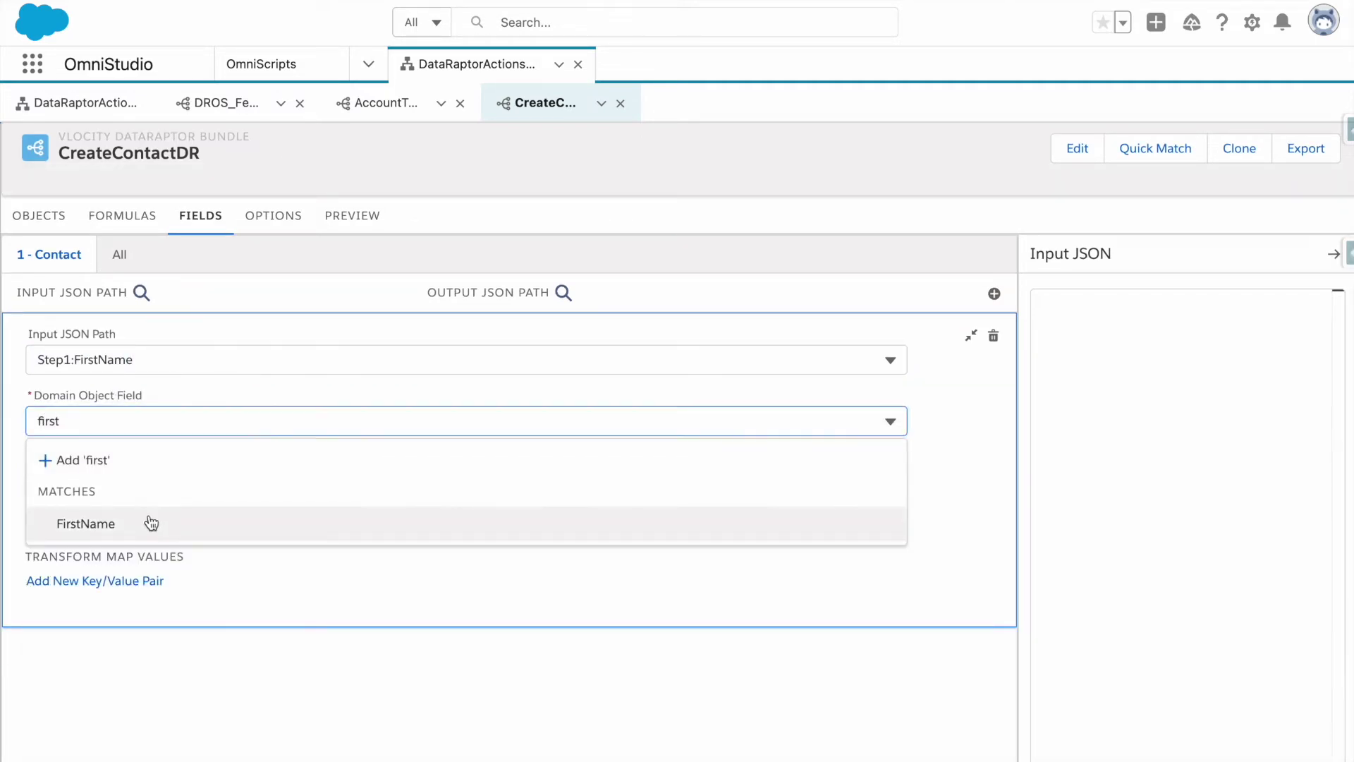
{"action": "left_click", "coordinate": [151, 524]}
Add a second mapping from Step2:LastName to the Contact LastName field.
{"action": "left_click", "coordinate": [995, 293]}
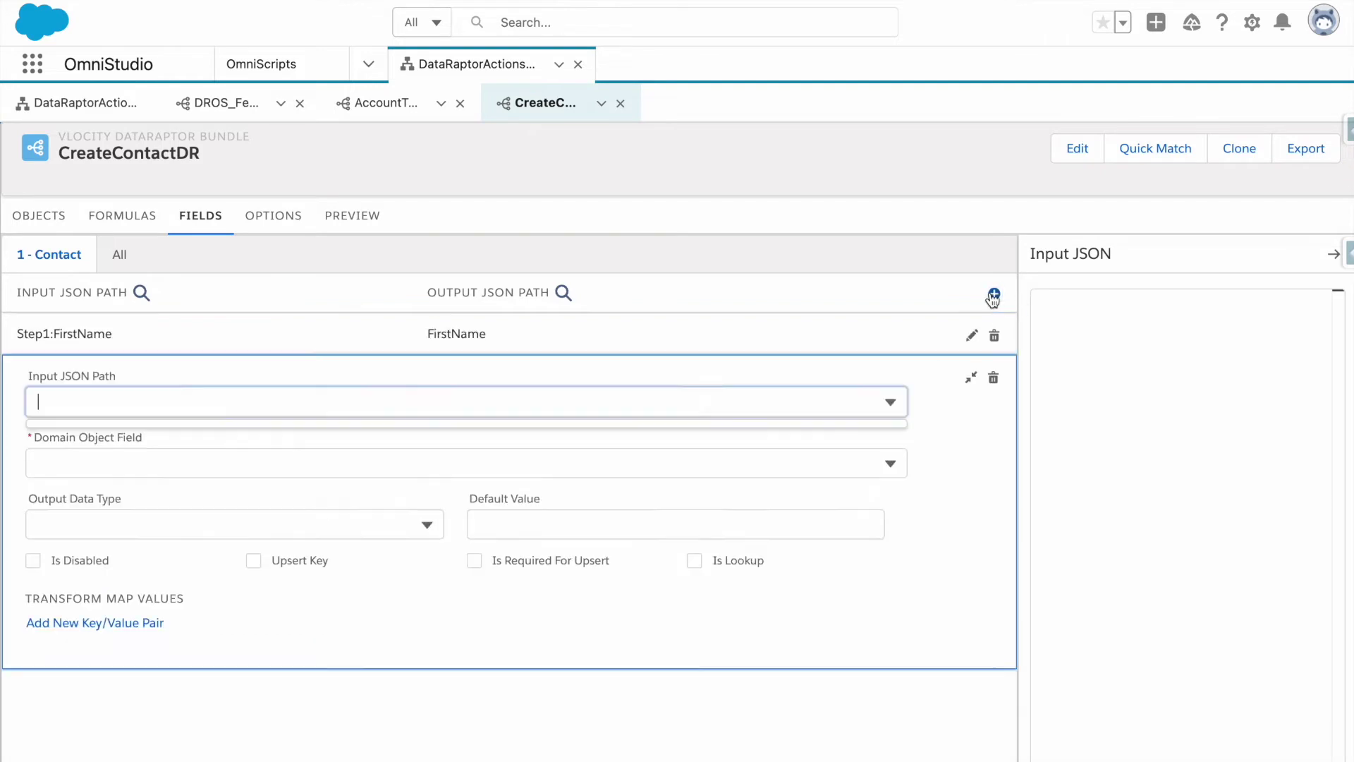
{"action": "left_click", "coordinate": [183, 399]}
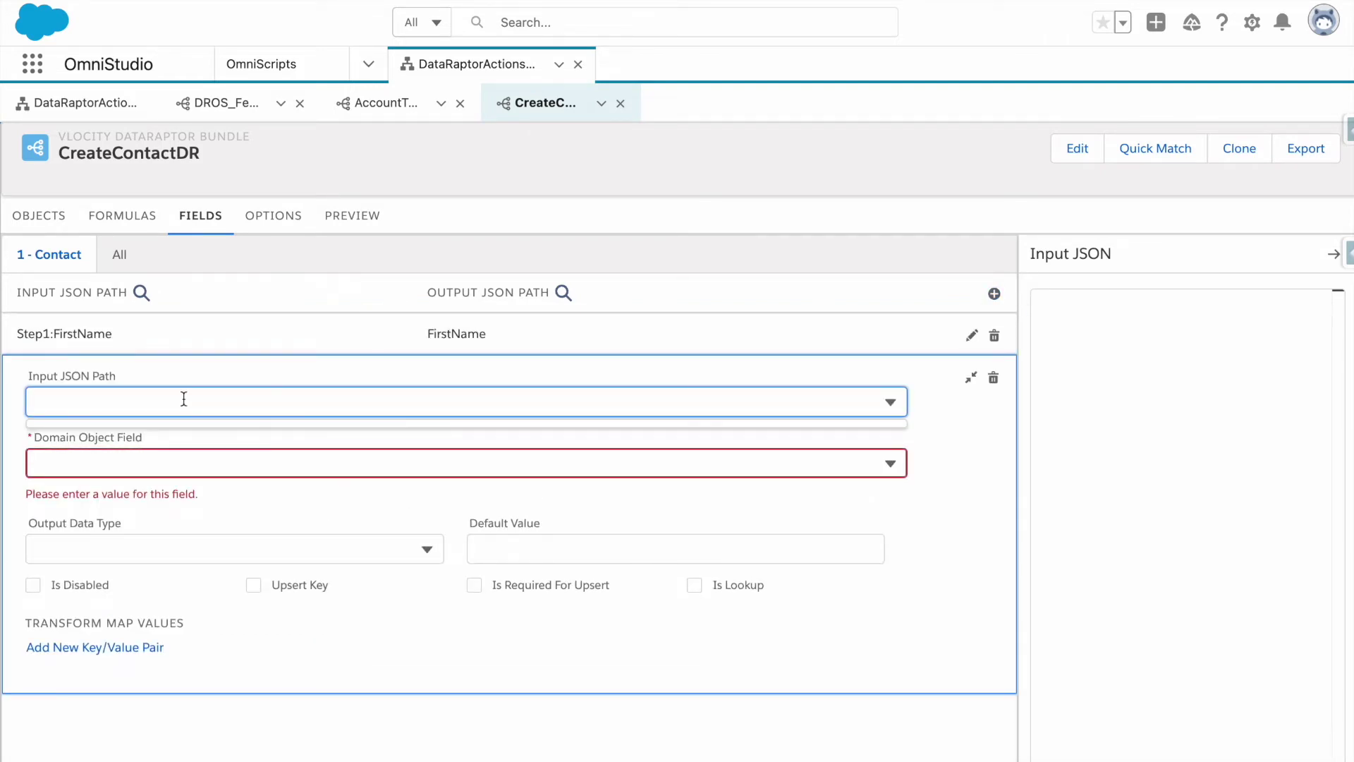
{"action": "key", "text": "ctrl+v"}
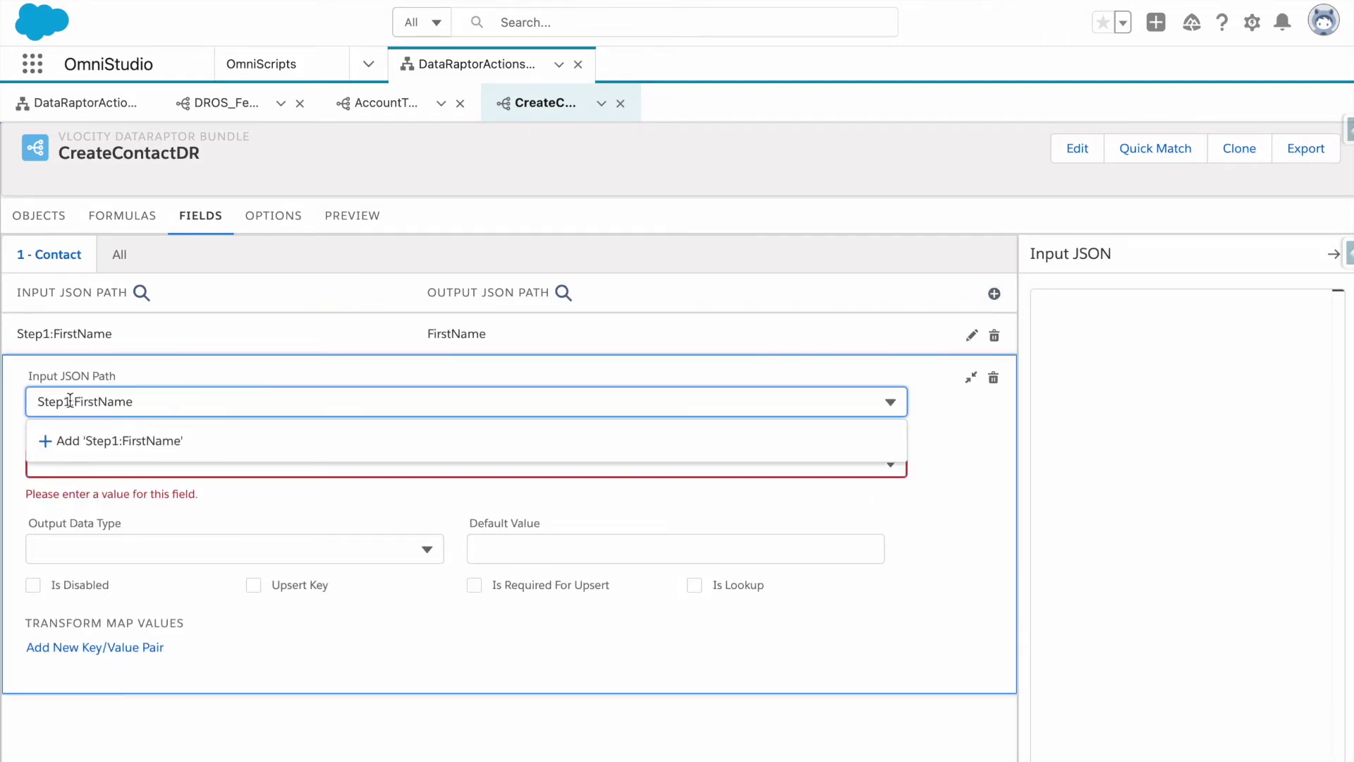
{"action": "left_click_drag", "start_coordinate": [99, 401], "coordinate": [78, 401]}
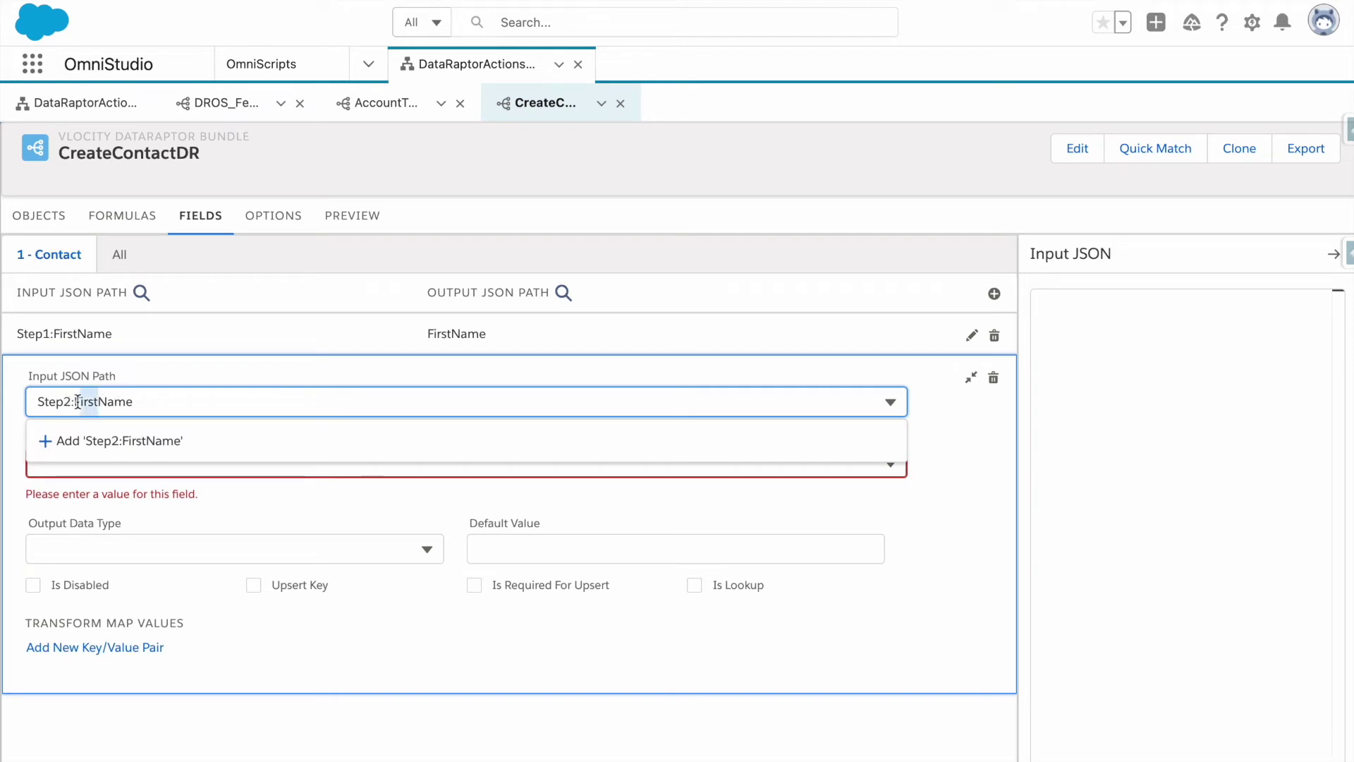
{"action": "type", "text": "Last"}
{"action": "left_click", "coordinate": [179, 443]}
{"action": "left_click", "coordinate": [140, 469]}
{"action": "type", "text": "last"}
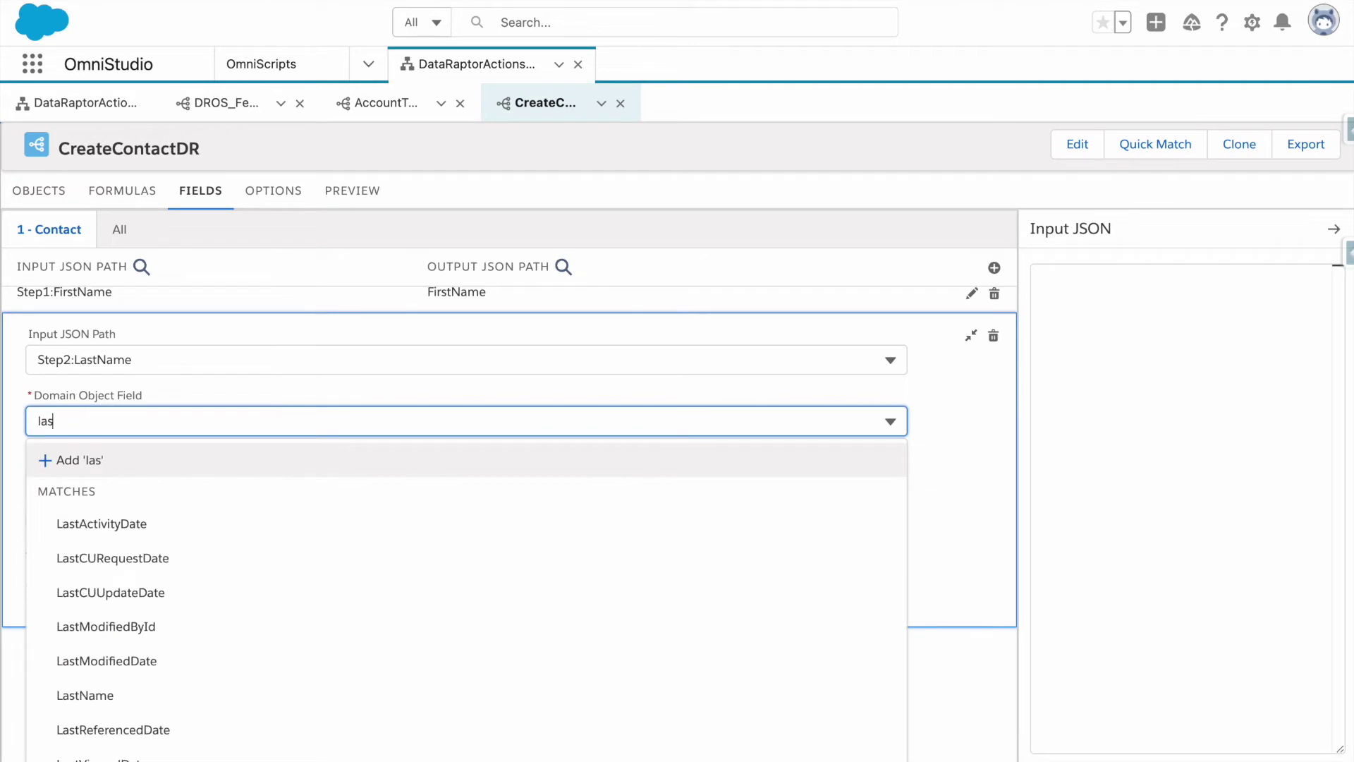
{"action": "type", "text": "nam"}
{"action": "left_click", "coordinate": [136, 554]}
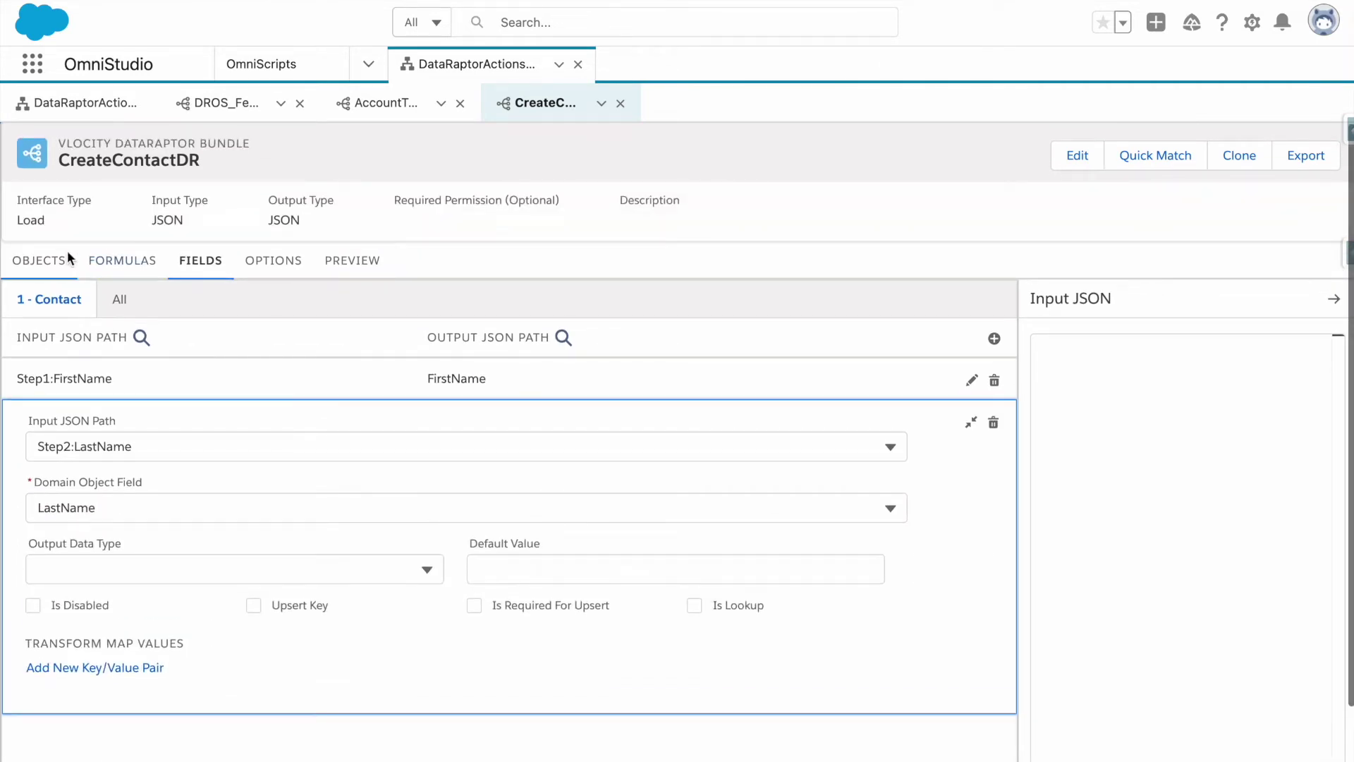
{"action": "left_click", "coordinate": [71, 255]}
Open the DataRaptorActionsOS OmniScript in Preview with its data panel.
{"action": "left_click", "coordinate": [88, 103]}
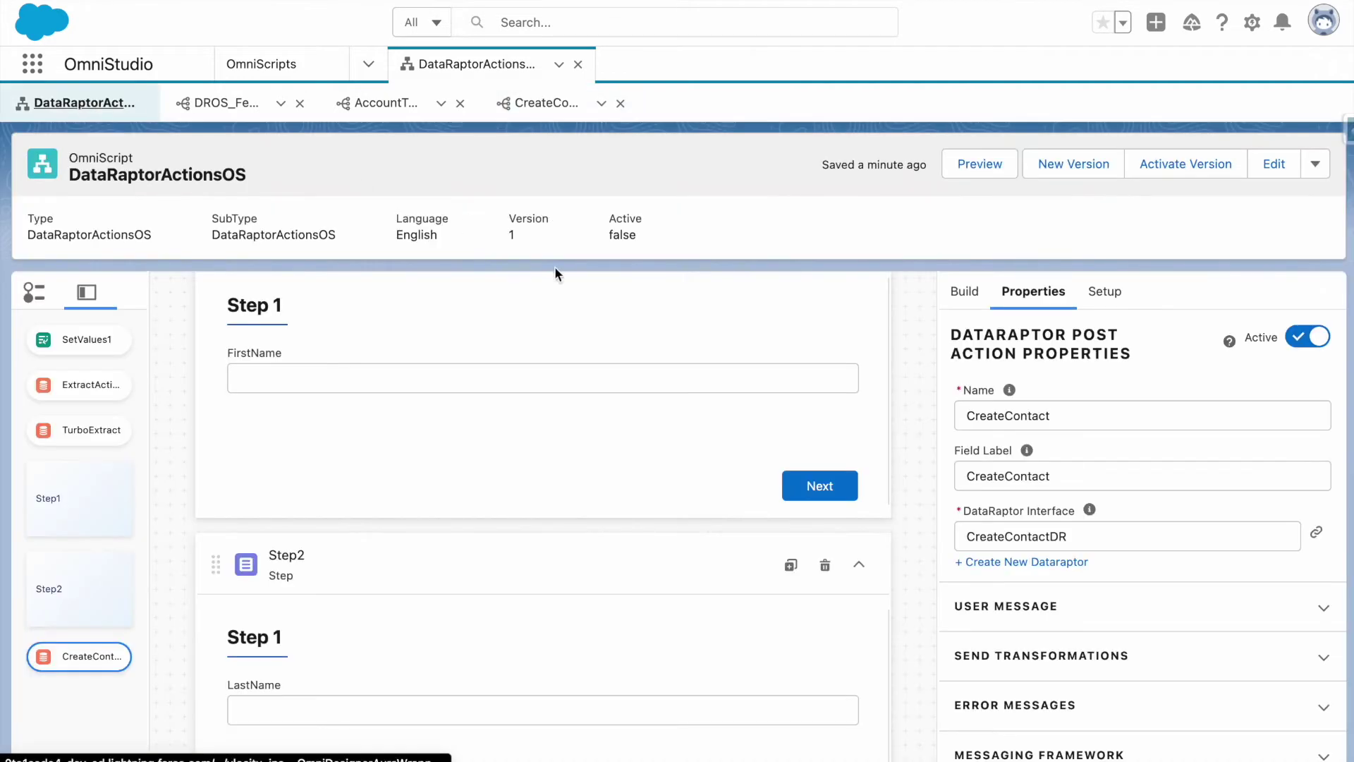
{"action": "scroll", "coordinate": [557, 573], "scroll_direction": "down", "scroll_amount": 5}
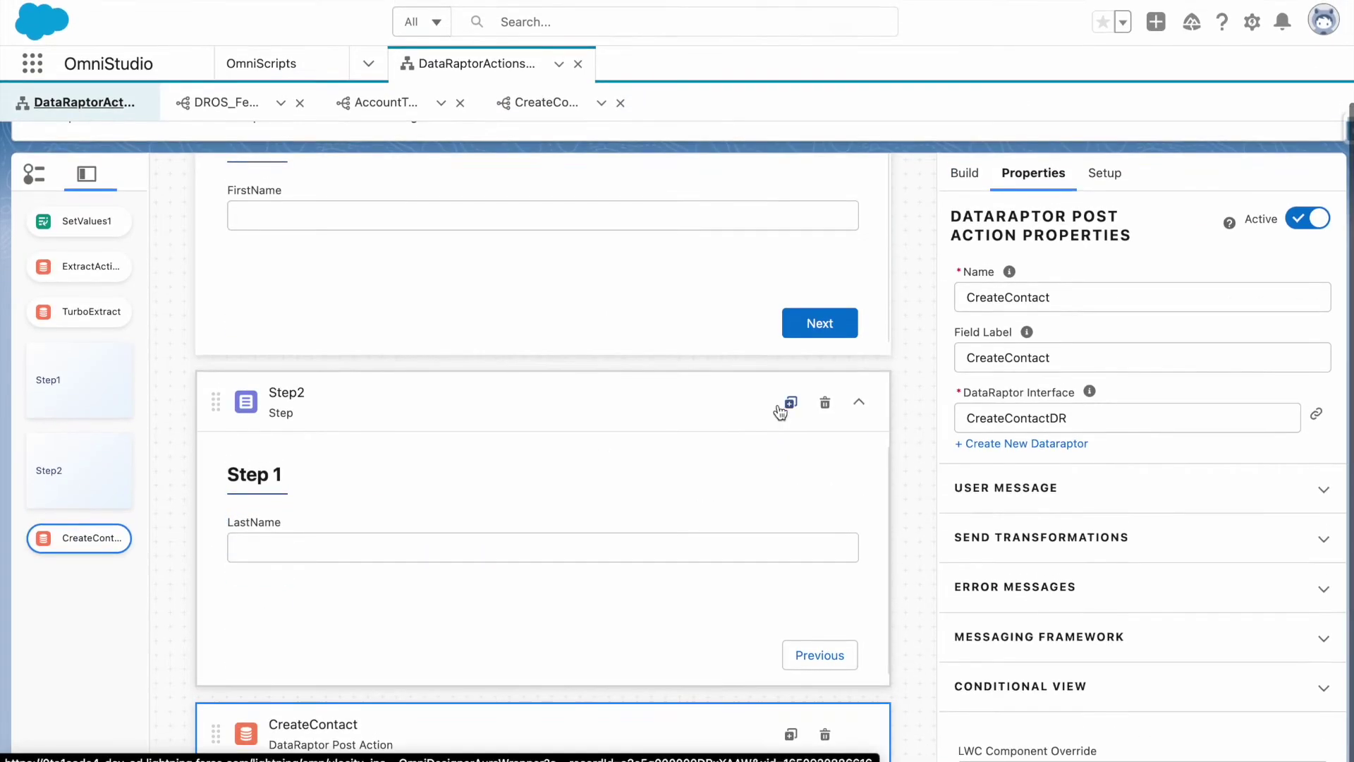
{"action": "scroll", "coordinate": [780, 411], "scroll_direction": "up", "scroll_amount": 10}
{"action": "scroll", "coordinate": [855, 248], "scroll_direction": "up", "scroll_amount": 5}
{"action": "left_click", "coordinate": [978, 166]}
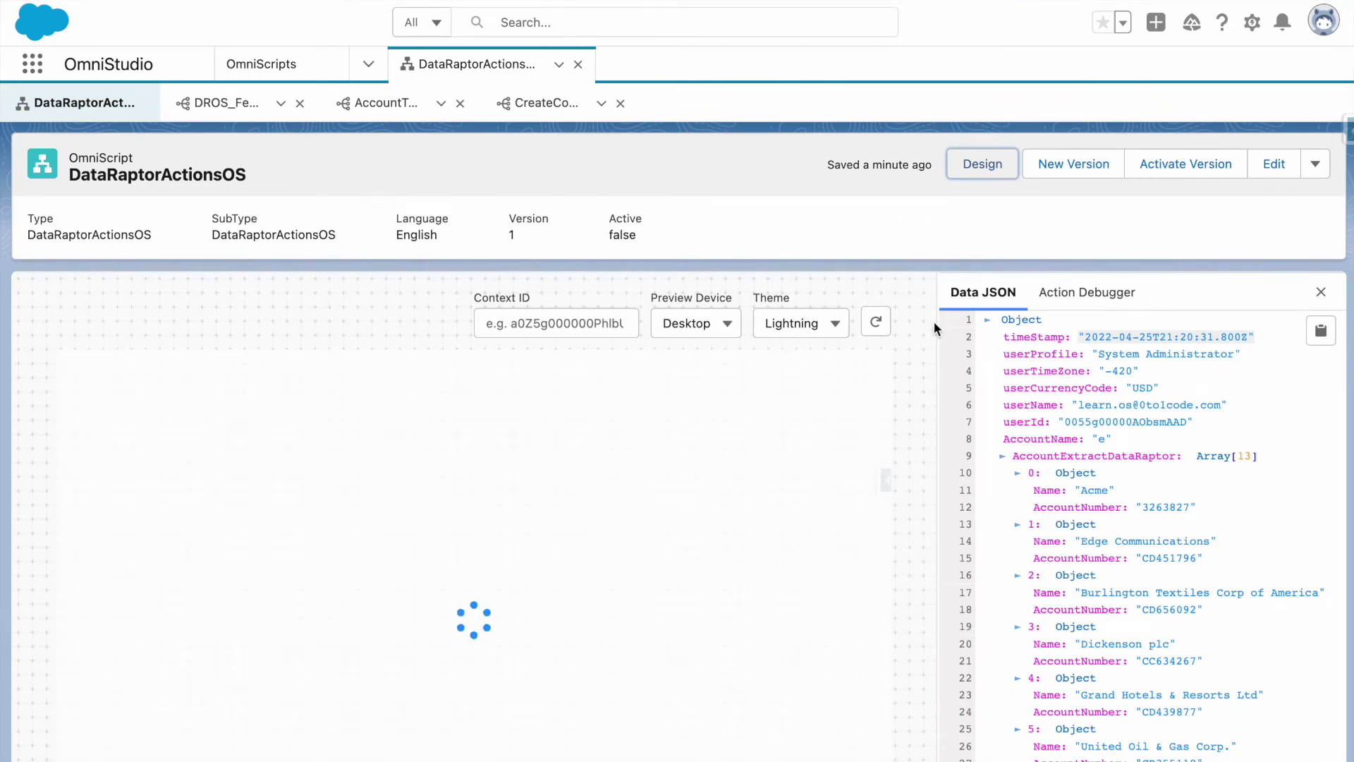
Run the preview through both steps with a first and last name, then collapse the Account extract arrays.
{"action": "left_click", "coordinate": [373, 461]}
{"action": "type", "text": "Vishnu"}
{"action": "left_click", "coordinate": [627, 581]}
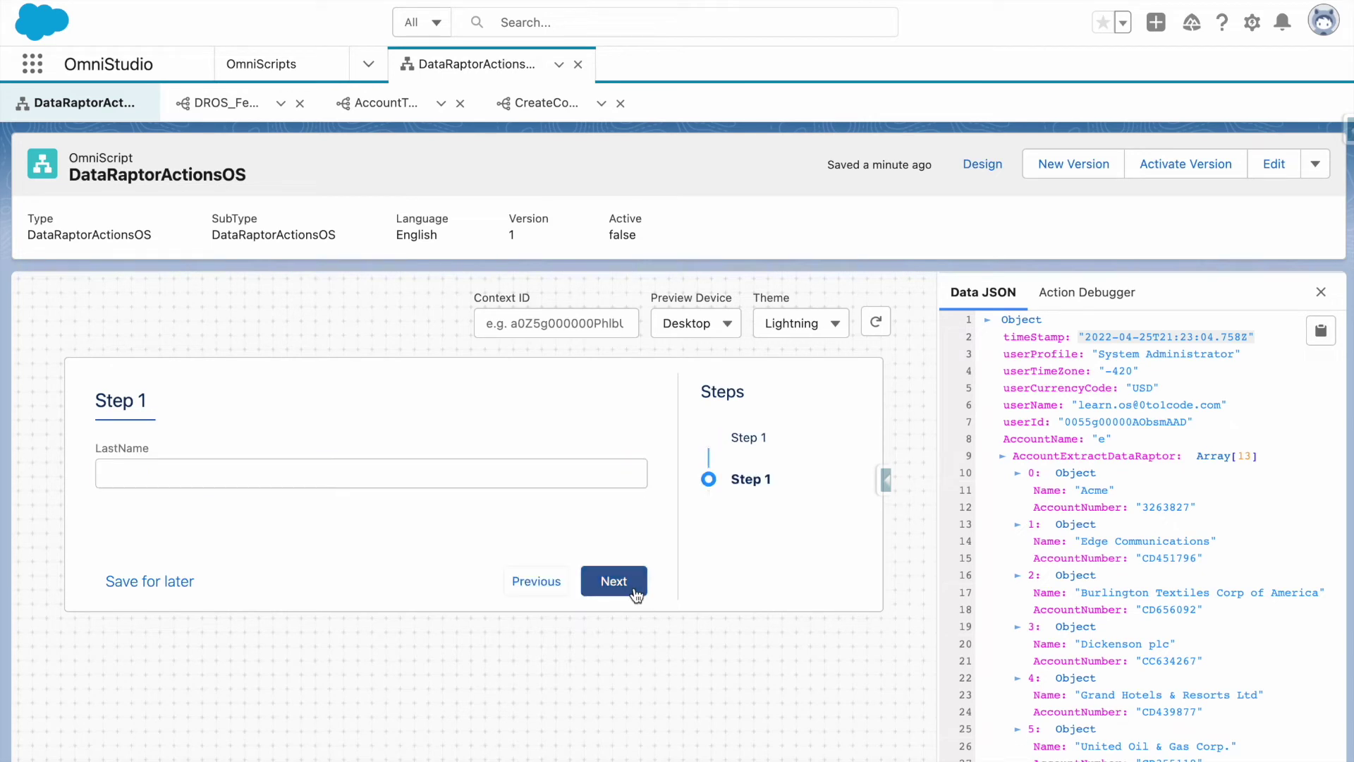
{"action": "left_click", "coordinate": [419, 474]}
{"action": "left_click", "coordinate": [629, 567]}
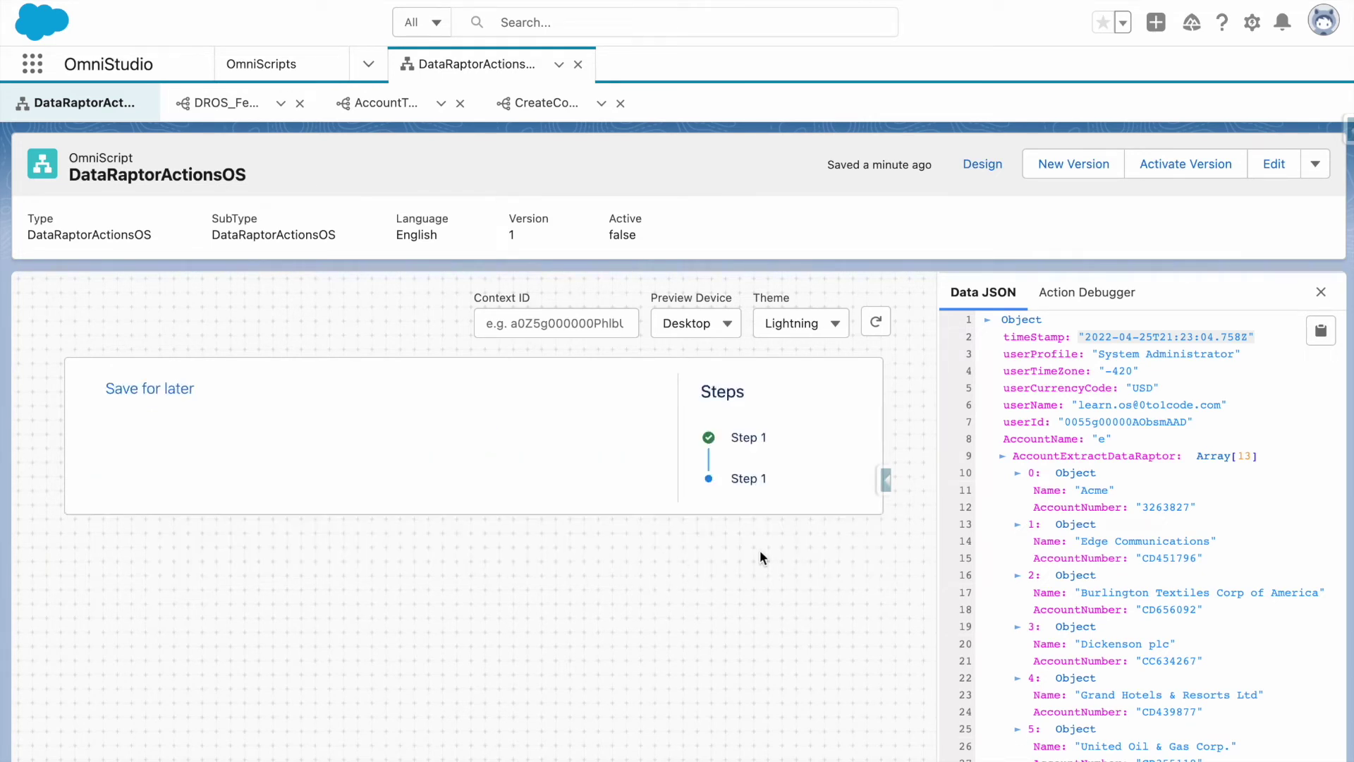
{"action": "left_click", "coordinate": [1002, 456]}
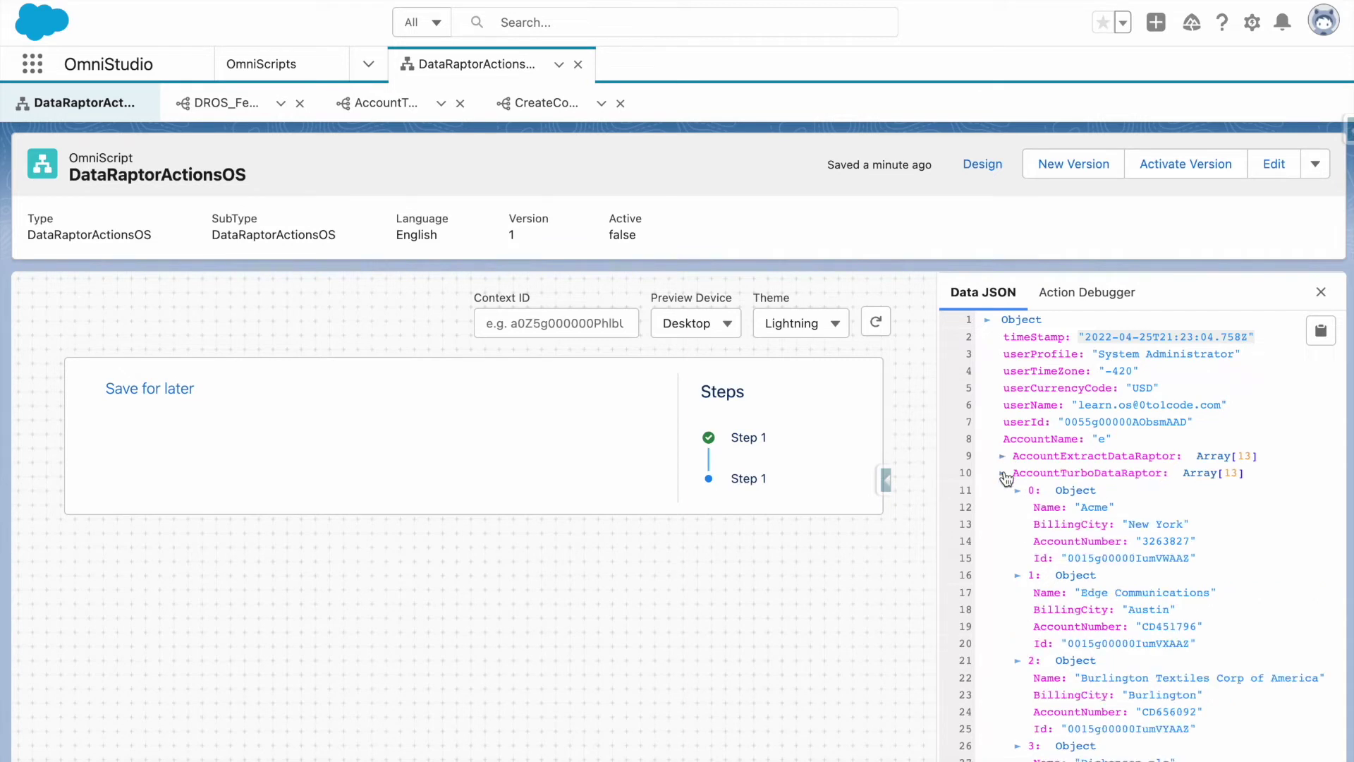
{"action": "left_click", "coordinate": [1003, 474]}
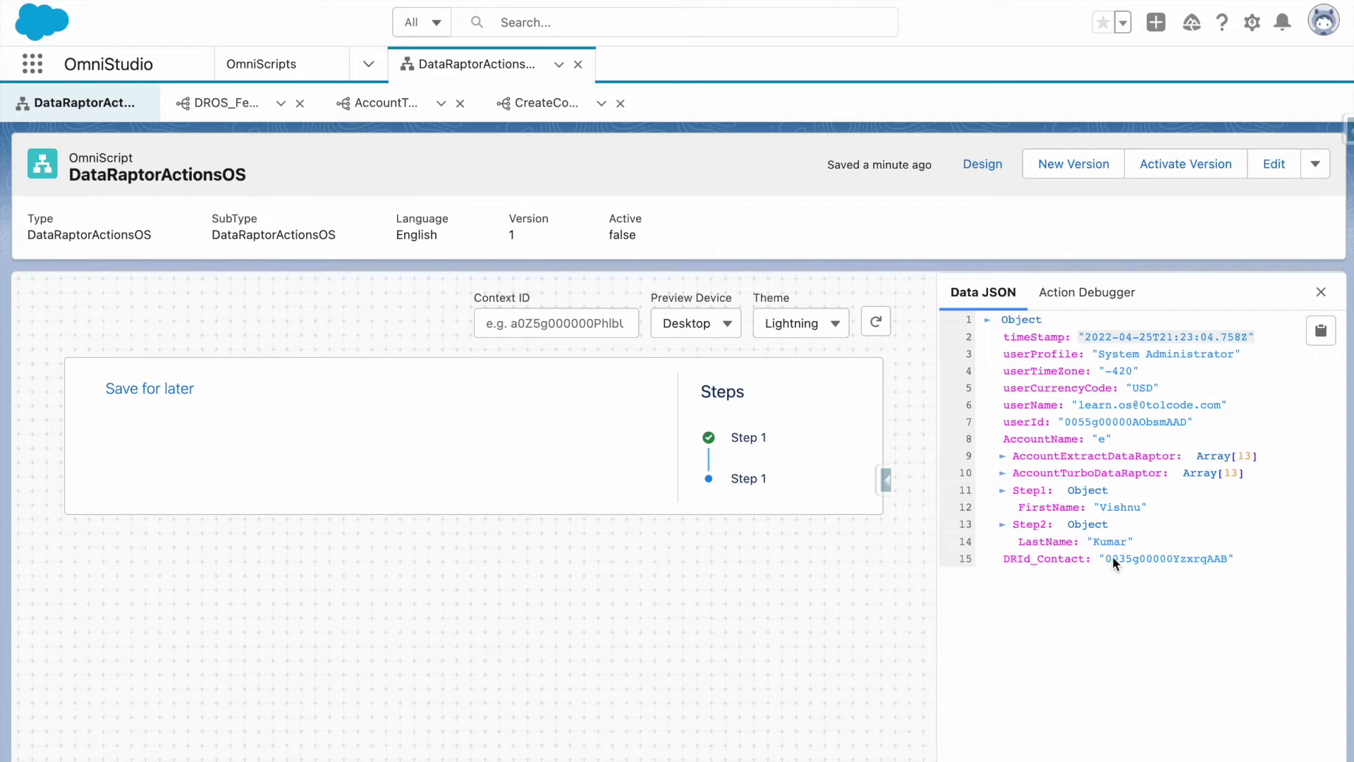
Expand the CreateContact entry in the Action Debugger and review its Request Data JSON with the Step1 and Step2 names.
{"action": "left_click", "coordinate": [1079, 293]}
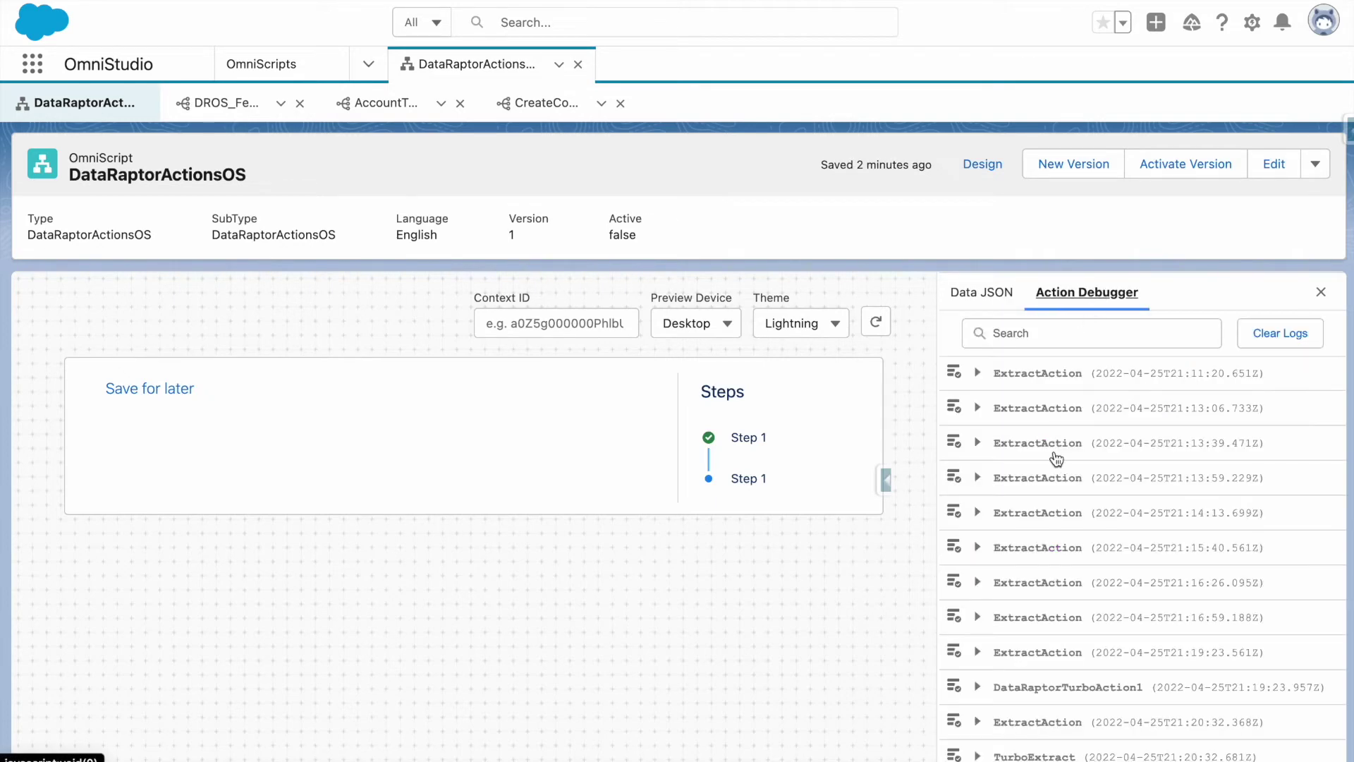
{"action": "scroll", "coordinate": [1050, 451], "scroll_direction": "down", "scroll_amount": 2}
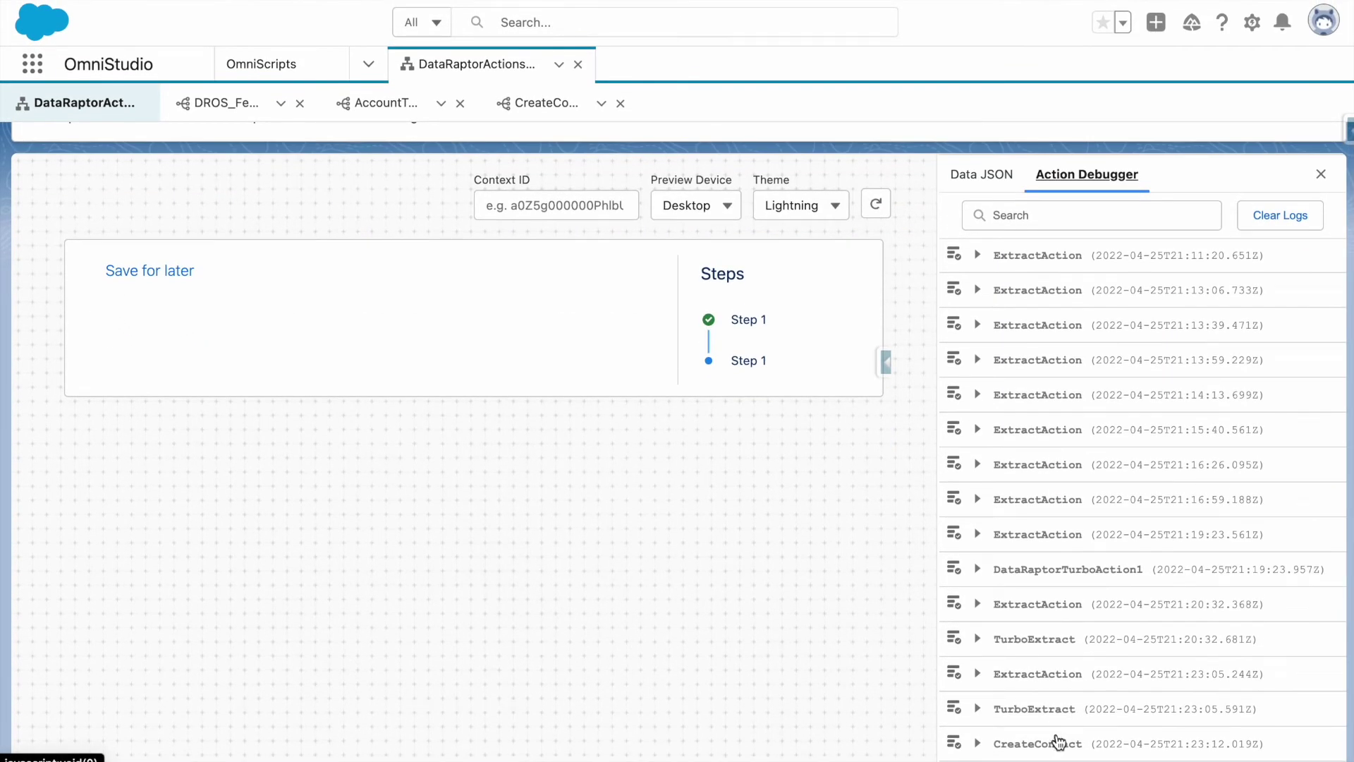
{"action": "left_click", "coordinate": [1046, 744]}
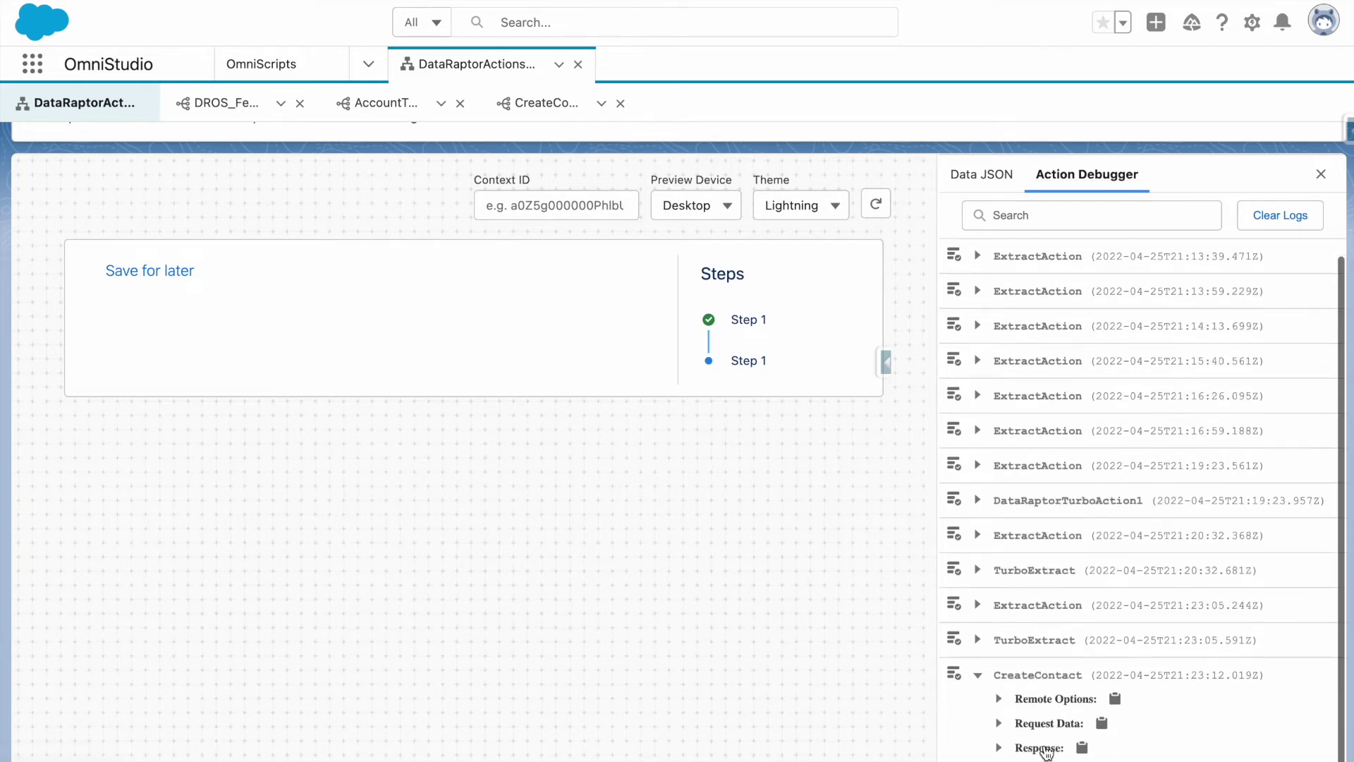
{"action": "left_click", "coordinate": [1050, 725]}
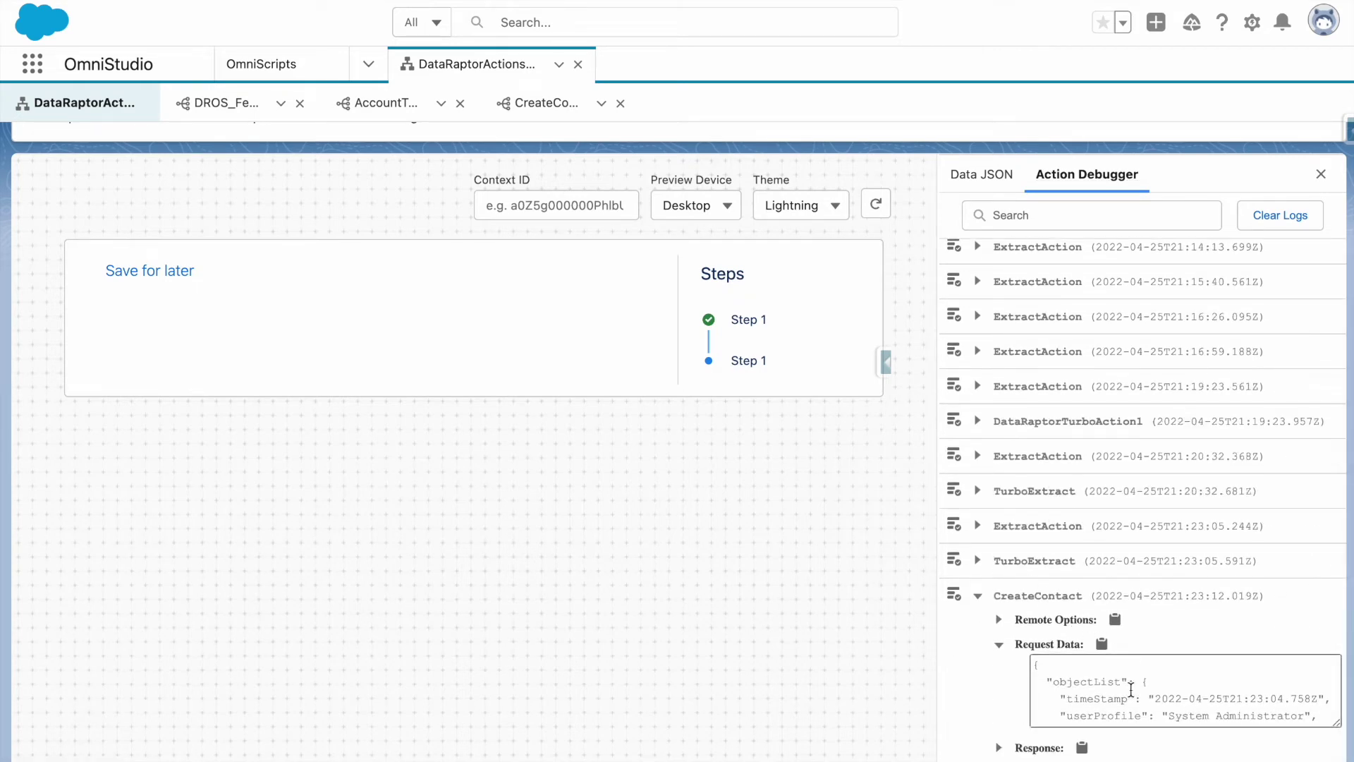
{"action": "scroll", "coordinate": [1117, 698], "scroll_direction": "down", "scroll_amount": 1}
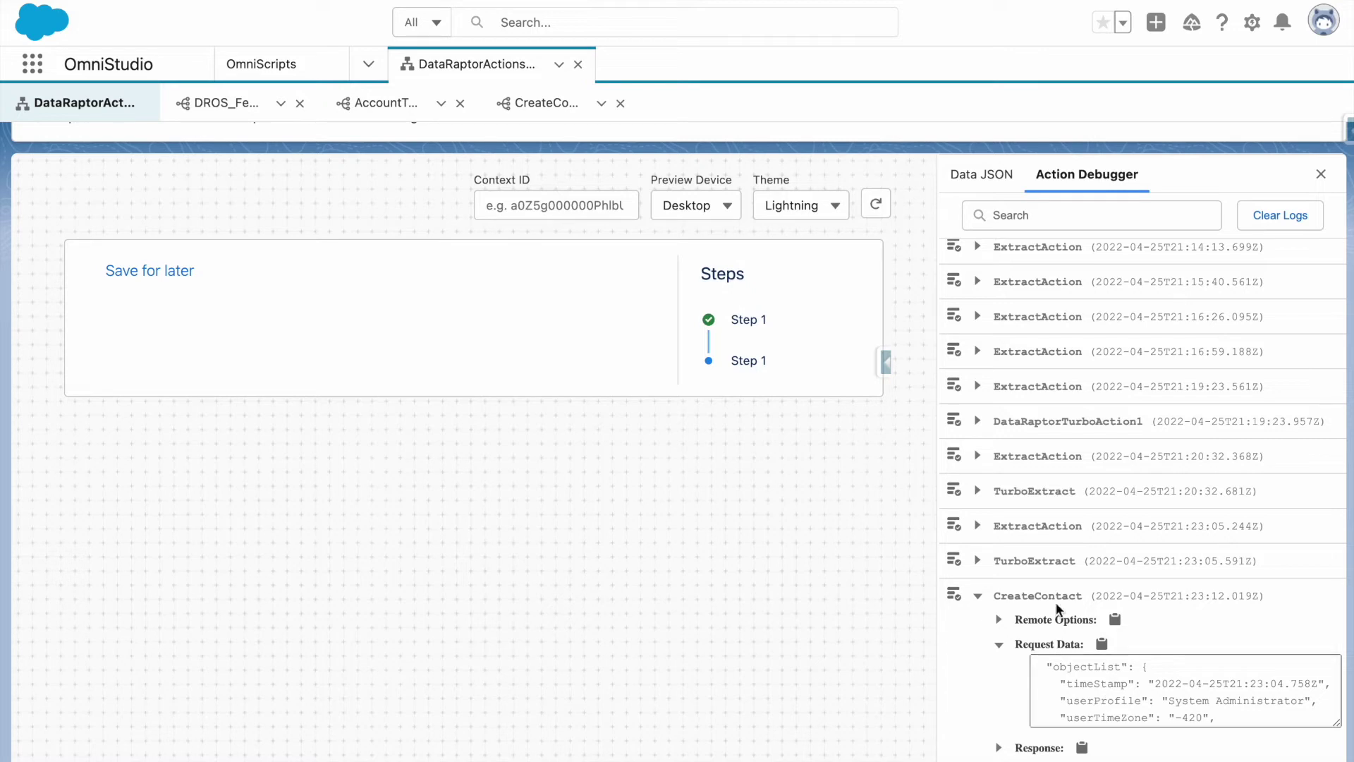
{"action": "scroll", "coordinate": [1097, 690], "scroll_direction": "down", "scroll_amount": 1}
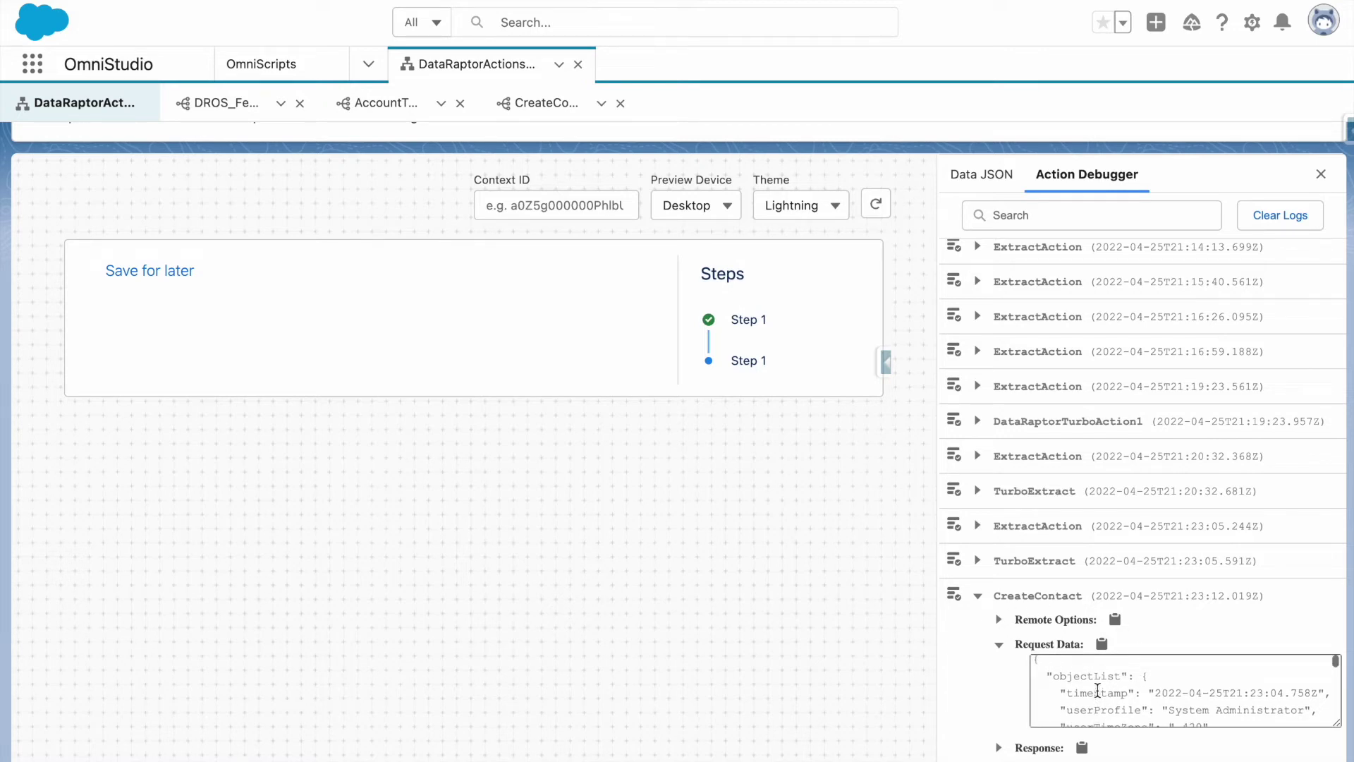
{"action": "scroll", "coordinate": [1097, 690], "scroll_direction": "up", "scroll_amount": 1}
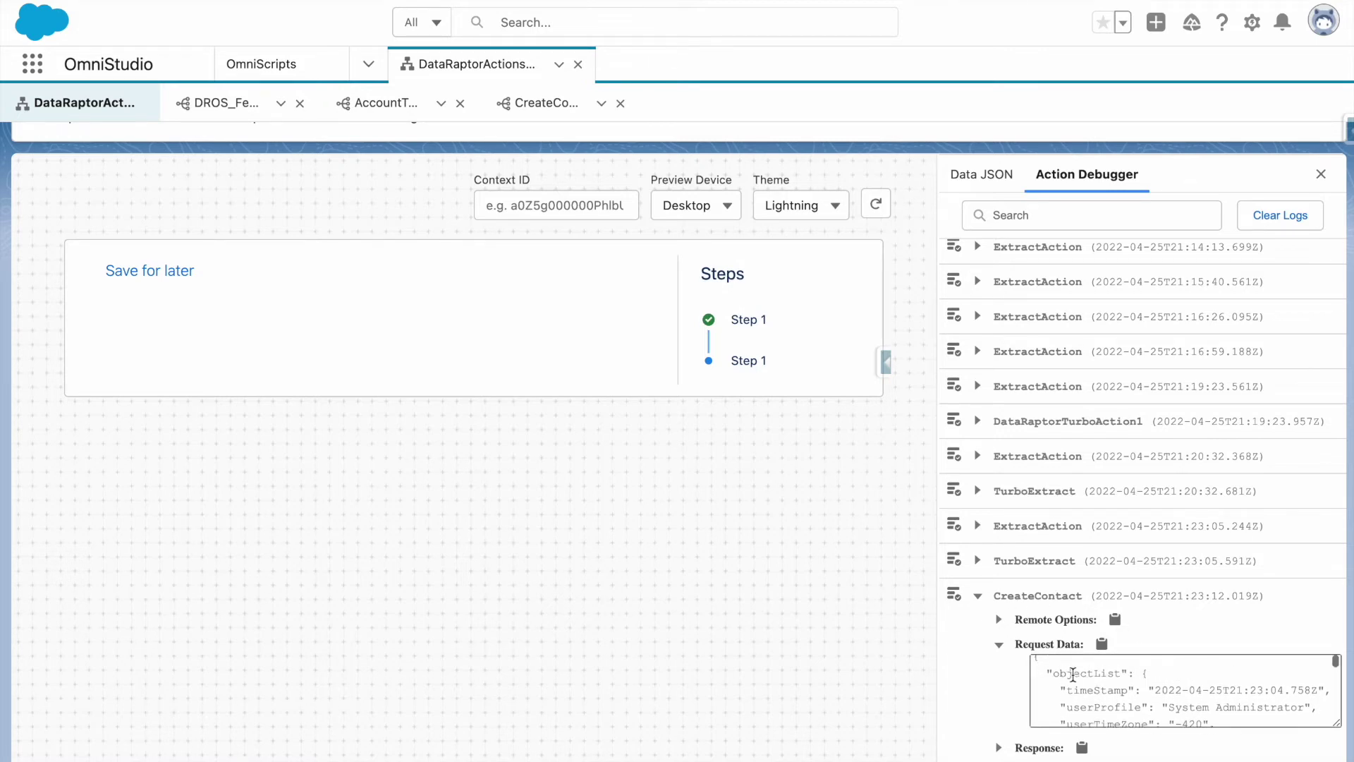
{"action": "scroll", "coordinate": [1072, 673], "scroll_direction": "down", "scroll_amount": 1}
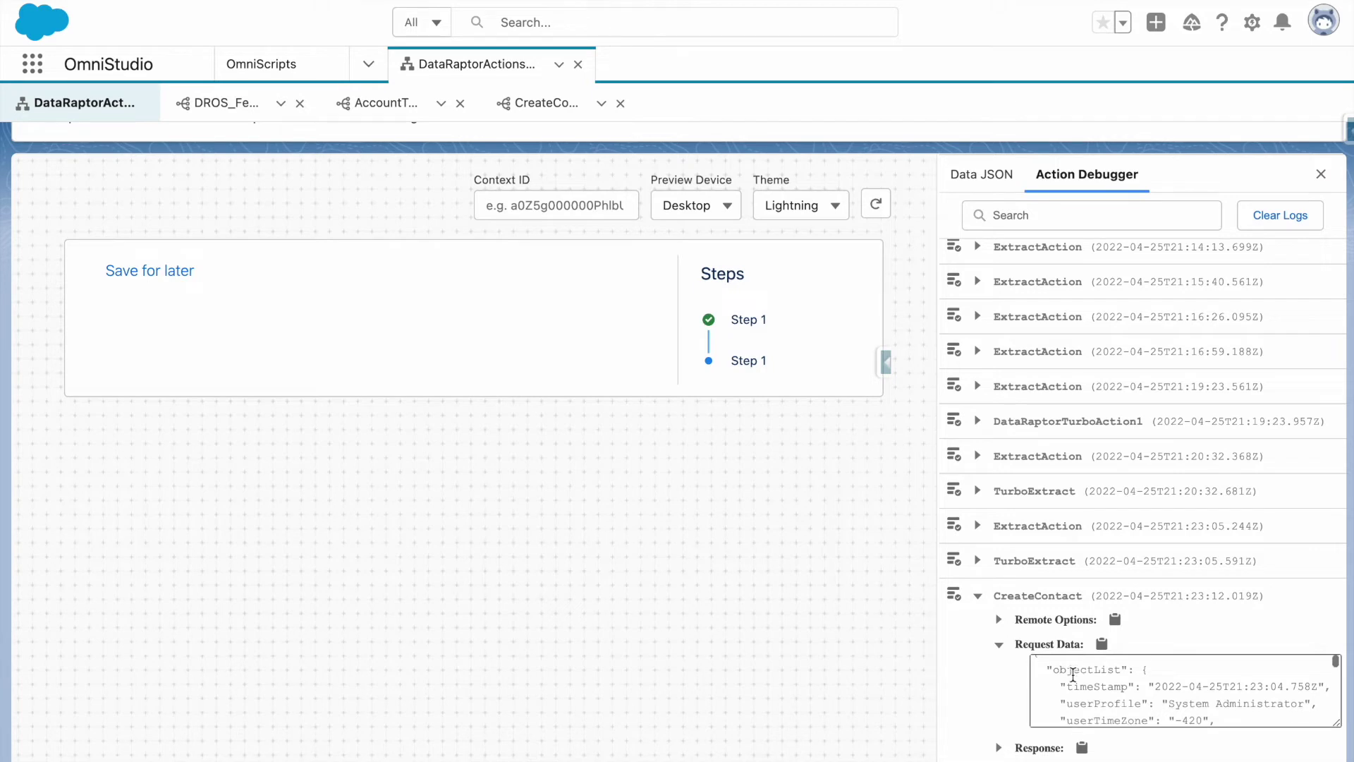
{"action": "scroll", "coordinate": [1079, 673], "scroll_direction": "down", "scroll_amount": 2}
{"action": "scroll", "coordinate": [1105, 673], "scroll_direction": "down", "scroll_amount": 5}
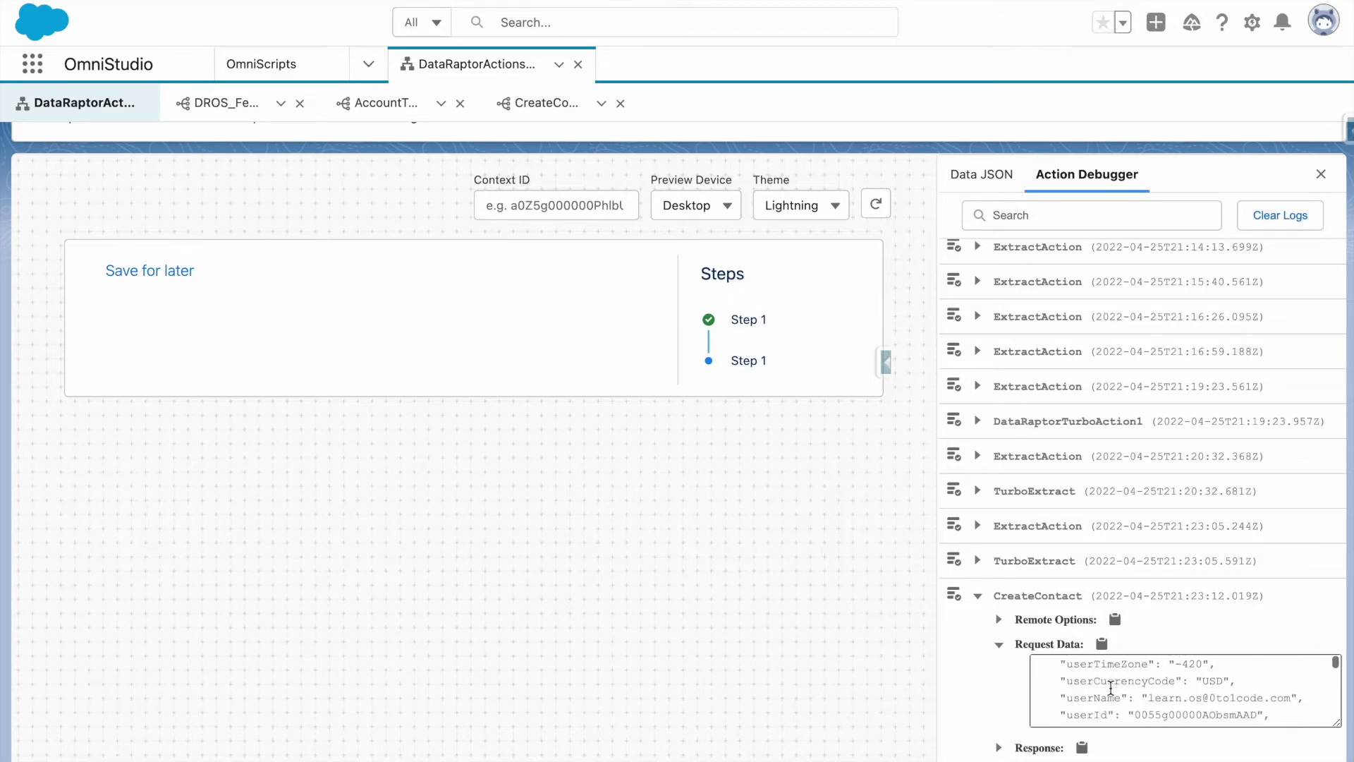
{"action": "scroll", "coordinate": [1111, 687], "scroll_direction": "up", "scroll_amount": 1}
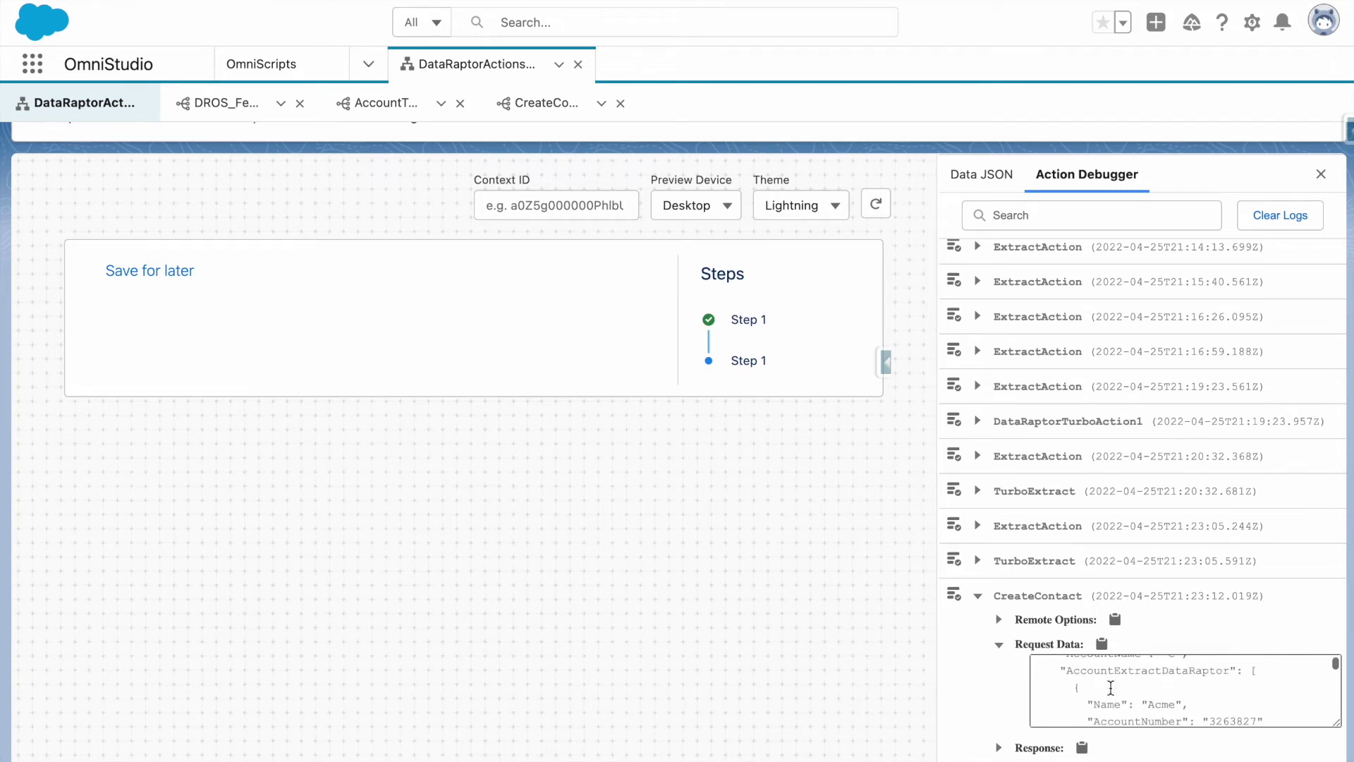
{"action": "scroll", "coordinate": [1101, 677], "scroll_direction": "down", "scroll_amount": 4}
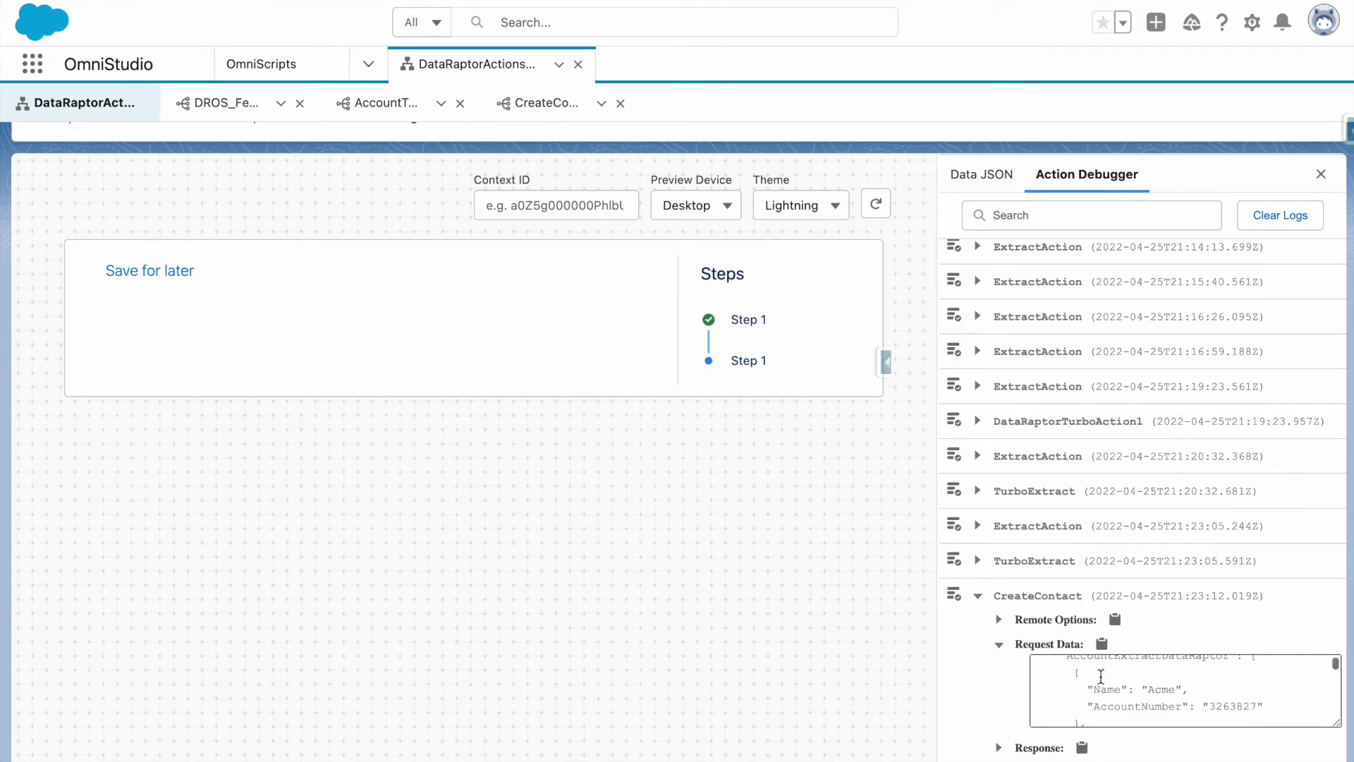
{"action": "scroll", "coordinate": [1101, 677], "scroll_direction": "down", "scroll_amount": 6}
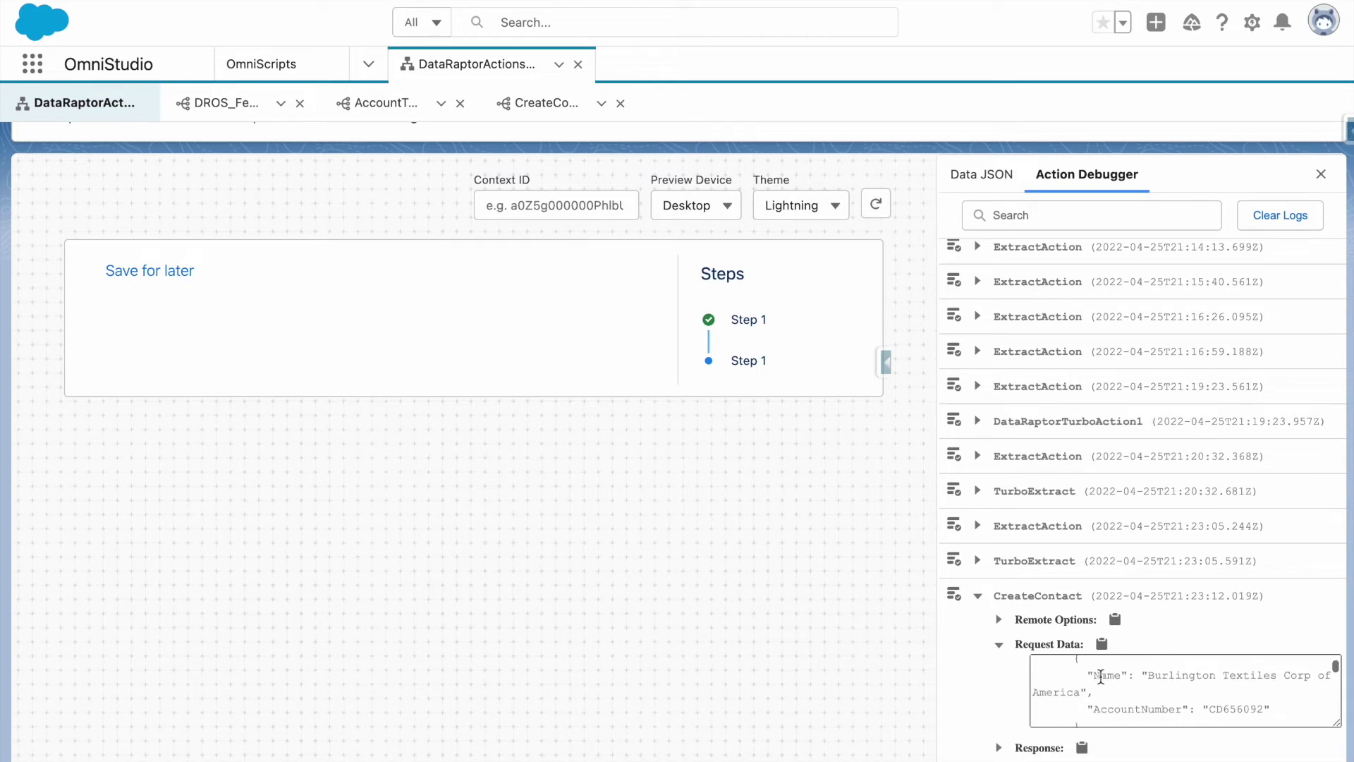
{"action": "scroll", "coordinate": [1101, 677], "scroll_direction": "down", "scroll_amount": 5}
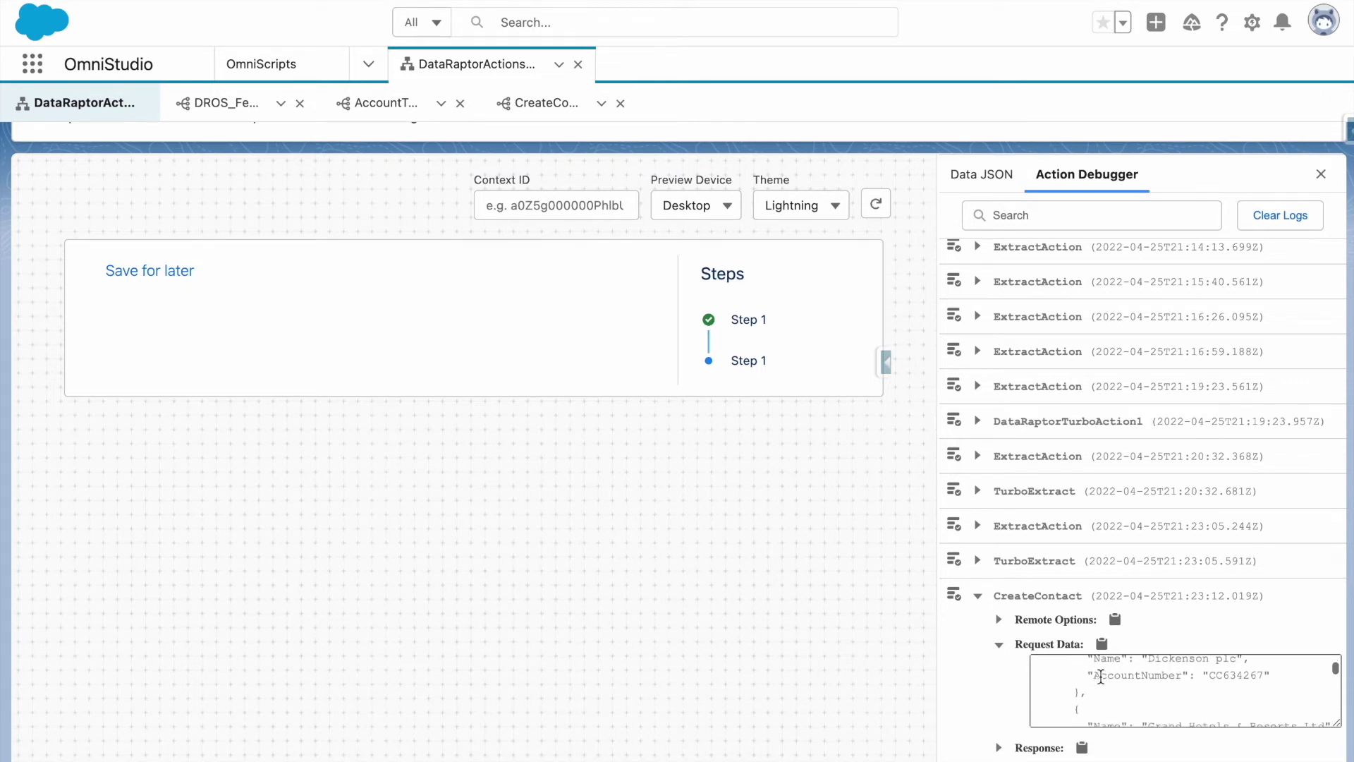
{"action": "scroll", "coordinate": [1101, 677], "scroll_direction": "up", "scroll_amount": 15}
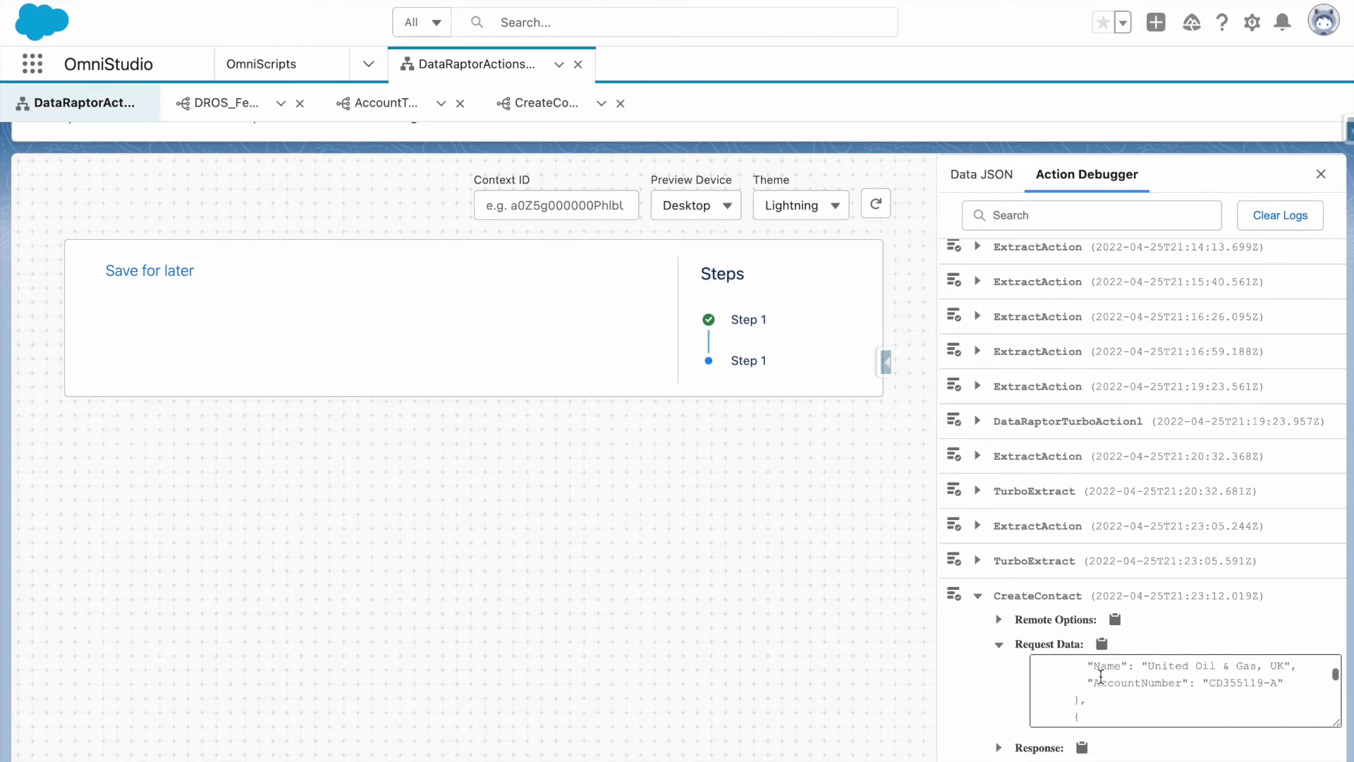
{"action": "scroll", "coordinate": [1101, 677], "scroll_direction": "down", "scroll_amount": 12}
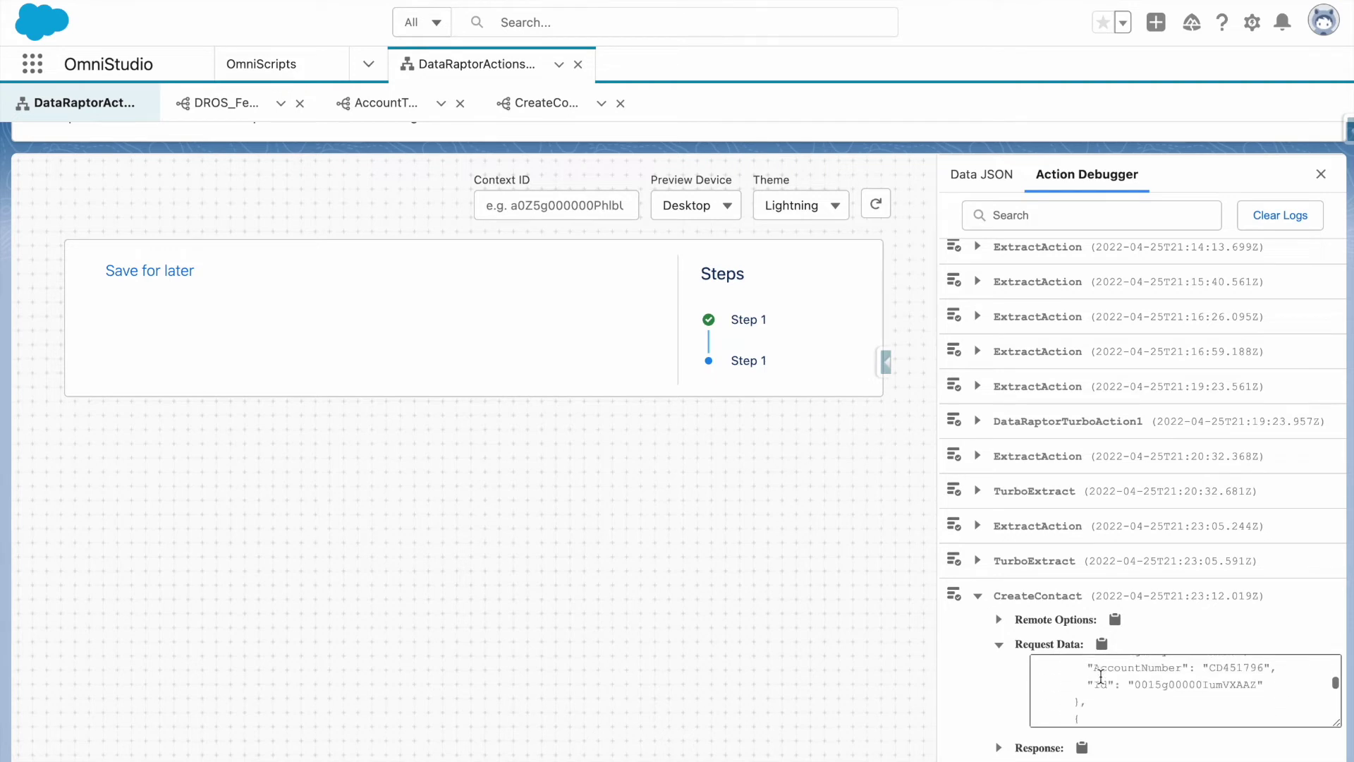
{"action": "scroll", "coordinate": [1101, 677], "scroll_direction": "down", "scroll_amount": 4}
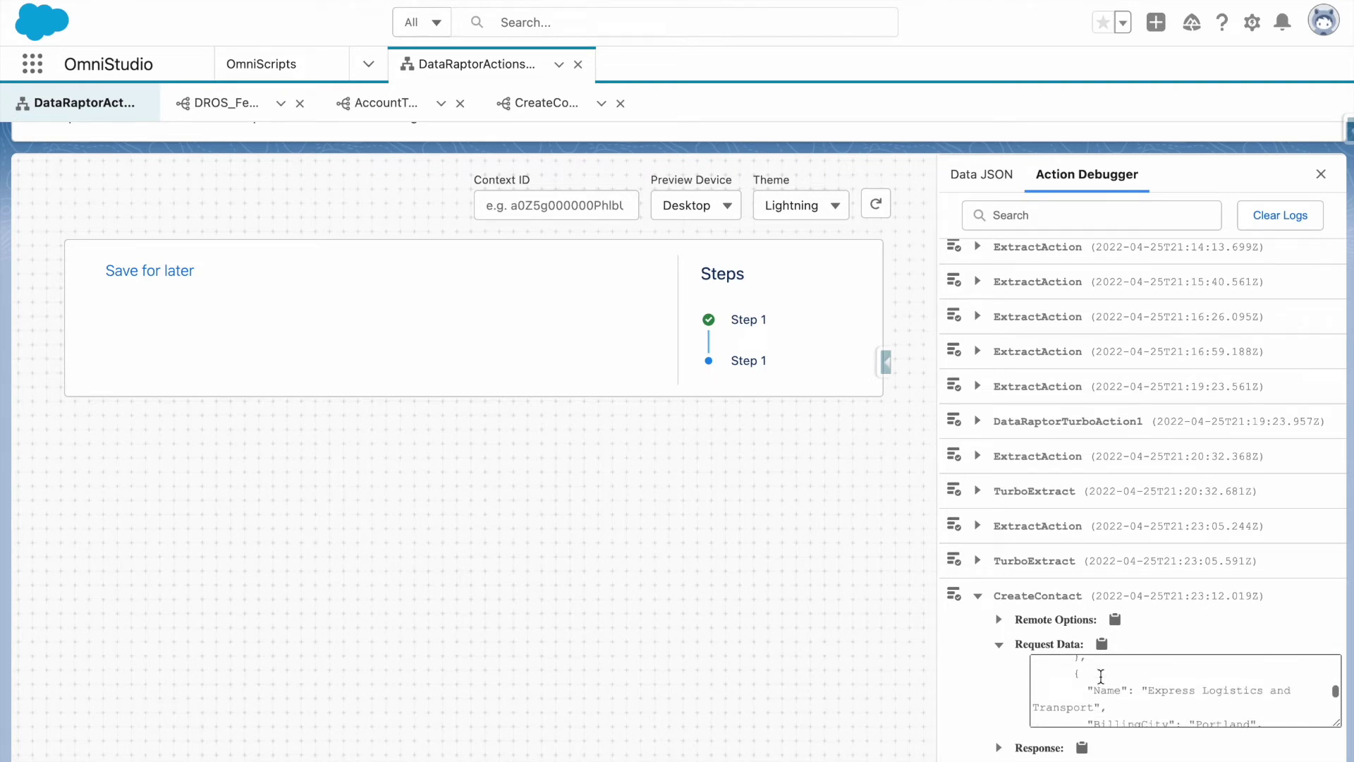
{"action": "scroll", "coordinate": [1101, 676], "scroll_direction": "down", "scroll_amount": 10}
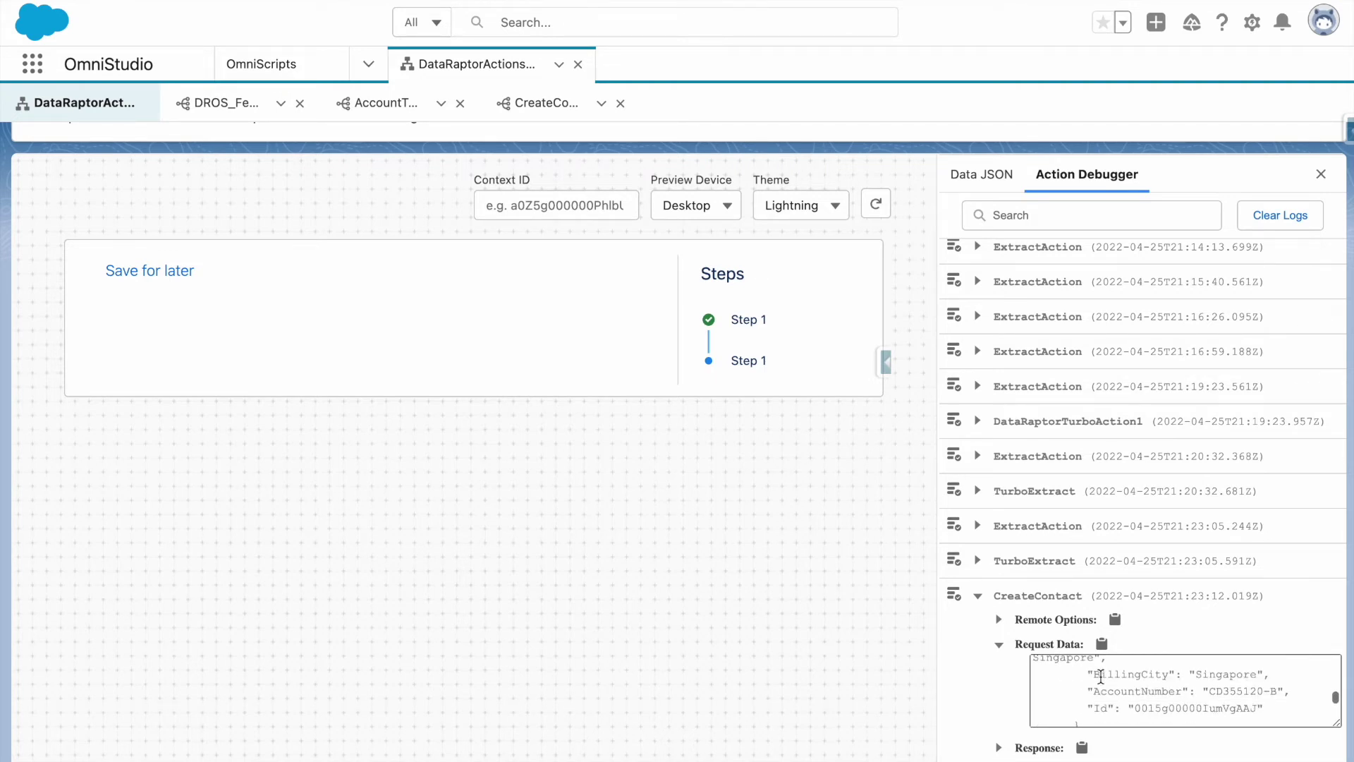
{"action": "scroll", "coordinate": [1101, 677], "scroll_direction": "down", "scroll_amount": 3}
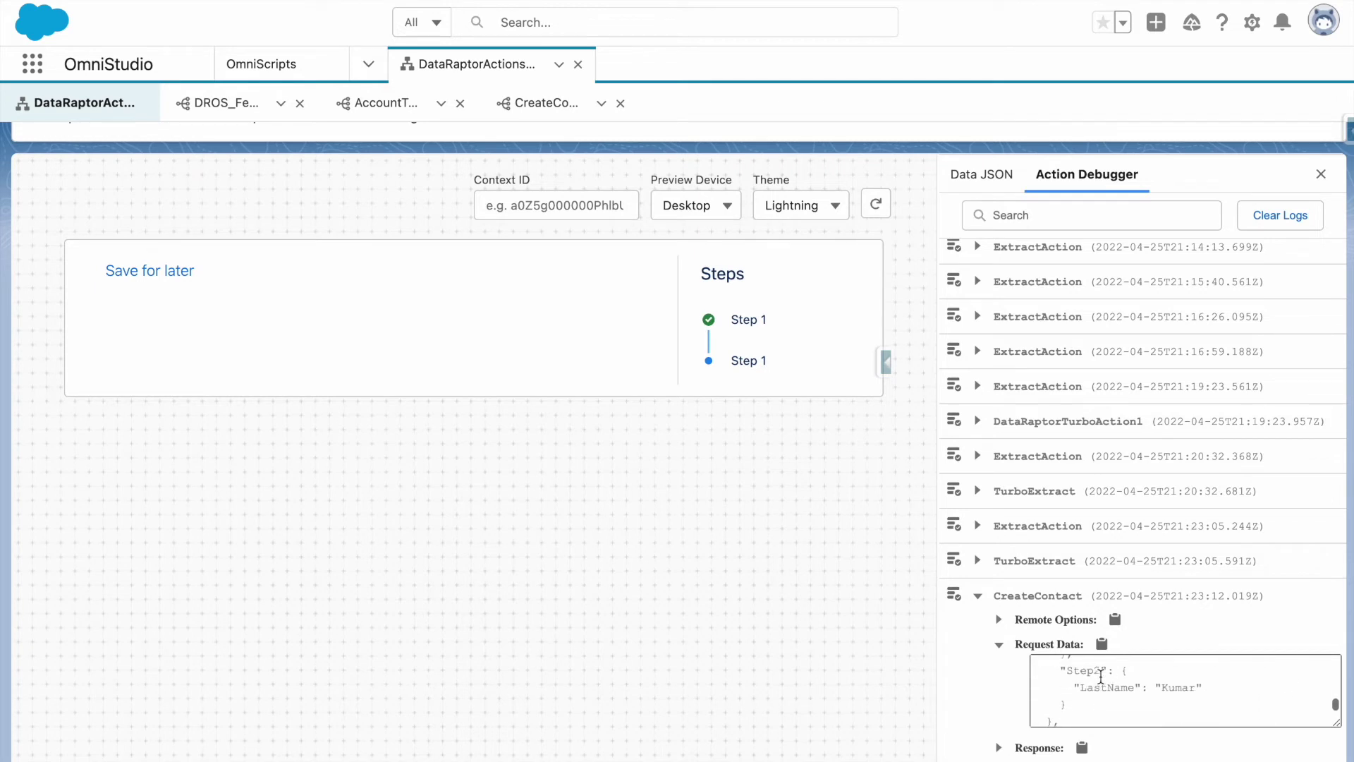
{"action": "scroll", "coordinate": [1082, 675], "scroll_direction": "down", "scroll_amount": 4}
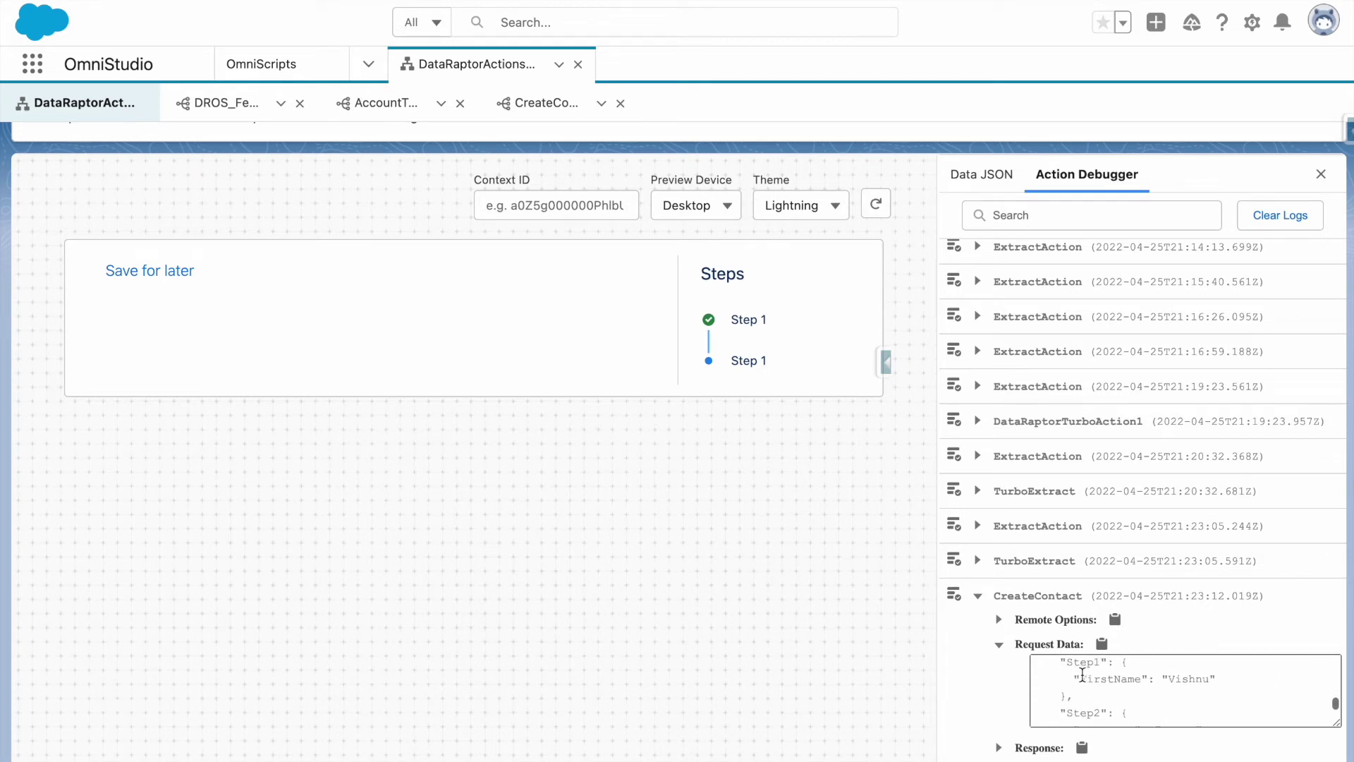
Expand the CreateContact Response and select the newly created contact's record Id.
{"action": "left_click", "coordinate": [1040, 747]}
{"action": "scroll", "coordinate": [1079, 656], "scroll_direction": "down", "scroll_amount": 2}
{"action": "scroll", "coordinate": [1107, 702], "scroll_direction": "down", "scroll_amount": 3}
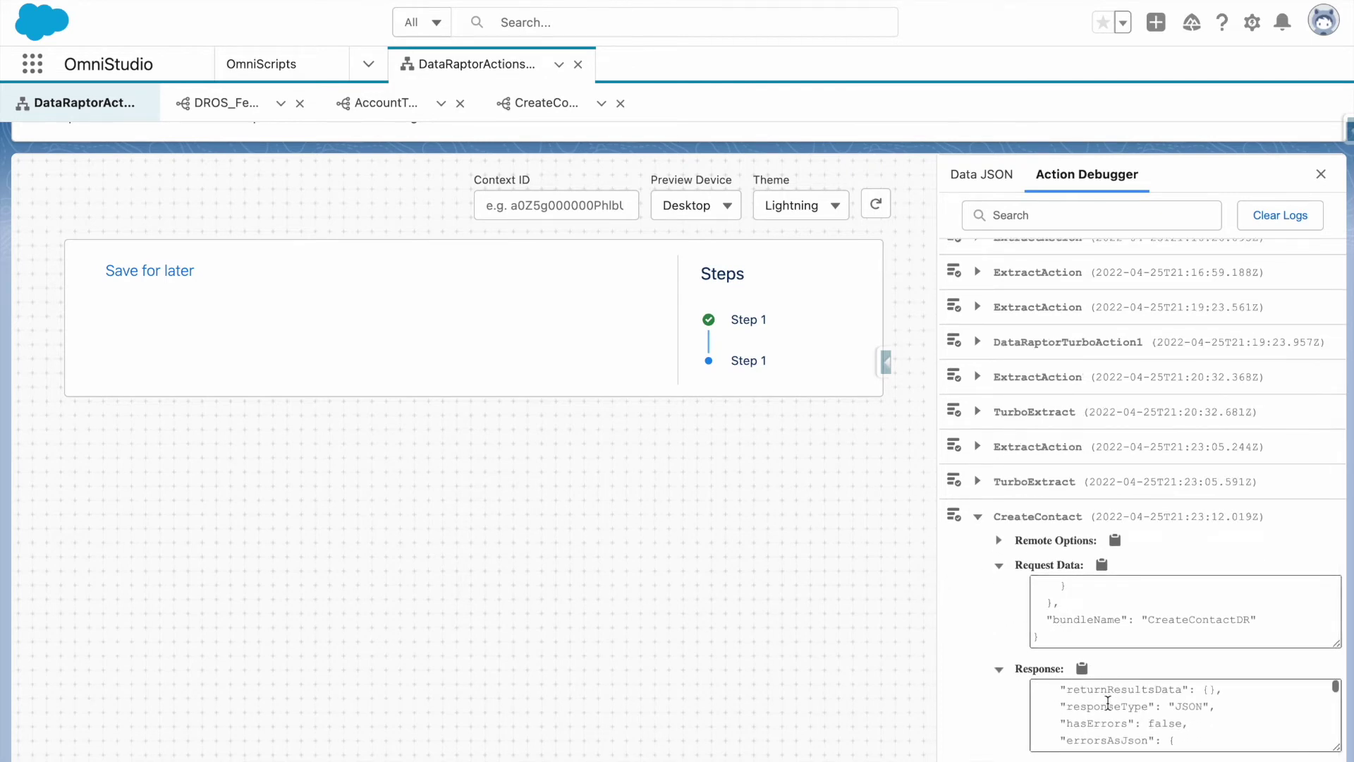
{"action": "scroll", "coordinate": [1107, 702], "scroll_direction": "down", "scroll_amount": 5}
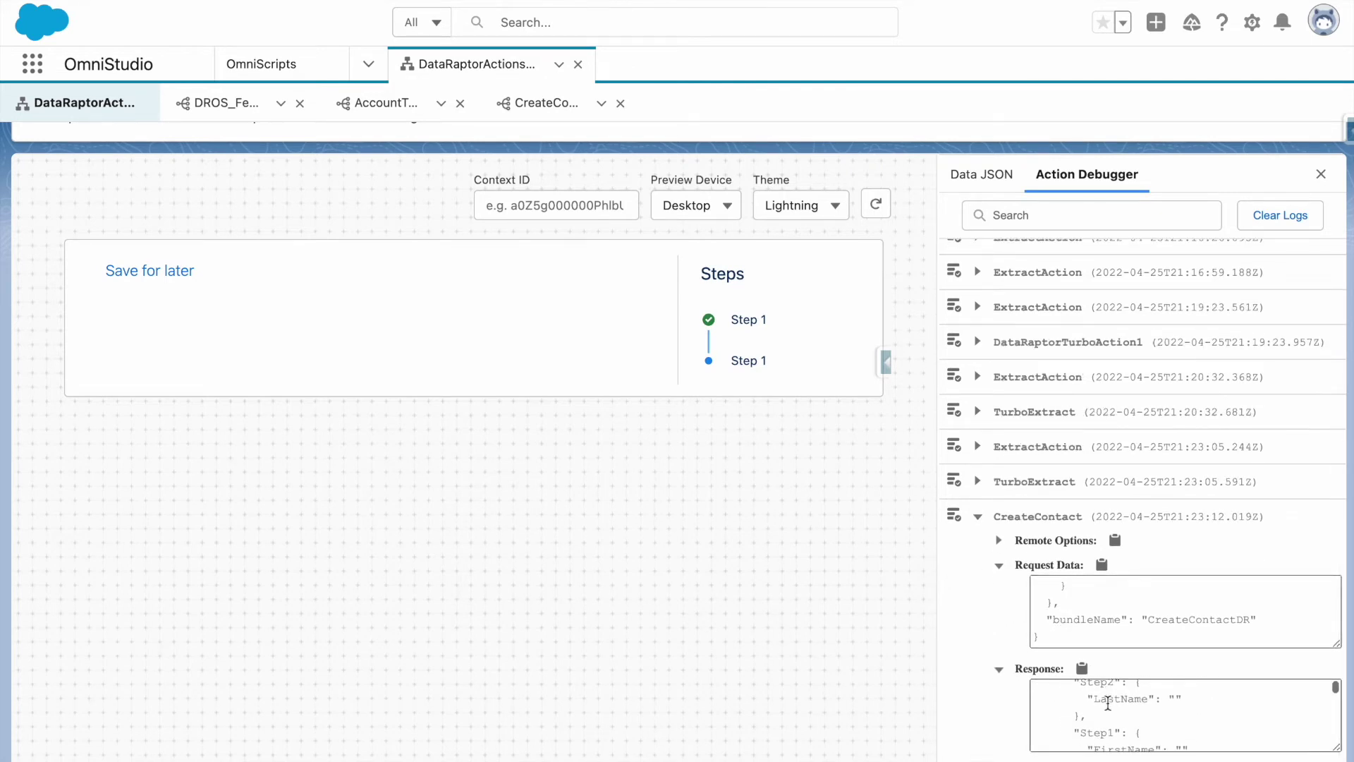
{"action": "scroll", "coordinate": [1107, 702], "scroll_direction": "down", "scroll_amount": 5}
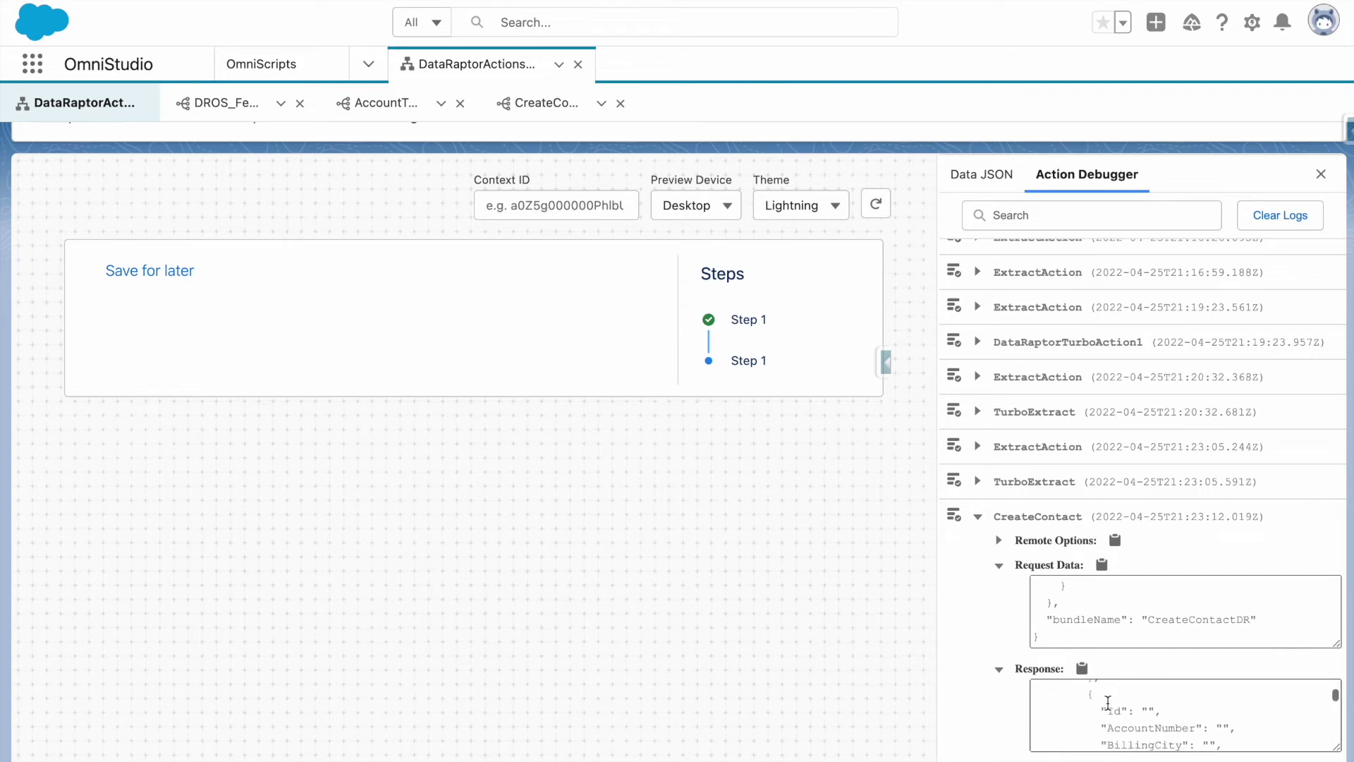
{"action": "scroll", "coordinate": [1107, 702], "scroll_direction": "down", "scroll_amount": 5}
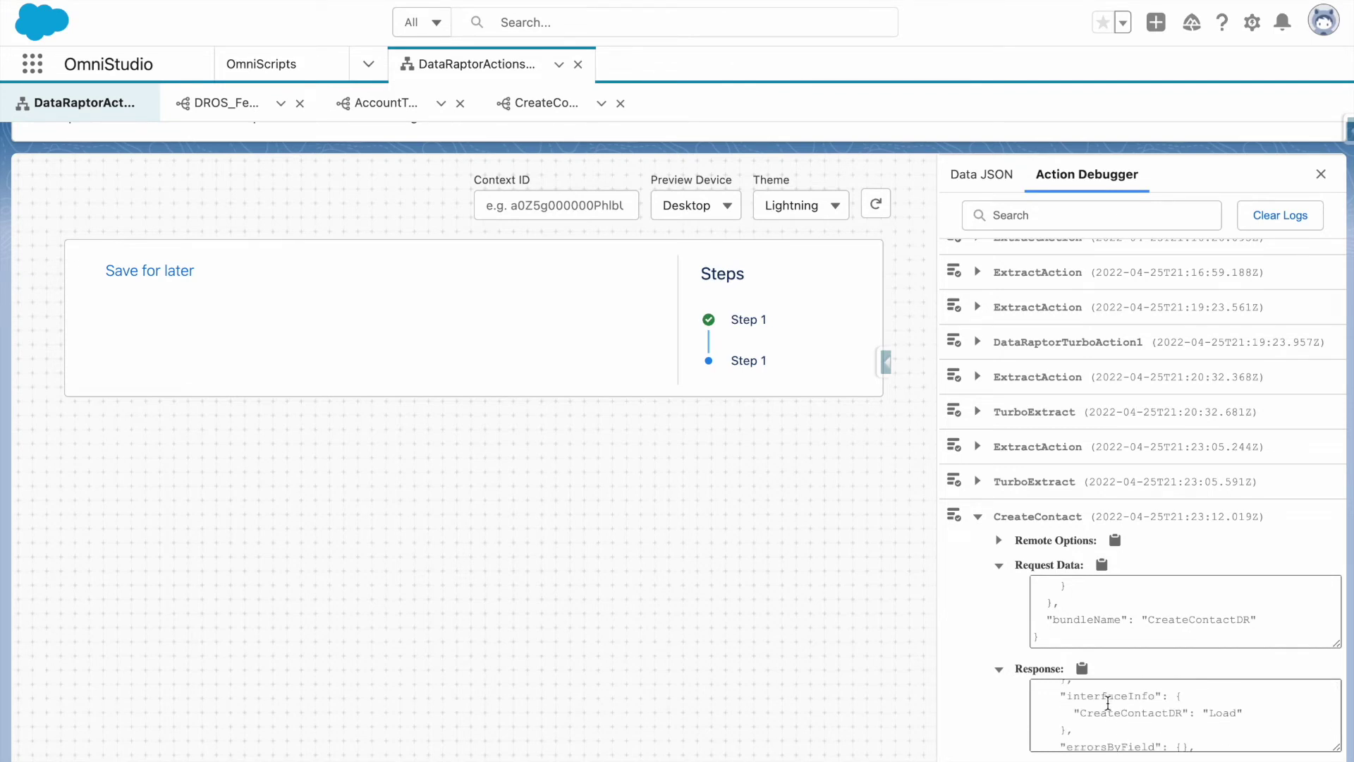
{"action": "scroll", "coordinate": [1141, 728], "scroll_direction": "down", "scroll_amount": 5}
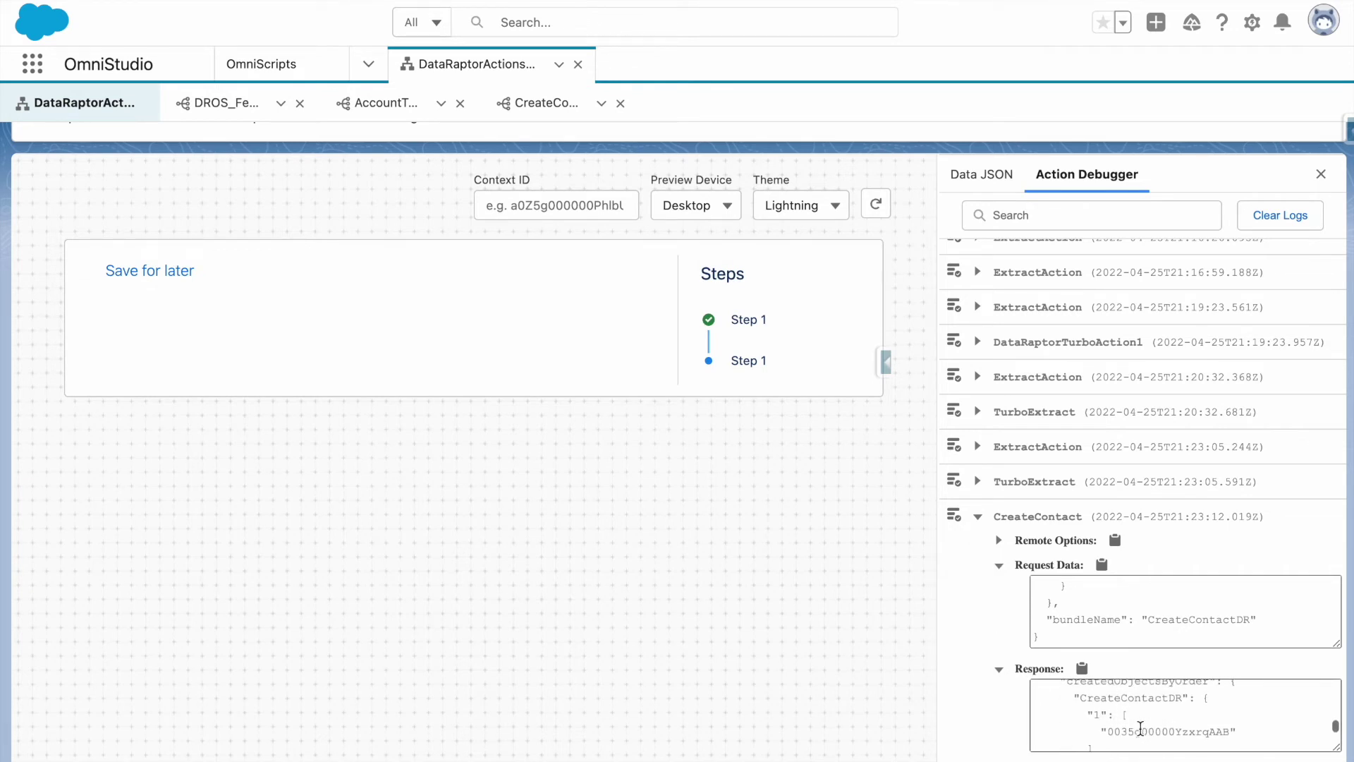
{"action": "scroll", "coordinate": [1121, 722], "scroll_direction": "down", "scroll_amount": 1}
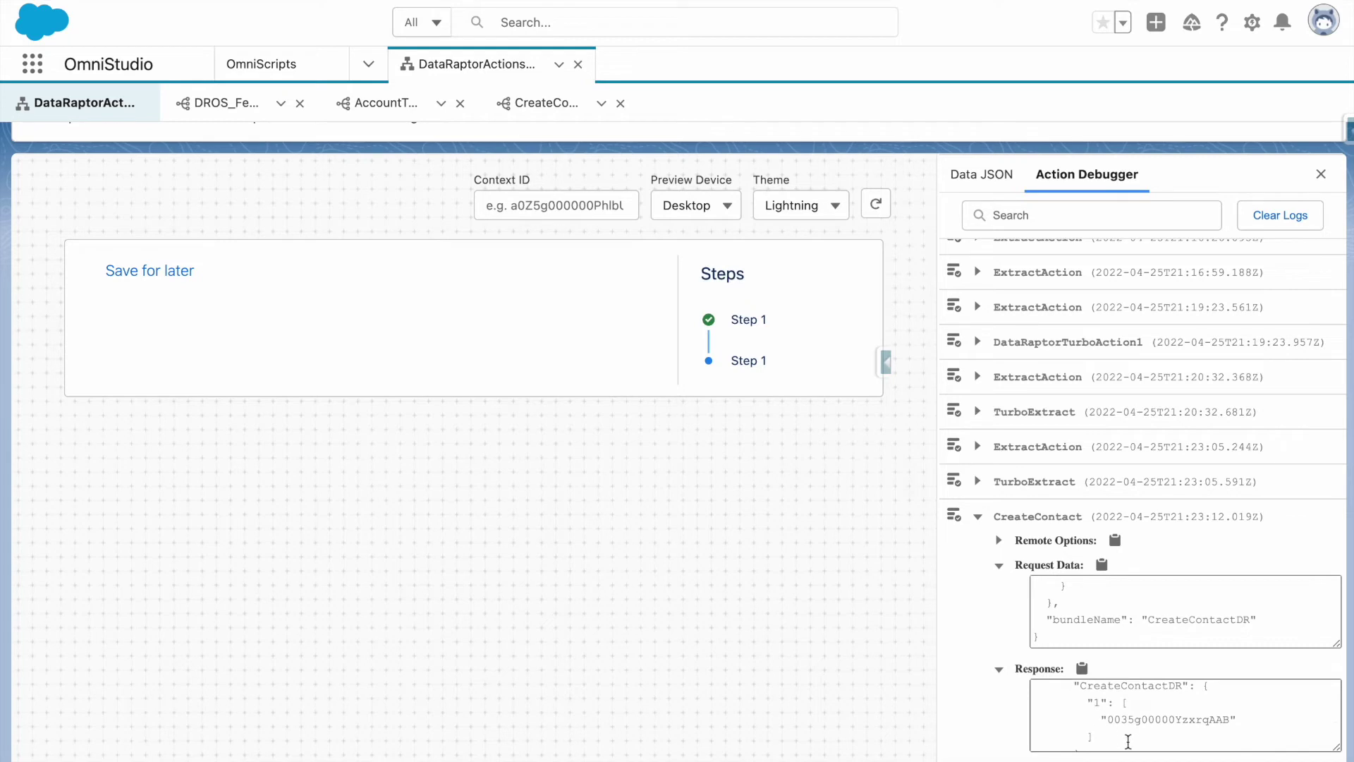
{"action": "left_click_drag", "start_coordinate": [1107, 720], "coordinate": [1230, 723]}
Switch to the Data JSON view and scroll to its top to see DRId_Contact.
{"action": "scroll", "coordinate": [1138, 624], "scroll_direction": "up", "scroll_amount": 5}
{"action": "scroll", "coordinate": [1138, 621], "scroll_direction": "up", "scroll_amount": 5}
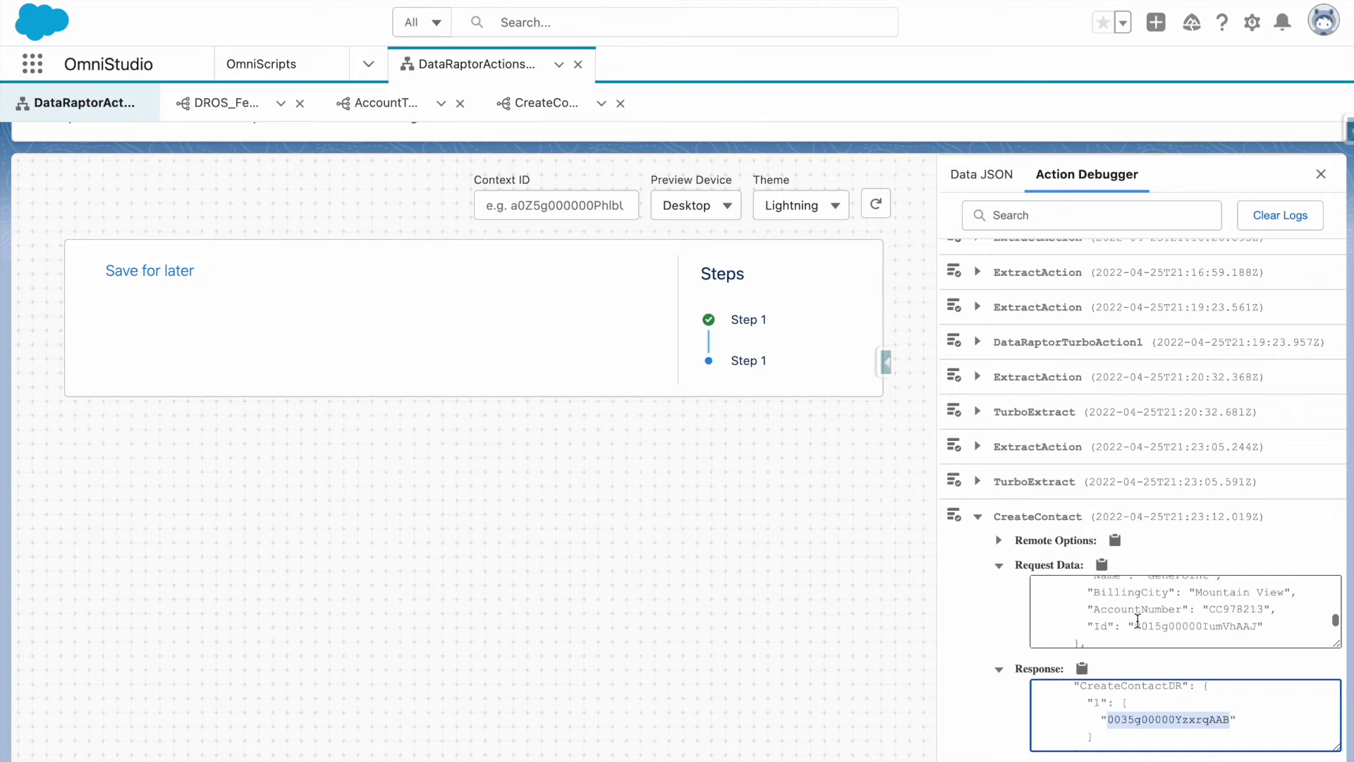
{"action": "scroll", "coordinate": [1137, 620], "scroll_direction": "up", "scroll_amount": 5}
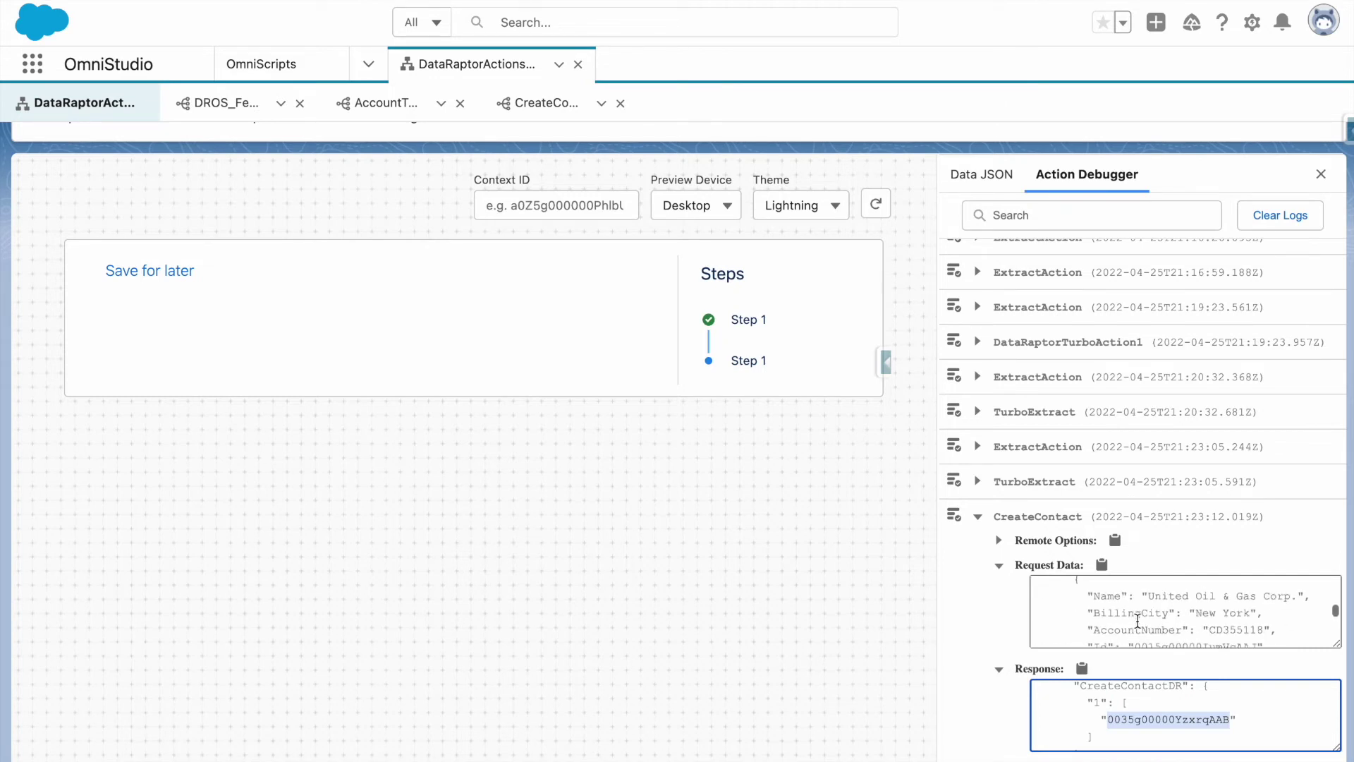
{"action": "scroll", "coordinate": [1137, 621], "scroll_direction": "up", "scroll_amount": 3}
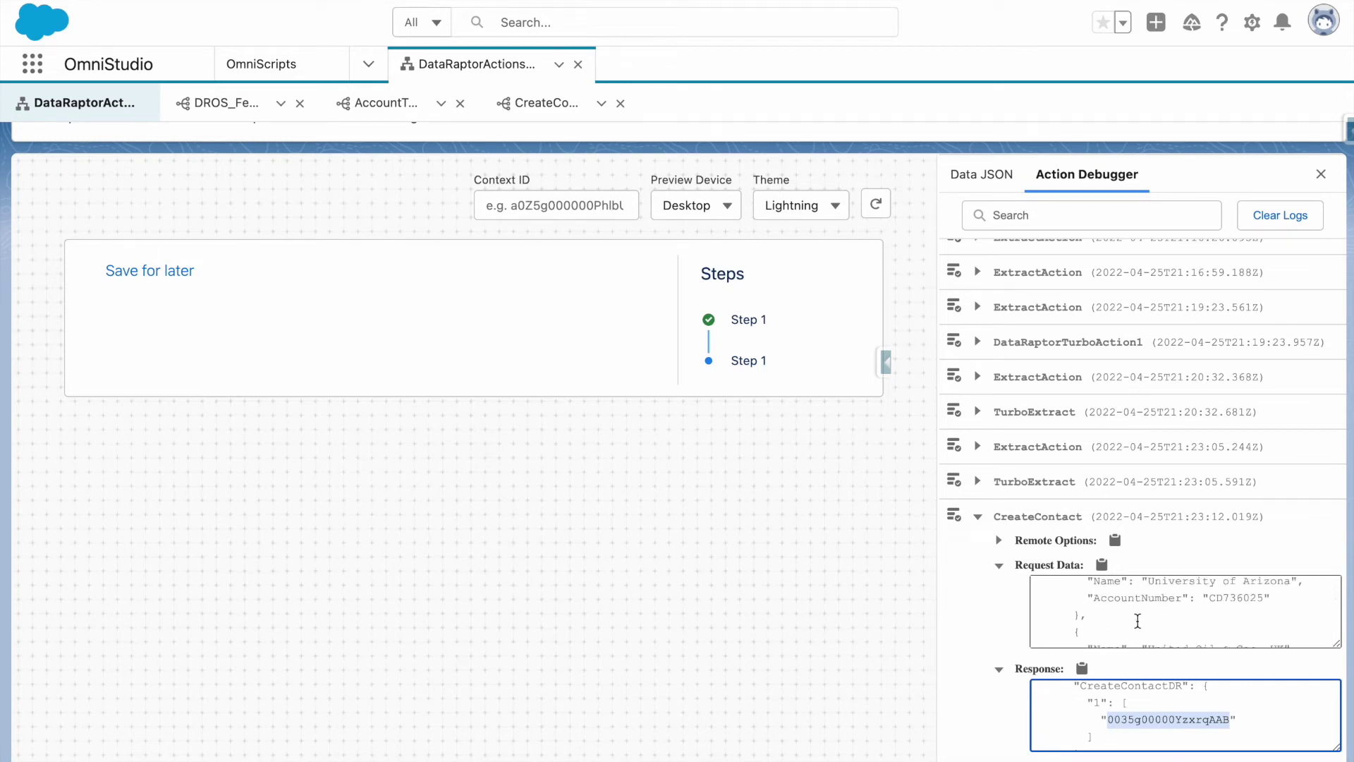
{"action": "scroll", "coordinate": [1137, 621], "scroll_direction": "up", "scroll_amount": 2}
{"action": "scroll", "coordinate": [1138, 620], "scroll_direction": "up", "scroll_amount": 3}
{"action": "scroll", "coordinate": [1137, 620], "scroll_direction": "up", "scroll_amount": 5}
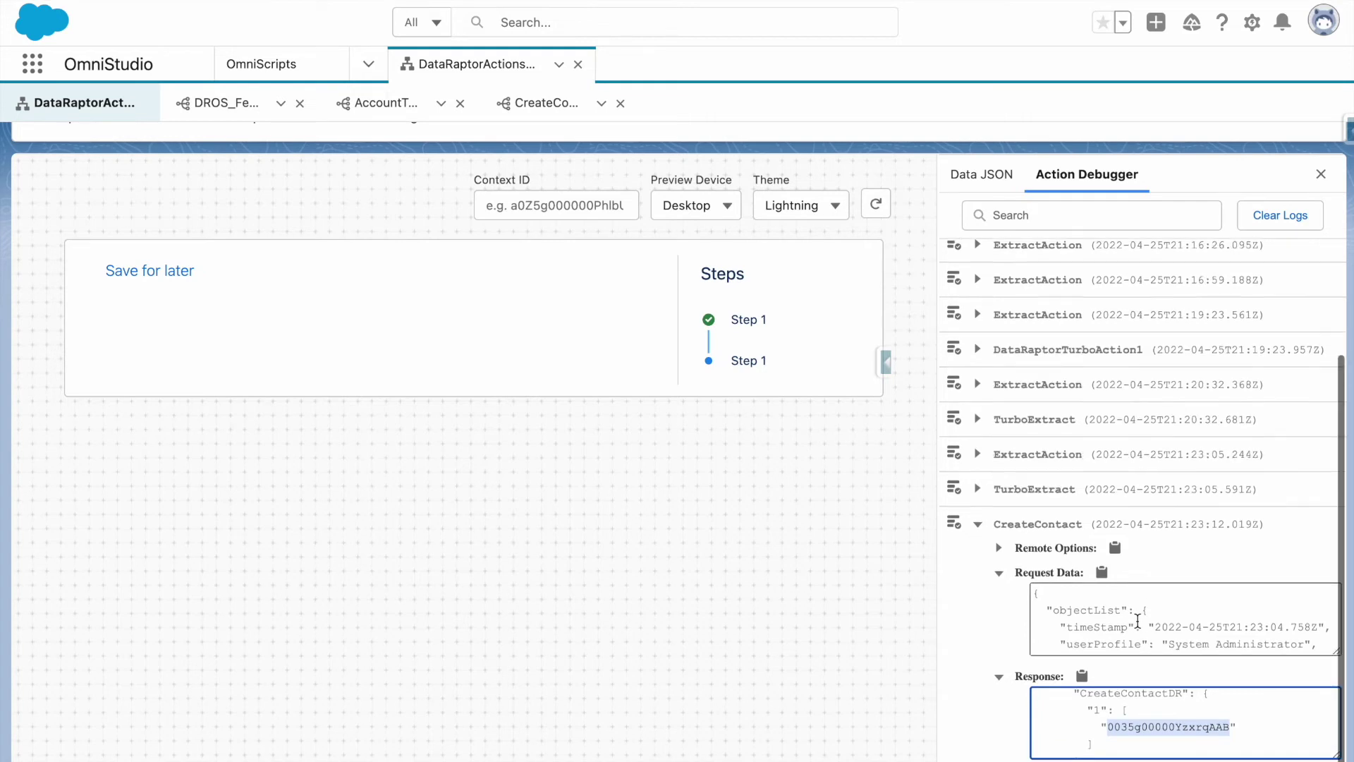
{"action": "left_click", "coordinate": [985, 182]}
{"action": "scroll", "coordinate": [904, 223], "scroll_direction": "up", "scroll_amount": 3}
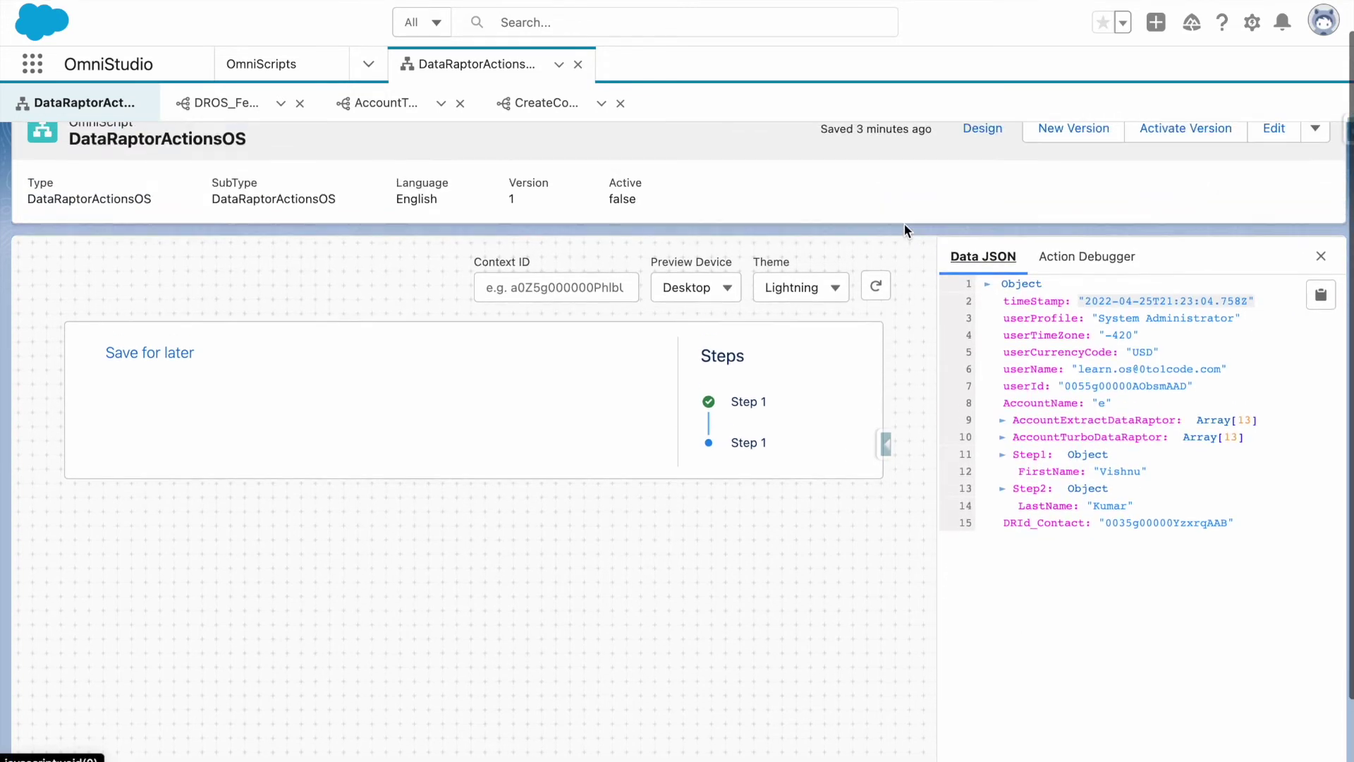
Back in Design, set CreateContact's Send JSON Path to Step1 under Send Transformations.
{"action": "left_click", "coordinate": [980, 152]}
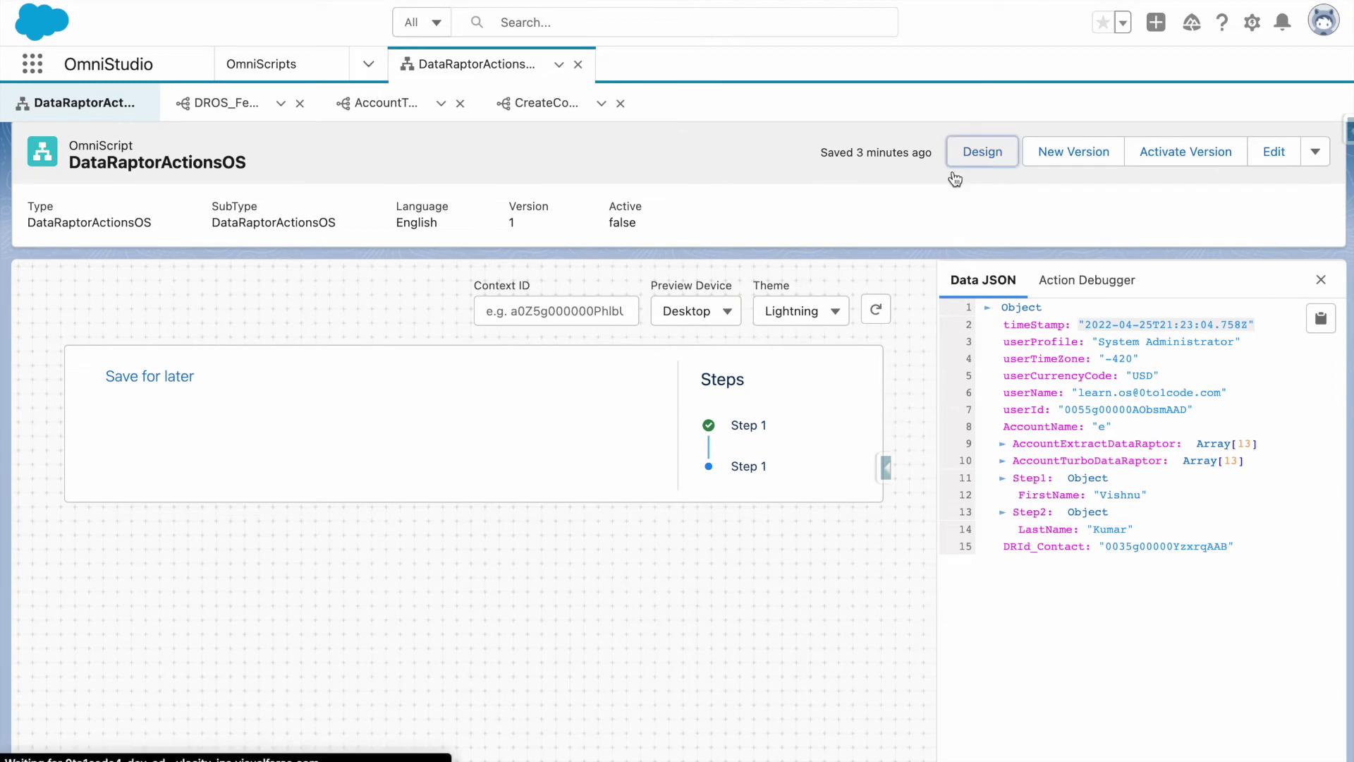
{"action": "scroll", "coordinate": [698, 538], "scroll_direction": "down", "scroll_amount": 5}
{"action": "scroll", "coordinate": [630, 616], "scroll_direction": "down", "scroll_amount": 5}
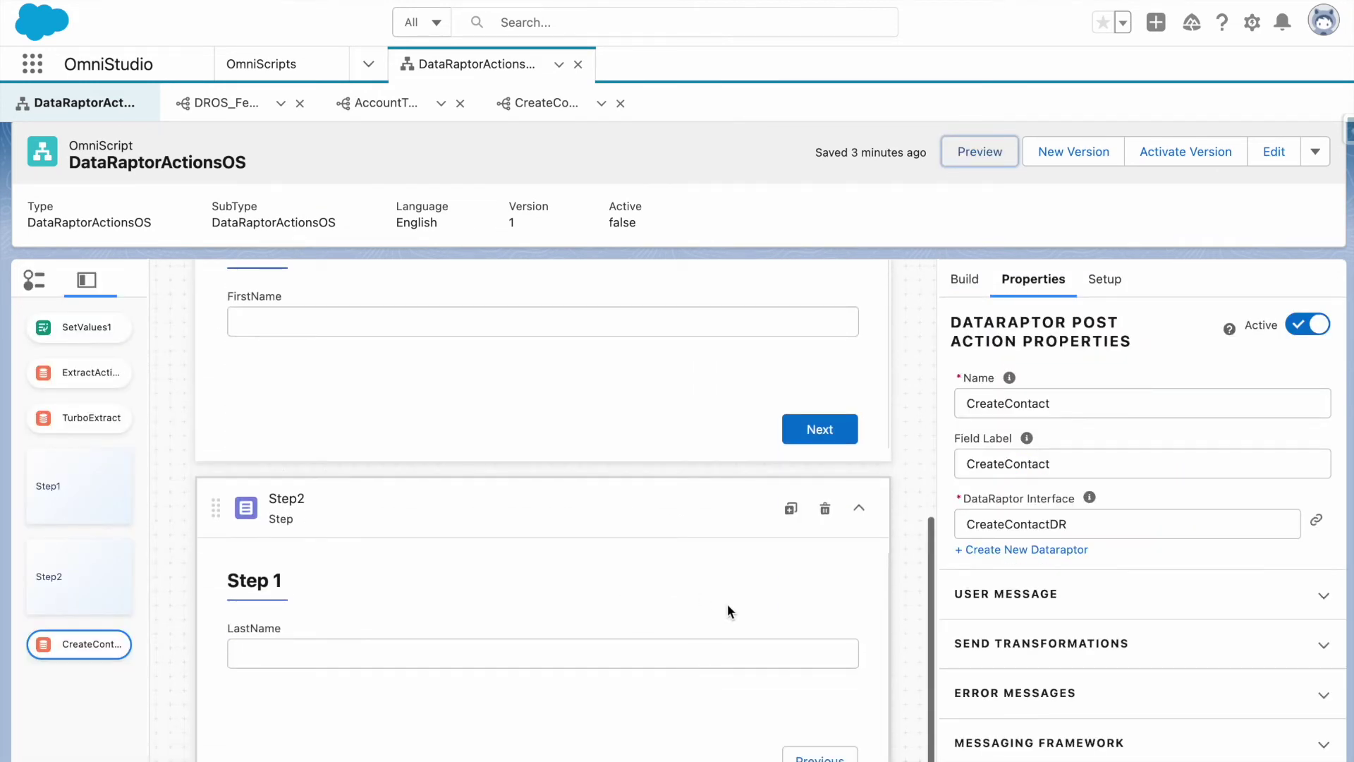
{"action": "left_click", "coordinate": [1034, 539]}
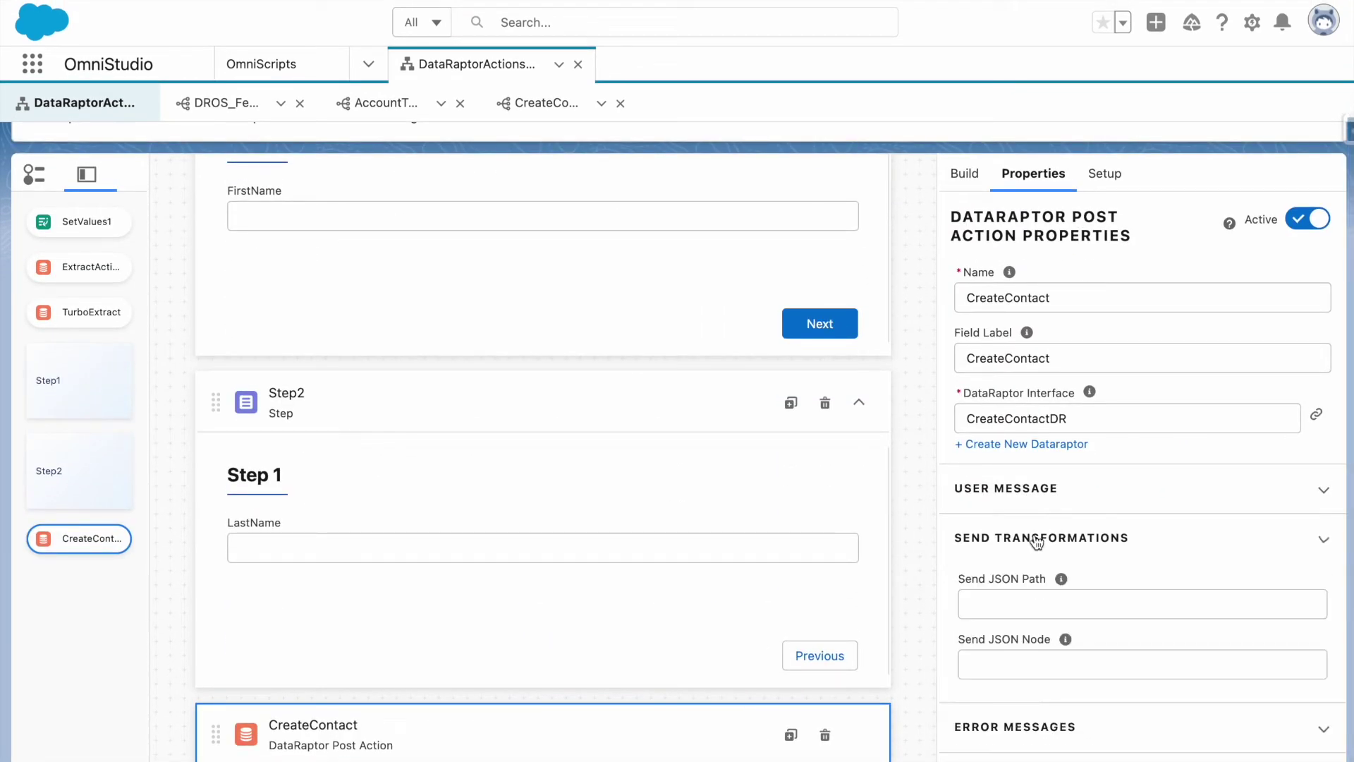
{"action": "scroll", "coordinate": [1079, 614], "scroll_direction": "down", "scroll_amount": 2}
{"action": "left_click", "coordinate": [1069, 548]}
{"action": "left_click", "coordinate": [1052, 492]}
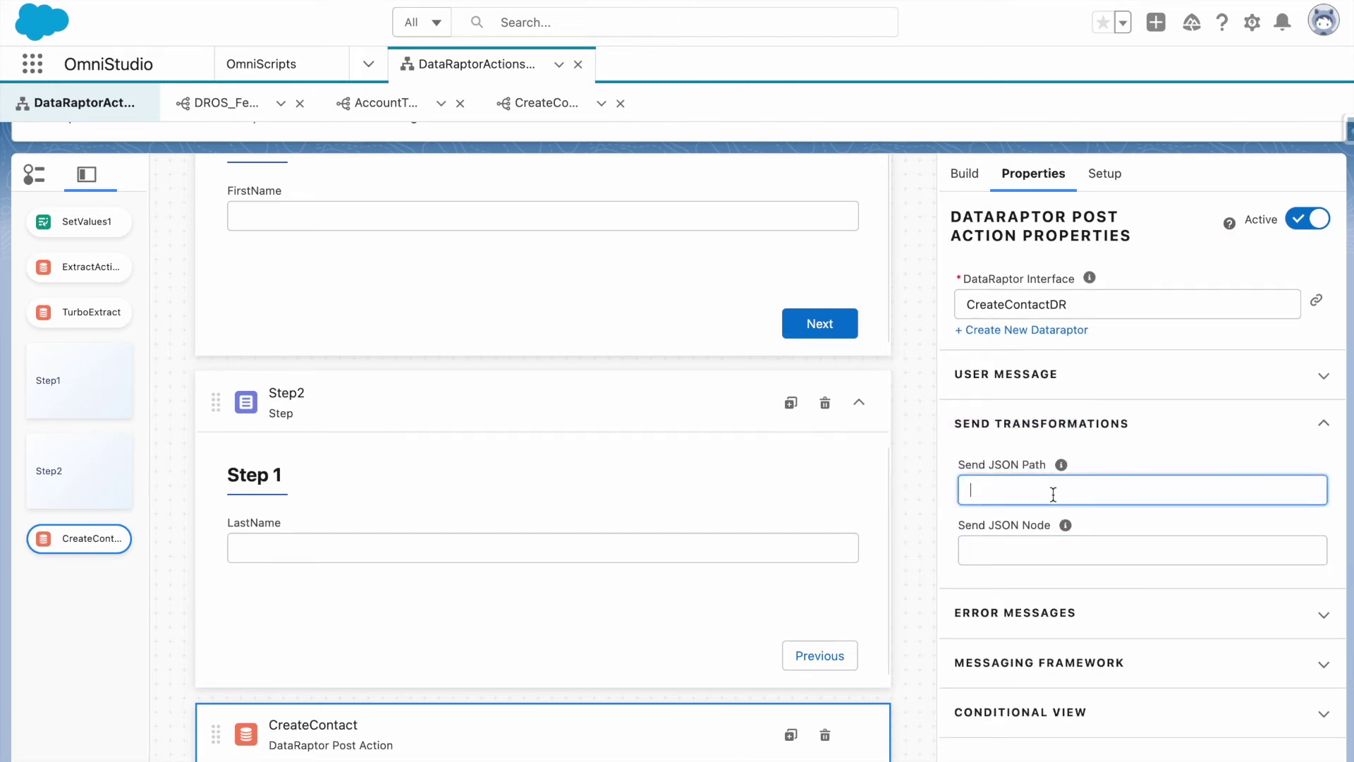
{"action": "type", "text": "Step1"}
{"action": "left_click", "coordinate": [1001, 445]}
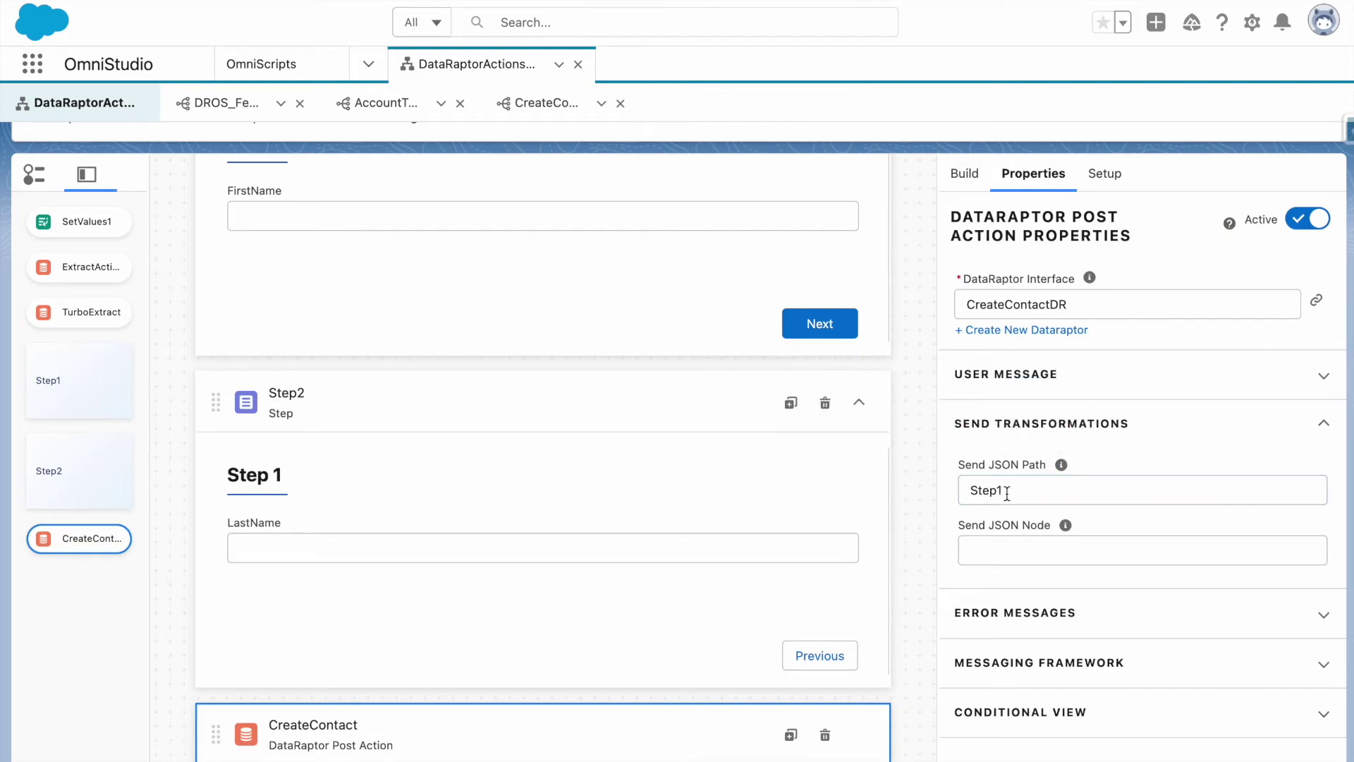
{"action": "scroll", "coordinate": [1006, 497], "scroll_direction": "up", "scroll_amount": 3}
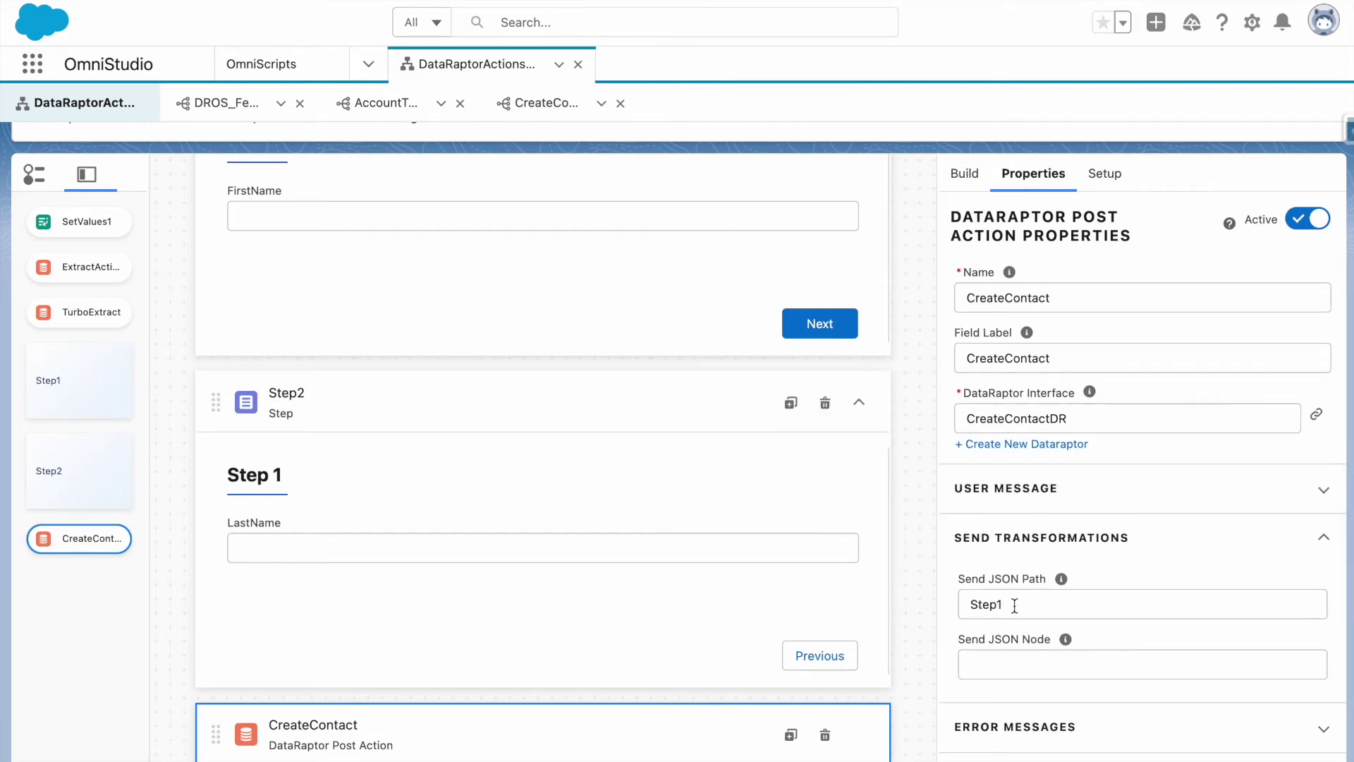
{"action": "scroll", "coordinate": [1014, 604], "scroll_direction": "up", "scroll_amount": 3}
Preview the OmniScript again, entering a first name and a last name and finishing the form.
{"action": "left_click", "coordinate": [987, 165]}
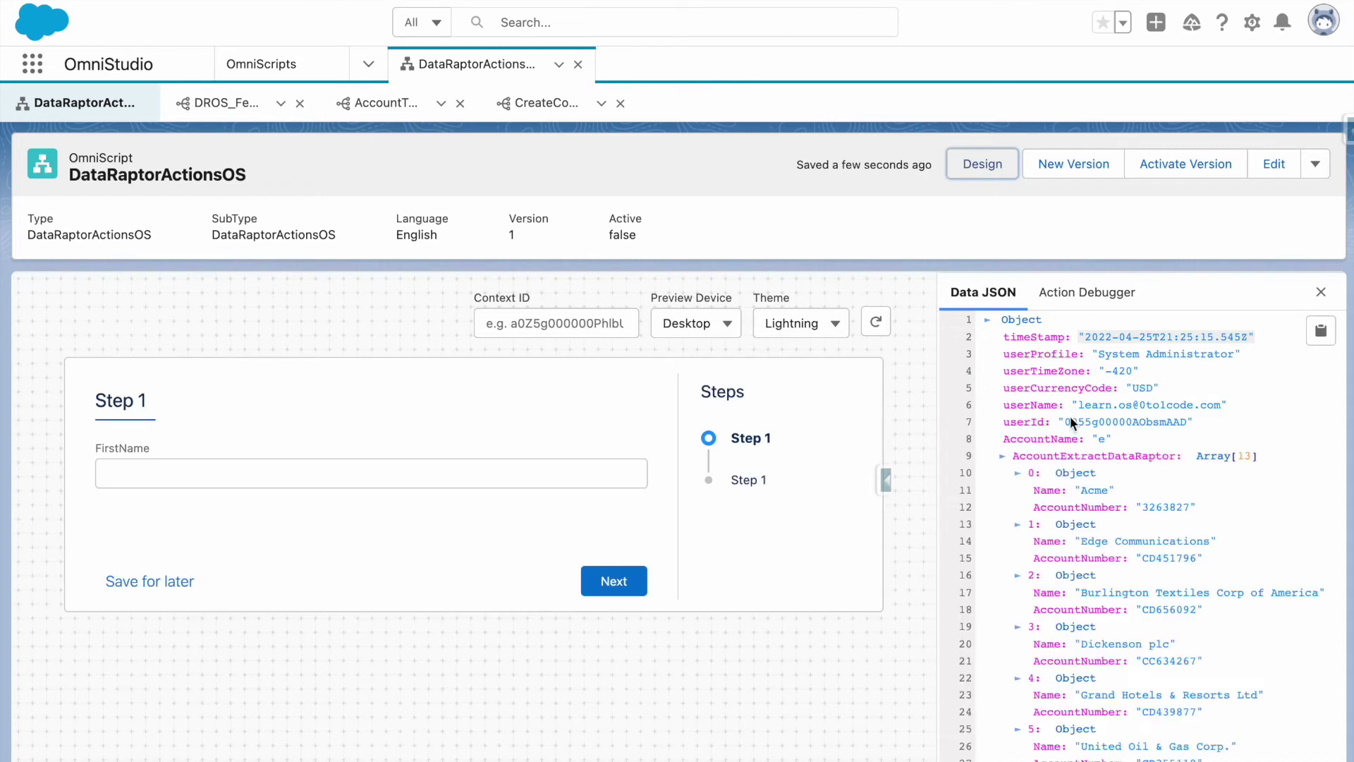
{"action": "left_click", "coordinate": [514, 474]}
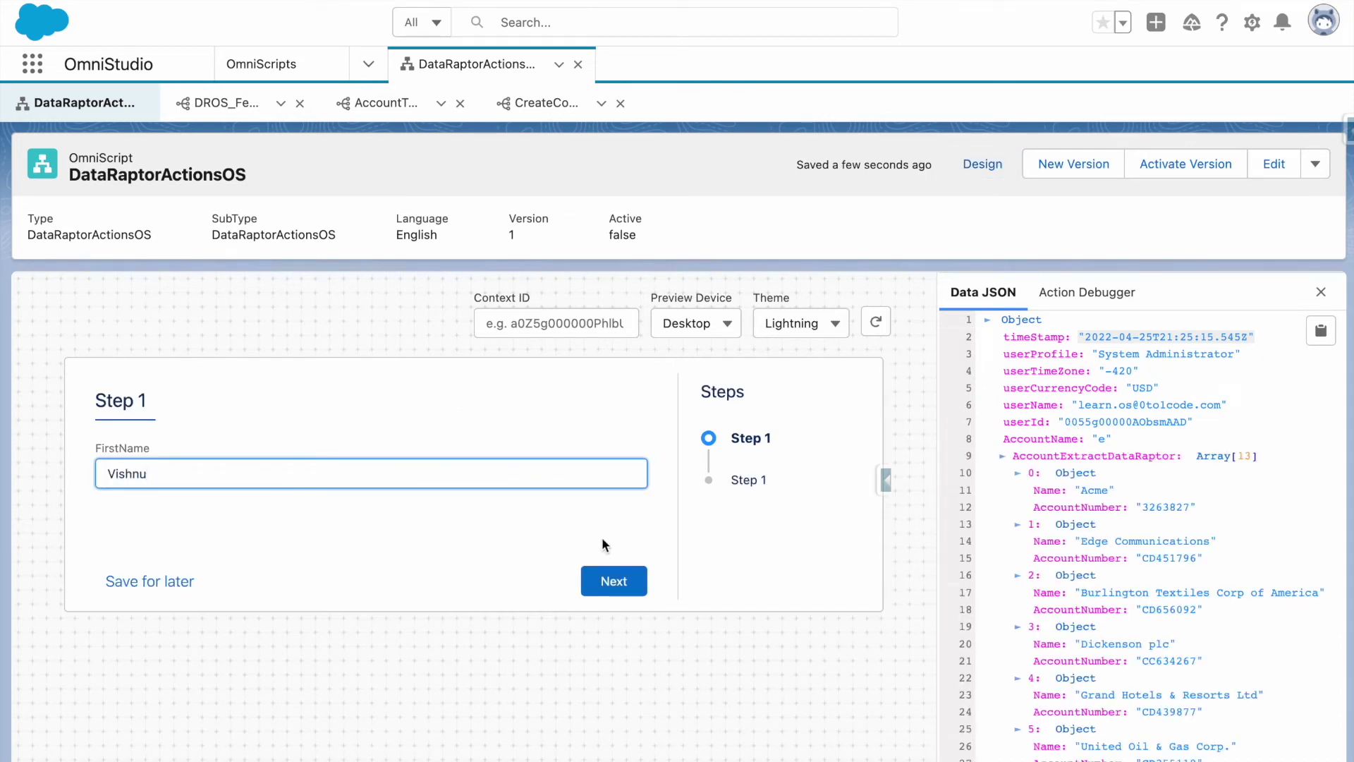
{"action": "left_click", "coordinate": [612, 580]}
{"action": "left_click", "coordinate": [455, 470]}
{"action": "left_click", "coordinate": [618, 582]}
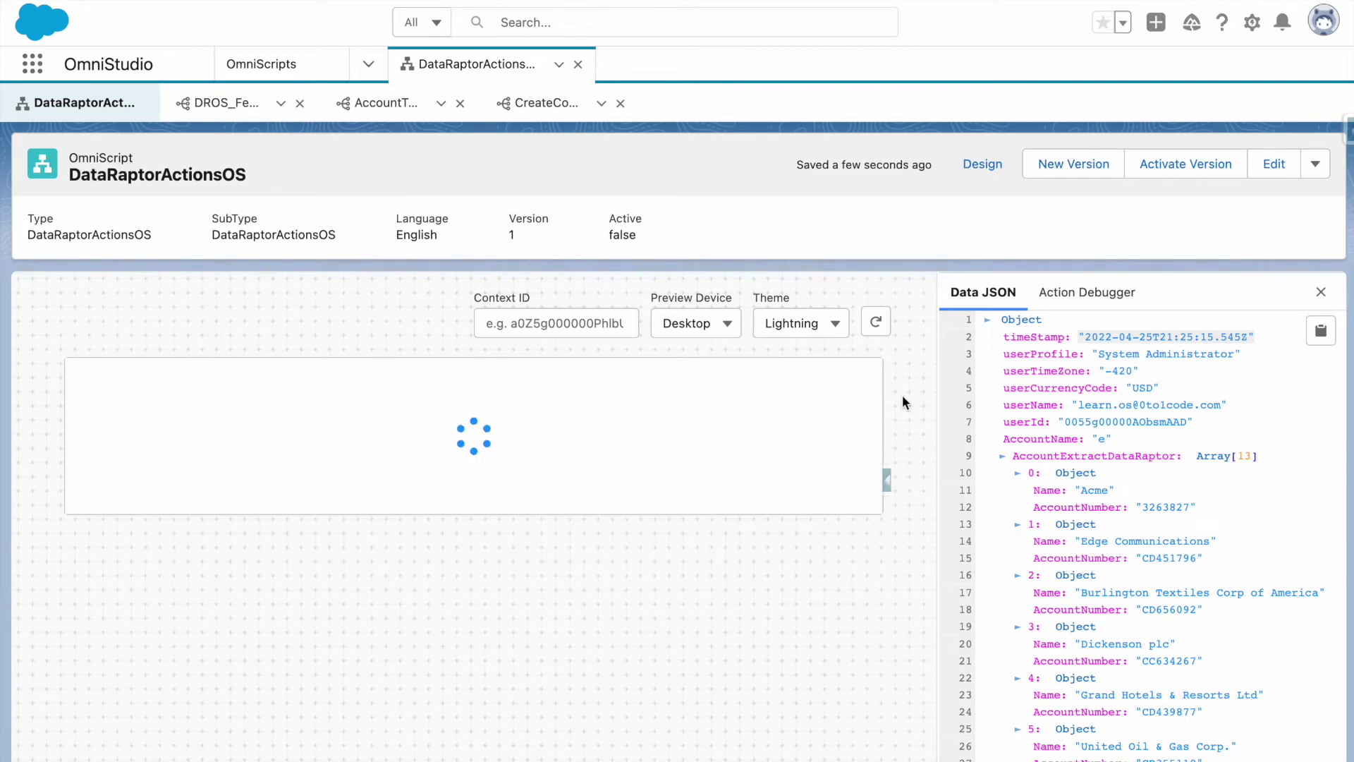
Inspect the failed CreateContact Request Data showing only Step1 and the missing Last Name error.
{"action": "left_click", "coordinate": [1087, 292]}
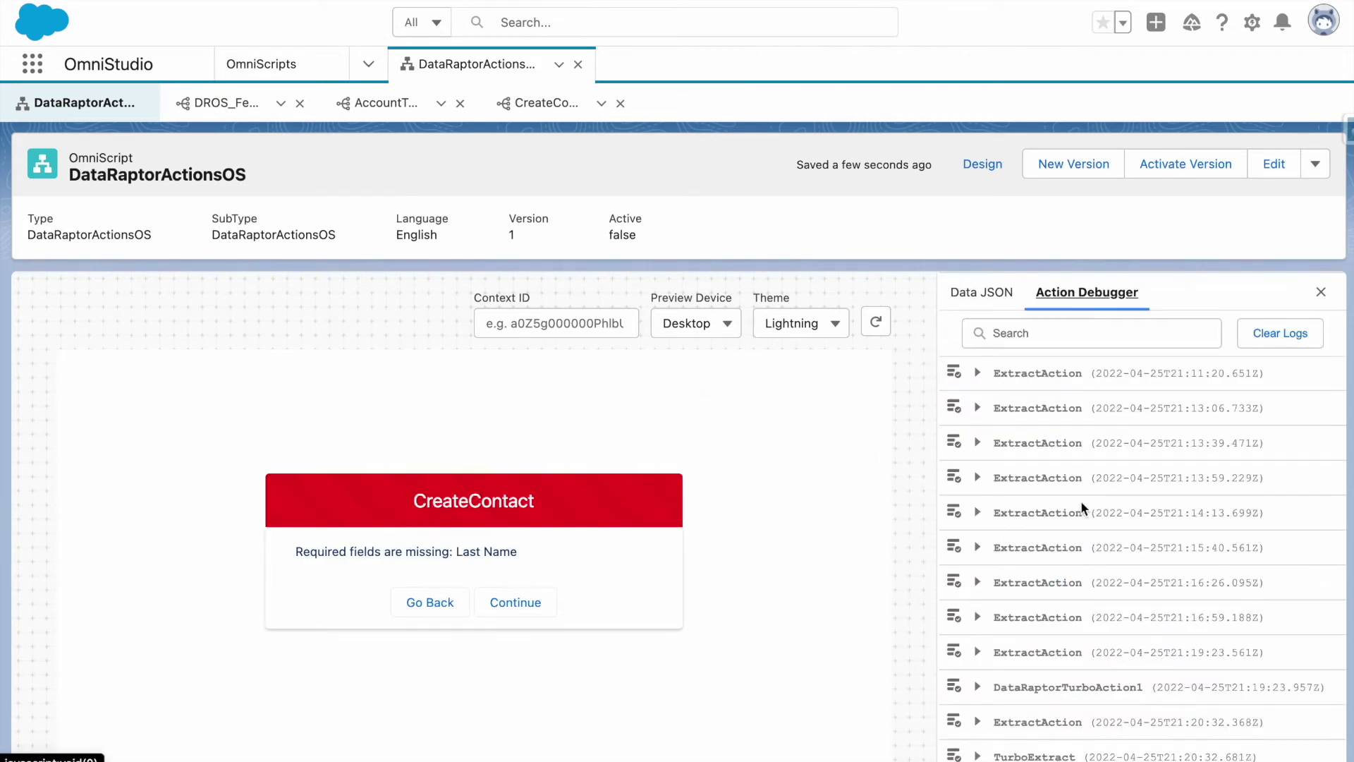
{"action": "left_click", "coordinate": [1080, 500]}
{"action": "left_click", "coordinate": [977, 529]}
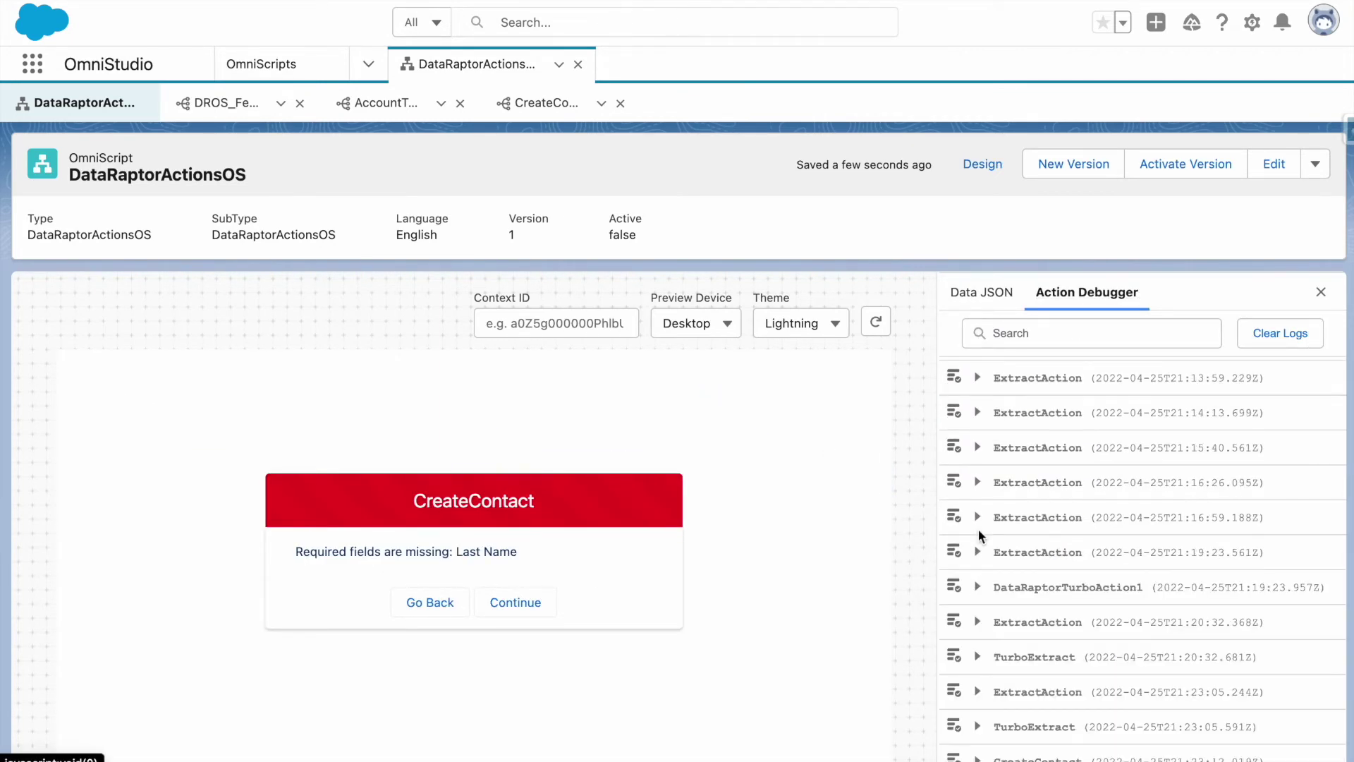
{"action": "scroll", "coordinate": [1002, 716], "scroll_direction": "down", "scroll_amount": 3}
{"action": "left_click", "coordinate": [996, 746]}
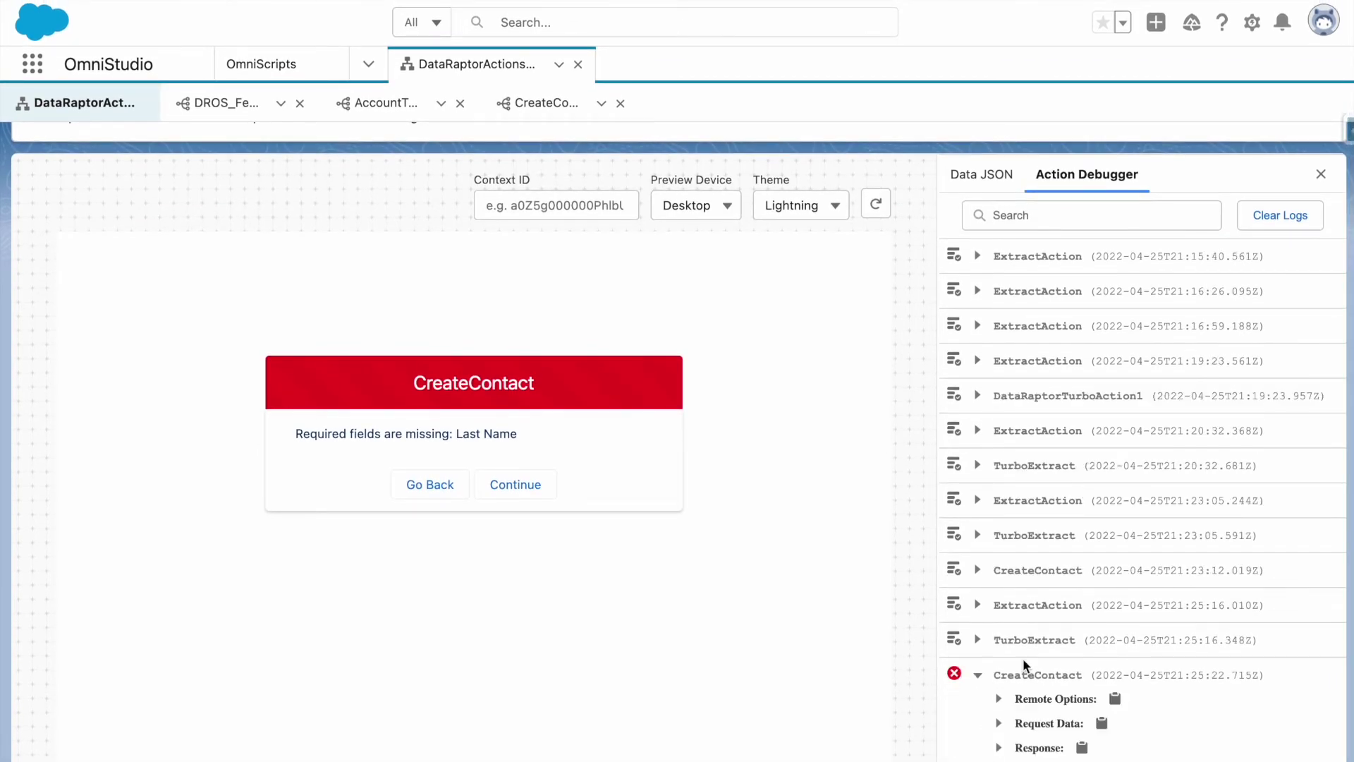
{"action": "left_click", "coordinate": [1037, 722]}
{"action": "scroll", "coordinate": [1037, 733], "scroll_direction": "down", "scroll_amount": 2}
{"action": "scroll", "coordinate": [1116, 696], "scroll_direction": "down", "scroll_amount": 2}
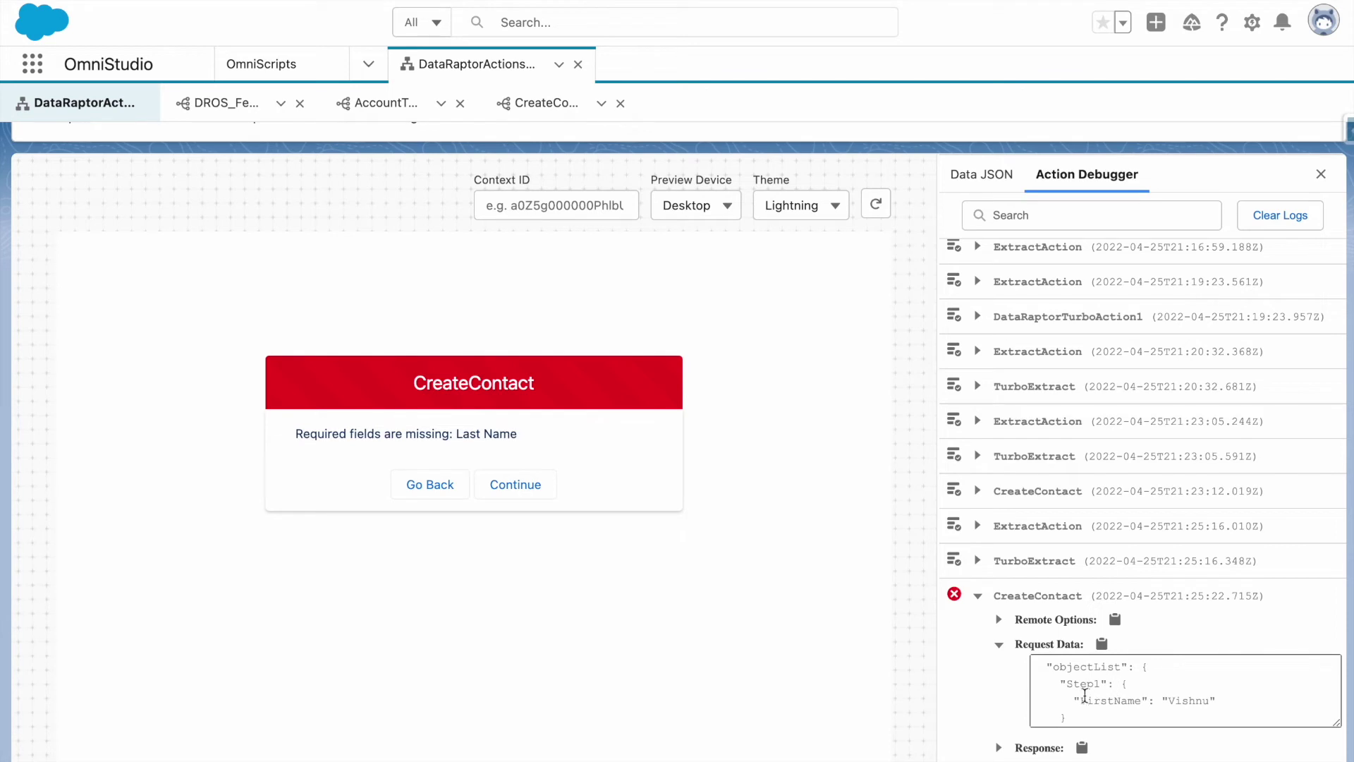
{"action": "scroll", "coordinate": [1074, 699], "scroll_direction": "down", "scroll_amount": 1}
{"action": "scroll", "coordinate": [1074, 699], "scroll_direction": "up", "scroll_amount": 1}
{"action": "scroll", "coordinate": [1074, 696], "scroll_direction": "down", "scroll_amount": 2}
{"action": "scroll", "coordinate": [1074, 696], "scroll_direction": "up", "scroll_amount": 3}
{"action": "scroll", "coordinate": [1074, 696], "scroll_direction": "down", "scroll_amount": 1}
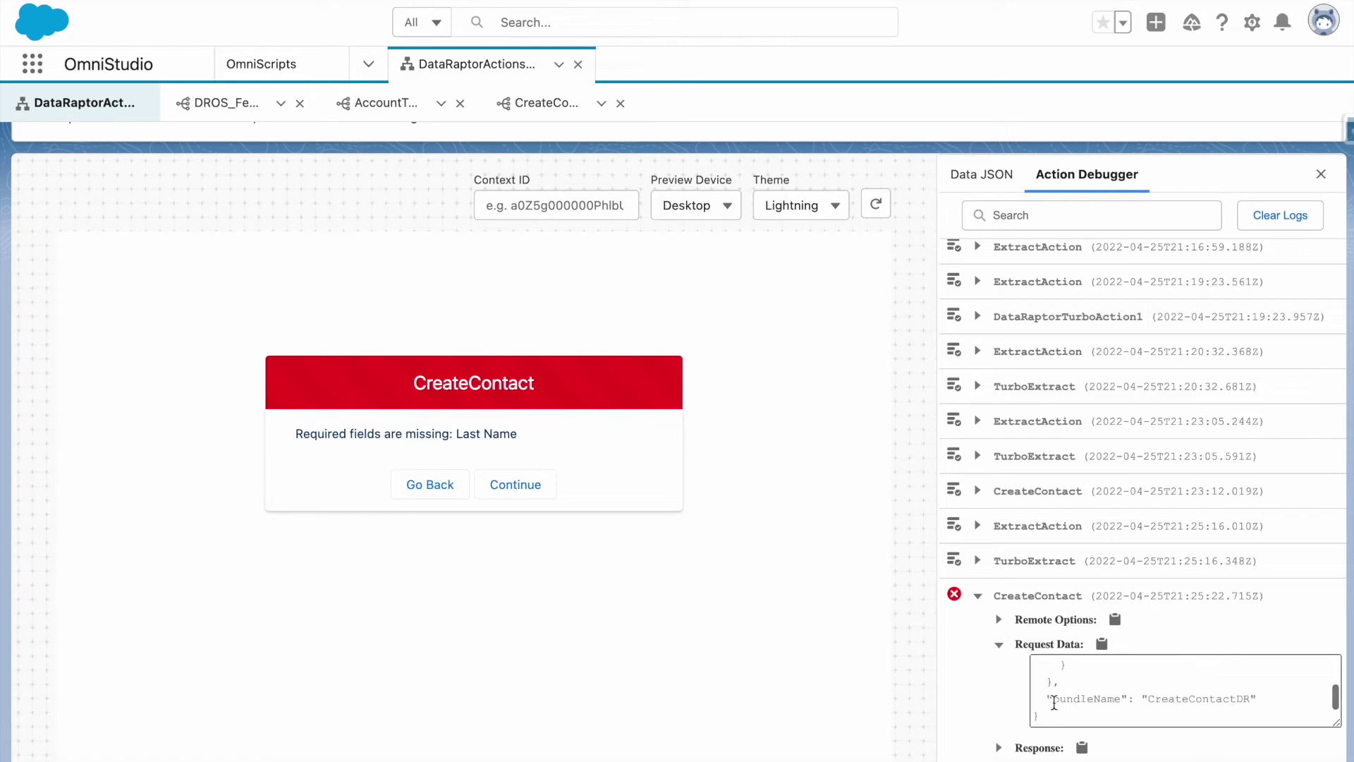
{"action": "scroll", "coordinate": [948, 296], "scroll_direction": "up", "scroll_amount": 4}
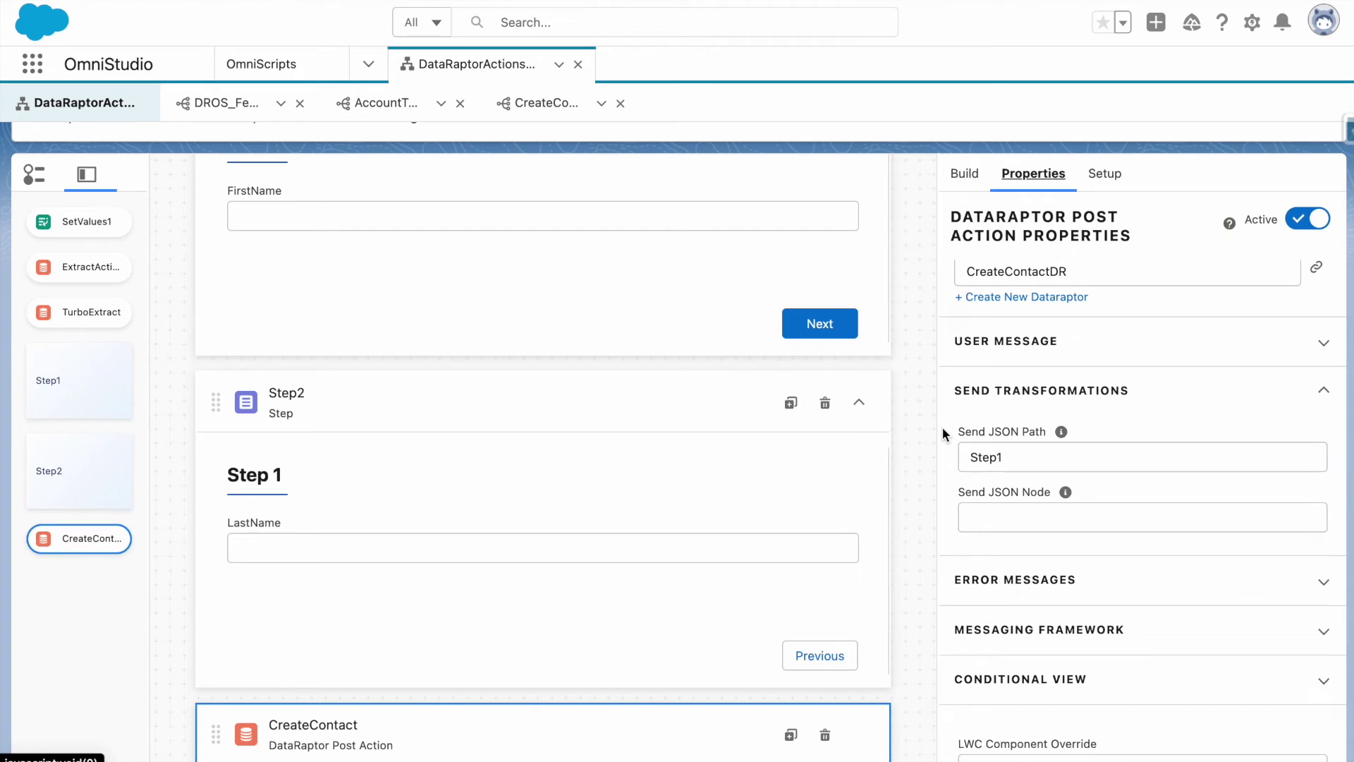
Move the LastName field into Step1 directly under FirstName.
{"action": "scroll", "coordinate": [794, 472], "scroll_direction": "up", "scroll_amount": 1}
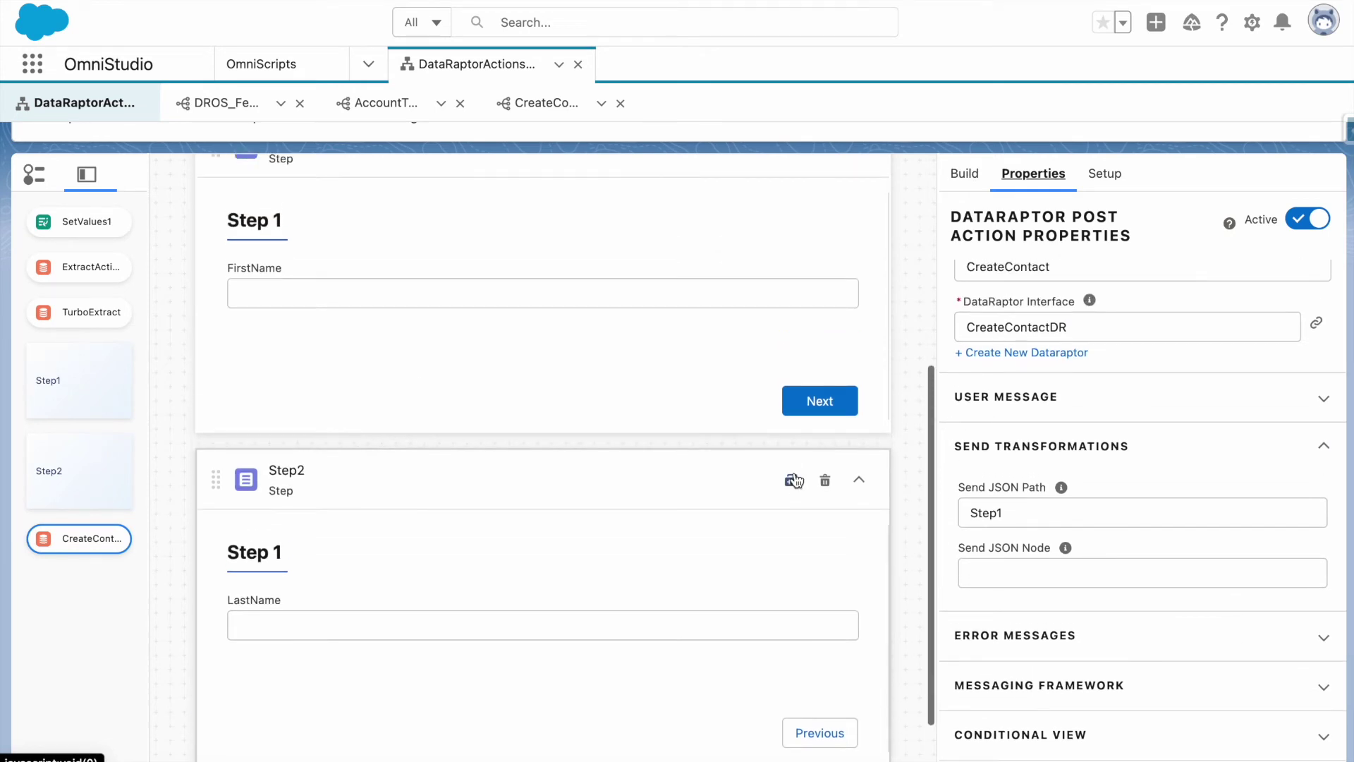
{"action": "scroll", "coordinate": [696, 559], "scroll_direction": "down", "scroll_amount": 2}
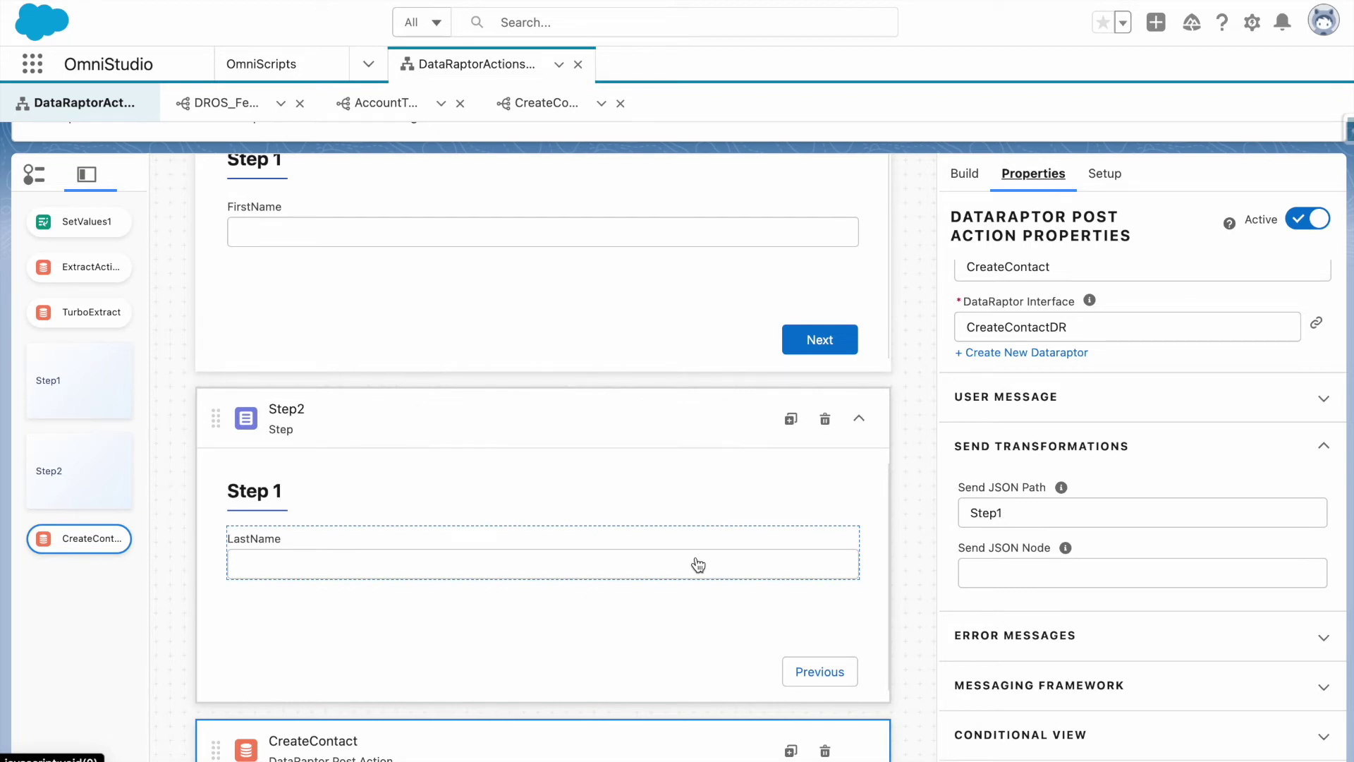
{"action": "scroll", "coordinate": [698, 564], "scroll_direction": "down", "scroll_amount": 1}
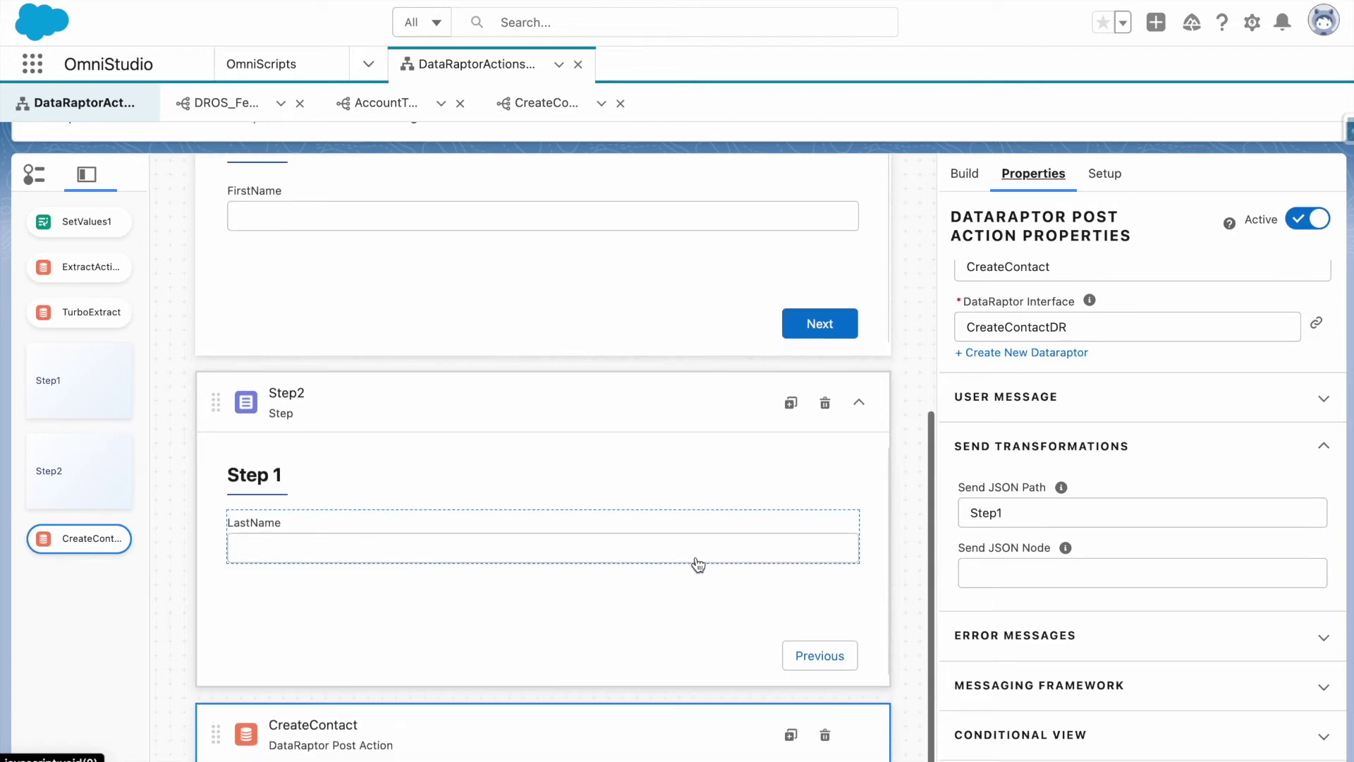
{"action": "scroll", "coordinate": [695, 388], "scroll_direction": "up", "scroll_amount": 2}
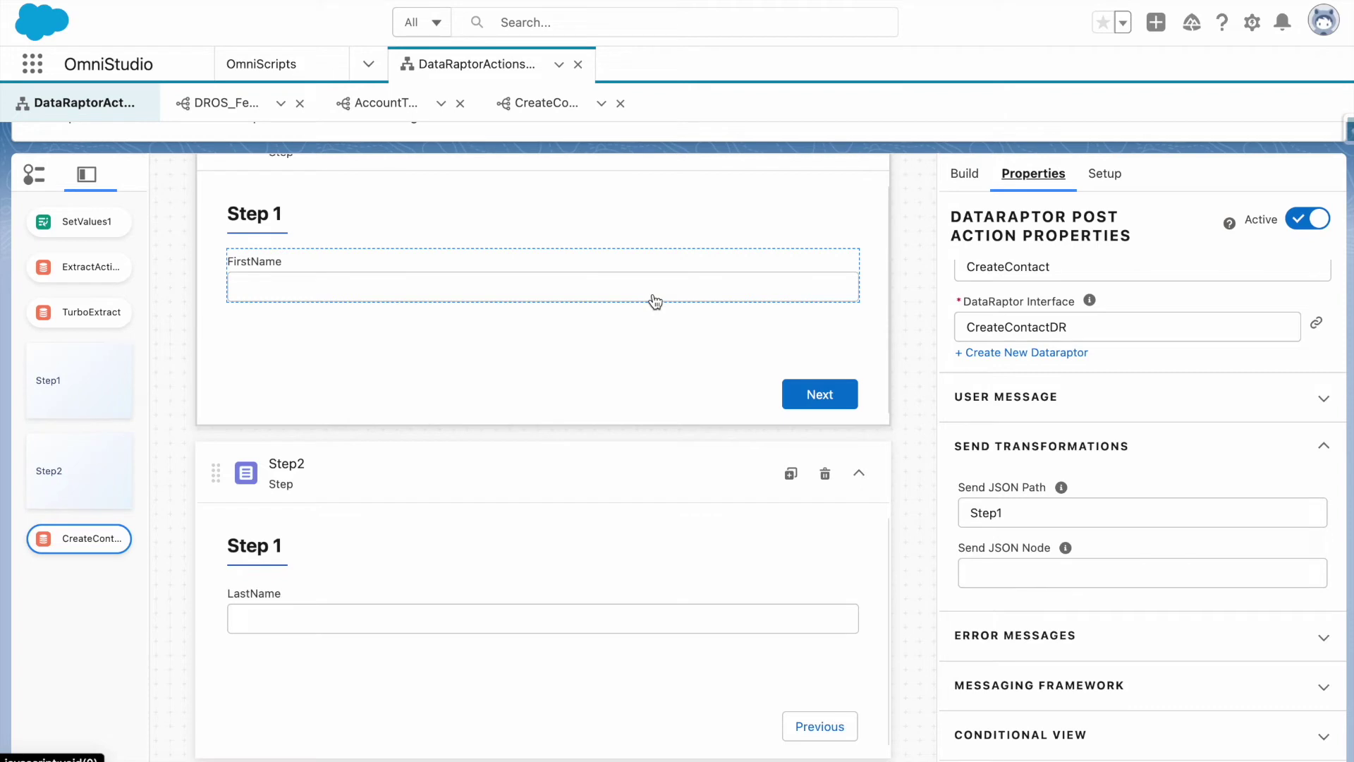
{"action": "left_click_drag", "start_coordinate": [608, 613], "coordinate": [622, 340]}
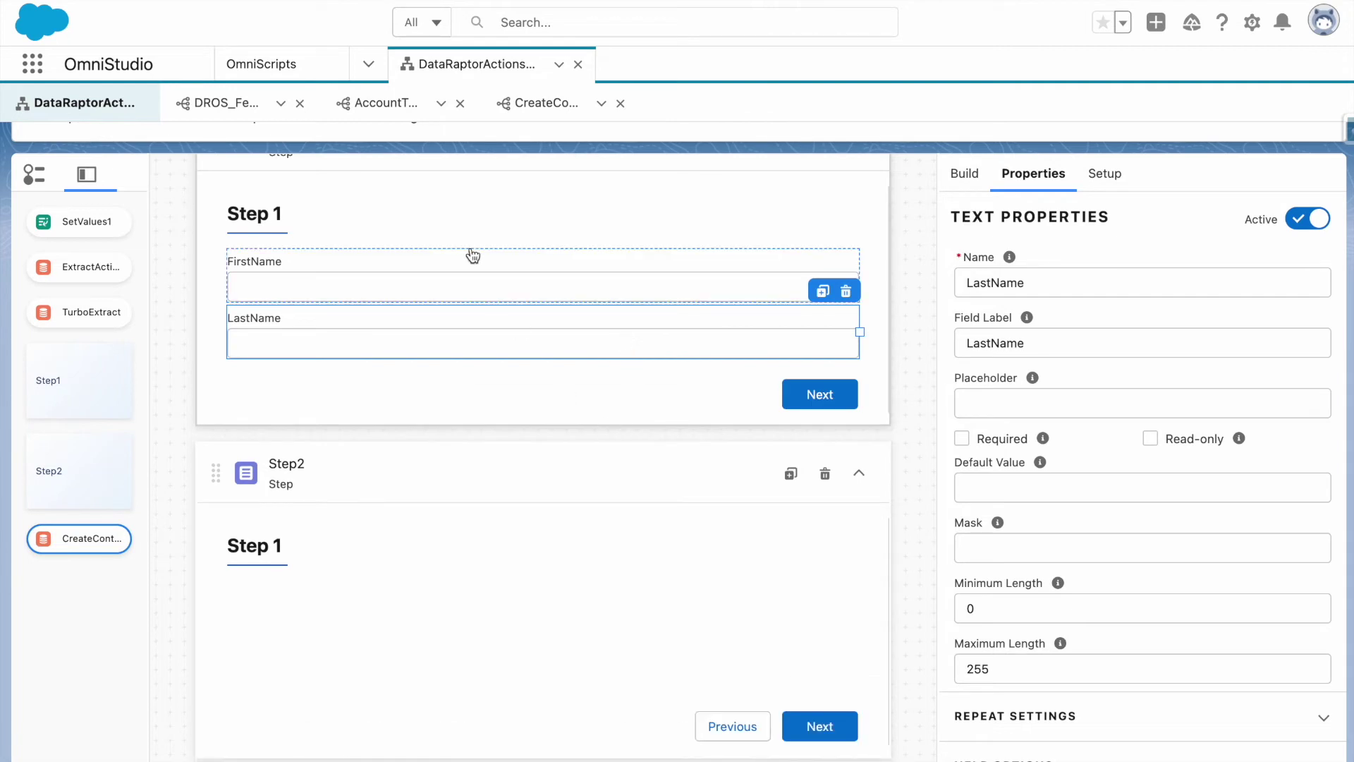
Delete the empty Step2, then check the FirstName and LastName field properties.
{"action": "left_click", "coordinate": [463, 226]}
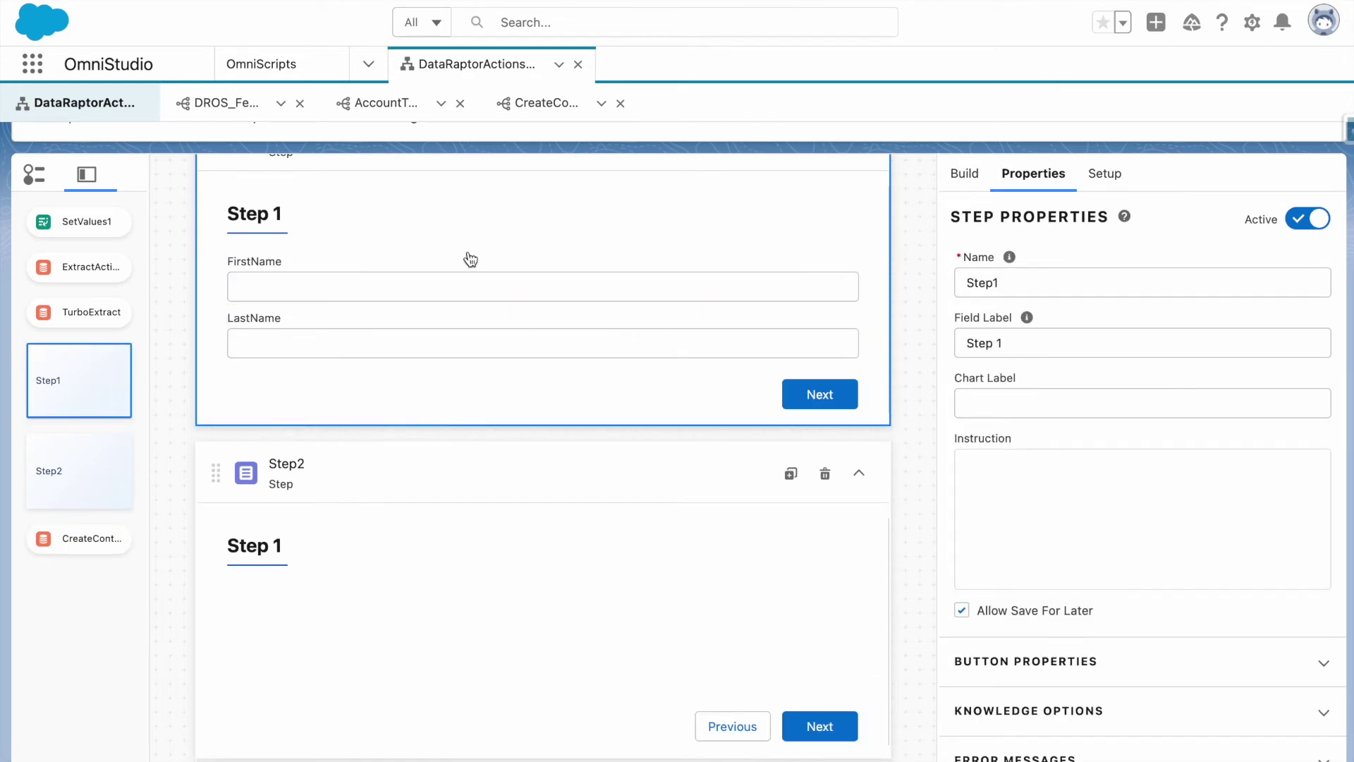
{"action": "left_click", "coordinate": [827, 473]}
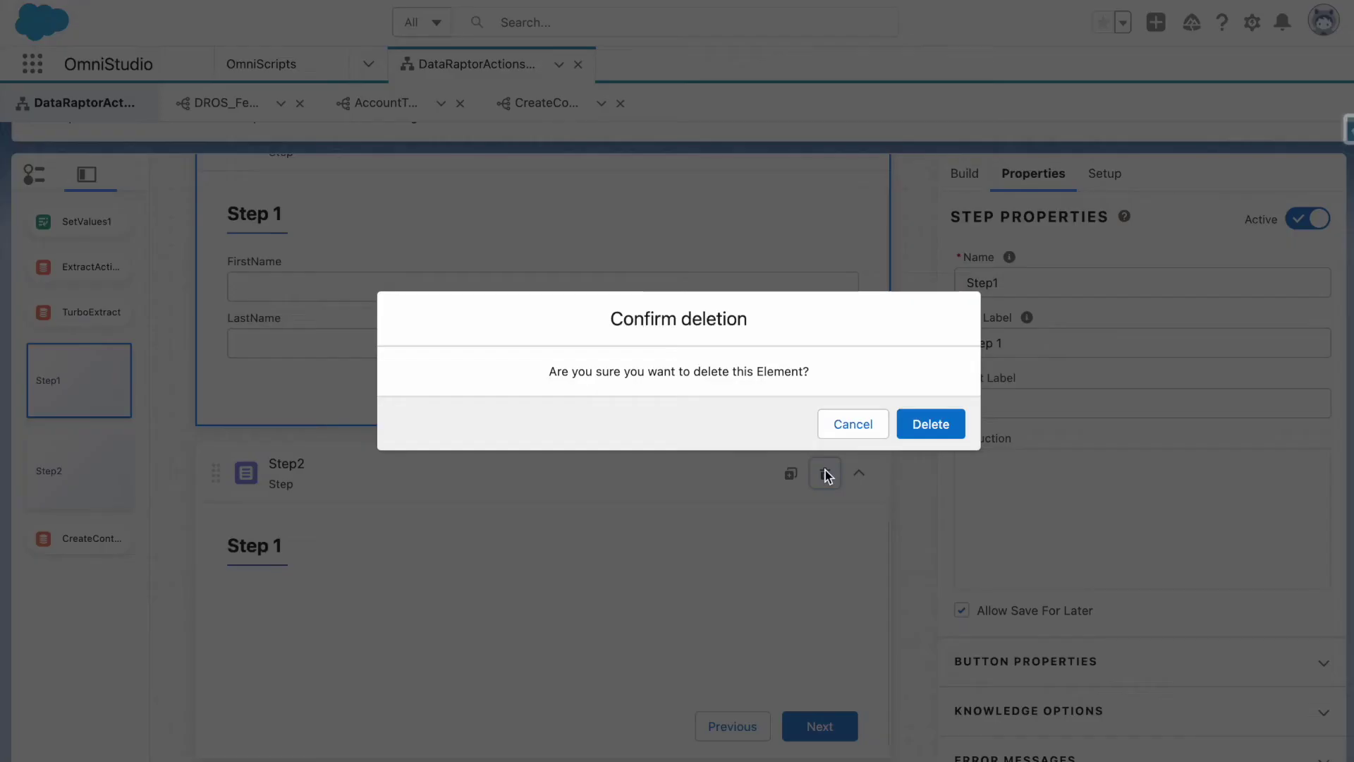
{"action": "left_click", "coordinate": [948, 423]}
{"action": "left_click", "coordinate": [604, 273]}
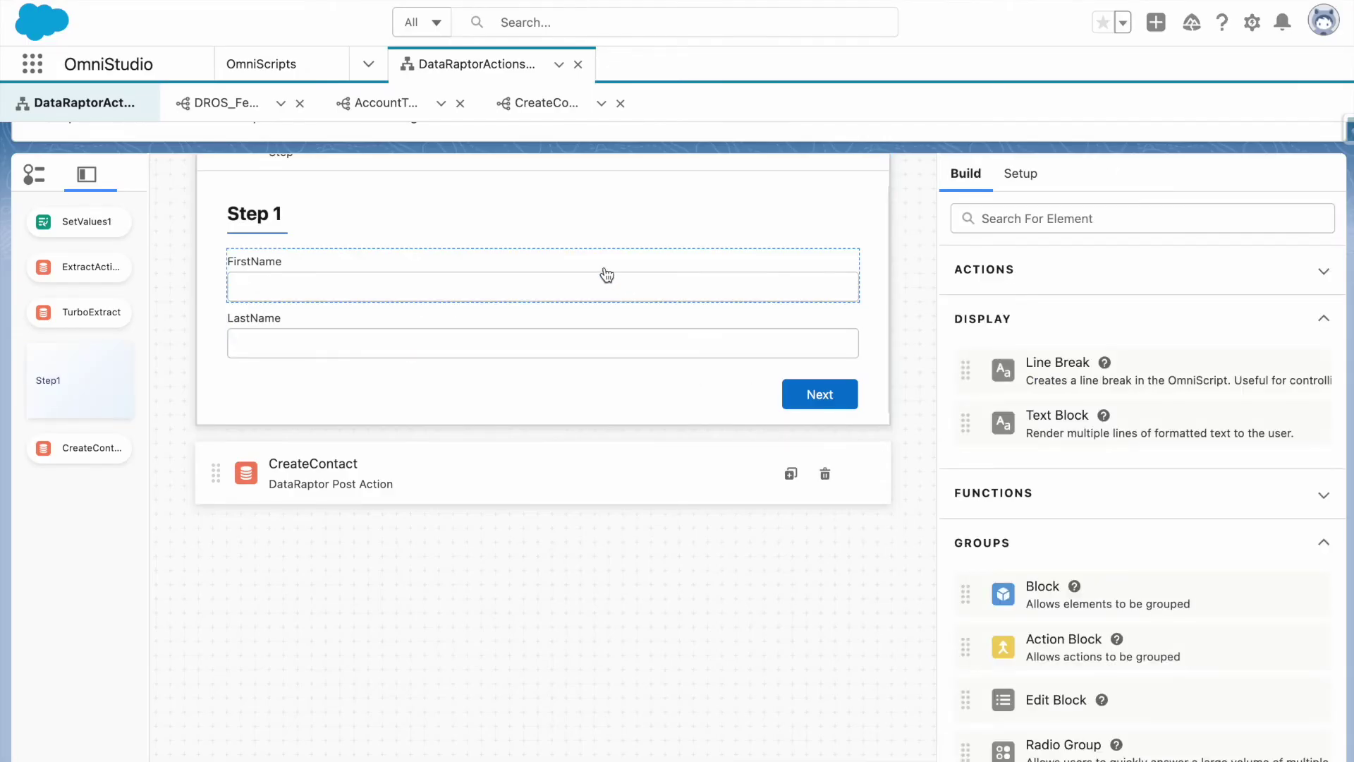
{"action": "left_click", "coordinate": [593, 340]}
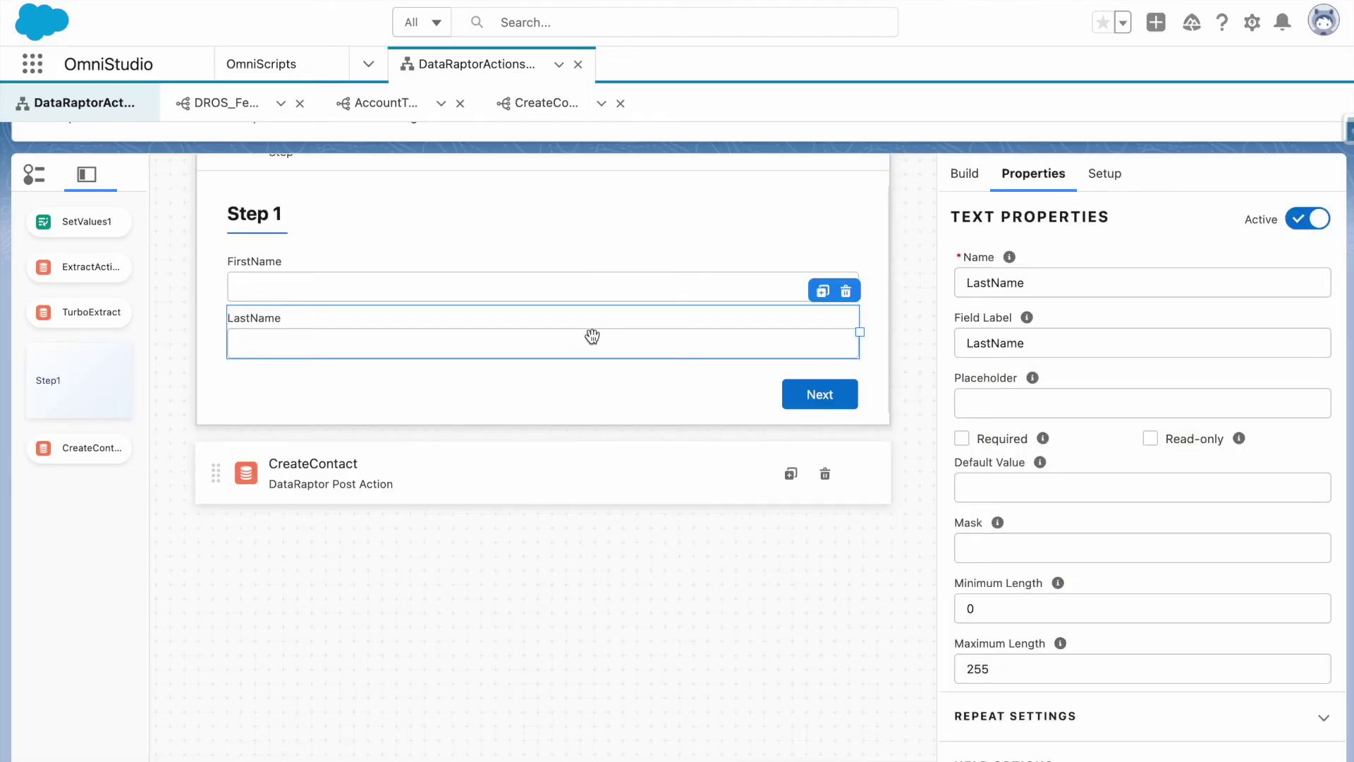
{"action": "scroll", "coordinate": [644, 477], "scroll_direction": "up", "scroll_amount": 5}
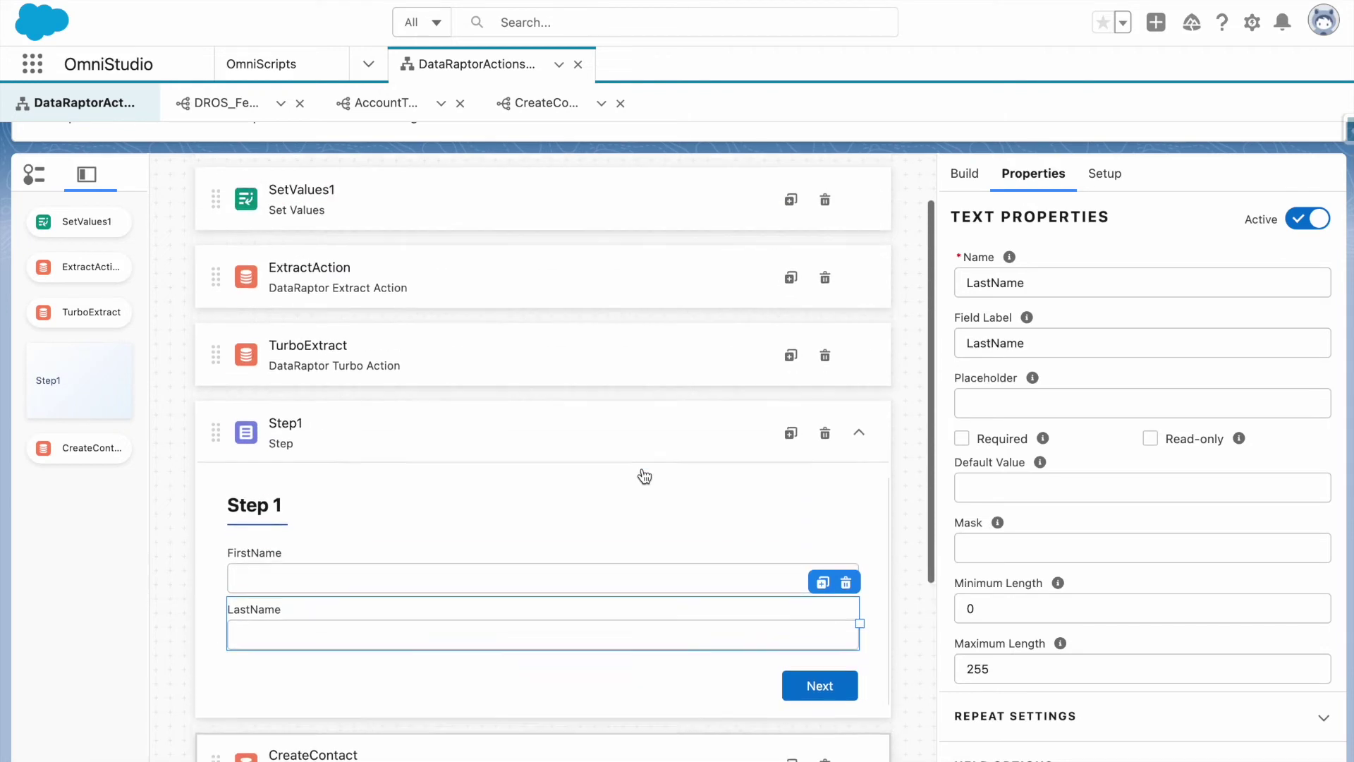
{"action": "scroll", "coordinate": [644, 477], "scroll_direction": "down", "scroll_amount": 3}
{"action": "scroll", "coordinate": [784, 266], "scroll_direction": "up", "scroll_amount": 6}
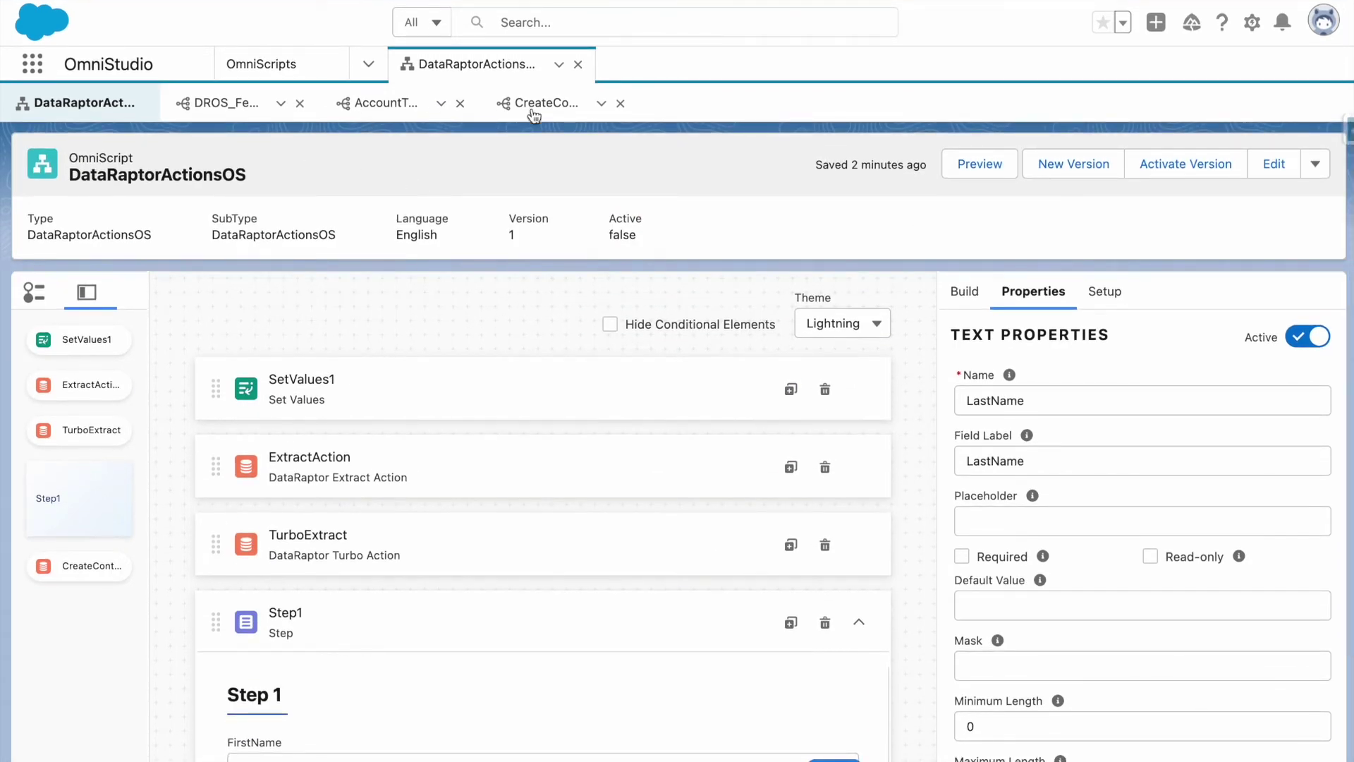
Change CreateContactDR's LastName input path from Step2:LastName to Step1:LastName.
{"action": "left_click", "coordinate": [545, 105]}
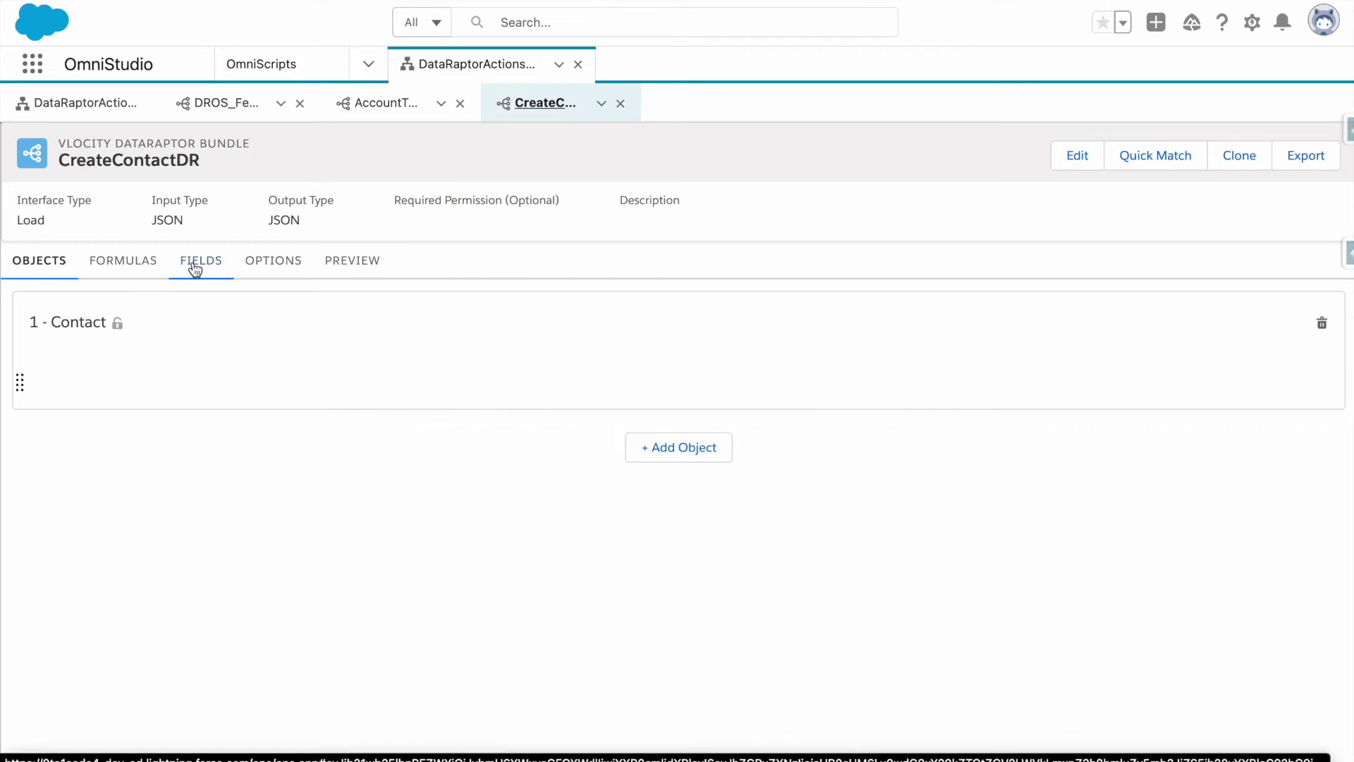
{"action": "left_click", "coordinate": [112, 262]}
{"action": "left_click", "coordinate": [258, 266]}
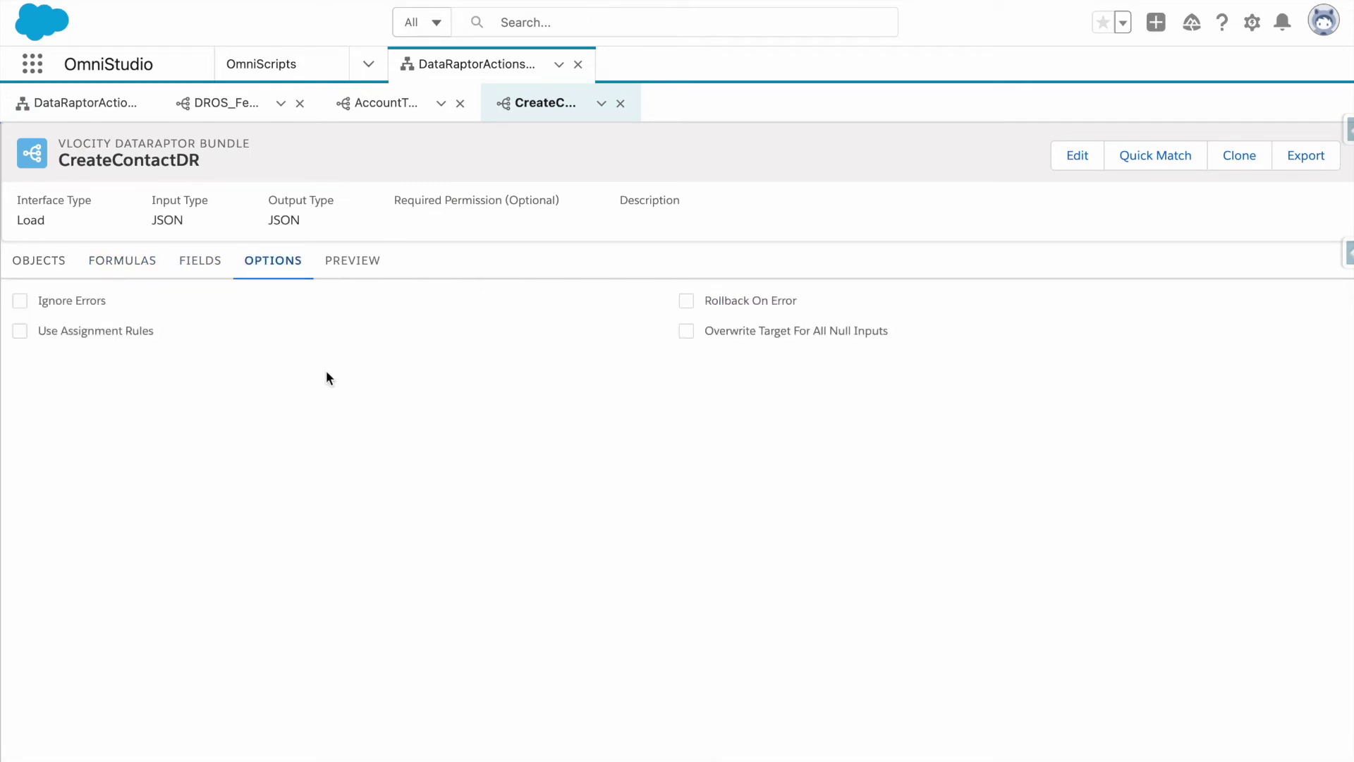
{"action": "left_click", "coordinate": [192, 272]}
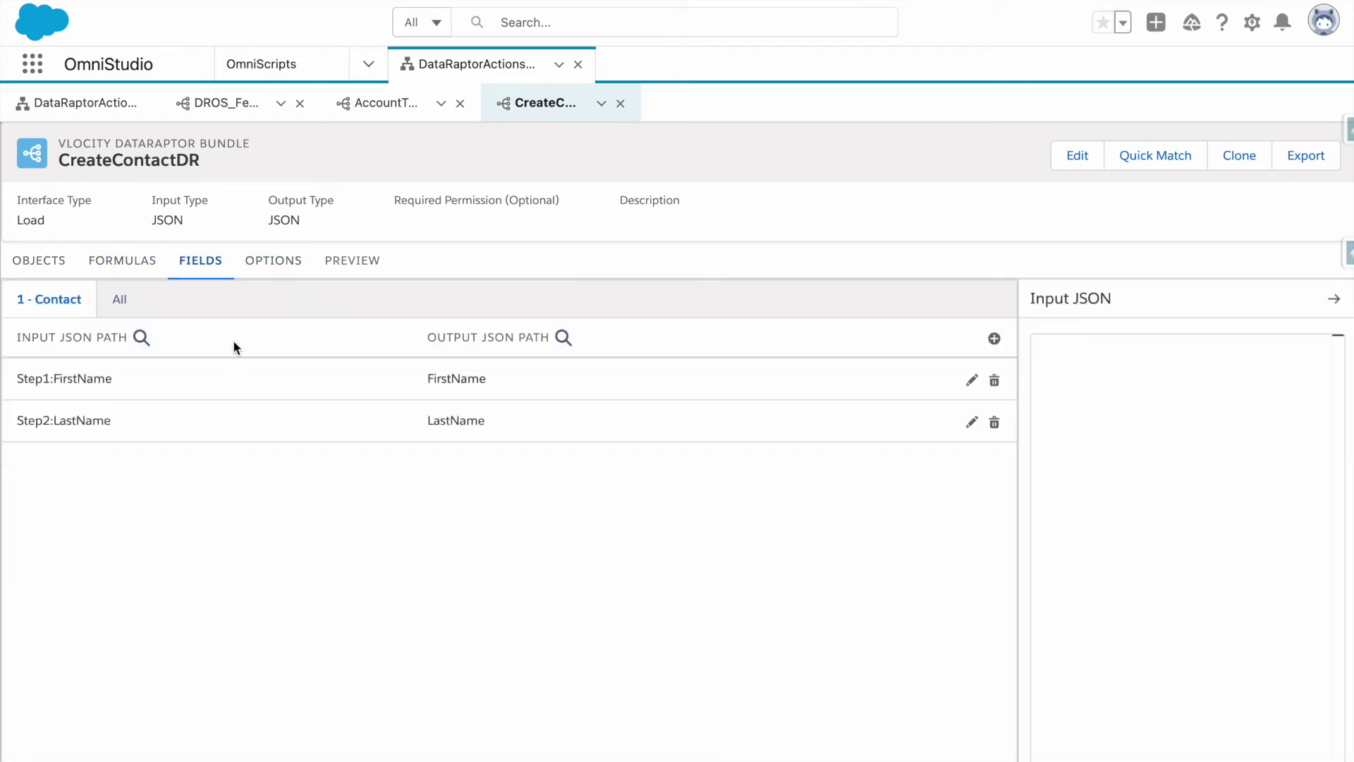
{"action": "left_click", "coordinate": [113, 422]}
{"action": "left_click", "coordinate": [69, 447]}
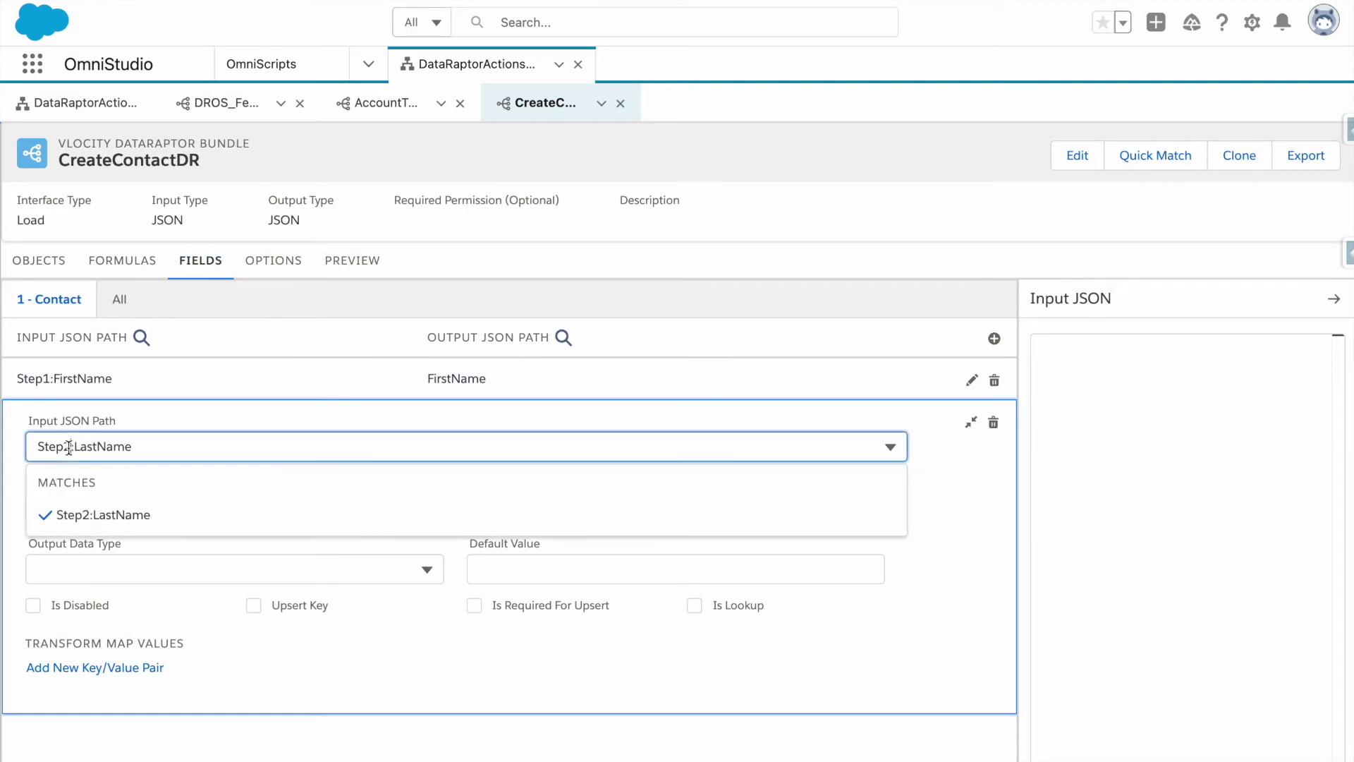
{"action": "key", "text": "BackSpace"}
{"action": "type", "text": "1"}
{"action": "left_click", "coordinate": [145, 427]}
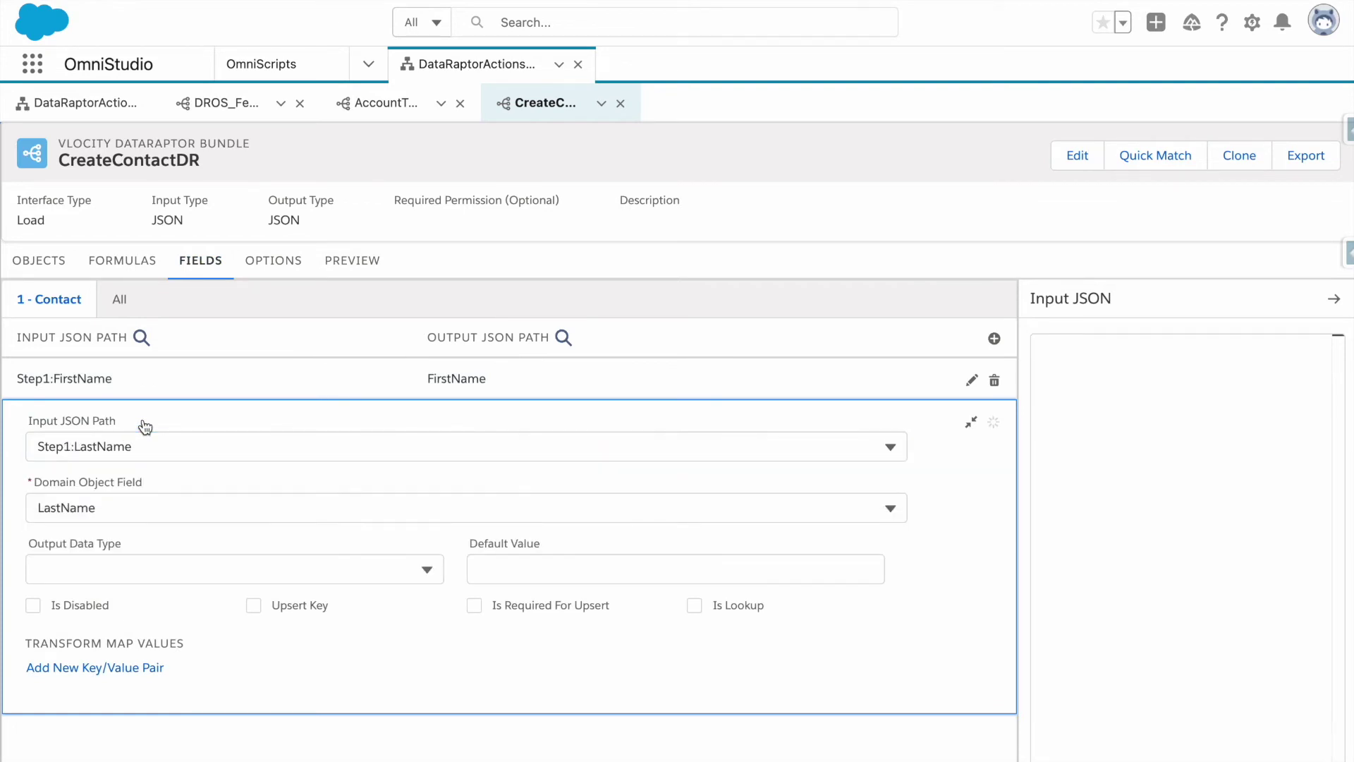
{"action": "left_click", "coordinate": [971, 422]}
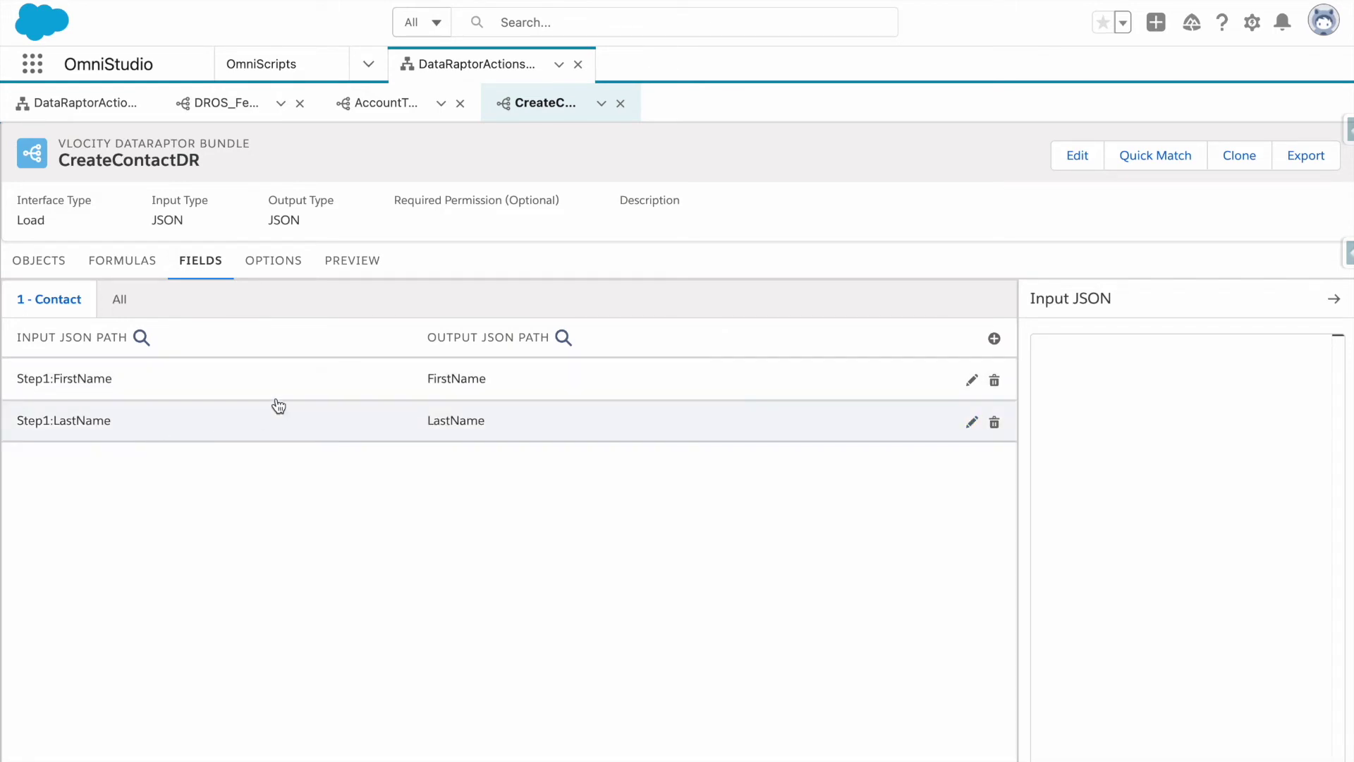
{"action": "left_click", "coordinate": [114, 104]}
Preview the OmniScript and submit Step1 with a sample first and last name.
{"action": "left_click", "coordinate": [979, 163]}
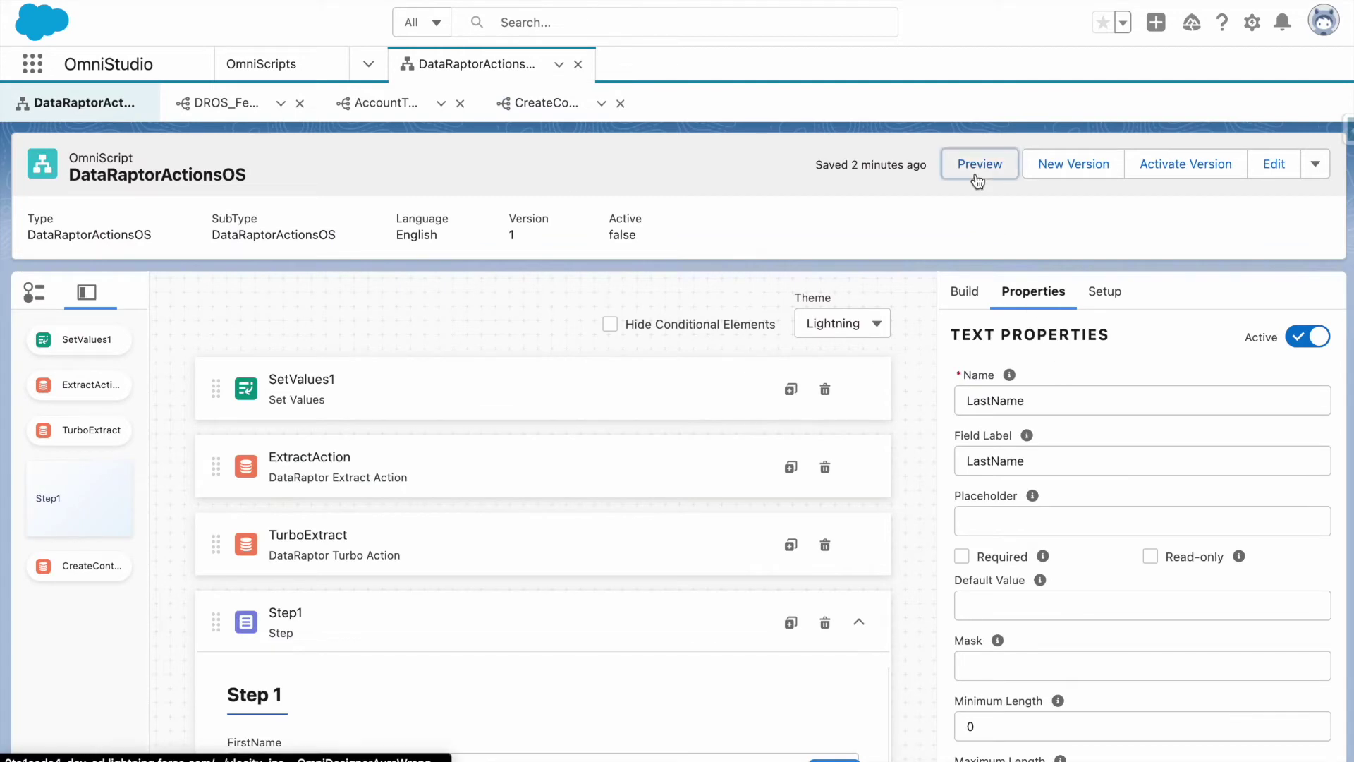
{"action": "left_click", "coordinate": [1293, 332]}
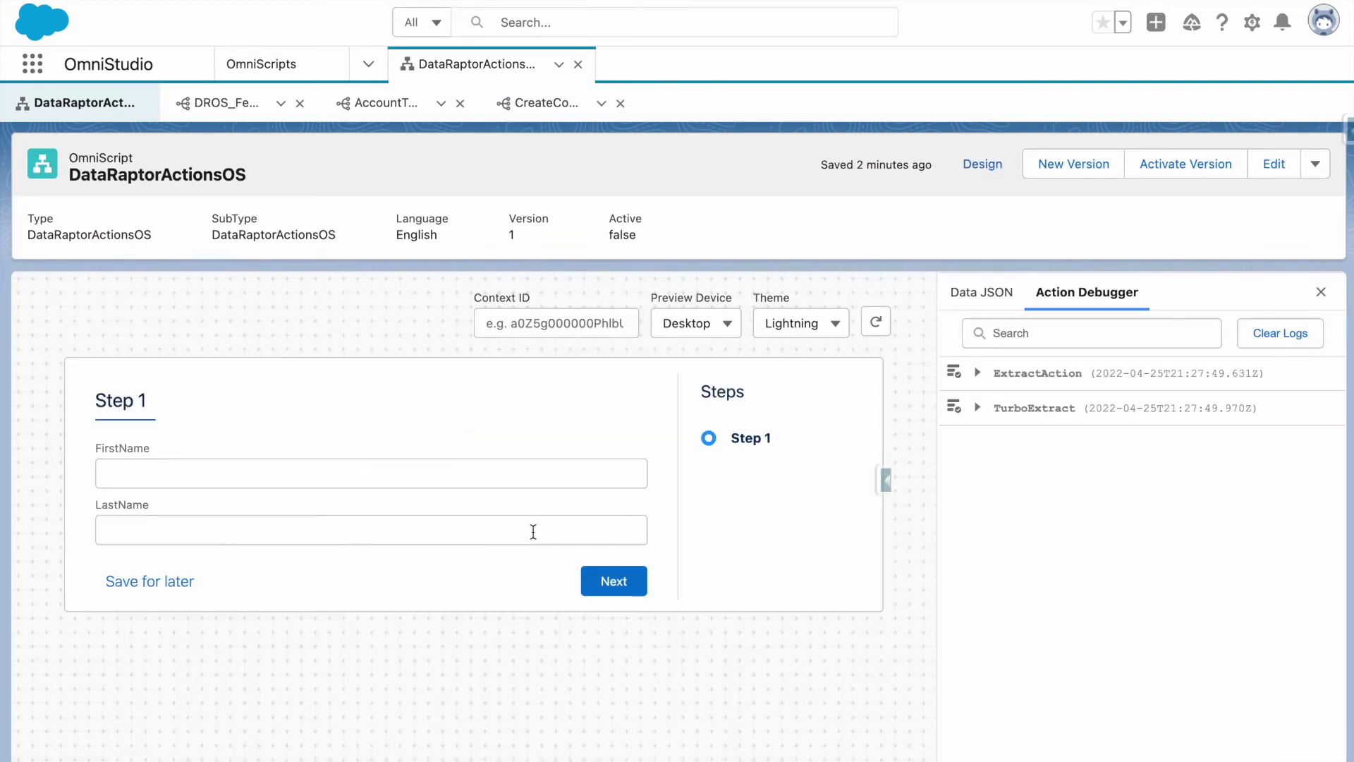
{"action": "left_click", "coordinate": [346, 464]}
{"action": "key", "text": "Tab"}
{"action": "left_click", "coordinate": [621, 578]}
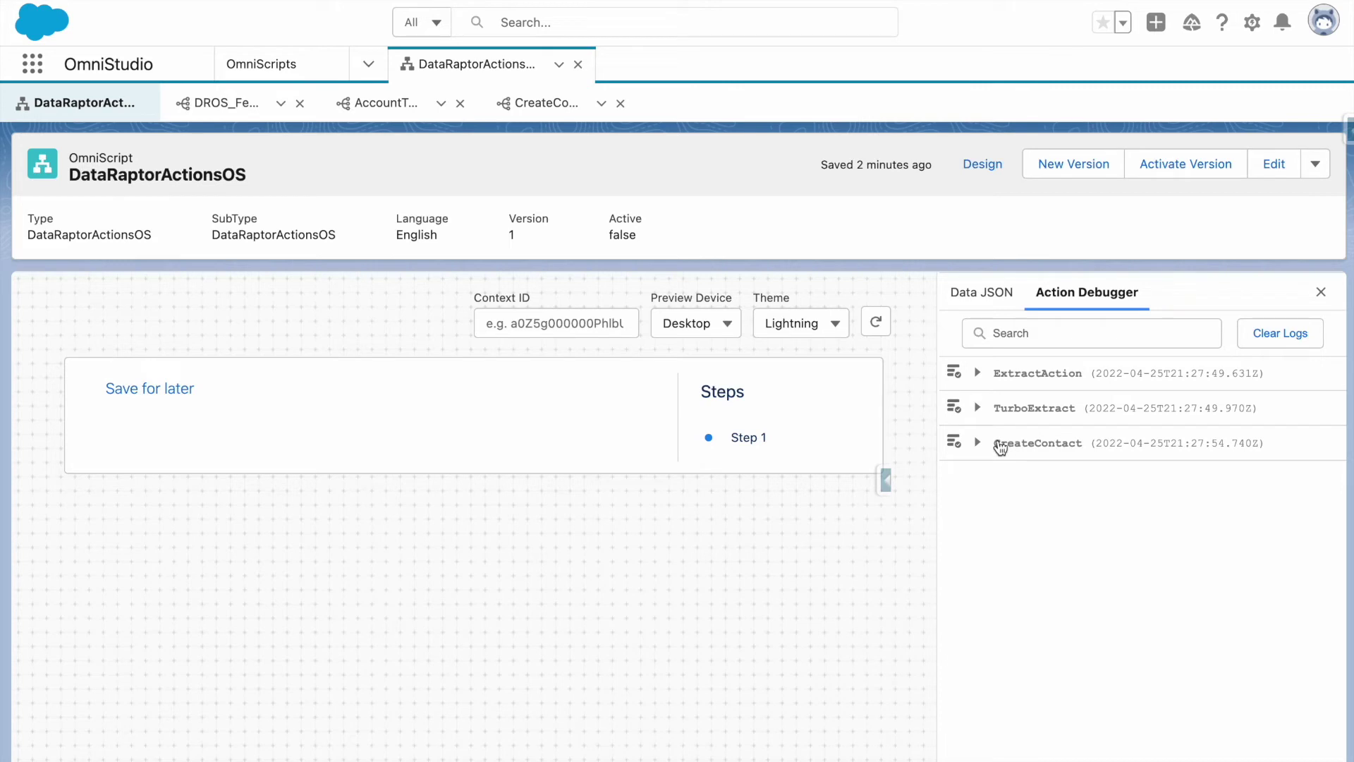
Inspect CreateContact's request data under Step1 in the Action Debugger.
{"action": "left_click", "coordinate": [1000, 443]}
{"action": "left_click", "coordinate": [1054, 492]}
{"action": "scroll", "coordinate": [1137, 558], "scroll_direction": "down", "scroll_amount": 2}
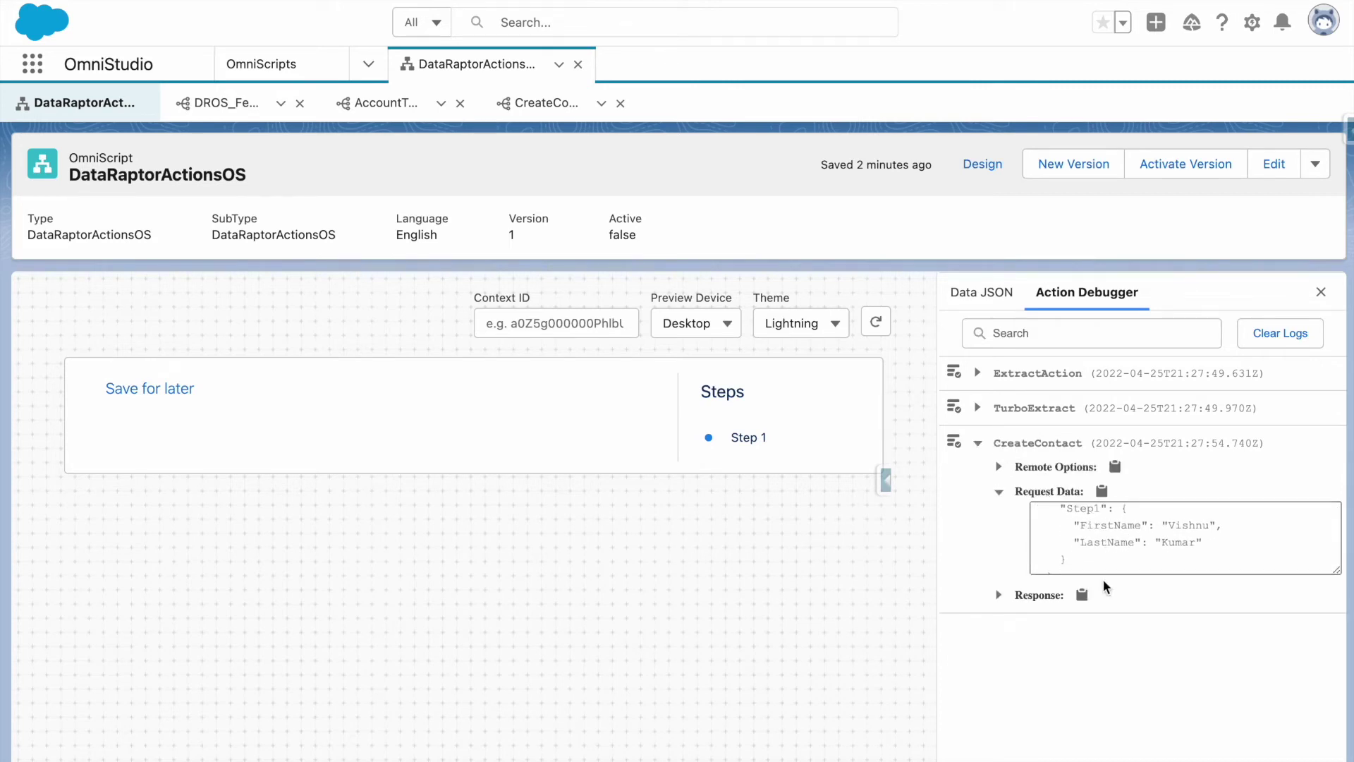
{"action": "scroll", "coordinate": [1106, 562], "scroll_direction": "down", "scroll_amount": 5}
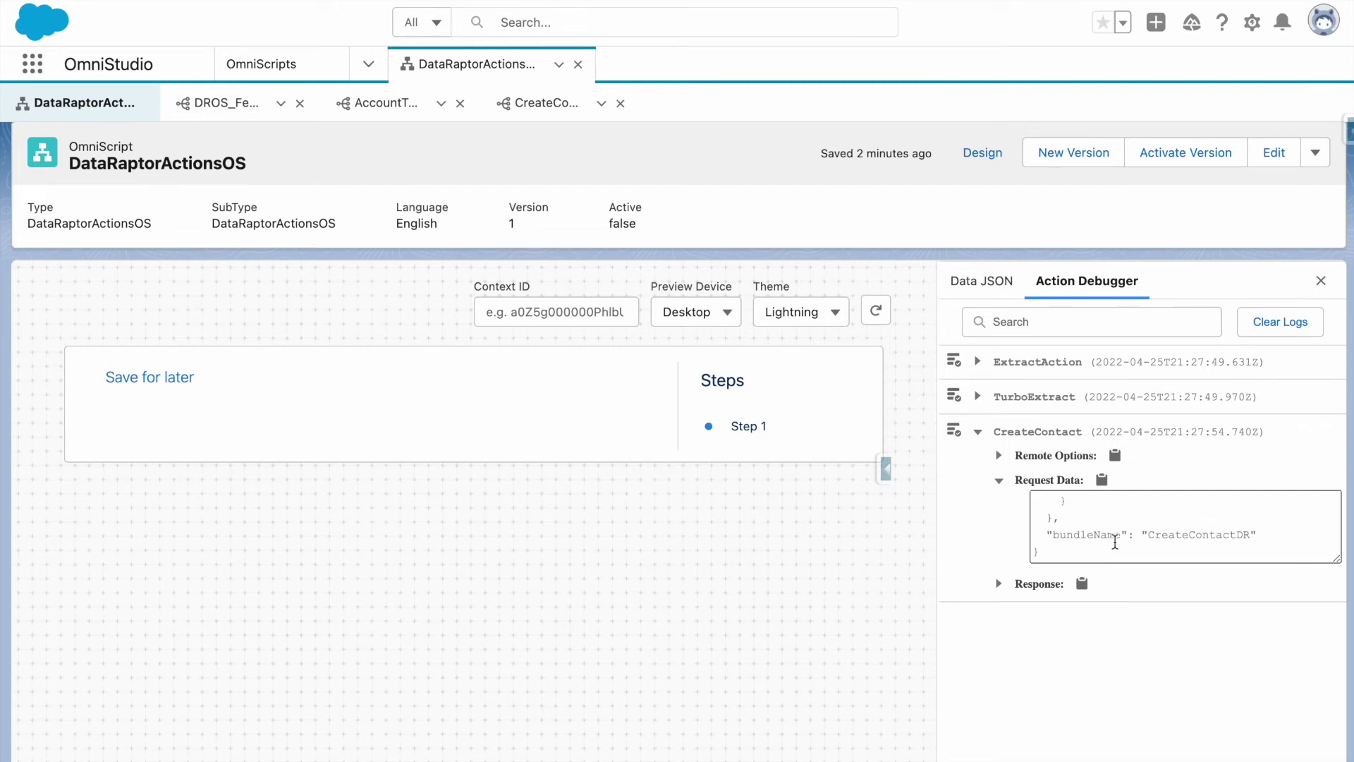
{"action": "scroll", "coordinate": [910, 494], "scroll_direction": "up", "scroll_amount": 1}
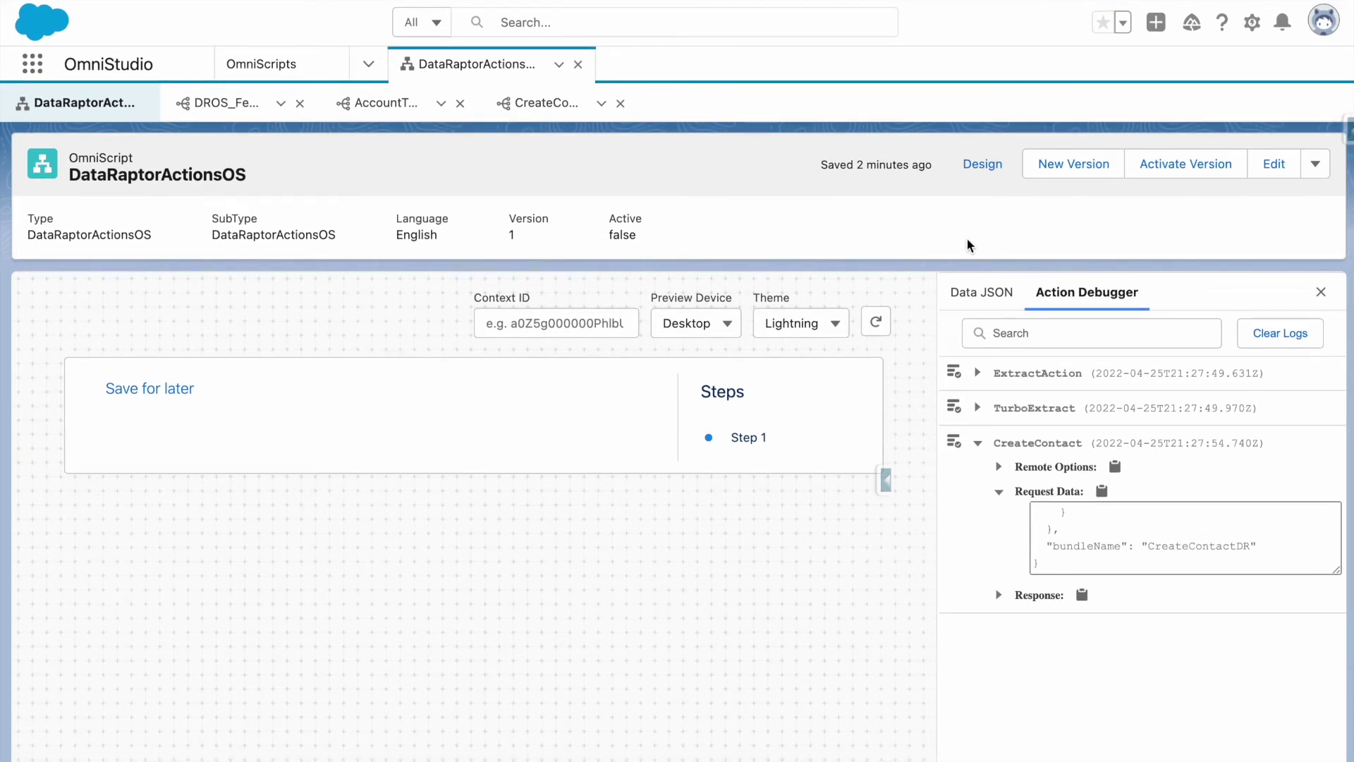
Confirm CreateContact sends Step1, then review CreateContactDR's Step1:FirstName and Step1:LastName mappings.
{"action": "left_click", "coordinate": [978, 167]}
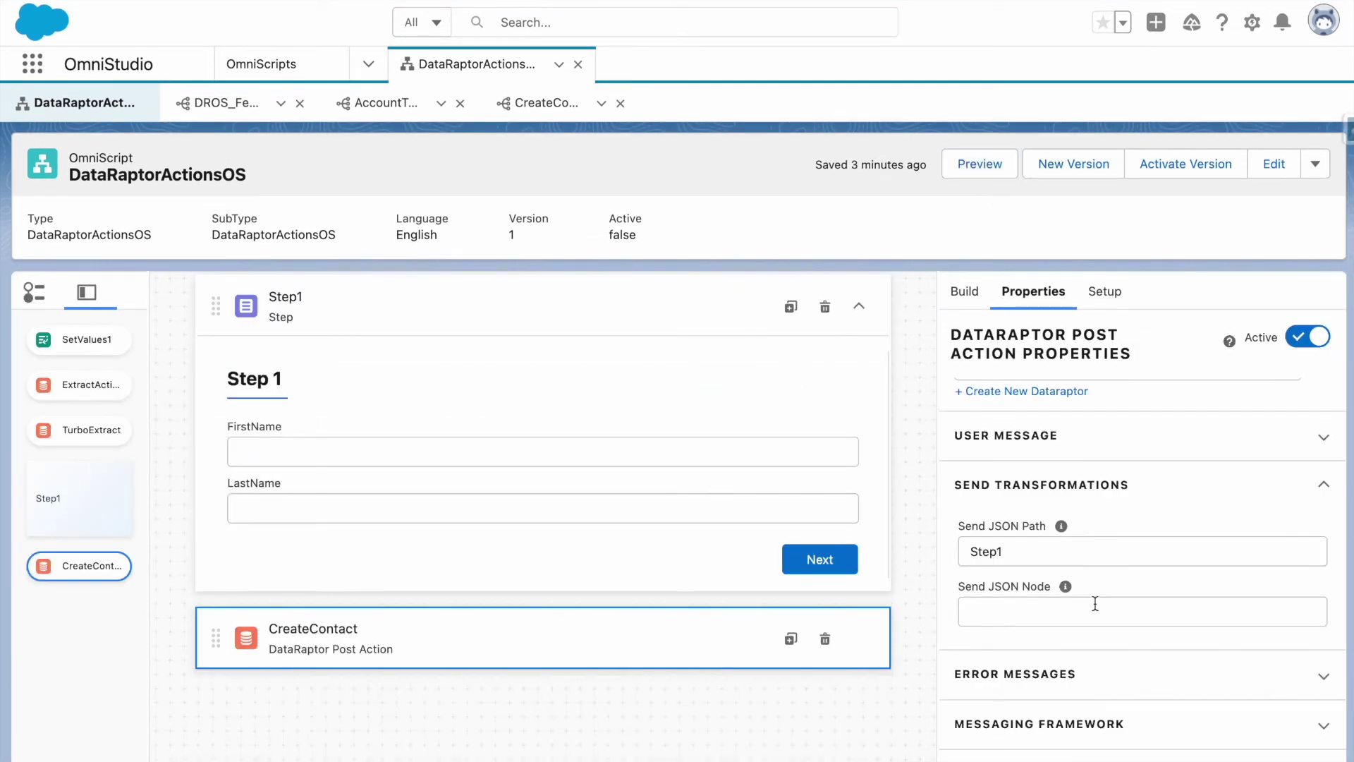
{"action": "left_click", "coordinate": [1095, 604]}
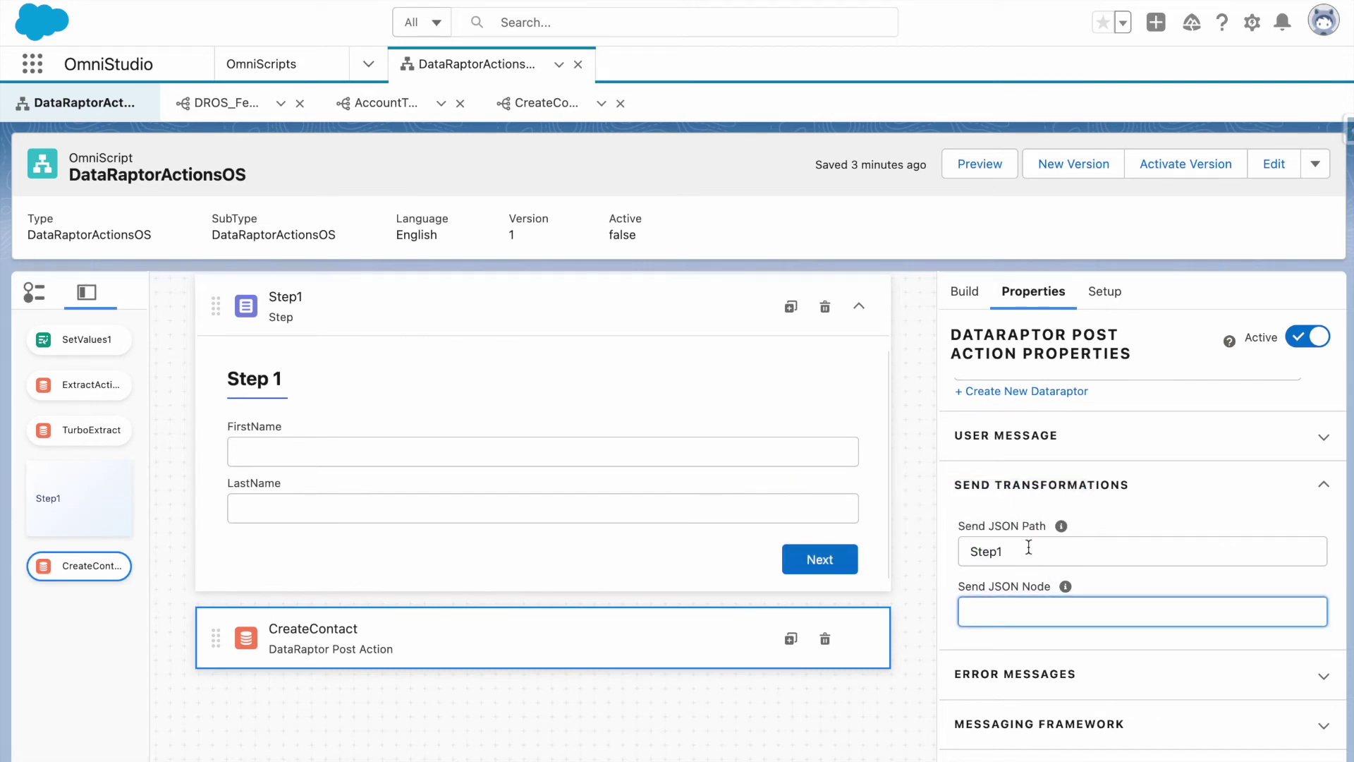
{"action": "left_click", "coordinate": [555, 117]}
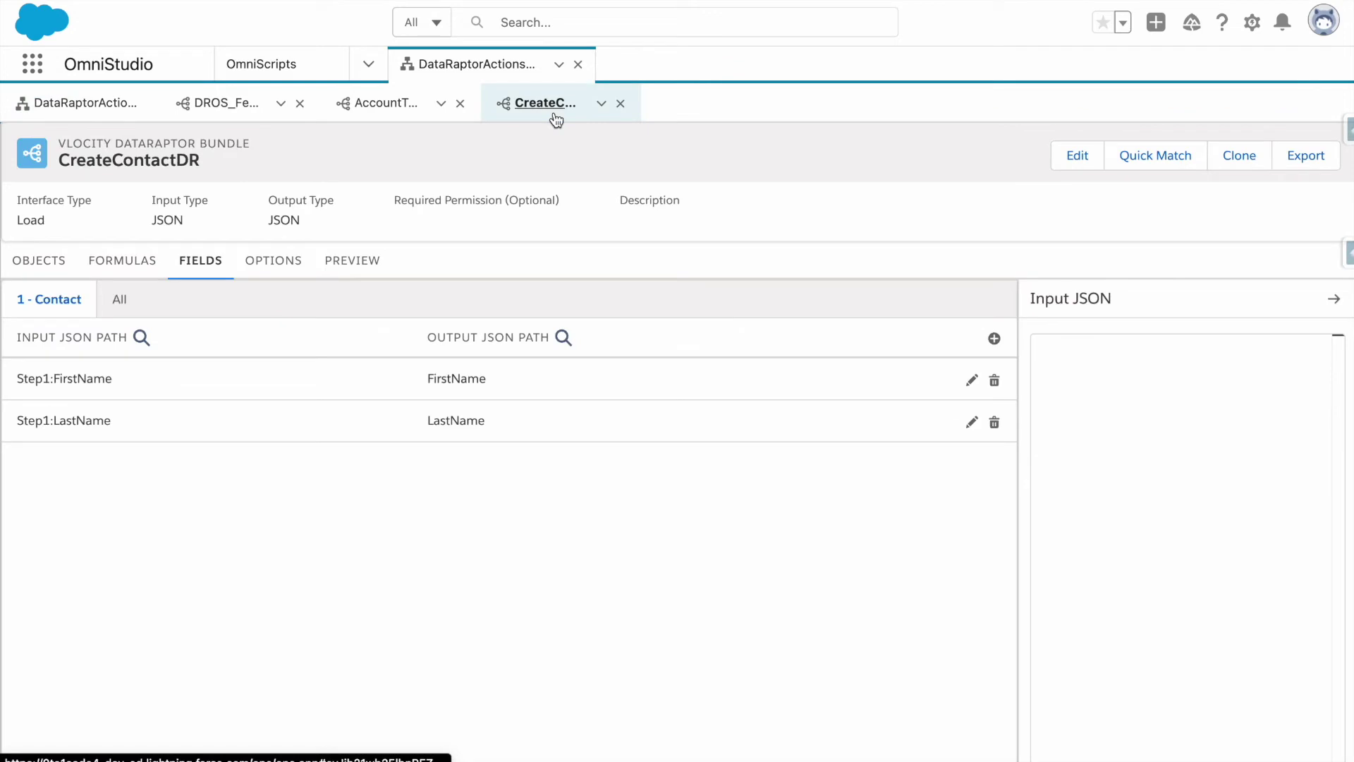
{"action": "left_click", "coordinate": [124, 103]}
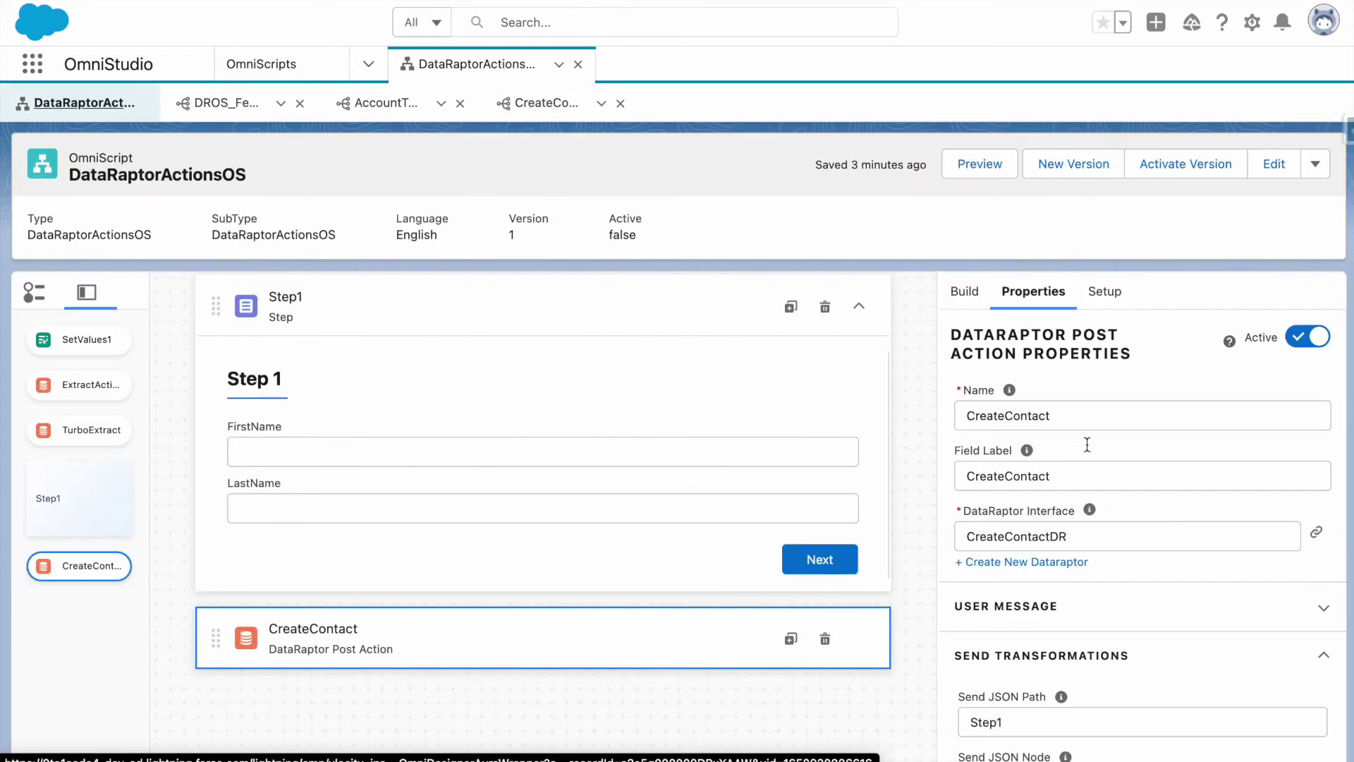
{"action": "left_click", "coordinate": [565, 123]}
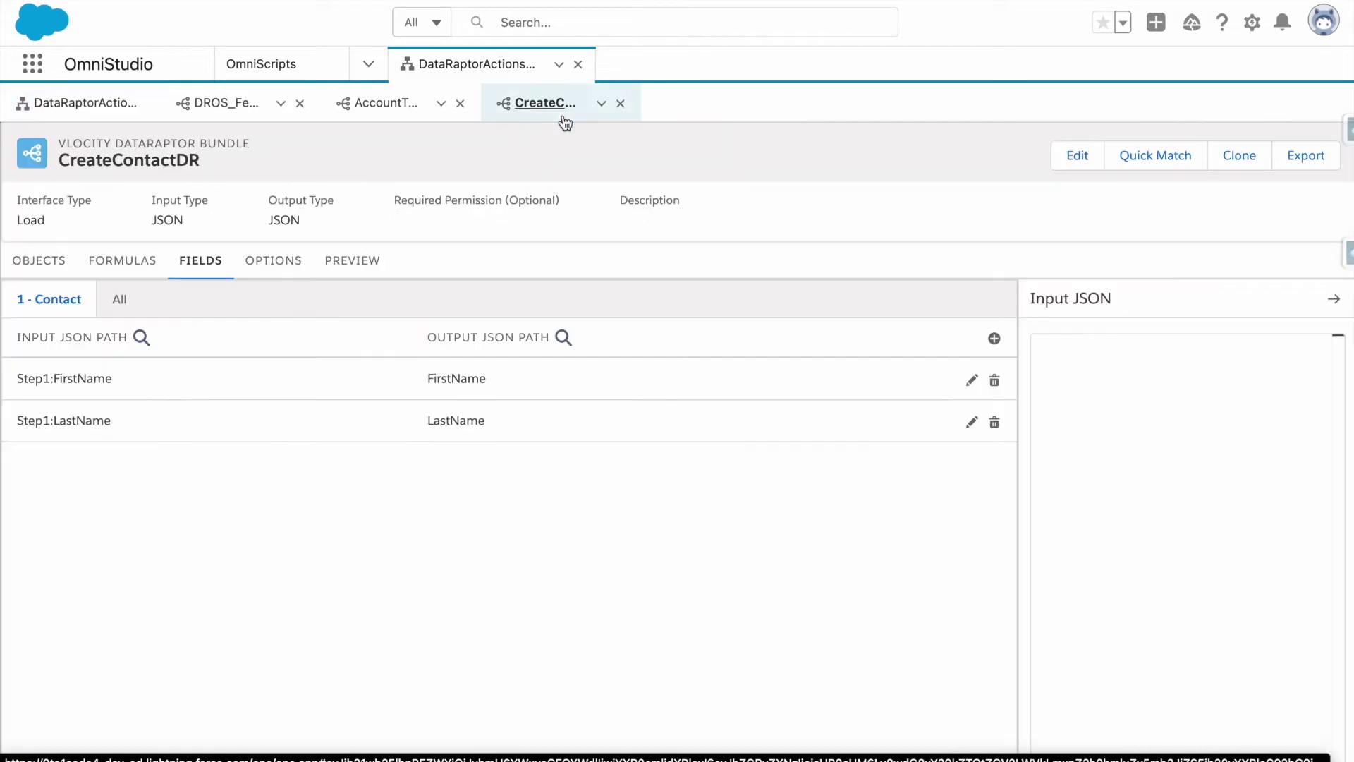
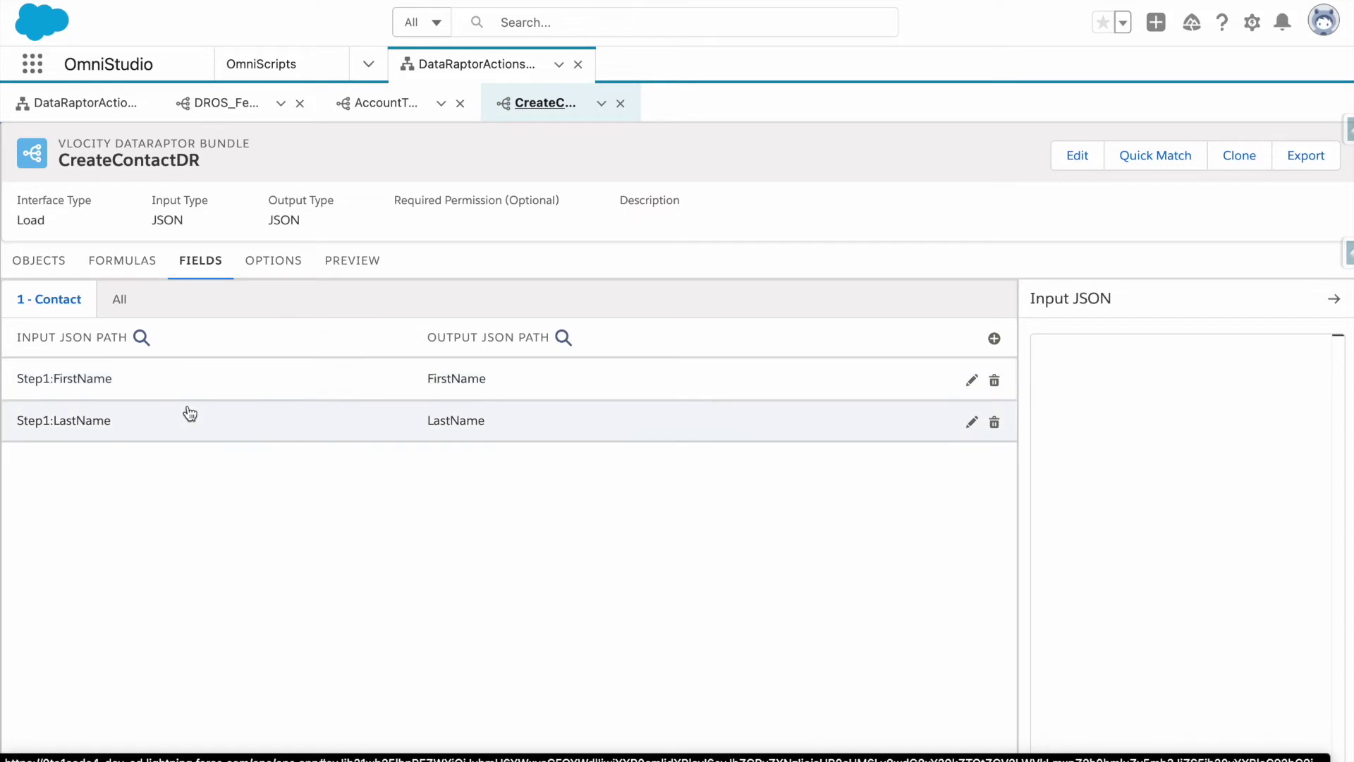
Change CreateContactDR's FirstName input path from Step1:FirstName to Data:FirstName.
{"action": "left_click", "coordinate": [92, 104]}
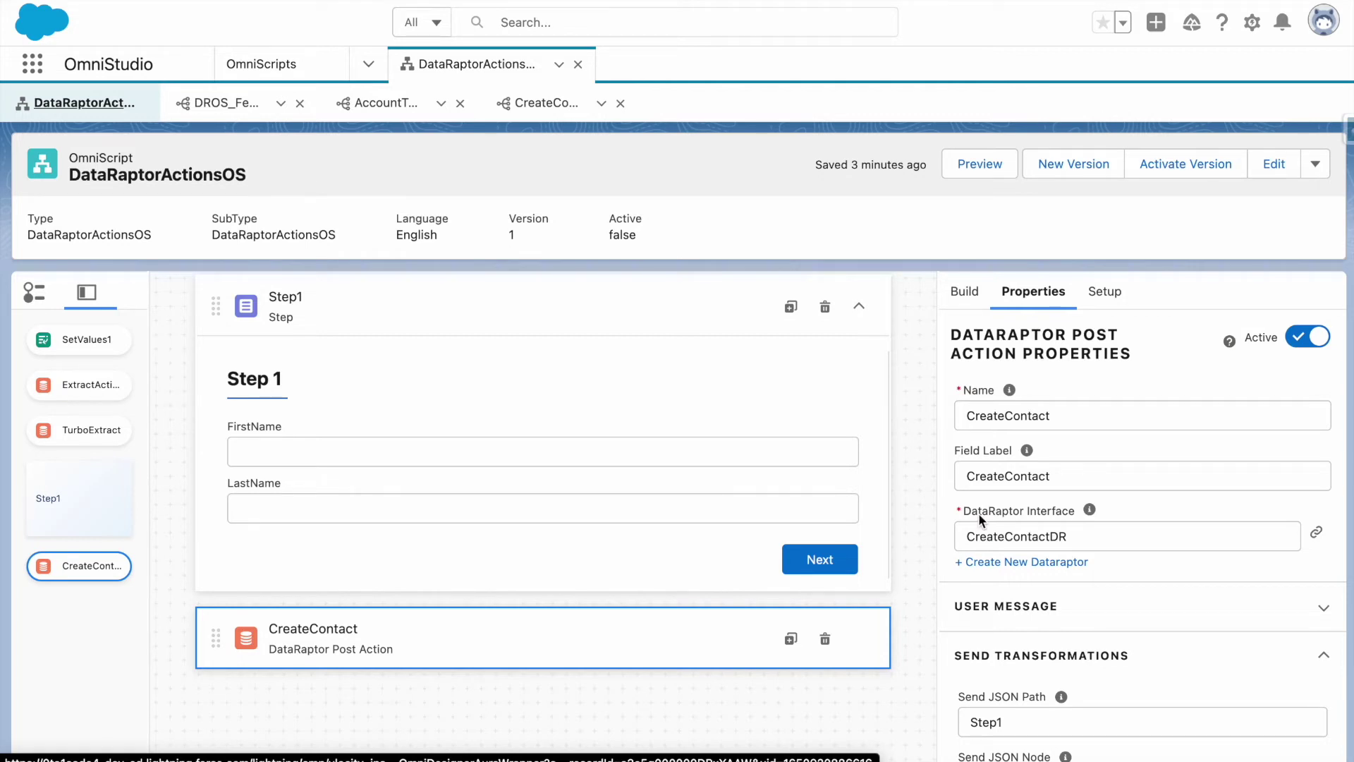
{"action": "scroll", "coordinate": [978, 659], "scroll_direction": "down", "scroll_amount": 2}
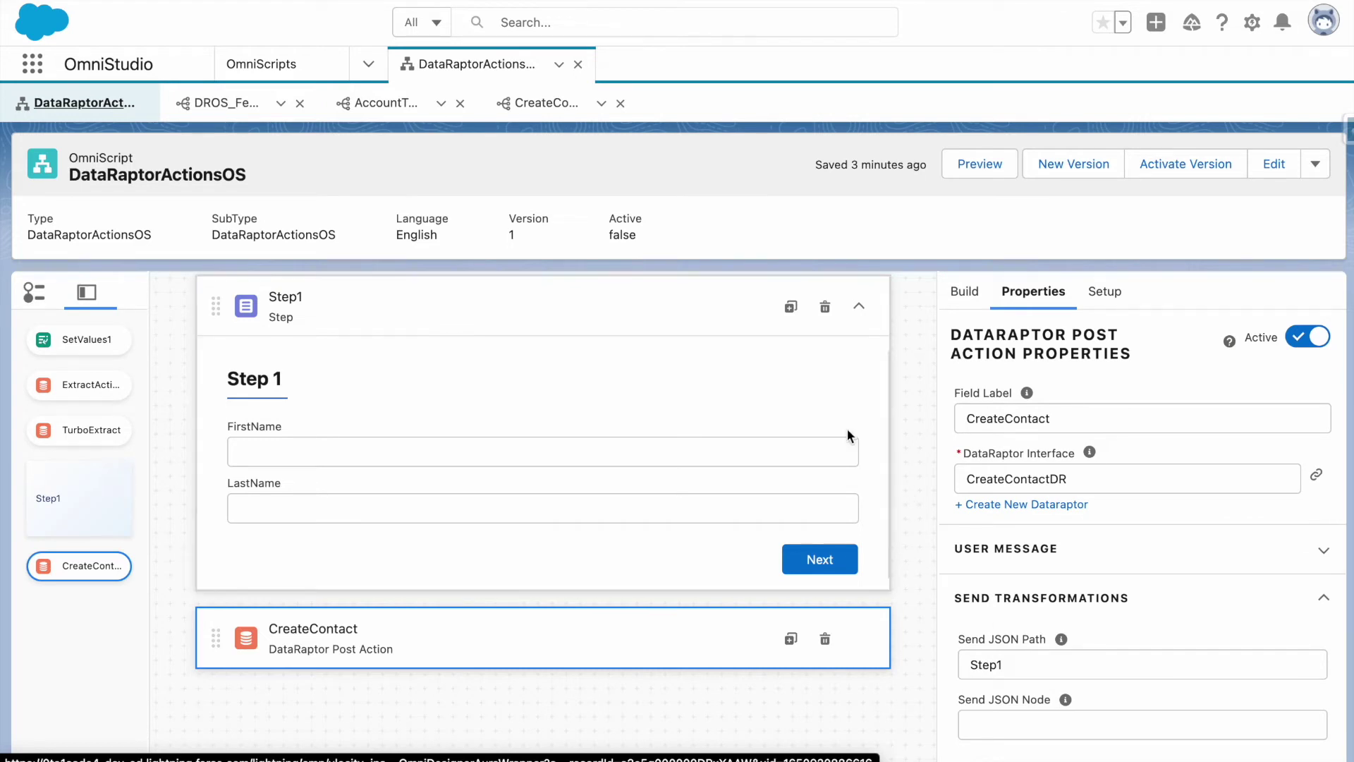
{"action": "left_click", "coordinate": [552, 115]}
{"action": "left_click", "coordinate": [202, 376]}
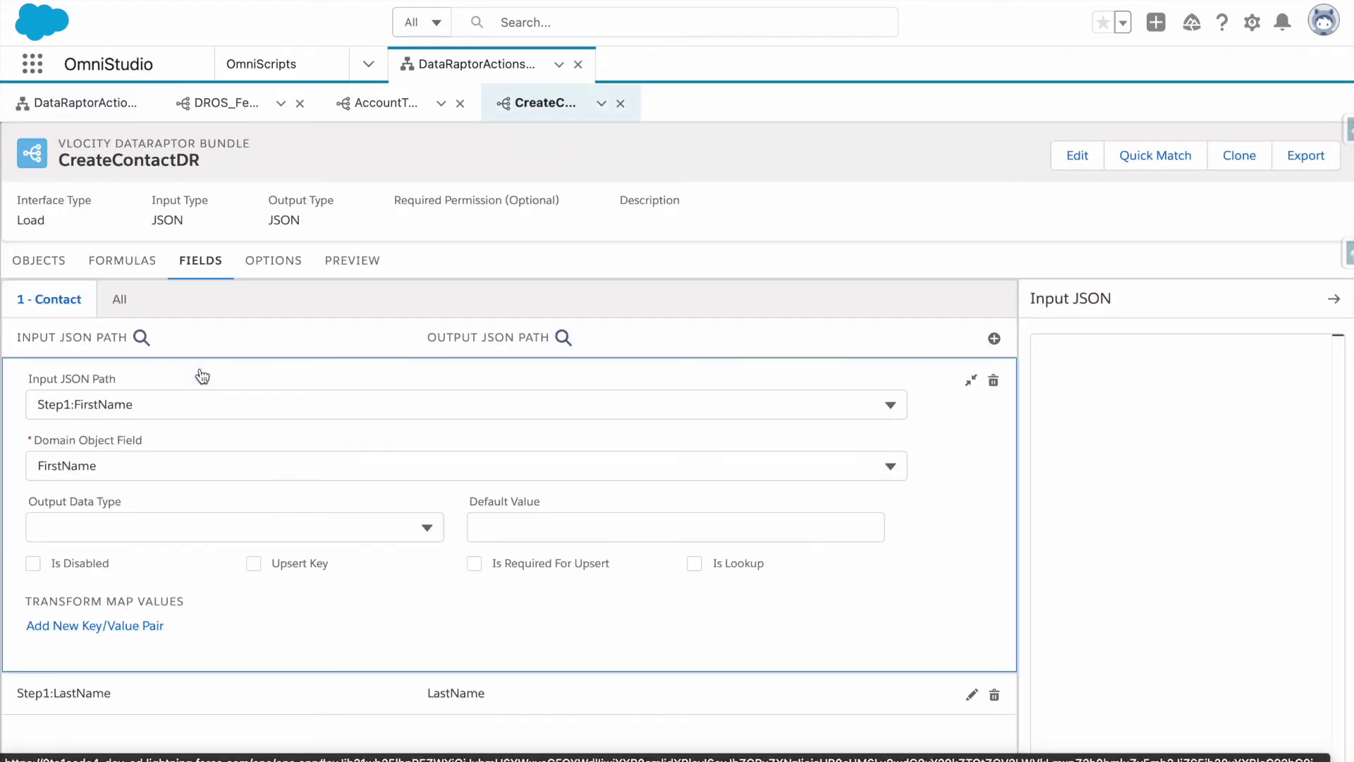
{"action": "left_click", "coordinate": [39, 404]}
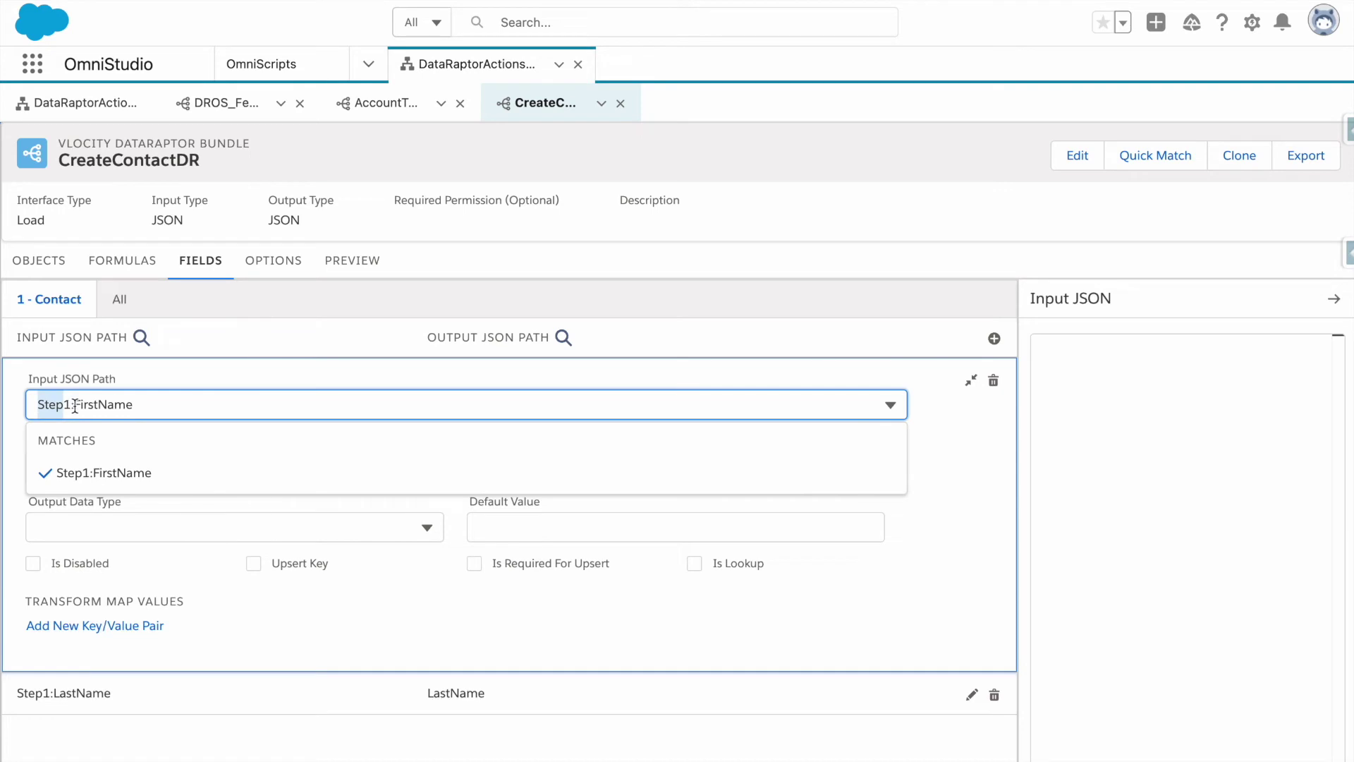
{"action": "left_click_drag", "start_coordinate": [71, 404], "coordinate": [15, 414]}
{"action": "type", "text": "Dar"}
{"action": "key", "text": "BackSpace"}
{"action": "type", "text": "ta"}
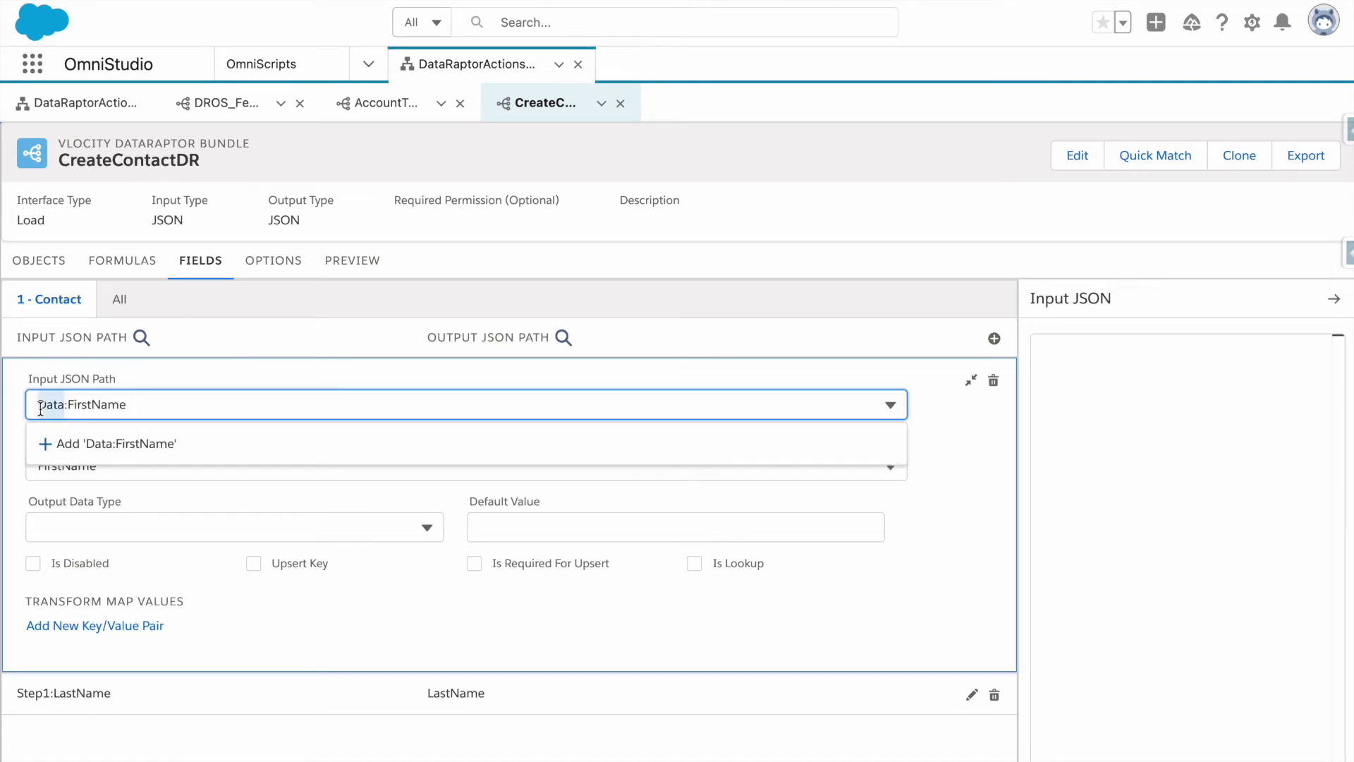
{"action": "left_click", "coordinate": [155, 384]}
Change the LastName input path from Step1:LastName to Data:LastName.
{"action": "left_click", "coordinate": [137, 695]}
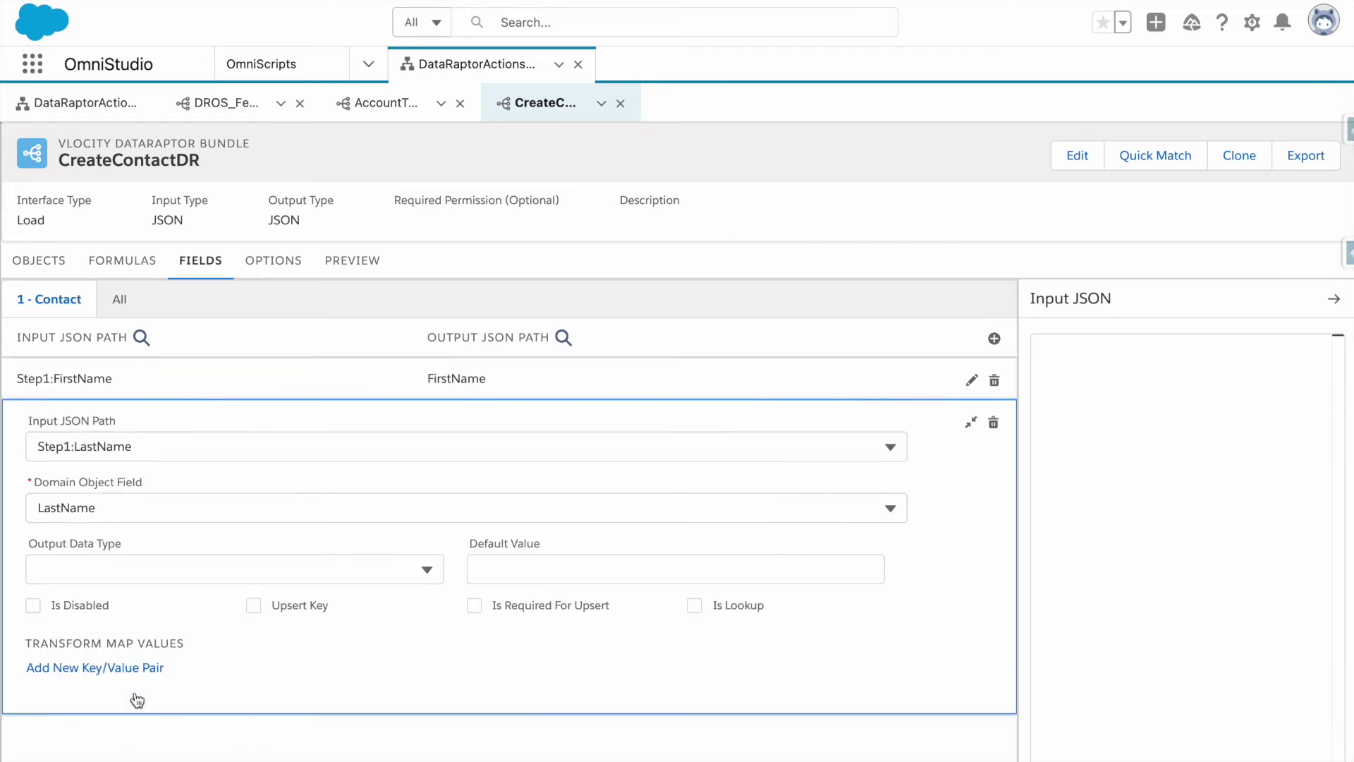
{"action": "scroll", "coordinate": [99, 613], "scroll_direction": "down", "scroll_amount": 1}
{"action": "double_click", "coordinate": [62, 374]}
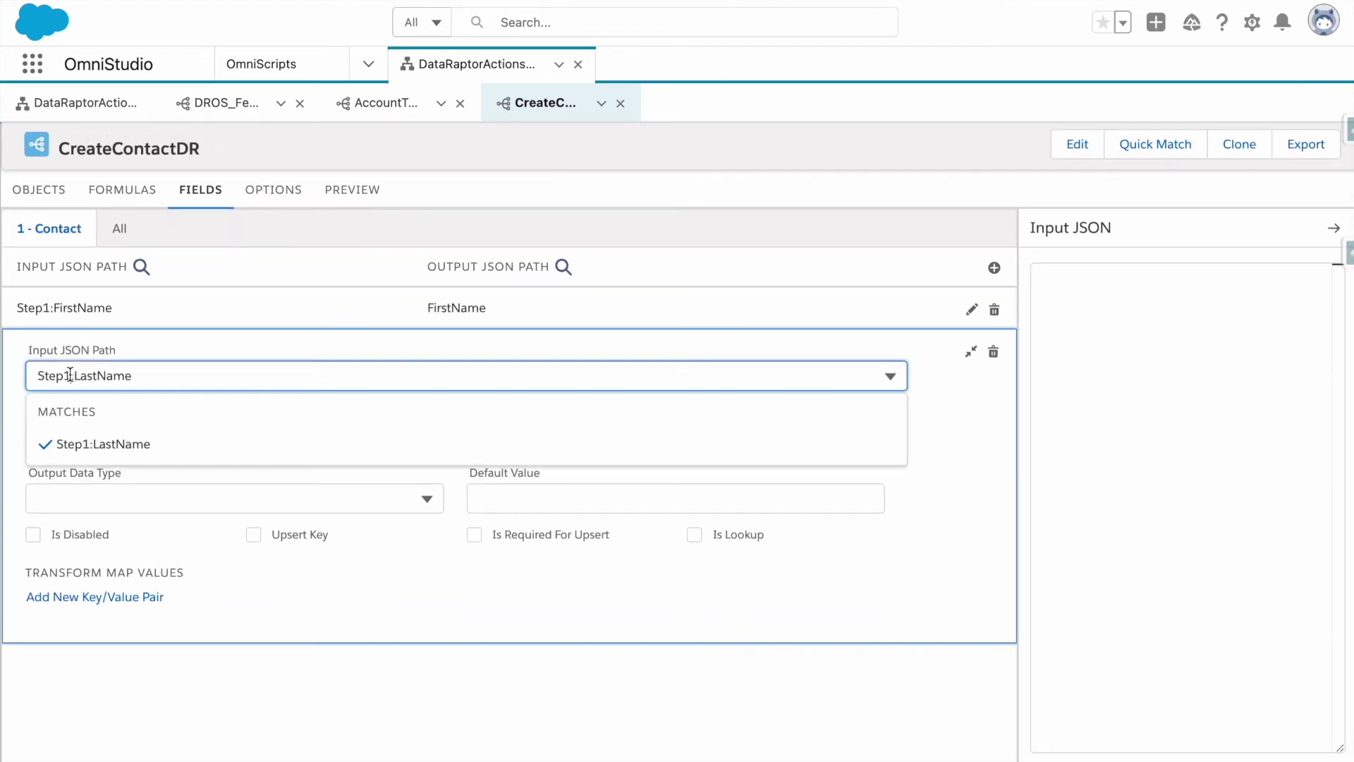
{"action": "type", "text": "Data"}
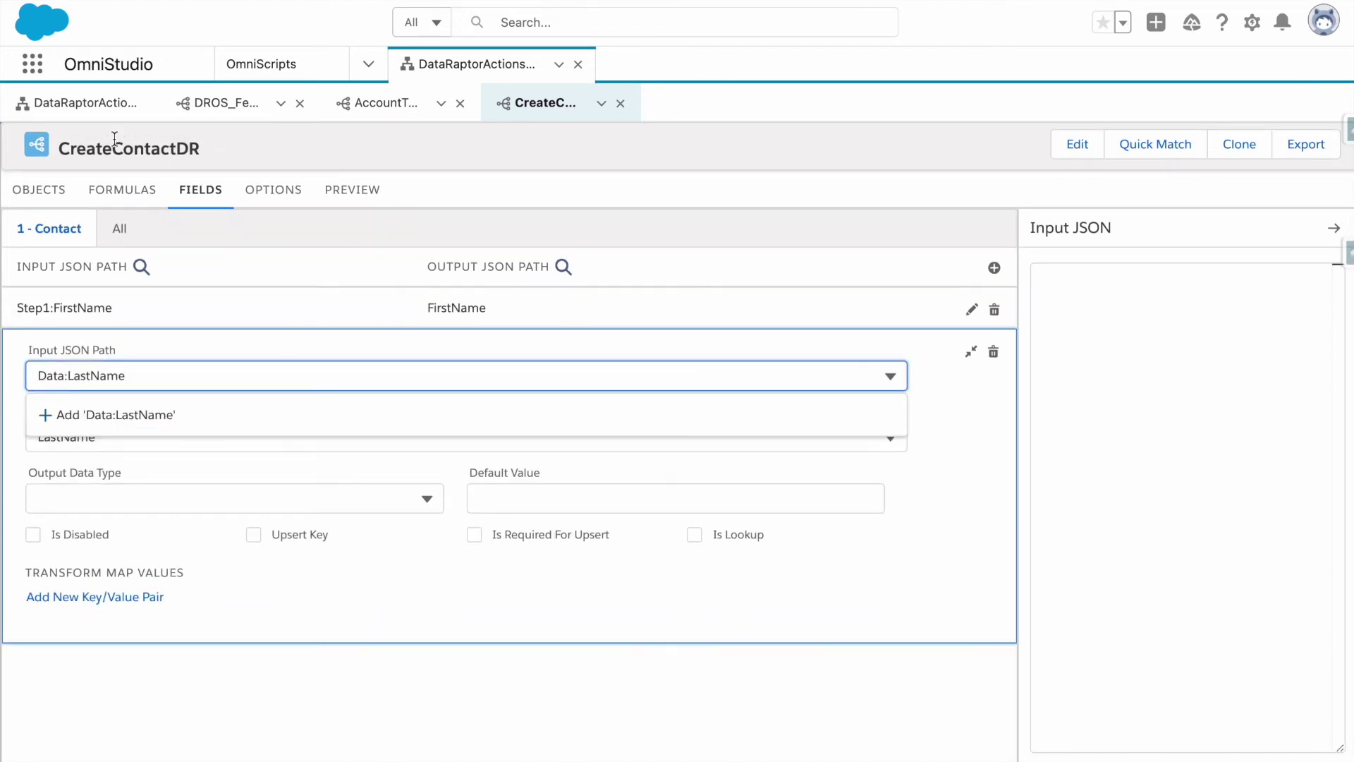
{"action": "left_click", "coordinate": [114, 340]}
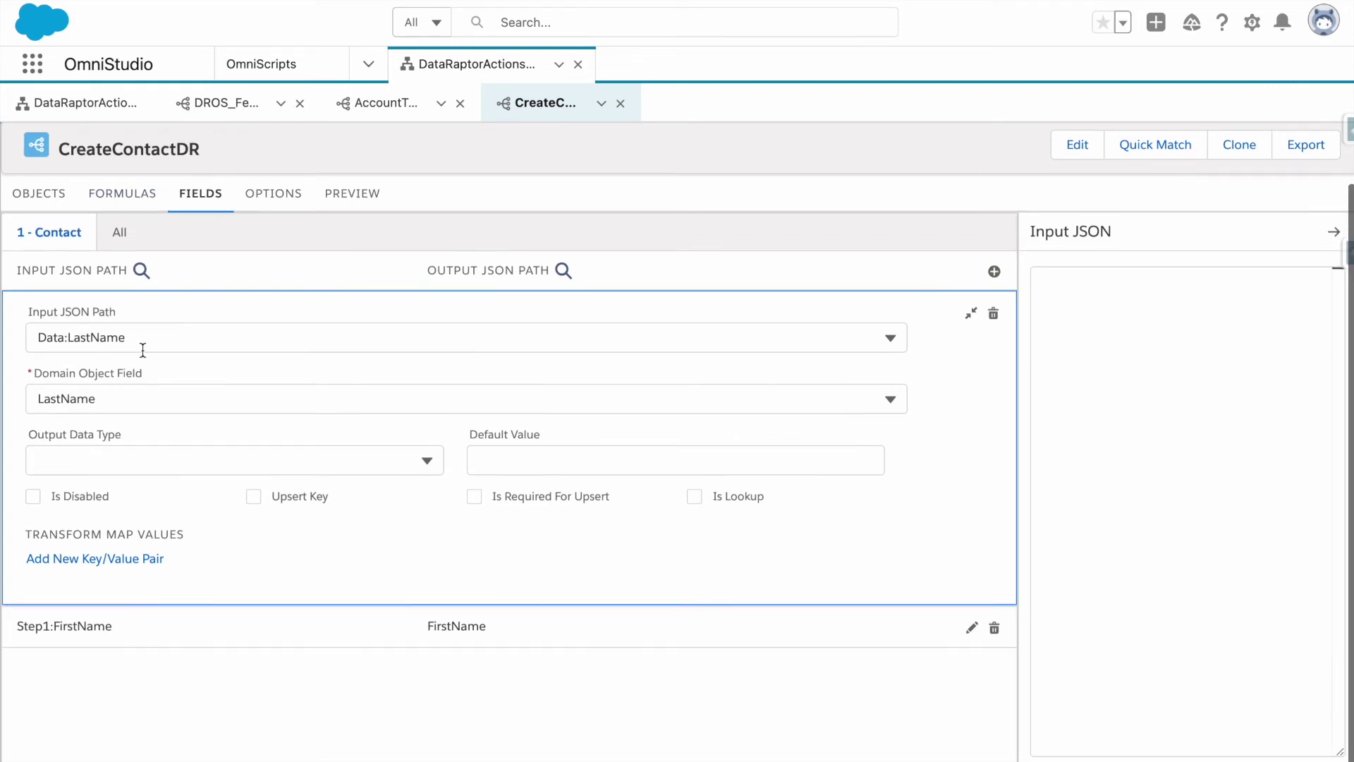
{"action": "scroll", "coordinate": [154, 392], "scroll_direction": "up", "scroll_amount": 1}
{"action": "left_click", "coordinate": [51, 117]}
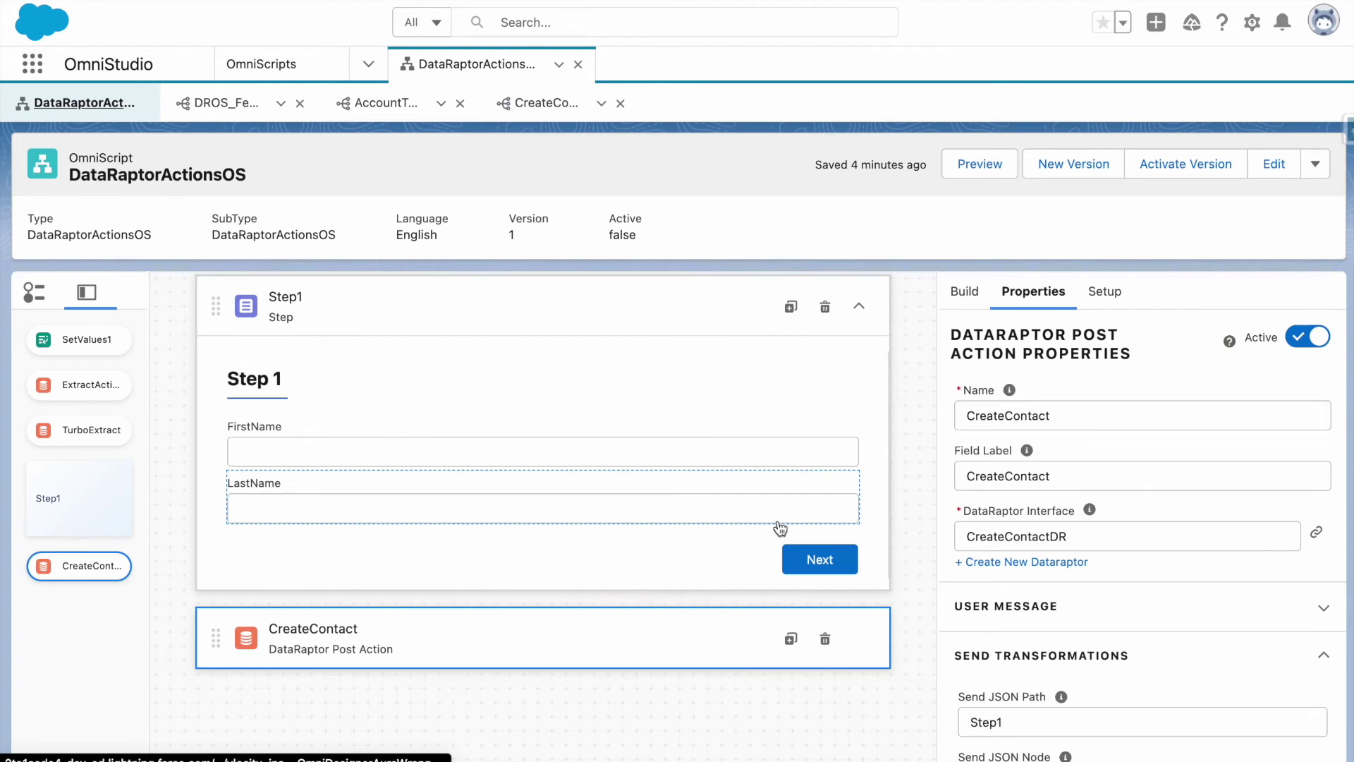
Set CreateContact's Send JSON Node to Data, keeping Send JSON Path Step1, and preview.
{"action": "scroll", "coordinate": [779, 523], "scroll_direction": "down", "scroll_amount": 1}
{"action": "scroll", "coordinate": [966, 625], "scroll_direction": "down", "scroll_amount": 3}
{"action": "left_click", "coordinate": [1019, 550]}
{"action": "type", "text": "Data"}
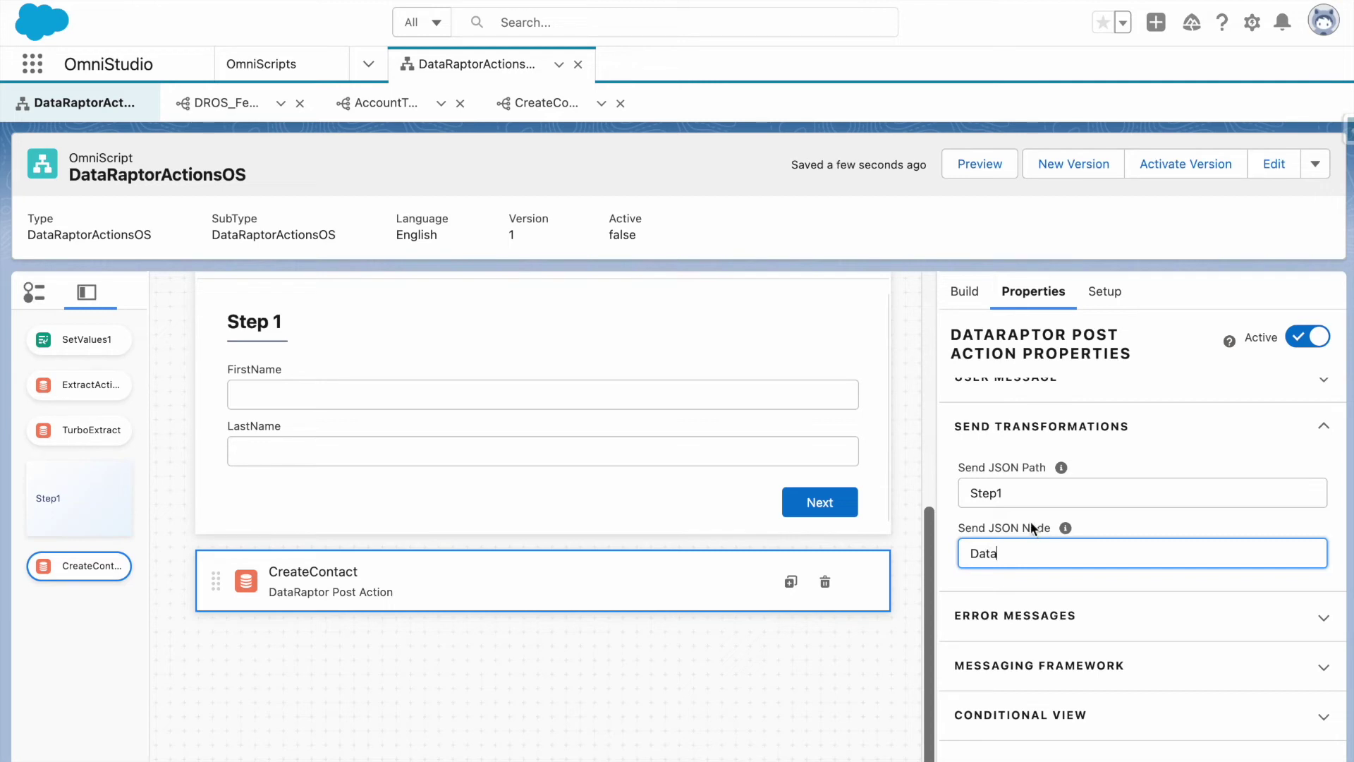
{"action": "left_click", "coordinate": [1119, 519]}
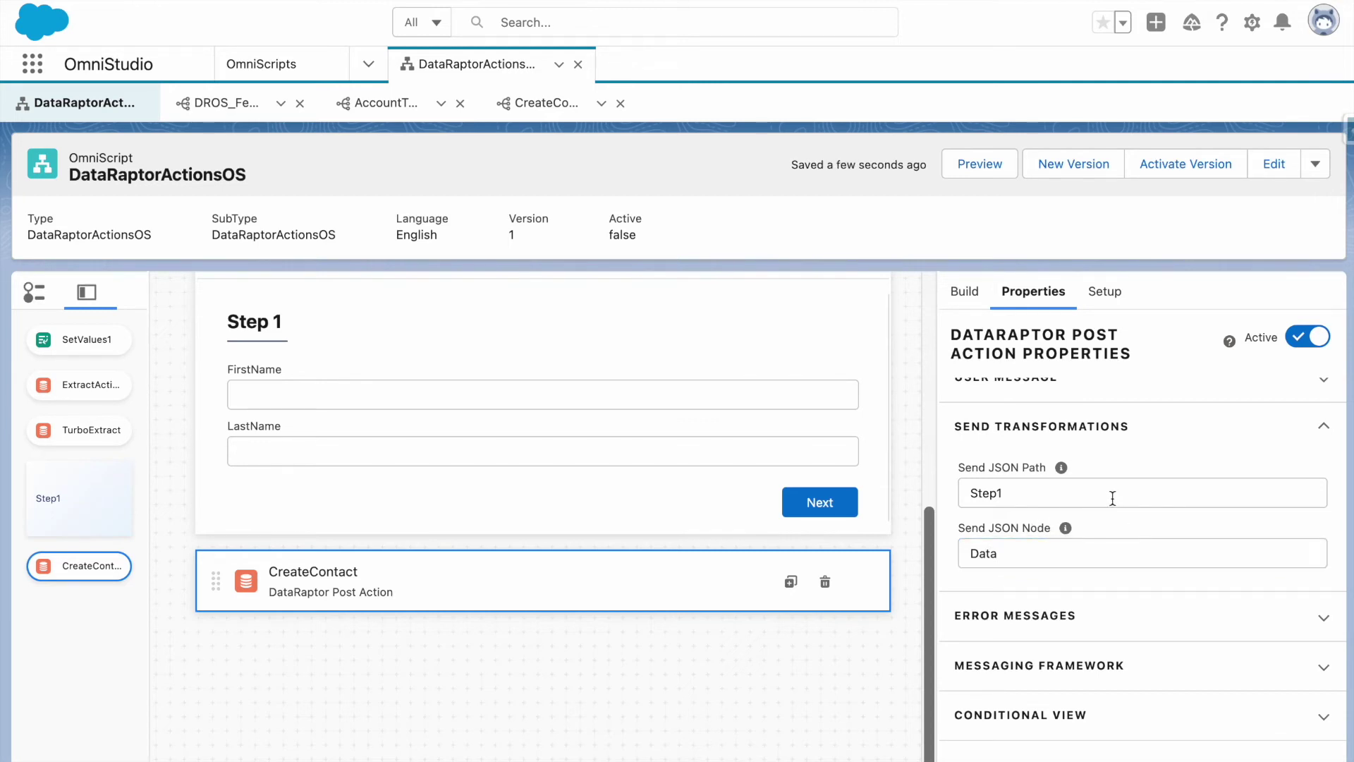
{"action": "left_click_drag", "start_coordinate": [1083, 494], "coordinate": [917, 488]}
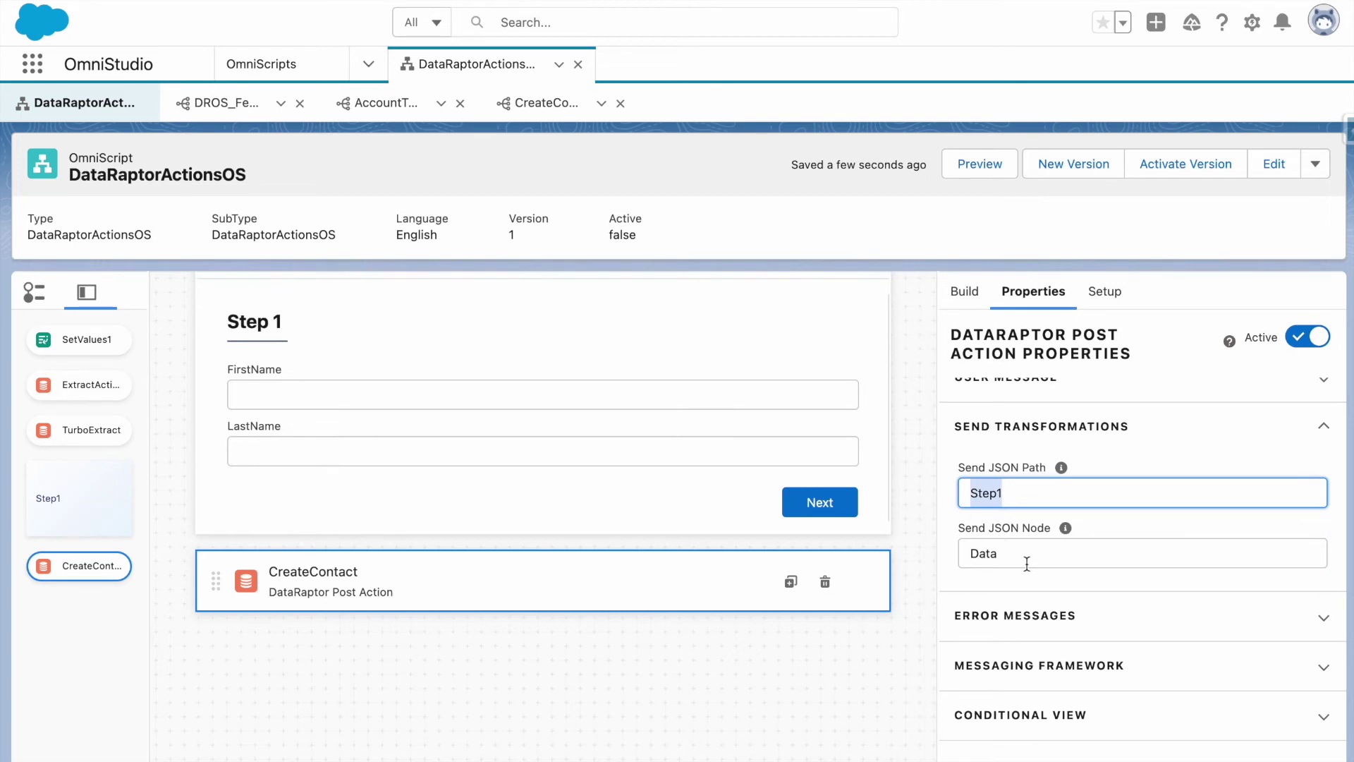
{"action": "left_click", "coordinate": [975, 163]}
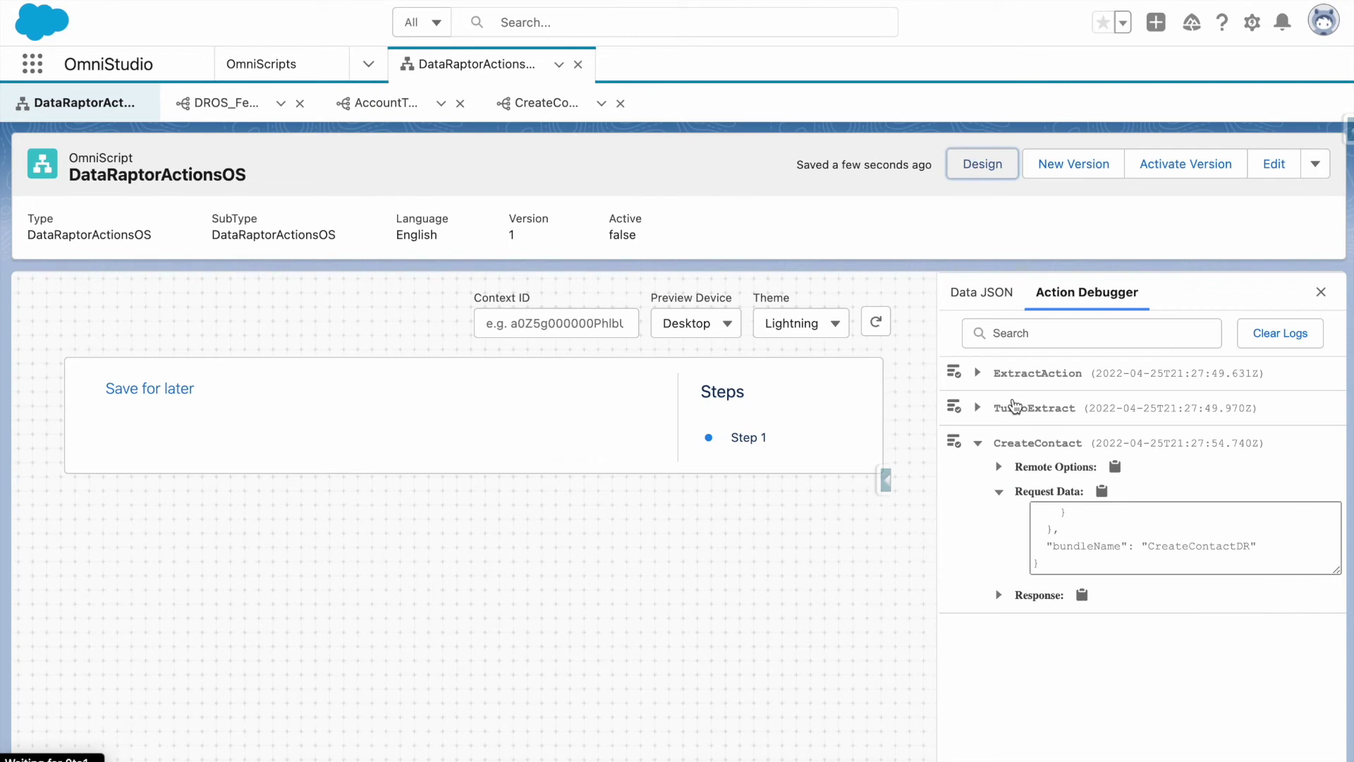
Clear the debugger logs and submit Step1 with a sample first and last name.
{"action": "left_click", "coordinate": [1280, 333]}
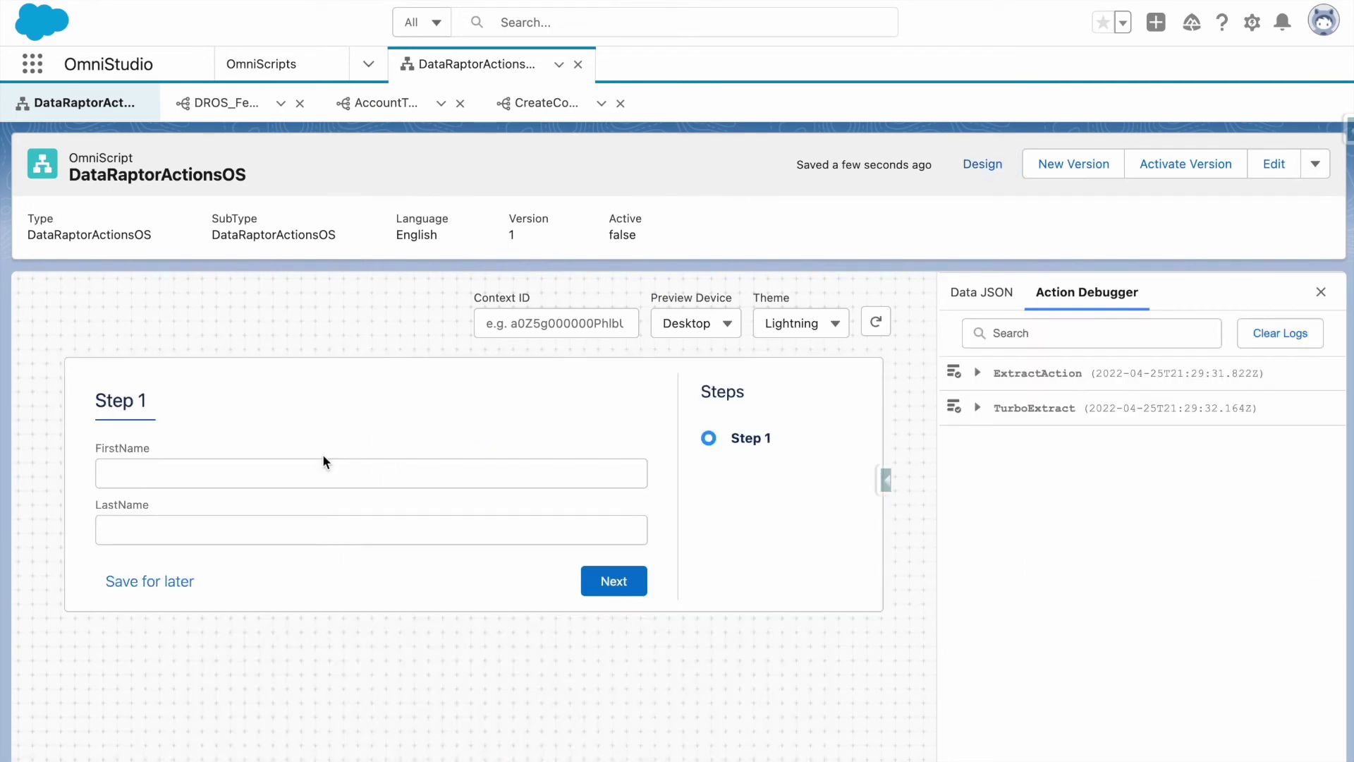
{"action": "left_click", "coordinate": [323, 462]}
{"action": "key", "text": "Tab"}
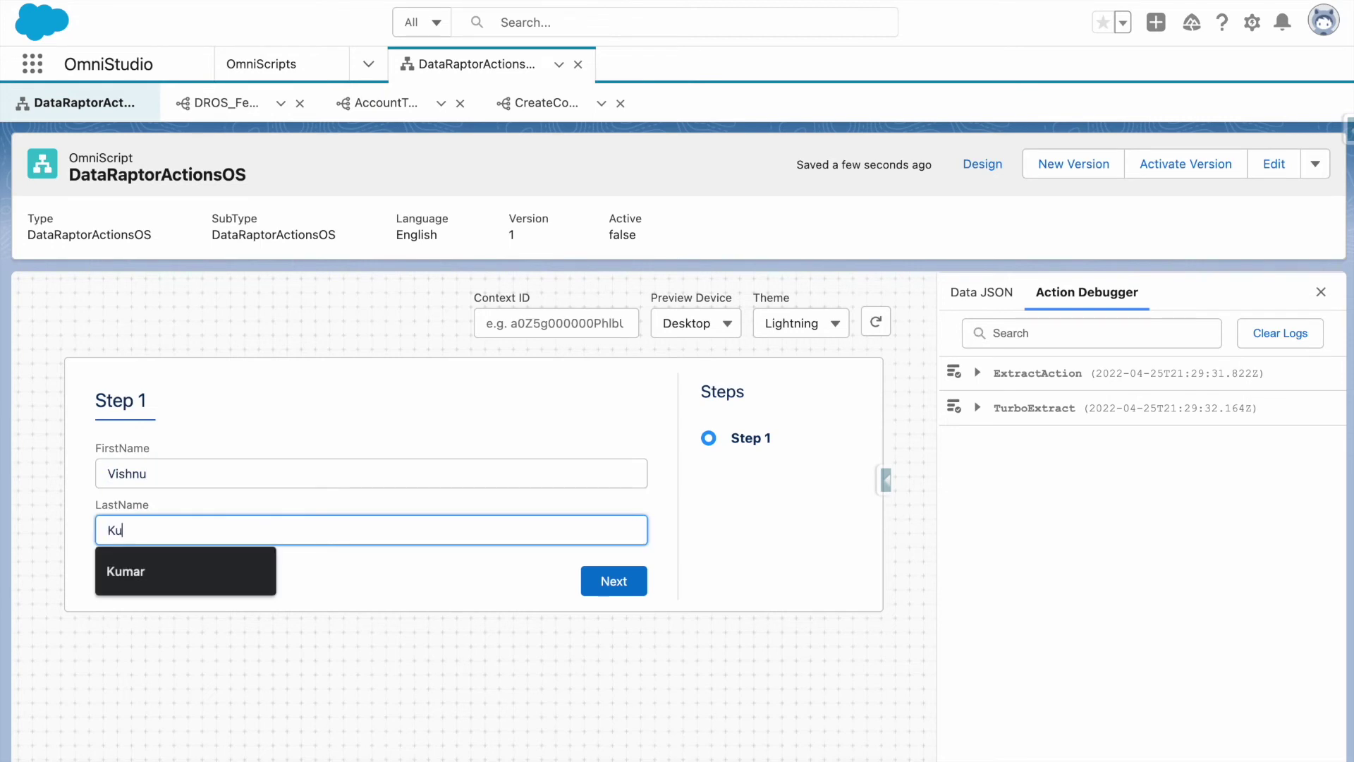
{"action": "left_click", "coordinate": [632, 577]}
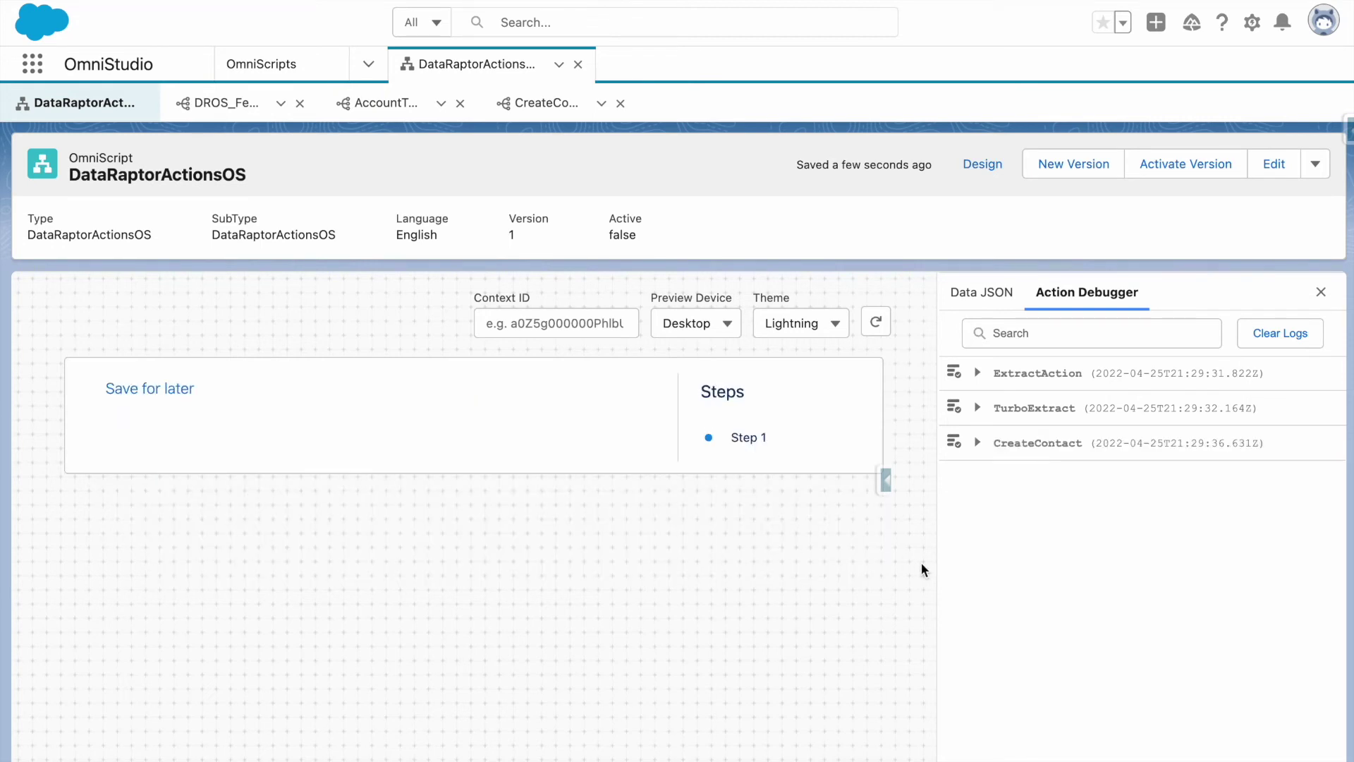
Inspect CreateContact's request data to confirm the names are nested under Data.
{"action": "left_click", "coordinate": [1040, 443]}
{"action": "left_click", "coordinate": [1056, 493]}
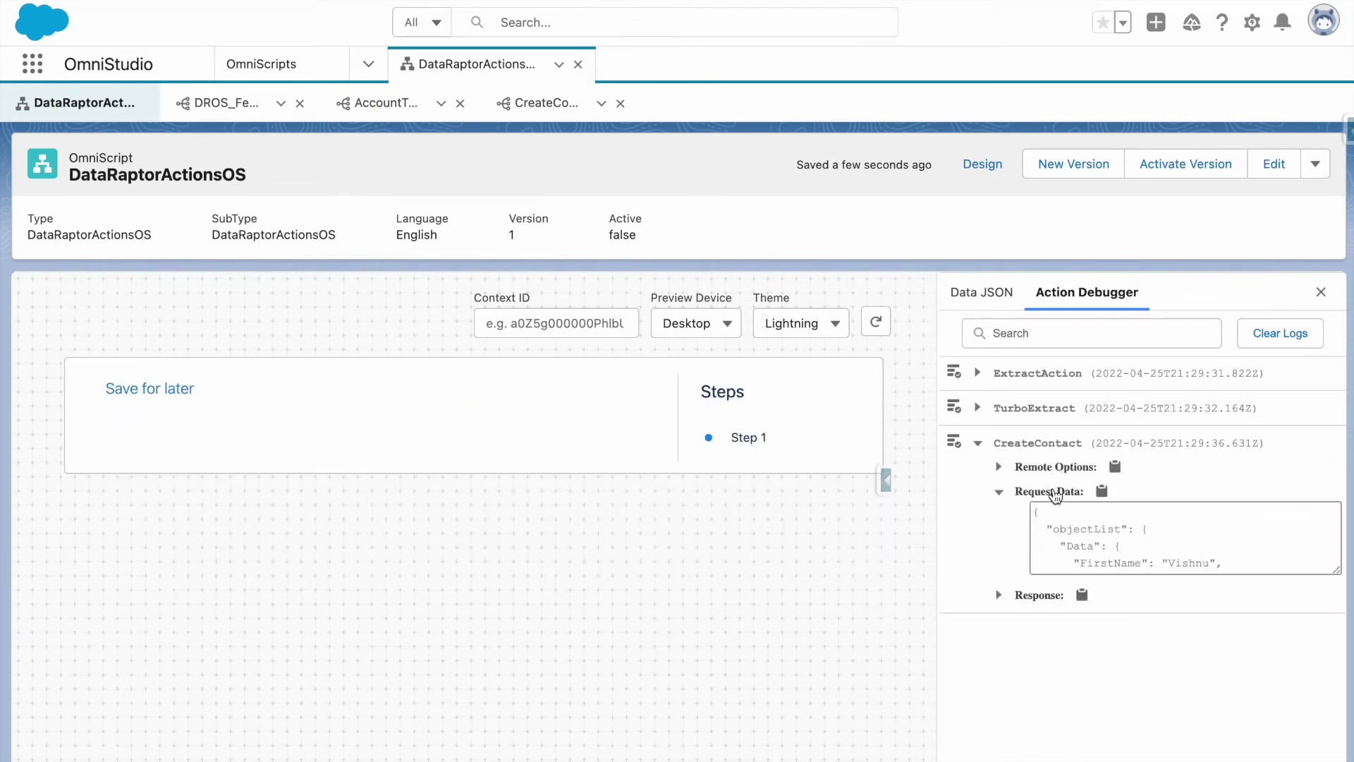
{"action": "scroll", "coordinate": [1079, 516], "scroll_direction": "down", "scroll_amount": 2}
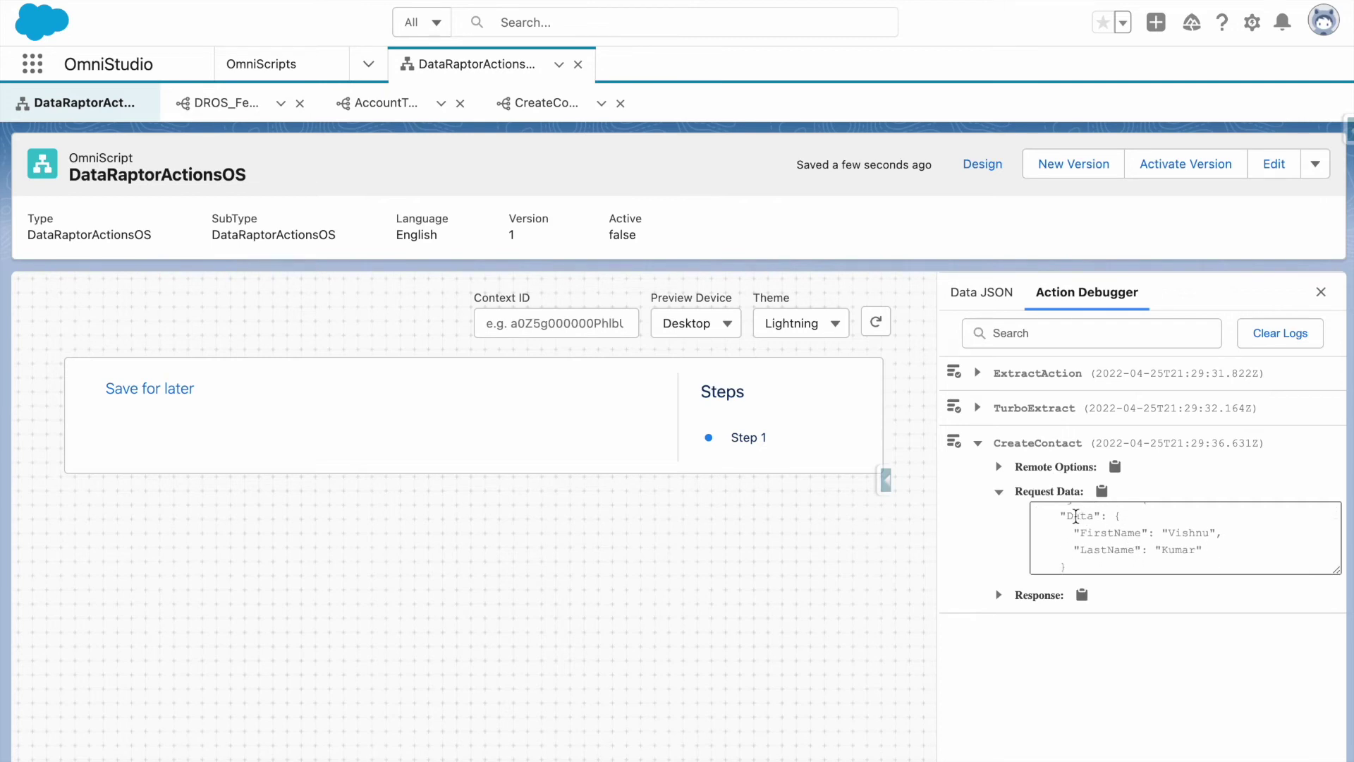
{"action": "left_click_drag", "start_coordinate": [1067, 515], "coordinate": [1092, 515]}
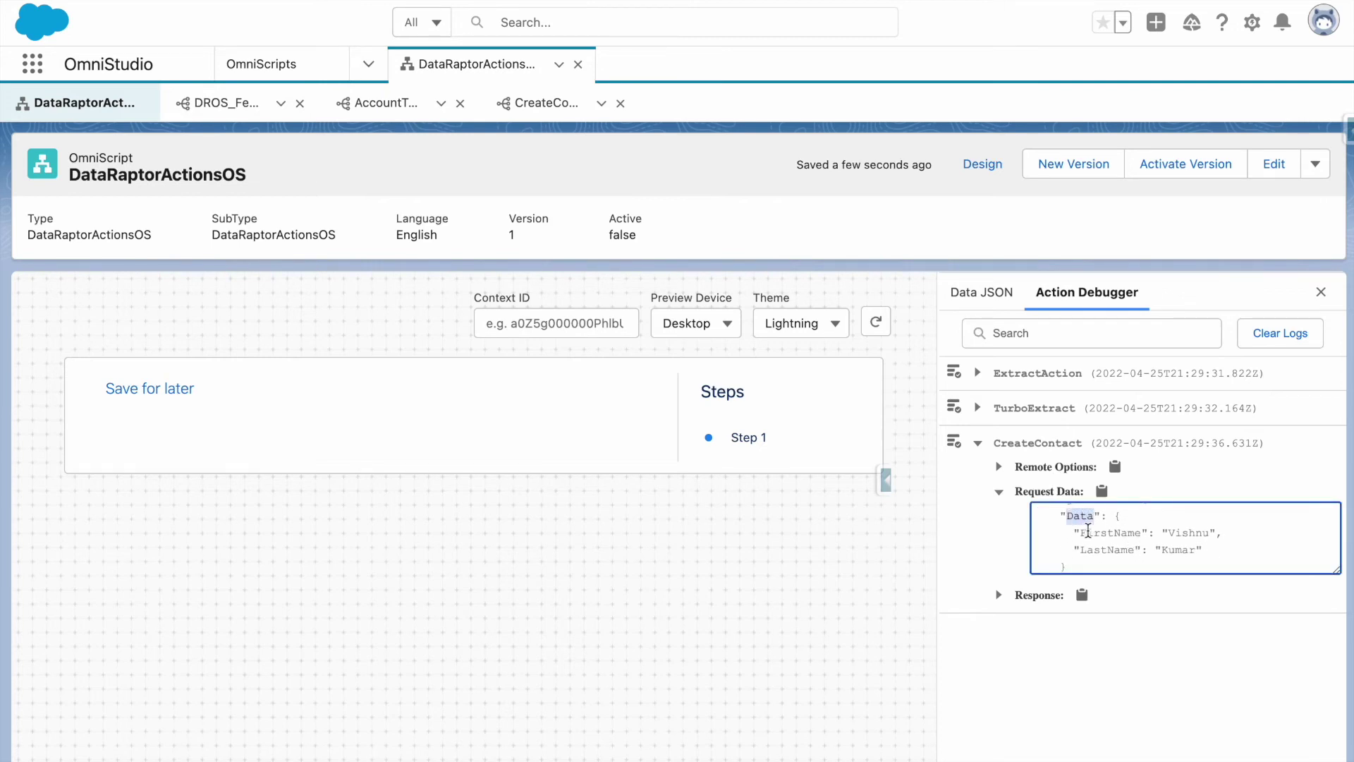
{"action": "scroll", "coordinate": [1143, 549], "scroll_direction": "down", "scroll_amount": 2}
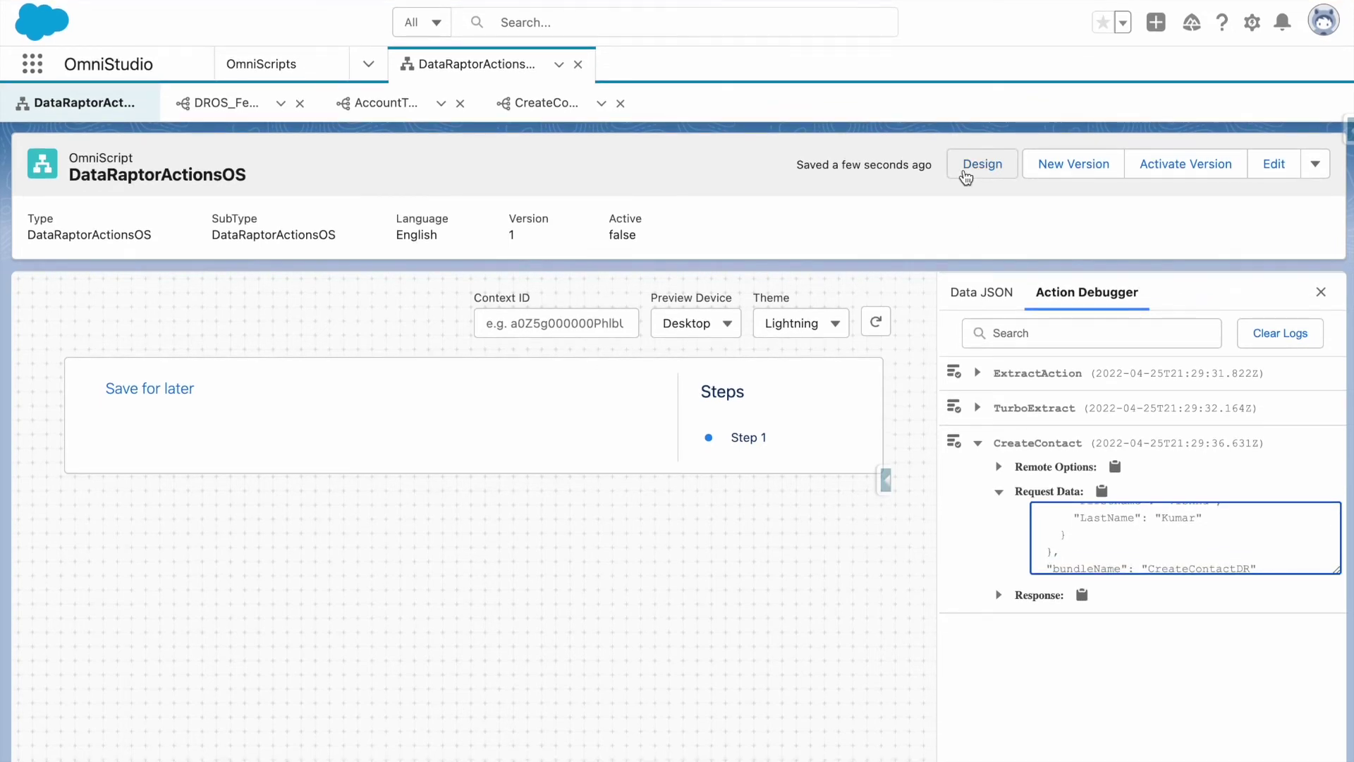
{"action": "left_click", "coordinate": [966, 174]}
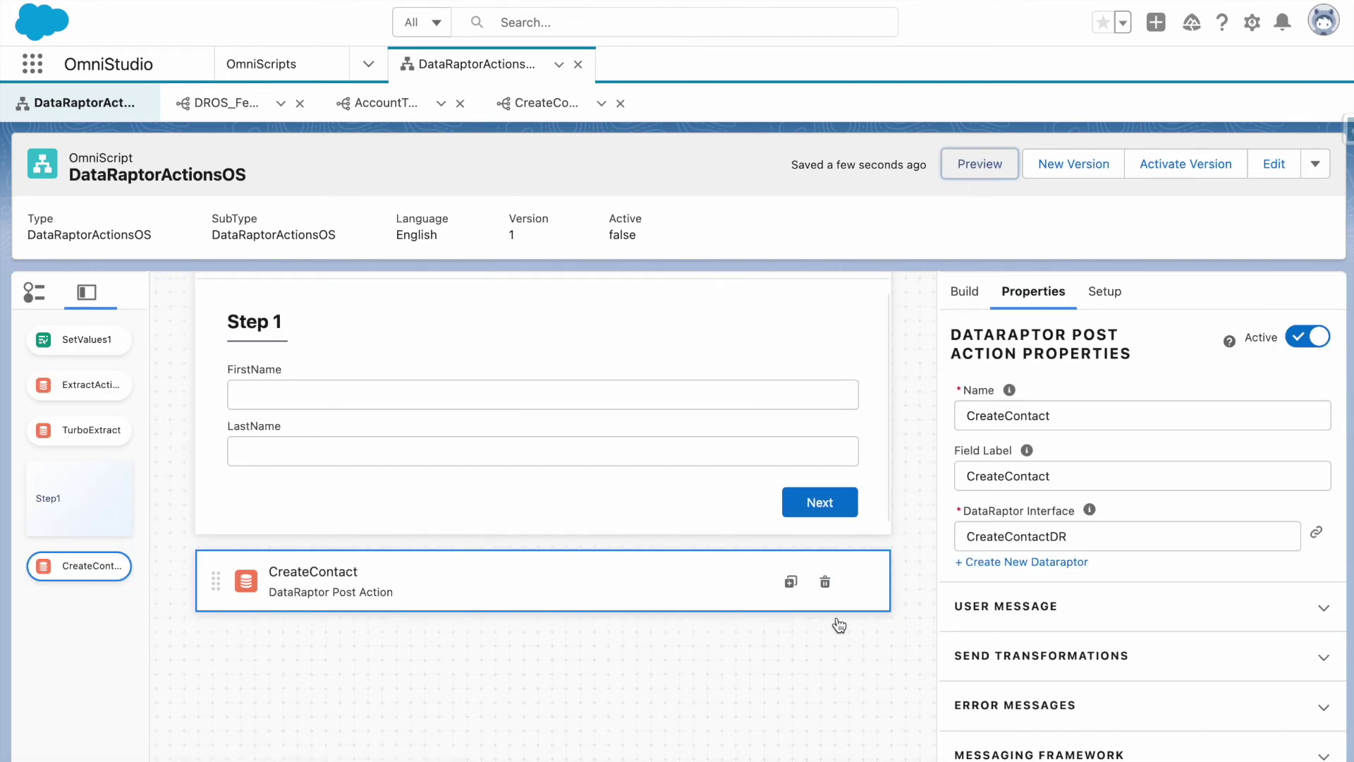
Drag a DataRaptor Transform Action onto the canvas between Step1 and CreateContact.
{"action": "scroll", "coordinate": [836, 624], "scroll_direction": "up", "scroll_amount": 5}
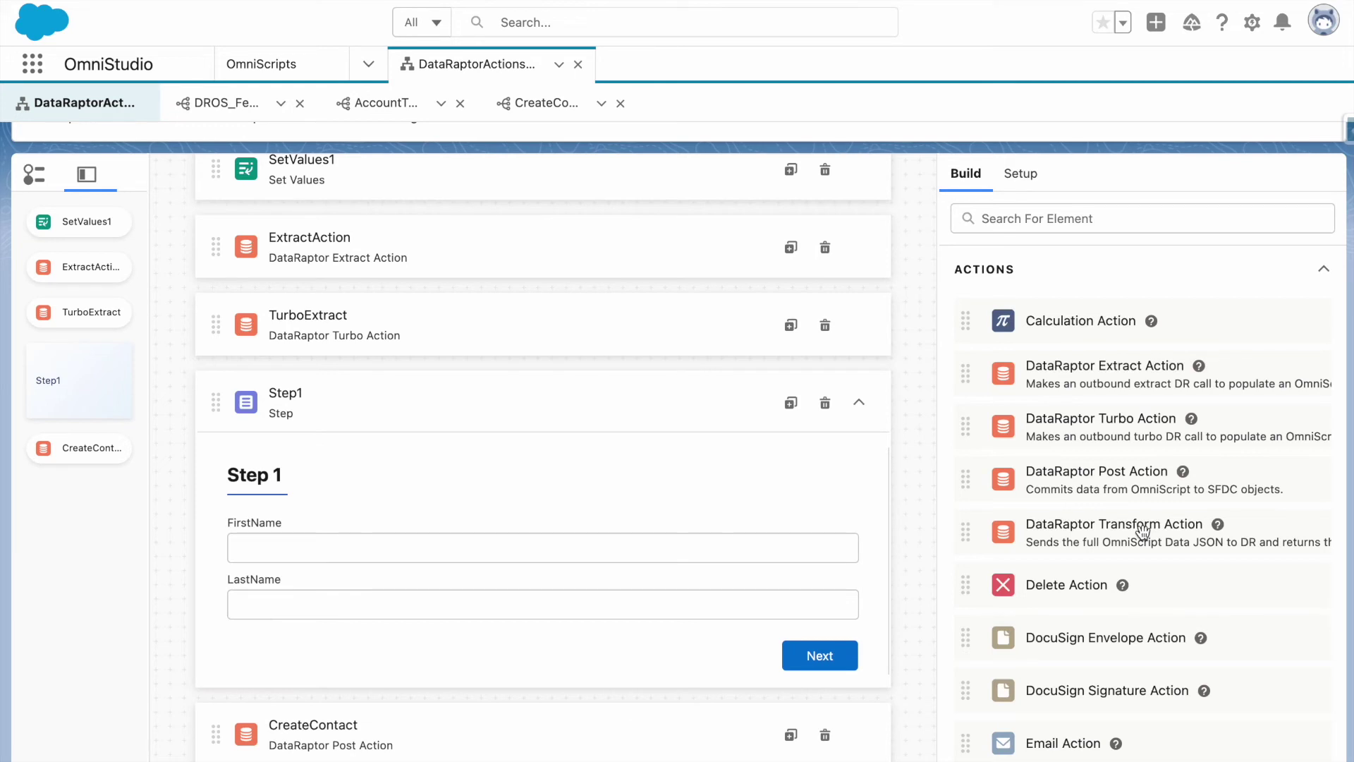
{"action": "left_click_drag", "start_coordinate": [1143, 529], "coordinate": [824, 694]}
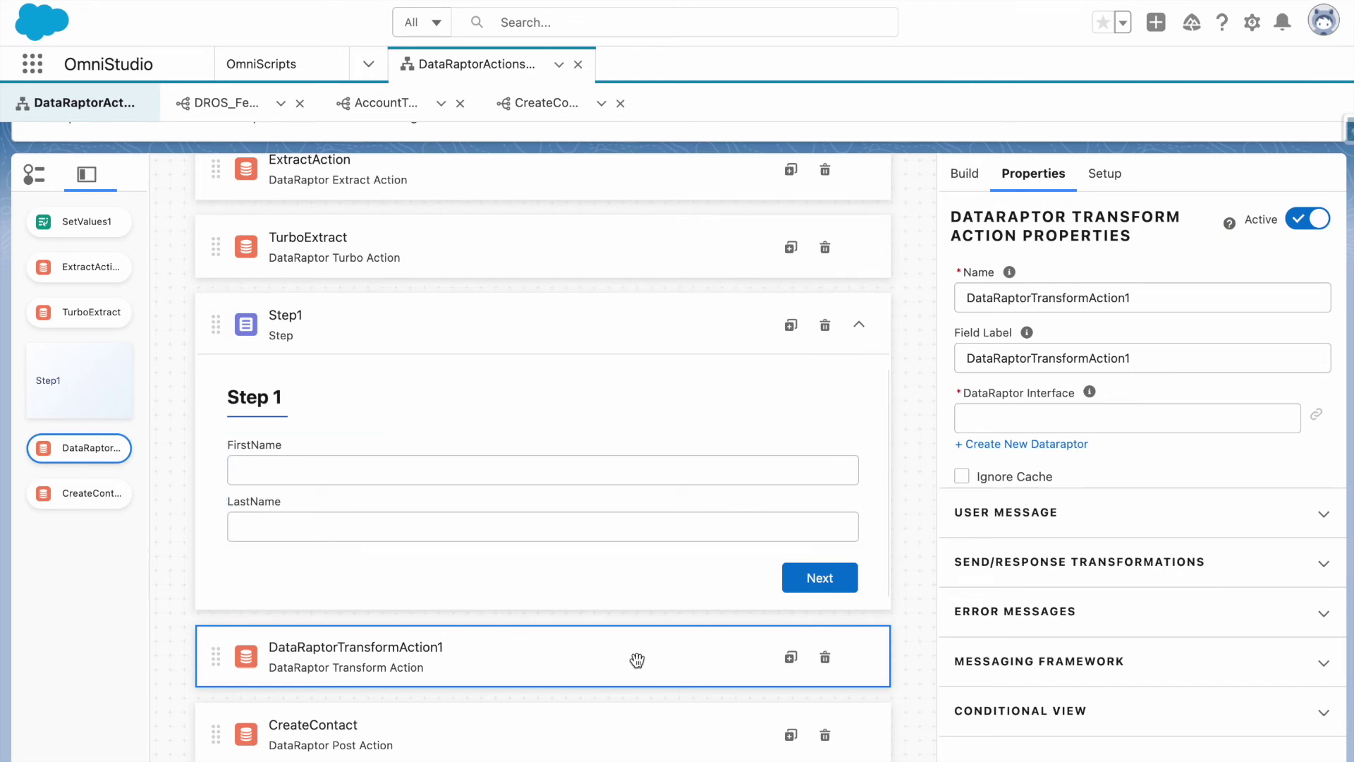
Create a new Transform DataRaptor named TransformFromOSDR for the action's interface.
{"action": "left_click", "coordinate": [1078, 424]}
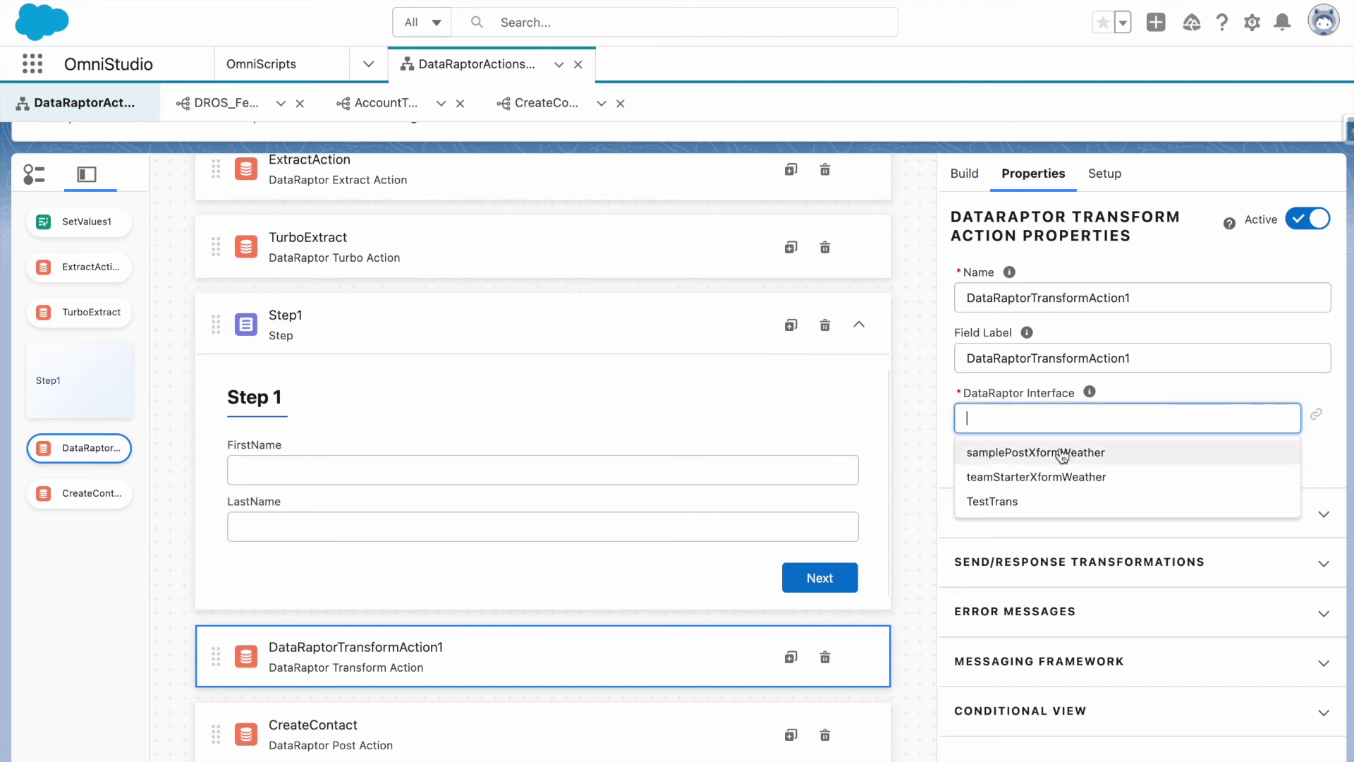
{"action": "left_click", "coordinate": [1090, 392]}
{"action": "left_click", "coordinate": [1065, 462]}
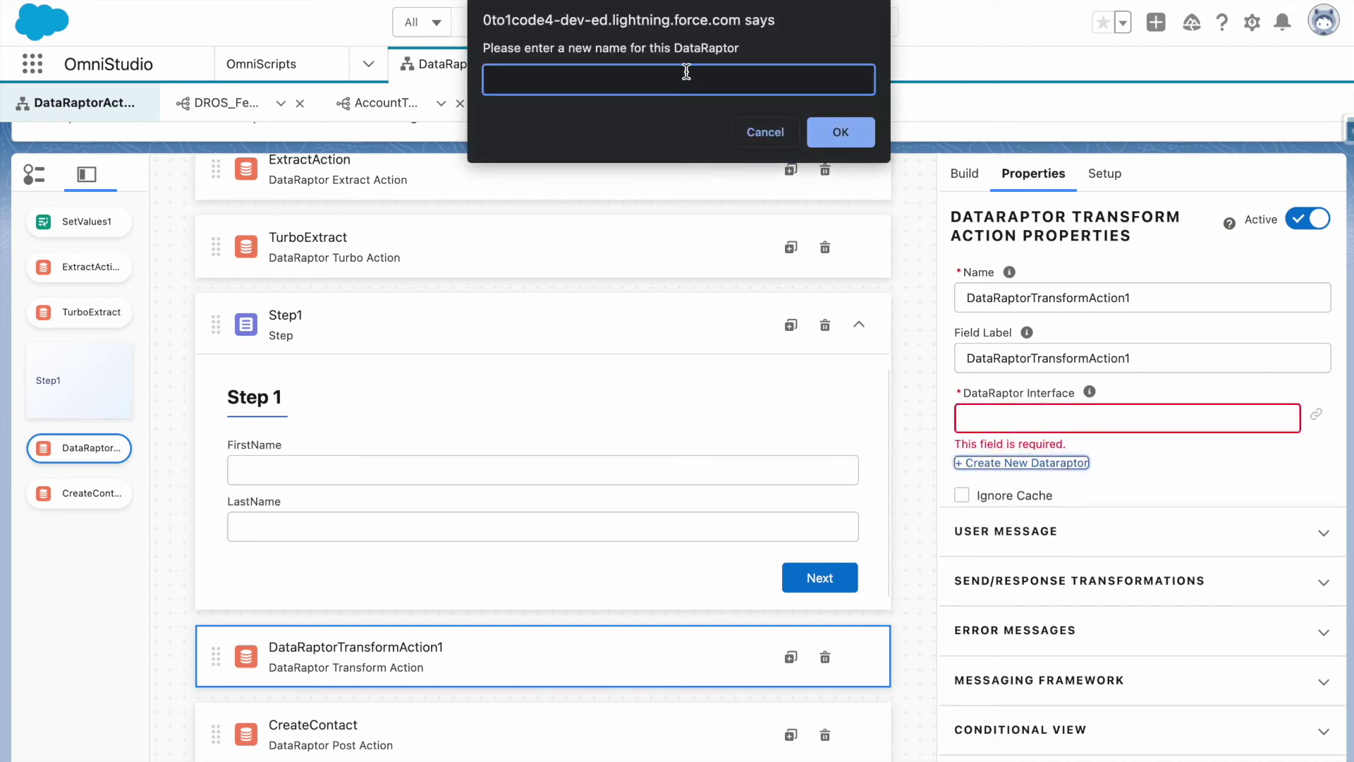
{"action": "type", "text": "TransformFromOSDR"}
{"action": "left_click", "coordinate": [840, 132]}
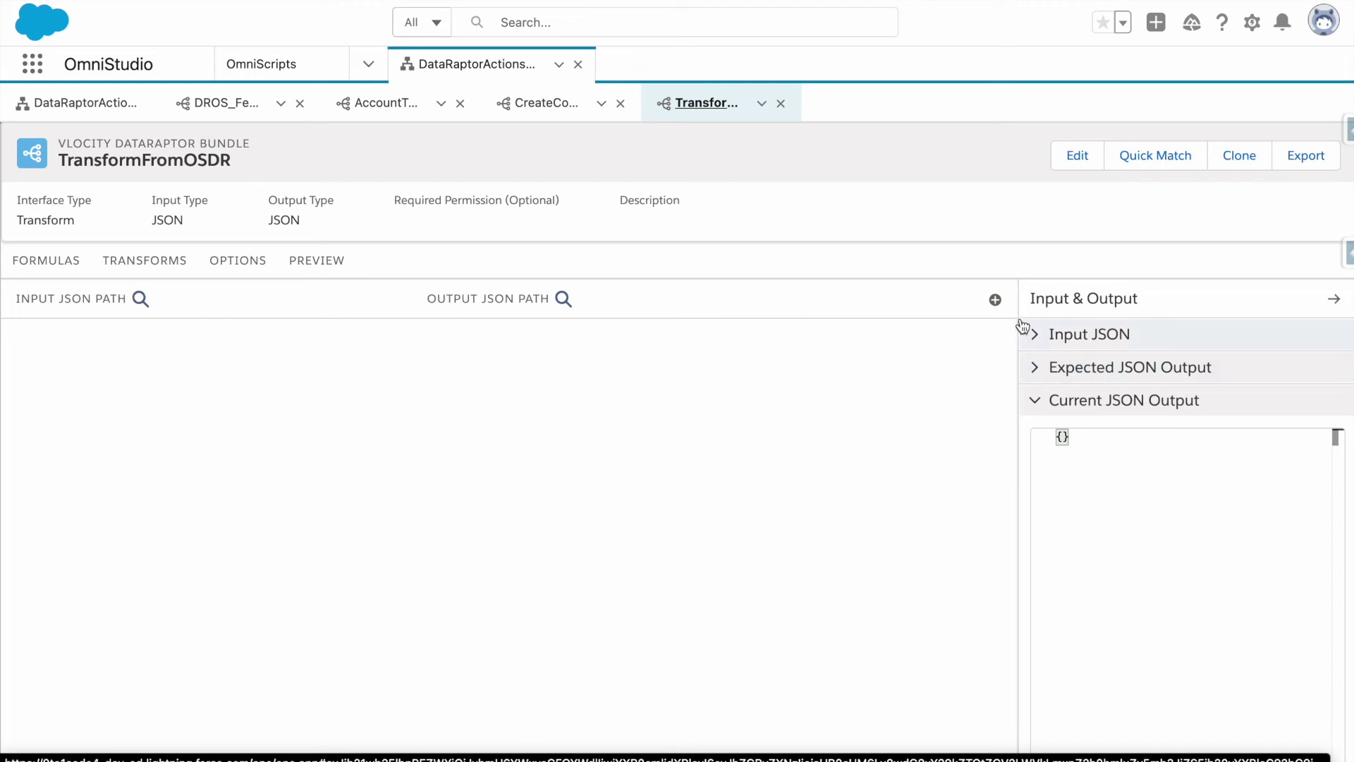
Add a formula in TransformFromOSDR starting with the Step1:FirstName reference.
{"action": "left_click", "coordinate": [995, 299]}
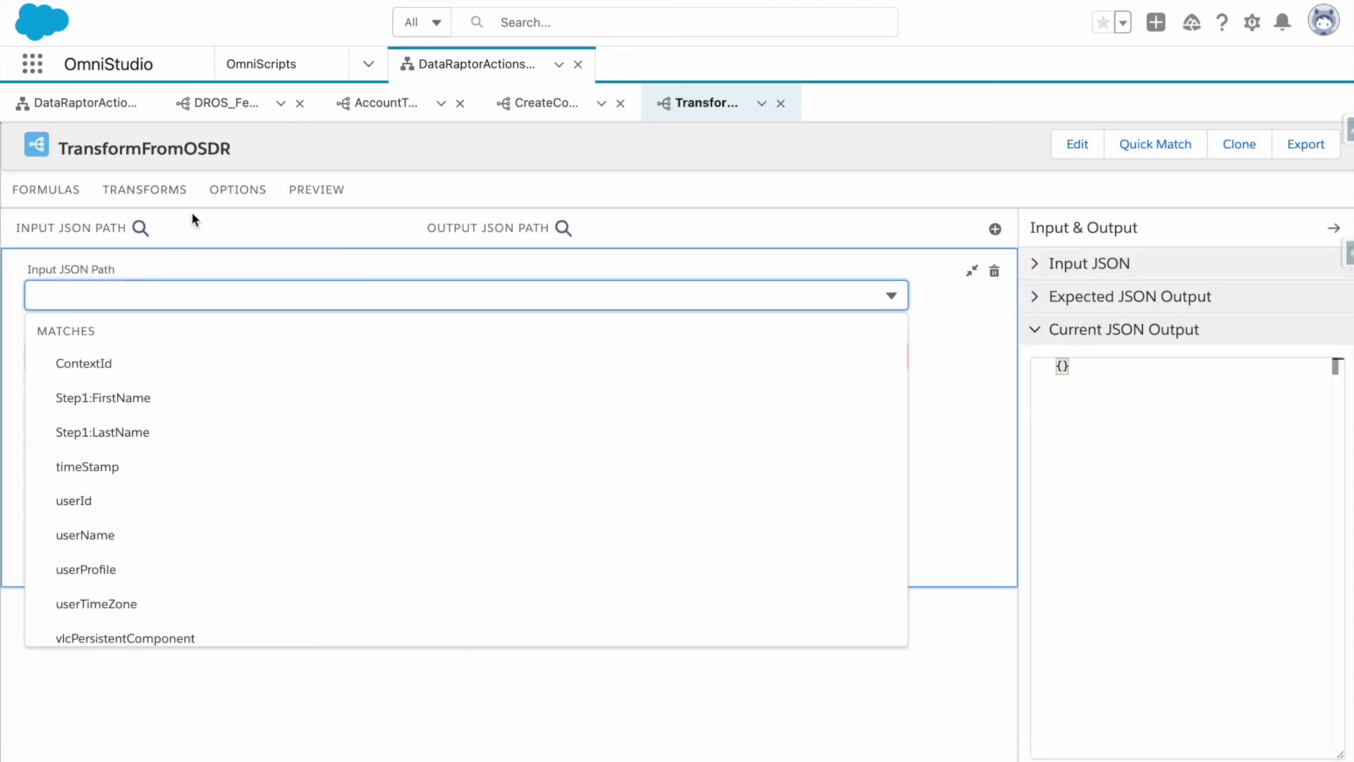
{"action": "left_click", "coordinate": [31, 189]}
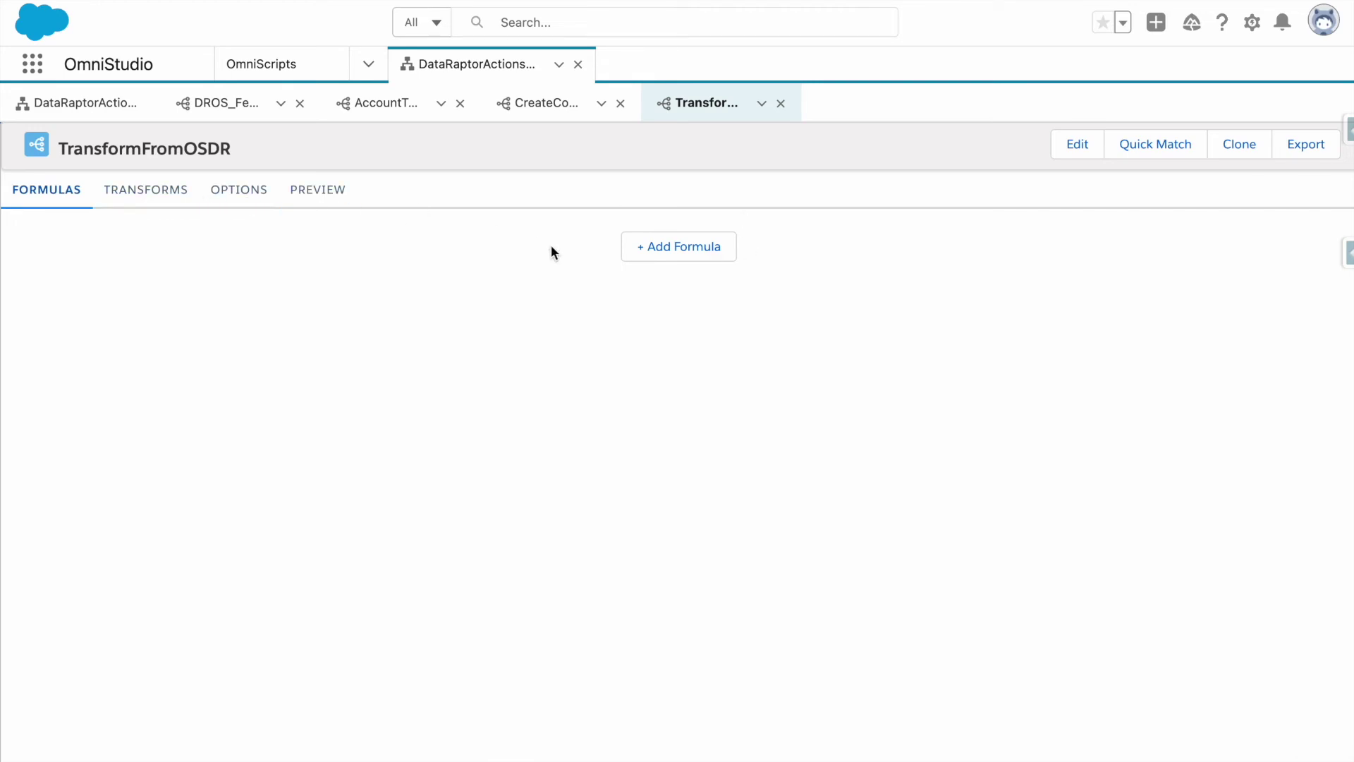
{"action": "left_click", "coordinate": [712, 257]}
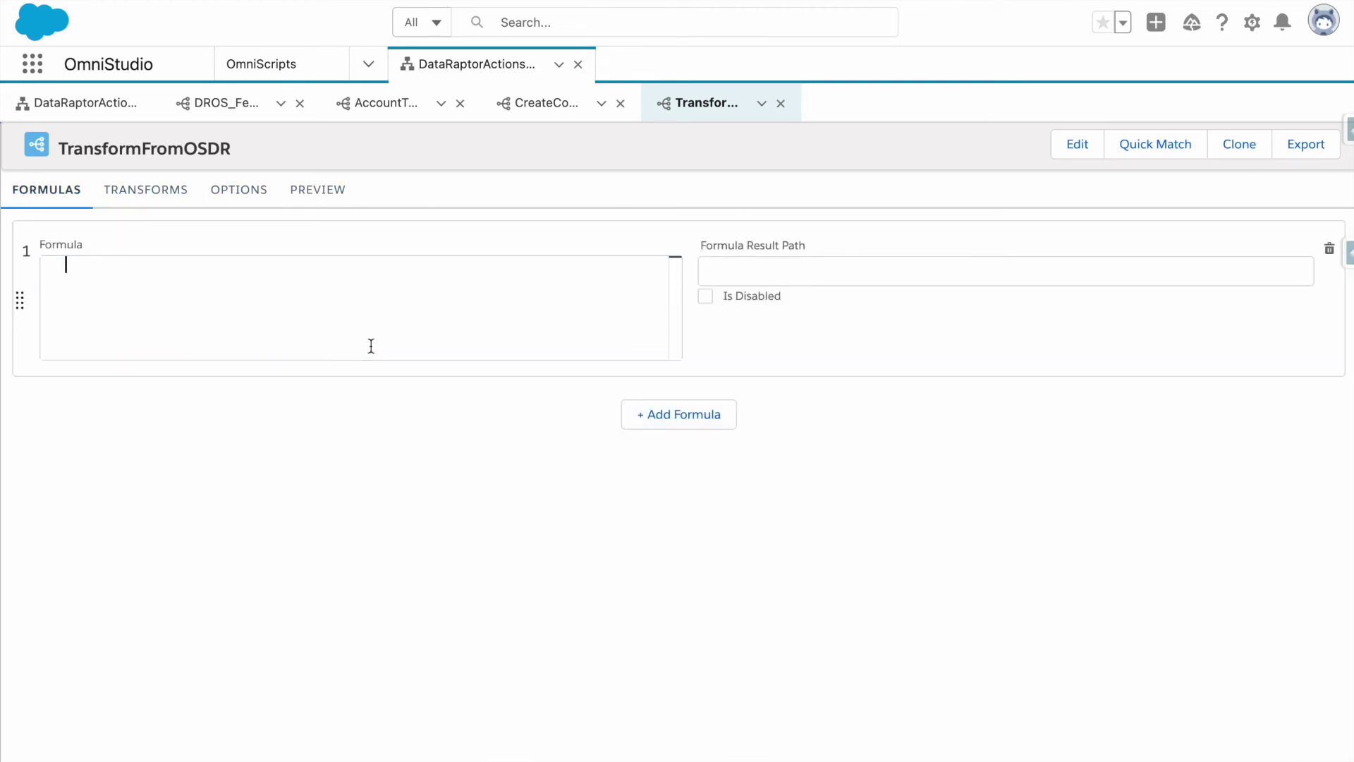
{"action": "left_click", "coordinate": [381, 339]}
{"action": "type", "text": "S"}
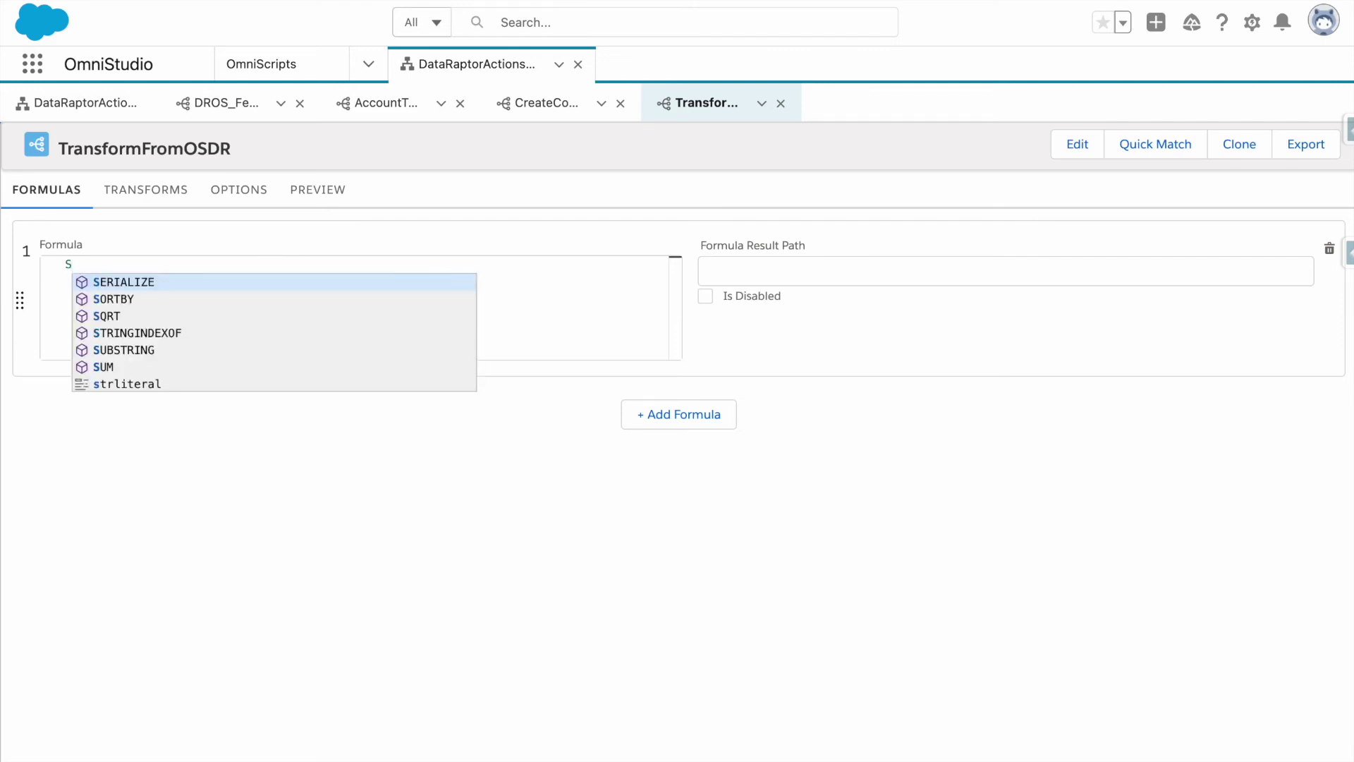
{"action": "key", "text": "BackSpace"}
{"action": "type", "text": "Data"}
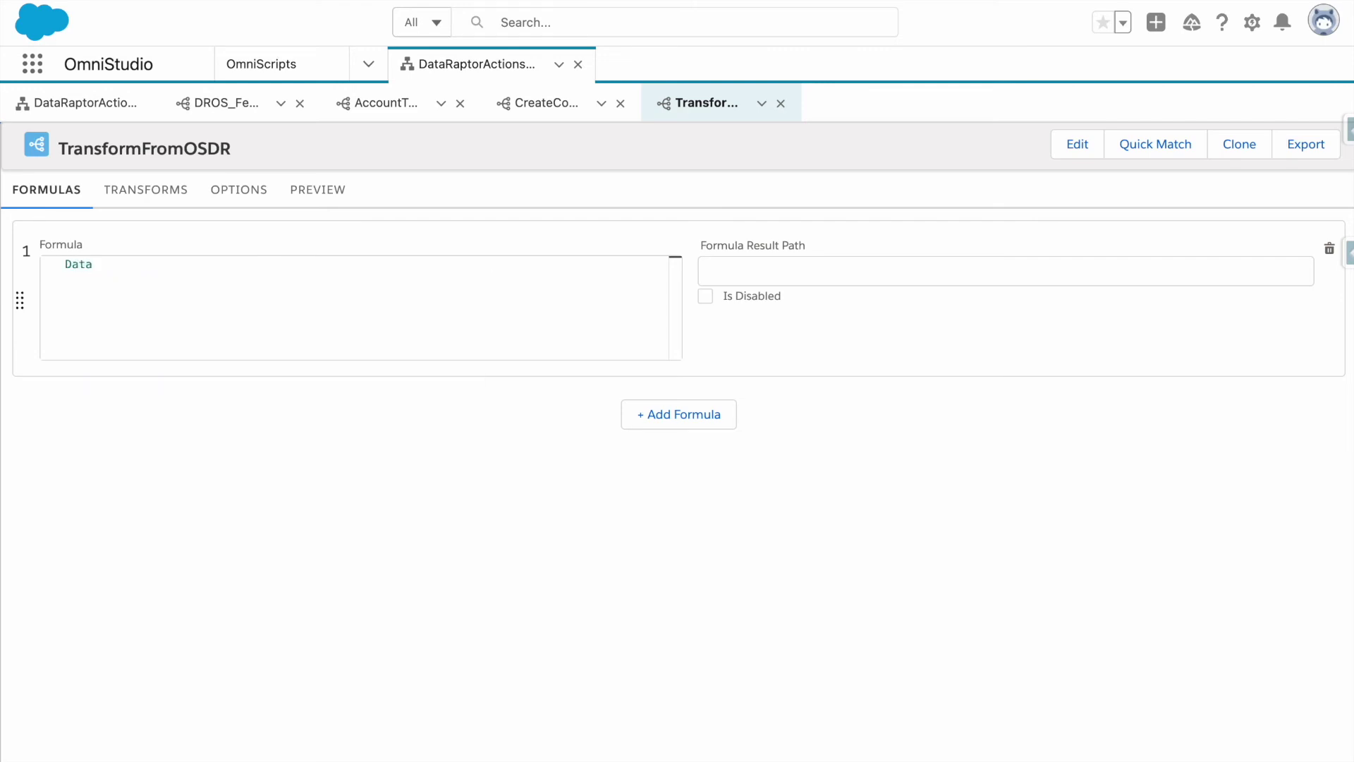
{"action": "key", "text": "BackSpace"}
{"action": "key", "text": "BackSpace"}
{"action": "key", "text": "BackSpace"}
{"action": "key", "text": "BackSpace"}
{"action": "type", "text": "SteP"}
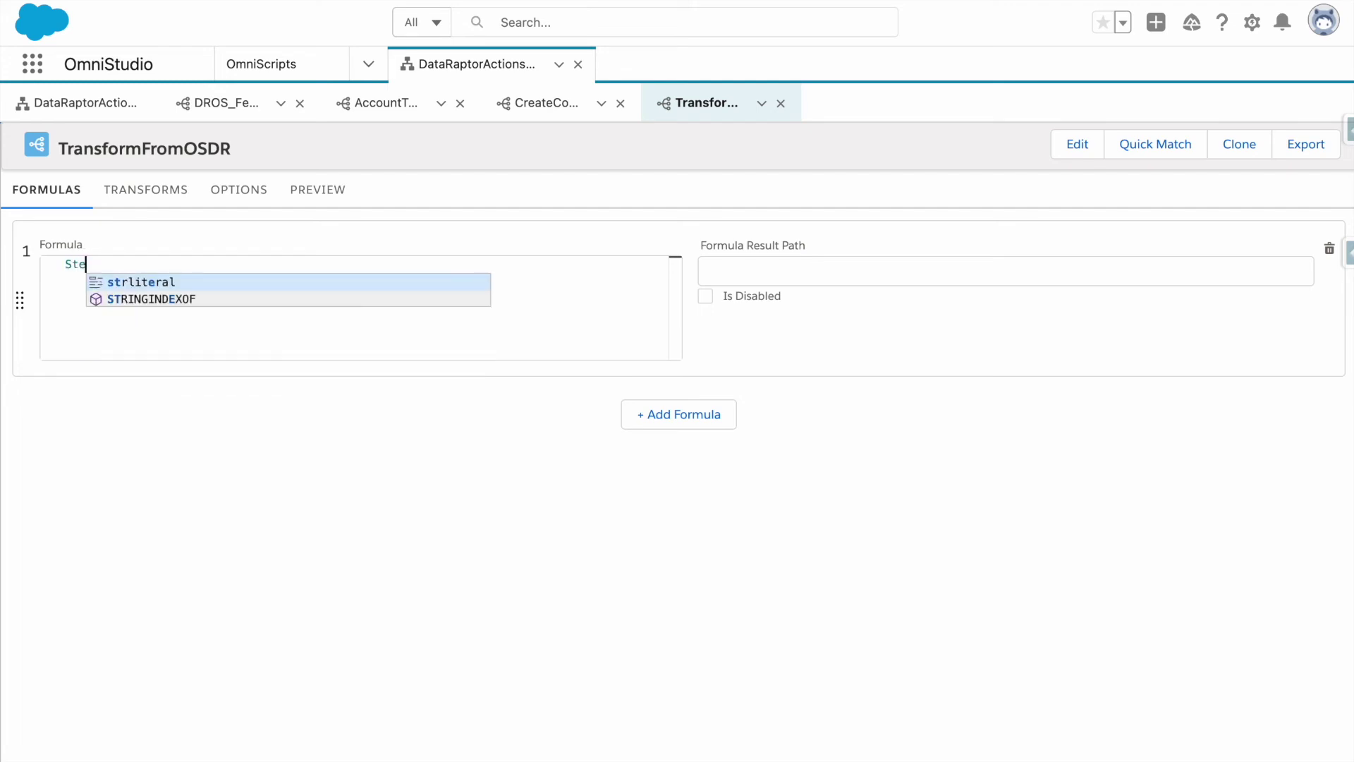
{"action": "key", "text": "BackSpace"}
{"action": "type", "text": "p1"}
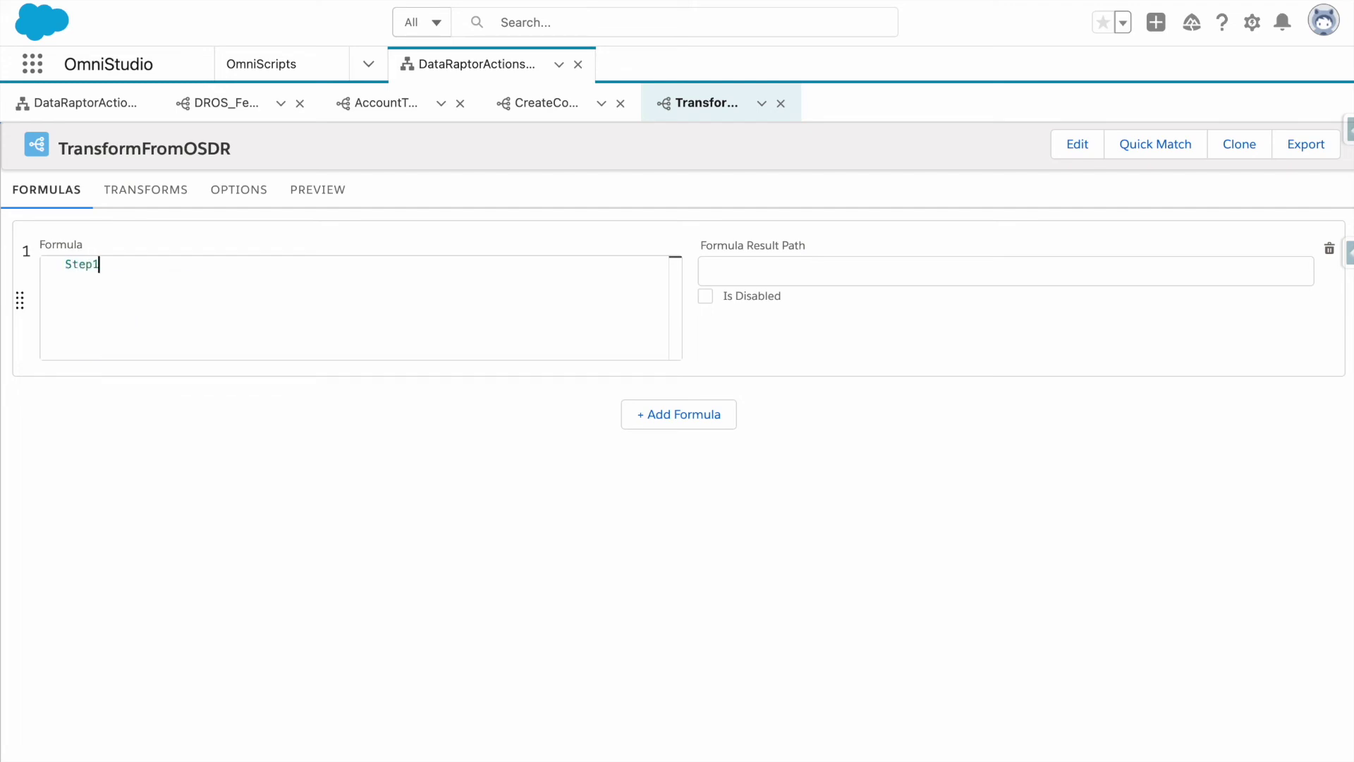
{"action": "type", "text": ":FirstName"}
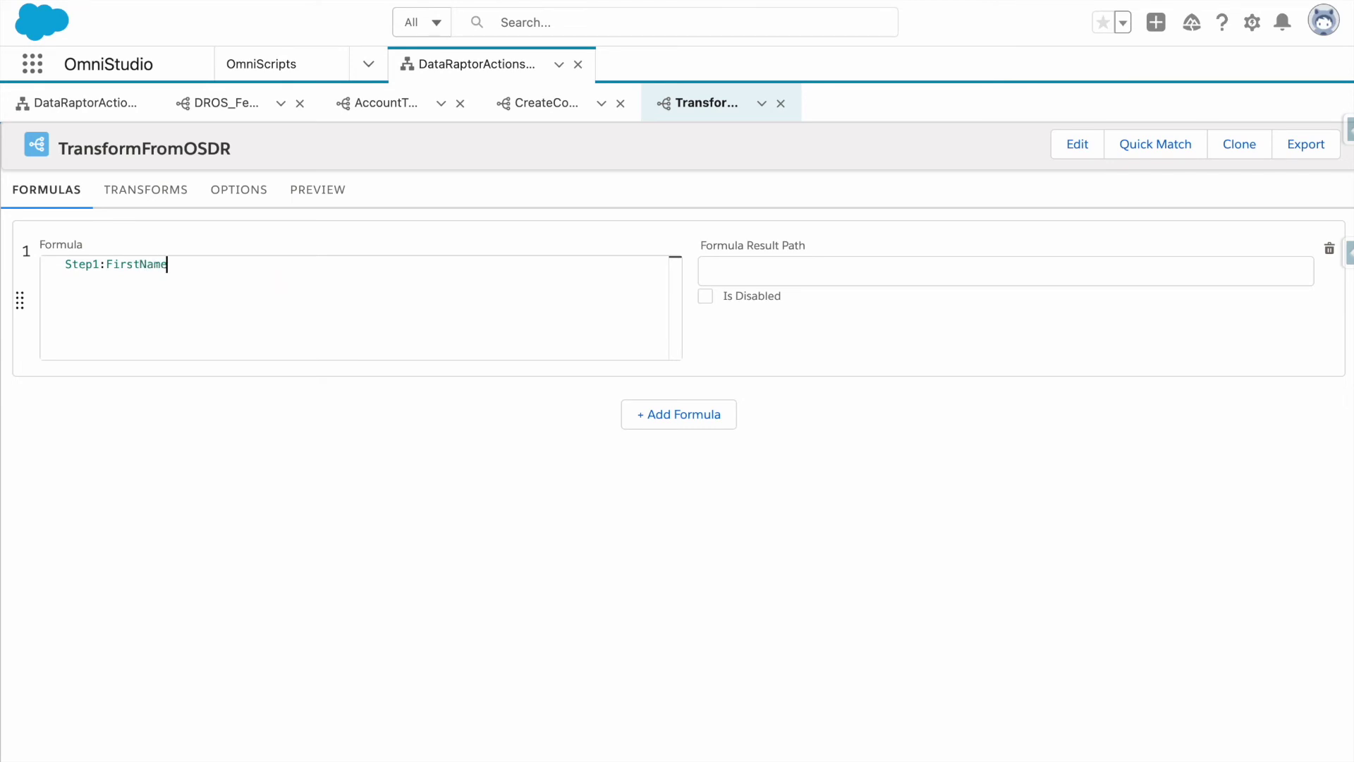
{"action": "key", "text": "super+a"}
{"action": "key", "text": "Right"}
{"action": "type", "text": "+ Step1:FirstName"}
Complete the formula as Step1:FirstName + " " + Step1:LastName with result path FullName.
{"action": "left_click_drag", "start_coordinate": [262, 264], "coordinate": [228, 264]}
{"action": "type", "text": "Laas"}
{"action": "key", "text": "BackSpace"}
{"action": "left_click", "coordinate": [185, 264]}
{"action": "type", "text": "\" \" +"}
{"action": "key", "text": "Left"}
{"action": "key", "text": "Left"}
{"action": "key", "text": "Left"}
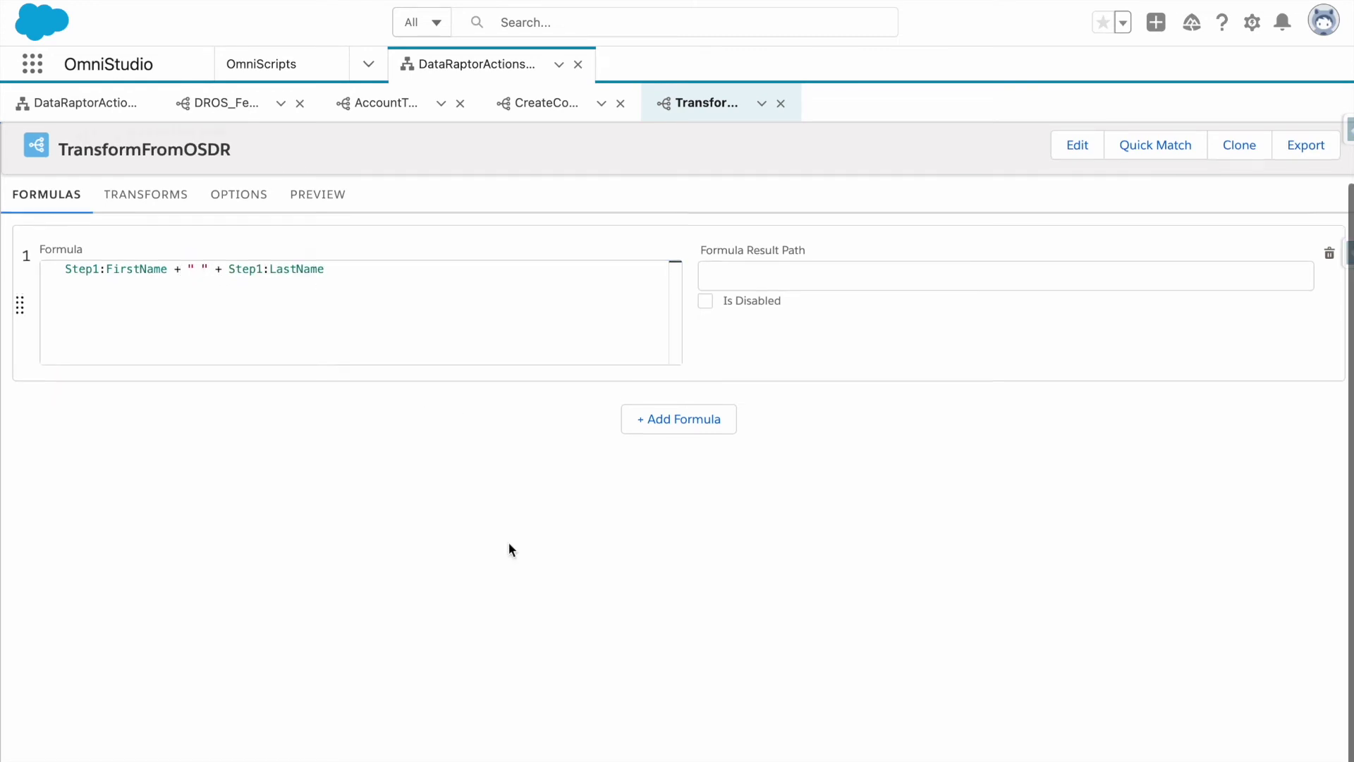
{"action": "left_click", "coordinate": [747, 343]}
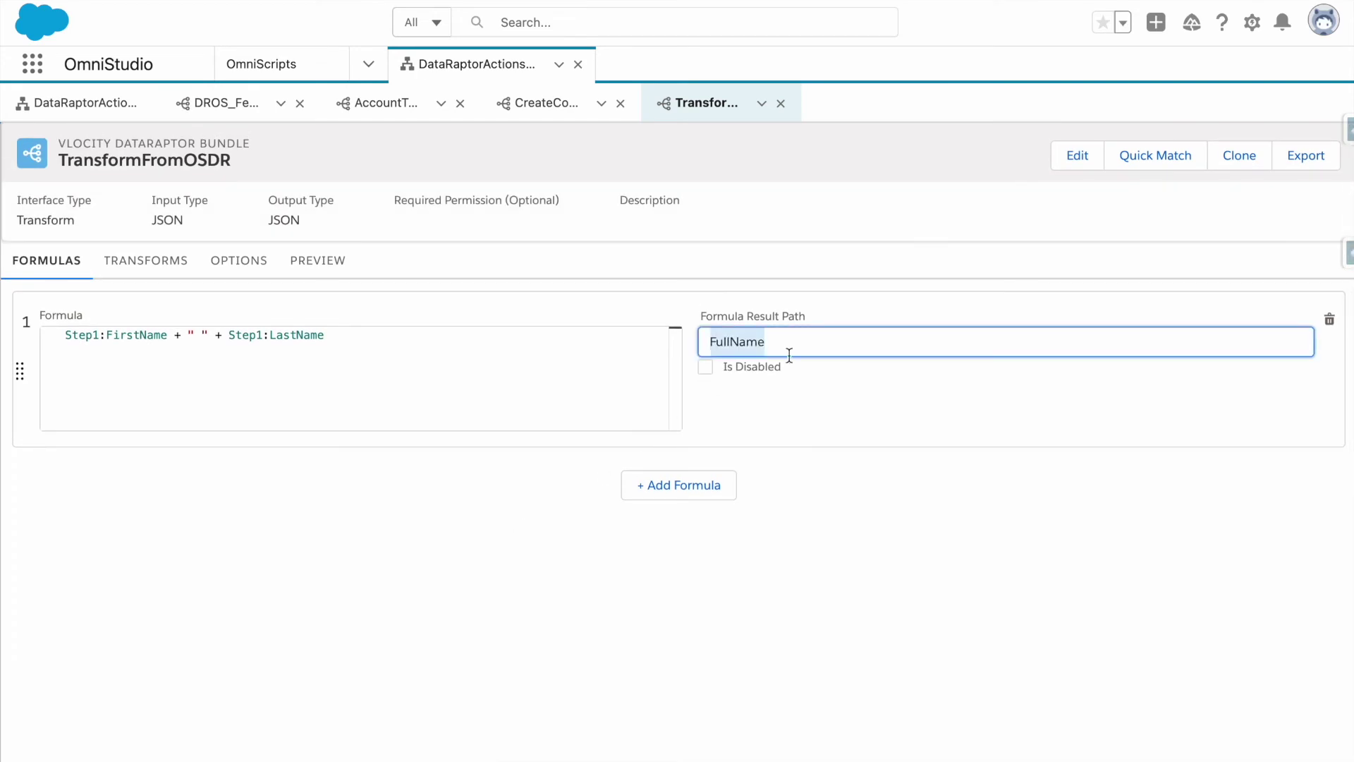
Map the FullName input path to a FullName output path in Transforms.
{"action": "left_click", "coordinate": [145, 261]}
{"action": "left_click", "coordinate": [204, 363]}
{"action": "type", "text": "FullName"}
{"action": "left_click", "coordinate": [91, 432]}
{"action": "left_click", "coordinate": [145, 428]}
{"action": "type", "text": "FullName"}
{"action": "left_click", "coordinate": [143, 465]}
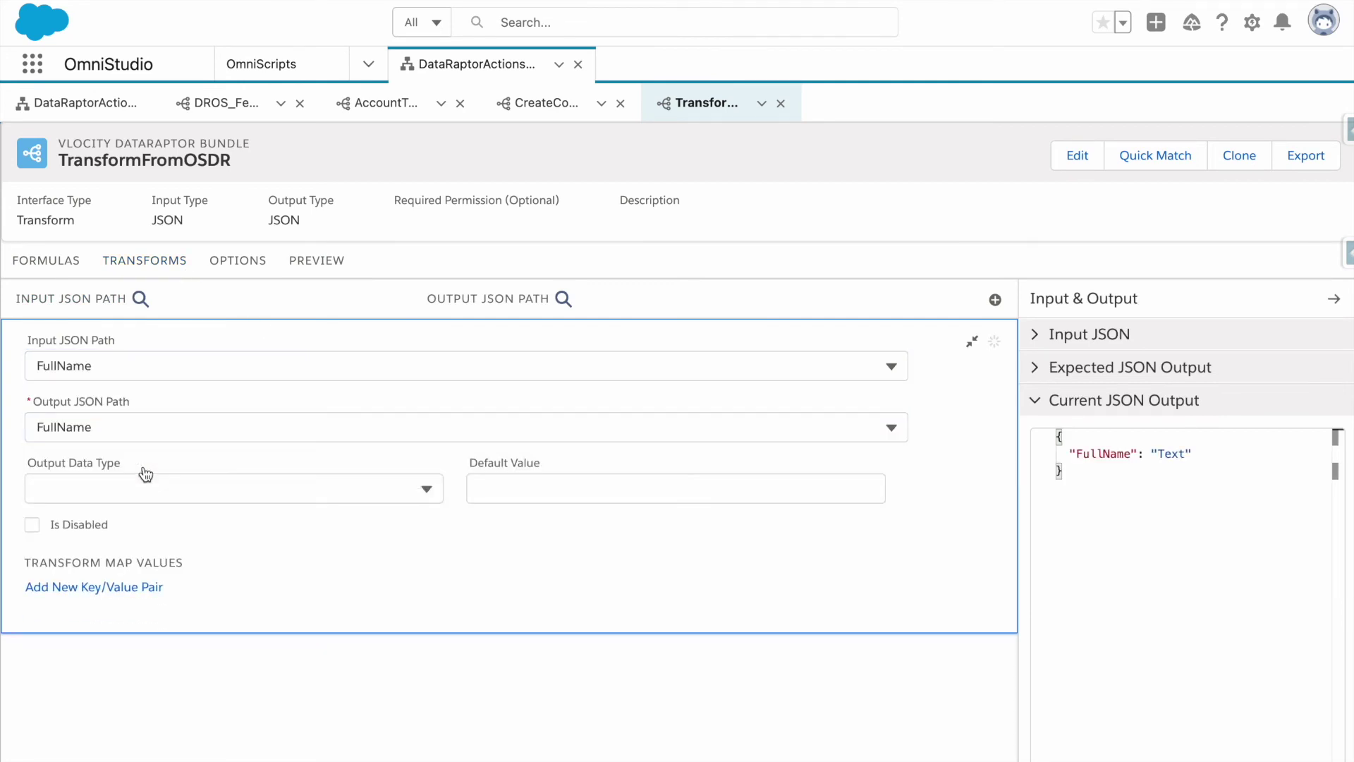
Test the transform in Preview by editing the sample input JSON.
{"action": "left_click", "coordinate": [32, 272]}
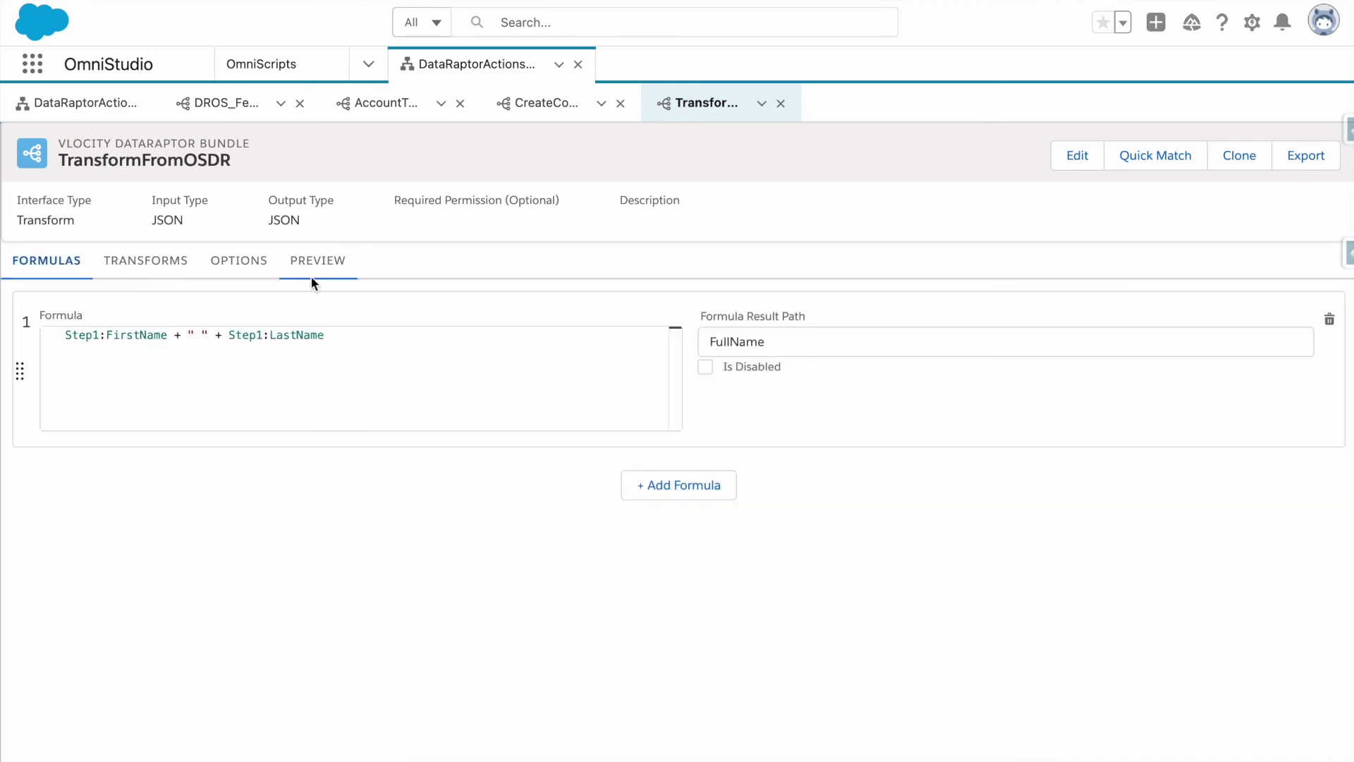
{"action": "left_click", "coordinate": [328, 264]}
{"action": "left_click", "coordinate": [180, 429]}
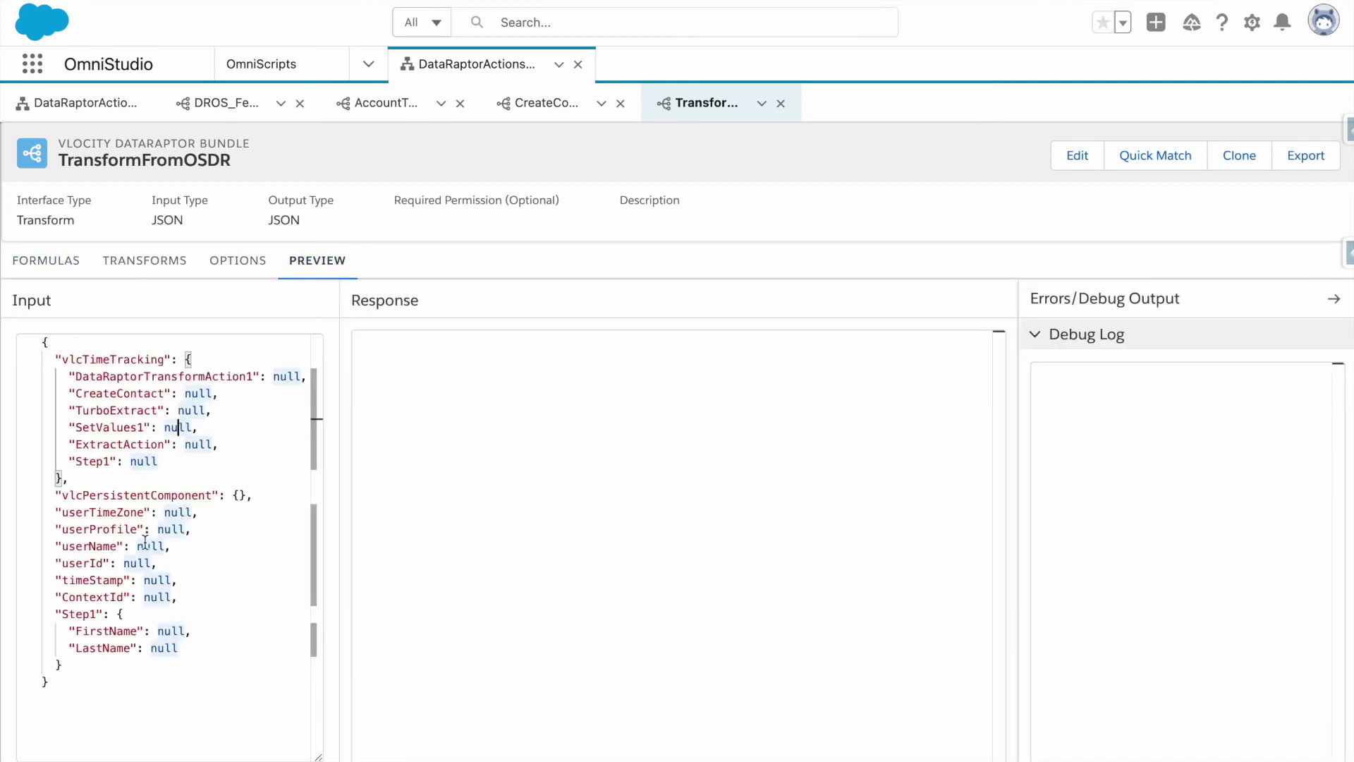
{"action": "left_click_drag", "start_coordinate": [145, 621], "coordinate": [2, 418]}
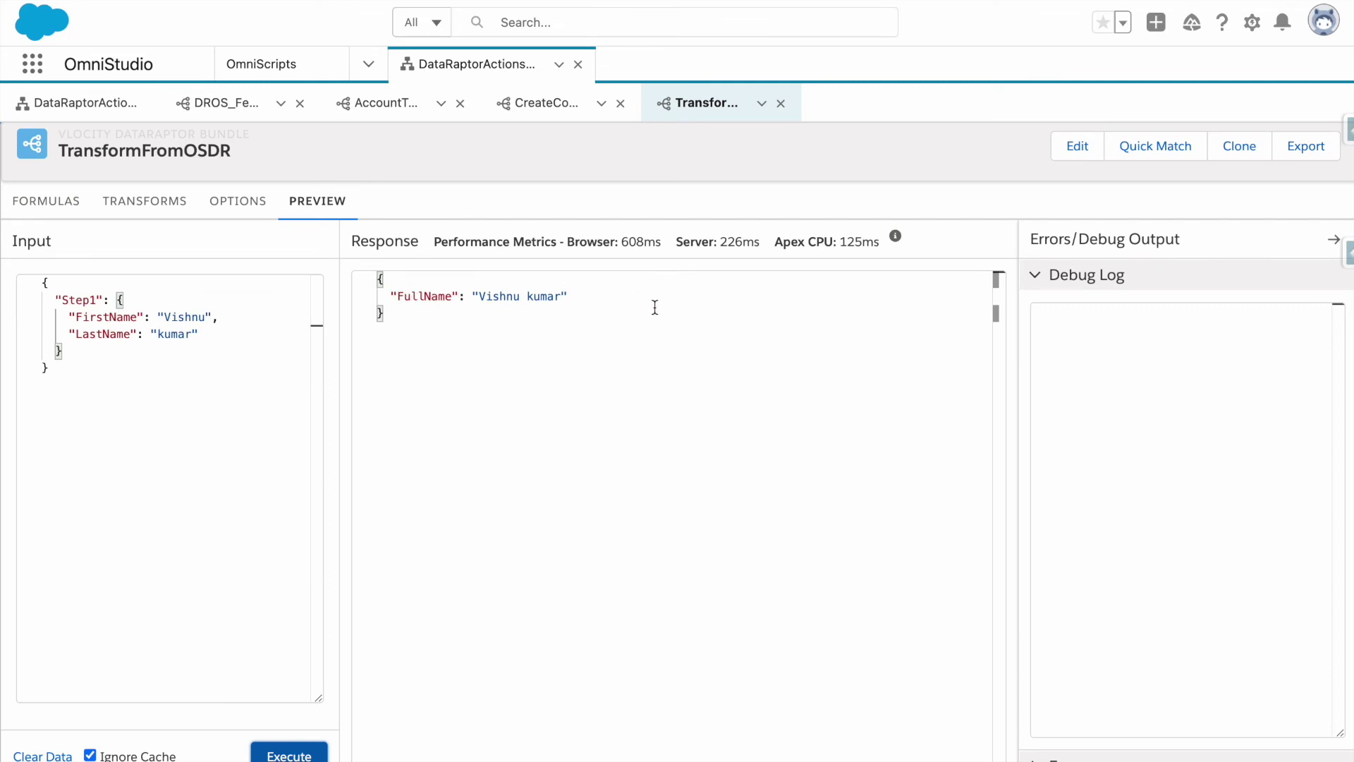
{"action": "left_click", "coordinate": [48, 205]}
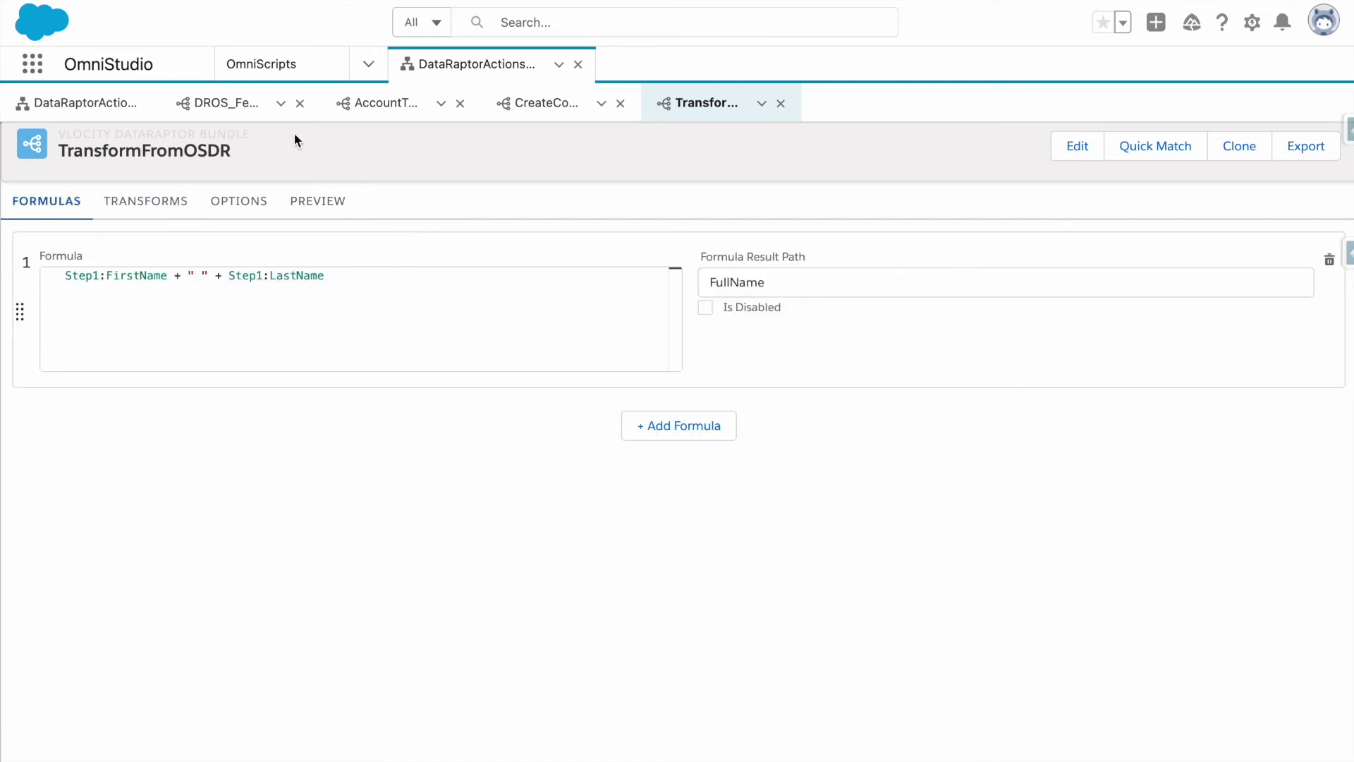
{"action": "left_click", "coordinate": [117, 106]}
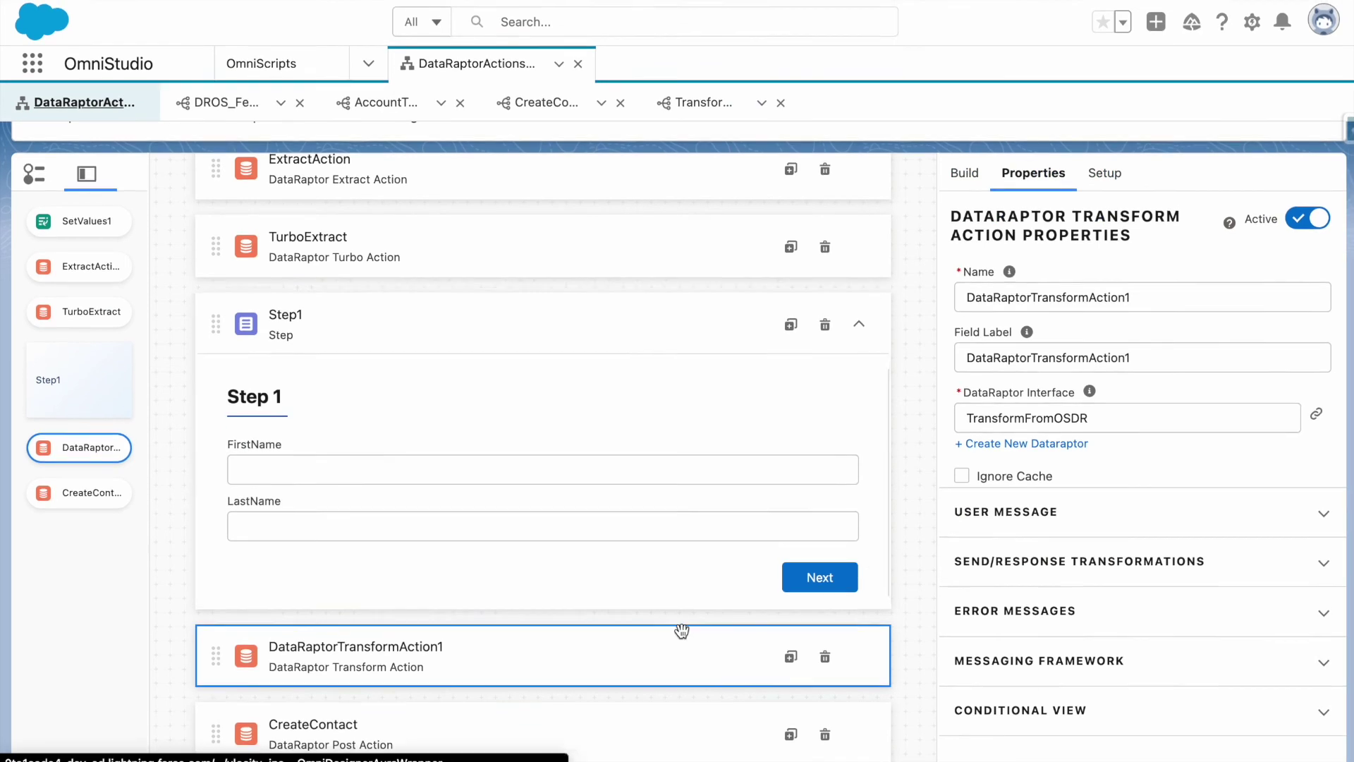
Rename the transform action to TransformDRAction, then preview with the debugger logs cleared.
{"action": "left_click", "coordinate": [1031, 300]}
{"action": "key", "text": "BackSpace"}
{"action": "key", "text": "BackSpace"}
{"action": "key", "text": "BackSpace"}
{"action": "key", "text": "BackSpace"}
{"action": "key", "text": "BackSpace"}
{"action": "key", "text": "BackSpace"}
{"action": "key", "text": "BackSpace"}
{"action": "key", "text": "BackSpace"}
{"action": "key", "text": "BackSpace"}
{"action": "key", "text": "BackSpace"}
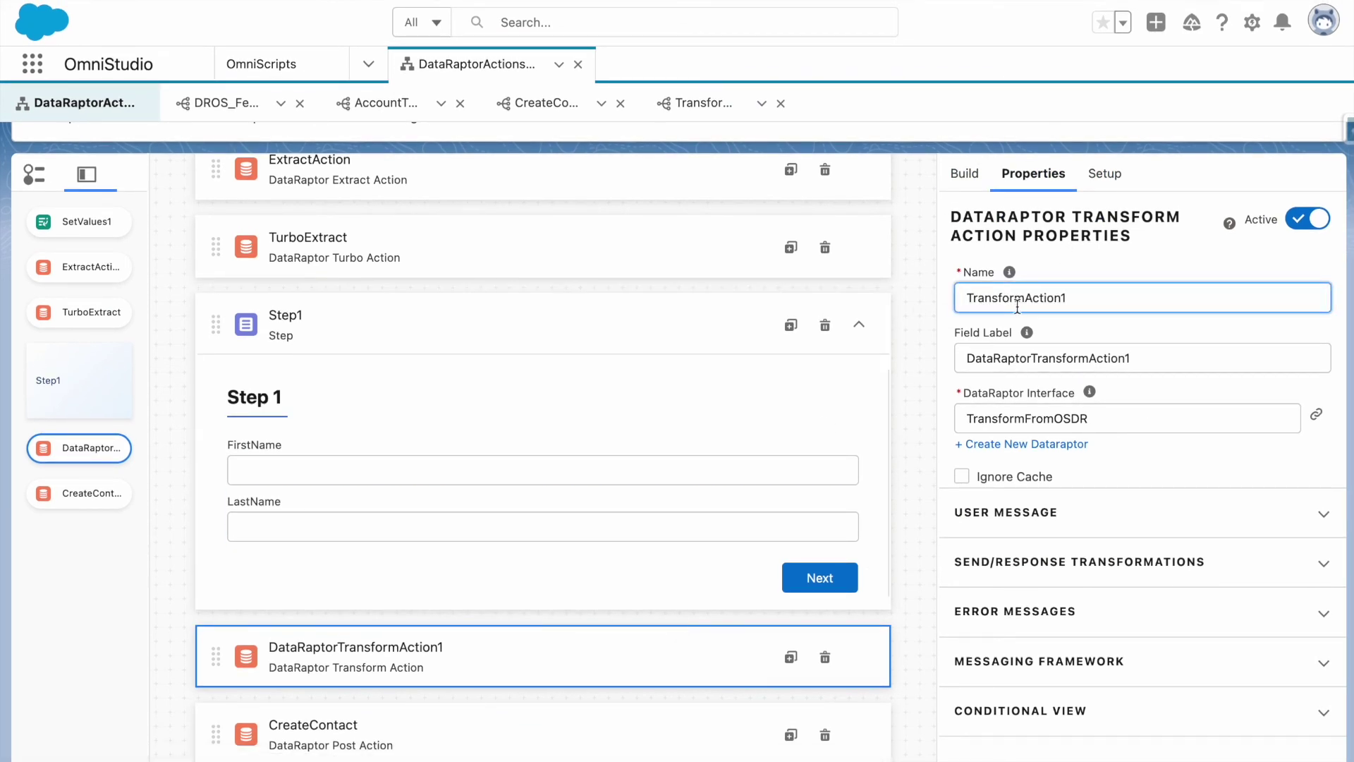
{"action": "left_click", "coordinate": [1026, 299]}
{"action": "type", "text": "DR"}
{"action": "double_click", "coordinate": [1118, 346]}
{"action": "left_click", "coordinate": [1111, 271]}
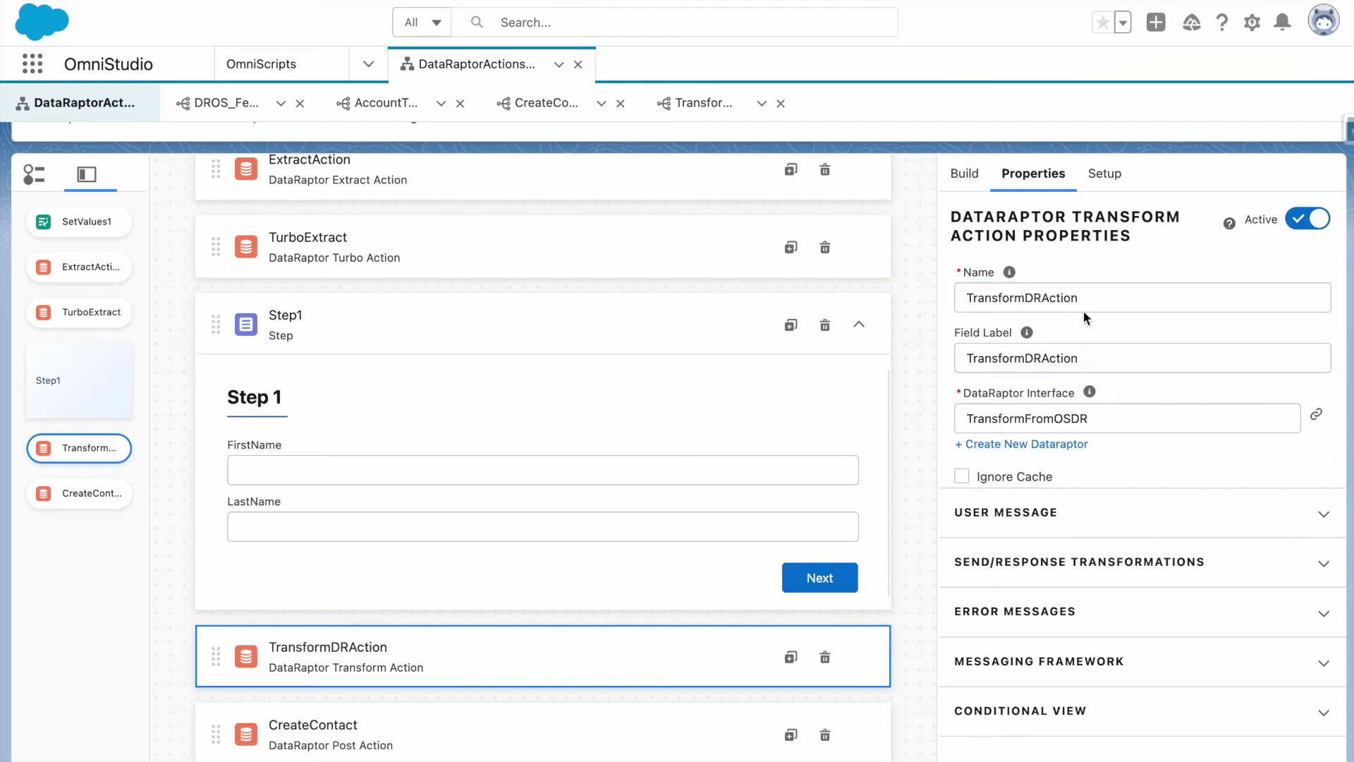
{"action": "scroll", "coordinate": [1012, 206], "scroll_direction": "up", "scroll_amount": 3}
{"action": "left_click", "coordinate": [980, 166]}
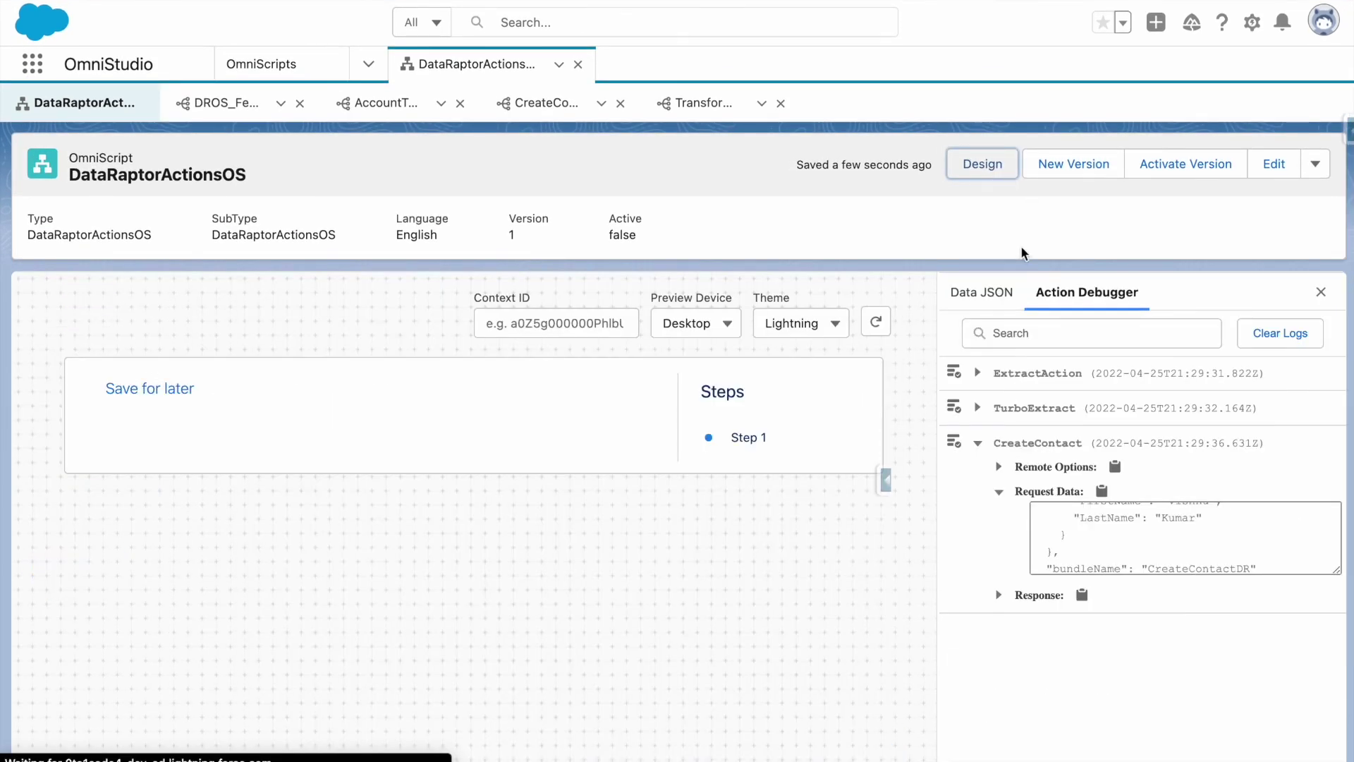
{"action": "left_click", "coordinate": [1312, 346]}
Submit Step1 in the preview with a sample first and last name.
{"action": "left_click", "coordinate": [374, 468]}
{"action": "type", "text": "Vishnu"}
{"action": "left_click", "coordinate": [379, 515]}
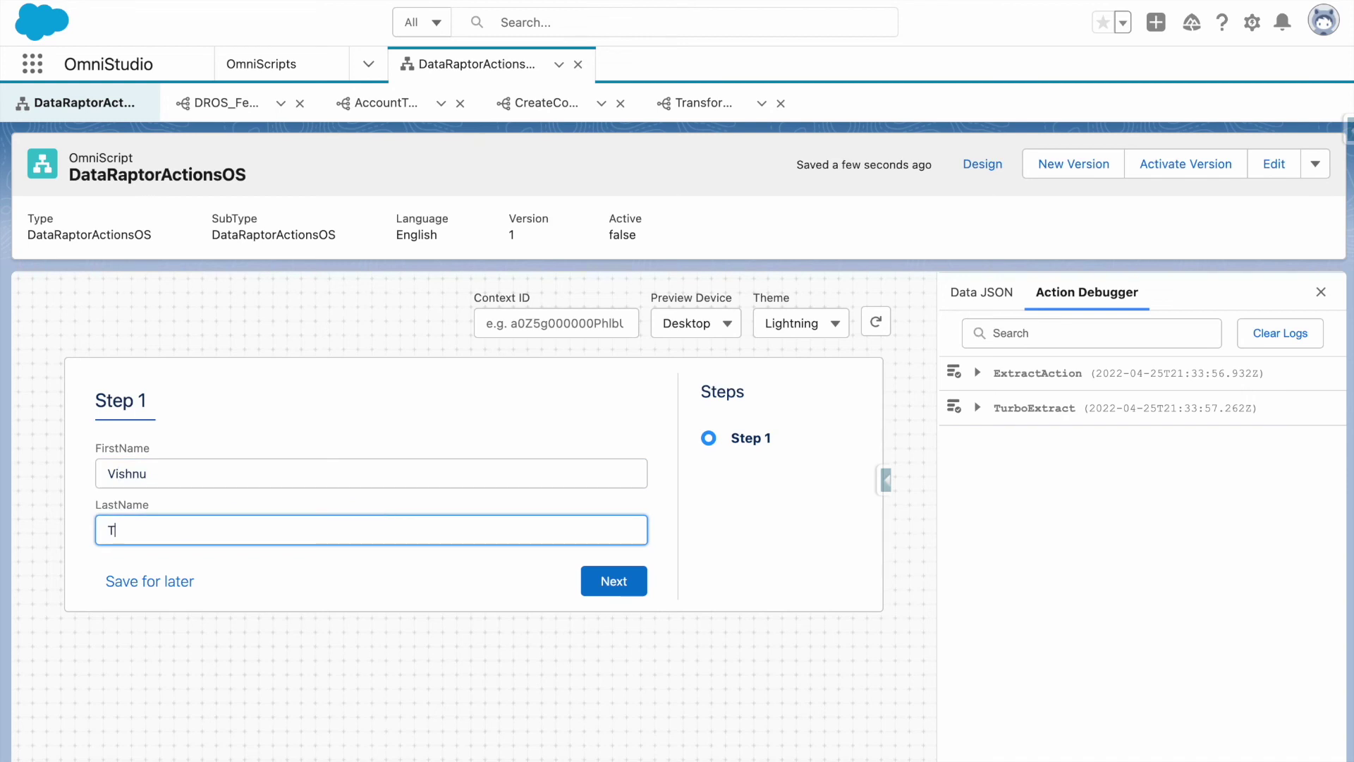
{"action": "left_click", "coordinate": [620, 581]}
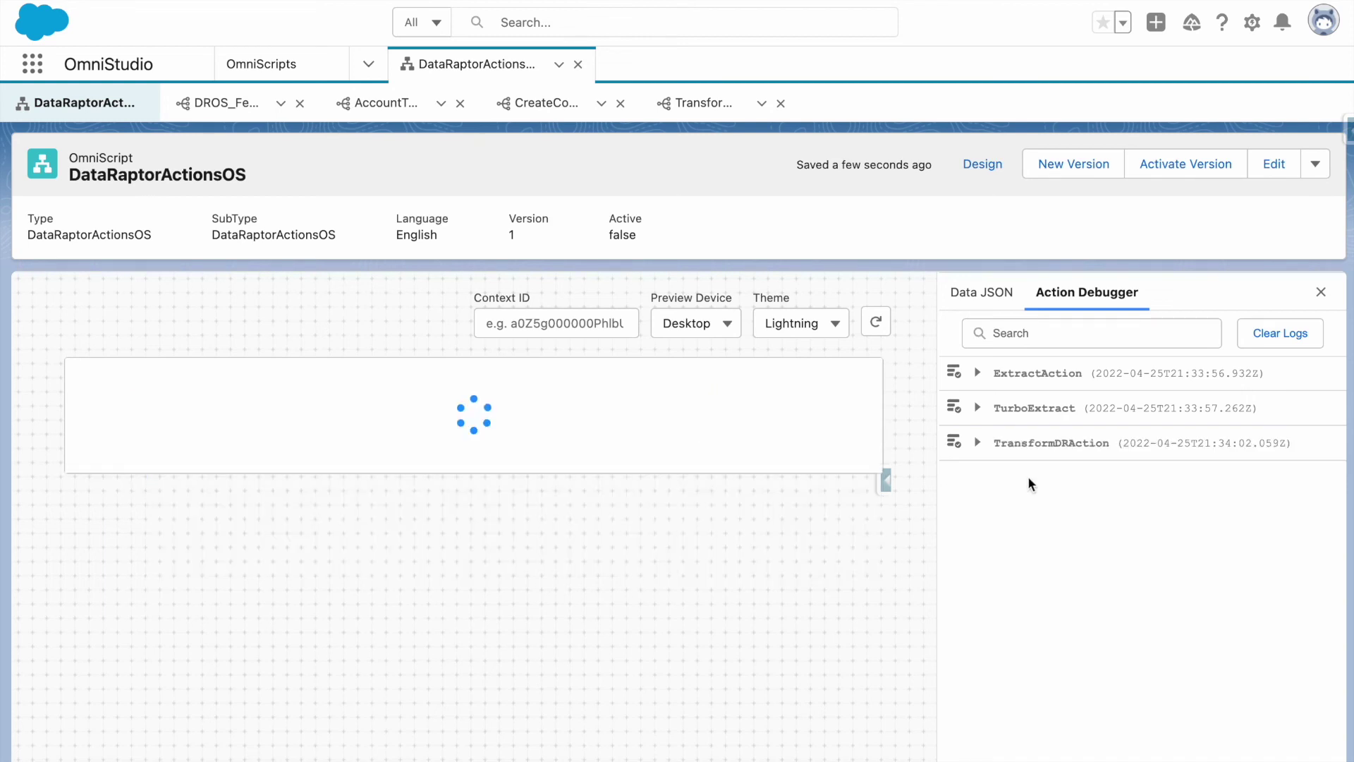
Inspect the request data TransformDRAction received in the Action Debugger.
{"action": "left_click", "coordinate": [1054, 445]}
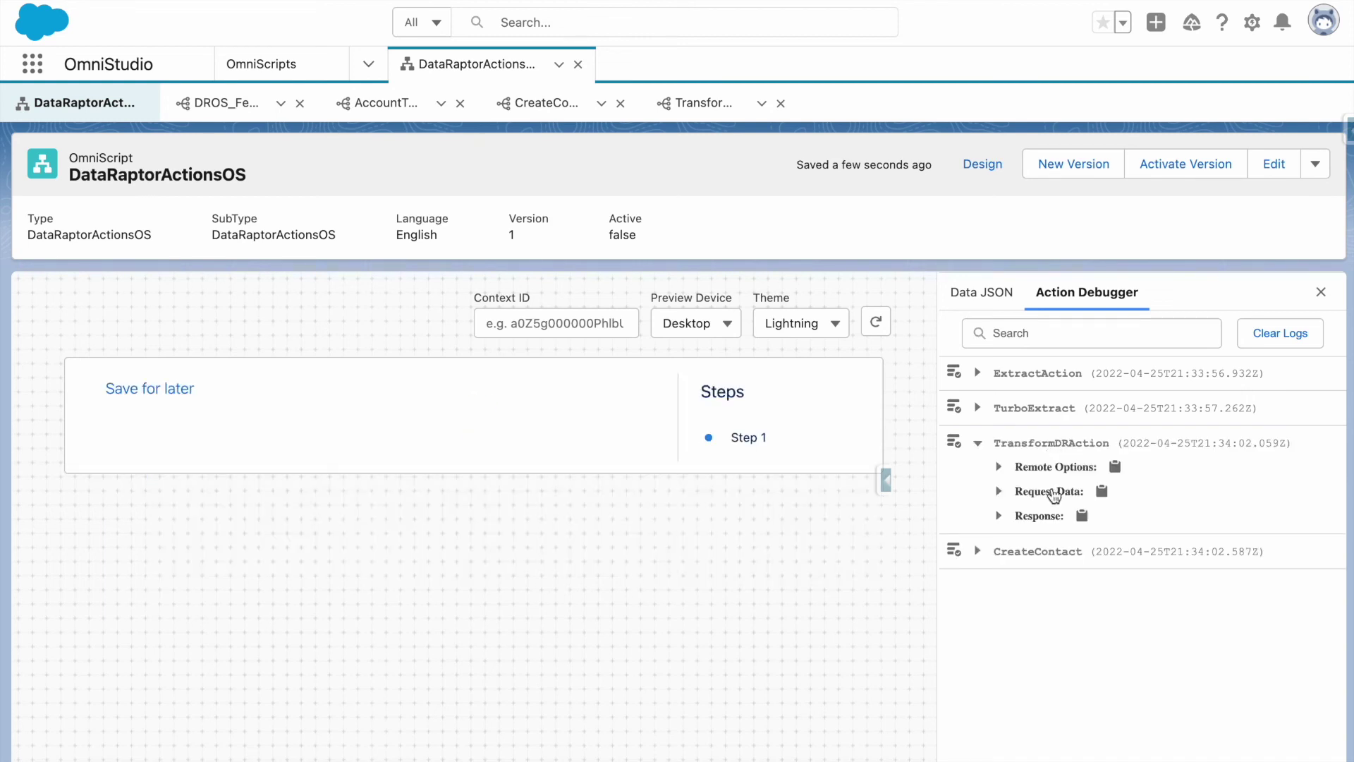
{"action": "left_click", "coordinate": [1054, 492]}
{"action": "scroll", "coordinate": [1118, 557], "scroll_direction": "down", "scroll_amount": 2}
{"action": "scroll", "coordinate": [1119, 557], "scroll_direction": "down", "scroll_amount": 5}
{"action": "scroll", "coordinate": [1118, 557], "scroll_direction": "down", "scroll_amount": 8}
{"action": "scroll", "coordinate": [1119, 557], "scroll_direction": "down", "scroll_amount": 6}
{"action": "scroll", "coordinate": [1118, 557], "scroll_direction": "down", "scroll_amount": 6}
{"action": "scroll", "coordinate": [1119, 558], "scroll_direction": "down", "scroll_amount": 6}
{"action": "scroll", "coordinate": [1118, 557], "scroll_direction": "down", "scroll_amount": 6}
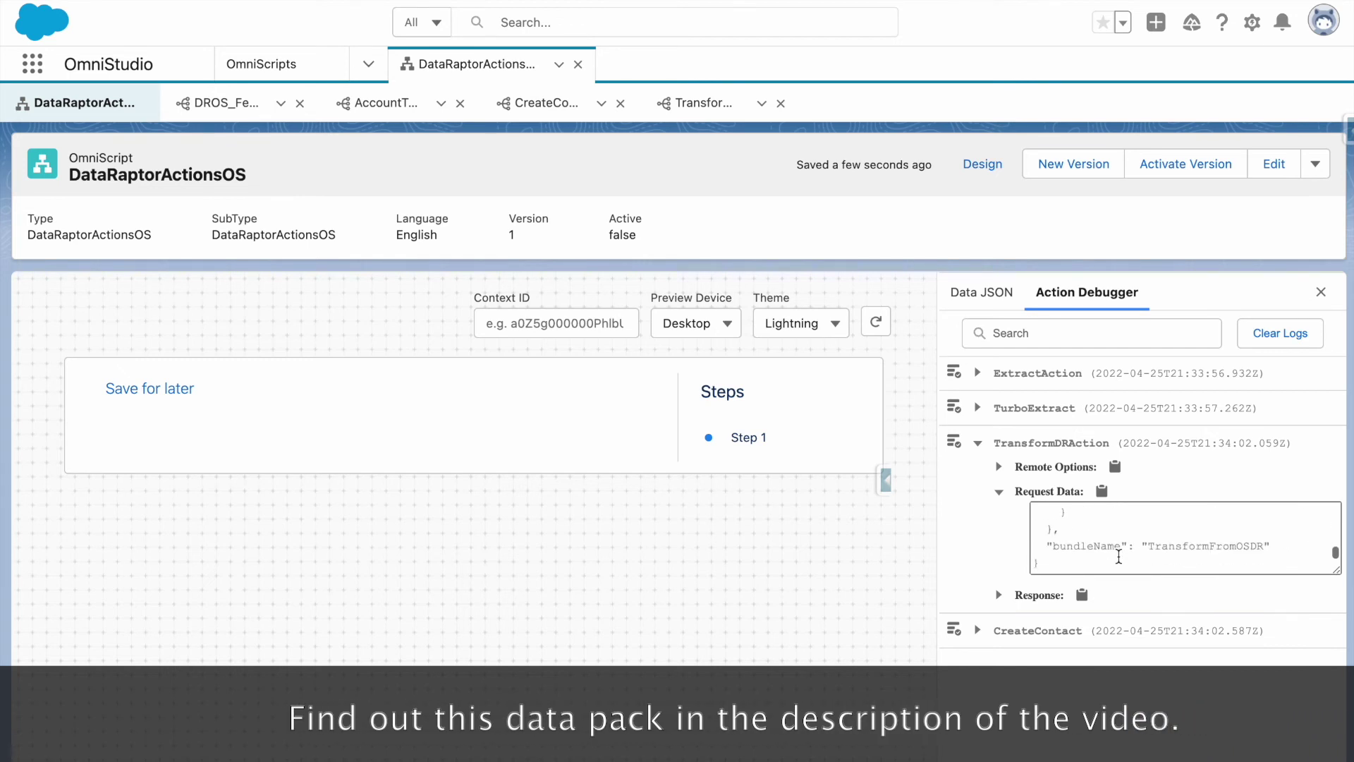
{"action": "scroll", "coordinate": [1119, 557], "scroll_direction": "up", "scroll_amount": 3}
Check the combined FullName in TransformDRAction's response and review the full Data JSON.
{"action": "left_click", "coordinate": [1081, 602]}
{"action": "scroll", "coordinate": [1078, 607], "scroll_direction": "down", "scroll_amount": 1}
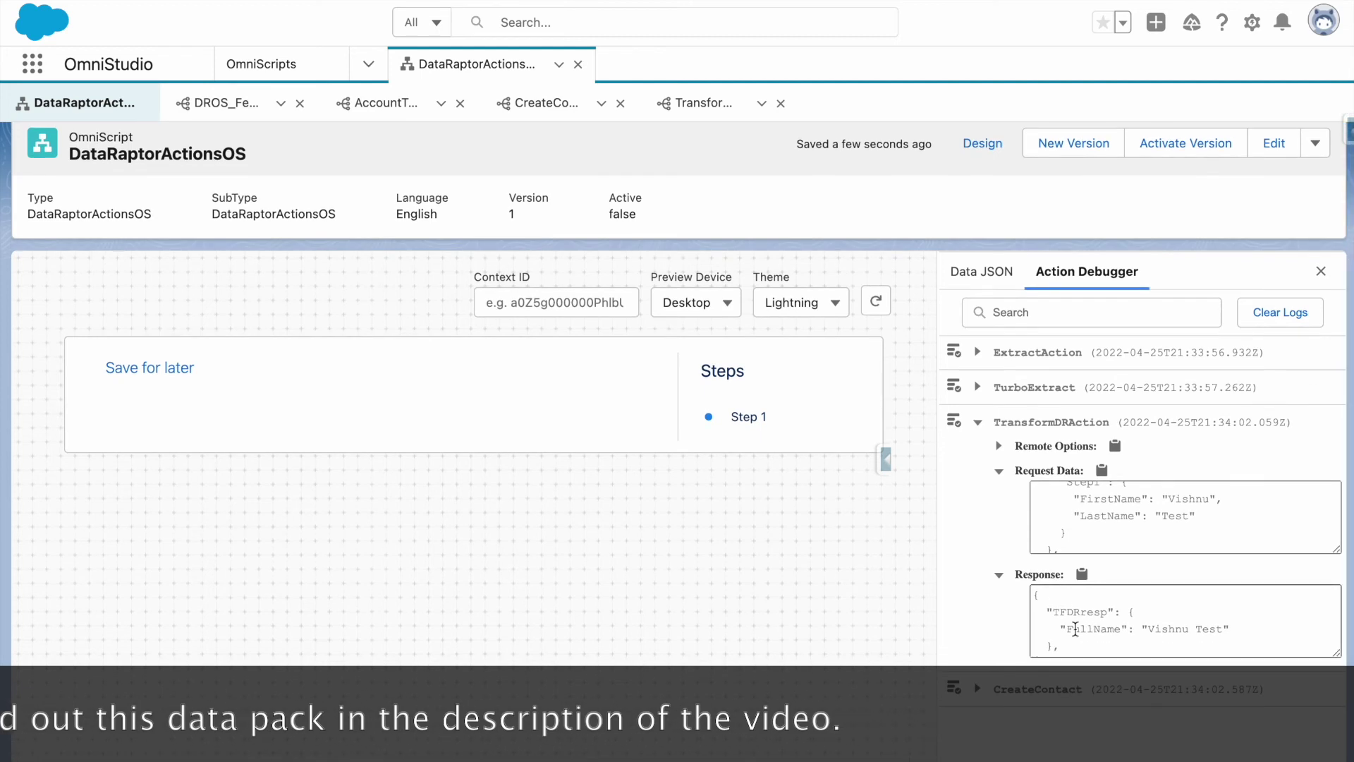
{"action": "scroll", "coordinate": [1075, 629], "scroll_direction": "down", "scroll_amount": 1}
{"action": "double_click", "coordinate": [1078, 608]}
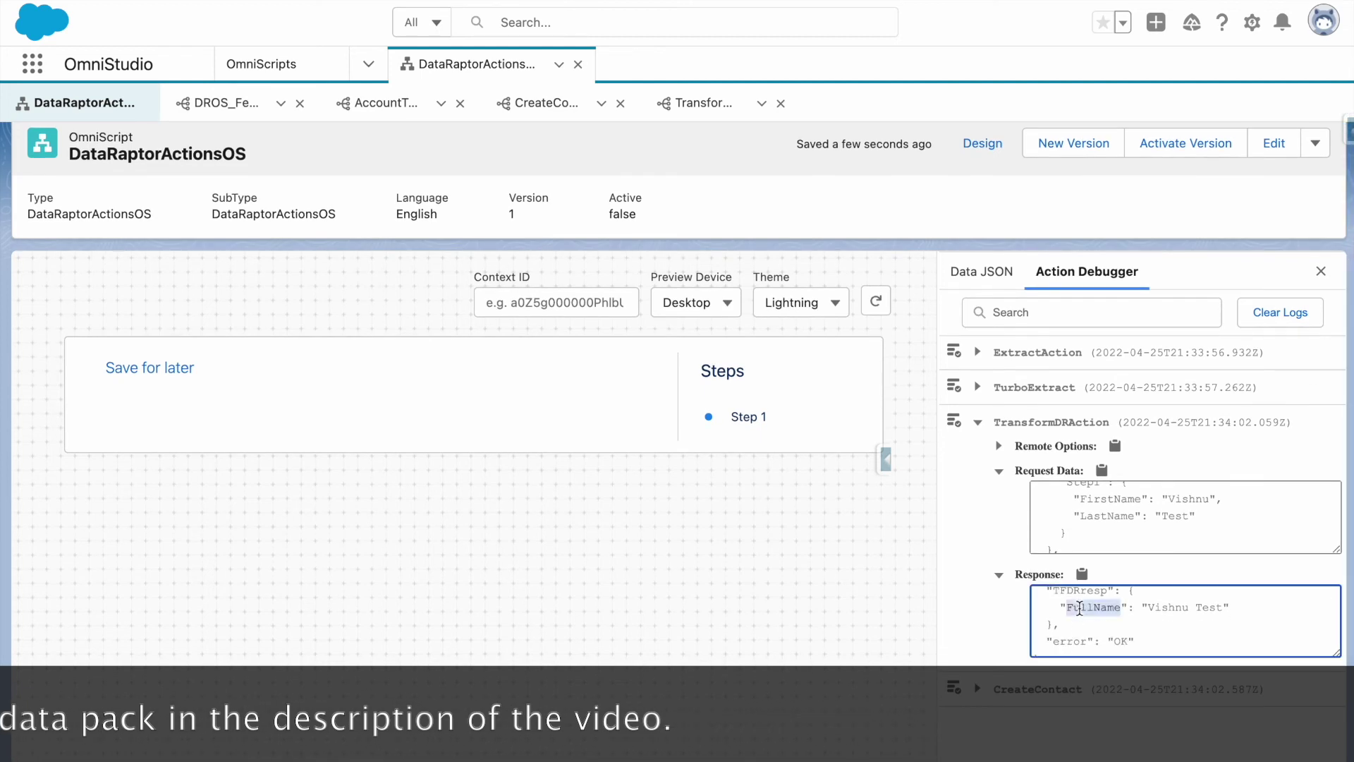
{"action": "scroll", "coordinate": [1079, 608], "scroll_direction": "up", "scroll_amount": 1}
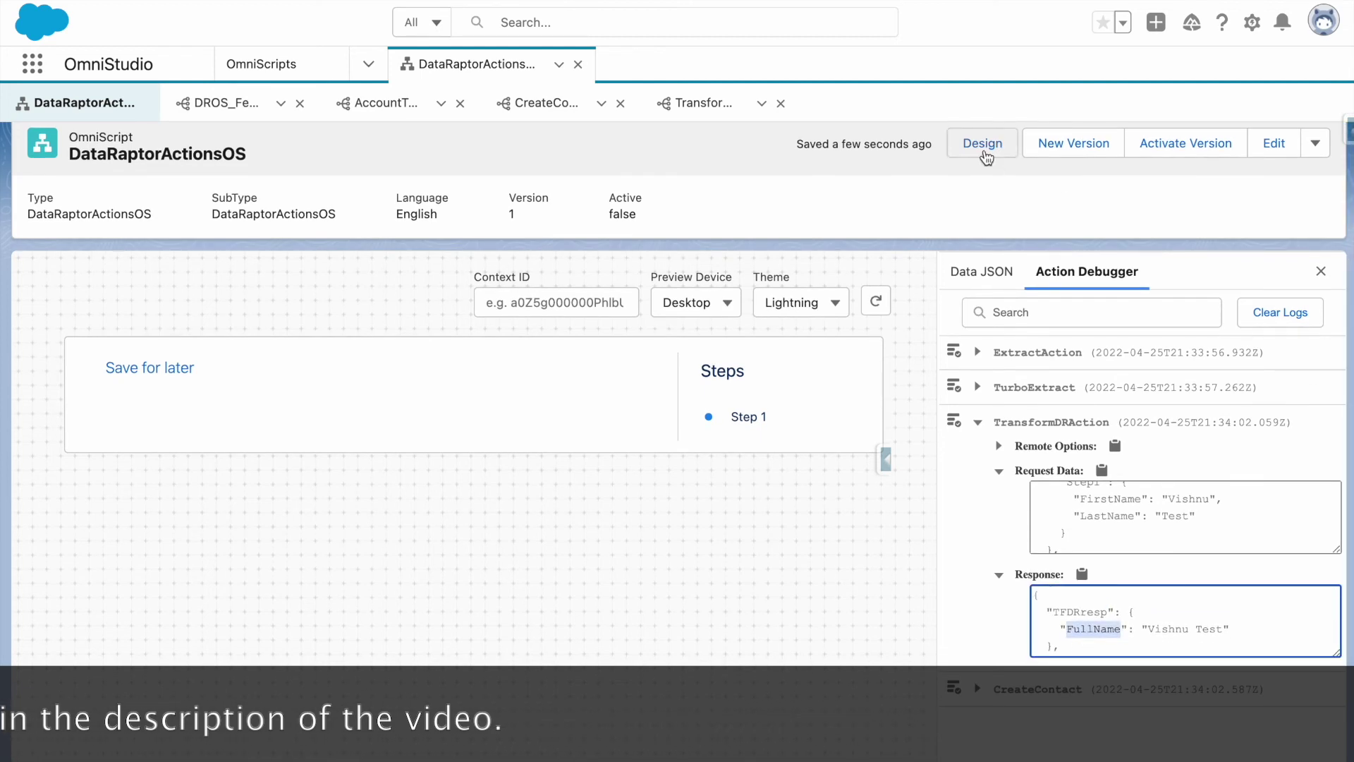
{"action": "left_click", "coordinate": [966, 271]}
{"action": "scroll", "coordinate": [1072, 579], "scroll_direction": "down", "scroll_amount": 15}
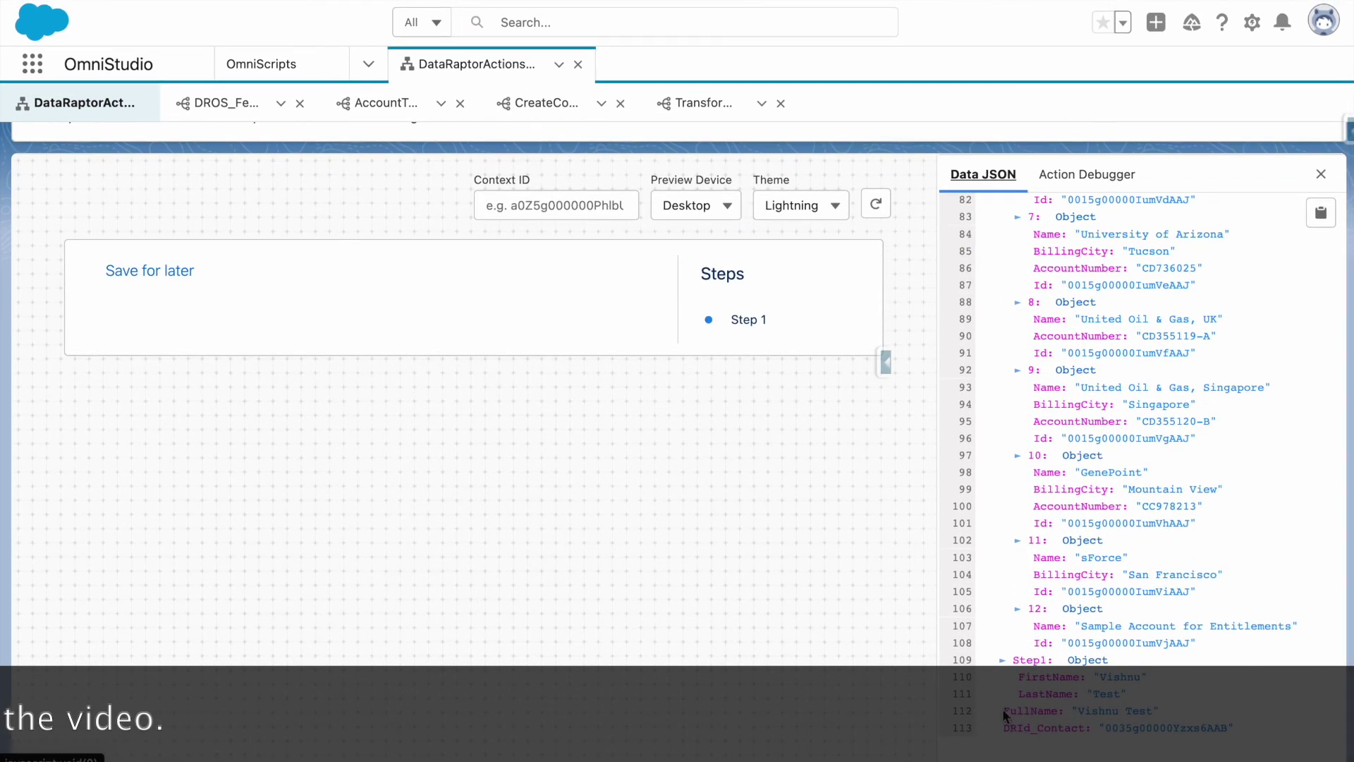
{"action": "scroll", "coordinate": [1037, 344], "scroll_direction": "up", "scroll_amount": 4}
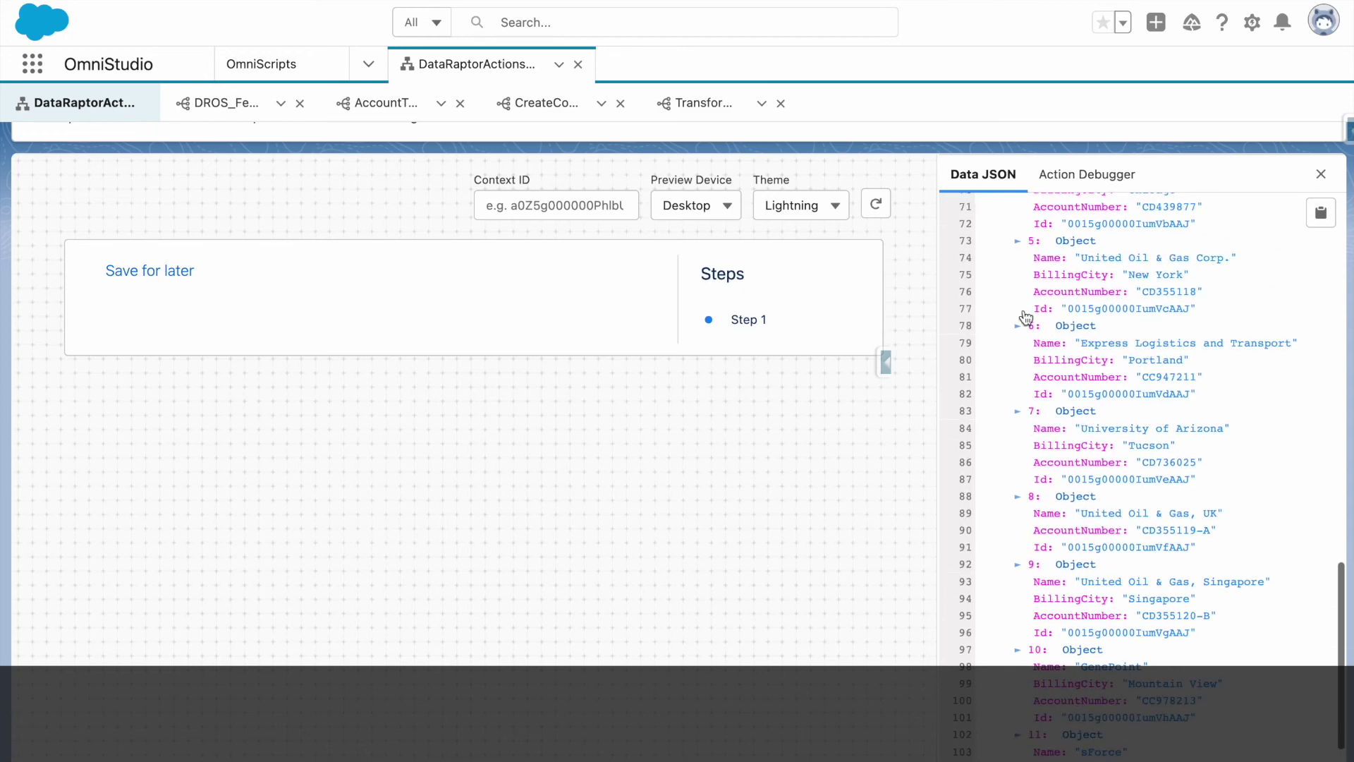
{"action": "scroll", "coordinate": [776, 352], "scroll_direction": "up", "scroll_amount": 3}
Change TransformFromOSDR's FullName output path to Data:MoreDataNode:FullName.
{"action": "left_click", "coordinate": [705, 103]}
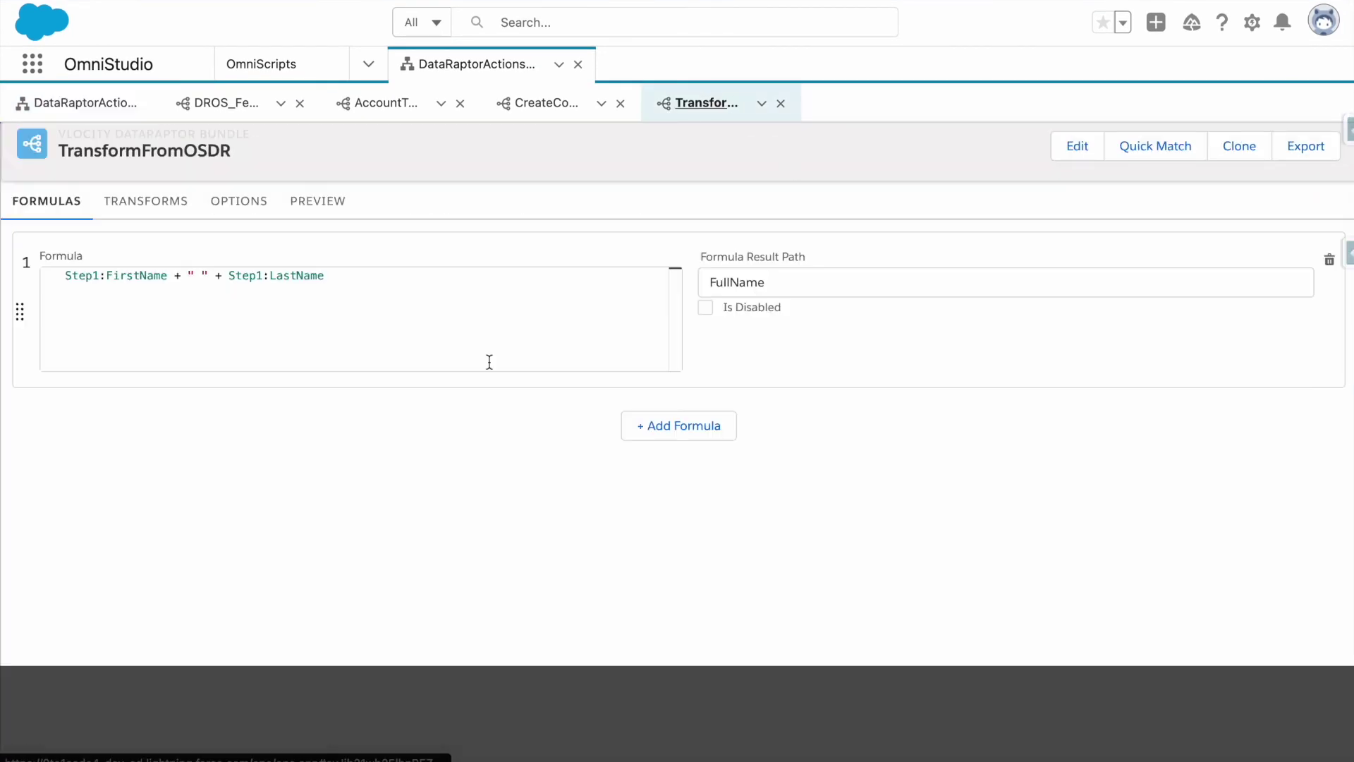
{"action": "left_click", "coordinate": [234, 213]}
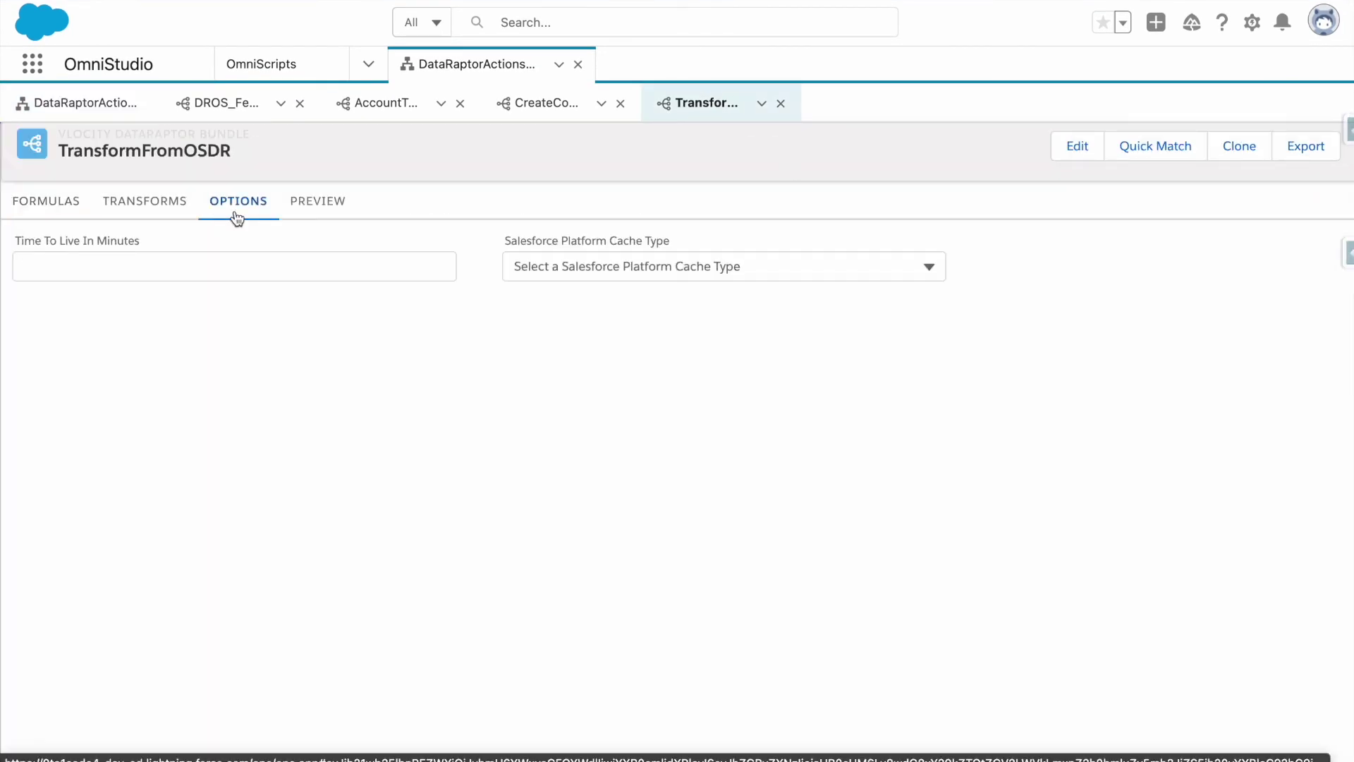
{"action": "left_click", "coordinate": [173, 209]}
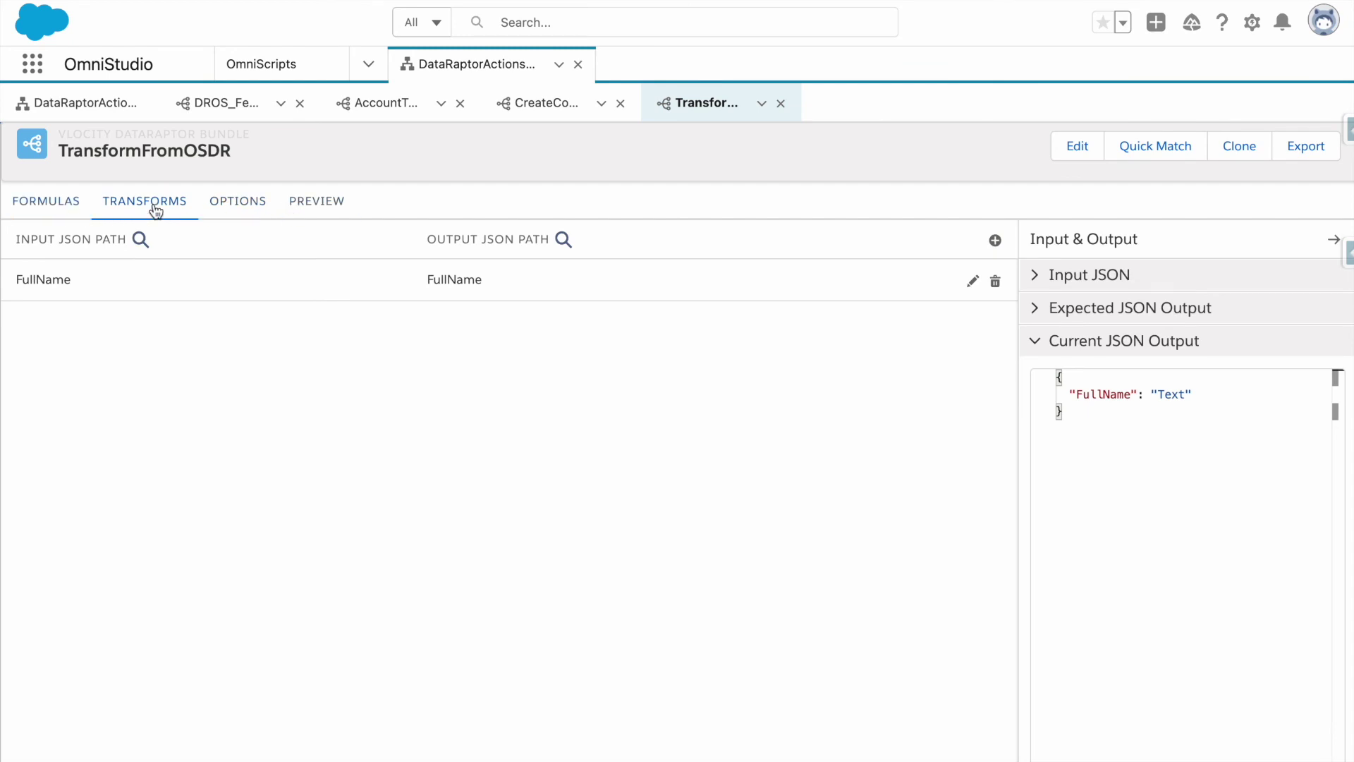
{"action": "left_click", "coordinate": [239, 211]}
{"action": "left_click", "coordinate": [141, 205]}
{"action": "left_click", "coordinate": [284, 282]}
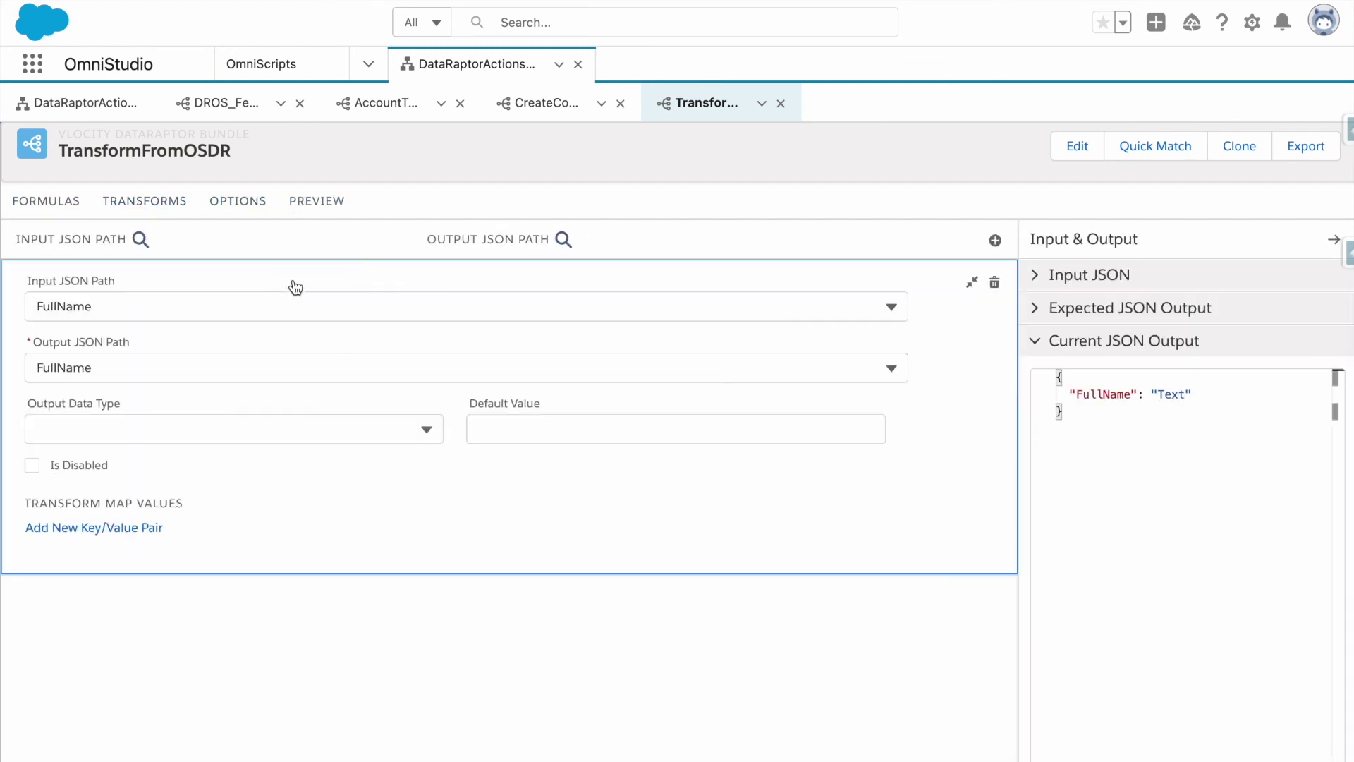
{"action": "left_click", "coordinate": [184, 375]}
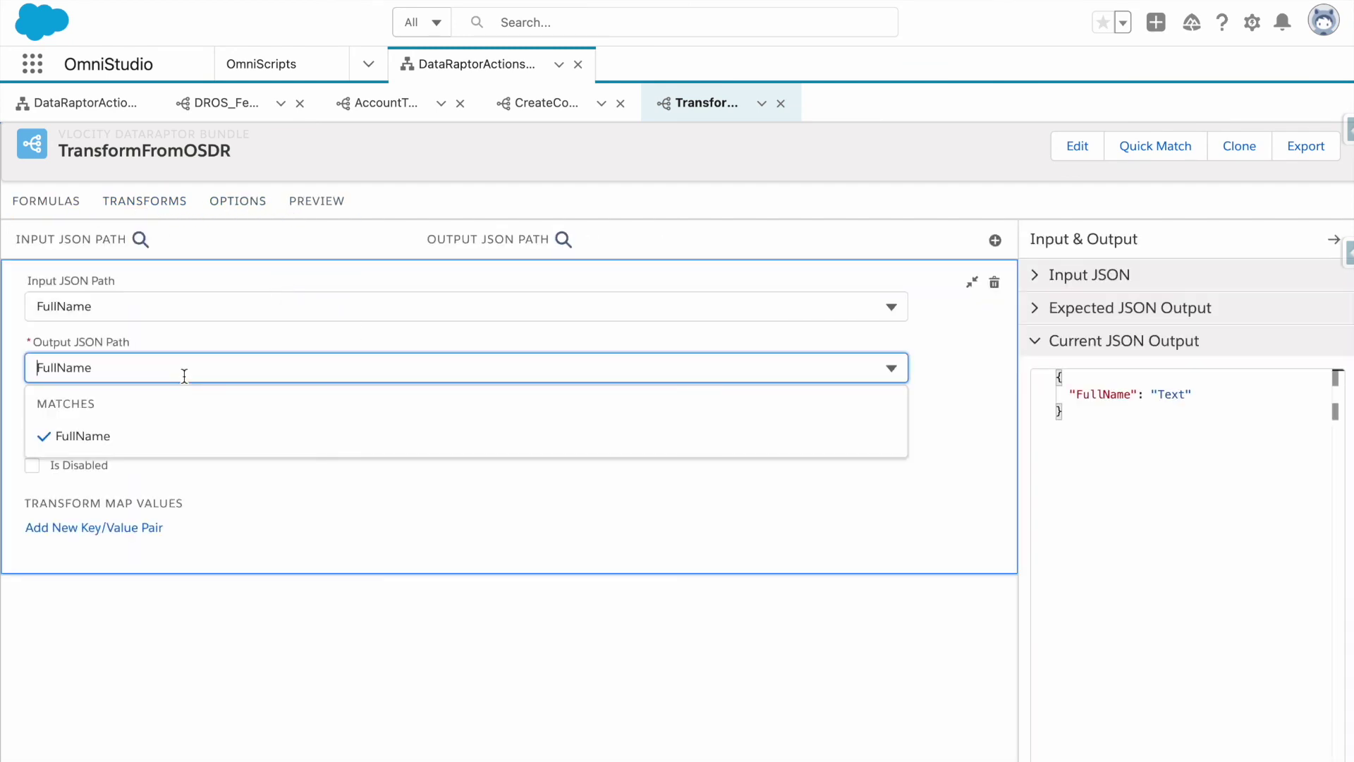
{"action": "key", "text": "Home"}
{"action": "type", "text": "Data:"}
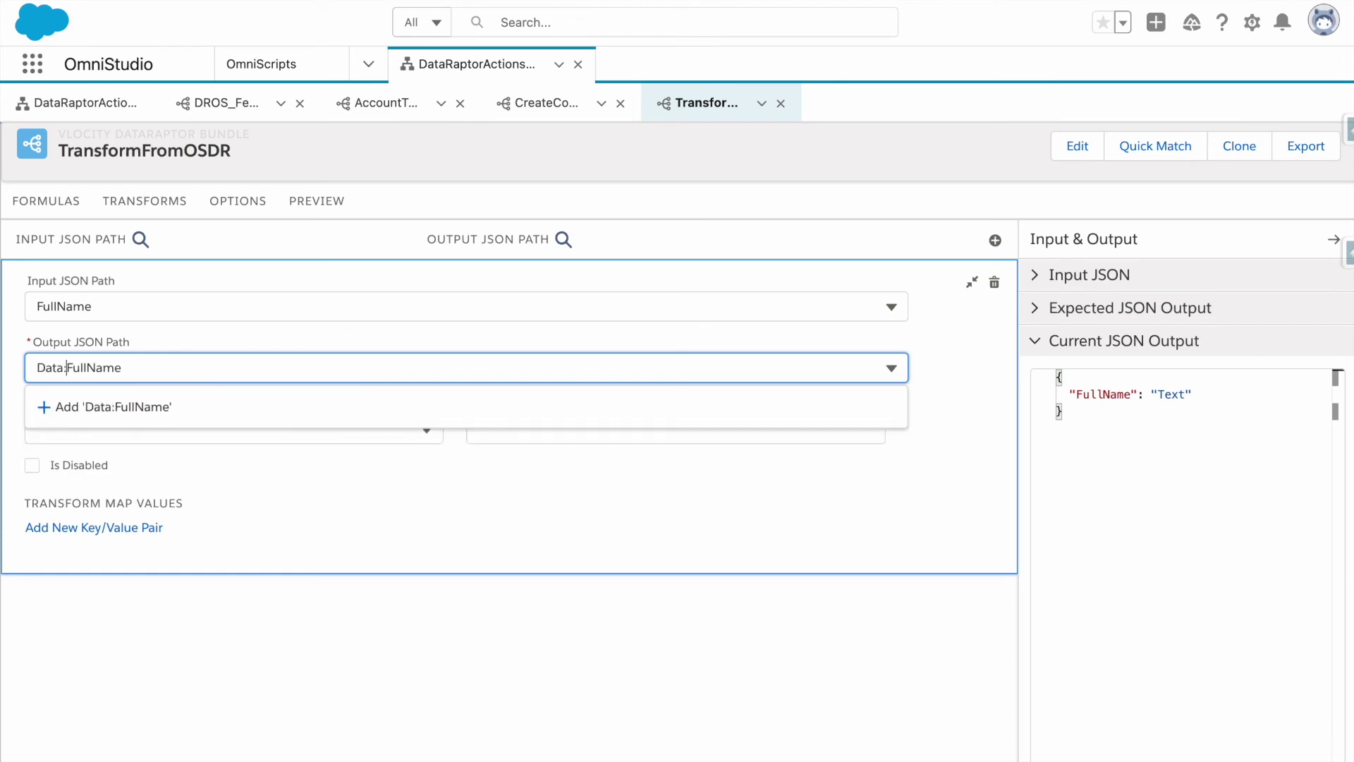
{"action": "type", "text": "MoreDa"}
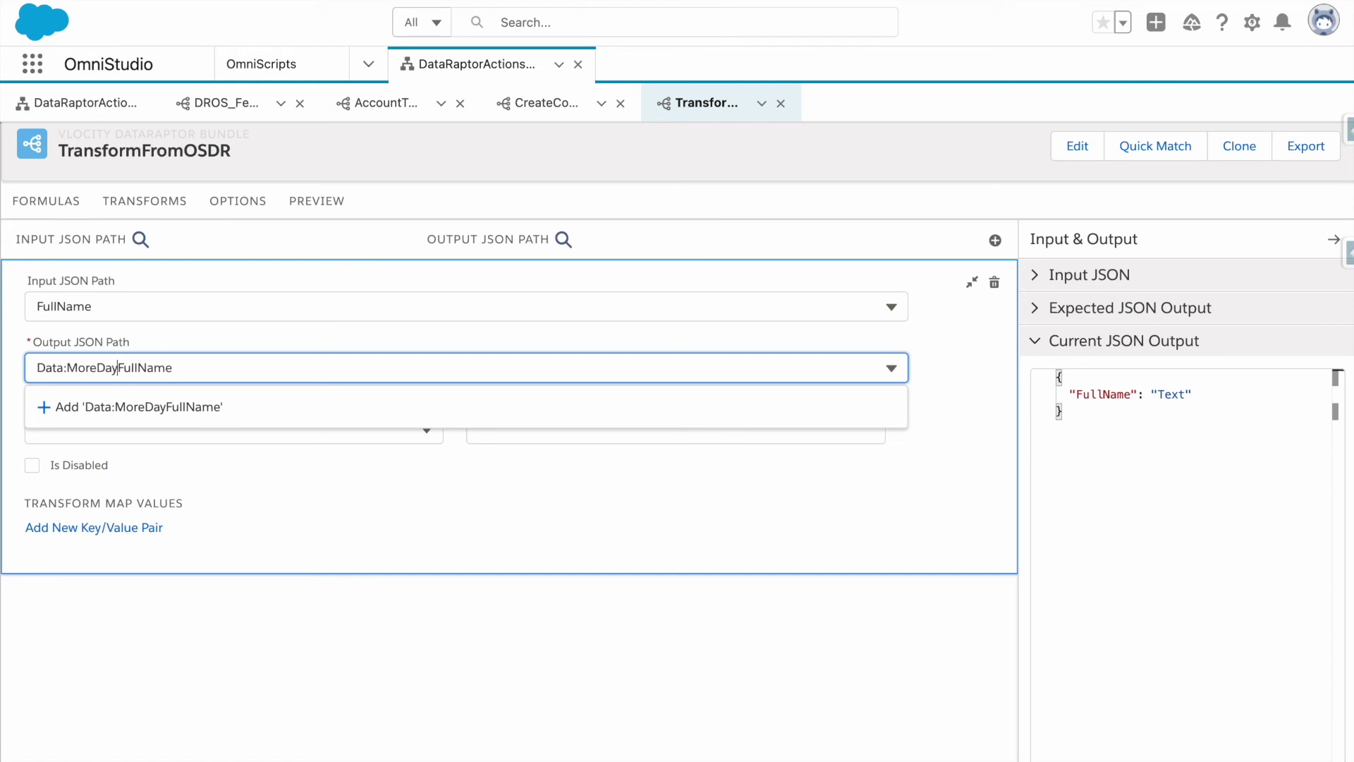
{"action": "type", "text": "taNode:"}
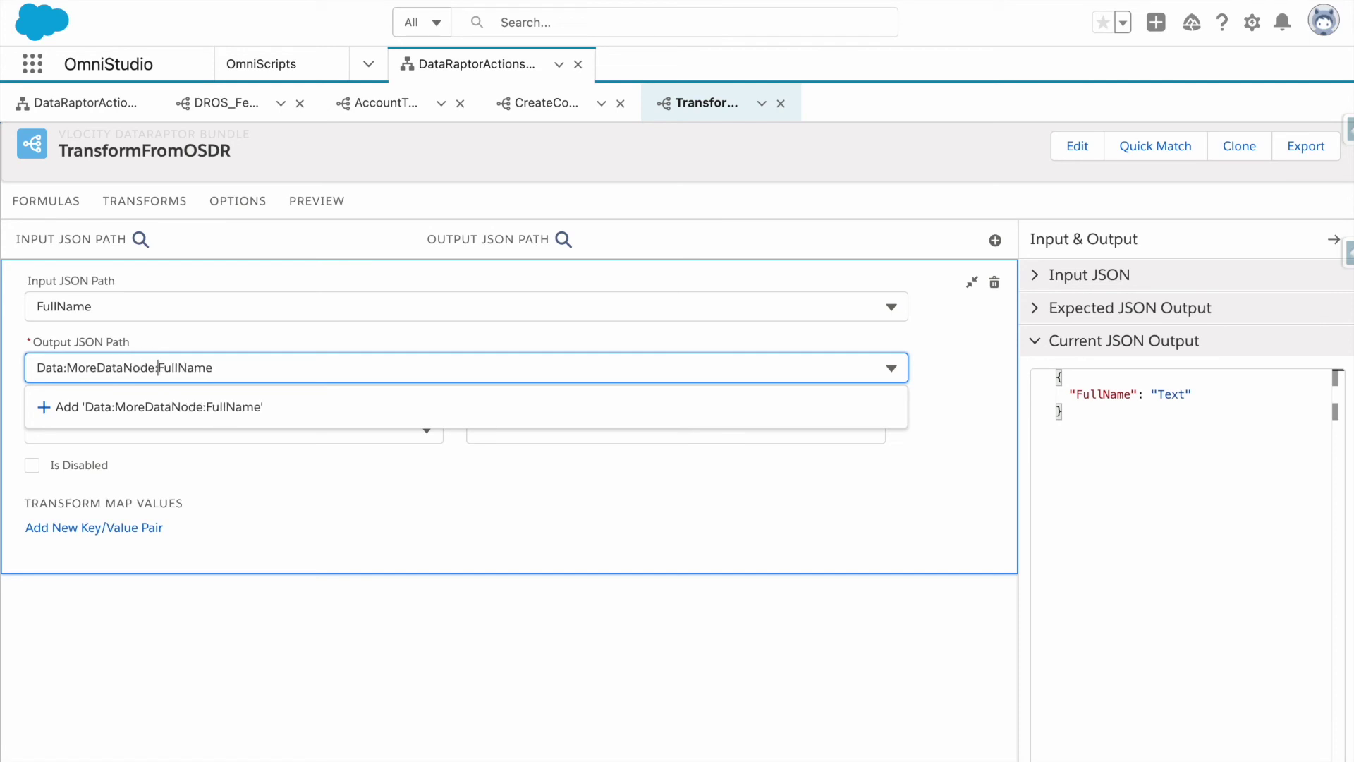
{"action": "left_click", "coordinate": [239, 422]}
Execute the DataRaptor preview to confirm FullName is nested under Data and MoreDataNode.
{"action": "left_click", "coordinate": [316, 202]}
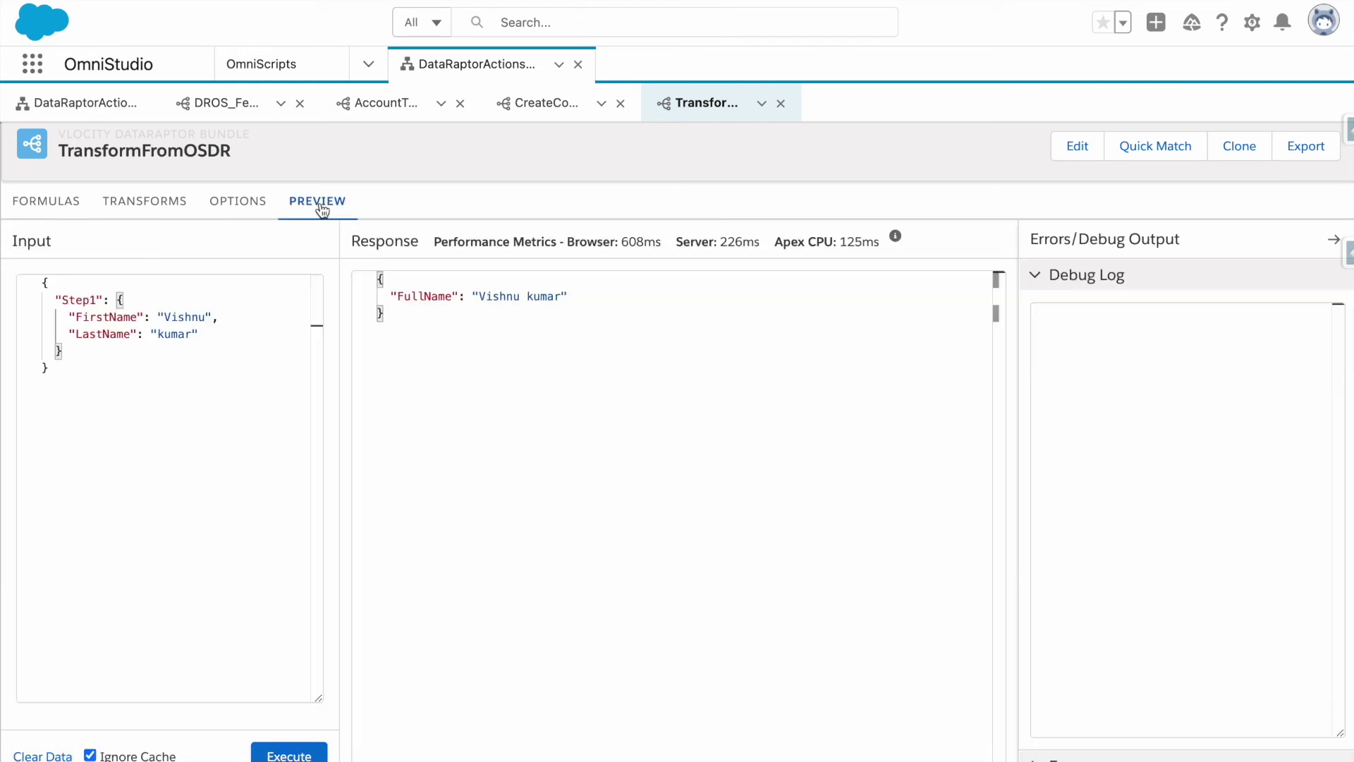
{"action": "left_click", "coordinate": [311, 756]}
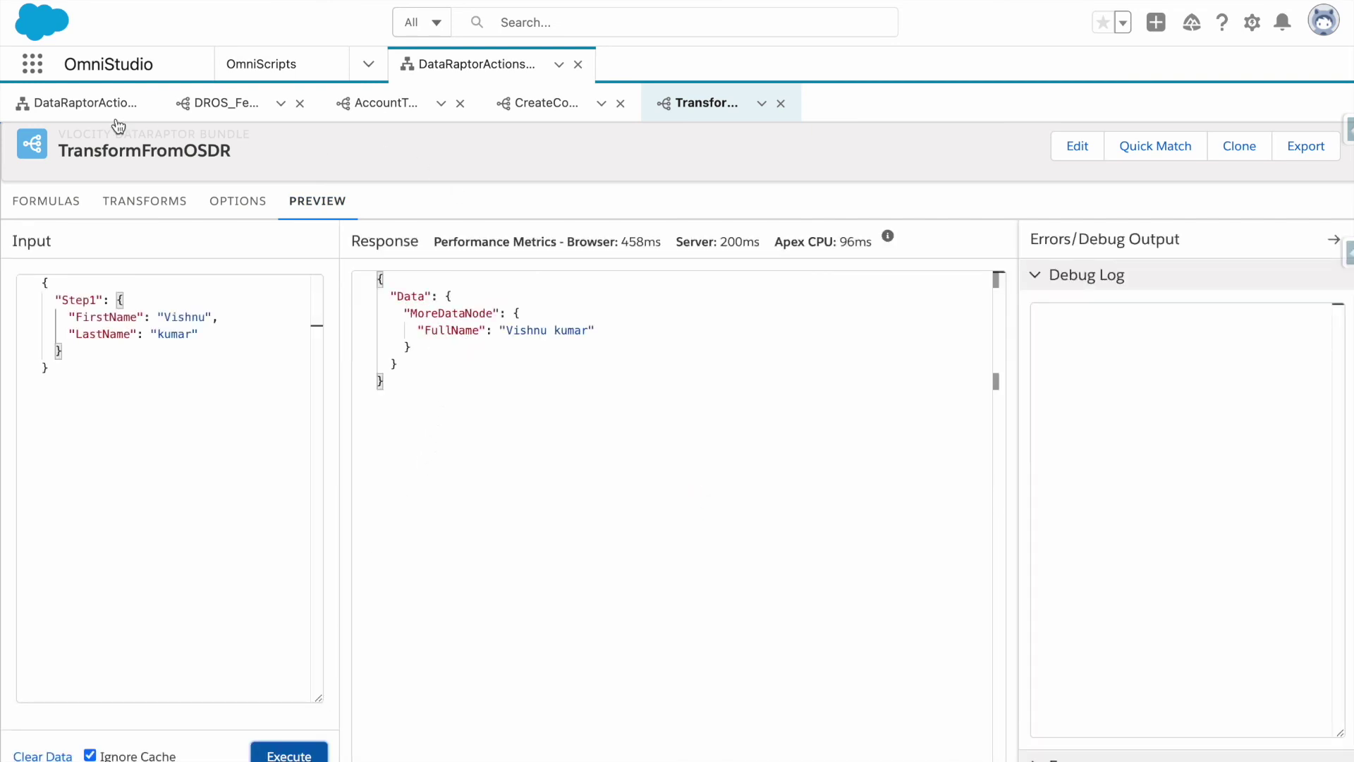
{"action": "left_click", "coordinate": [84, 103]}
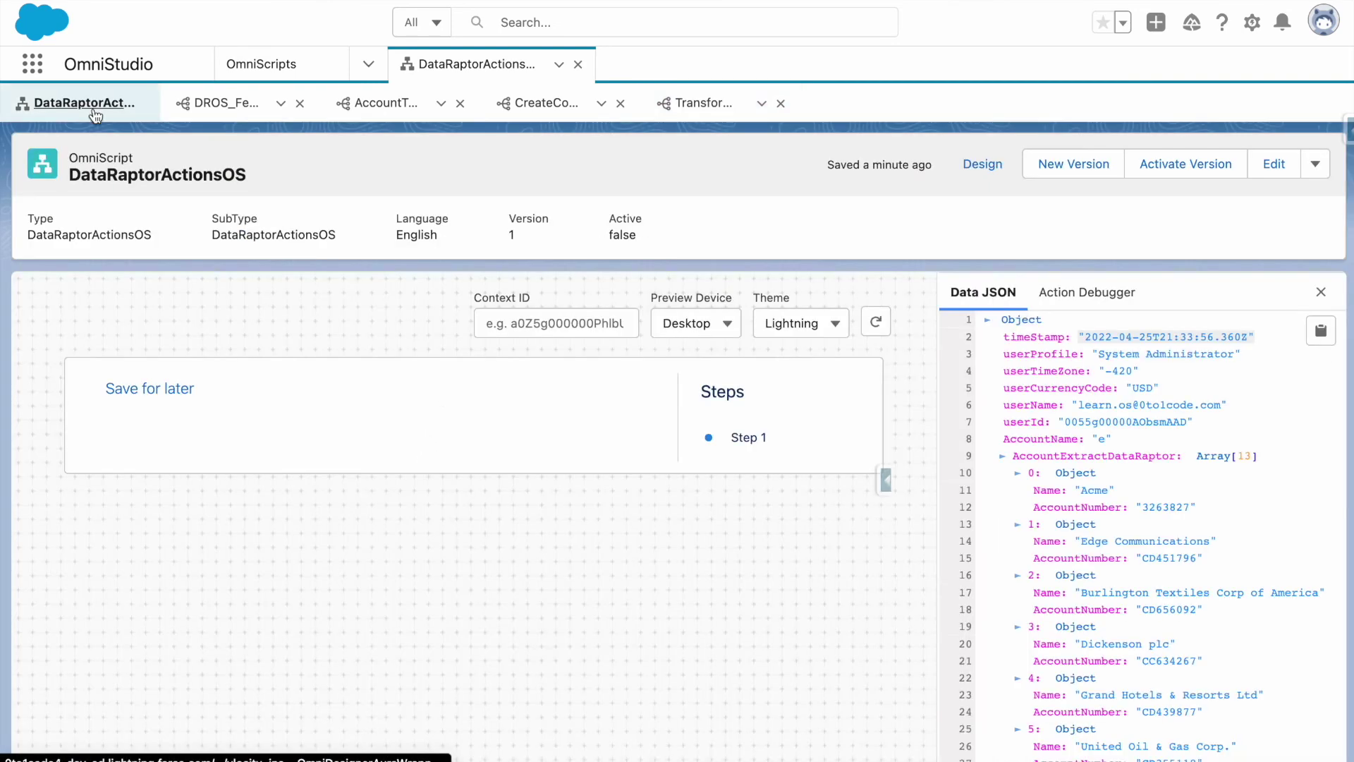
Set TransformDRAction's Send JSON Path to Step1 and Send JSON Node to InputData.
{"action": "left_click", "coordinate": [980, 168]}
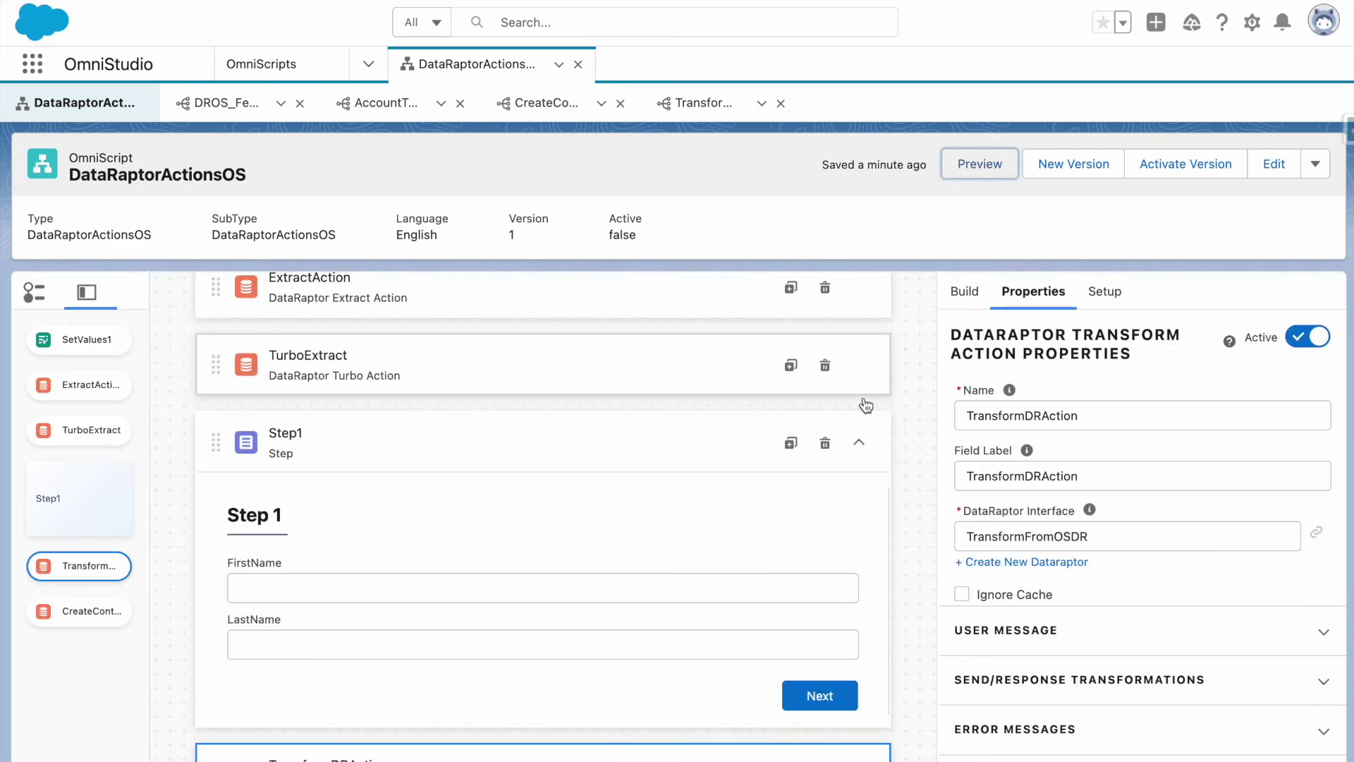
{"action": "scroll", "coordinate": [861, 402], "scroll_direction": "down", "scroll_amount": 3}
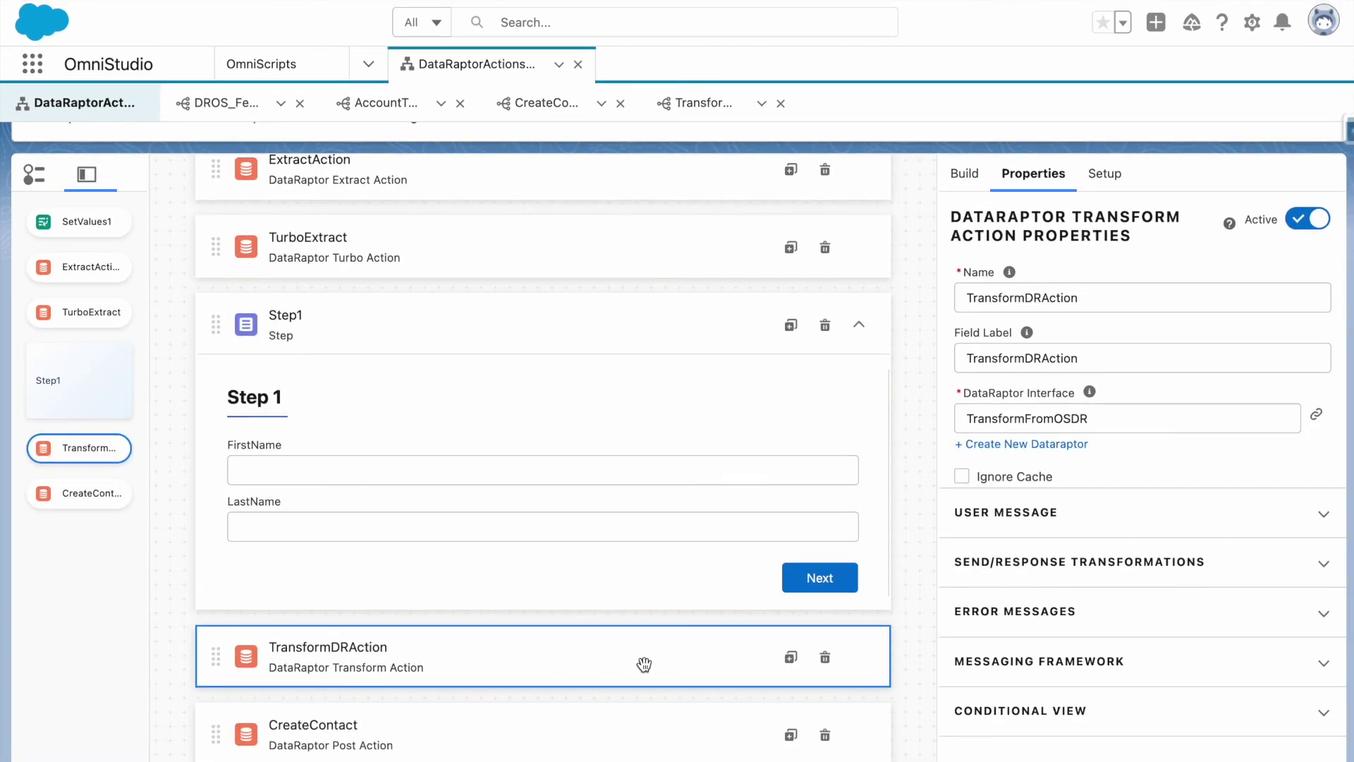
{"action": "left_click", "coordinate": [1033, 560]}
{"action": "scroll", "coordinate": [1021, 631], "scroll_direction": "down", "scroll_amount": 1}
{"action": "scroll", "coordinate": [1021, 631], "scroll_direction": "down", "scroll_amount": 2}
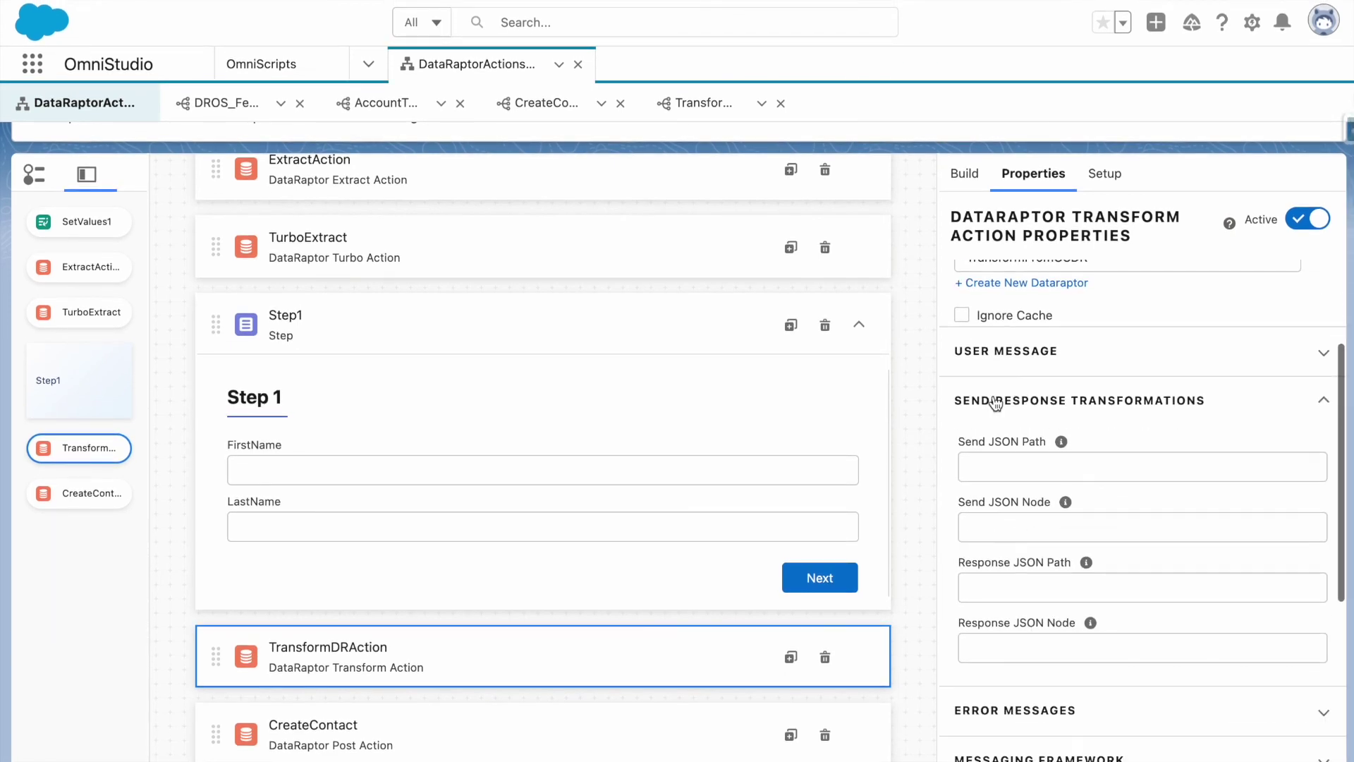
{"action": "left_click", "coordinate": [1033, 459]}
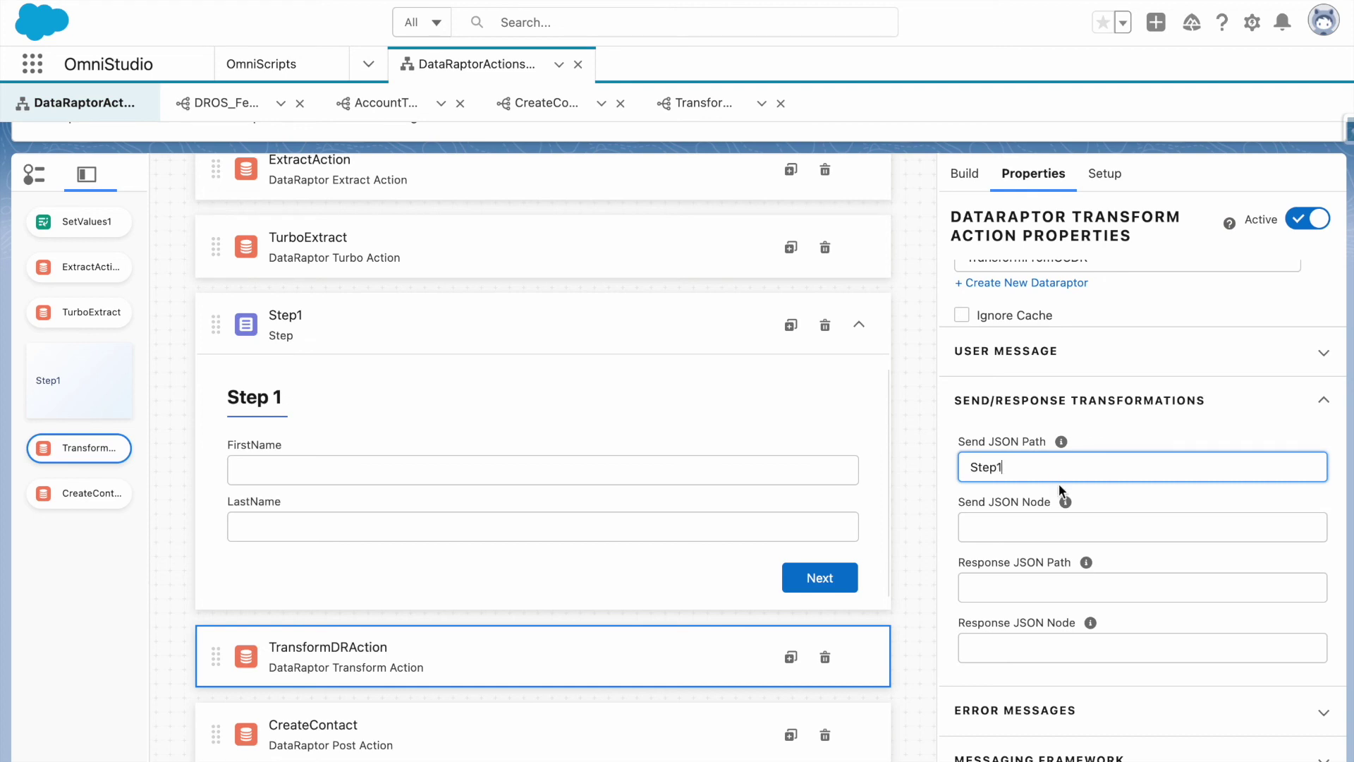
{"action": "left_click", "coordinate": [1040, 535]}
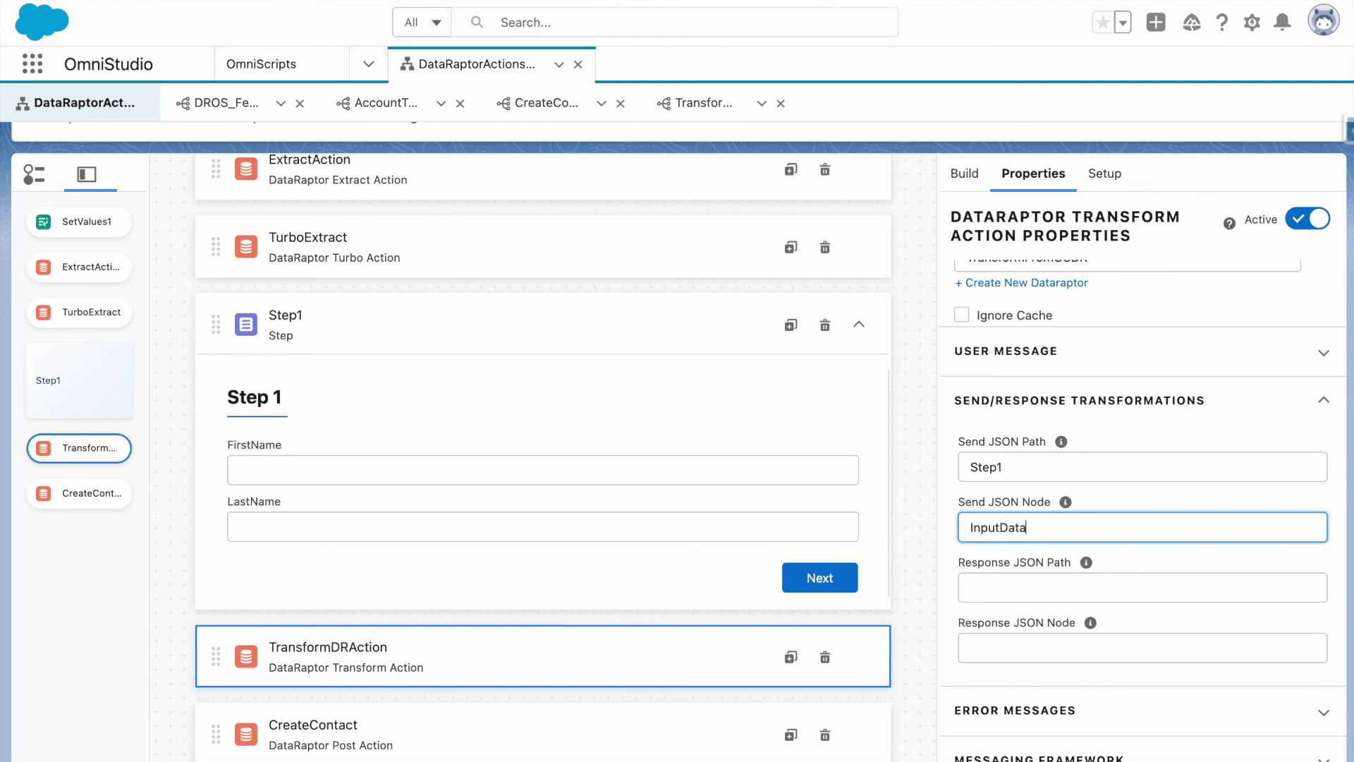
{"action": "key", "text": "ctrl+a"}
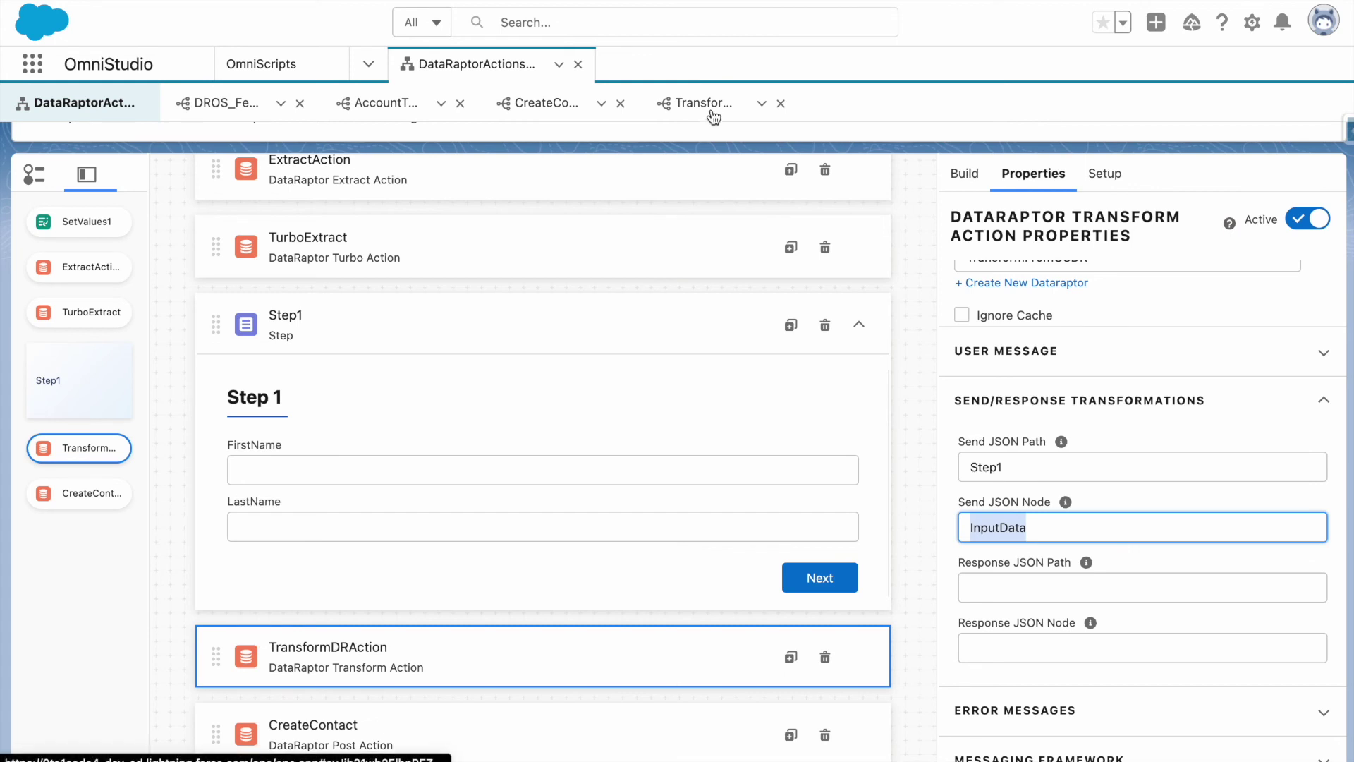
In TransformFromOSDR's formula, replace both Step1 references with InputData for FirstName and LastName.
{"action": "left_click", "coordinate": [712, 113]}
{"action": "left_click", "coordinate": [50, 204]}
{"action": "double_click", "coordinate": [81, 275]}
{"action": "type", "text": "InputData:FirstName + \" \" + Step1:LastName"}
{"action": "double_click", "coordinate": [275, 277]}
{"action": "type", "text": "InputData:LastName"}
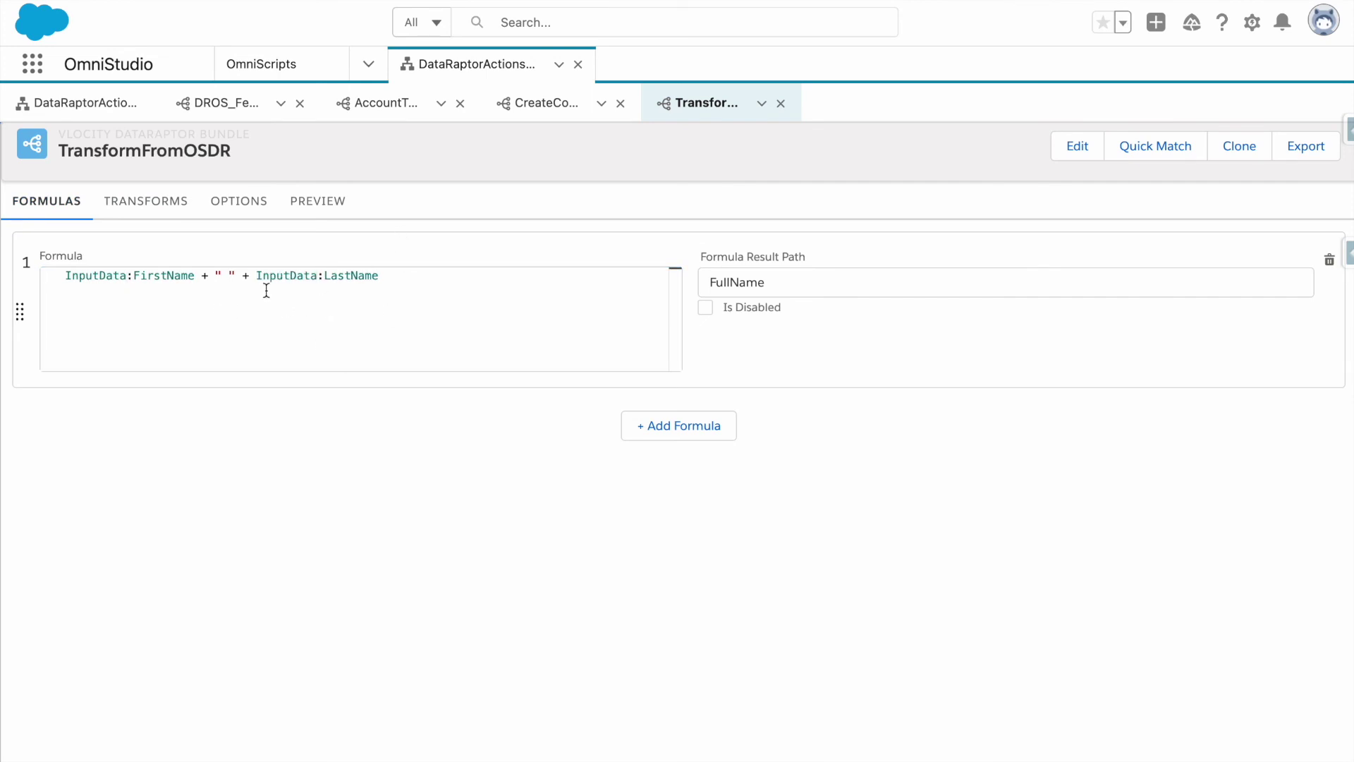
Compare TransformDRAction's response JSON path setting with the Data node in TransformFromOSDR's preview results.
{"action": "left_click", "coordinate": [61, 109]}
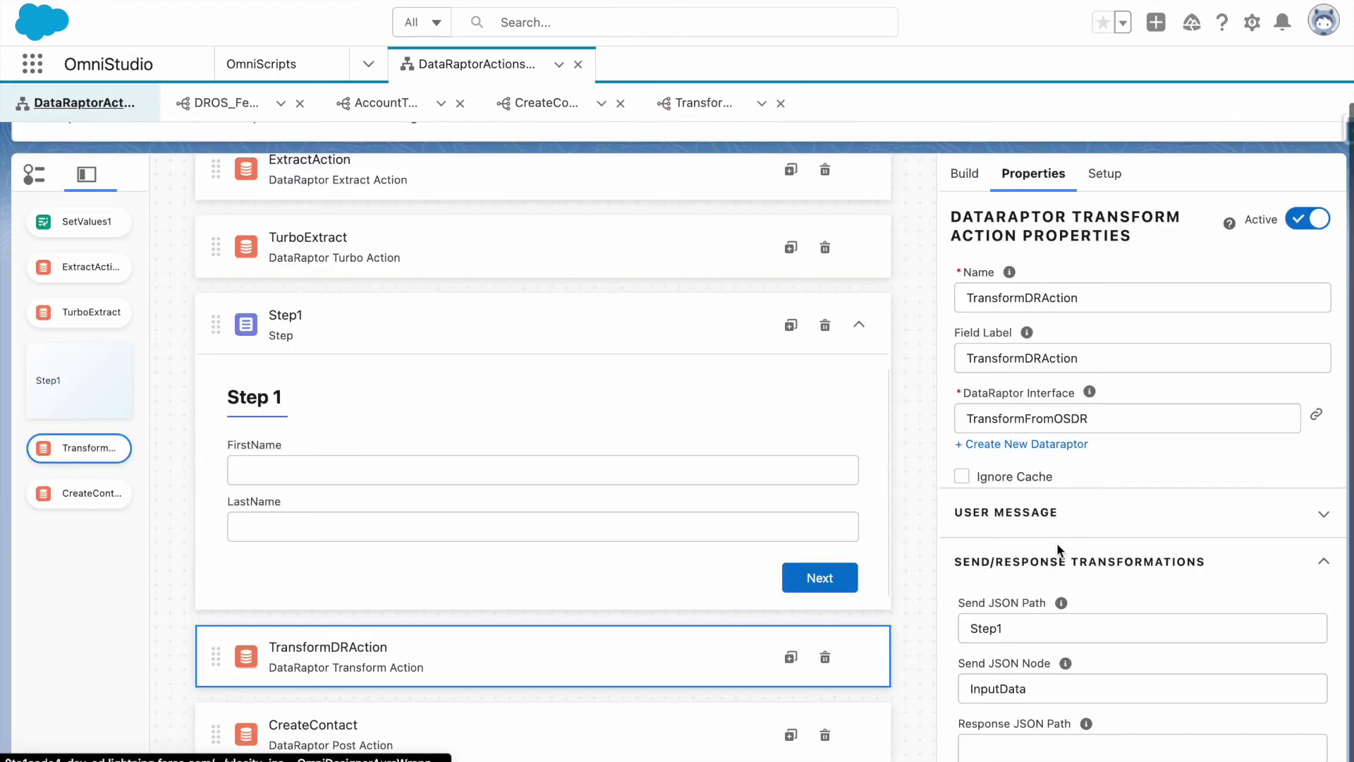
{"action": "scroll", "coordinate": [1056, 543], "scroll_direction": "down", "scroll_amount": 5}
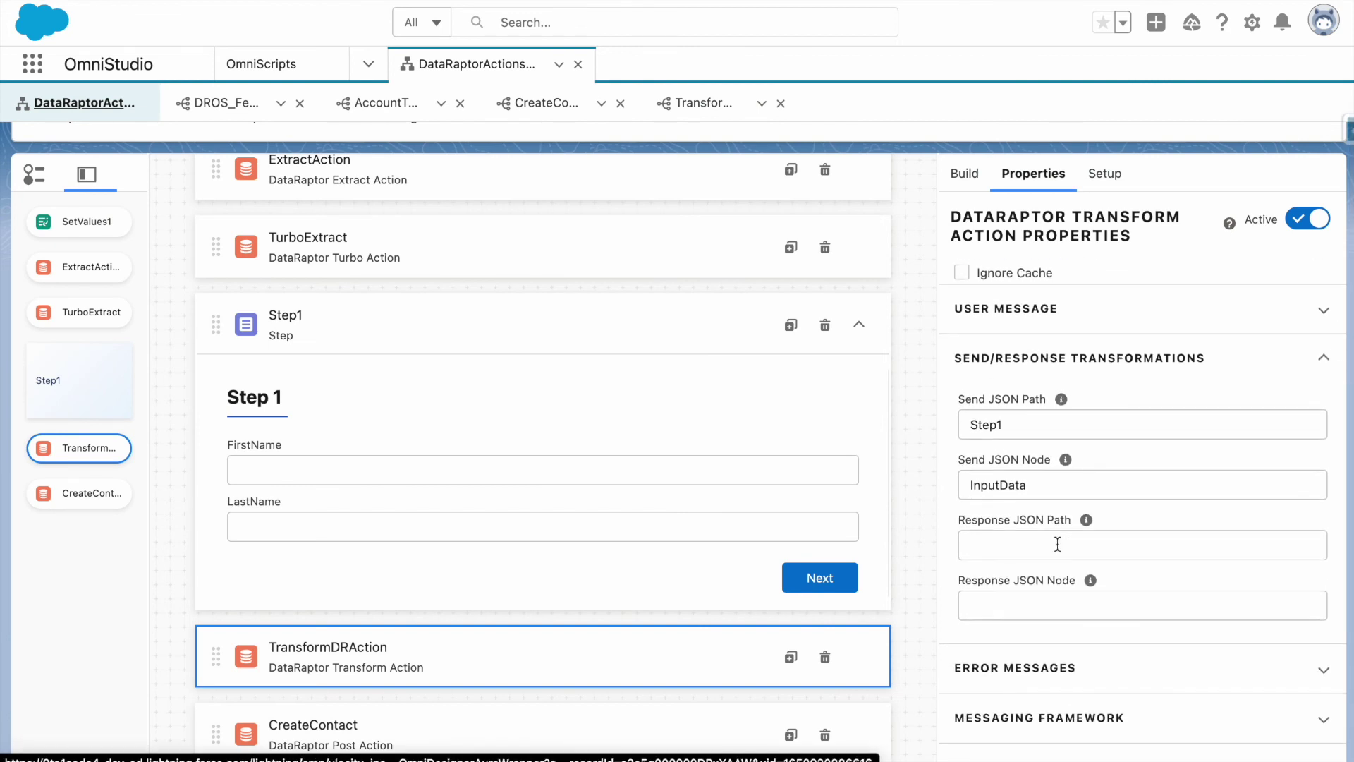
{"action": "left_click", "coordinate": [1057, 544]}
{"action": "left_click", "coordinate": [701, 107]}
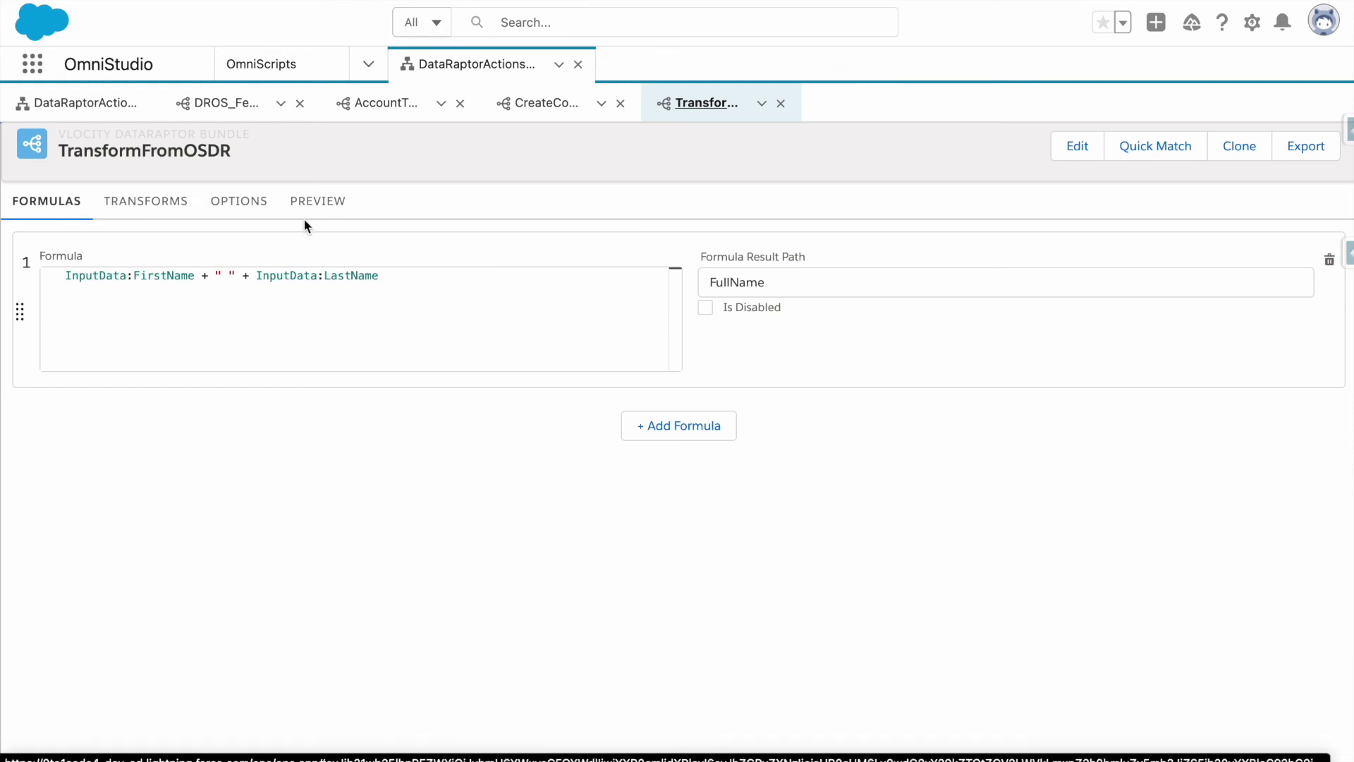
{"action": "left_click", "coordinate": [317, 203]}
{"action": "double_click", "coordinate": [408, 295]}
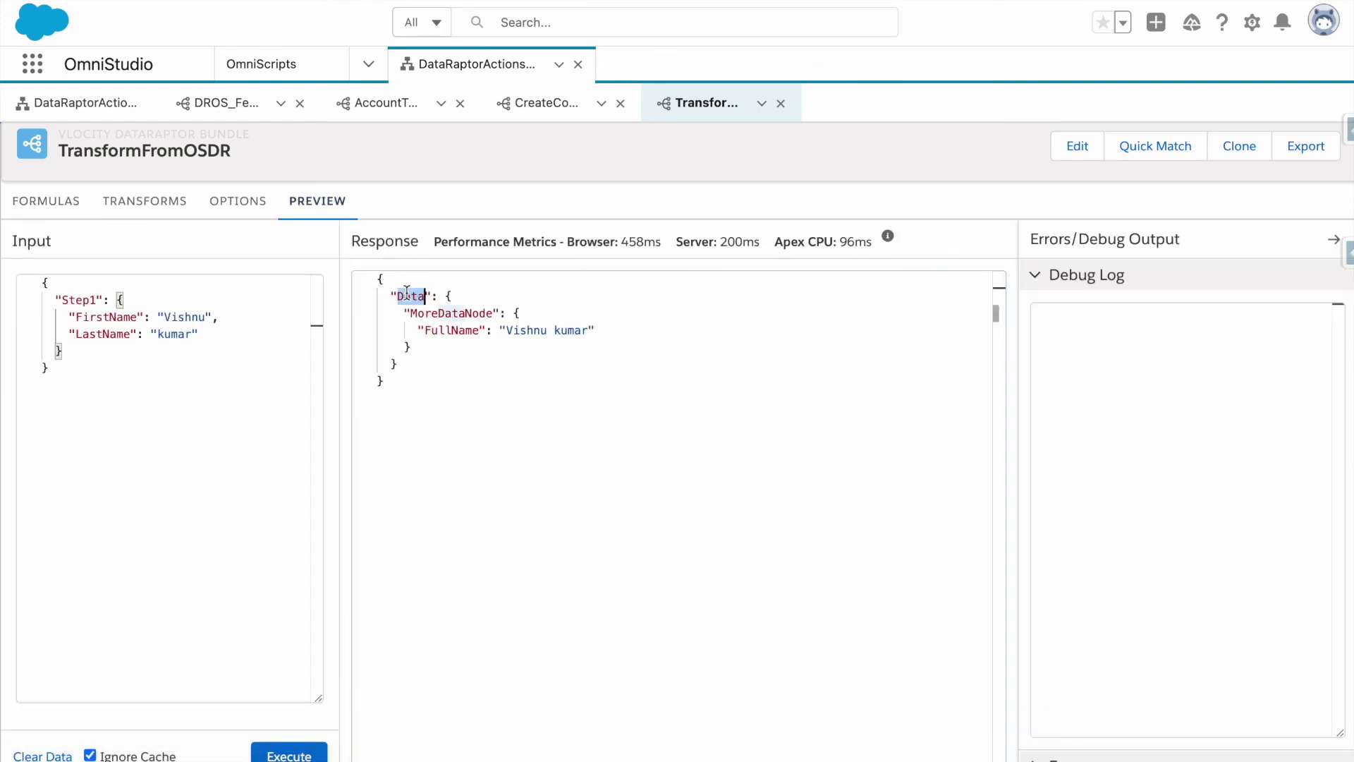
{"action": "left_click", "coordinate": [81, 106]}
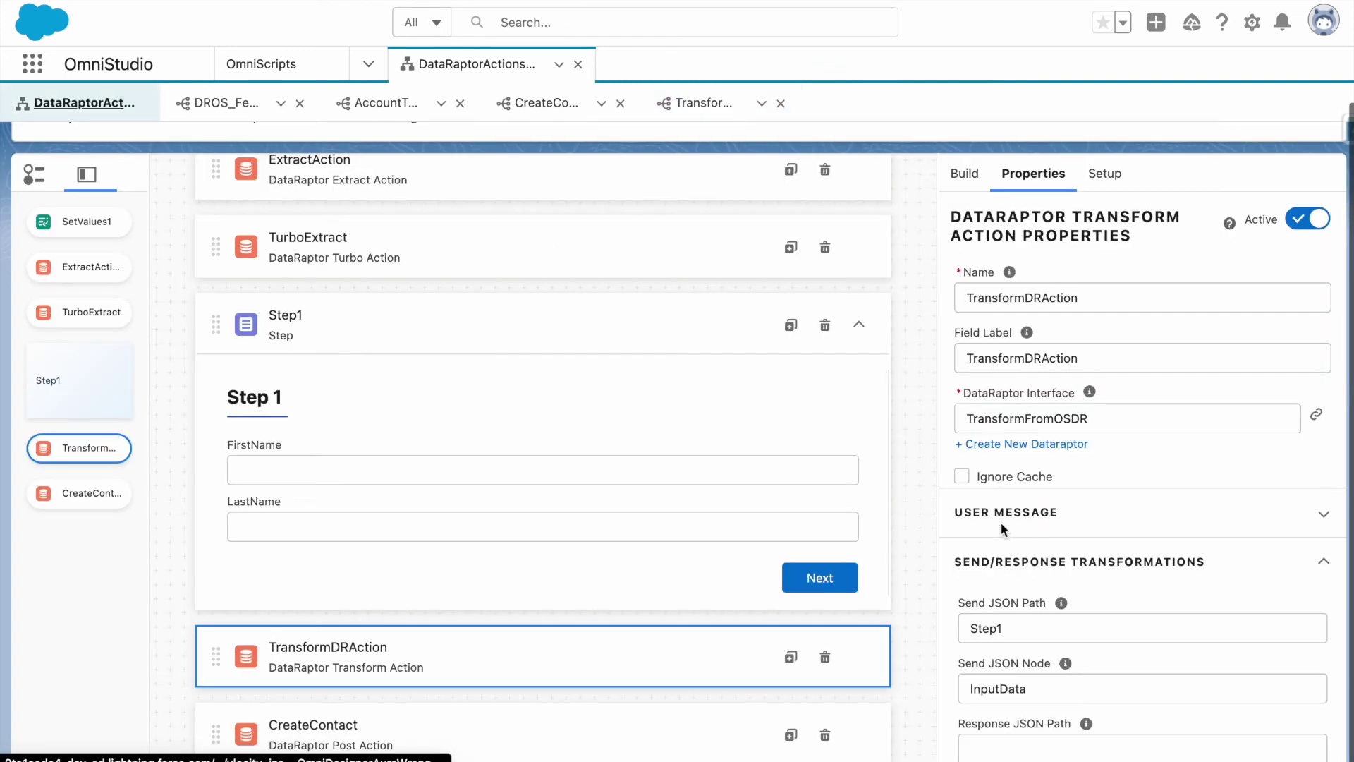
{"action": "scroll", "coordinate": [982, 350], "scroll_direction": "down", "scroll_amount": 3}
{"action": "scroll", "coordinate": [981, 350], "scroll_direction": "up", "scroll_amount": 3}
{"action": "scroll", "coordinate": [981, 350], "scroll_direction": "down", "scroll_amount": 4}
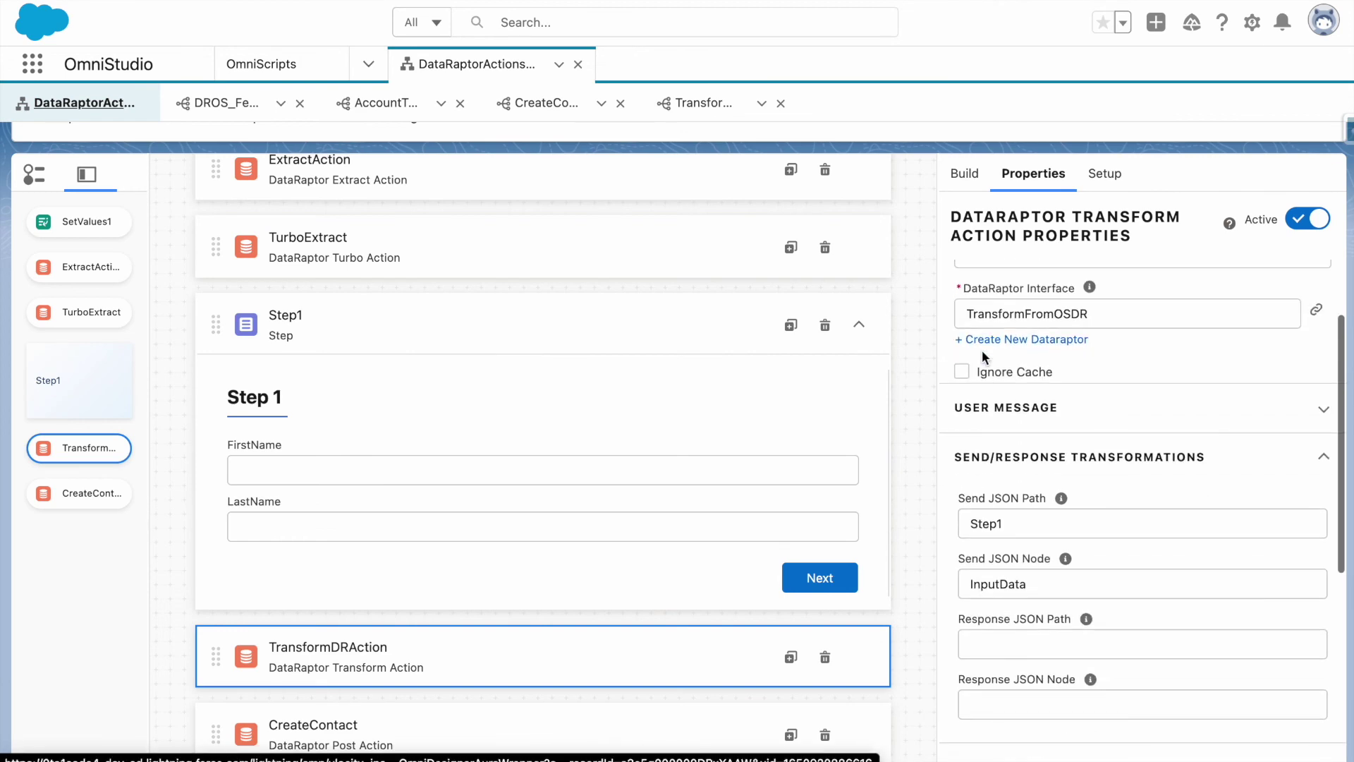
{"action": "scroll", "coordinate": [960, 476], "scroll_direction": "up", "scroll_amount": 2}
{"action": "scroll", "coordinate": [960, 476], "scroll_direction": "up", "scroll_amount": 5}
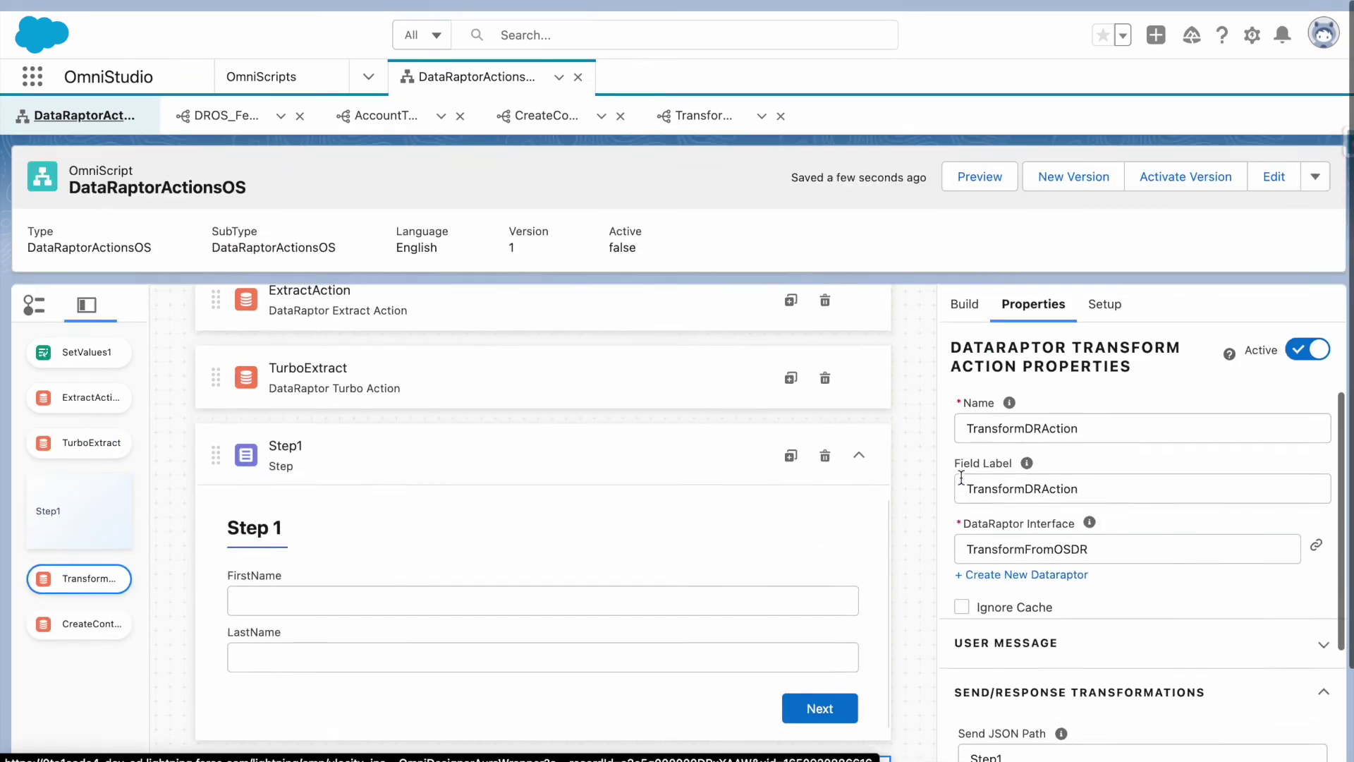
{"action": "left_click", "coordinate": [980, 164]}
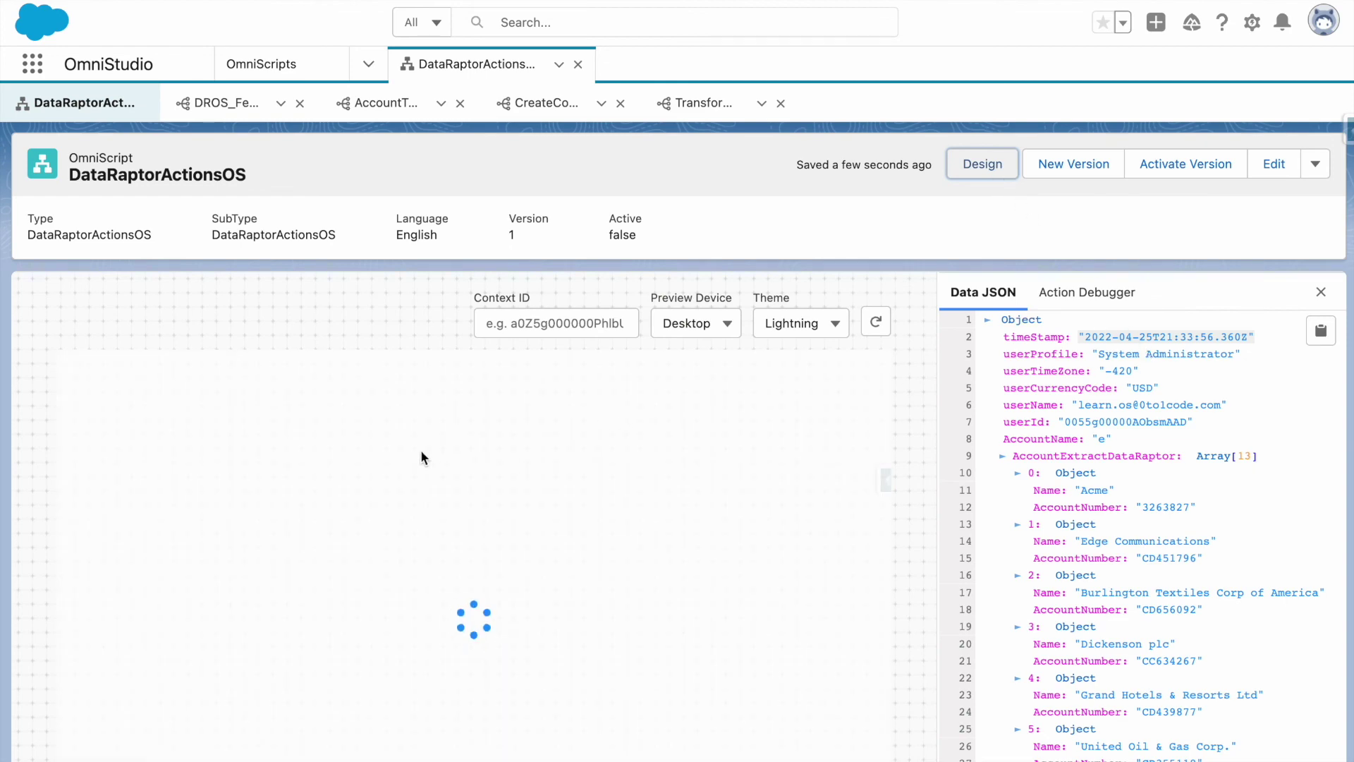
{"action": "left_click", "coordinate": [294, 474]}
{"action": "type", "text": "Vis"}
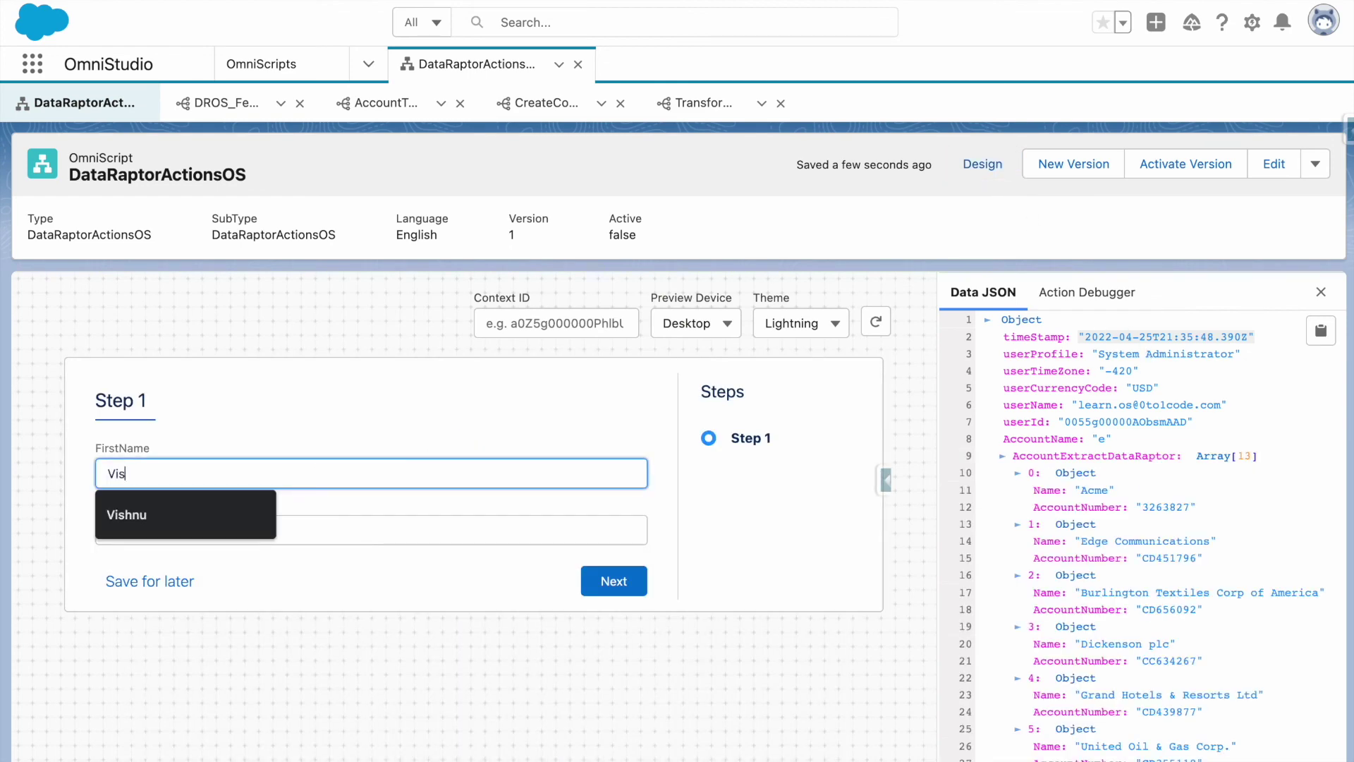
{"action": "type", "text": "hnu"}
{"action": "key", "text": "Tab"}
{"action": "type", "text": "Test"}
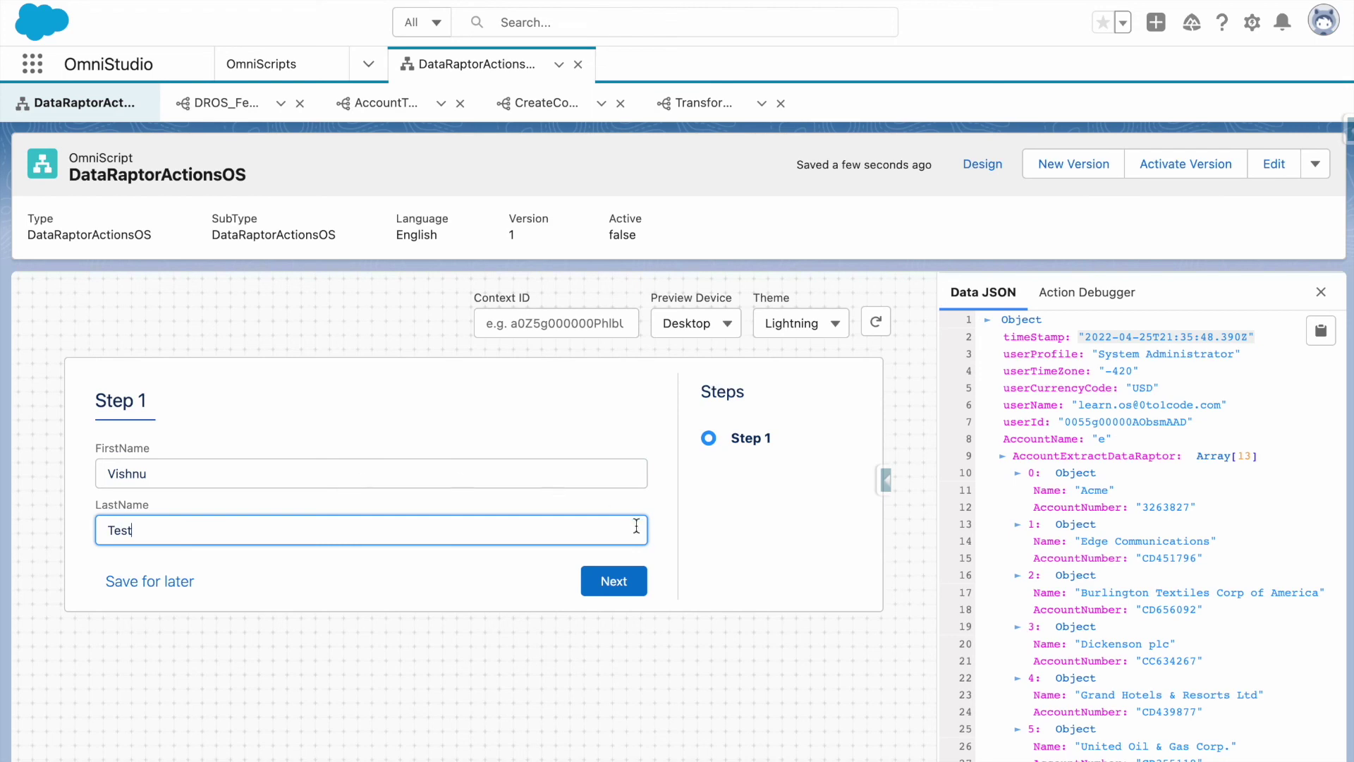
{"action": "left_click", "coordinate": [624, 568]}
{"action": "scroll", "coordinate": [1031, 505], "scroll_direction": "down", "scroll_amount": 20}
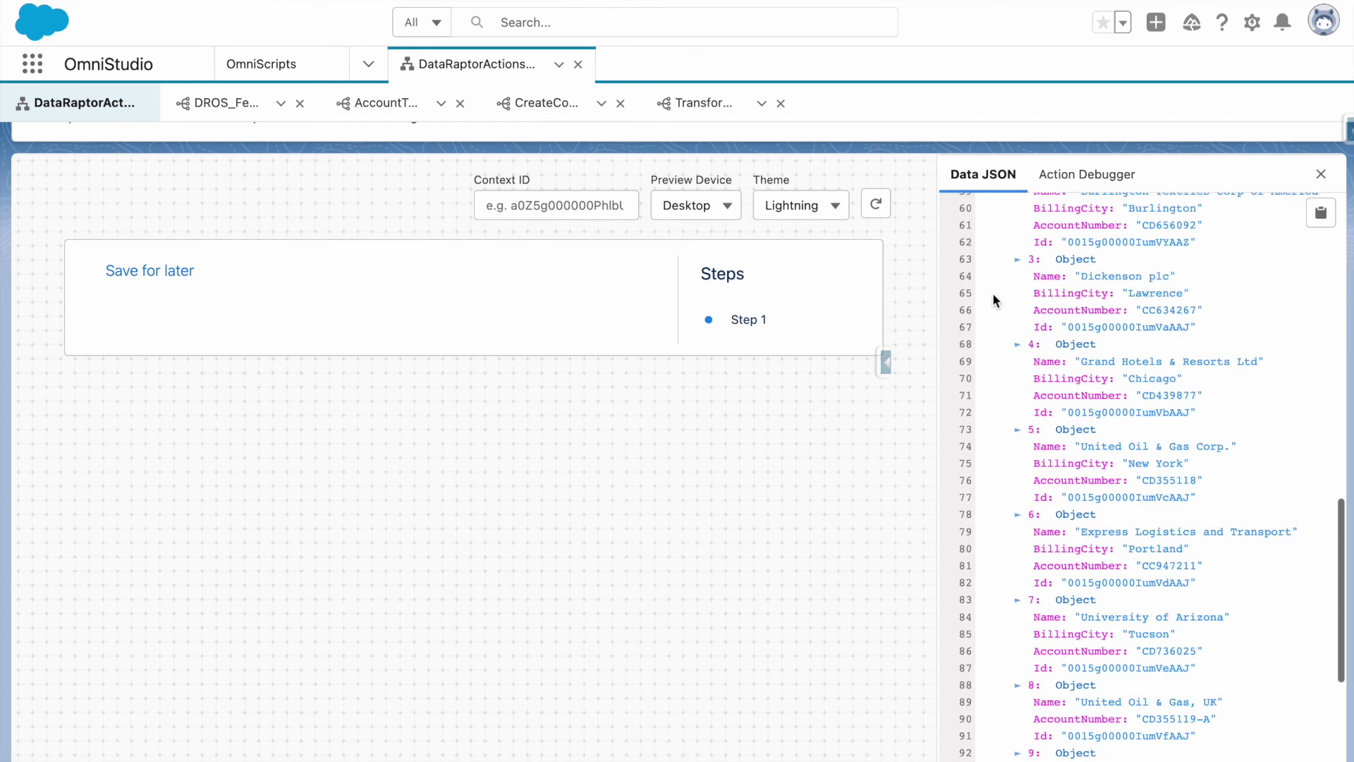
{"action": "left_click", "coordinate": [1090, 182]}
{"action": "scroll", "coordinate": [1114, 303], "scroll_direction": "down", "scroll_amount": 1}
{"action": "scroll", "coordinate": [1114, 338], "scroll_direction": "up", "scroll_amount": 1}
{"action": "left_click", "coordinate": [1037, 731]}
{"action": "scroll", "coordinate": [1040, 691], "scroll_direction": "down", "scroll_amount": 1}
{"action": "left_click", "coordinate": [1041, 641]}
{"action": "scroll", "coordinate": [1041, 638], "scroll_direction": "down", "scroll_amount": 1}
{"action": "left_click", "coordinate": [1044, 615]}
{"action": "scroll", "coordinate": [1058, 606], "scroll_direction": "down", "scroll_amount": 1}
{"action": "scroll", "coordinate": [1086, 592], "scroll_direction": "down", "scroll_amount": 3}
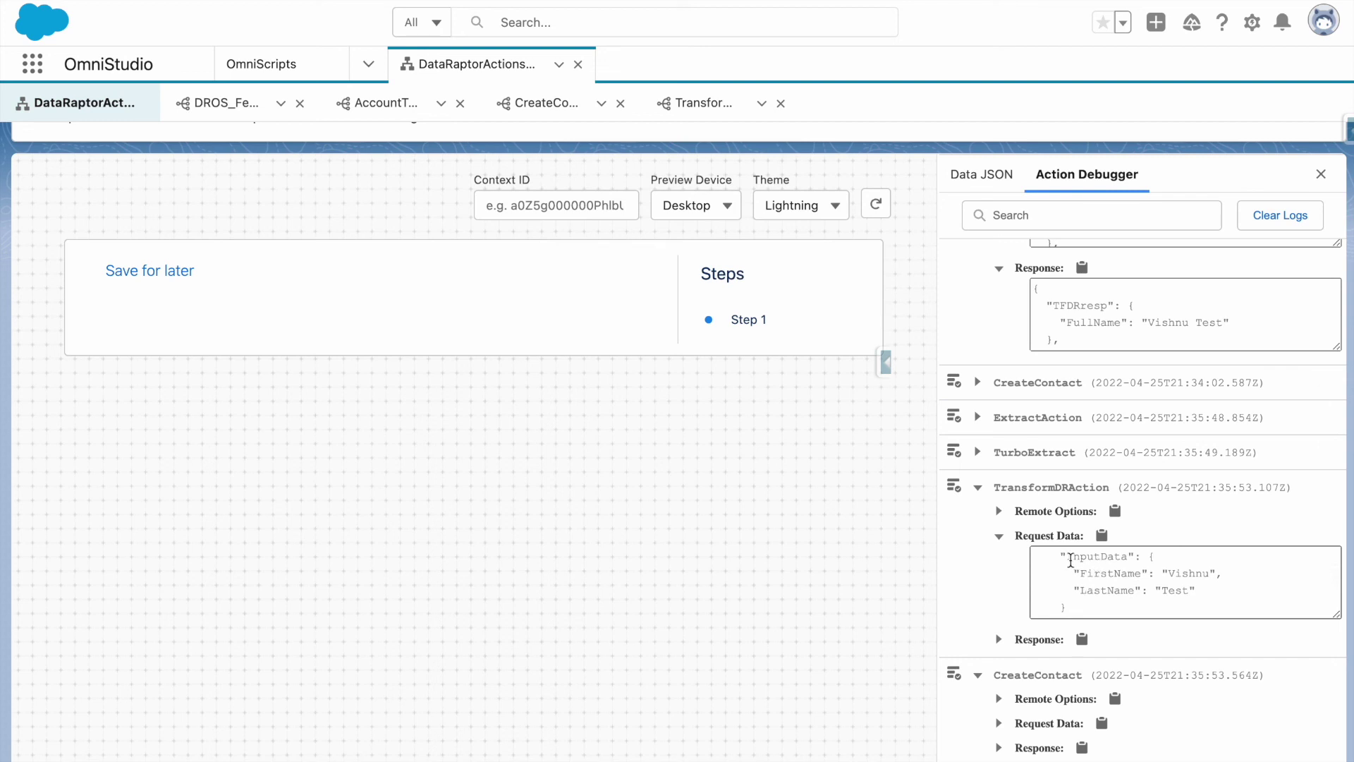
{"action": "left_click_drag", "start_coordinate": [1067, 558], "coordinate": [1129, 559]}
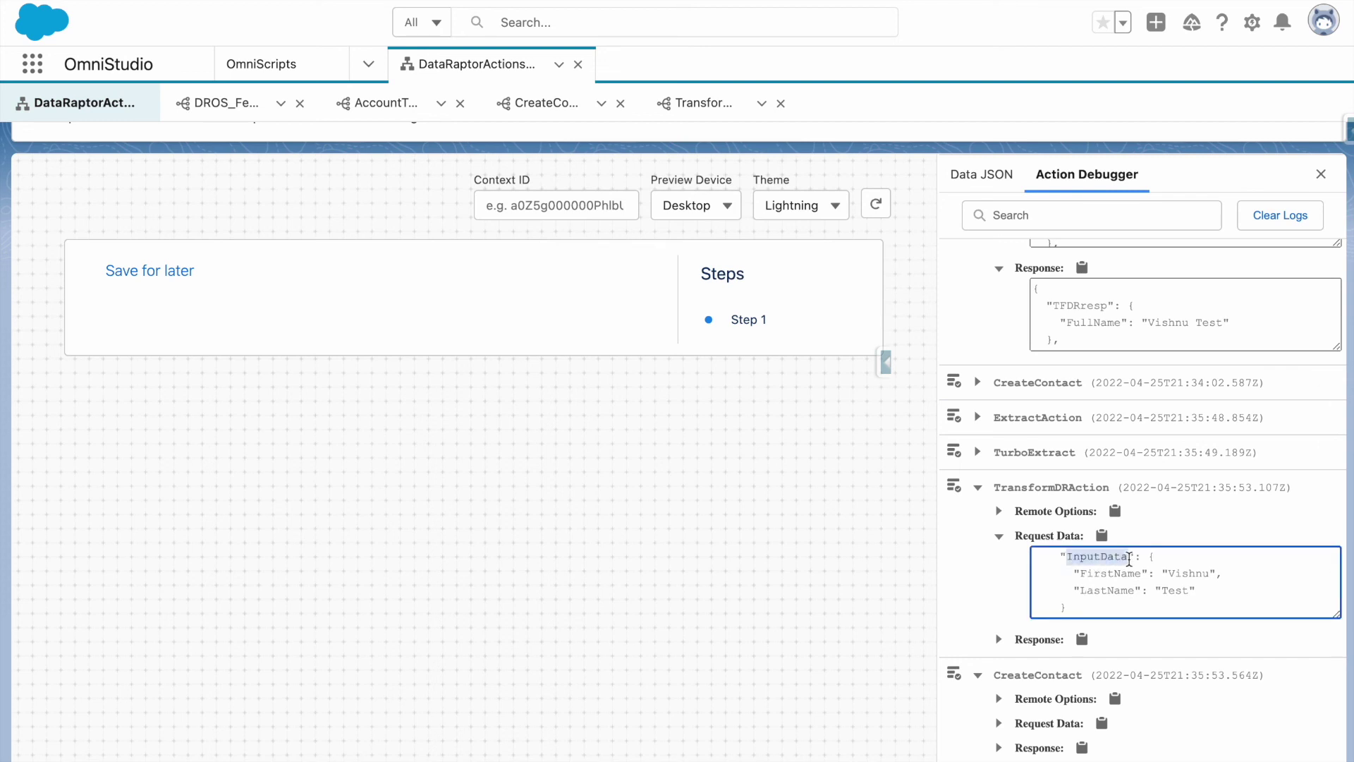
{"action": "scroll", "coordinate": [1114, 494], "scroll_direction": "up", "scroll_amount": 3}
{"action": "scroll", "coordinate": [1016, 127], "scroll_direction": "up", "scroll_amount": 3}
{"action": "left_click", "coordinate": [987, 164]}
{"action": "scroll", "coordinate": [614, 628], "scroll_direction": "down", "scroll_amount": 2}
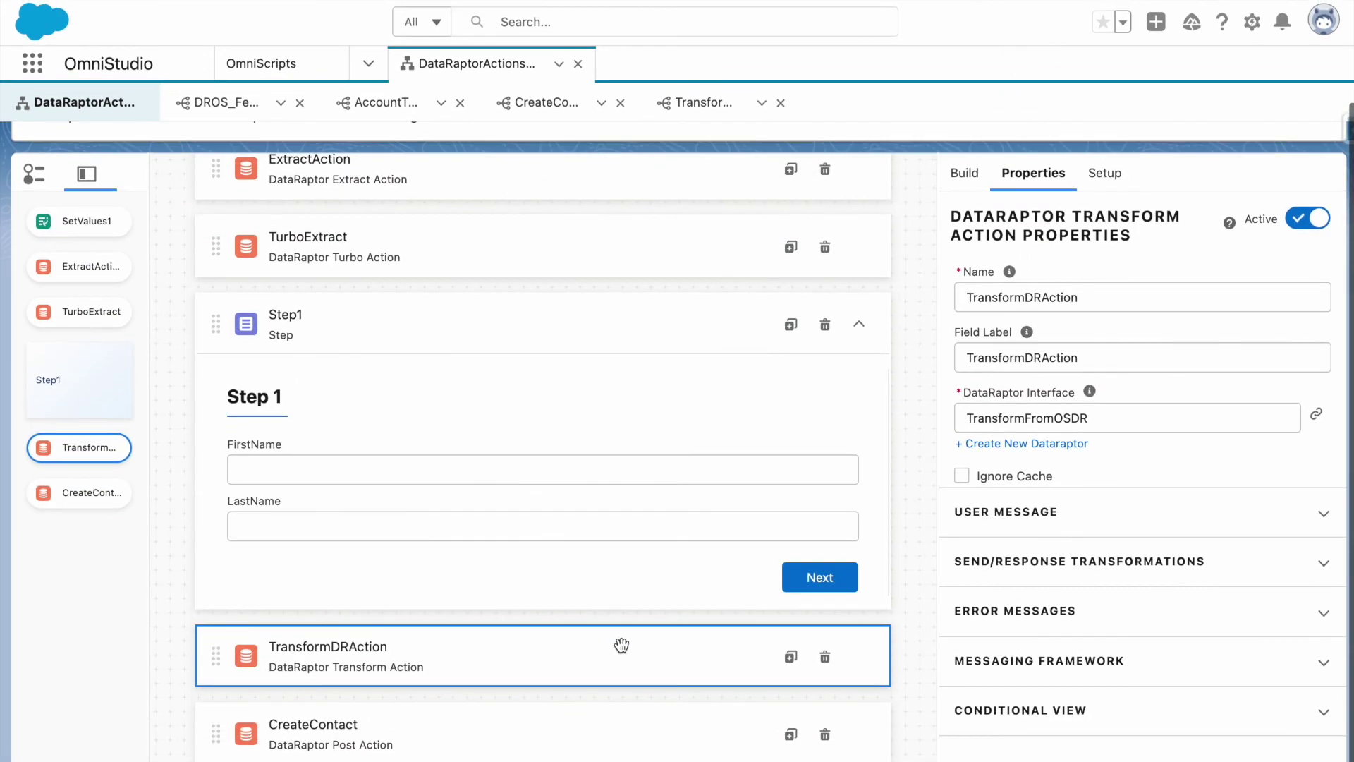
Start TransformDRAction's Response JSON Path with the preview's Data key followed by a colon.
{"action": "left_click", "coordinate": [1039, 568]}
{"action": "scroll", "coordinate": [1038, 564], "scroll_direction": "down", "scroll_amount": 3}
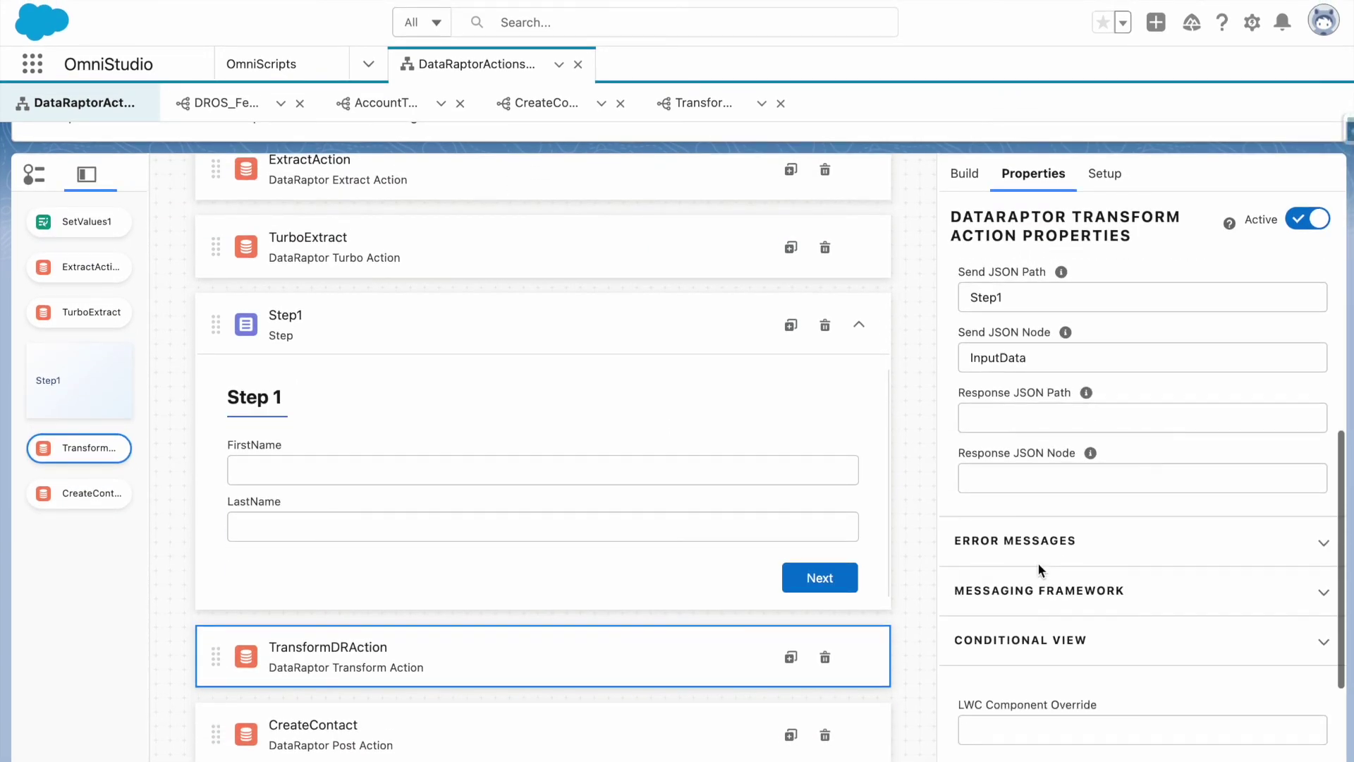
{"action": "left_click", "coordinate": [997, 418]}
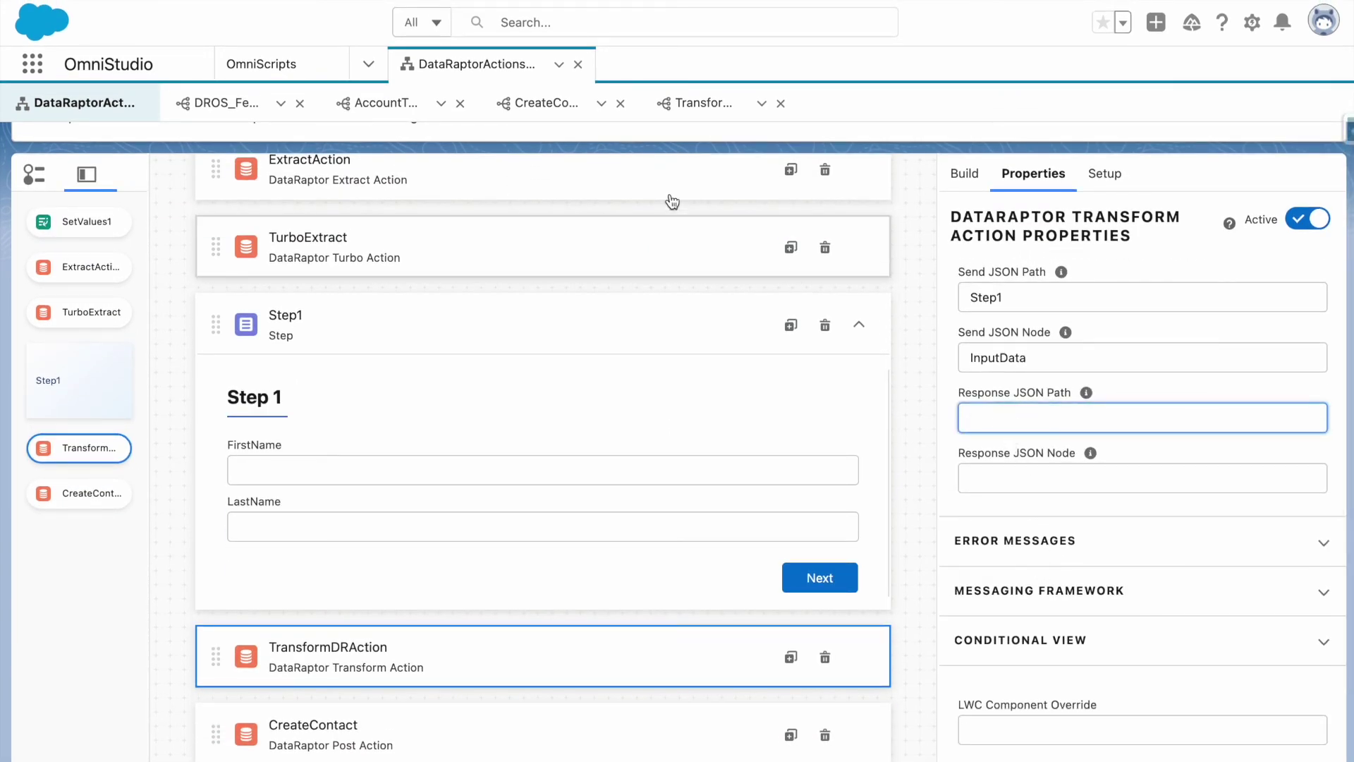
{"action": "left_click", "coordinate": [681, 113]}
{"action": "double_click", "coordinate": [409, 296]}
{"action": "key", "text": "ctrl+c"}
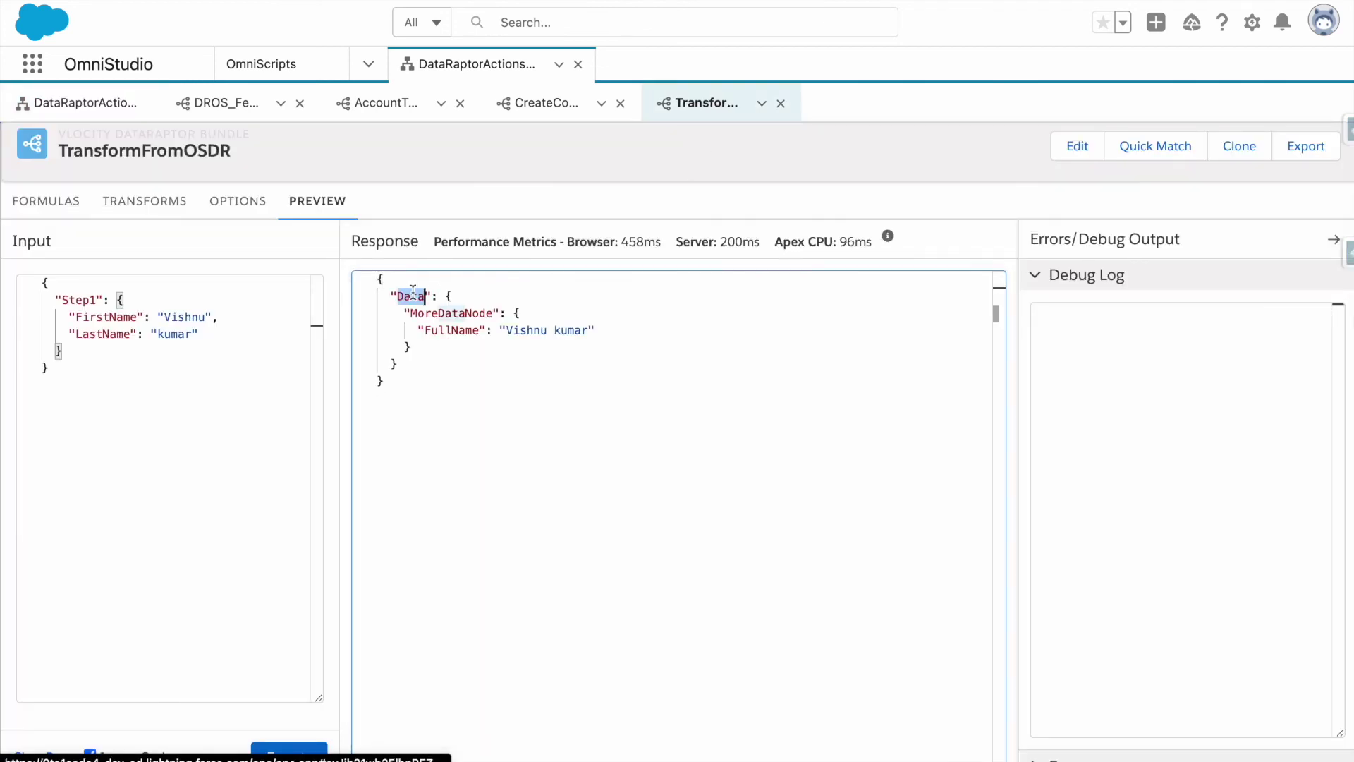
{"action": "left_click", "coordinate": [172, 106]}
{"action": "scroll", "coordinate": [1093, 620], "scroll_direction": "down", "scroll_amount": 2}
{"action": "left_click", "coordinate": [1022, 603]}
{"action": "key", "text": "ctrl+v"}
{"action": "type", "text": ":"}
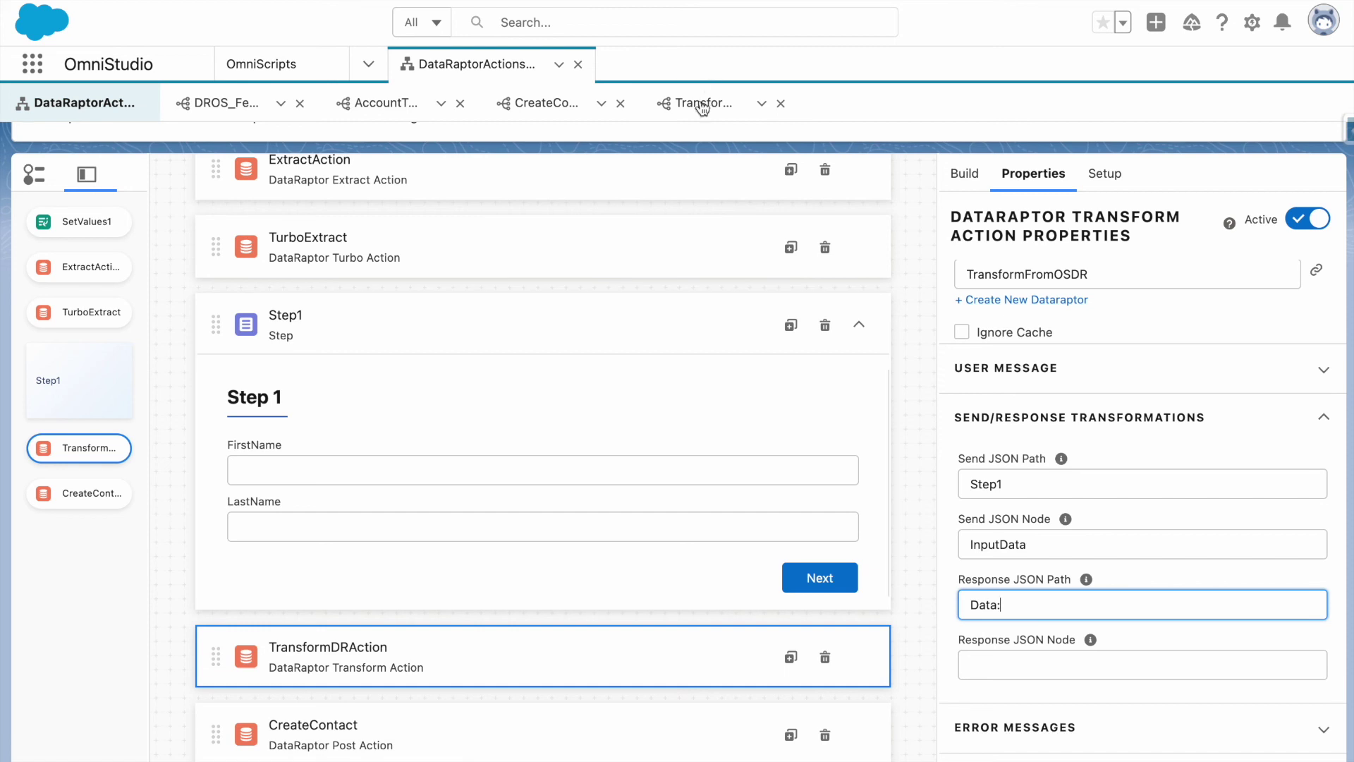
Append MoreDataNode so the Response JSON Path reads Data:MoreDataNode.
{"action": "left_click", "coordinate": [702, 106]}
{"action": "double_click", "coordinate": [446, 373]}
{"action": "key", "text": "ctrl+c"}
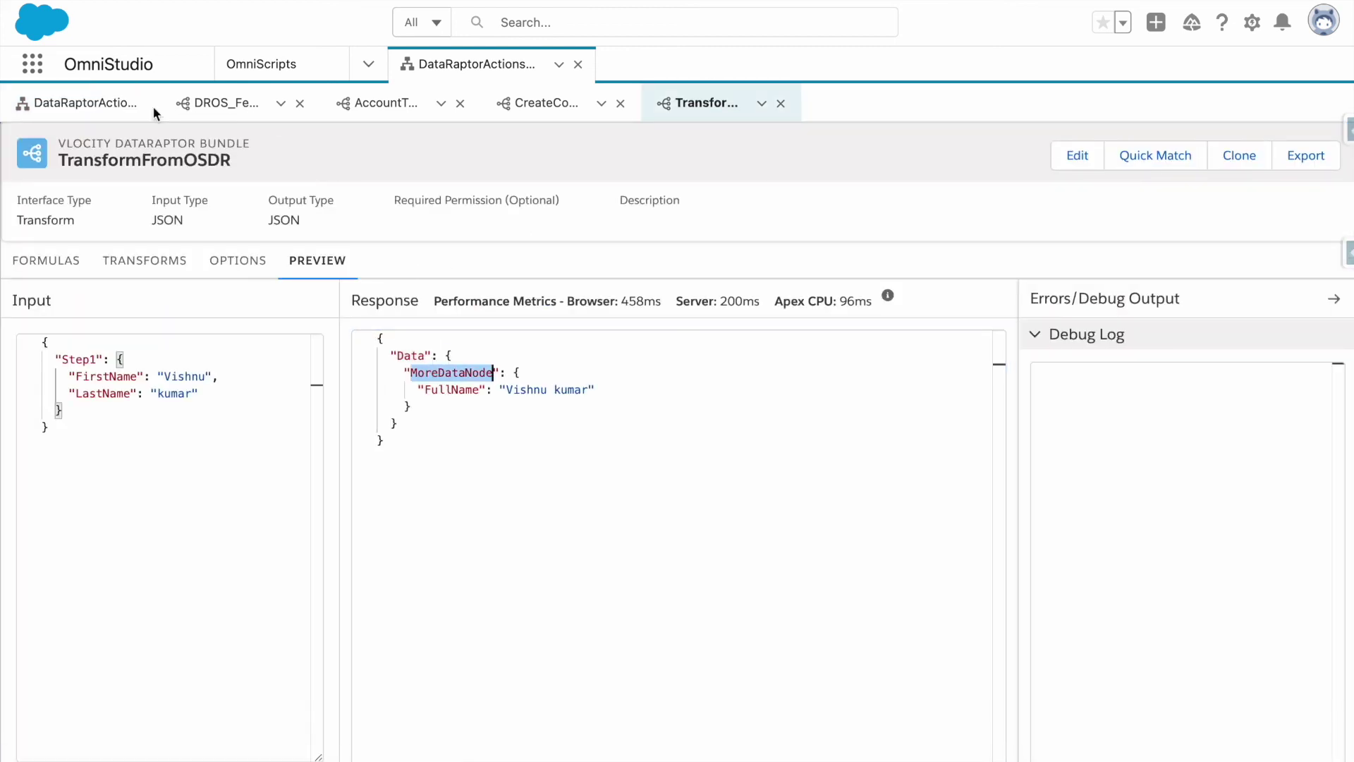
{"action": "left_click", "coordinate": [151, 105]}
{"action": "scroll", "coordinate": [1109, 712], "scroll_direction": "down", "scroll_amount": 4}
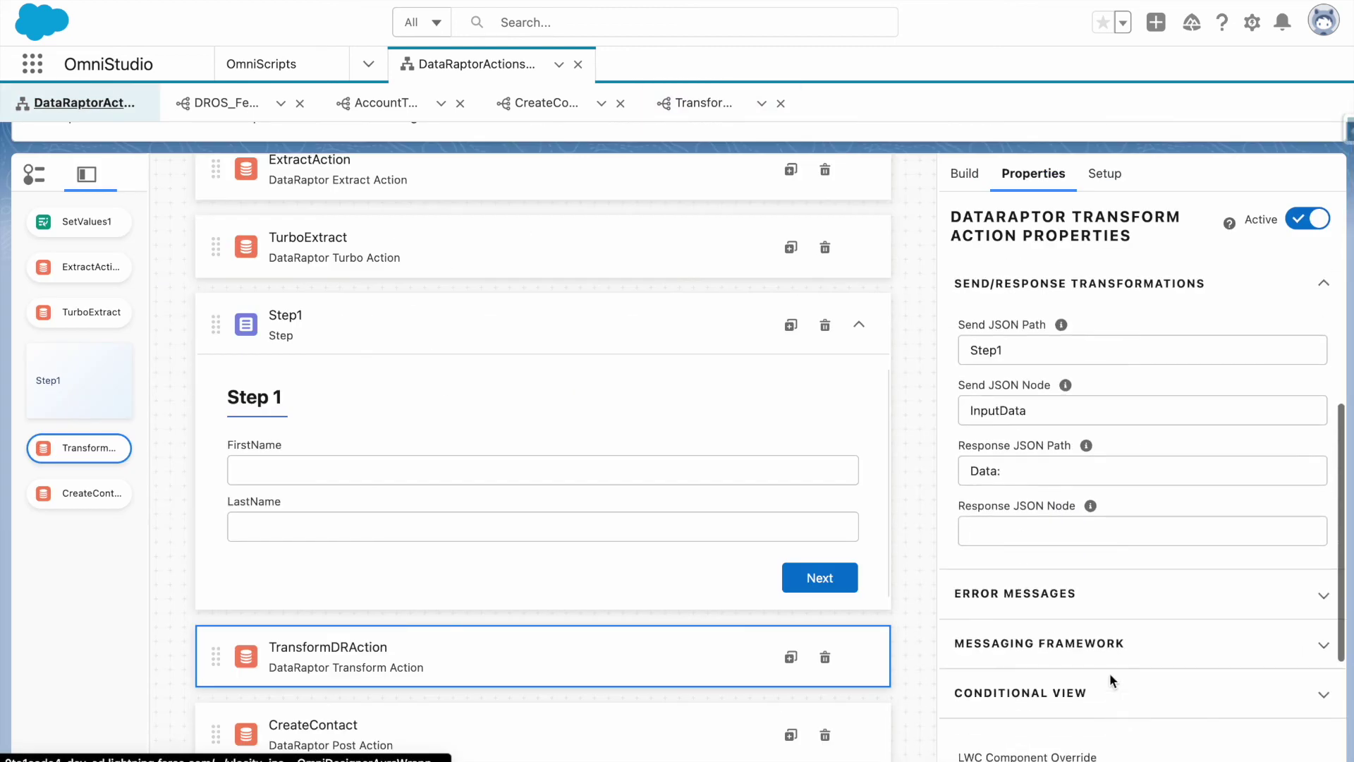
{"action": "left_click", "coordinate": [1030, 471]}
{"action": "key", "text": "ctrl+v"}
Set the Response JSON Node to Contact_Full_Name.
{"action": "left_click", "coordinate": [1063, 532]}
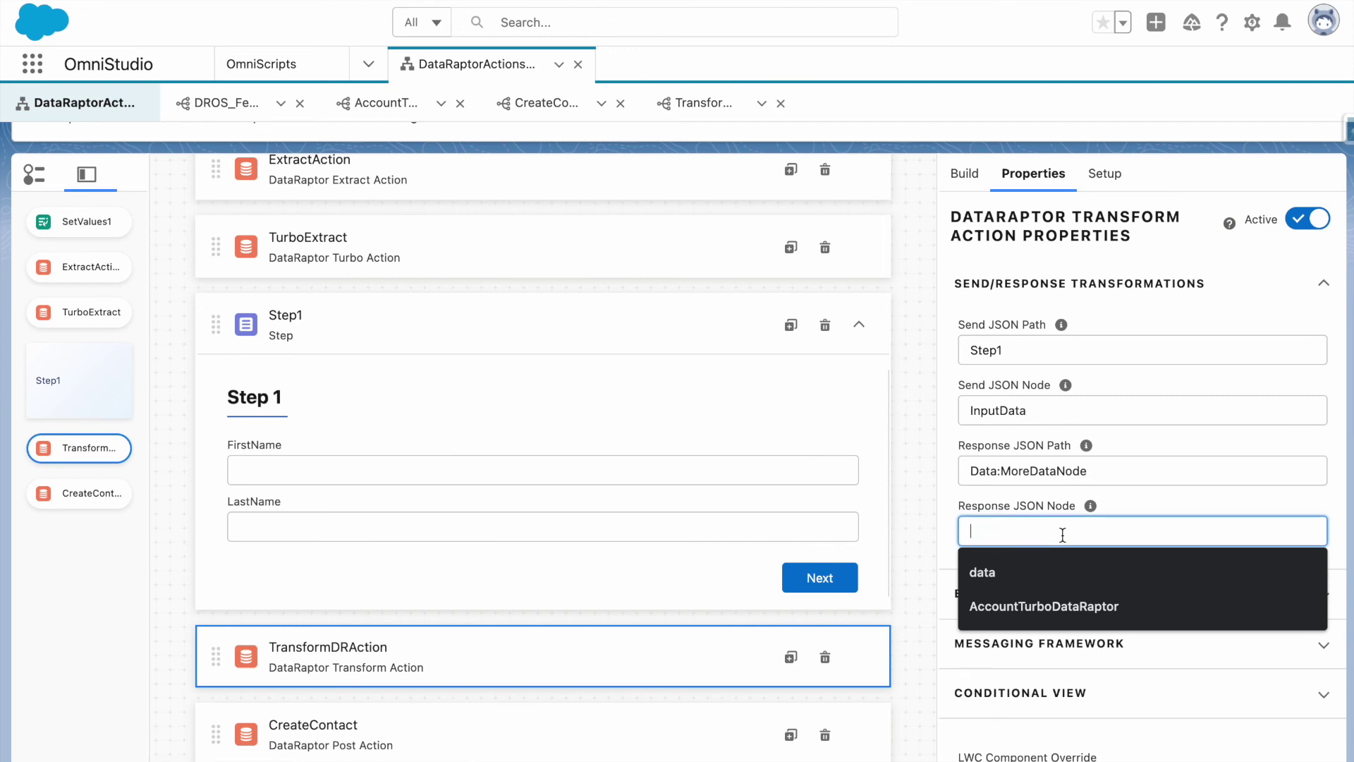
{"action": "type", "text": "Contact_Full_"}
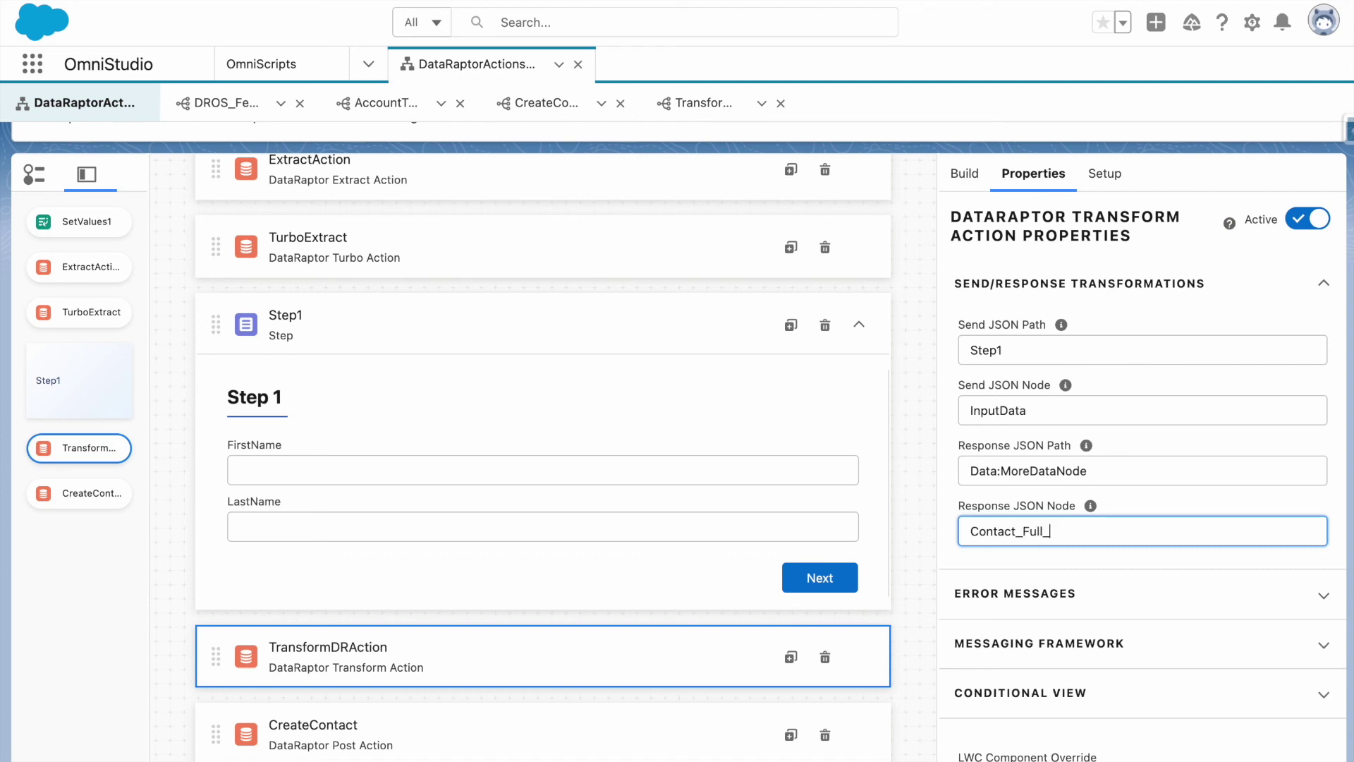
{"action": "type", "text": "Name"}
{"action": "left_click", "coordinate": [1136, 497]}
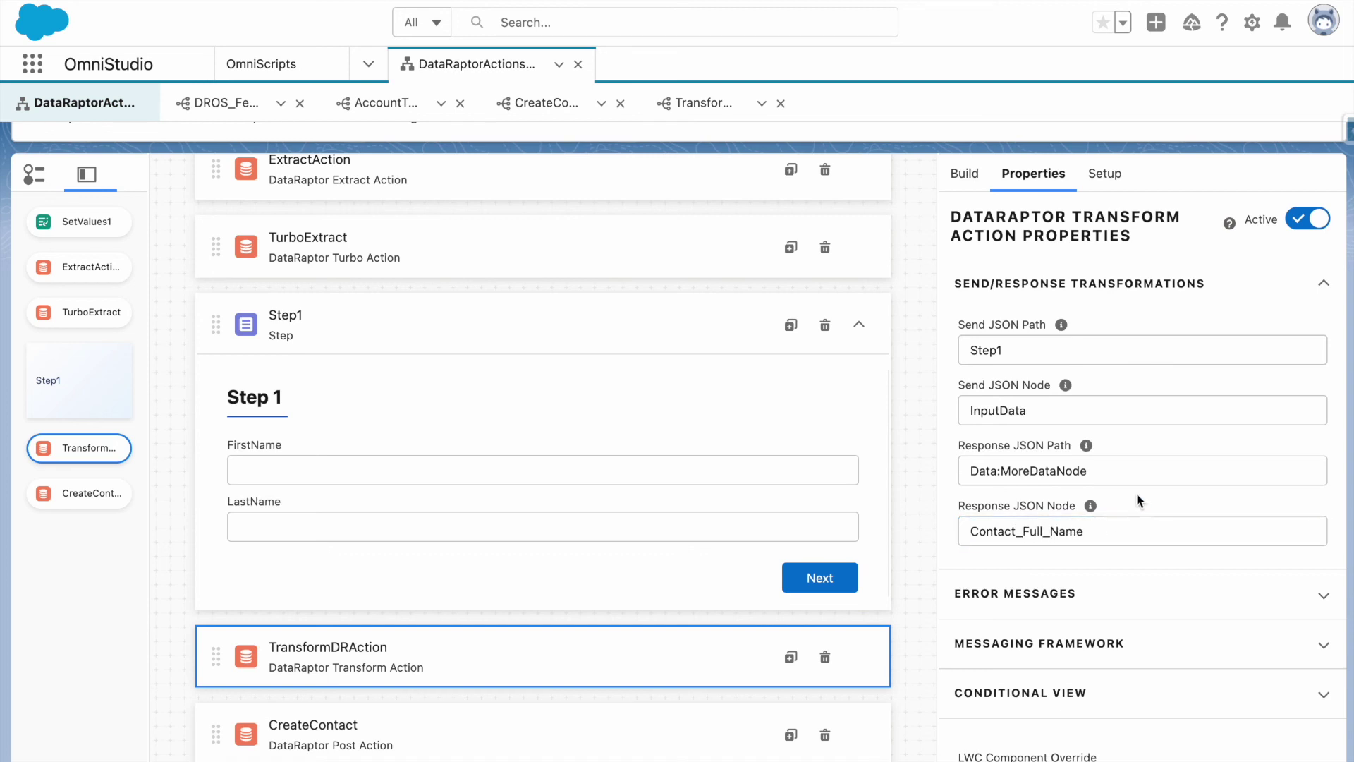
{"action": "scroll", "coordinate": [1136, 493], "scroll_direction": "up", "scroll_amount": 5}
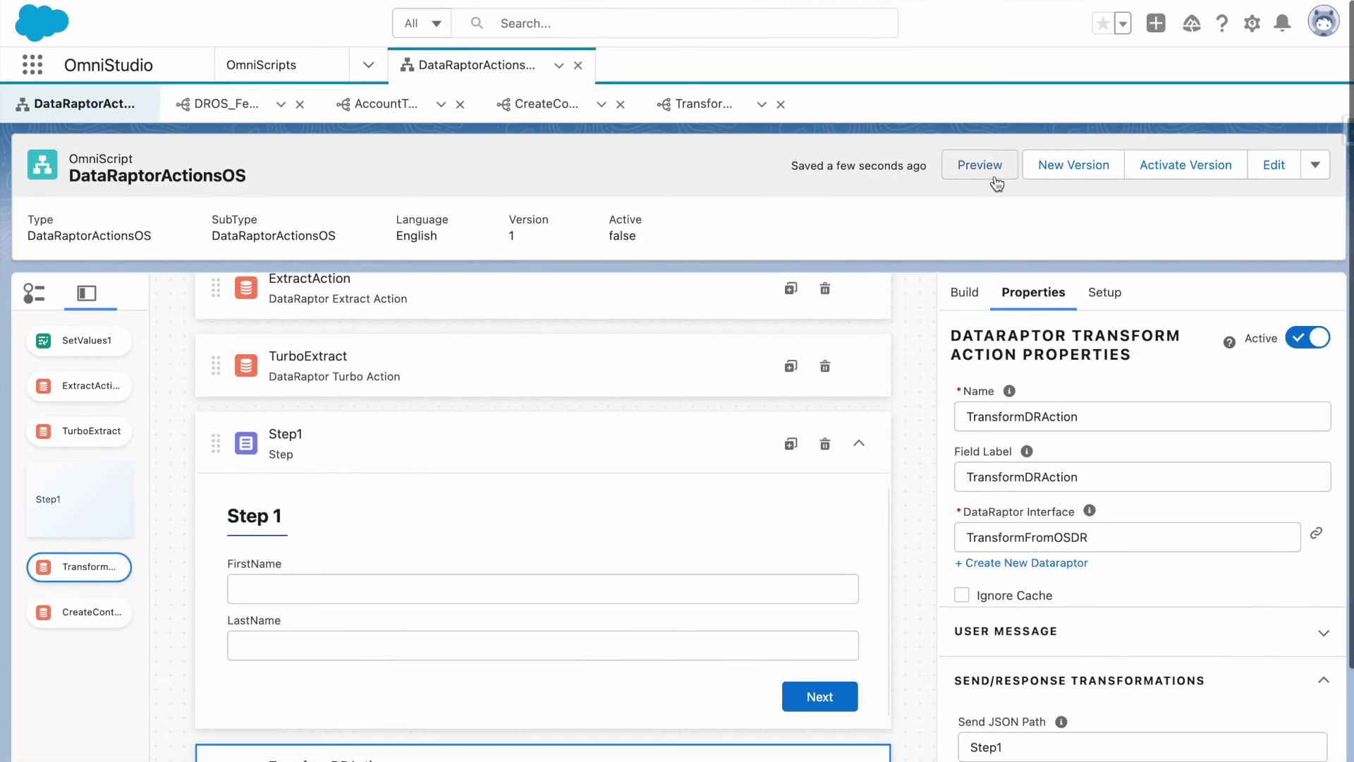
In the OmniScript preview, clear the debugger logs and submit Step 1 with a sample first and last name.
{"action": "left_click", "coordinate": [983, 166]}
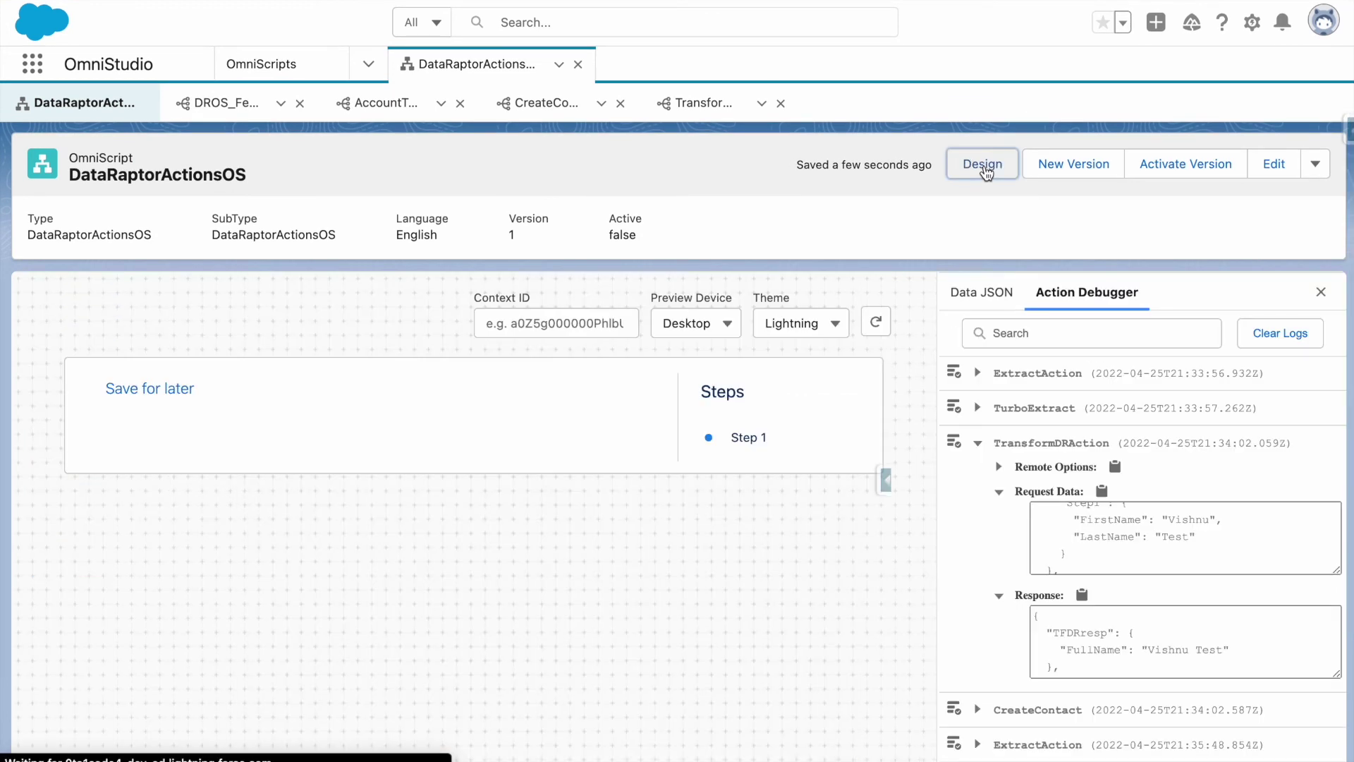
{"action": "left_click", "coordinate": [1253, 330]}
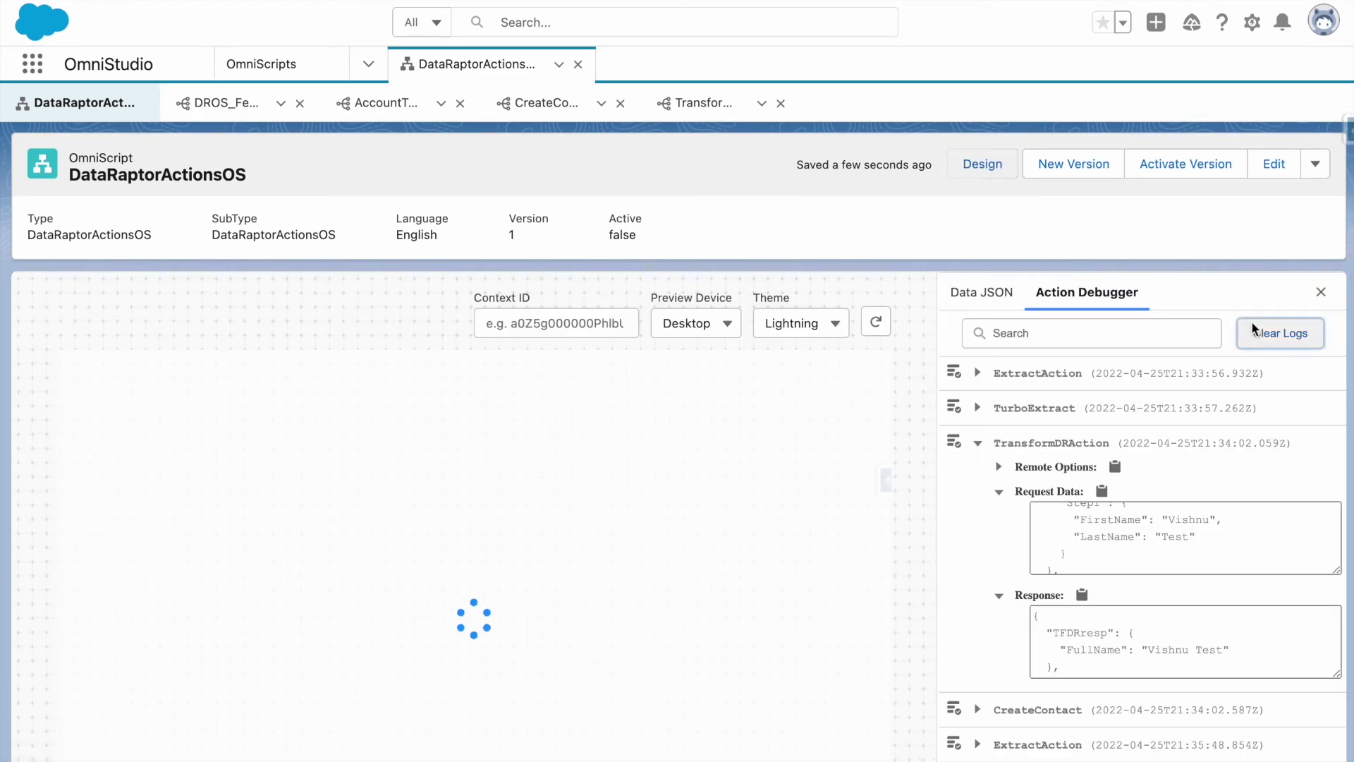
{"action": "left_click", "coordinate": [278, 468]}
{"action": "key", "text": "Tab"}
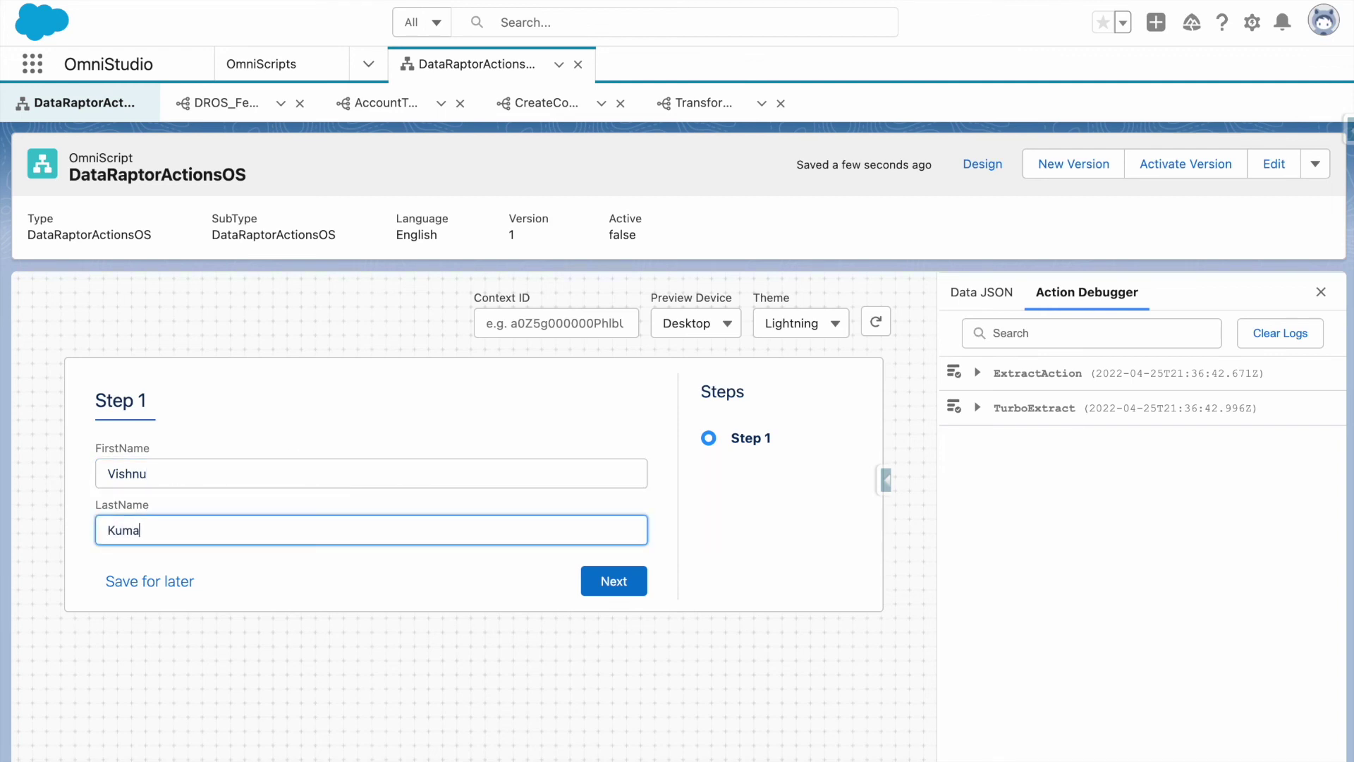
{"action": "left_click", "coordinate": [585, 582]}
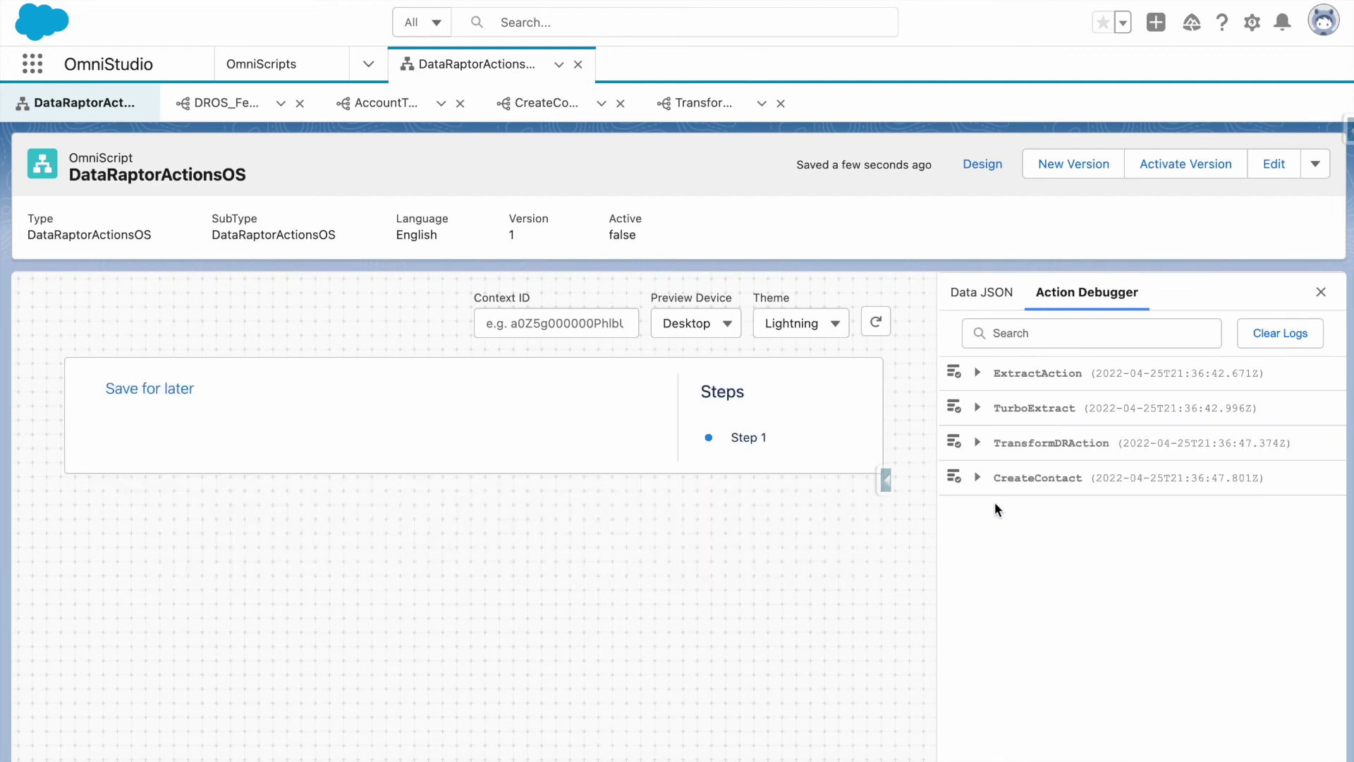
Inspect the preview's Data JSON for the Contact_Full_Name node holding FullName.
{"action": "left_click", "coordinate": [986, 308]}
{"action": "scroll", "coordinate": [1022, 633], "scroll_direction": "down", "scroll_amount": 10}
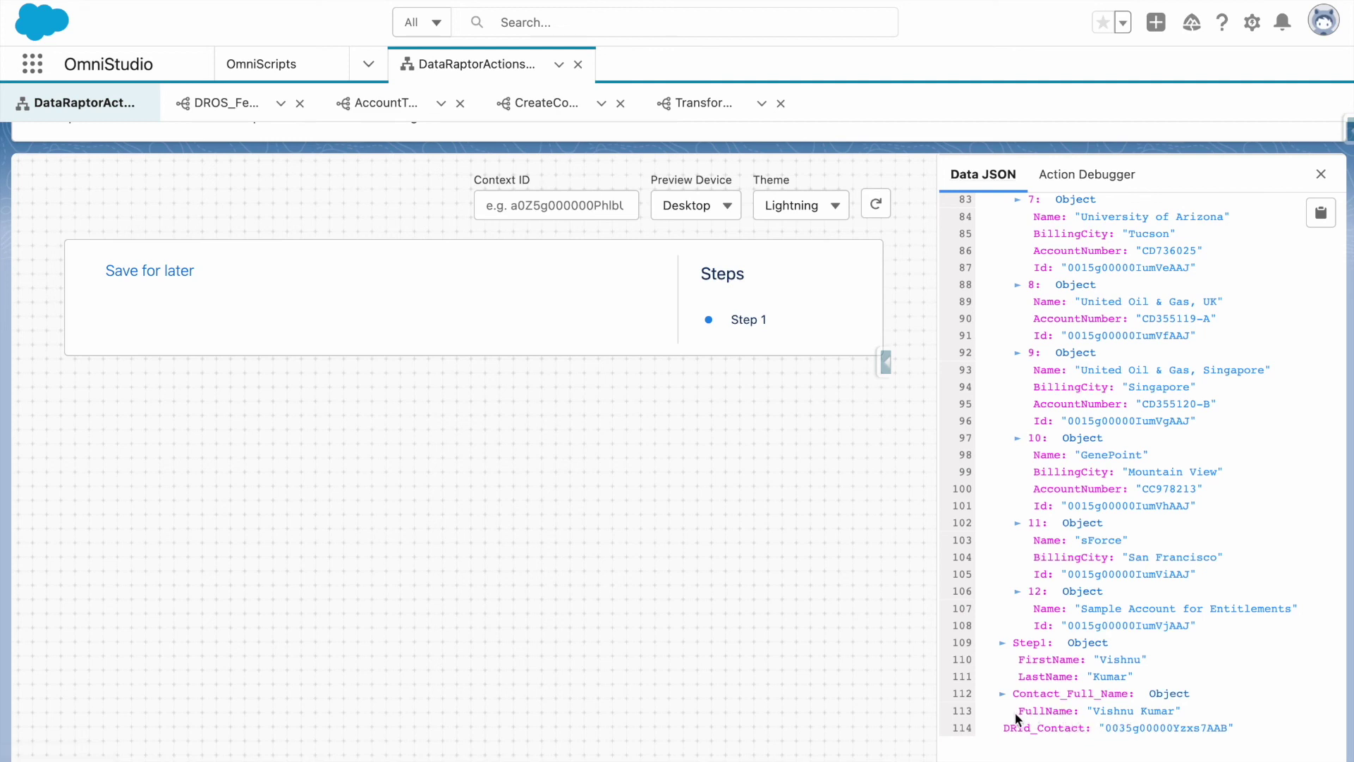
{"action": "scroll", "coordinate": [269, 205], "scroll_direction": "up", "scroll_amount": 3}
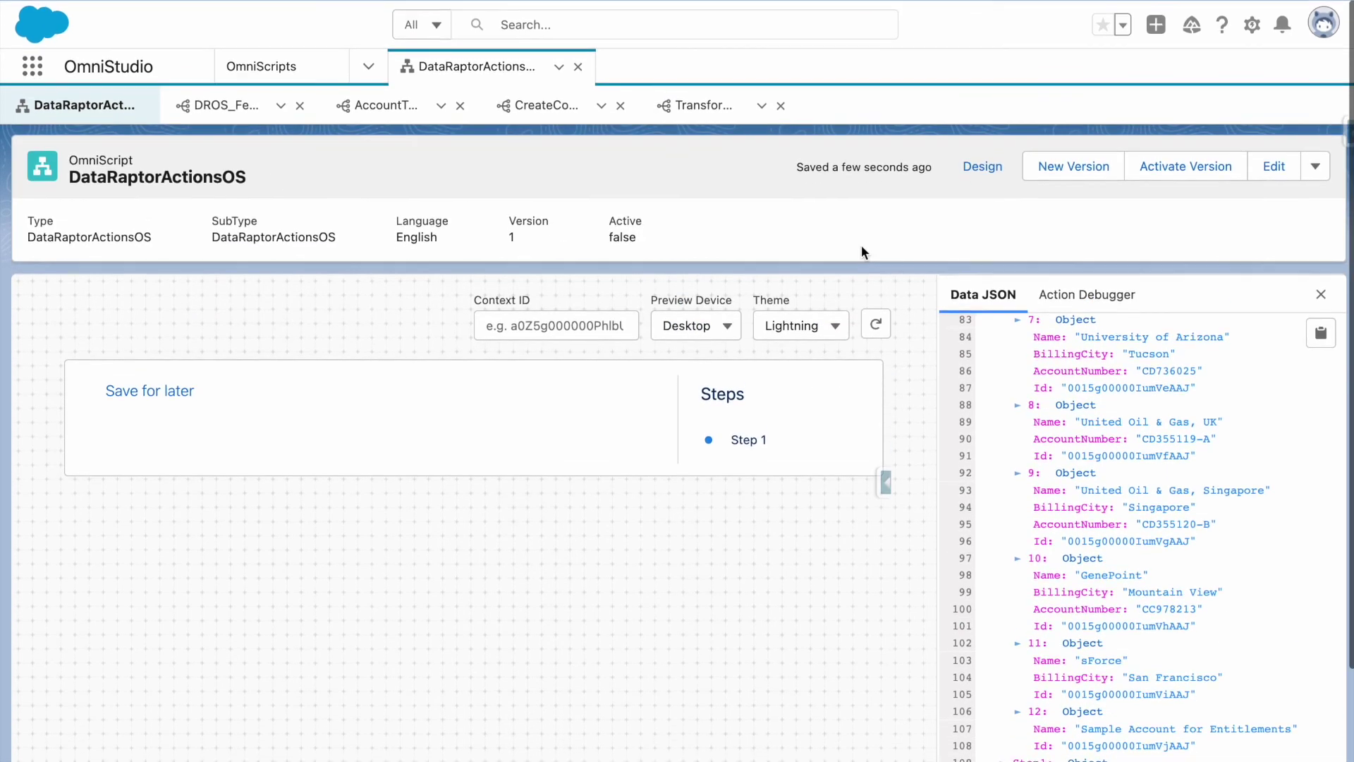
{"action": "scroll", "coordinate": [1058, 655], "scroll_direction": "down", "scroll_amount": 3}
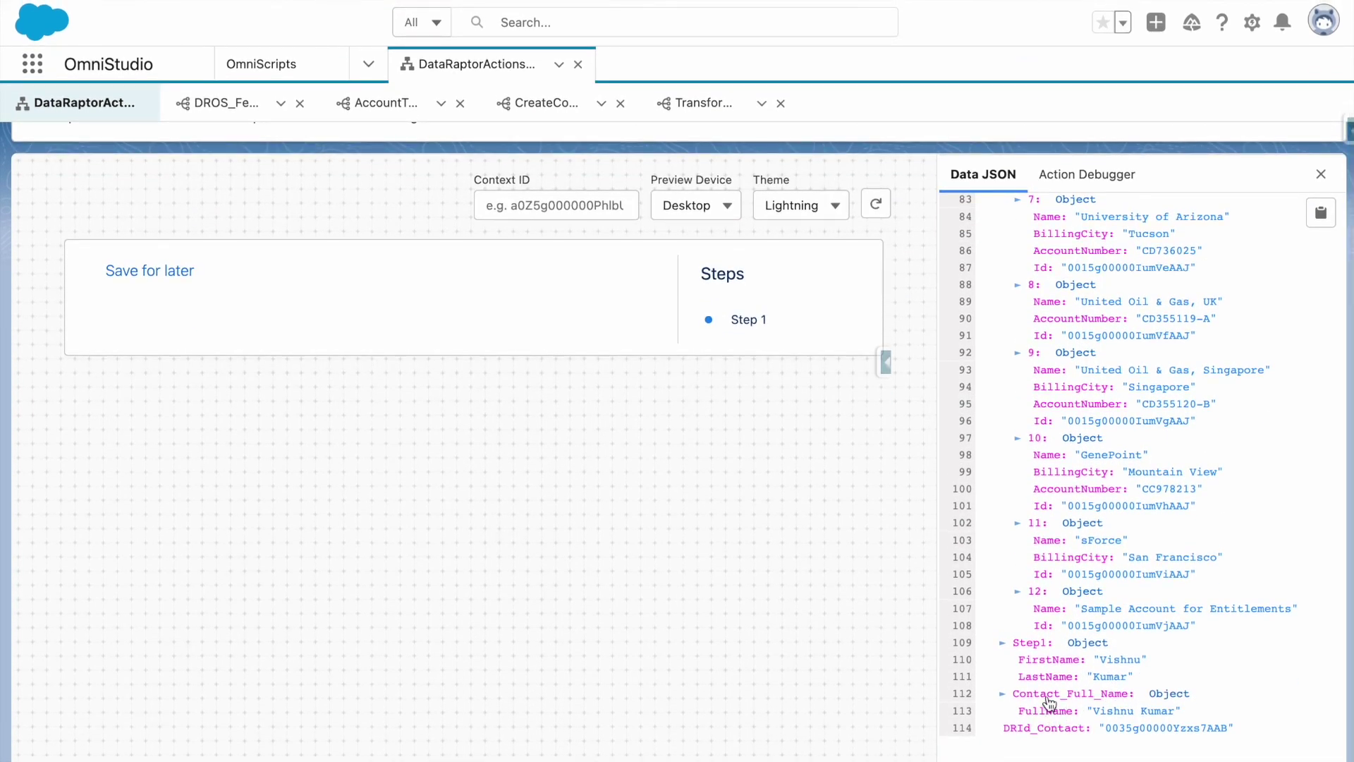
{"action": "scroll", "coordinate": [1006, 264], "scroll_direction": "up", "scroll_amount": 3}
Back in the designer, expand TransformDRAction's Send/Response Transformations settings.
{"action": "scroll", "coordinate": [987, 180], "scroll_direction": "up", "scroll_amount": 3}
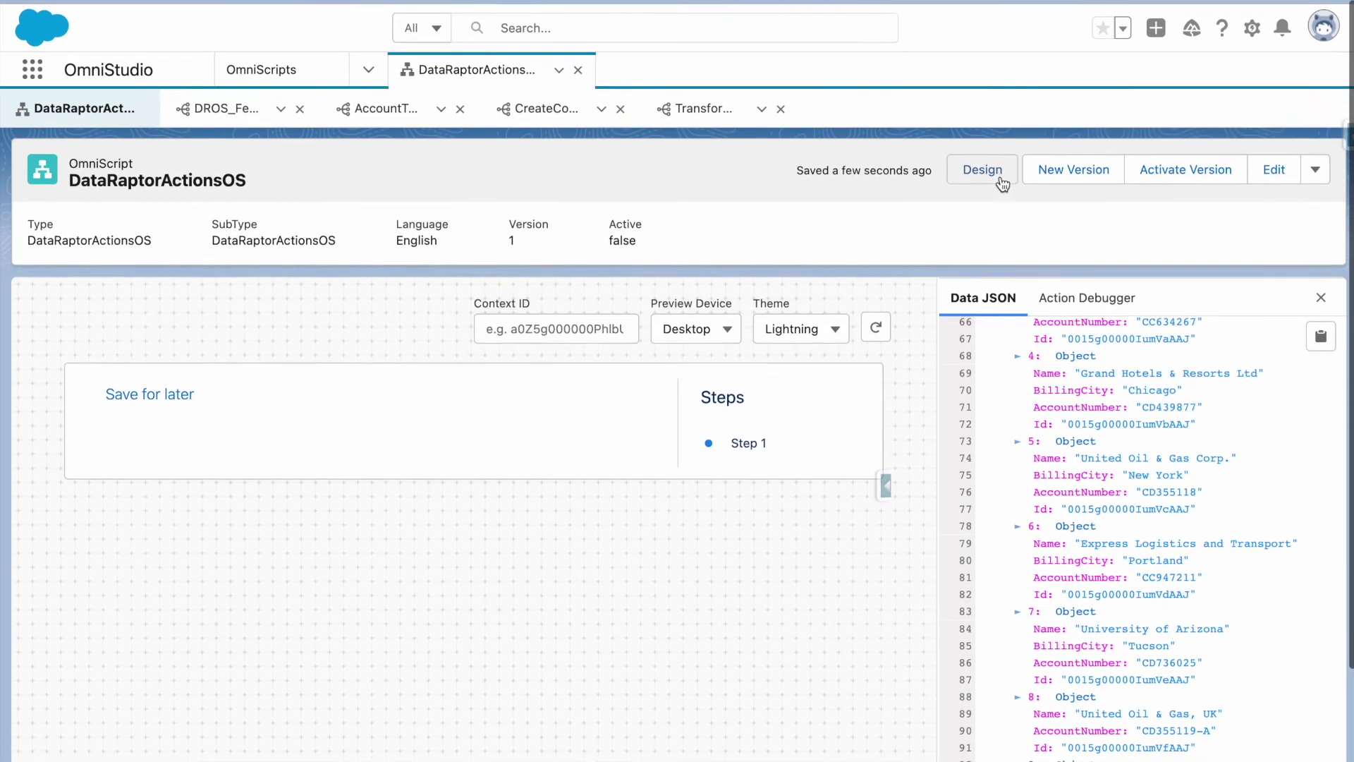
{"action": "left_click", "coordinate": [979, 163]}
{"action": "scroll", "coordinate": [746, 454], "scroll_direction": "down", "scroll_amount": 3}
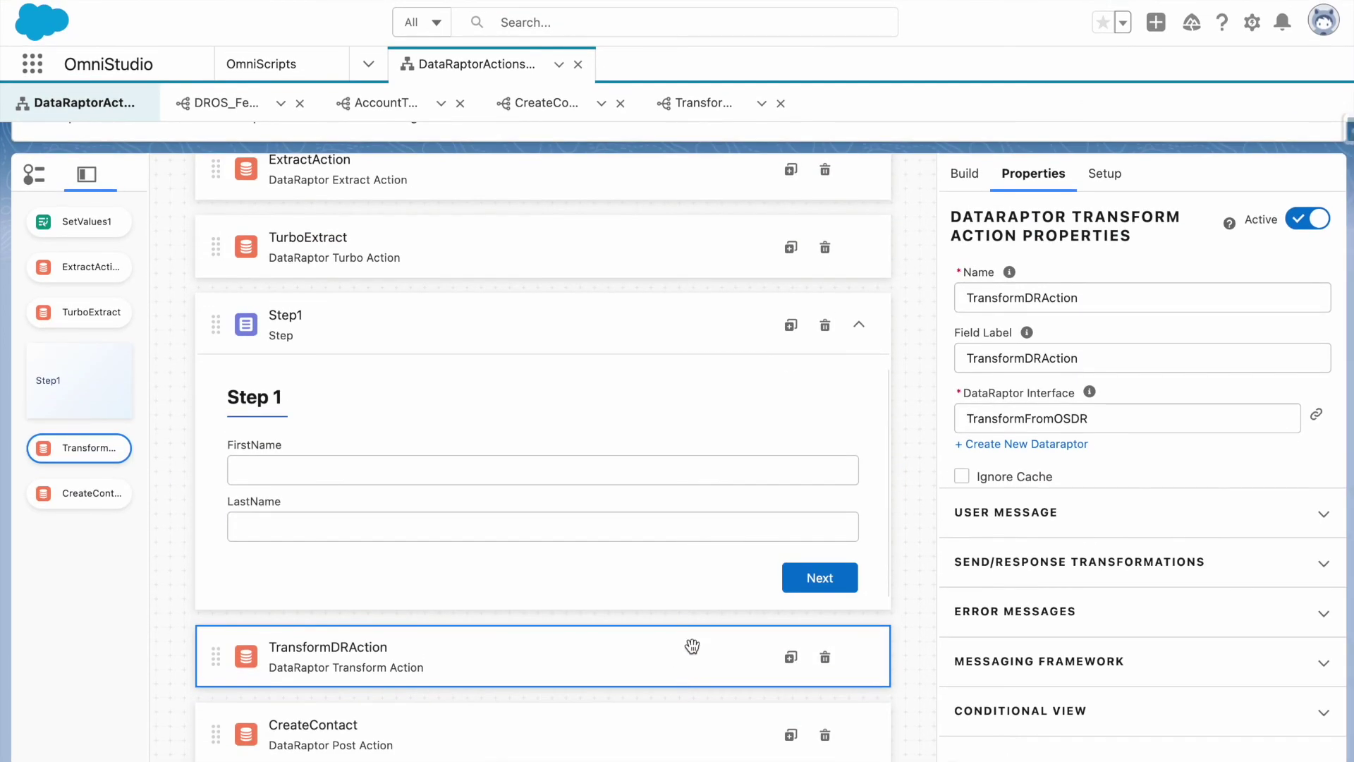
{"action": "left_click", "coordinate": [1106, 562]}
{"action": "scroll", "coordinate": [1106, 544], "scroll_direction": "down", "scroll_amount": 4}
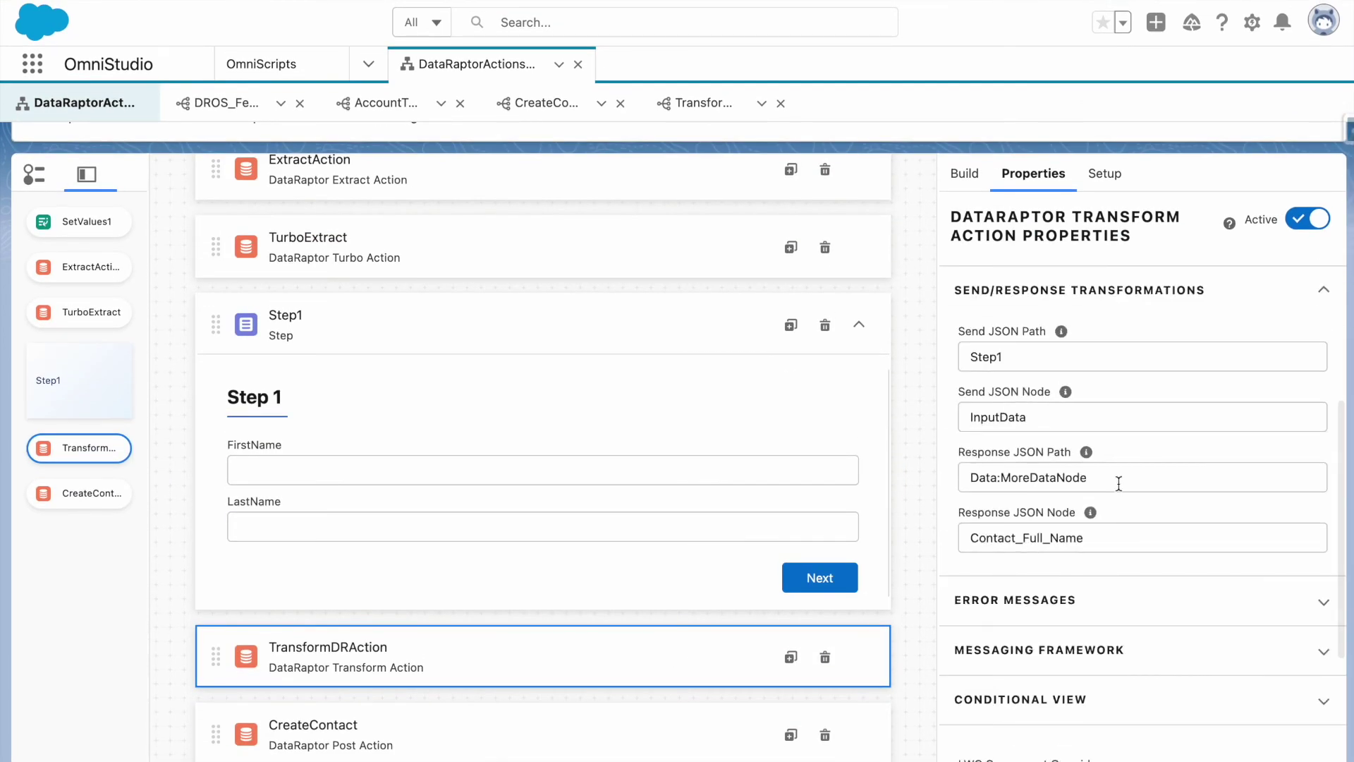
Append :FullName so the Response JSON Path reads Data:MoreDataNode:FullName.
{"action": "left_click", "coordinate": [694, 103]}
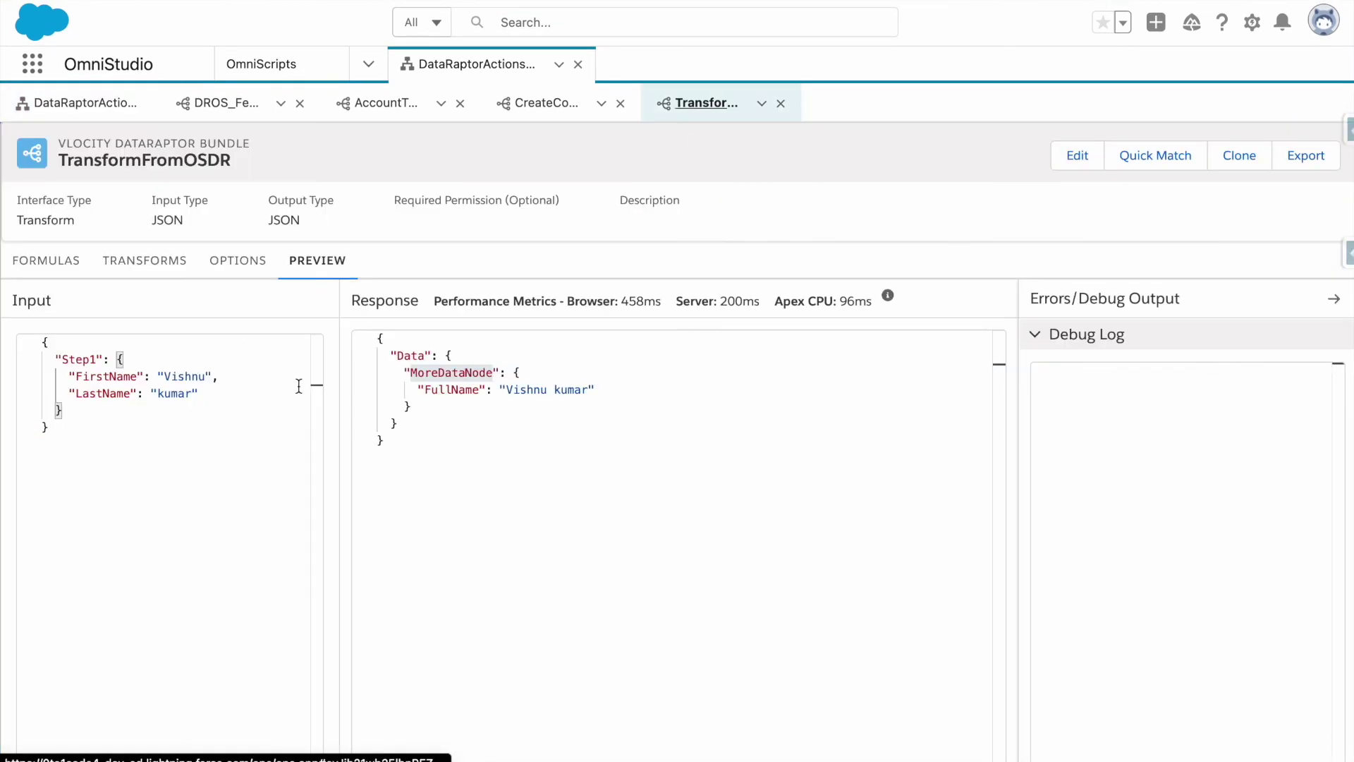
{"action": "double_click", "coordinate": [443, 389]}
{"action": "key", "text": "ctrl+c"}
{"action": "left_click", "coordinate": [68, 105]}
{"action": "mouse_move", "coordinate": [1252, 706]}
{"action": "scroll", "coordinate": [1238, 573], "scroll_direction": "down", "scroll_amount": 3}
{"action": "left_click", "coordinate": [1149, 625]}
{"action": "type", "text": ":MoreDataNode:"}
{"action": "key", "text": "ctrl+v"}
{"action": "left_click", "coordinate": [1166, 400]}
{"action": "scroll", "coordinate": [987, 430], "scroll_direction": "up", "scroll_amount": 2}
{"action": "scroll", "coordinate": [953, 253], "scroll_direction": "up", "scroll_amount": 3}
Rerun the preview with a sample first and last name and confirm Contact_Full_Name holds the full name.
{"action": "left_click", "coordinate": [968, 170]}
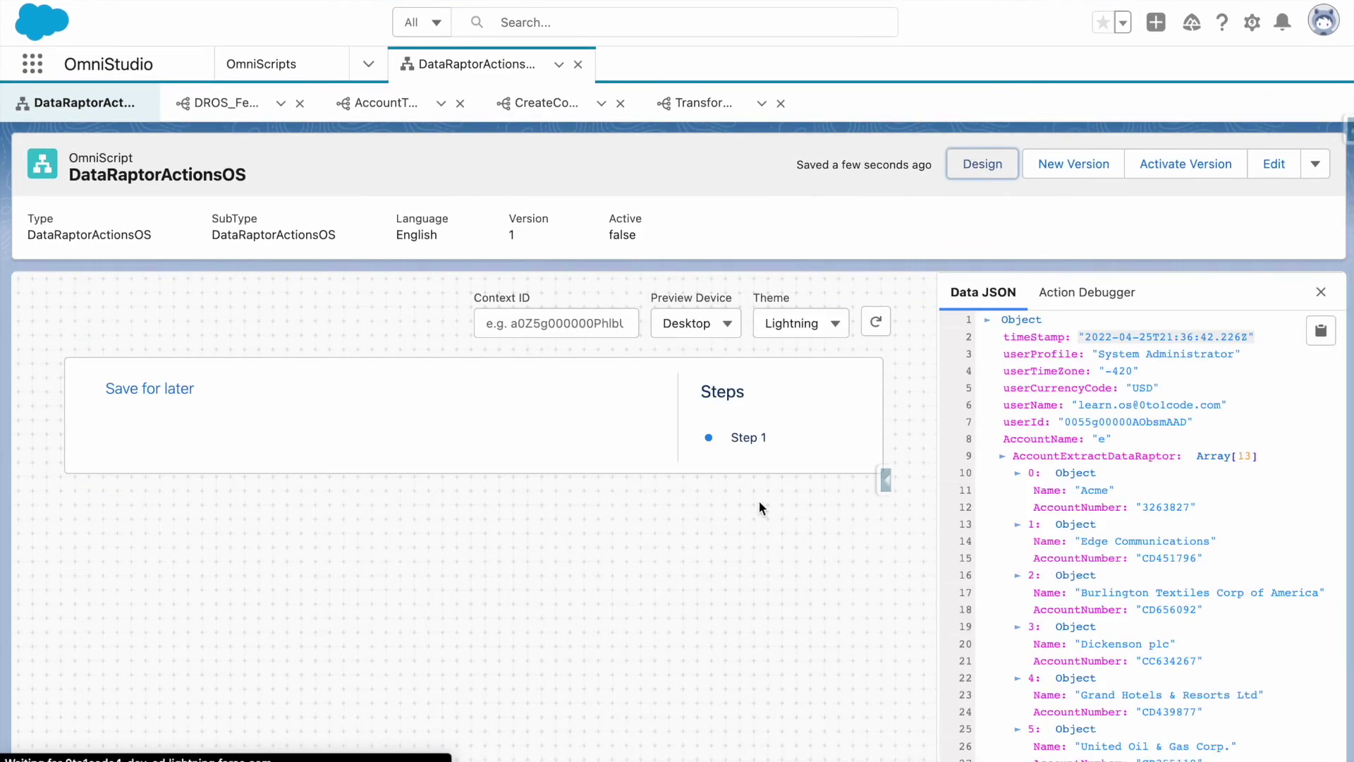
{"action": "scroll", "coordinate": [759, 500], "scroll_direction": "down", "scroll_amount": 2}
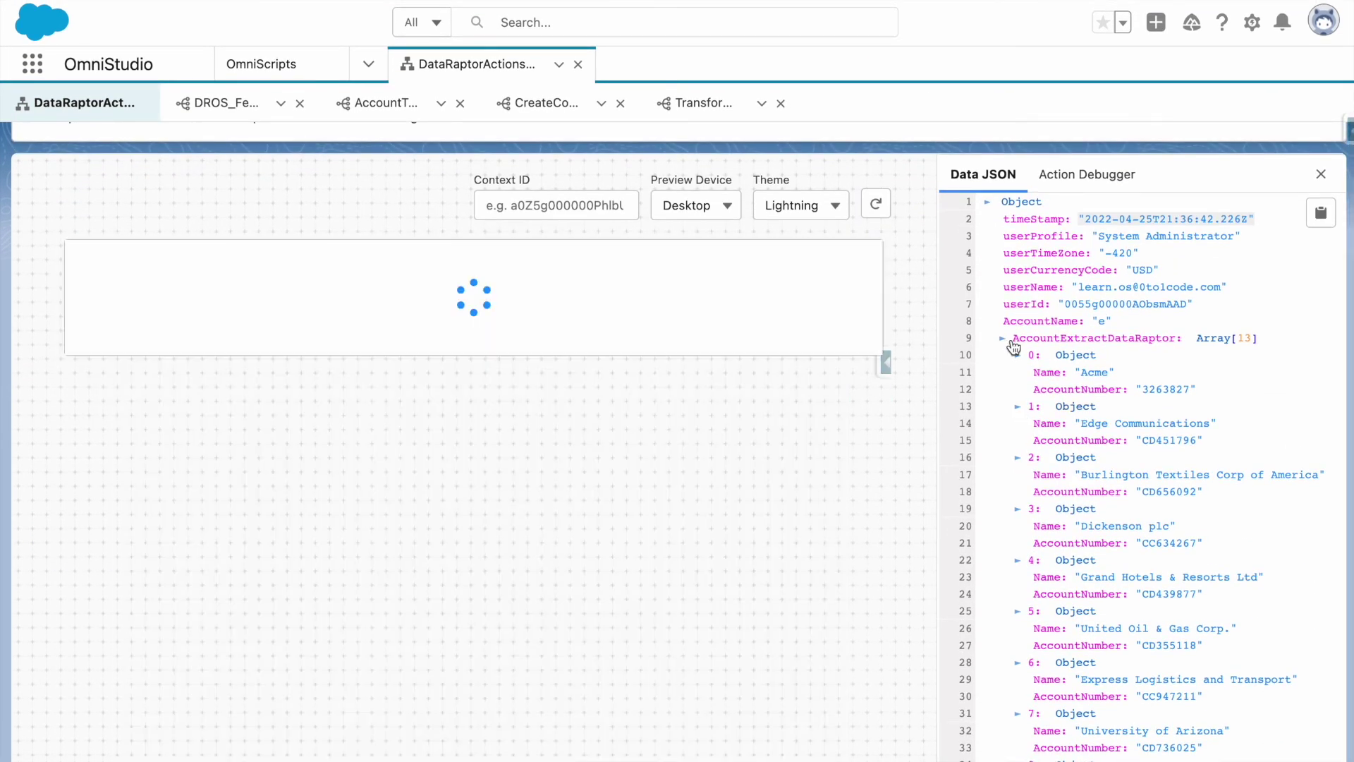
{"action": "left_click", "coordinate": [438, 347]}
{"action": "type", "text": "Vishnu"}
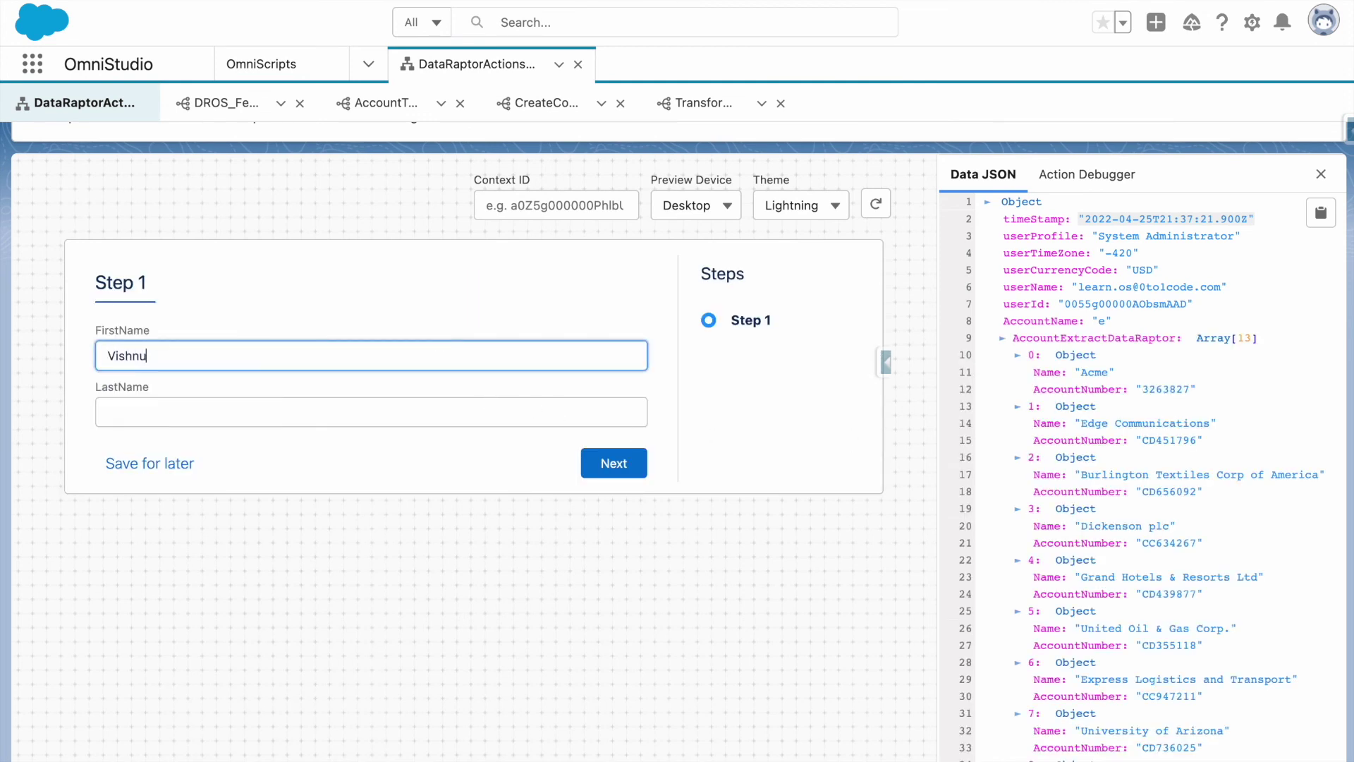
{"action": "left_click", "coordinate": [108, 412]}
{"action": "type", "text": "0to1Code"}
{"action": "left_click", "coordinate": [635, 472]}
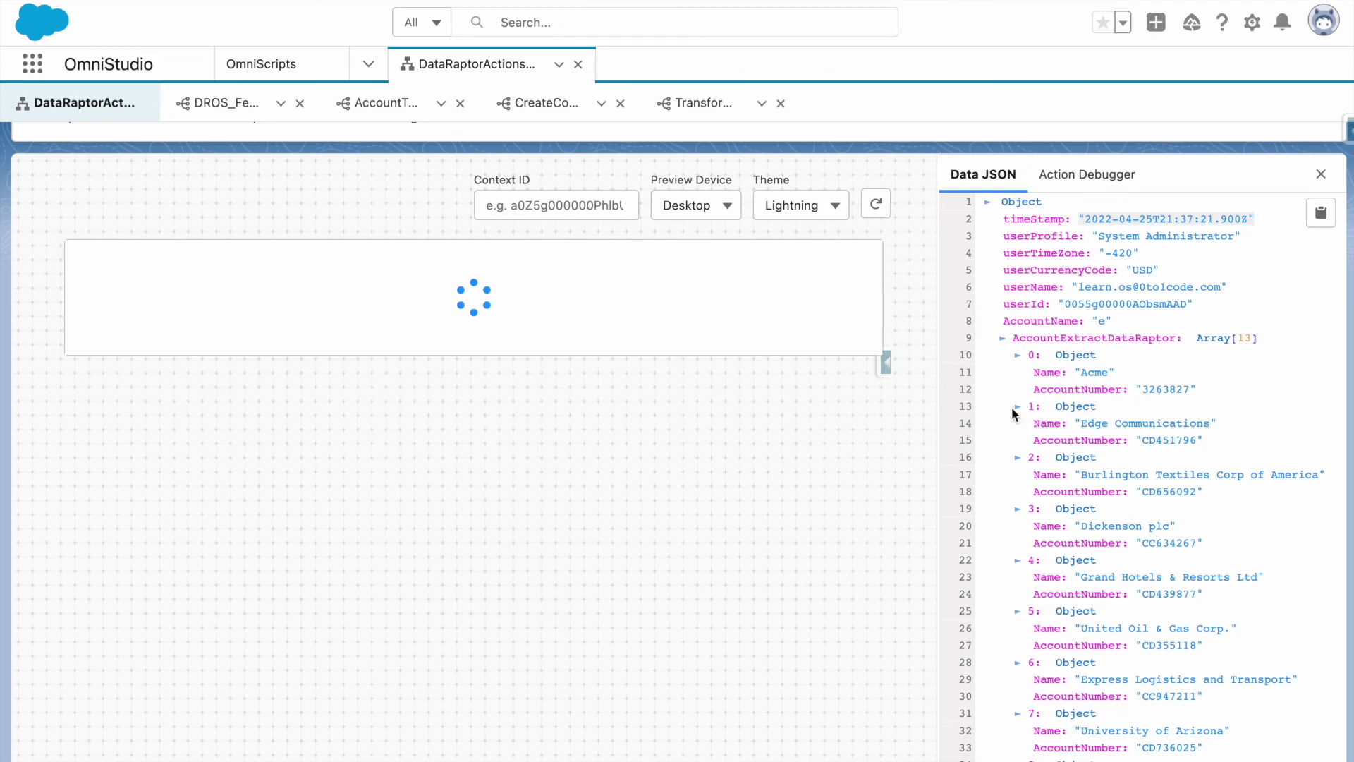
{"action": "scroll", "coordinate": [1037, 458], "scroll_direction": "down", "scroll_amount": 15}
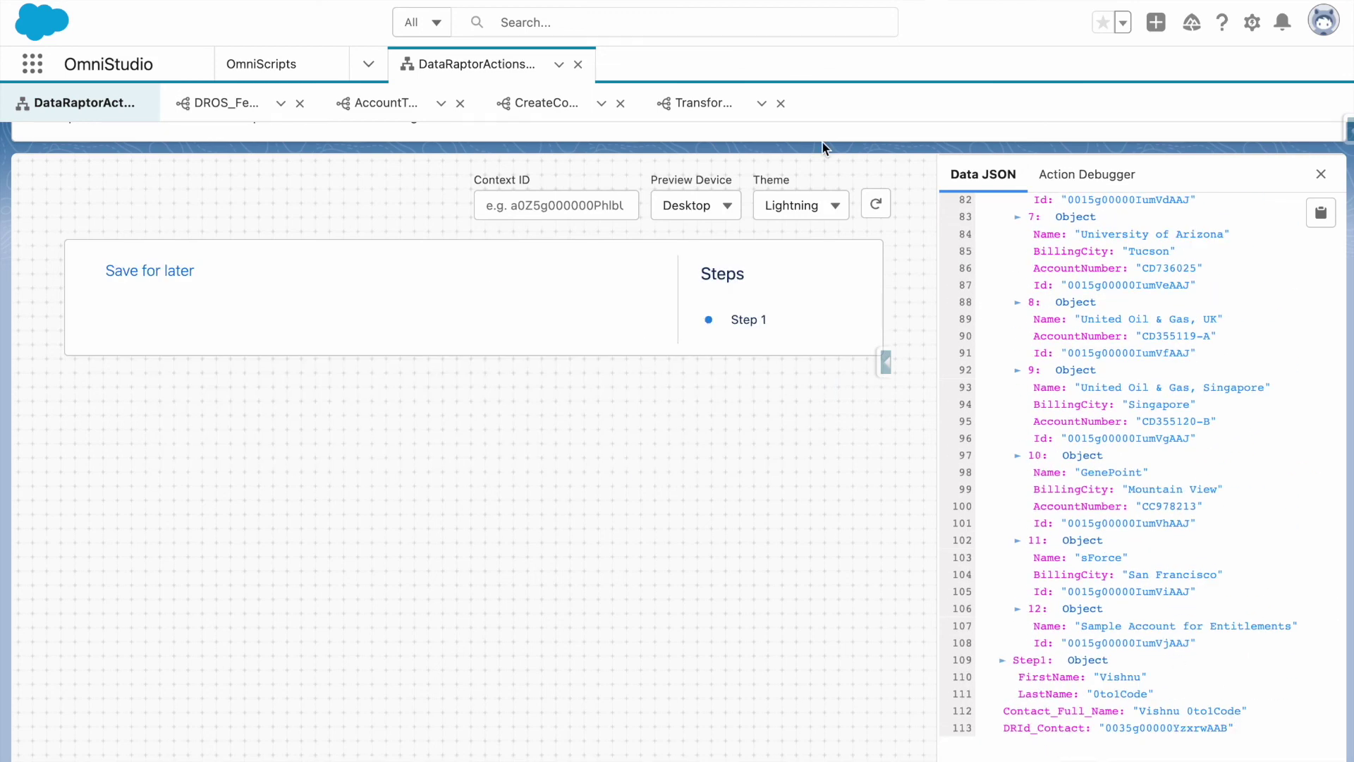
{"action": "scroll", "coordinate": [823, 141], "scroll_direction": "up", "scroll_amount": 3}
{"action": "left_click", "coordinate": [976, 171]}
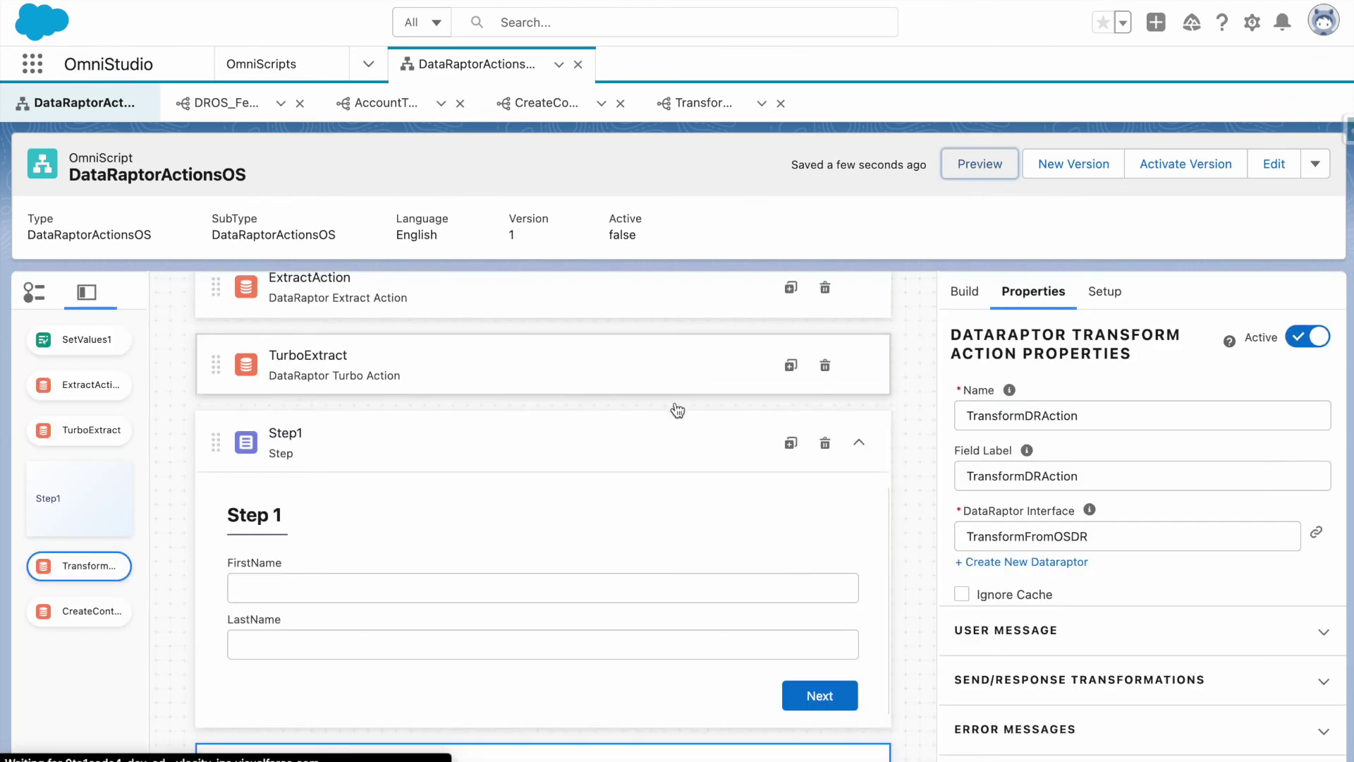
{"action": "scroll", "coordinate": [673, 410], "scroll_direction": "down", "scroll_amount": 3}
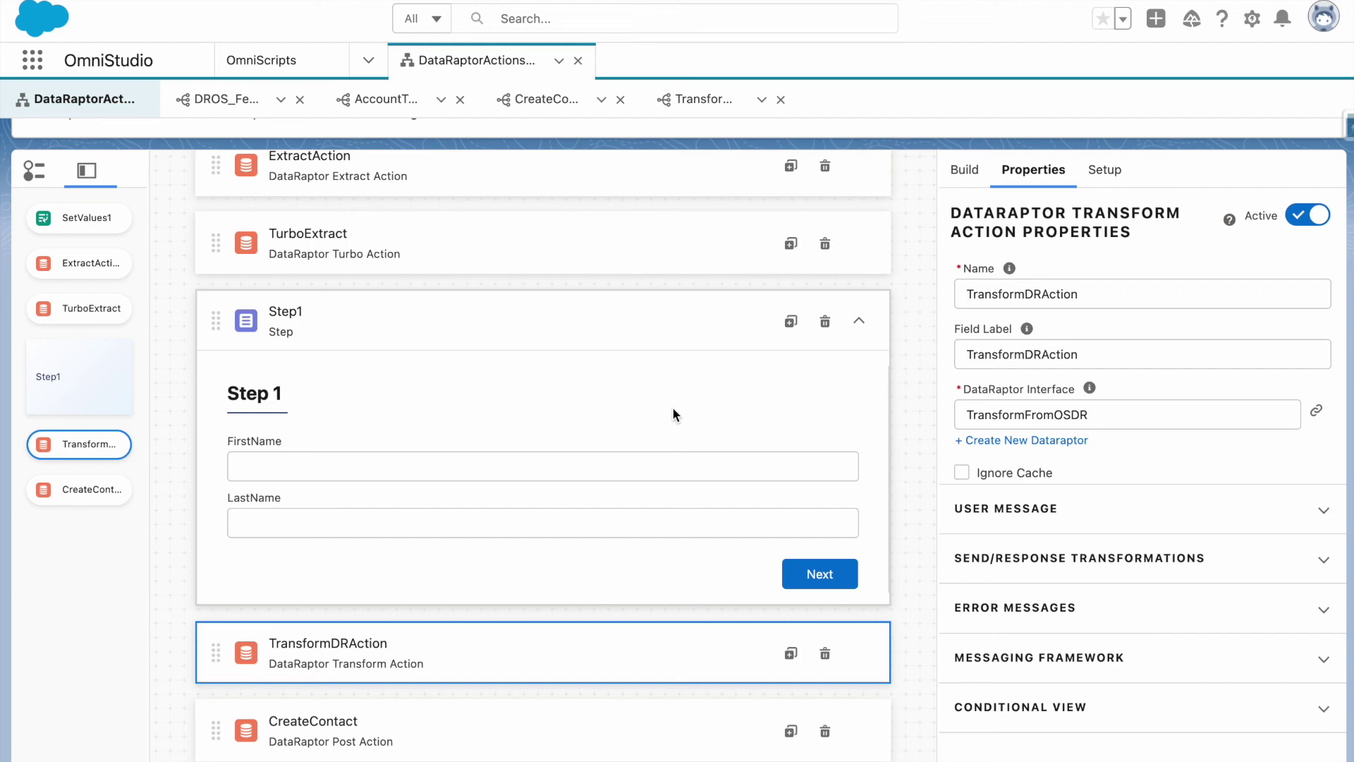
{"action": "scroll", "coordinate": [673, 415], "scroll_direction": "up", "scroll_amount": 3}
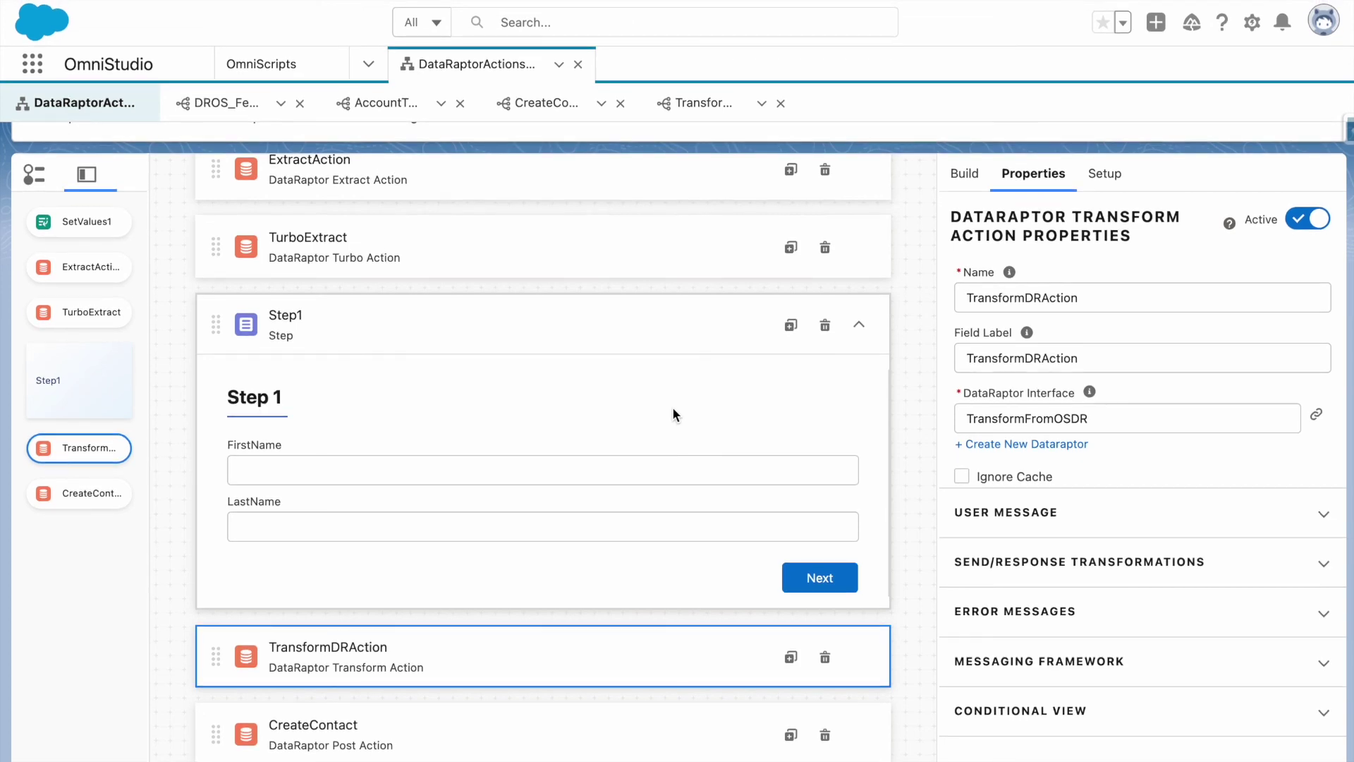
{"action": "scroll", "coordinate": [672, 406], "scroll_direction": "up", "scroll_amount": 2}
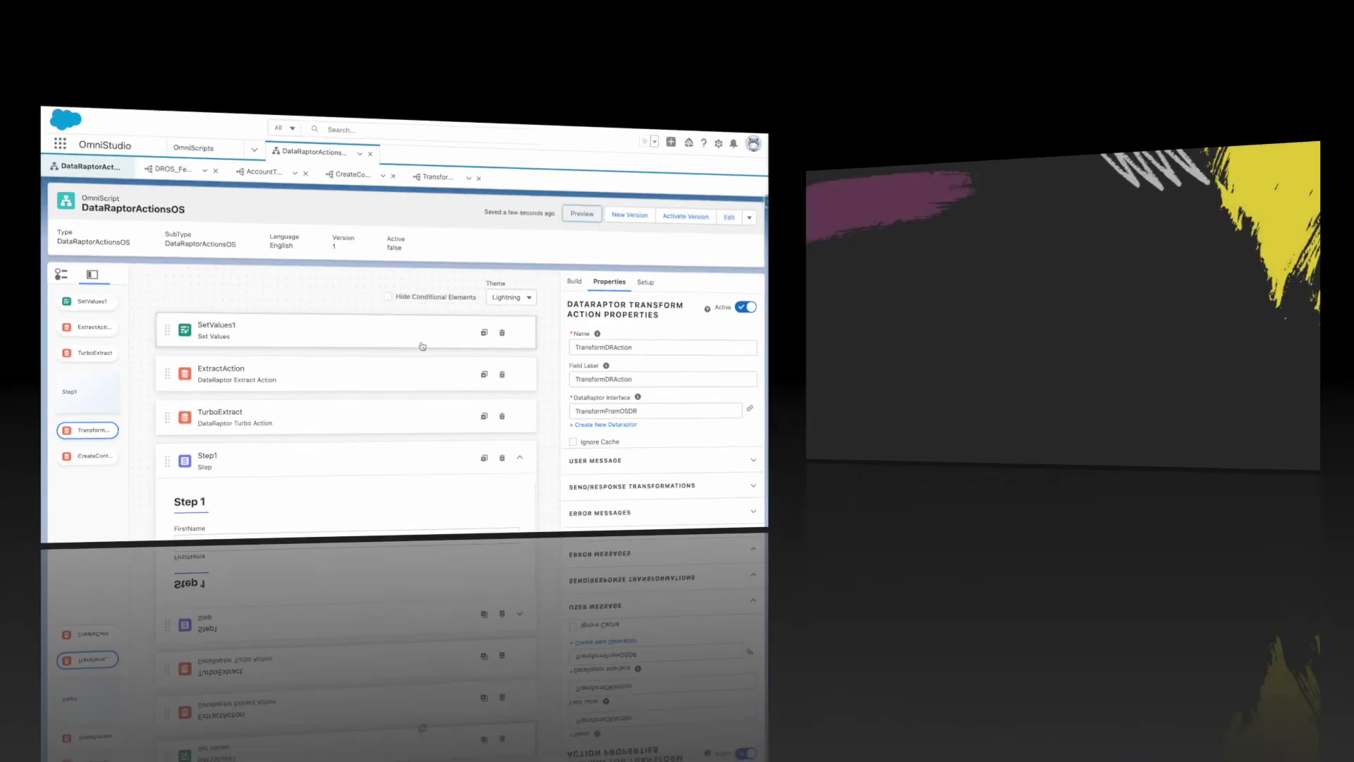